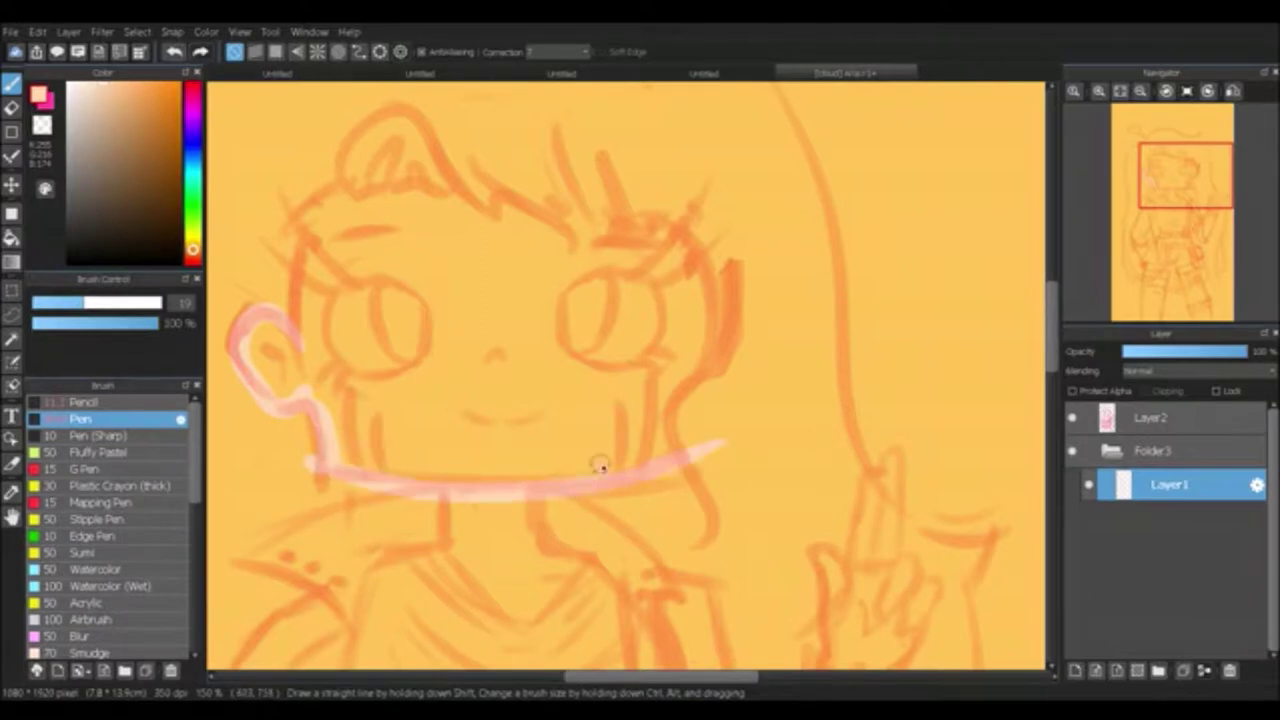
# Step: Redraw the head's outer outline around the crown and the far side of the face, and fill it with light skin colour
pyautogui.hotkey('ctrl', 'z')
pyautogui.moveTo(268, 255); pyautogui.dragTo(784, 284)
pyautogui.press('g')
pyautogui.click(480, 330)
pyautogui.hotkey('ctrl', 'z')
pyautogui.click(480, 330)
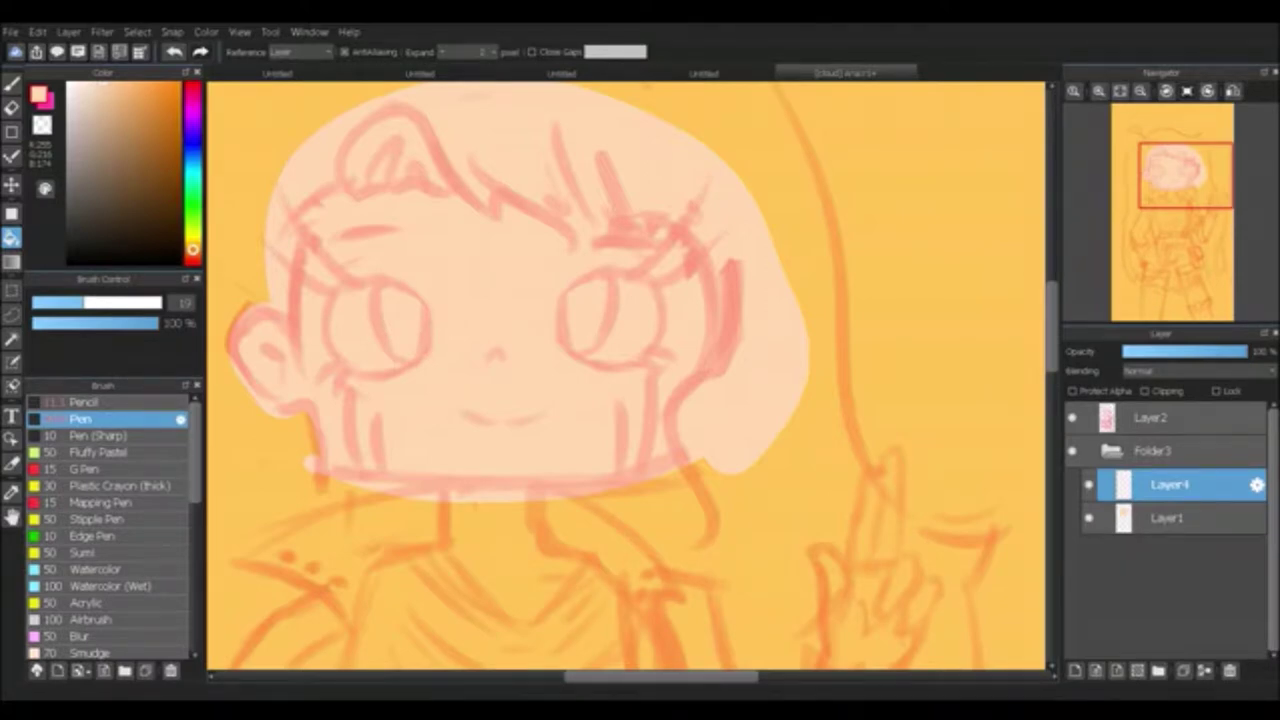
# Step: On the new layer above the face, draw the purple hairline from the fringe down the right side of the face
pyautogui.click(193, 120)
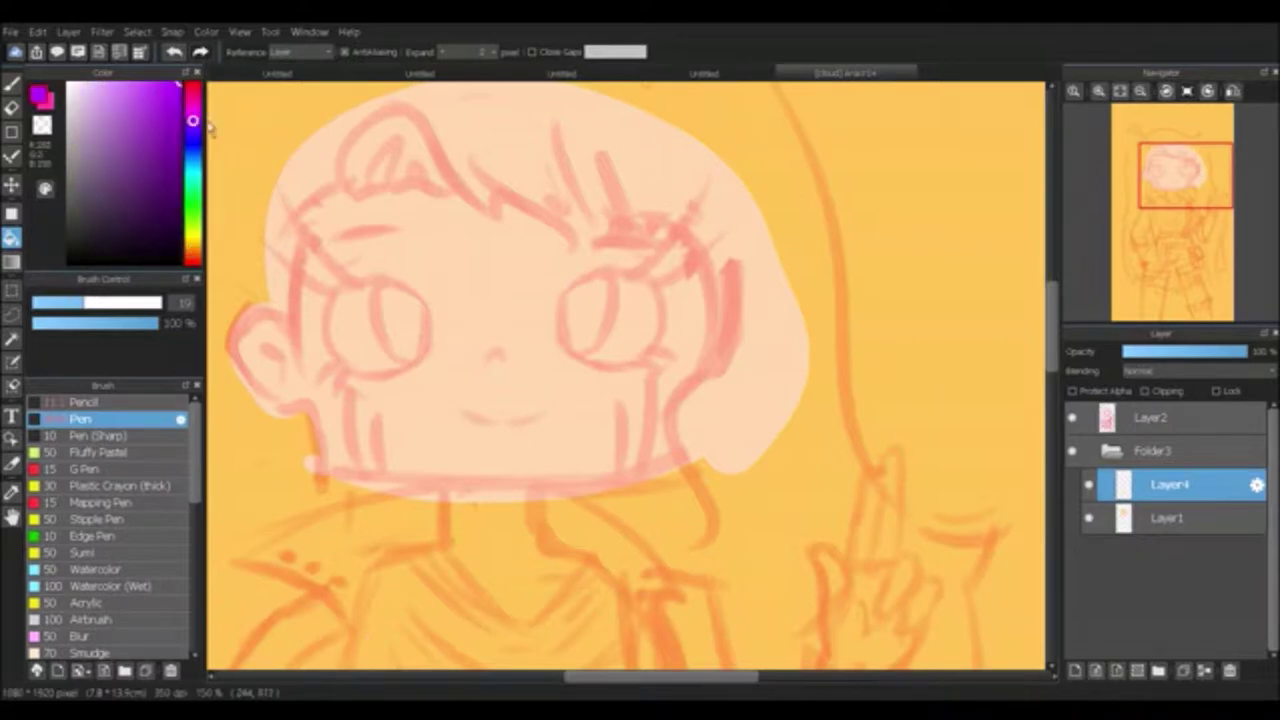
pyautogui.press('b')
pyautogui.moveTo(343, 198)
pyautogui.mouseDown()
pyautogui.moveTo(498, 195)
pyautogui.moveTo(393, 102)
pyautogui.moveTo(506, 213)
pyautogui.moveTo(570, 232)
pyautogui.mouseUp()
pyautogui.hotkey('ctrl', 'z')
pyautogui.moveTo(484, 188)
pyautogui.mouseDown()
pyautogui.moveTo(586, 243)
pyautogui.moveTo(643, 223)
pyautogui.moveTo(735, 515)
pyautogui.mouseUp()
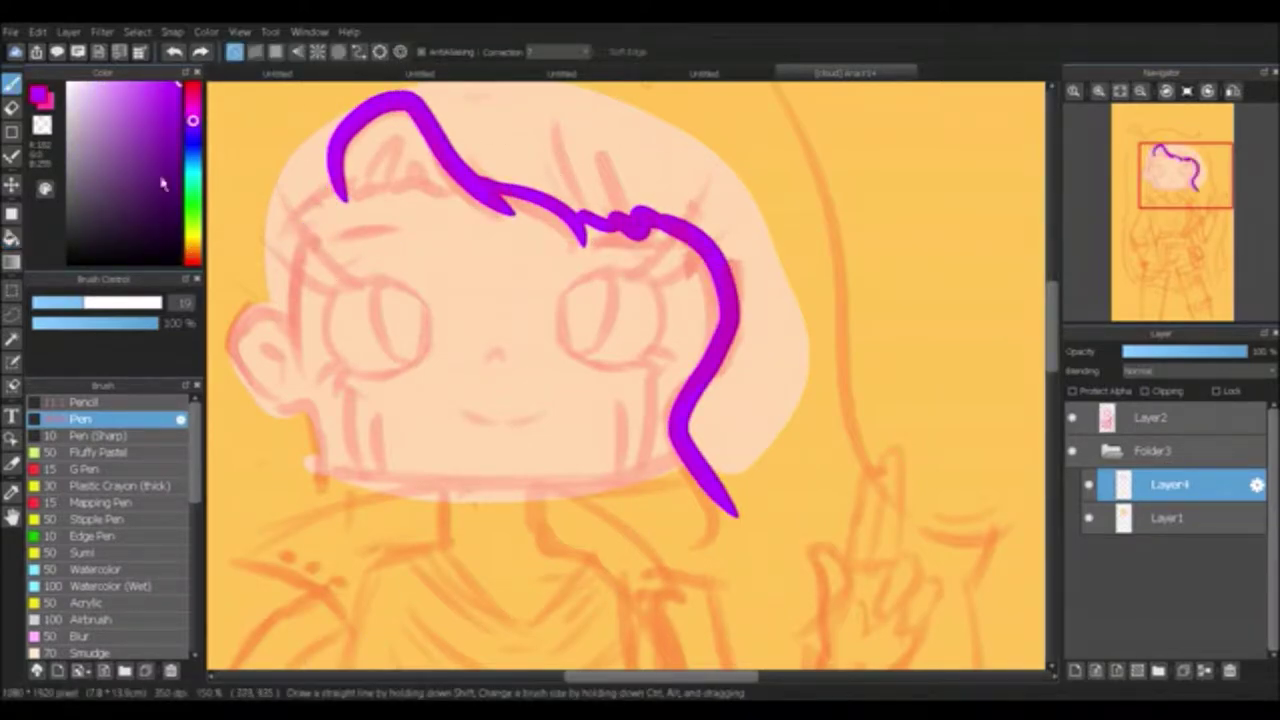
# Step: Draw the thin purple side strand between the fringe and the ear, reworking its strokes until the shape fits the sketch
pyautogui.moveTo(318, 228)
pyautogui.mouseDown()
pyautogui.moveTo(287, 308)
pyautogui.moveTo(330, 345)
pyautogui.mouseUp()
pyautogui.hotkey('ctrl', 'z')
pyautogui.moveTo(280, 300); pyautogui.dragTo(335, 345)
pyautogui.moveTo(316, 205); pyautogui.dragTo(280, 320)
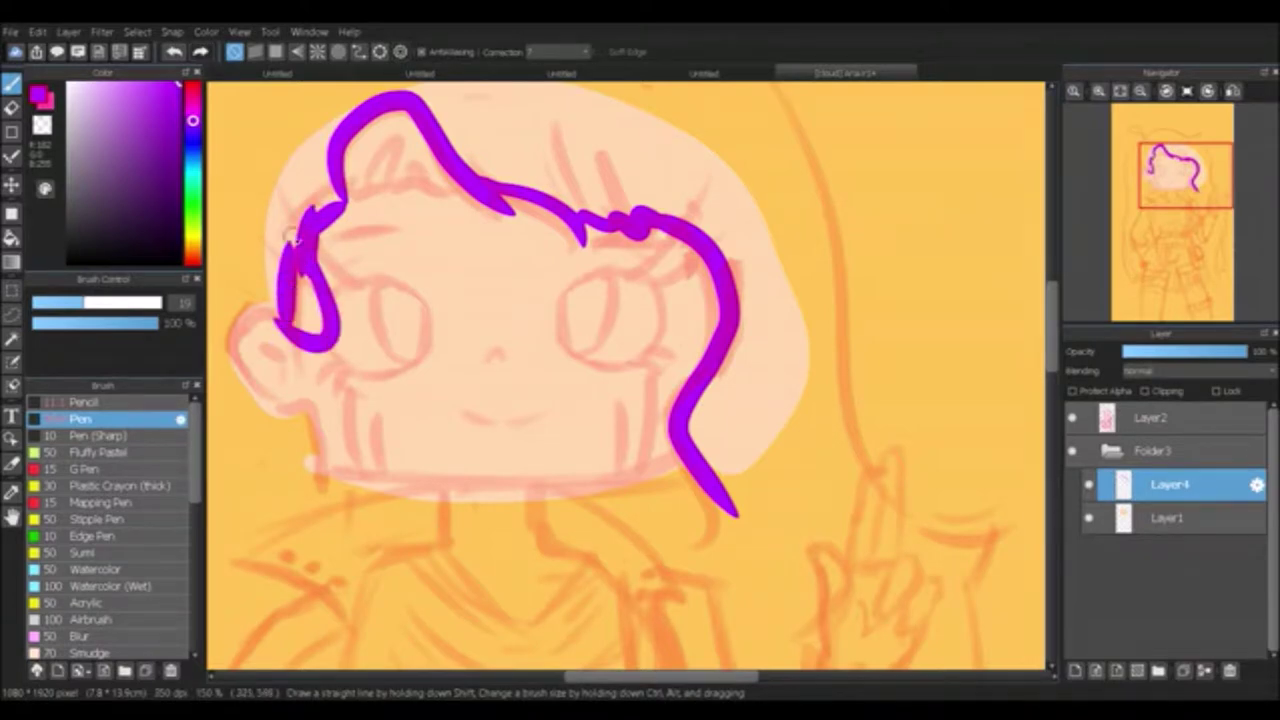
pyautogui.hotkey('ctrl', 'z')
pyautogui.moveTo(325, 250); pyautogui.dragTo(299, 320)
pyautogui.hotkey('ctrl', 'z')
pyautogui.moveTo(335, 205)
pyautogui.mouseDown()
pyautogui.moveTo(281, 308)
pyautogui.moveTo(320, 390)
pyautogui.mouseUp()
pyautogui.hotkey('ctrl', 'z')
pyautogui.moveTo(292, 300); pyautogui.dragTo(320, 390)
pyautogui.moveTo(320, 232); pyautogui.dragTo(337, 447)
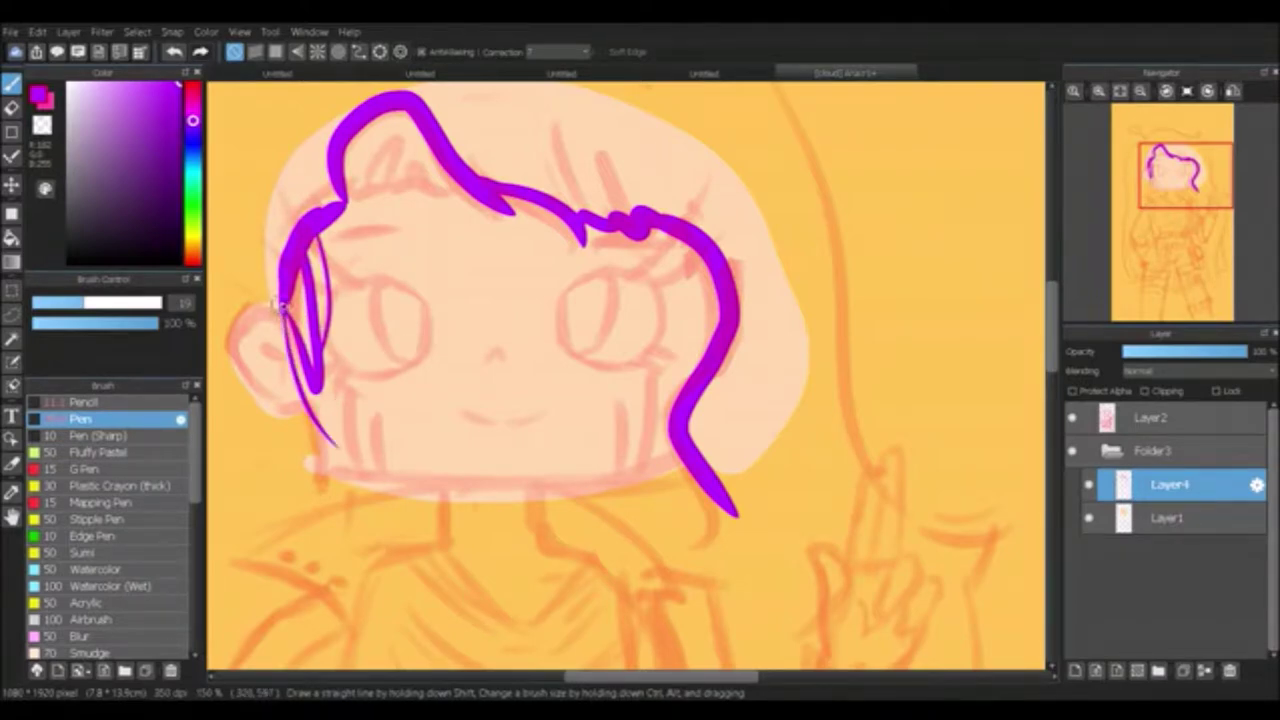
# Step: Outline the ear in purple and redraw the hair edge running from it down to the jaw
pyautogui.moveTo(240, 388); pyautogui.dragTo(302, 428)
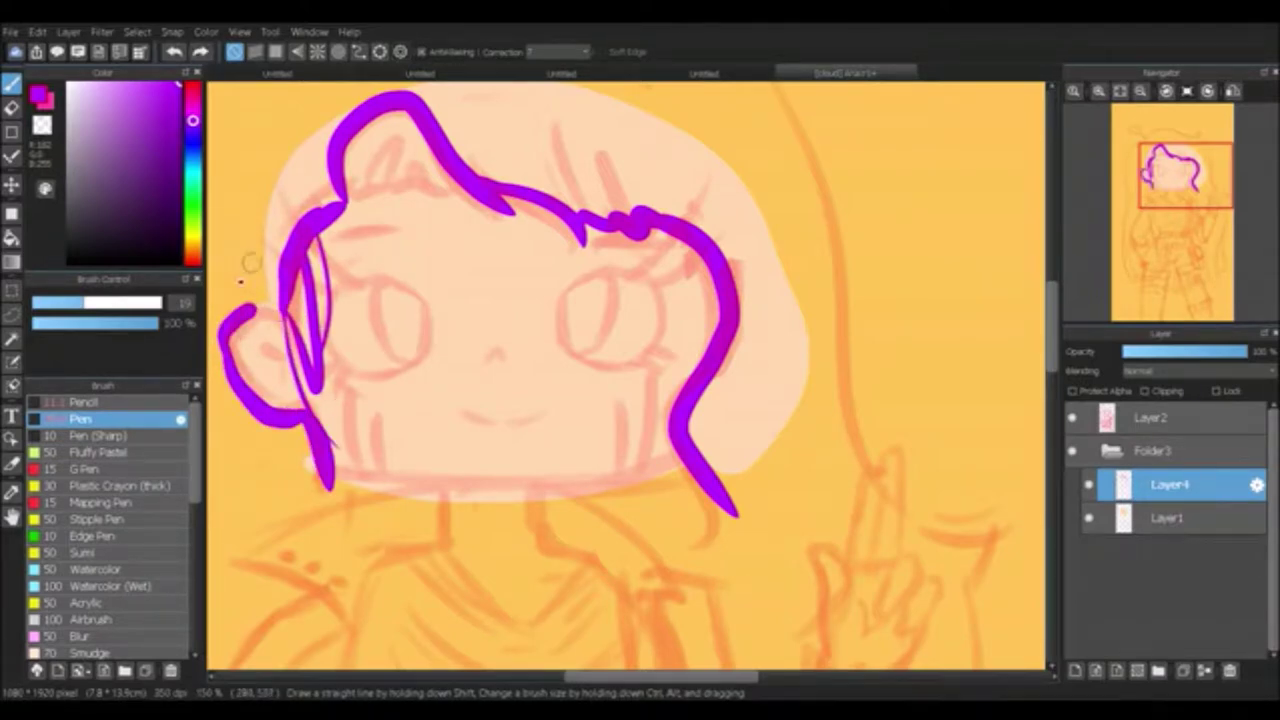
pyautogui.hotkey('ctrl', 'z')
pyautogui.moveTo(288, 300); pyautogui.dragTo(330, 490)
# Step: Outline the crown, the pointed tip and the right side of the hair, plus the small tuft on the head's left
pyautogui.scroll(-3, 600, 245)
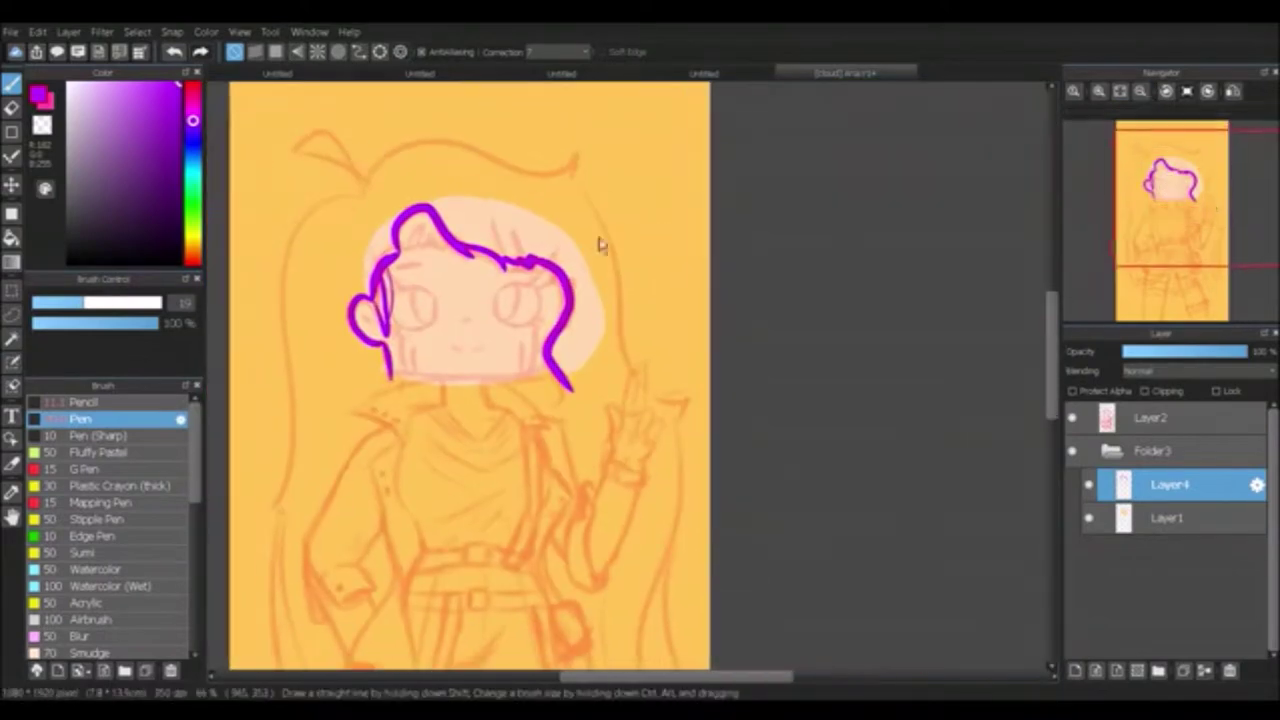
pyautogui.moveTo(365, 190); pyautogui.dragTo(566, 125)
pyautogui.hotkey('ctrl', 'z')
pyautogui.hotkey('ctrl', 'z')
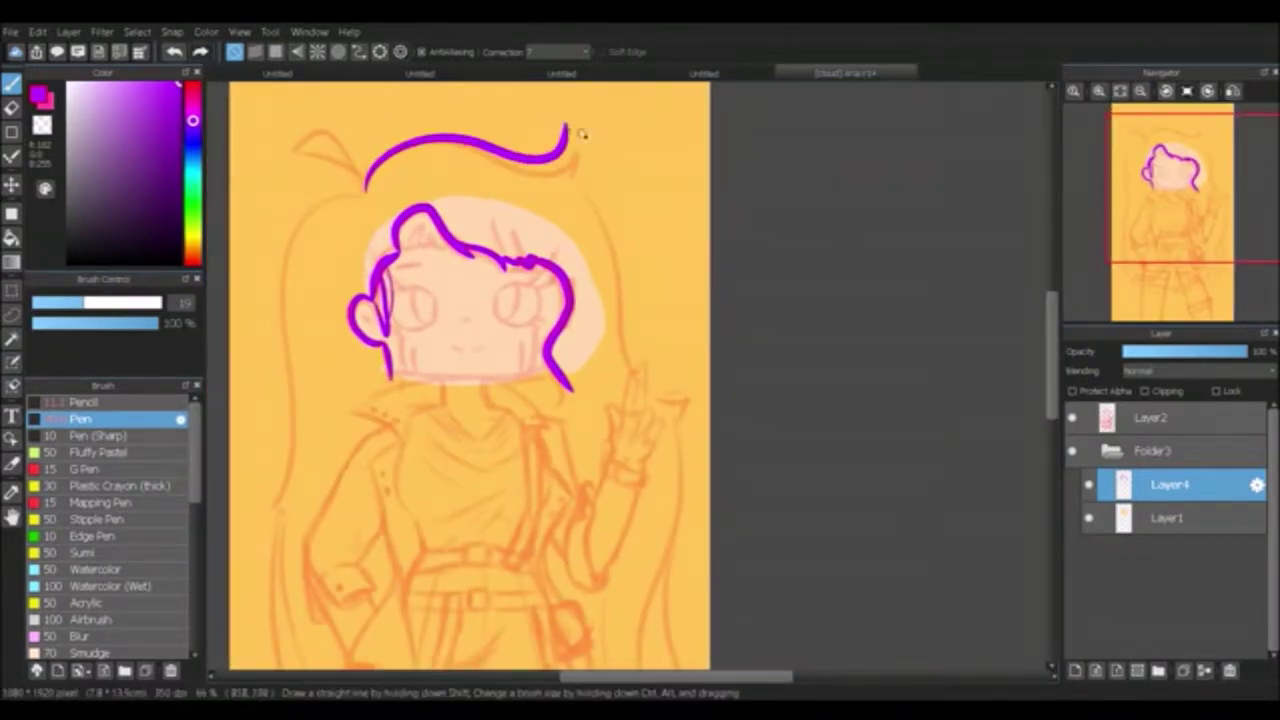
pyautogui.moveTo(572, 182); pyautogui.dragTo(625, 345)
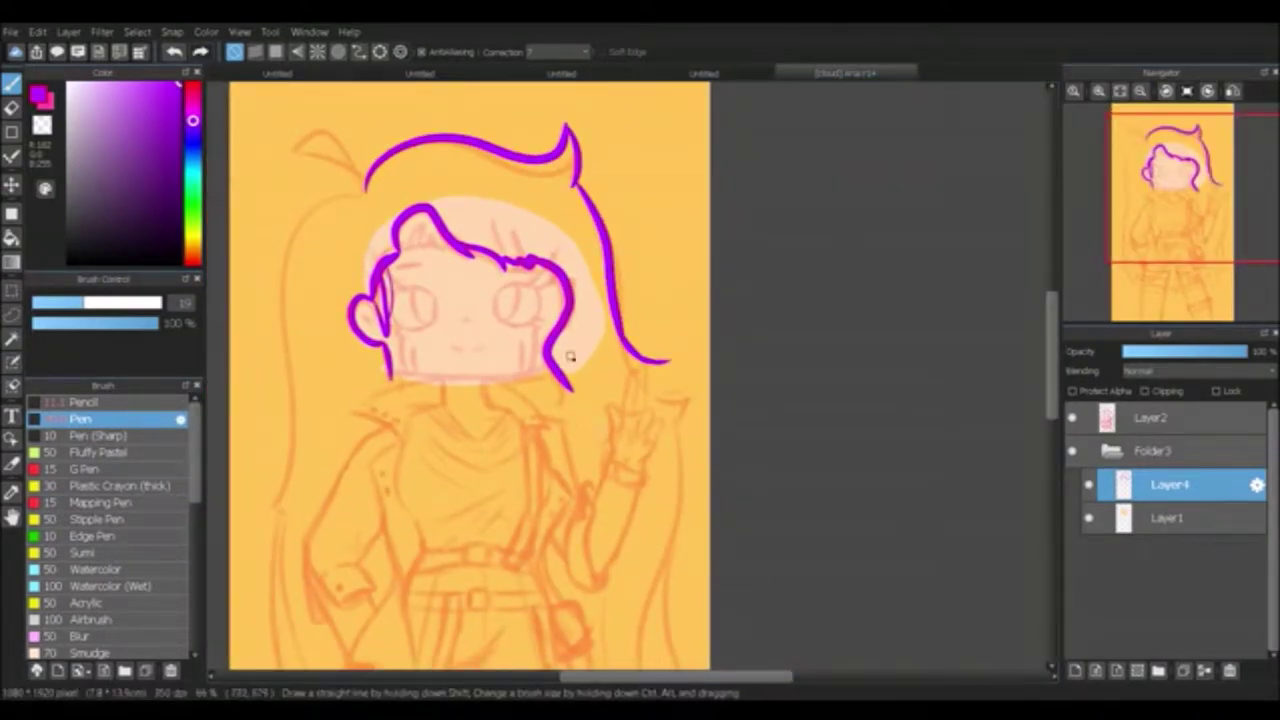
pyautogui.hotkey('ctrl', 'z')
pyautogui.moveTo(572, 182); pyautogui.dragTo(607, 390)
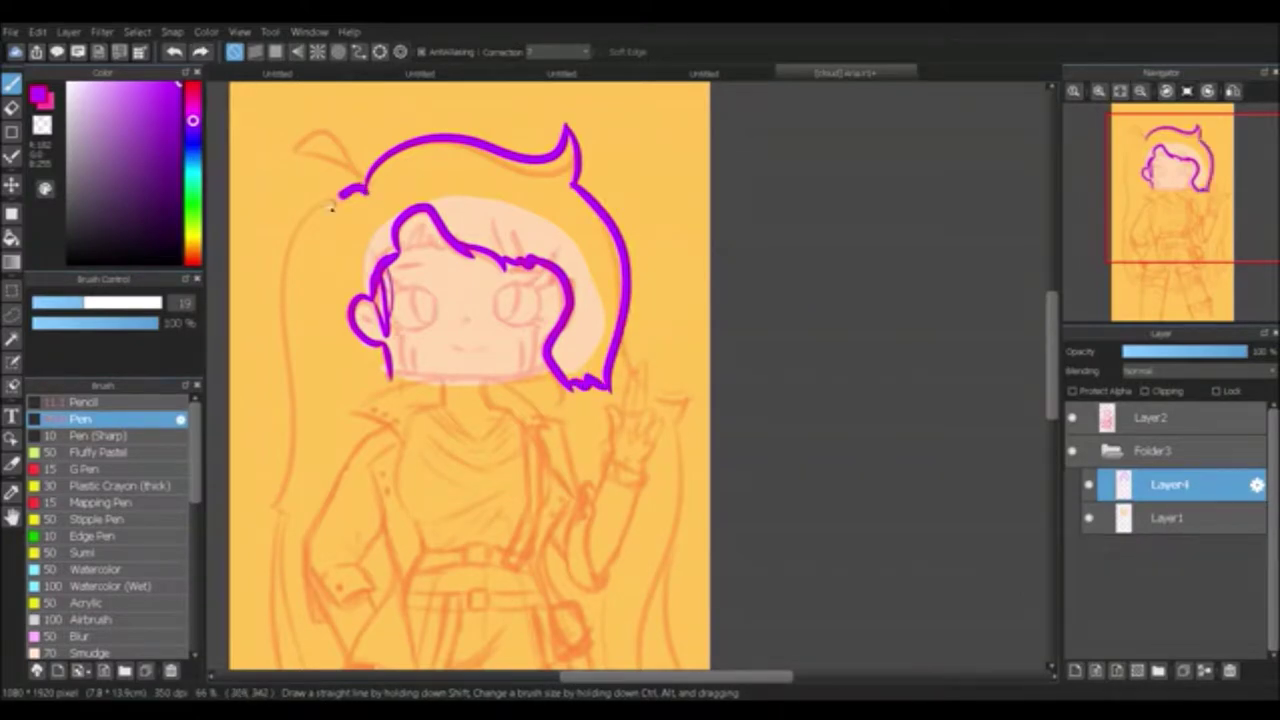
pyautogui.hotkey('ctrl', 'z')
pyautogui.moveTo(366, 186); pyautogui.dragTo(293, 167)
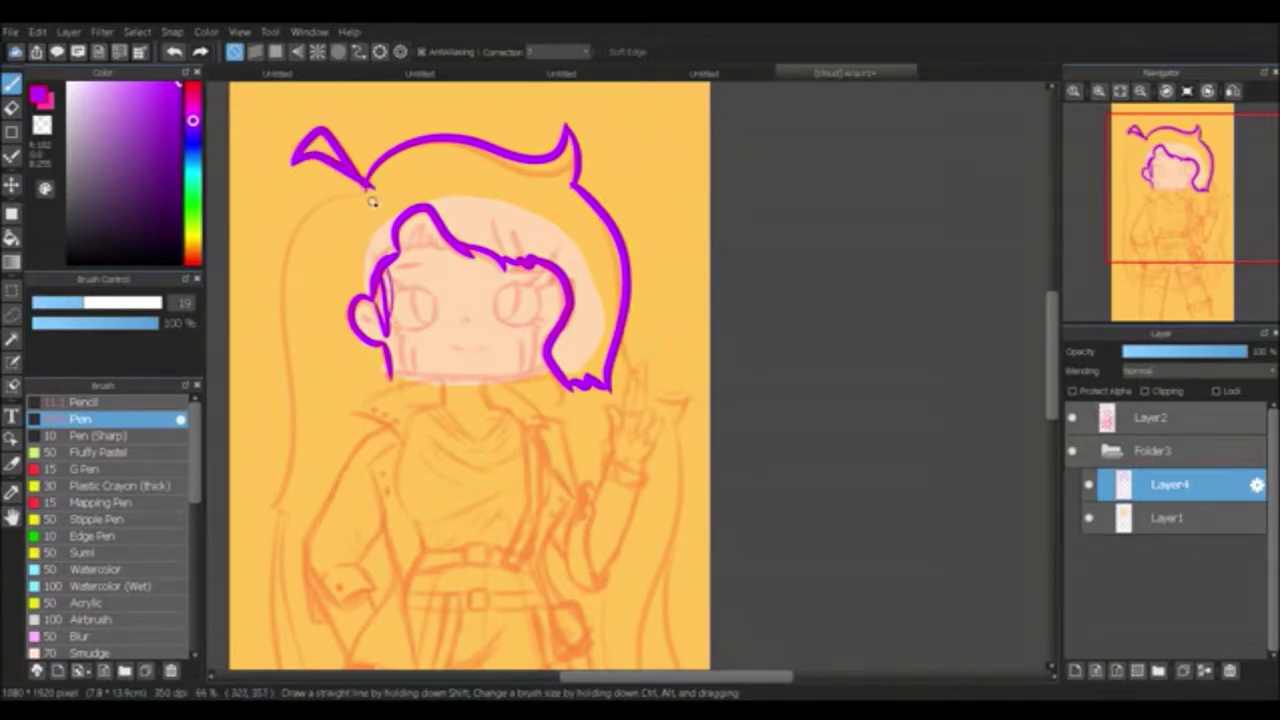
# Step: Outline the long lock on the left side of the head and fill the front hair with purple
pyautogui.moveTo(370, 186)
pyautogui.mouseDown()
pyautogui.moveTo(286, 520)
pyautogui.moveTo(336, 193)
pyautogui.moveTo(262, 528)
pyautogui.mouseUp()
pyautogui.hotkey('ctrl', 'z')
pyautogui.moveTo(562, 352); pyautogui.dragTo(600, 592)
pyautogui.hotkey('ctrl', 'z')
pyautogui.moveTo(686, 200); pyautogui.dragTo(558, 346)
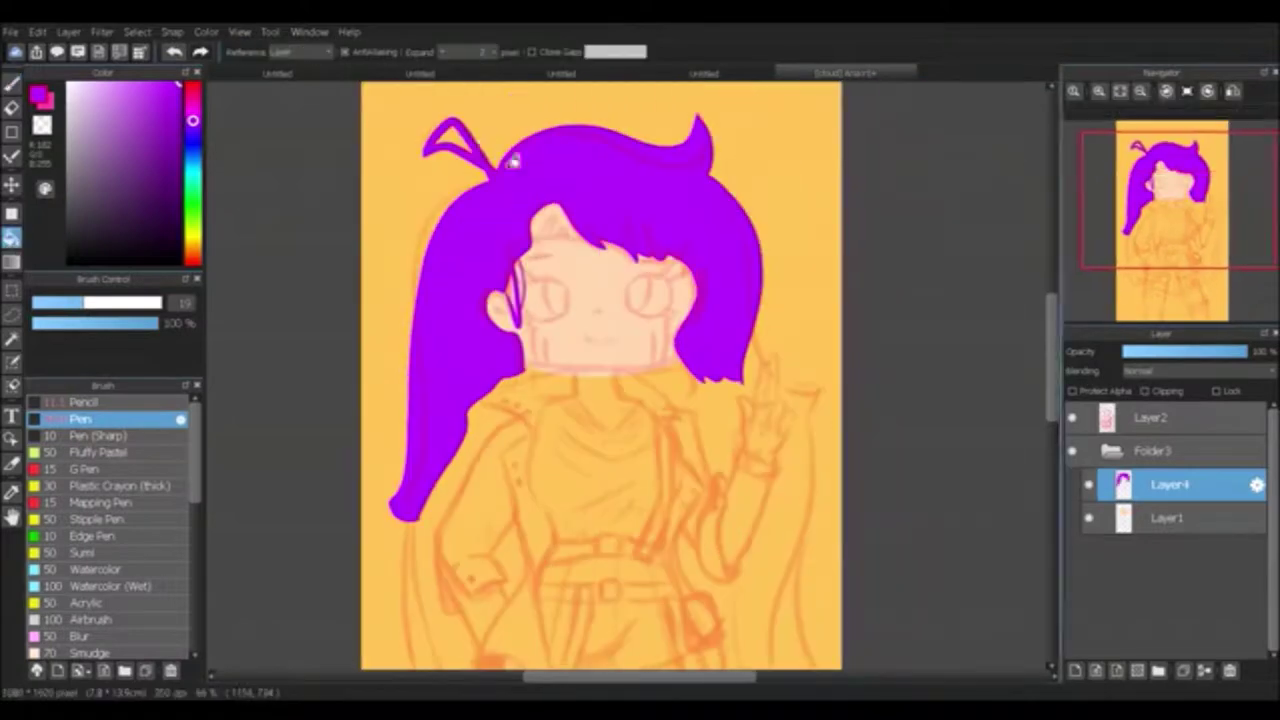
# Step: Duplicate the hair layer and place the copy in a new folder at the bottom of the layer stack
pyautogui.click(1180, 670)
pyautogui.click(1158, 670)
pyautogui.moveTo(1155, 505); pyautogui.dragTo(1165, 588)
# Step: Outline the long back hair in purple around the body, with jagged strands along its lower edge
pyautogui.press('b')
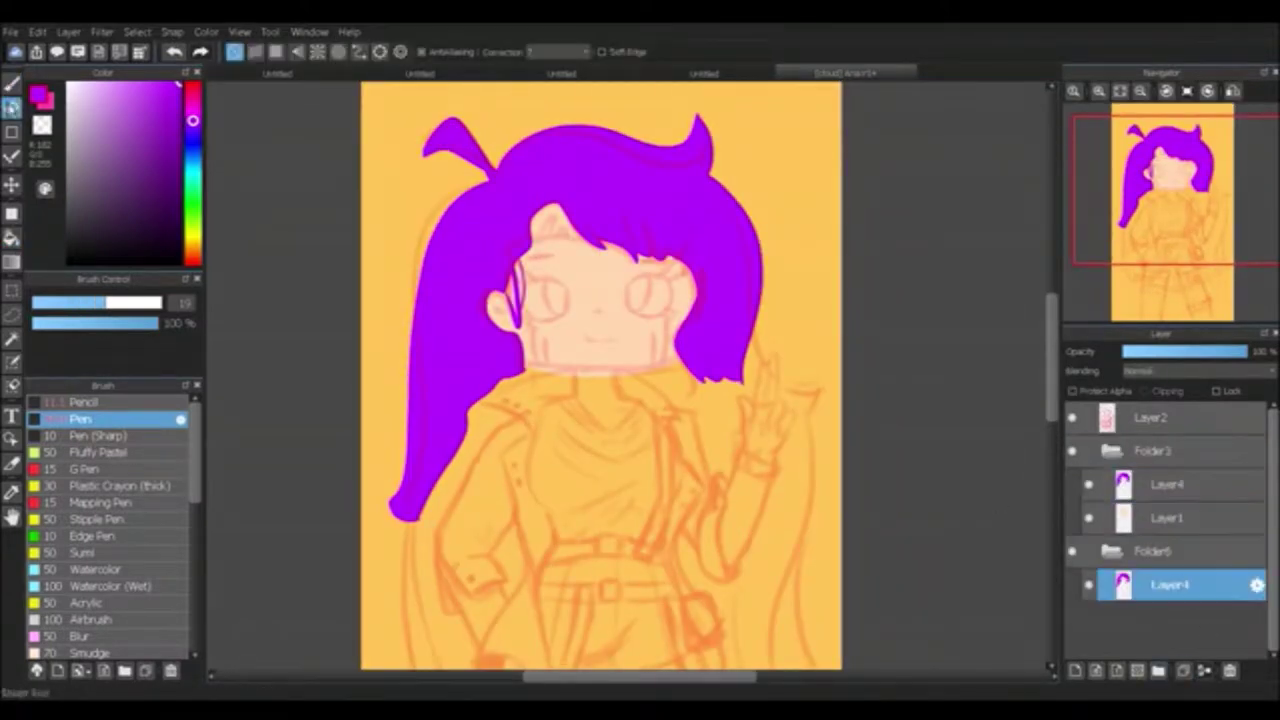
pyautogui.scroll(-3, 640, 400)
pyautogui.moveTo(462, 296)
pyautogui.mouseDown()
pyautogui.moveTo(526, 545)
pyautogui.moveTo(660, 556)
pyautogui.moveTo(862, 516)
pyautogui.mouseUp()
pyautogui.moveTo(806, 130)
pyautogui.mouseDown()
pyautogui.moveTo(876, 162)
pyautogui.moveTo(845, 360)
pyautogui.moveTo(858, 484)
pyautogui.moveTo(880, 500)
pyautogui.mouseUp()
pyautogui.scroll(3, 830, 478)
pyautogui.scroll(-2, 640, 400)
pyautogui.moveTo(470, 245); pyautogui.dragTo(510, 350)
pyautogui.moveTo(448, 270)
pyautogui.mouseDown()
pyautogui.moveTo(345, 285)
pyautogui.moveTo(486, 350)
pyautogui.mouseUp()
pyautogui.hotkey('ctrl', 'z')
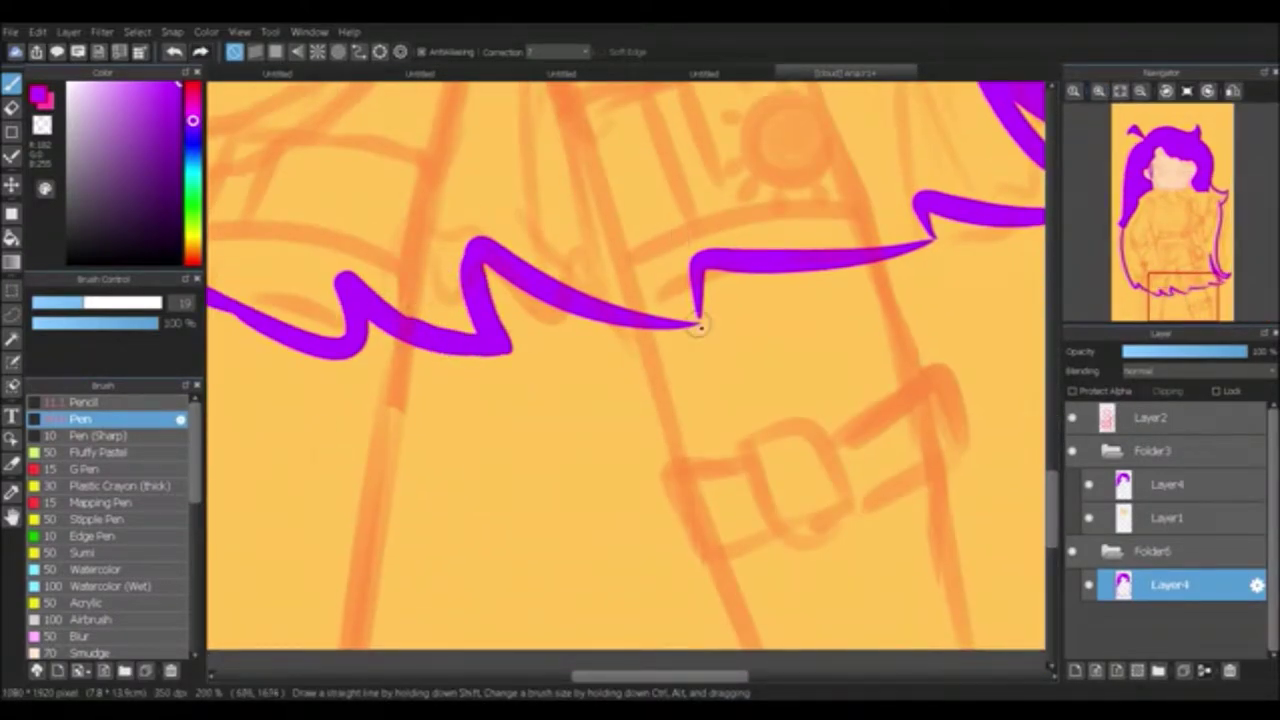
# Step: Finish the pointed hair ends at the lower right and fill the long back hair with purple
pyautogui.moveTo(893, 232)
pyautogui.mouseDown()
pyautogui.moveTo(588, 547)
pyautogui.moveTo(838, 524)
pyautogui.mouseUp()
pyautogui.press('e')
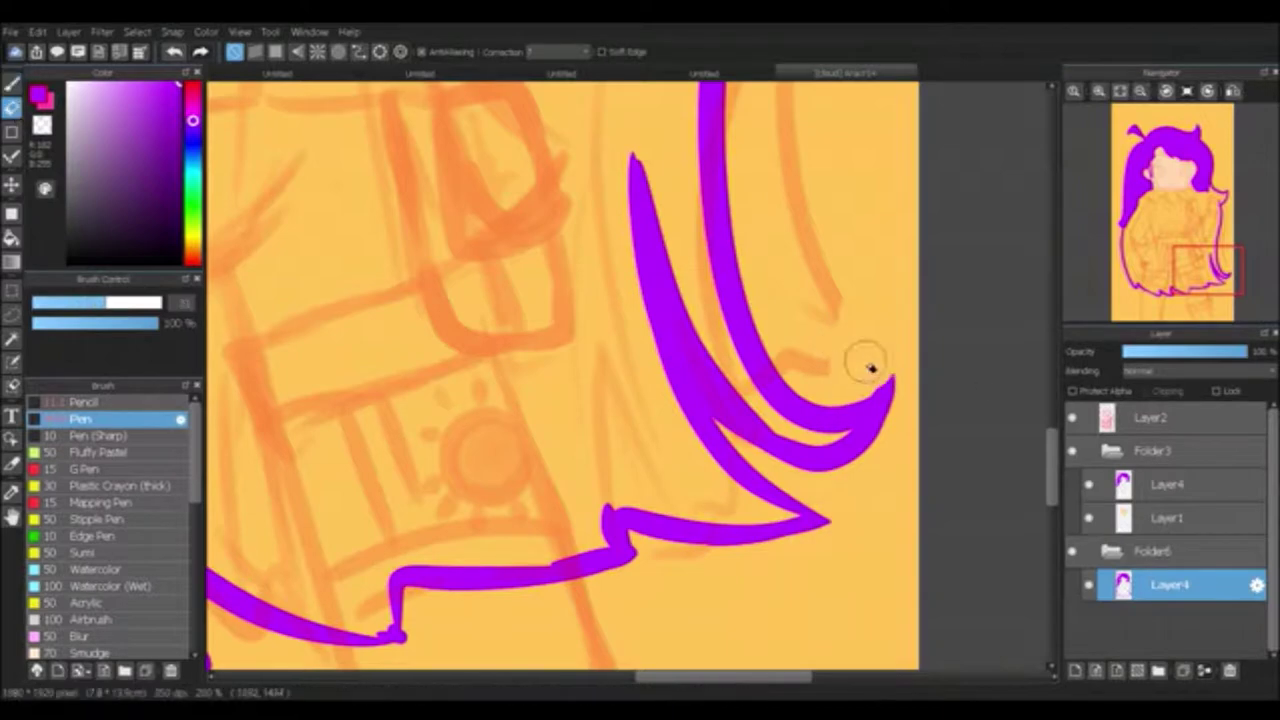
pyautogui.click(1140, 91)
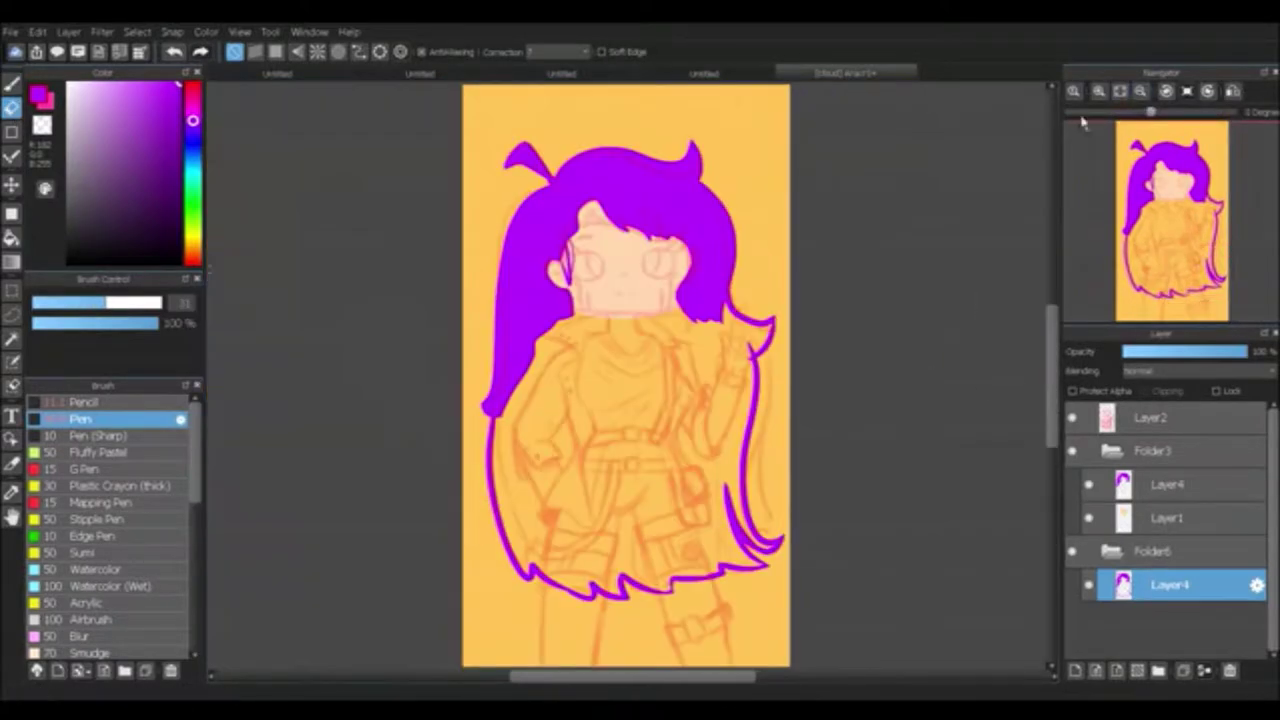
pyautogui.press('g')
pyautogui.click(686, 436)
# Step: Add a layer above the face layer and paint the gap beneath the raised fringe in darker purple
pyautogui.click(1167, 517)
pyautogui.click(1075, 670)
pyautogui.press('b')
pyautogui.moveTo(589, 229); pyautogui.dragTo(595, 215)
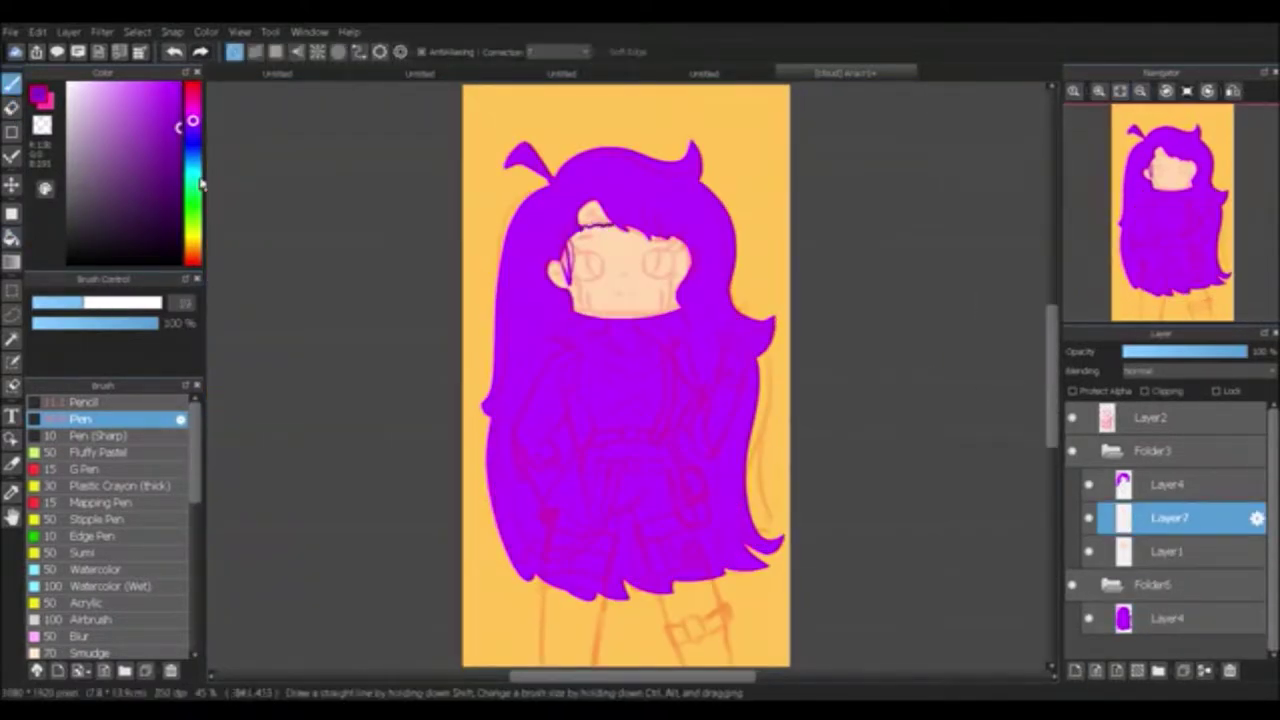
# Step: Pick the hair's purple and draw thin loose strands along the outer edges of the hair
pyautogui.press('i')
pyautogui.click(557, 230)
pyautogui.press('b')
pyautogui.moveTo(530, 175)
pyautogui.mouseDown()
pyautogui.moveTo(472, 405)
pyautogui.moveTo(505, 550)
pyautogui.mouseUp()
pyautogui.moveTo(650, 148); pyautogui.dragTo(752, 315)
pyautogui.moveTo(760, 430); pyautogui.dragTo(752, 512)
pyautogui.click(1165, 485)
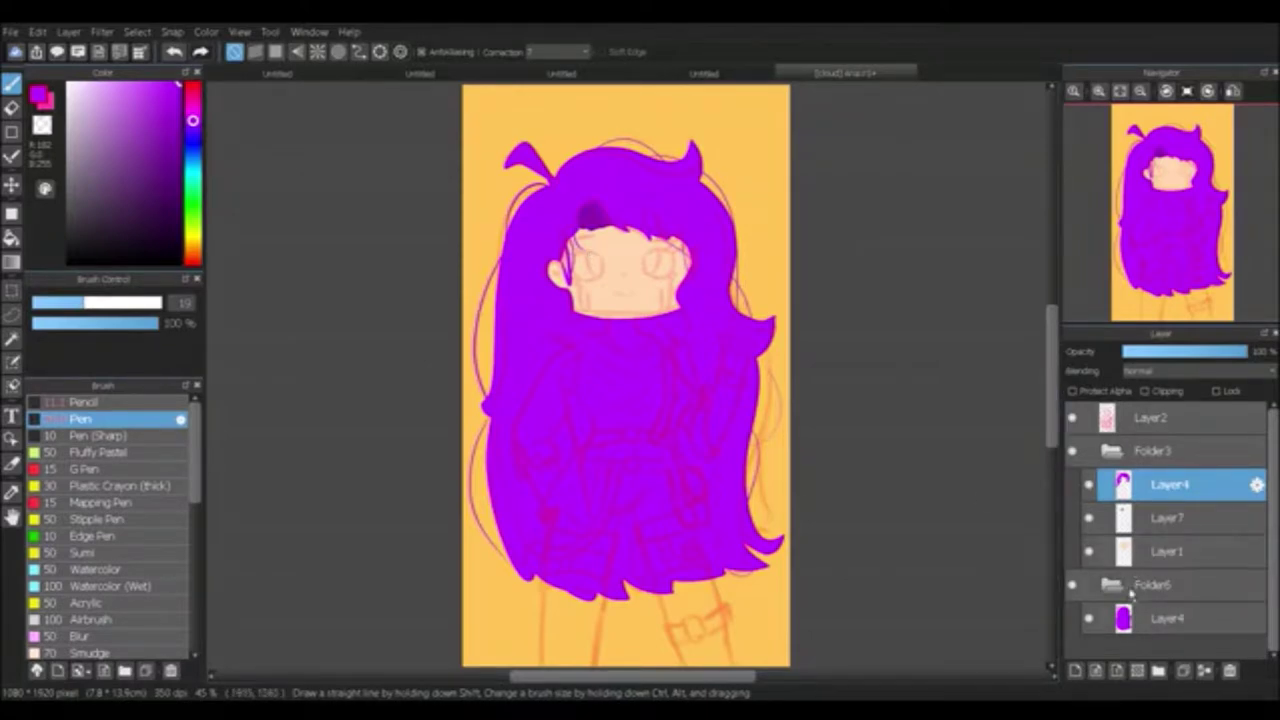
# Step: Add a layer in a new folder above the face and draw the right eye's upper lid line in black
pyautogui.hotkey('ctrl', 'shift', 'n')
pyautogui.scroll(5, 626, 375)
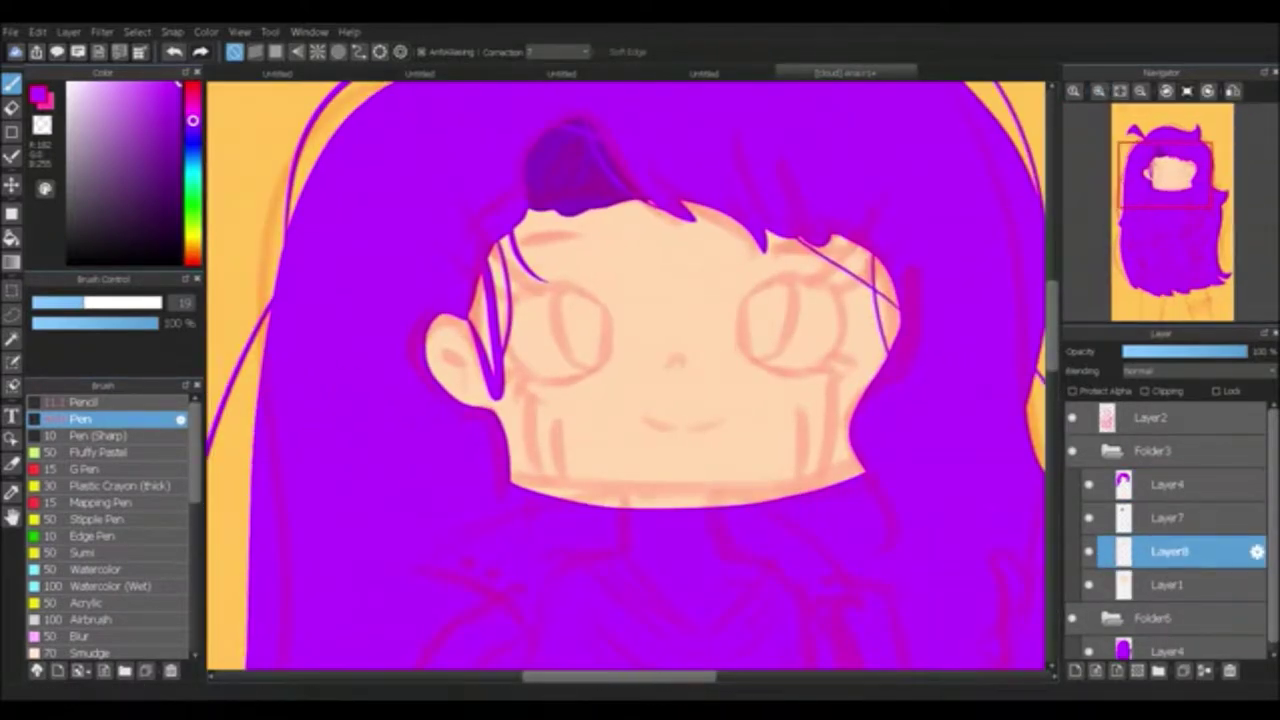
pyautogui.scroll(4, 655, 310)
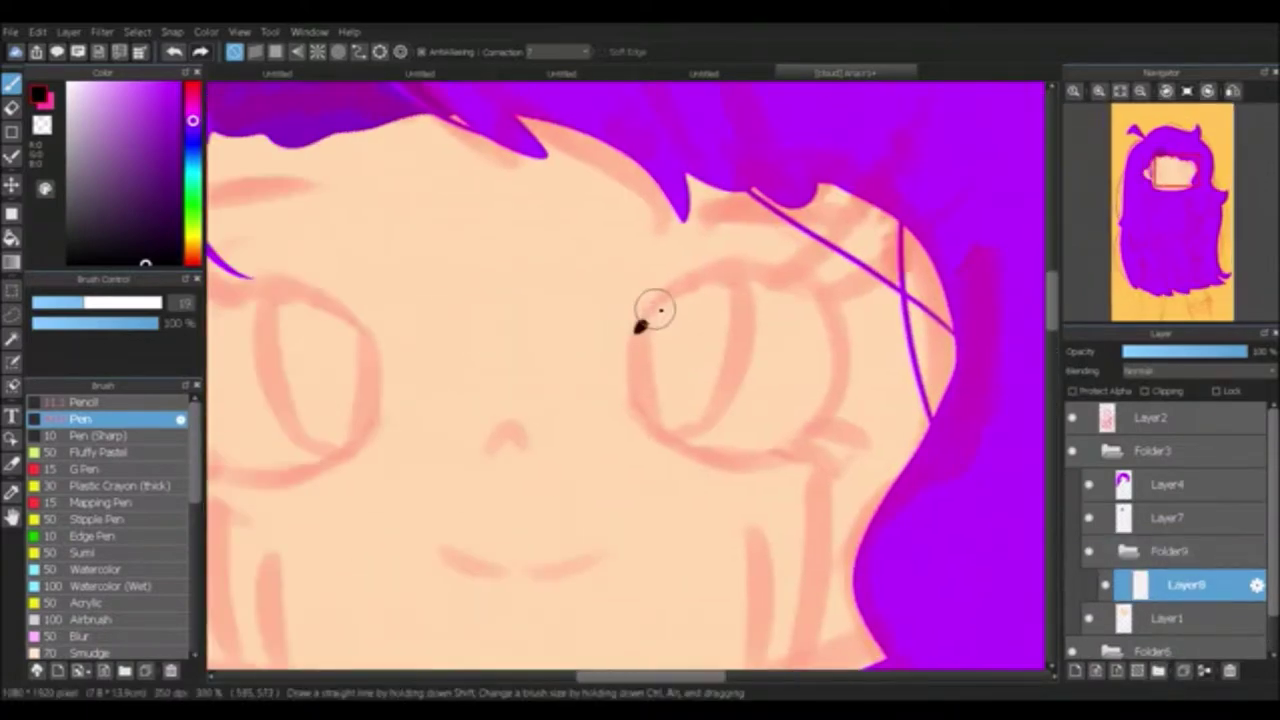
pyautogui.moveTo(655, 310)
pyautogui.mouseDown()
pyautogui.moveTo(737, 266)
pyautogui.moveTo(840, 323)
pyautogui.moveTo(838, 398)
pyautogui.mouseUp()
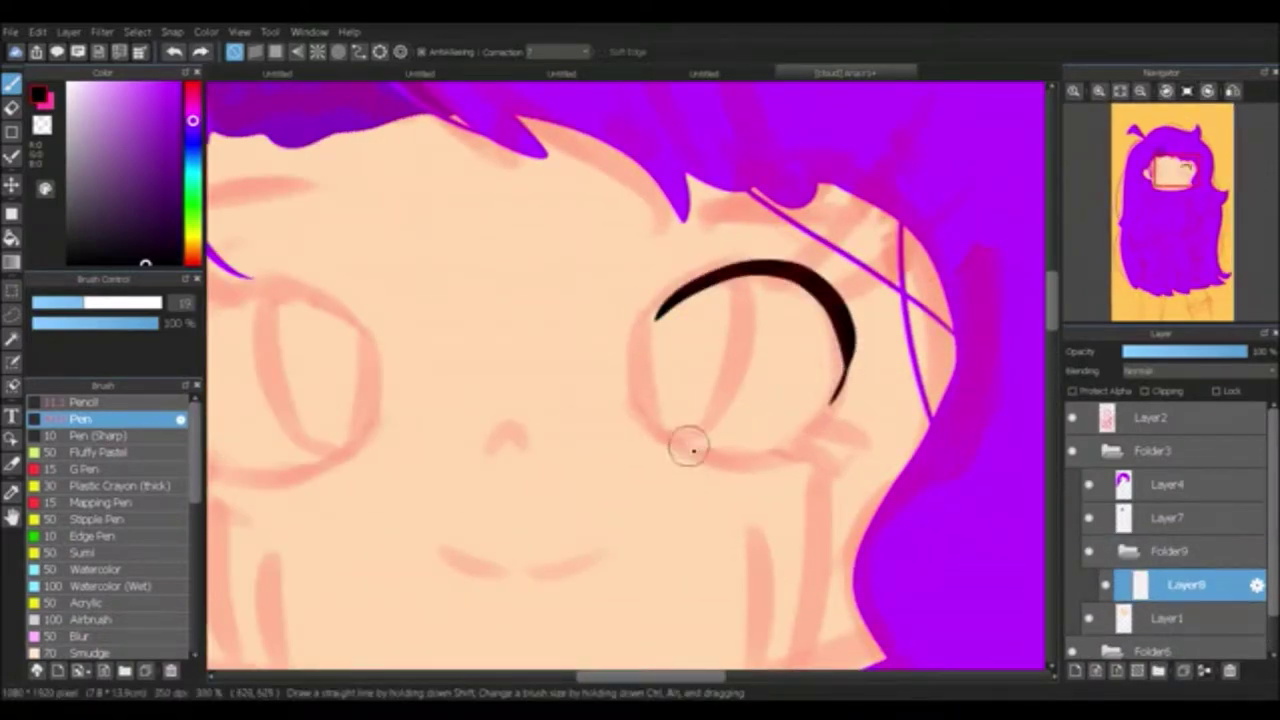
# Step: Complete the right eye's outer and lower lid line with a thinner black stroke
pyautogui.moveTo(720, 457); pyautogui.dragTo(830, 414)
pyautogui.hotkey('ctrl', 'z')
pyautogui.moveTo(838, 335)
pyautogui.mouseDown()
pyautogui.moveTo(852, 364)
pyautogui.moveTo(837, 414)
pyautogui.moveTo(739, 417)
pyautogui.moveTo(845, 398)
pyautogui.mouseUp()
pyautogui.hotkey('ctrl', 'z')
pyautogui.press('e')
pyautogui.moveTo(790, 440)
pyautogui.mouseDown()
pyautogui.moveTo(757, 457)
pyautogui.moveTo(830, 415)
pyautogui.mouseUp()
pyautogui.press('p')
pyautogui.moveTo(706, 461); pyautogui.dragTo(780, 458)
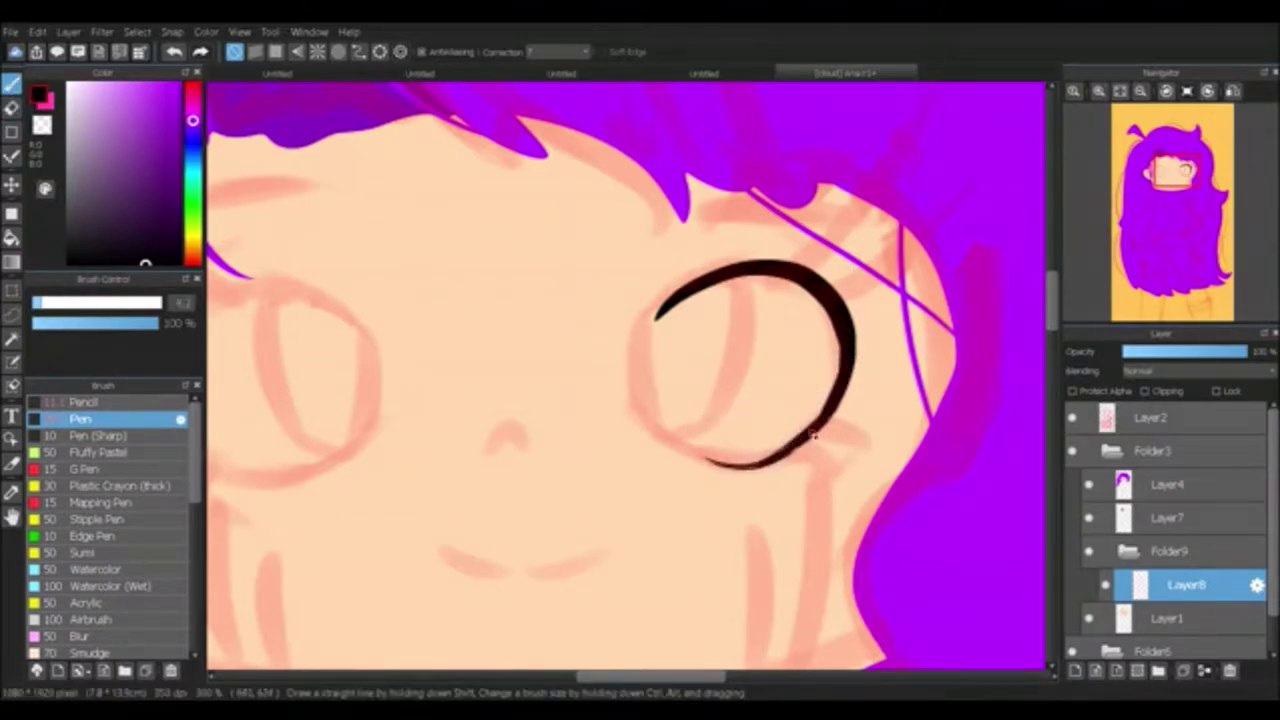
# Step: Reorder the layers so the eye folder sits above the front hair layer, and reselect the eye line layer
pyautogui.click(1160, 485)
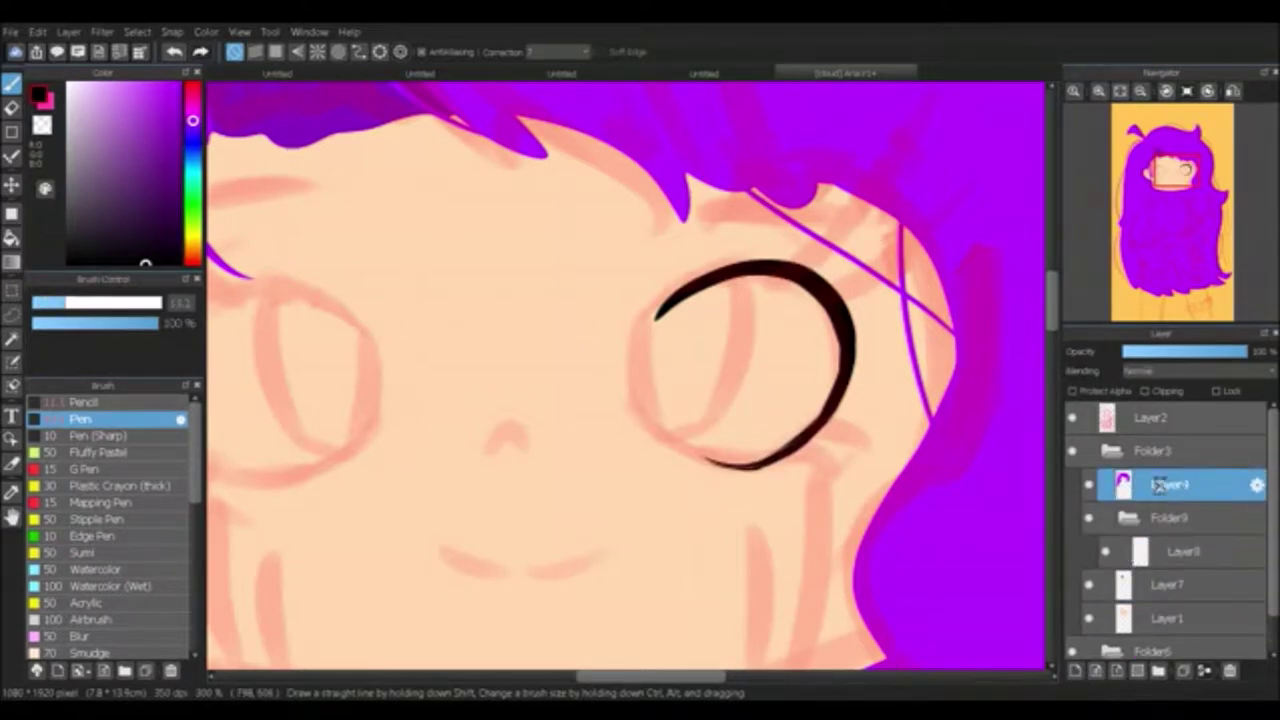
pyautogui.moveTo(1160, 485); pyautogui.dragTo(1160, 560)
pyautogui.click(1185, 517)
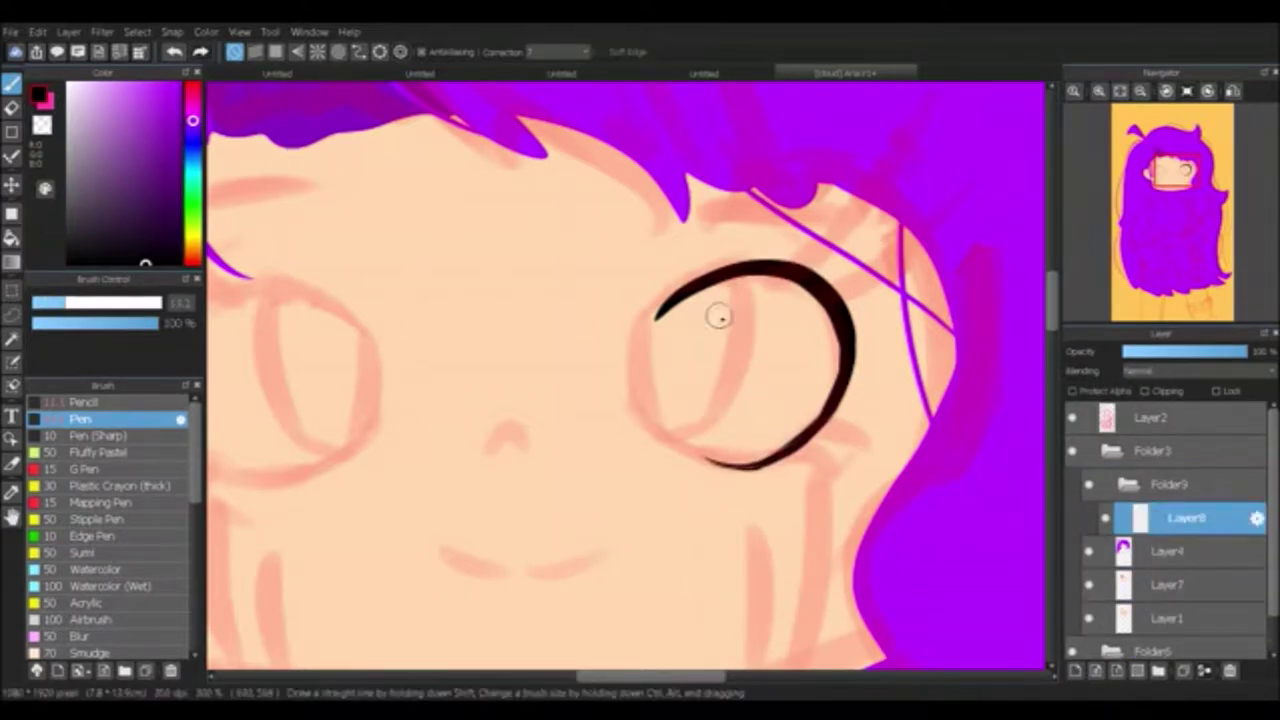
# Step: Draw the long upper lashes, the short lower lashes and the eyebrow of the right eye in black
pyautogui.moveTo(810, 270); pyautogui.dragTo(890, 135)
pyautogui.moveTo(838, 295); pyautogui.dragTo(998, 186)
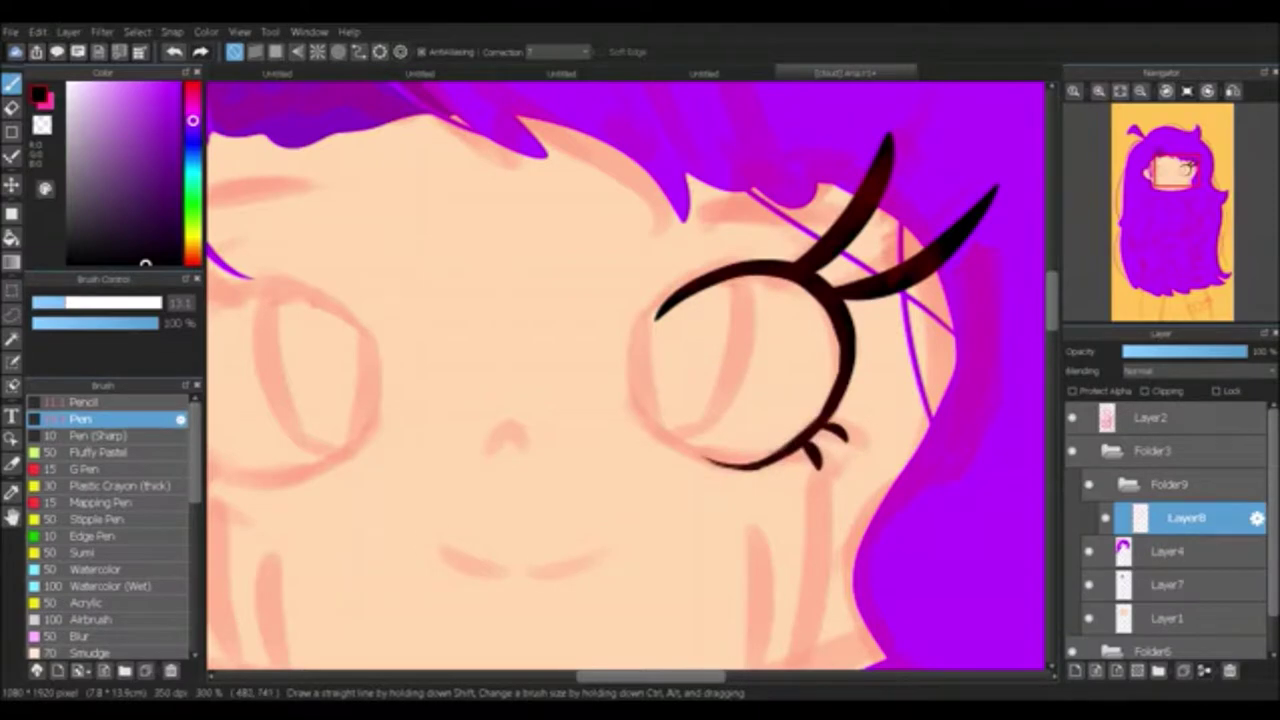
pyautogui.moveTo(675, 228); pyautogui.dragTo(840, 206)
# Step: Add a layer beneath the eye lines, outline the eyeball in white and fill it with white
pyautogui.click(1075, 670)
pyautogui.press('x')
pyautogui.moveTo(740, 288)
pyautogui.mouseDown()
pyautogui.moveTo(663, 314)
pyautogui.moveTo(680, 438)
pyautogui.mouseUp()
pyautogui.moveTo(657, 329); pyautogui.dragTo(668, 403)
pyautogui.moveTo(716, 290); pyautogui.dragTo(809, 423)
pyautogui.press('g')
pyautogui.click(745, 370)
# Step: Extend the white of the eye outward along its inner edge with the brush
pyautogui.scroll(3, 1183, 178)
pyautogui.moveTo(301, 313); pyautogui.dragTo(373, 223)
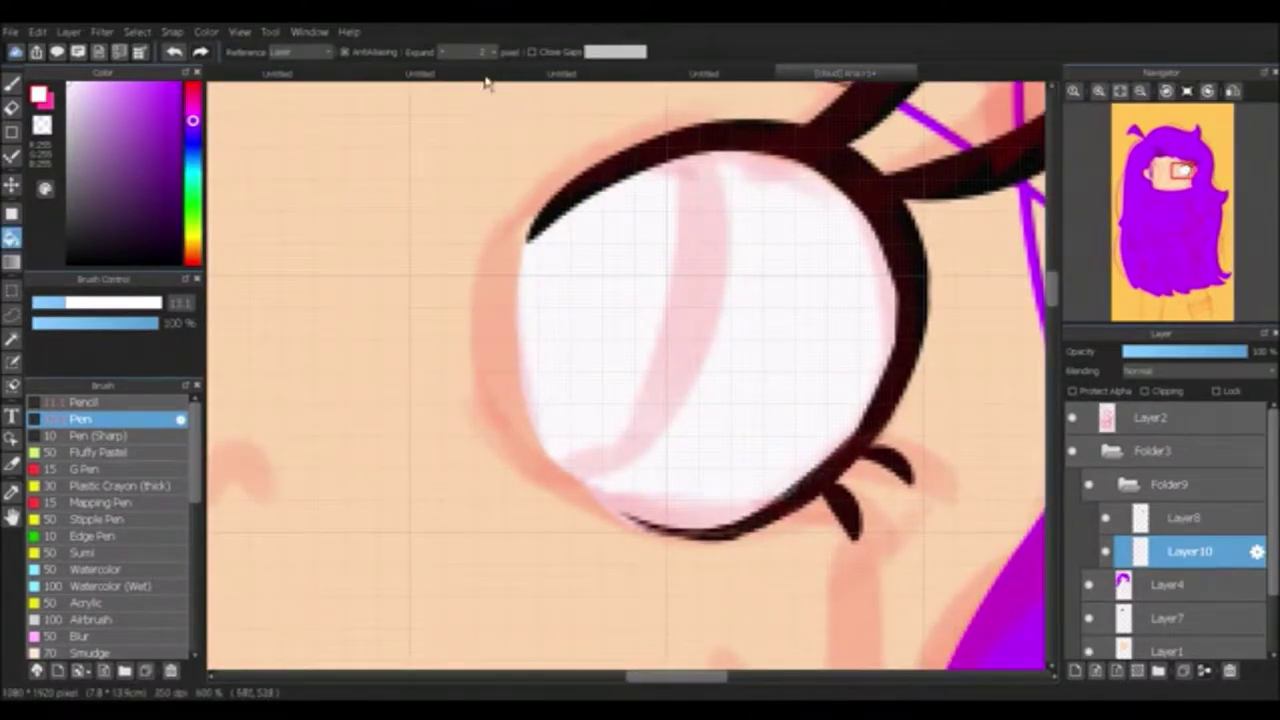
pyautogui.press('b')
pyautogui.moveTo(515, 235)
pyautogui.mouseDown()
pyautogui.moveTo(539, 380)
pyautogui.moveTo(513, 345)
pyautogui.mouseUp()
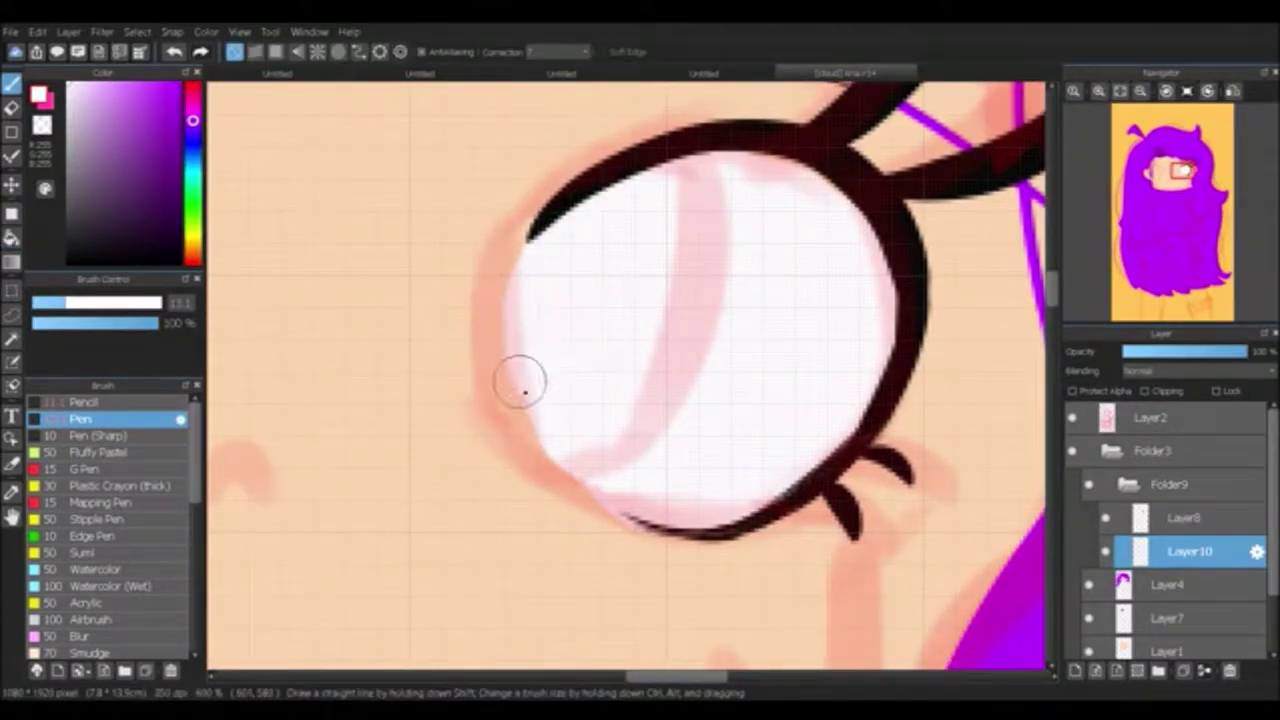
# Step: On the eye line layer, extend both ends of the black lid line toward the inner corner and trim the upper tip
pyautogui.hotkey('ctrl', 'Up')
pyautogui.keyDown('alt'); pyautogui.click(686, 529); pyautogui.keyUp('alt')
pyautogui.moveTo(655, 527); pyautogui.dragTo(597, 502)
pyautogui.moveTo(523, 251); pyautogui.dragTo(506, 312)
pyautogui.press('e')
pyautogui.moveTo(514, 251); pyautogui.dragTo(514, 294)
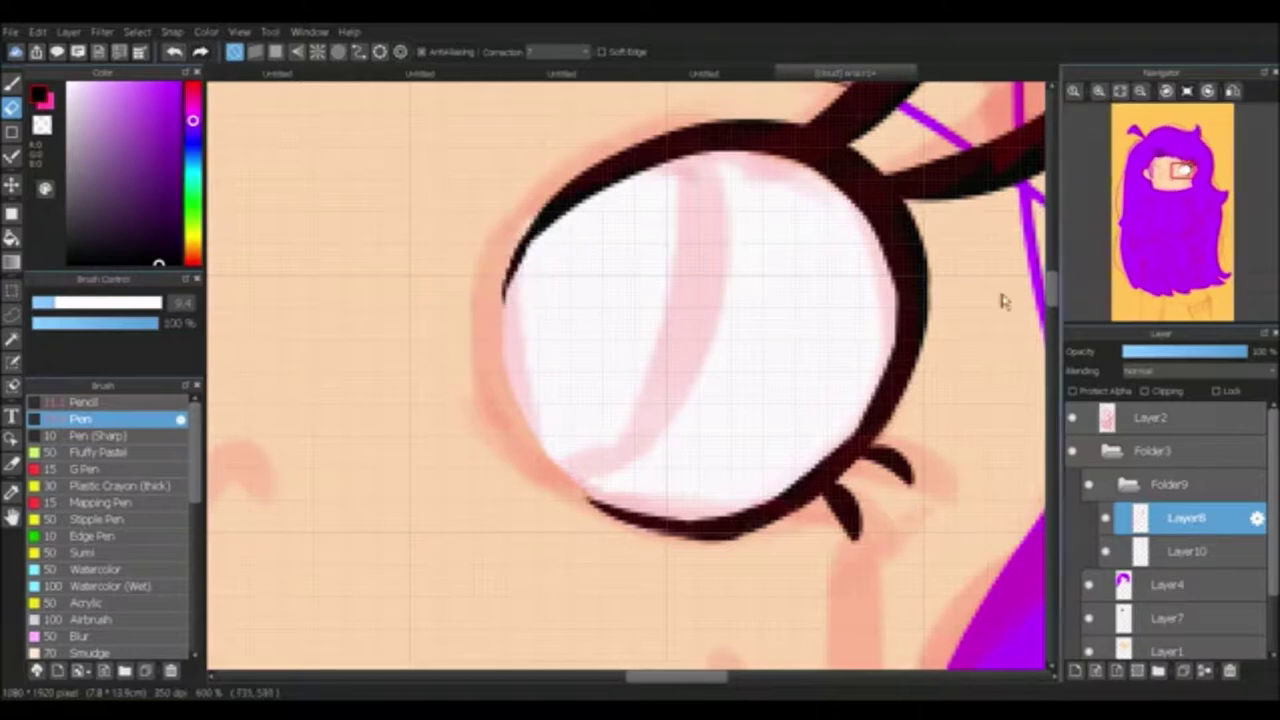
# Step: Add a layer for the iris and paint it in mid grey inside the white of the eye
pyautogui.hotkey('ctrl', 'shift', 'n')
pyautogui.click(68, 181)
pyautogui.press('b')
pyautogui.moveTo(560, 245)
pyautogui.mouseDown()
pyautogui.moveTo(586, 443)
pyautogui.moveTo(686, 206)
pyautogui.moveTo(600, 400)
pyautogui.mouseUp()
# Step: Duplicate the finished eye's folder and place the mirrored copy over the left eye of the sketch
pyautogui.hotkey('ctrl', '0')
pyautogui.click(1170, 474)
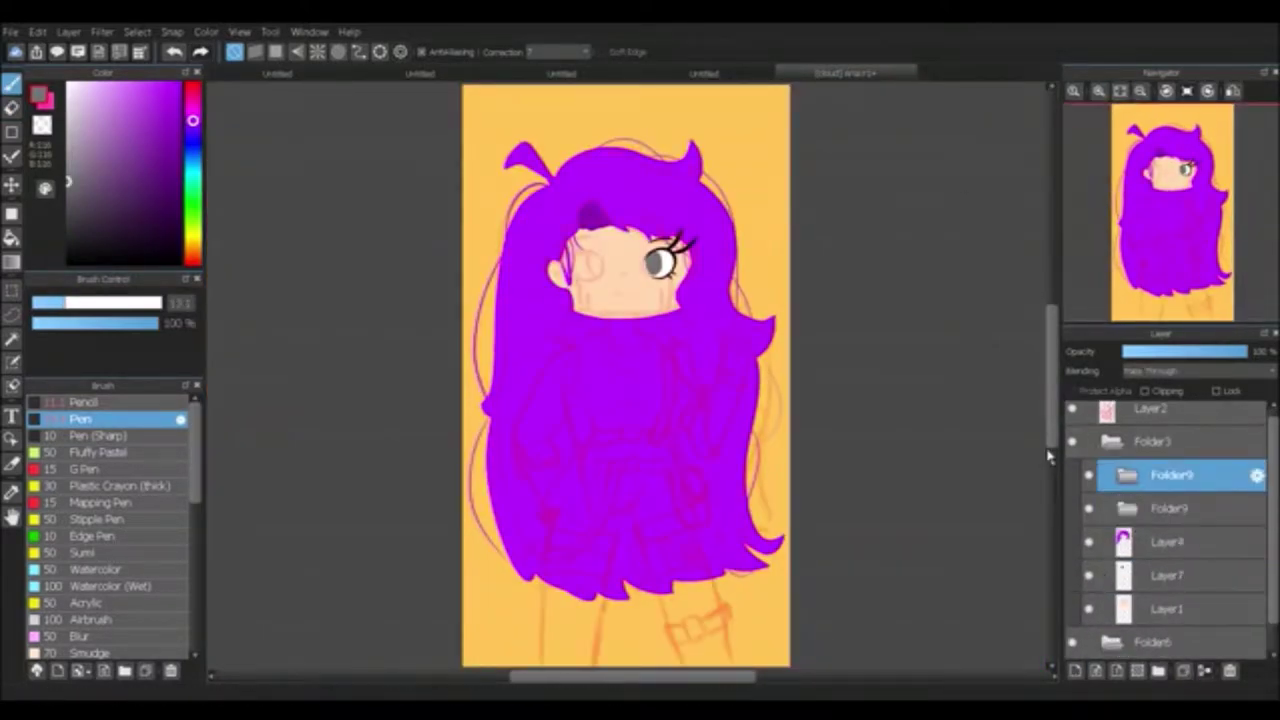
pyautogui.hotkey('ctrl', 't')
pyautogui.moveTo(670, 230); pyautogui.dragTo(585, 222)
pyautogui.press('Return')
# Step: Add a layer above the front hair and draw the nose, mouth and inner ear in a darker skin tone
pyautogui.hotkey('ctrl', 'shift', 'n')
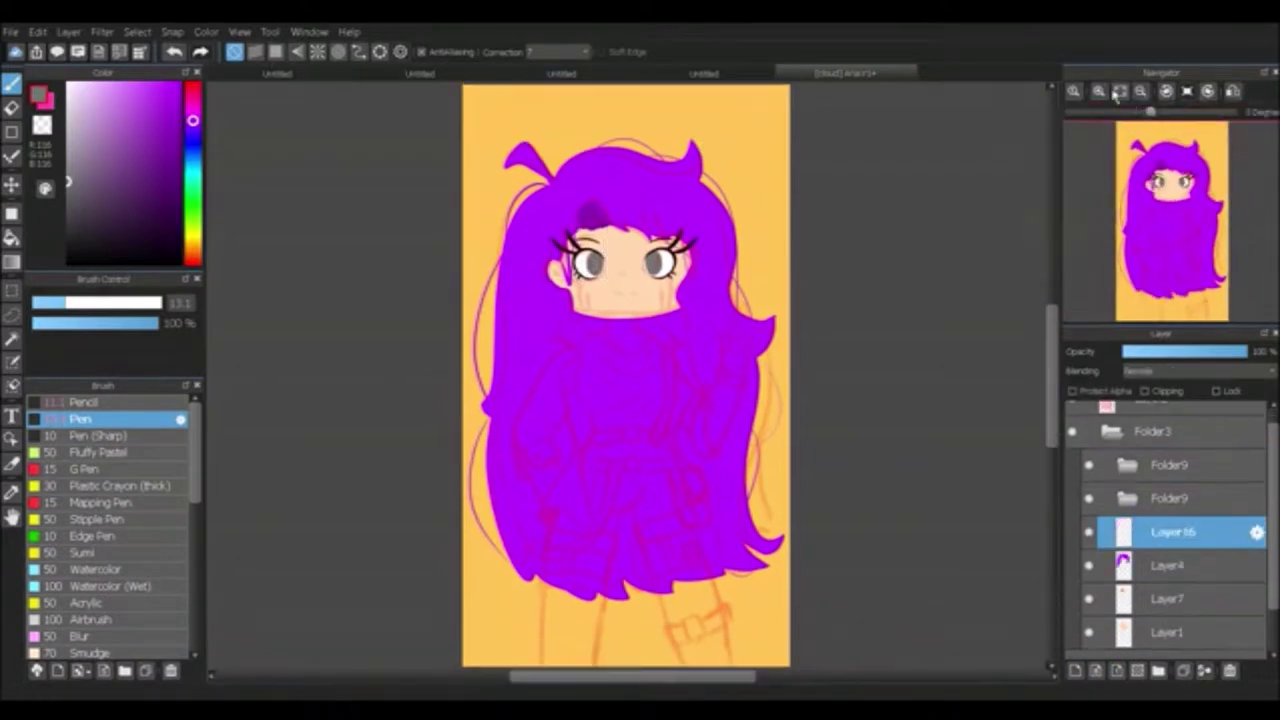
pyautogui.press('b')
pyautogui.scroll(3, 657, 289)
pyautogui.keyDown('alt'); pyautogui.click(657, 289); pyautogui.keyUp('alt')
pyautogui.click(119, 110)
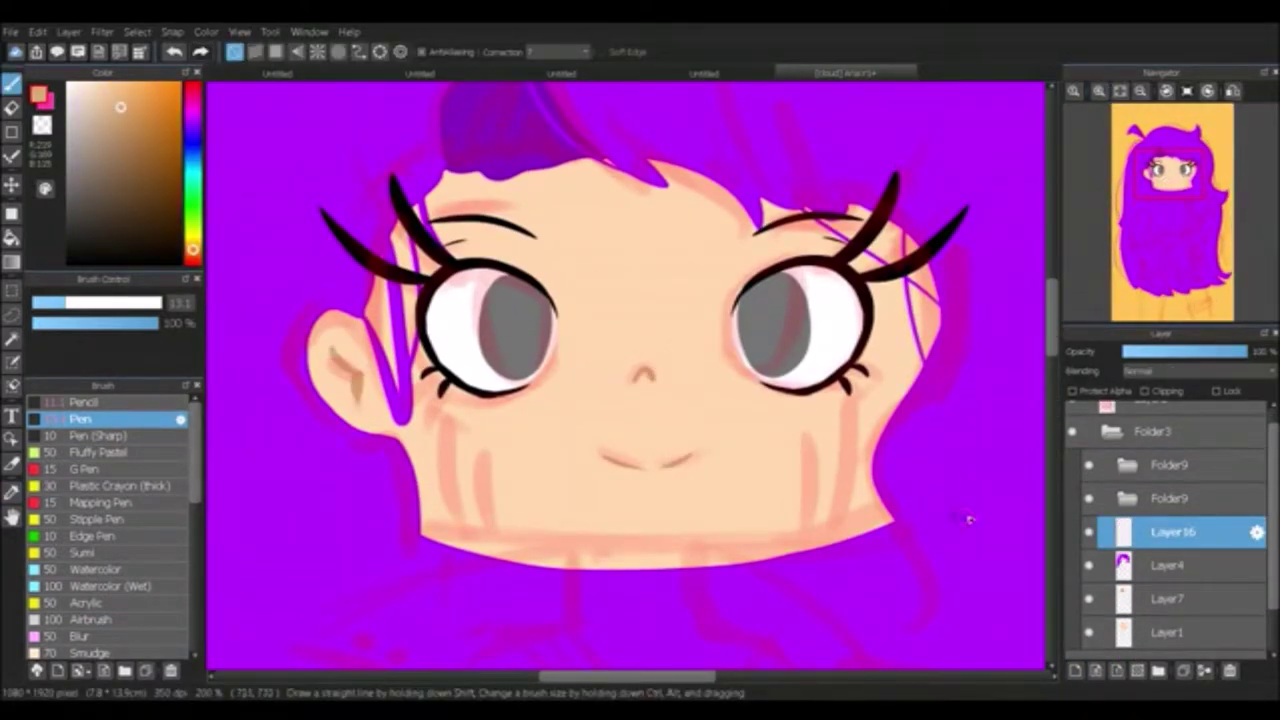
# Step: Erase along the bottom of the face on its base layer to give the chin a flatter, smoother edge
pyautogui.click(1170, 632)
pyautogui.press('e')
pyautogui.moveTo(660, 568)
pyautogui.mouseDown()
pyautogui.moveTo(892, 515)
pyautogui.moveTo(755, 550)
pyautogui.mouseUp()
pyautogui.hotkey('ctrl', 'z')
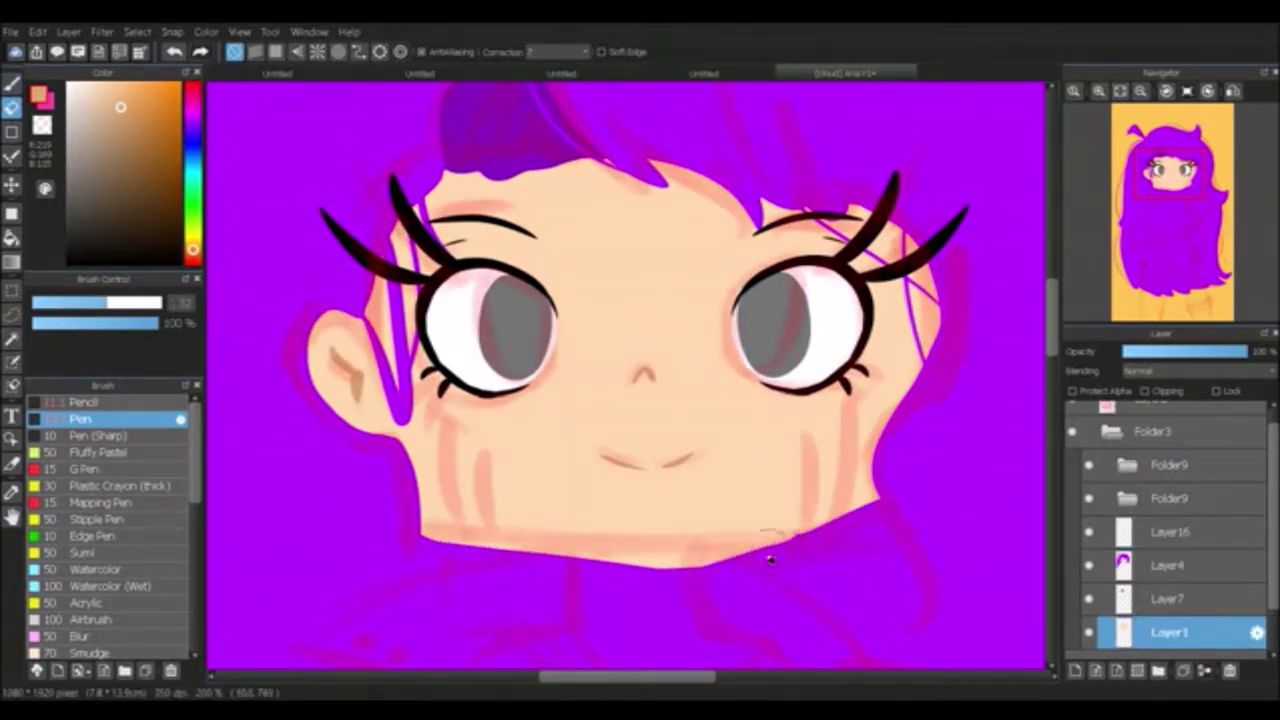
pyautogui.moveTo(756, 563); pyautogui.dragTo(456, 553)
pyautogui.moveTo(684, 566); pyautogui.dragTo(660, 560)
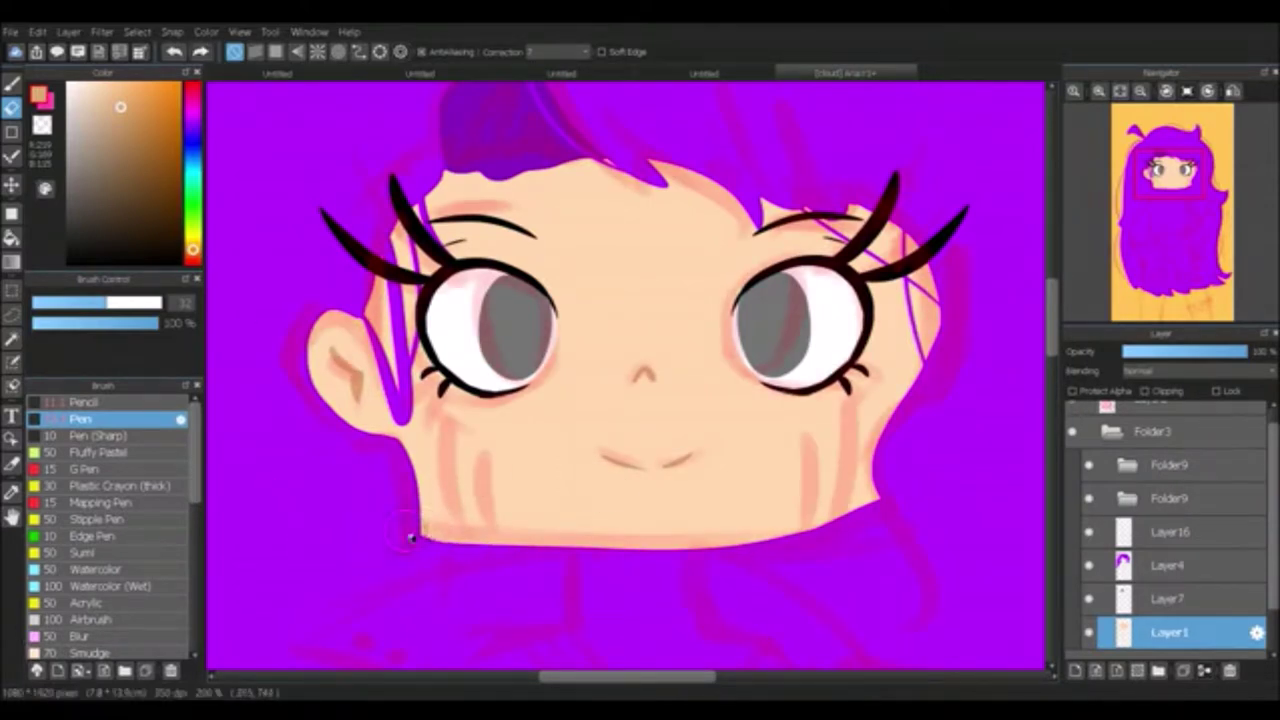
# Step: Add a layer clipped to the face base and paint two bright blue rectangular markings on the cheek beside the ear
pyautogui.hotkey('ctrl', 'shift', 'n')
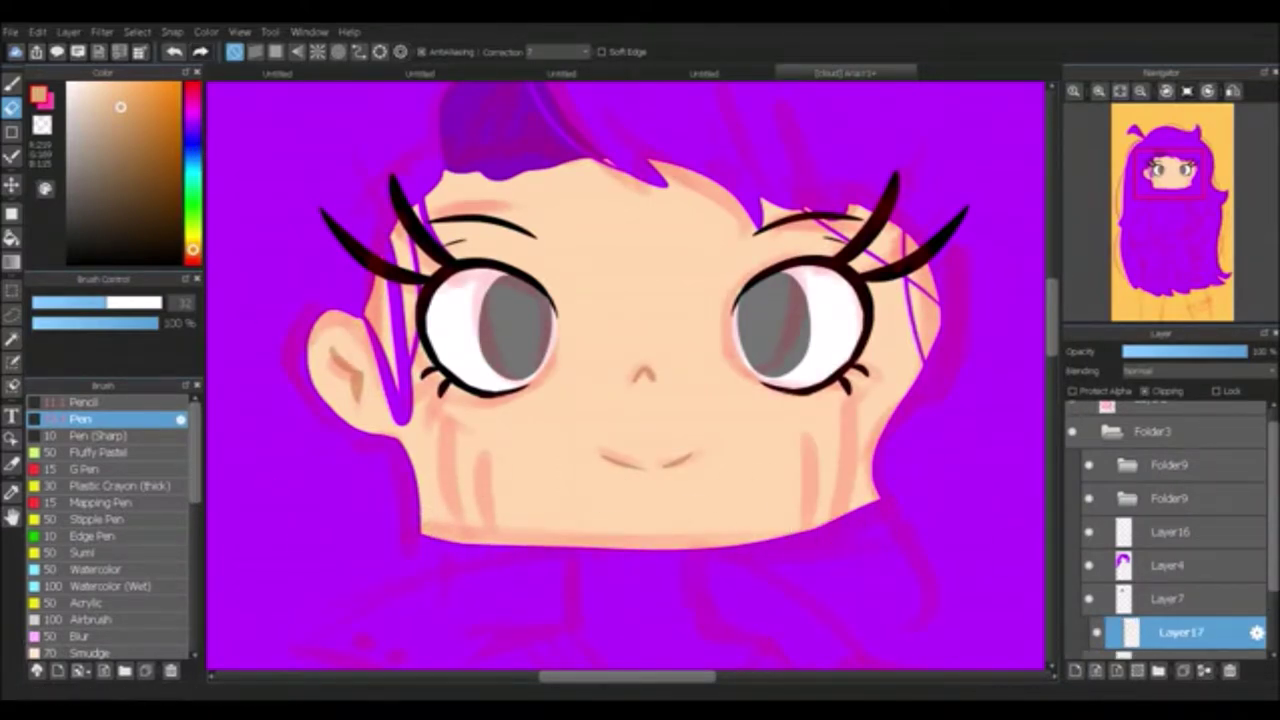
pyautogui.press('b')
pyautogui.moveTo(449, 428); pyautogui.dragTo(455, 538)
pyautogui.moveTo(485, 410); pyautogui.dragTo(487, 488)
pyautogui.press('e')
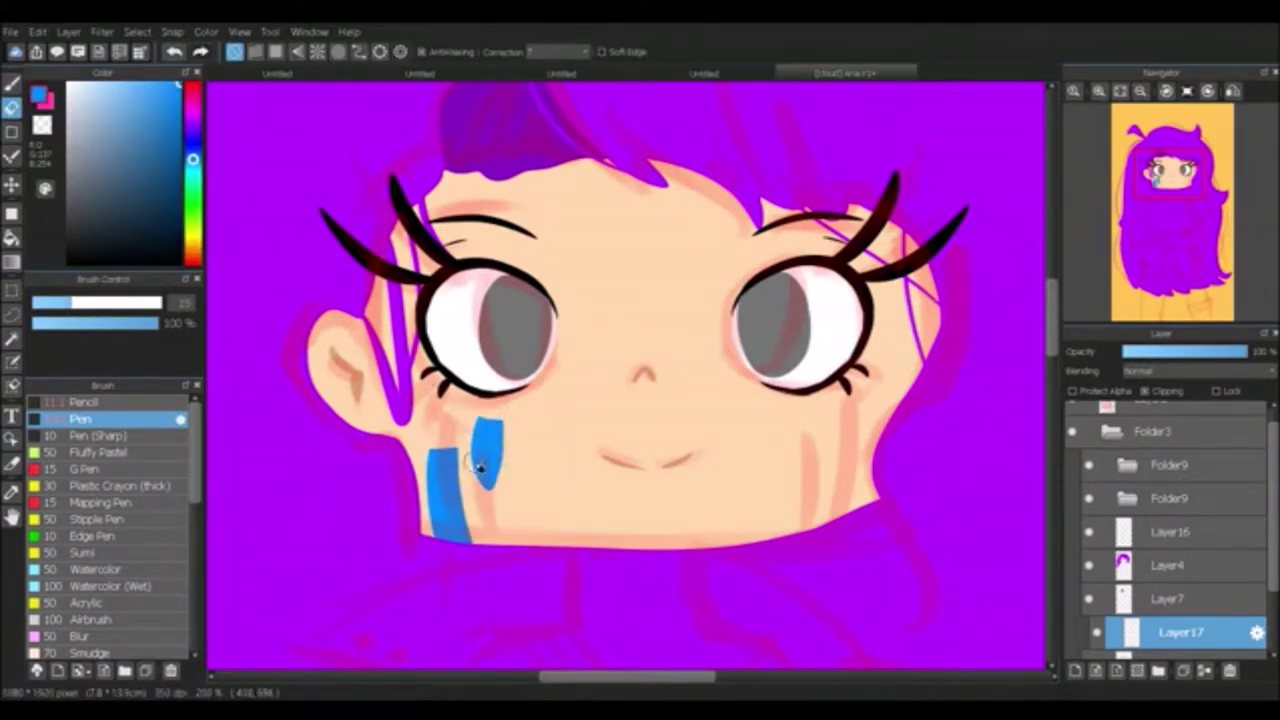
pyautogui.hotkey('ctrl', 'z')
pyautogui.press('b')
pyautogui.moveTo(491, 414)
pyautogui.mouseDown()
pyautogui.moveTo(543, 420)
pyautogui.moveTo(497, 477)
pyautogui.moveTo(522, 470)
pyautogui.mouseUp()
pyautogui.press('e')
pyautogui.hotkey('ctrl', 'z')
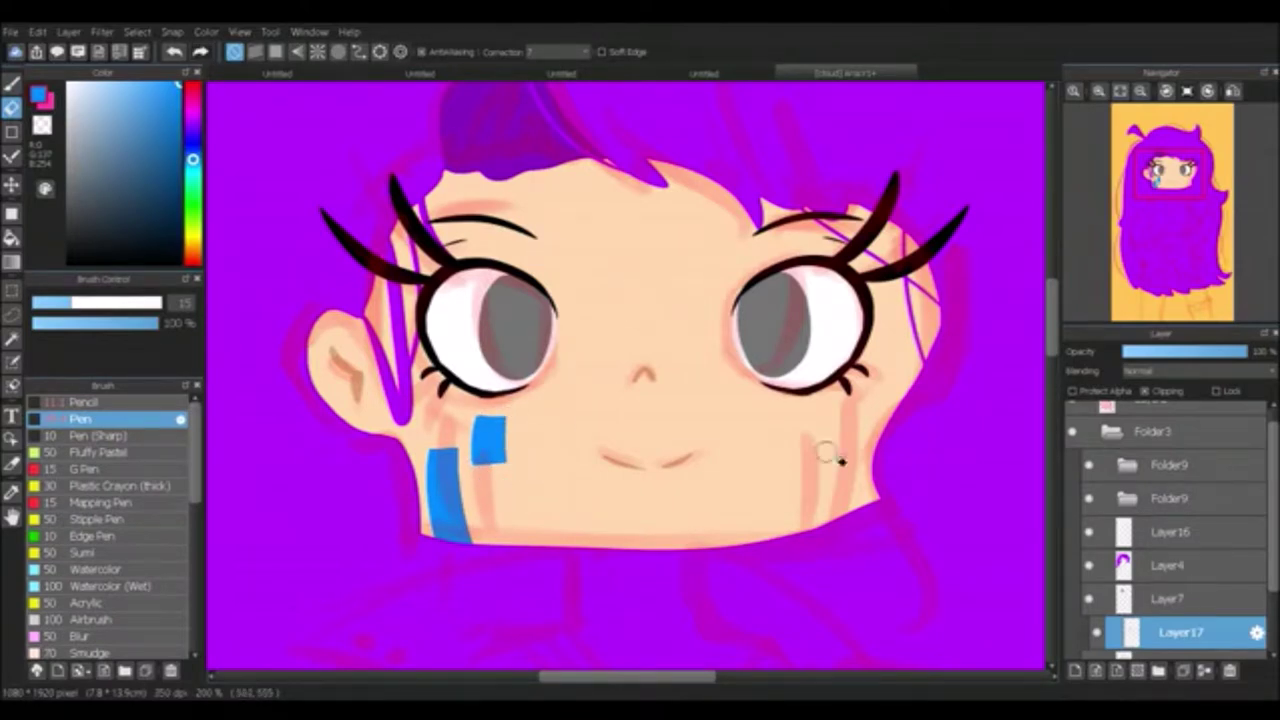
# Step: Duplicate the blue cheek markings and place the mirrored copy on the opposite cheek
pyautogui.hotkey('ctrl', 'v')
pyautogui.moveTo(829, 471); pyautogui.dragTo(846, 503)
pyautogui.press('Return')
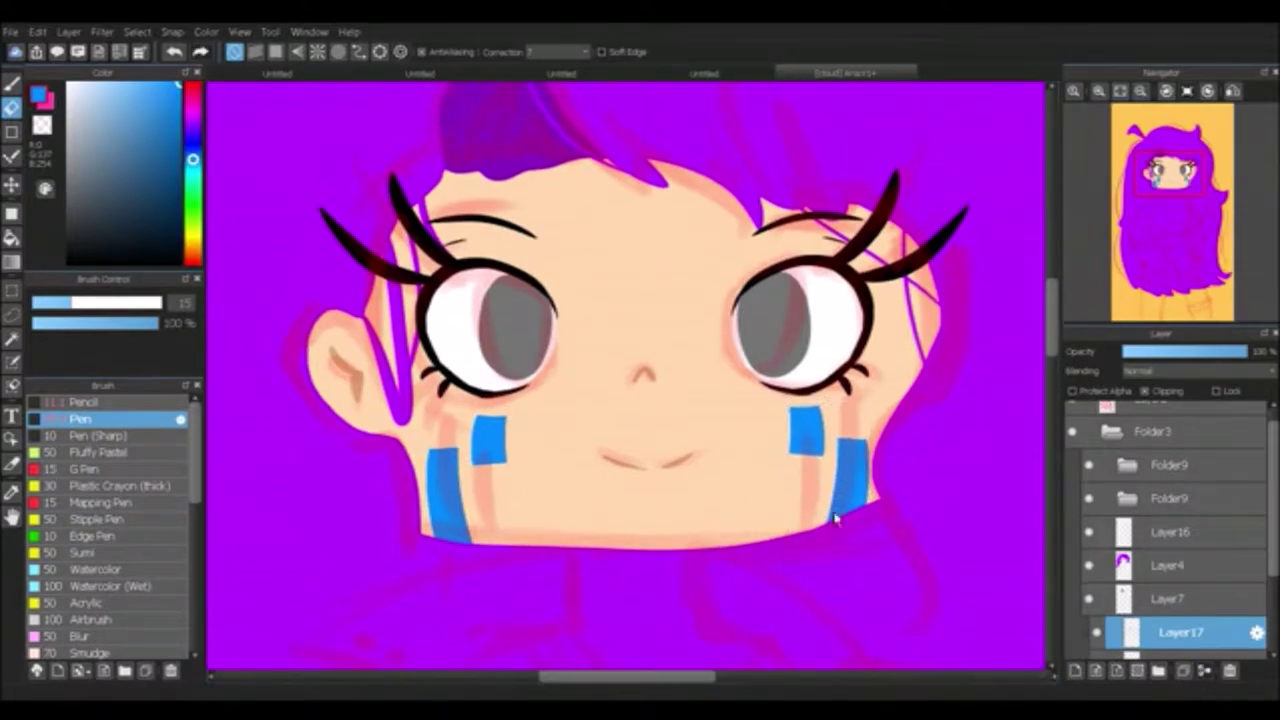
# Step: On Layer19 in the body folder, paint the neck and neckline area in the face's skin tone
pyautogui.scroll(-3, 1160, 580)
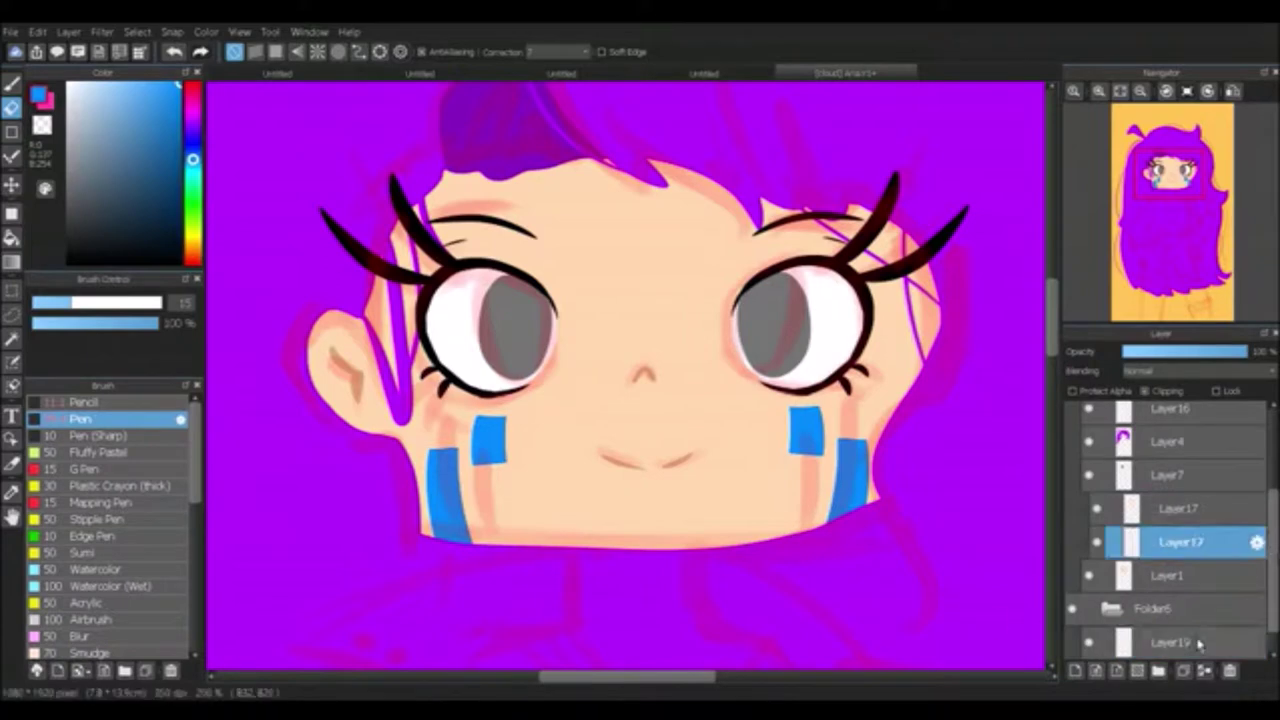
pyautogui.click(1180, 642)
pyautogui.press('b')
pyautogui.keyDown('alt'); pyautogui.click(606, 294); pyautogui.keyUp('alt')
pyautogui.moveTo(590, 505); pyautogui.dragTo(600, 670)
pyautogui.moveTo(686, 548); pyautogui.dragTo(690, 670)
pyautogui.scroll(-5, 690, 600)
pyautogui.moveTo(648, 240); pyautogui.dragTo(820, 265)
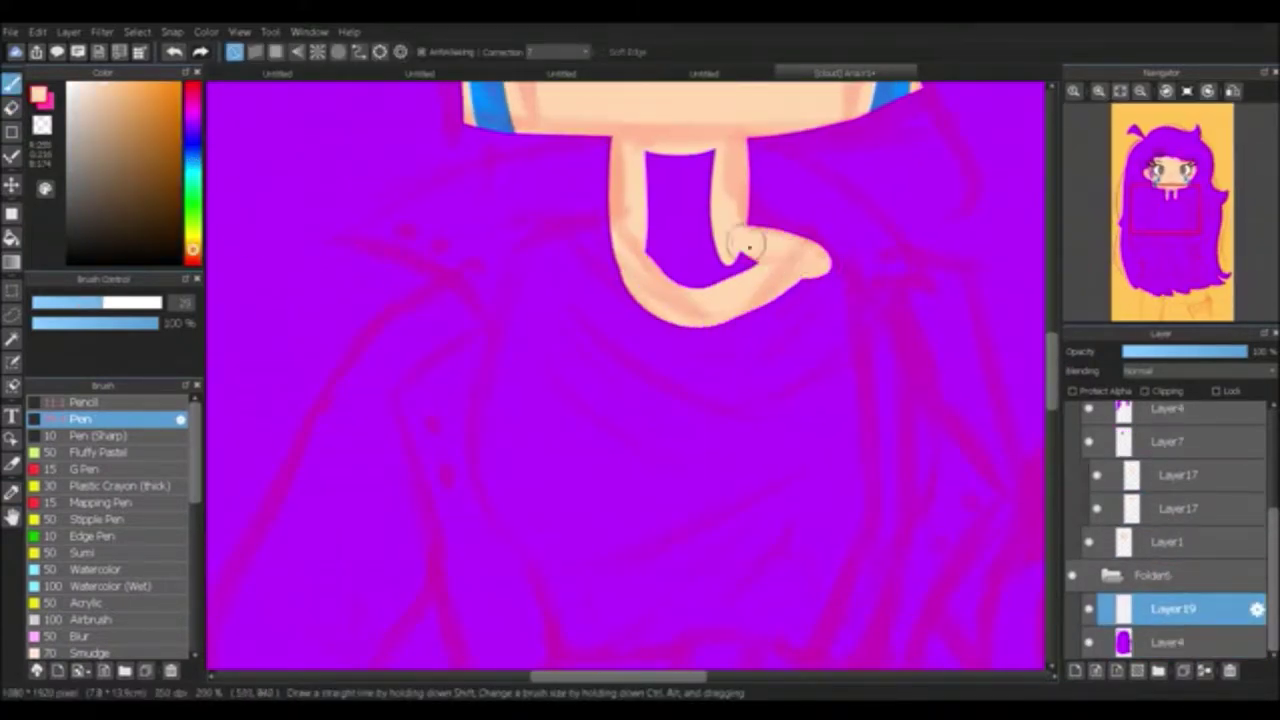
pyautogui.moveTo(636, 186); pyautogui.dragTo(700, 250)
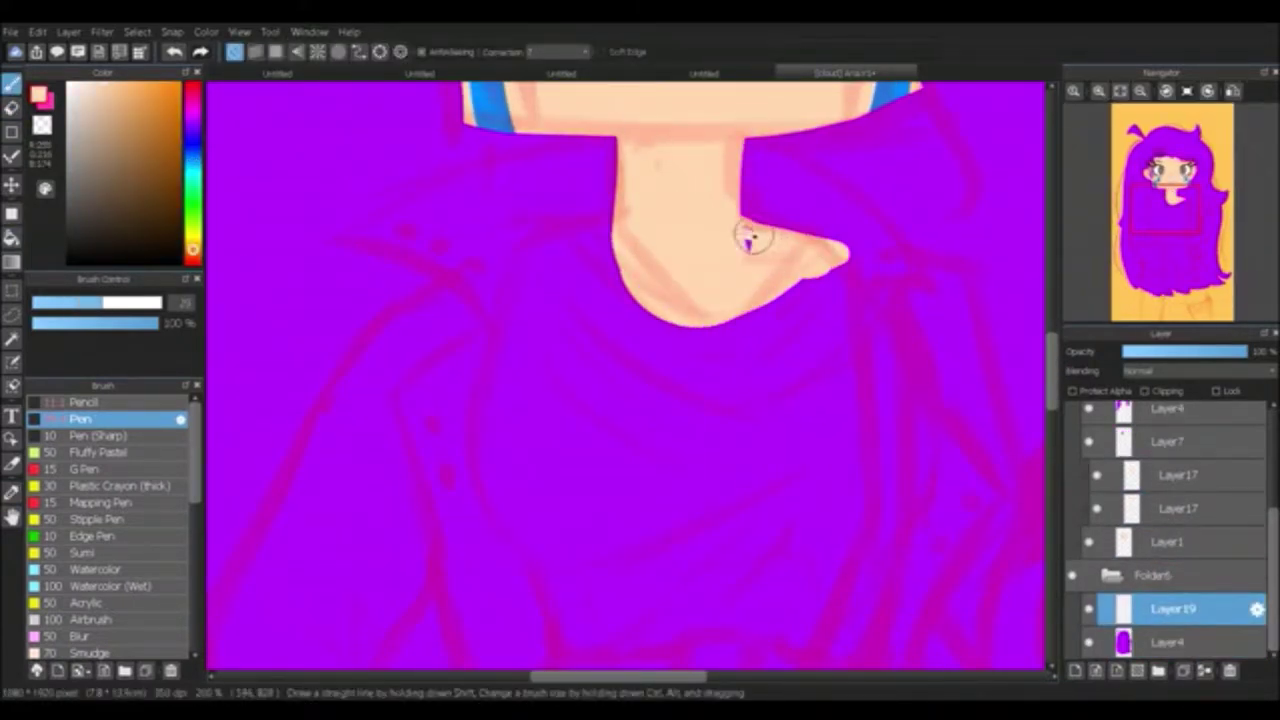
# Step: Outline the raised forearm over the sketch and fill it with the skin tone
pyautogui.click(1183, 246)
pyautogui.moveTo(1183, 246); pyautogui.dragTo(1195, 230)
pyautogui.moveTo(765, 240)
pyautogui.mouseDown()
pyautogui.moveTo(725, 370)
pyautogui.moveTo(700, 550)
pyautogui.moveTo(845, 400)
pyautogui.moveTo(730, 560)
pyautogui.mouseUp()
pyautogui.press('g')
pyautogui.click(735, 308)
pyautogui.press('b')
# Step: Paint the raised hand with its pointing finger, thumb and curled fingers in the skin tone
pyautogui.scroll(3, 735, 308)
pyautogui.moveTo(445, 260); pyautogui.dragTo(410, 520)
pyautogui.scroll(5, 425, 338)
pyautogui.moveTo(445, 590); pyautogui.dragTo(530, 205)
pyautogui.moveTo(535, 250)
pyautogui.mouseDown()
pyautogui.moveTo(571, 157)
pyautogui.moveTo(555, 175)
pyautogui.moveTo(565, 132)
pyautogui.mouseUp()
pyautogui.moveTo(588, 410)
pyautogui.mouseDown()
pyautogui.moveTo(638, 422)
pyautogui.moveTo(600, 560)
pyautogui.mouseUp()
pyautogui.moveTo(650, 500); pyautogui.dragTo(640, 620)
pyautogui.moveTo(642, 462)
pyautogui.mouseDown()
pyautogui.moveTo(520, 162)
pyautogui.moveTo(440, 300)
pyautogui.moveTo(443, 286)
pyautogui.mouseUp()
pyautogui.scroll(3, 1000, 214)
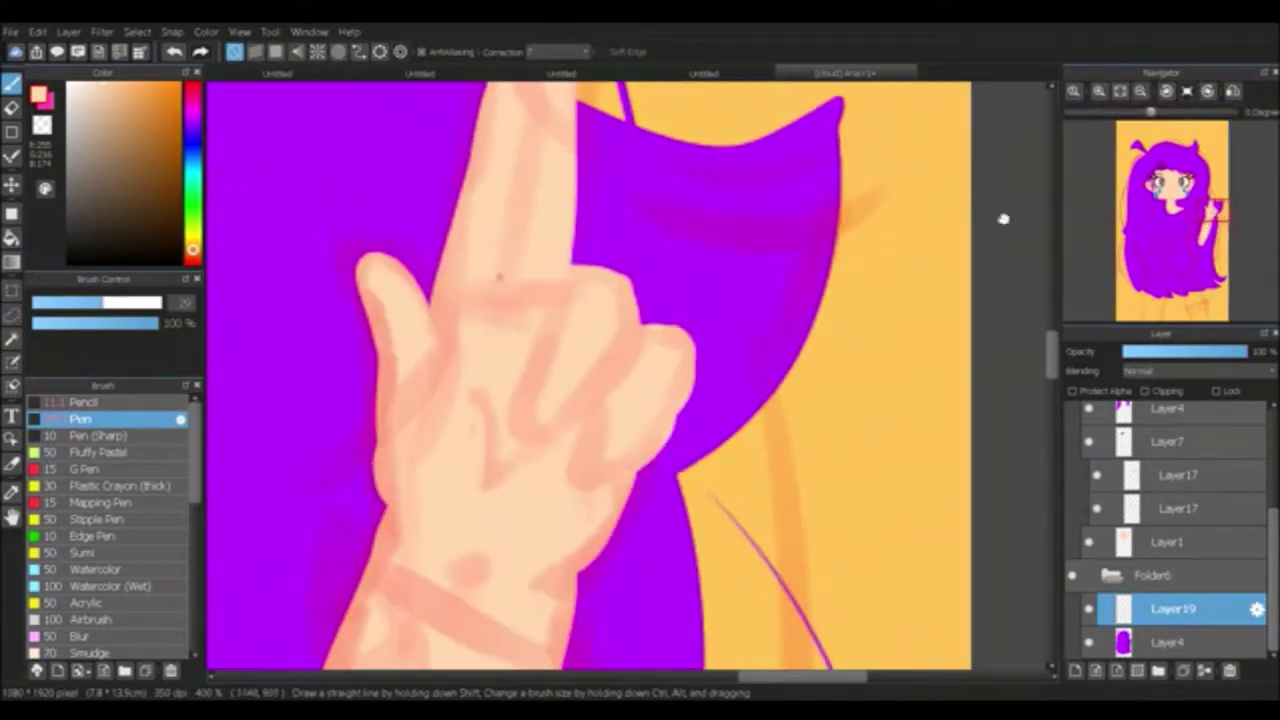
# Step: Outline both legs from the thighs to the canvas edge and fill them with the skin tone
pyautogui.click(1212, 212)
pyautogui.scroll(-5, 1034, 608)
pyautogui.scroll(-3, 480, 371)
pyautogui.moveTo(308, 572); pyautogui.dragTo(335, 162)
pyautogui.moveTo(300, 305)
pyautogui.mouseDown()
pyautogui.moveTo(295, 560)
pyautogui.moveTo(338, 130)
pyautogui.moveTo(522, 180)
pyautogui.moveTo(440, 572)
pyautogui.mouseUp()
pyautogui.moveTo(640, 135)
pyautogui.mouseDown()
pyautogui.moveTo(660, 363)
pyautogui.moveTo(765, 572)
pyautogui.mouseUp()
pyautogui.moveTo(790, 90)
pyautogui.mouseDown()
pyautogui.moveTo(880, 360)
pyautogui.moveTo(922, 576)
pyautogui.mouseUp()
pyautogui.moveTo(630, 135)
pyautogui.mouseDown()
pyautogui.moveTo(728, 118)
pyautogui.moveTo(785, 88)
pyautogui.moveTo(645, 210)
pyautogui.mouseUp()
pyautogui.press('g')
pyautogui.click(714, 271)
pyautogui.press('b')
pyautogui.press('e')
pyautogui.press('b')
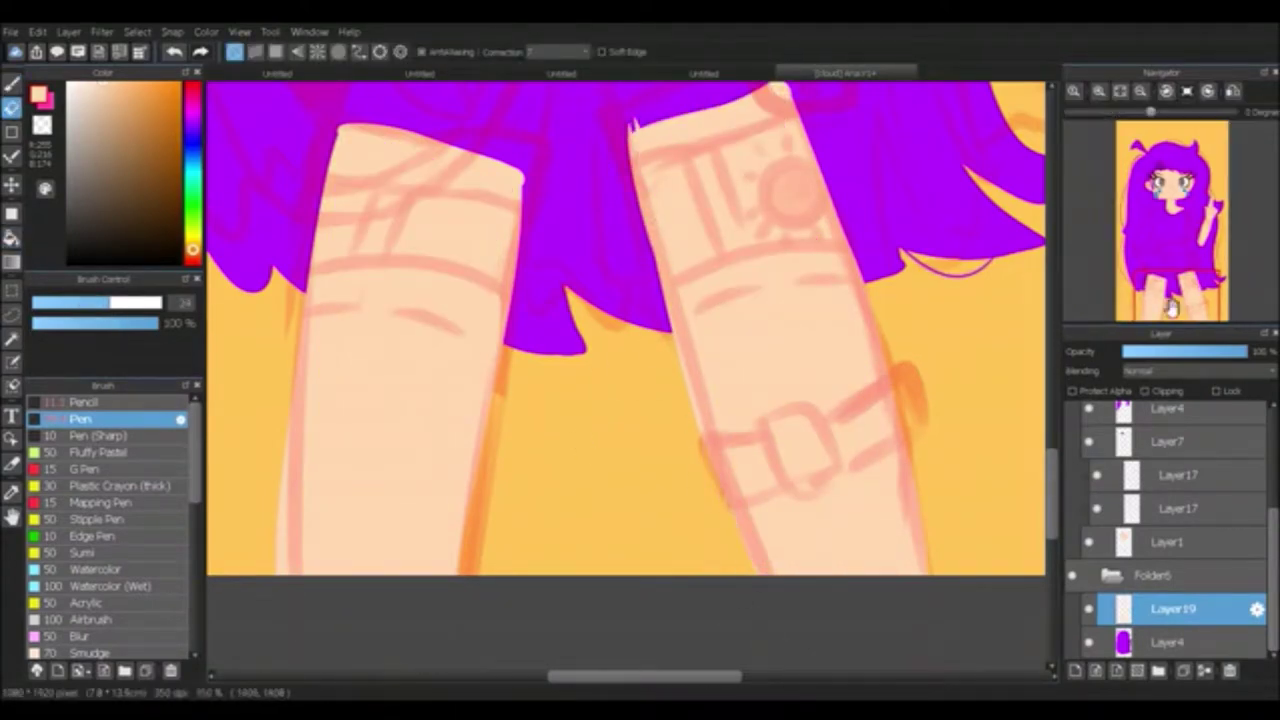
# Step: Paint the lowered forearm and hand beside the hip in the skin tone
pyautogui.scroll(5, 727, 527)
pyautogui.hscroll(-5, 727, 527)
pyautogui.moveTo(558, 152)
pyautogui.mouseDown()
pyautogui.moveTo(560, 262)
pyautogui.moveTo(637, 460)
pyautogui.mouseUp()
pyautogui.hotkey('ctrl', 'z')
pyautogui.moveTo(628, 396); pyautogui.dragTo(610, 316)
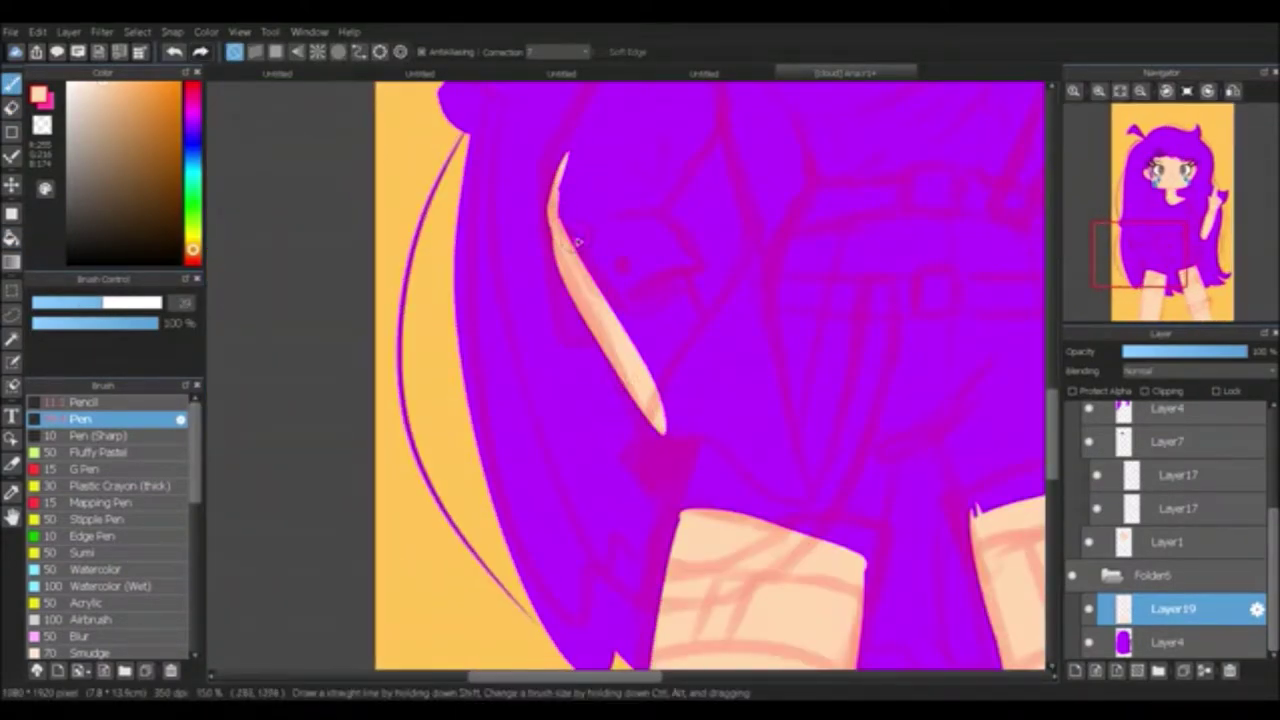
pyautogui.moveTo(699, 346)
pyautogui.mouseDown()
pyautogui.moveTo(643, 271)
pyautogui.moveTo(643, 294)
pyautogui.mouseUp()
# Step: Add a layer and paint the V-neck shirt with a ruffled hem, filling it in near-white
pyautogui.moveTo(1140, 255)
pyautogui.mouseDown()
pyautogui.moveTo(1138, 280)
pyautogui.moveTo(1176, 241)
pyautogui.mouseUp()
pyautogui.hotkey('ctrl', 'shift', 'n')
pyautogui.moveTo(480, 152); pyautogui.dragTo(620, 218)
pyautogui.moveTo(690, 162); pyautogui.dragTo(620, 222)
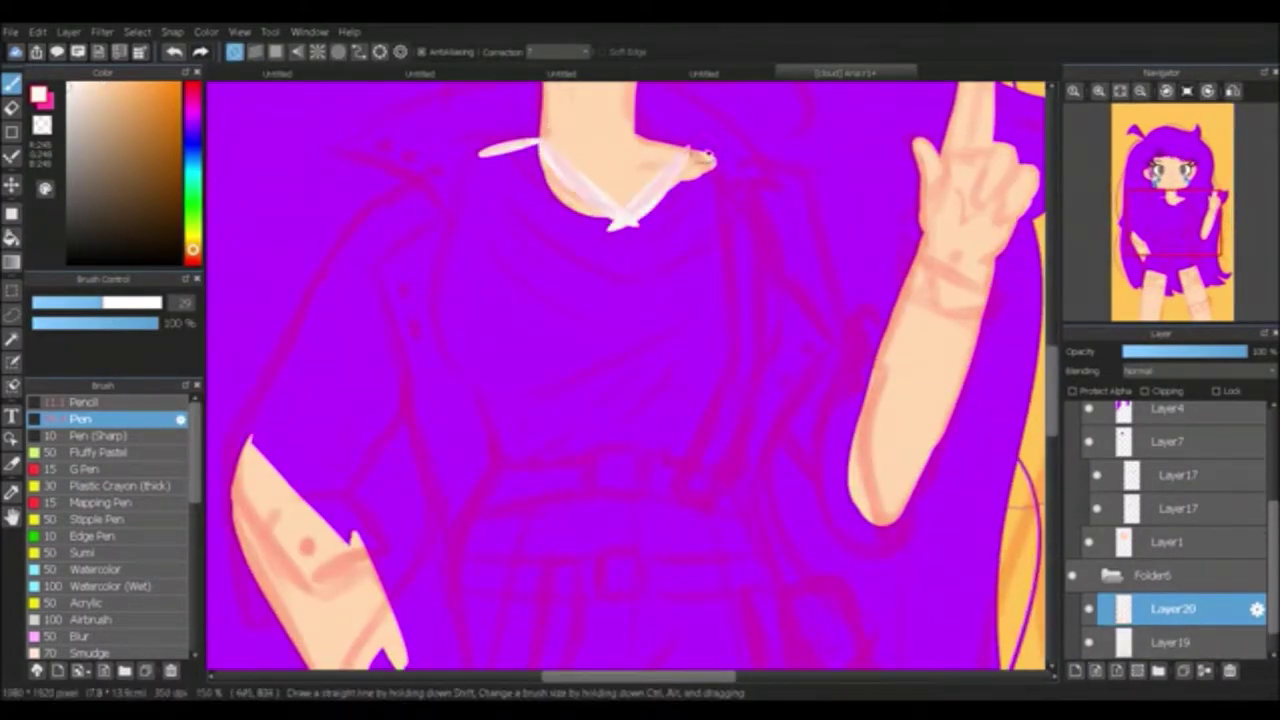
pyautogui.moveTo(700, 160); pyautogui.dragTo(745, 380)
pyautogui.moveTo(482, 150)
pyautogui.mouseDown()
pyautogui.moveTo(520, 405)
pyautogui.moveTo(632, 445)
pyautogui.mouseUp()
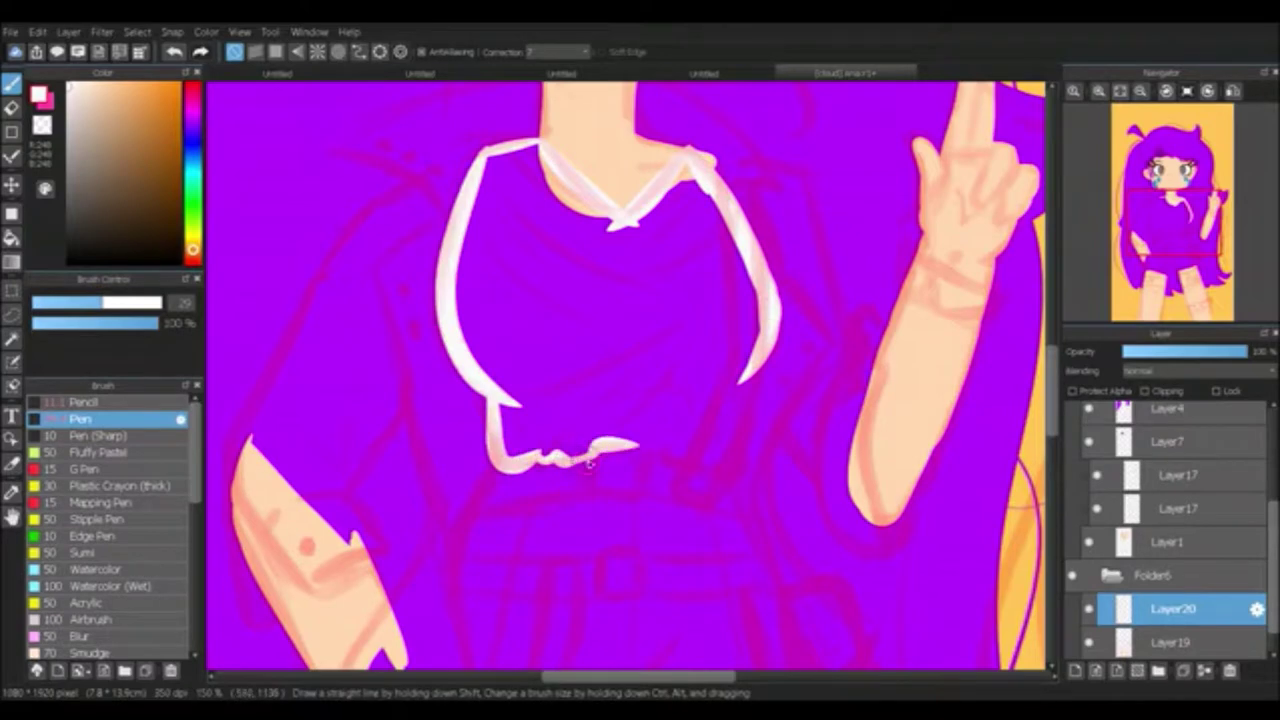
pyautogui.moveTo(755, 462); pyautogui.dragTo(748, 360)
pyautogui.press('g')
pyautogui.click(610, 300)
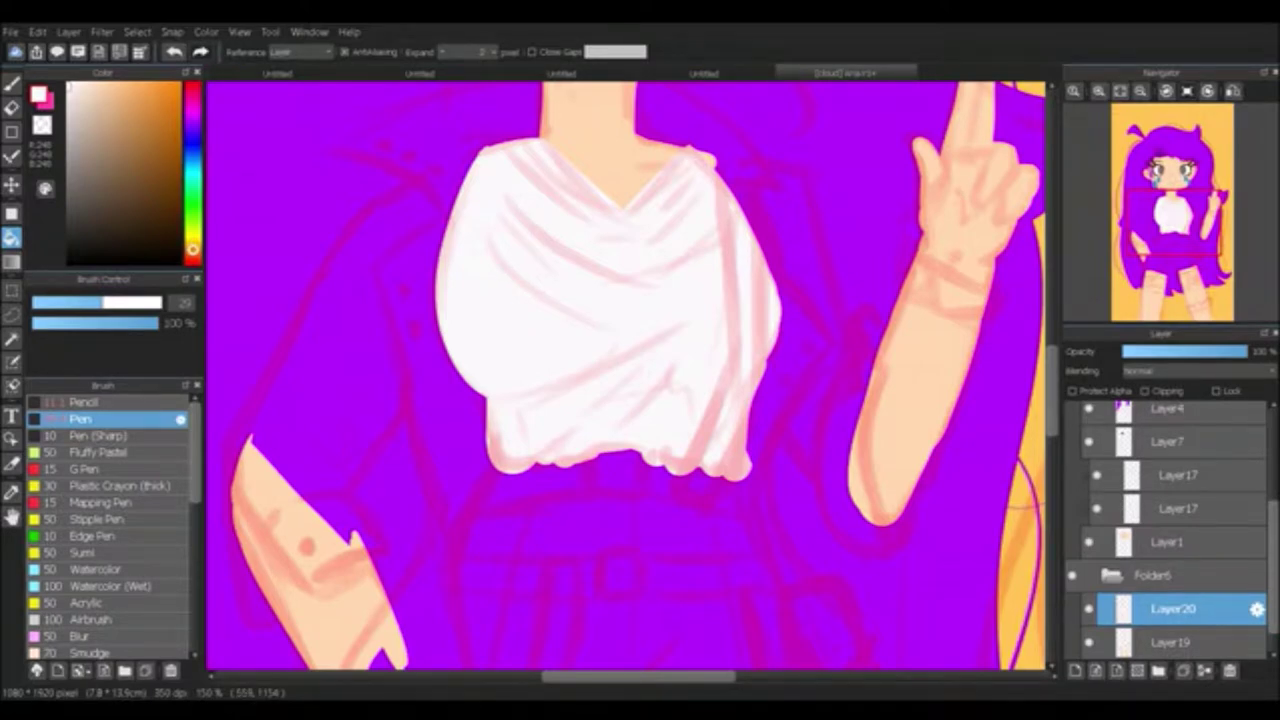
# Step: Add a layer, outline the waistband below the shirt hem and fill it with dark grey (43, 43, 43)
pyautogui.hotkey('ctrl', 'shift', 'n')
pyautogui.click(63, 216)
pyautogui.press('b')
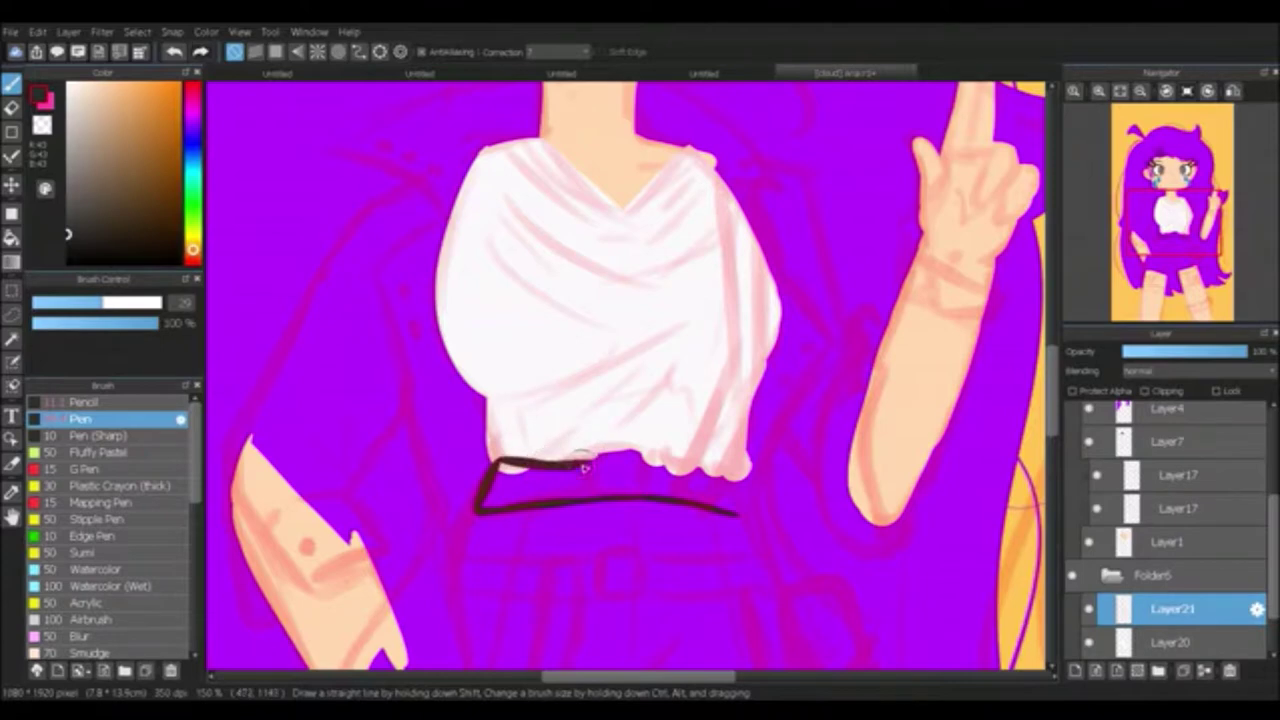
pyautogui.moveTo(584, 467); pyautogui.dragTo(741, 487)
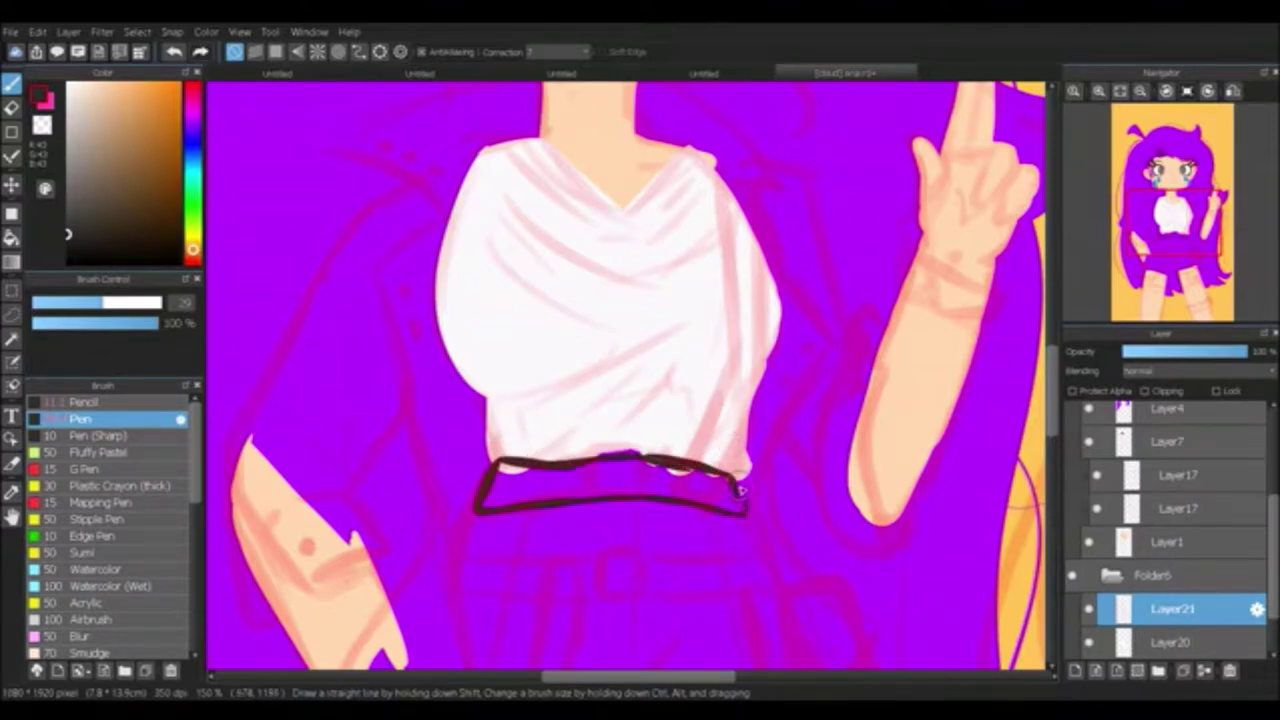
pyautogui.press('g')
pyautogui.click(640, 485)
pyautogui.press('b')
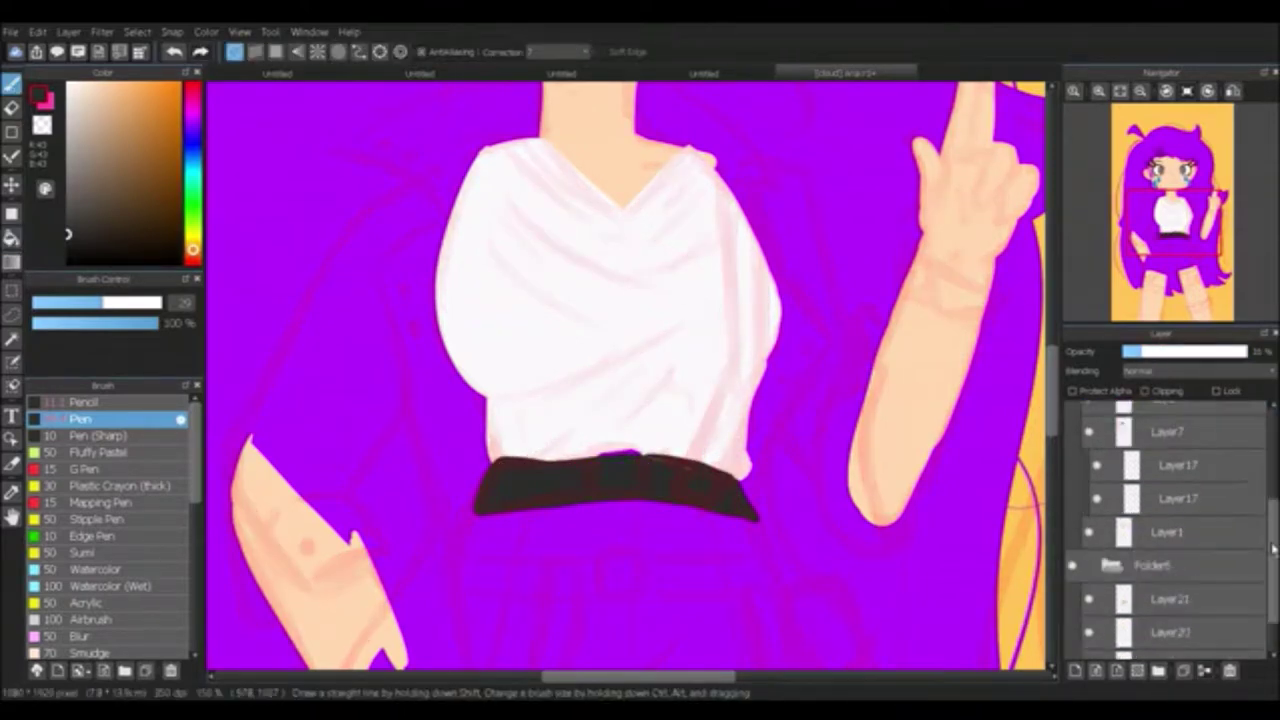
# Step: Move the waistband layer beneath the shirt layer and draw a second, filled dark belt across the hips
pyautogui.moveTo(1185, 557); pyautogui.dragTo(1185, 595)
pyautogui.scroll(2, 837, 534)
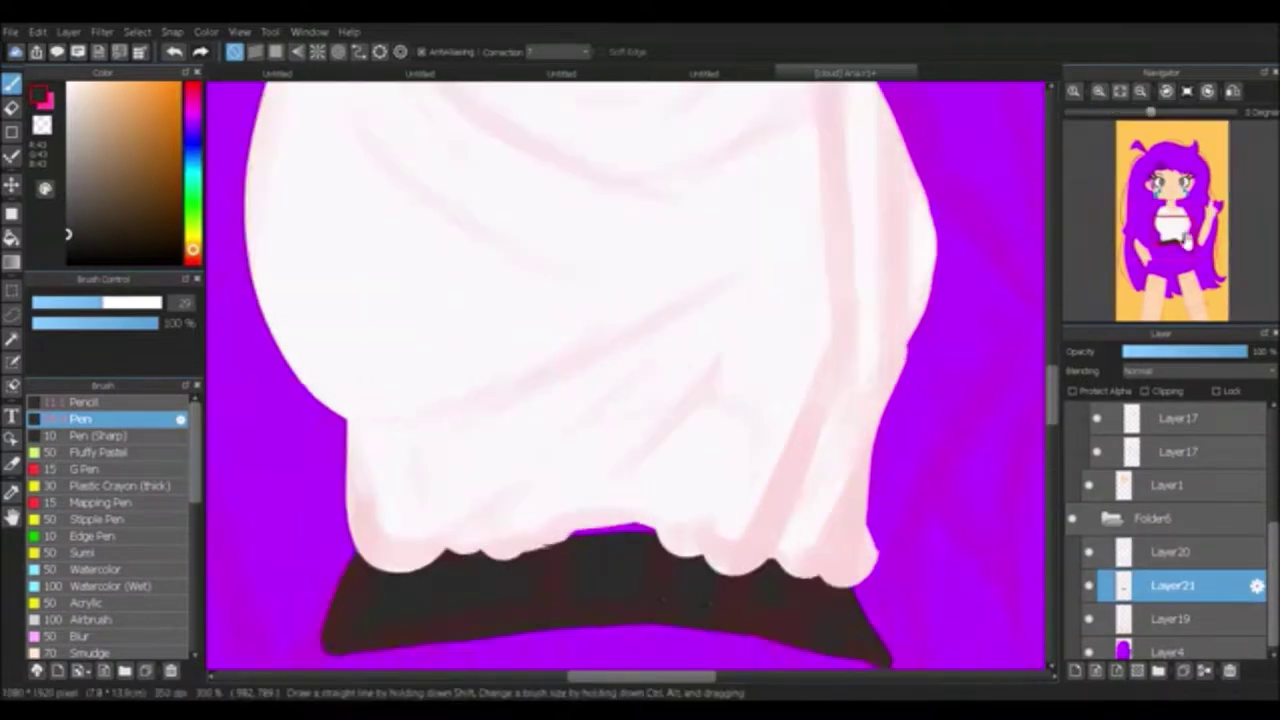
pyautogui.scroll(-3, 600, 400)
pyautogui.scroll(1, 497, 285)
pyautogui.moveTo(700, 286); pyautogui.dragTo(900, 284)
pyautogui.moveTo(491, 280)
pyautogui.mouseDown()
pyautogui.moveTo(663, 343)
pyautogui.moveTo(920, 333)
pyautogui.mouseUp()
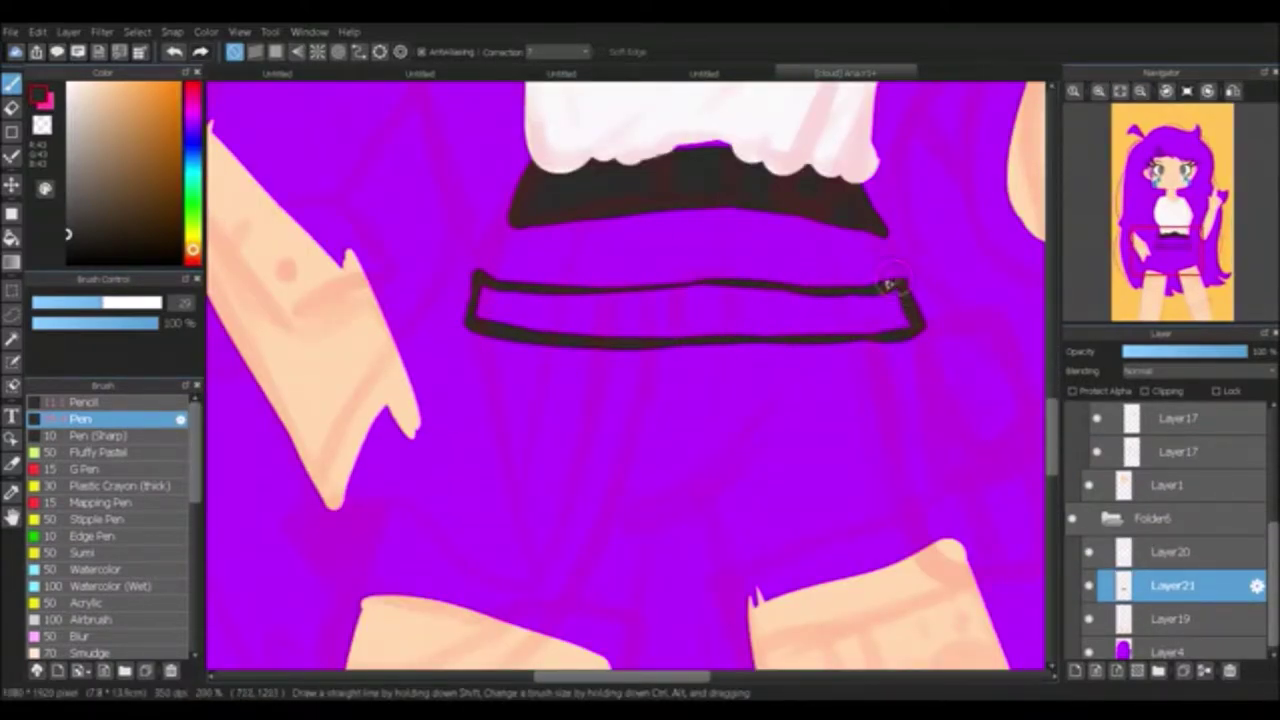
pyautogui.press('g')
pyautogui.click(640, 315)
pyautogui.press('b')
# Step: Outline a dark strap around the lower thigh, fill it and trim its edges with the eraser
pyautogui.scroll(-5, 626, 420)
pyautogui.moveTo(610, 398)
pyautogui.mouseDown()
pyautogui.moveTo(626, 480)
pyautogui.moveTo(742, 472)
pyautogui.mouseUp()
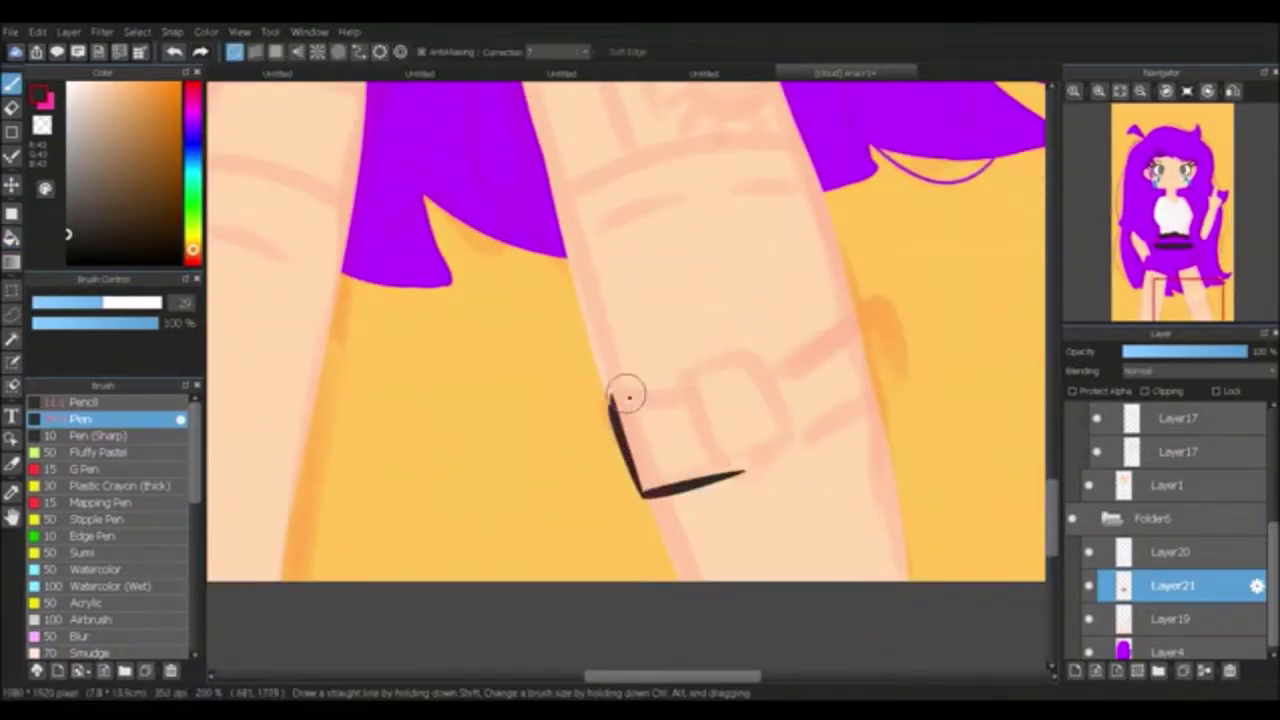
pyautogui.moveTo(605, 396)
pyautogui.mouseDown()
pyautogui.moveTo(737, 392)
pyautogui.moveTo(858, 322)
pyautogui.moveTo(878, 420)
pyautogui.mouseUp()
pyautogui.moveTo(640, 492)
pyautogui.mouseDown()
pyautogui.moveTo(832, 436)
pyautogui.moveTo(876, 418)
pyautogui.mouseUp()
pyautogui.press('g')
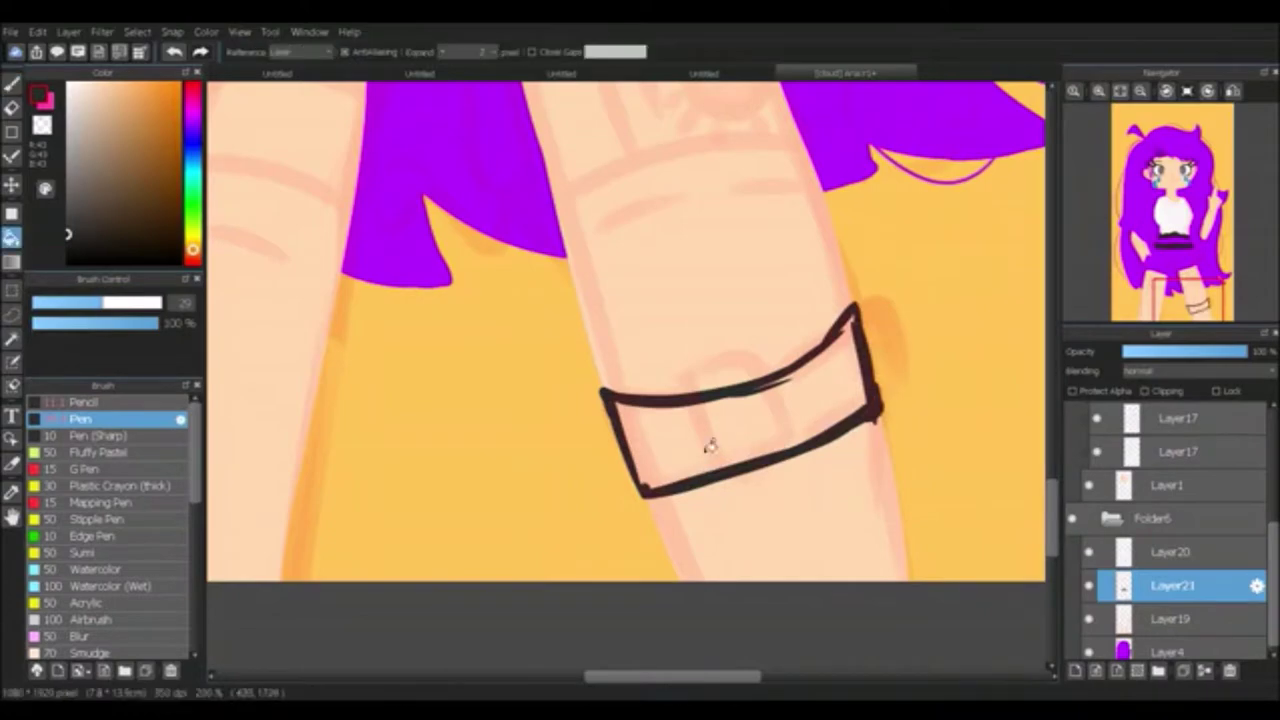
pyautogui.click(773, 384)
pyautogui.press('b')
pyautogui.press('e')
pyautogui.moveTo(612, 478)
pyautogui.mouseDown()
pyautogui.moveTo(623, 486)
pyautogui.moveTo(880, 343)
pyautogui.mouseUp()
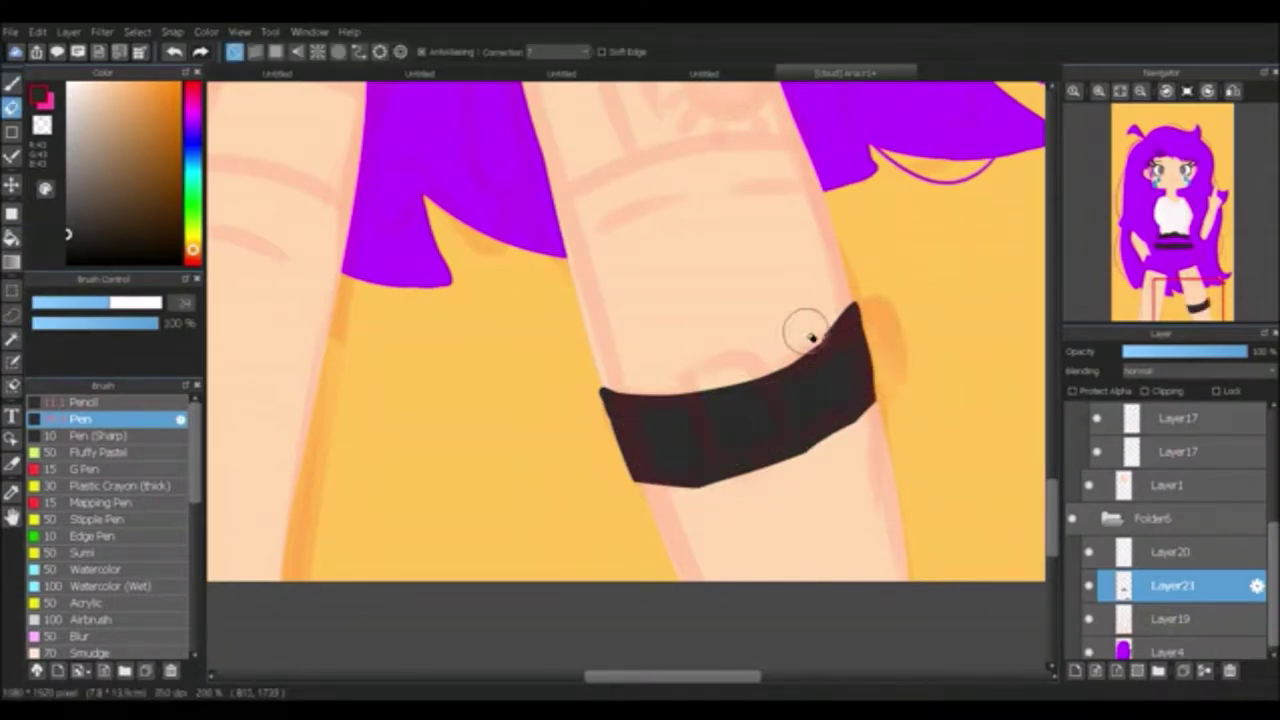
# Step: Move the dark belt layer above the shirt layer and paint a dark suspender strap down the shirt's side
pyautogui.scroll(10, 619, 410)
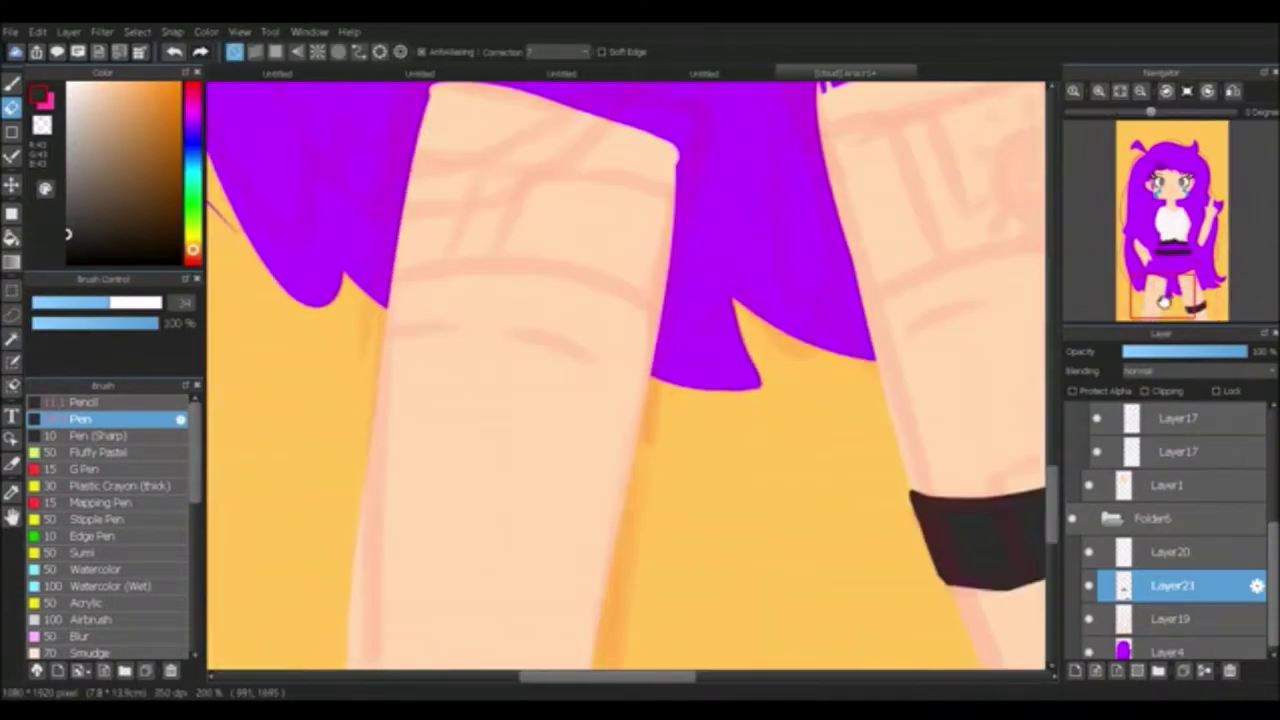
pyautogui.press('b')
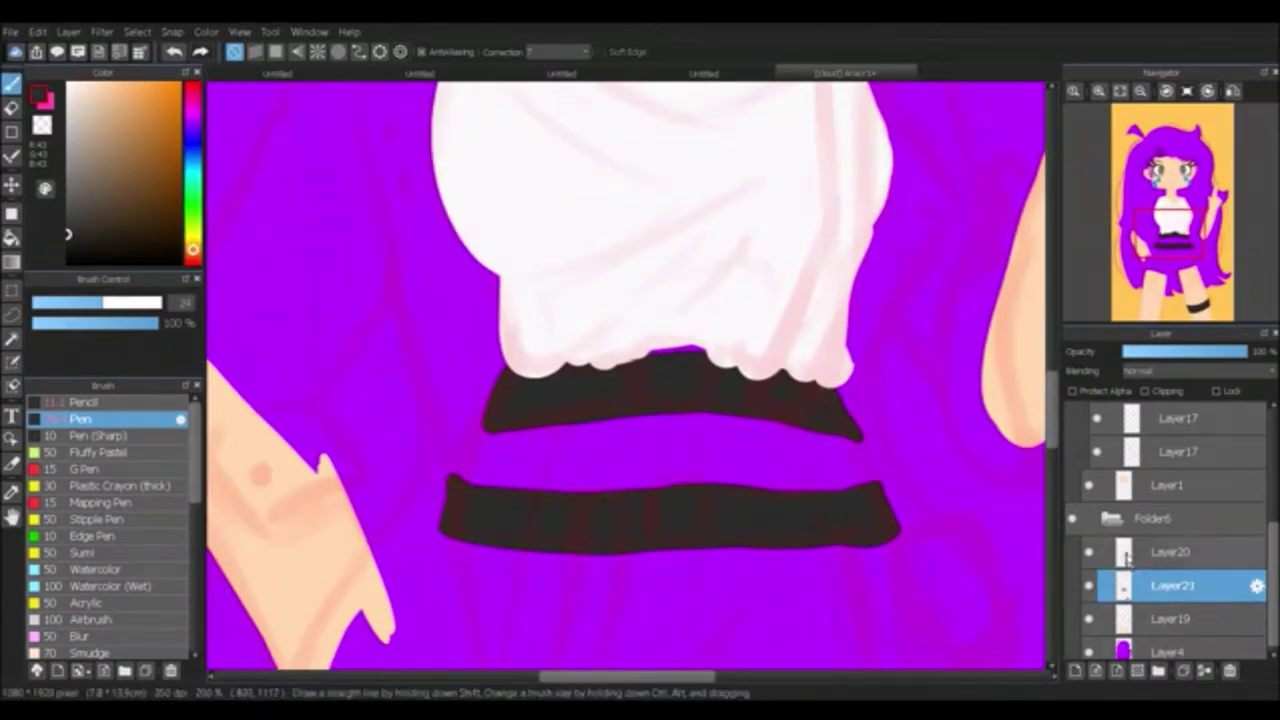
pyautogui.moveTo(1127, 578); pyautogui.dragTo(1127, 551)
pyautogui.press('e')
pyautogui.hotkey('ctrl', 'z')
pyautogui.hotkey('ctrl', 'y')
pyautogui.press('b')
pyautogui.click(1172, 551)
pyautogui.scroll(-2, 730, 165)
pyautogui.moveTo(714, 165)
pyautogui.mouseDown()
pyautogui.moveTo(734, 300)
pyautogui.moveTo(680, 510)
pyautogui.moveTo(697, 538)
pyautogui.mouseUp()
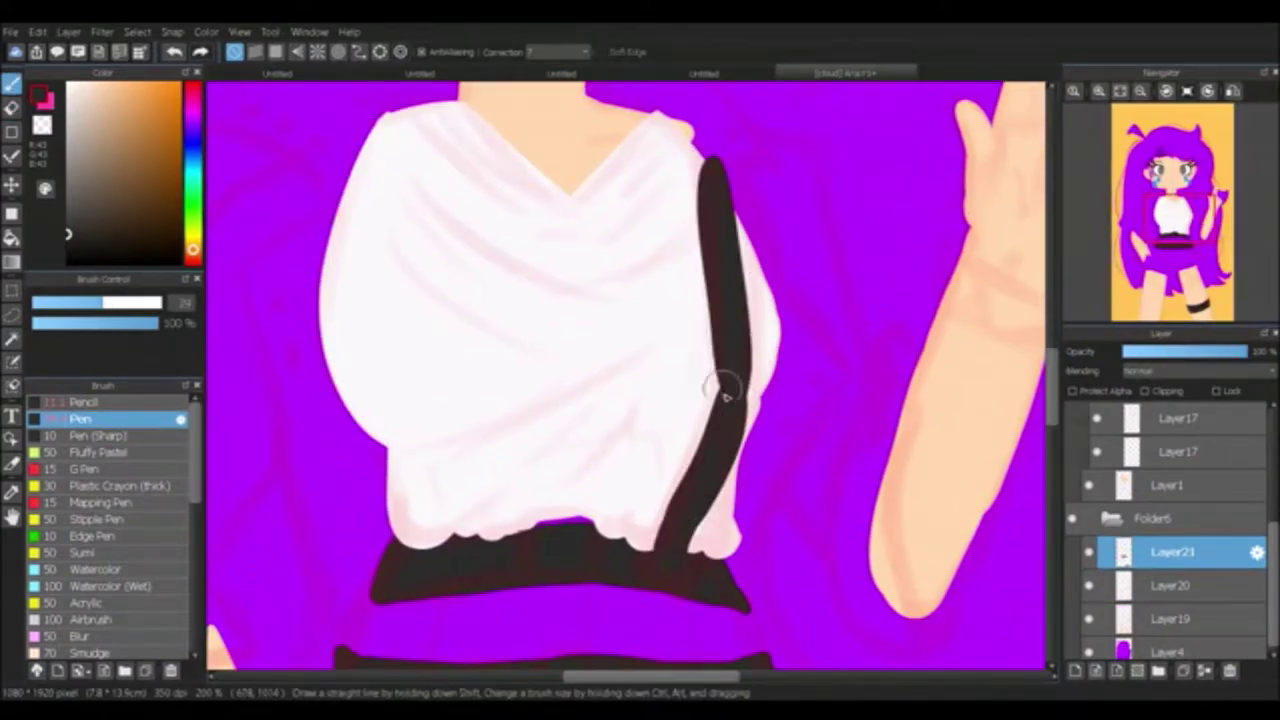
# Step: Draw a dark strap curving from the hip belt down around the top of the bare thigh
pyautogui.scroll(-5, 737, 432)
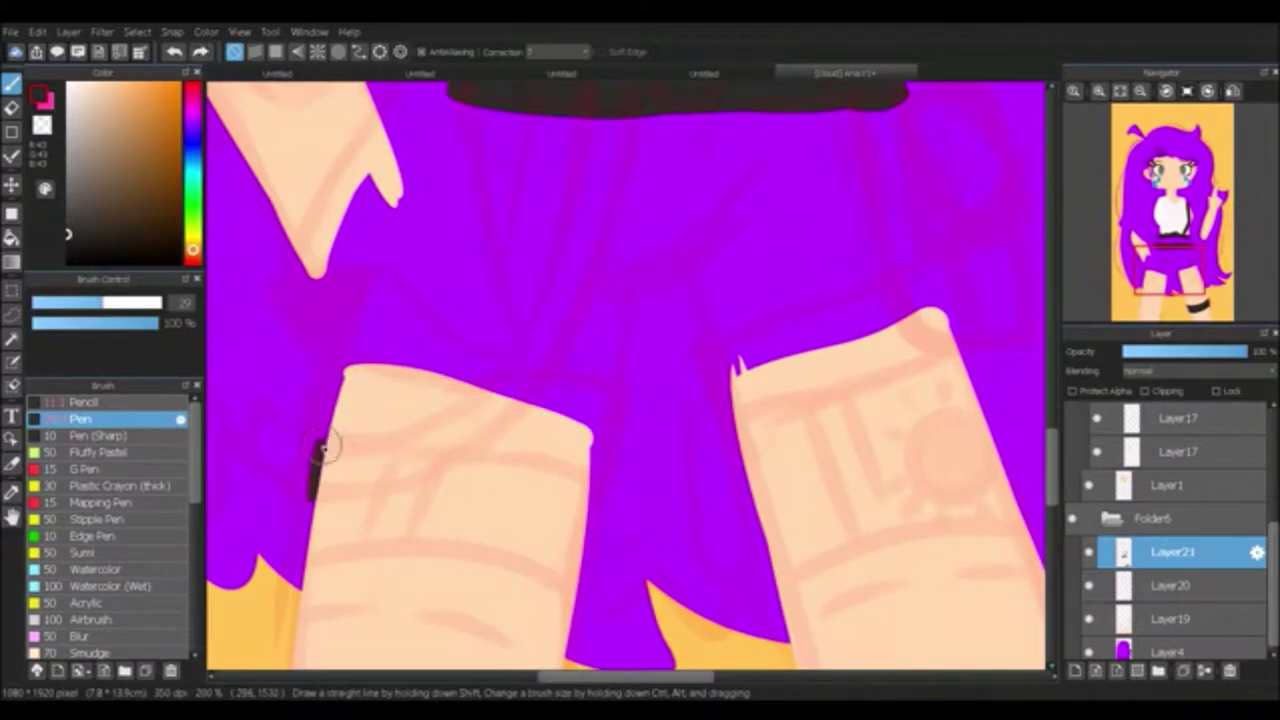
pyautogui.moveTo(322, 447); pyautogui.dragTo(484, 408)
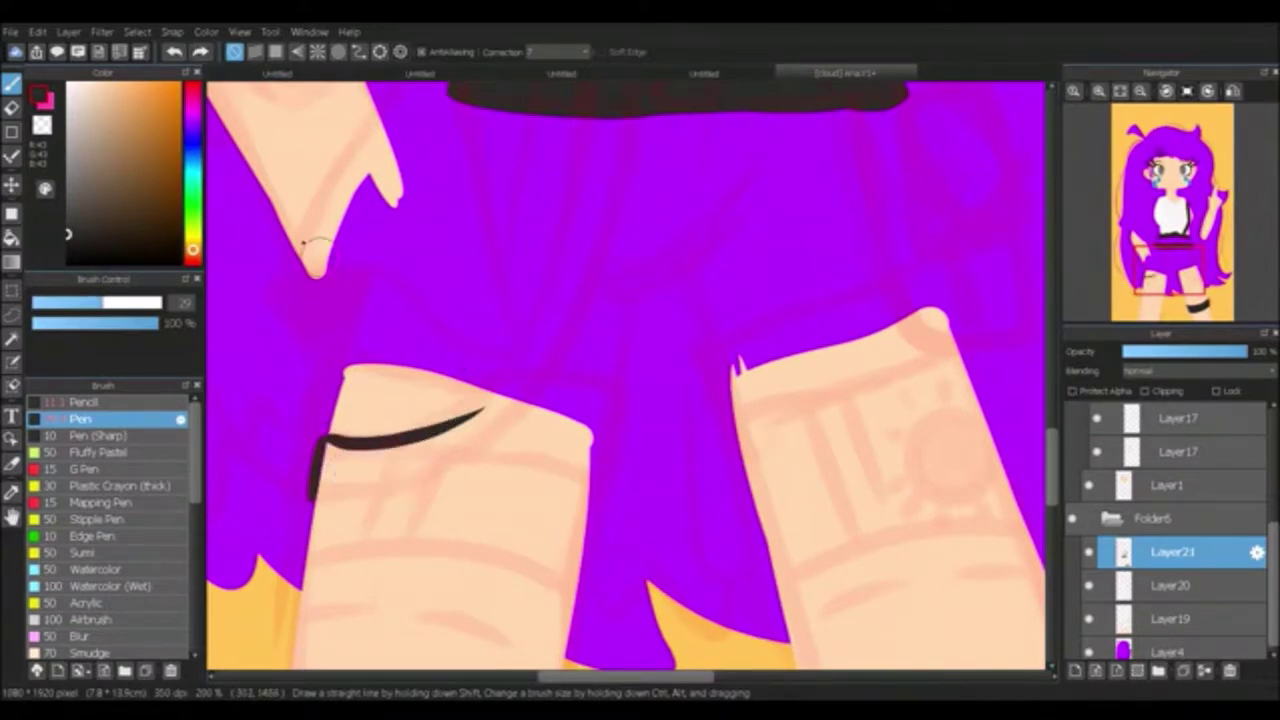
pyautogui.moveTo(395, 462); pyautogui.dragTo(590, 182)
pyautogui.hotkey('ctrl', 'z')
pyautogui.moveTo(612, 120)
pyautogui.mouseDown()
pyautogui.moveTo(495, 385)
pyautogui.moveTo(330, 470)
pyautogui.mouseUp()
pyautogui.hotkey('ctrl', 'z')
pyautogui.moveTo(605, 205)
pyautogui.mouseDown()
pyautogui.moveTo(628, 127)
pyautogui.moveTo(604, 250)
pyautogui.mouseUp()
pyautogui.hotkey('ctrl', 'z')
pyautogui.moveTo(623, 91)
pyautogui.mouseDown()
pyautogui.moveTo(471, 449)
pyautogui.moveTo(337, 461)
pyautogui.moveTo(297, 480)
pyautogui.moveTo(312, 488)
pyautogui.mouseUp()
pyautogui.hotkey('ctrl', 'z')
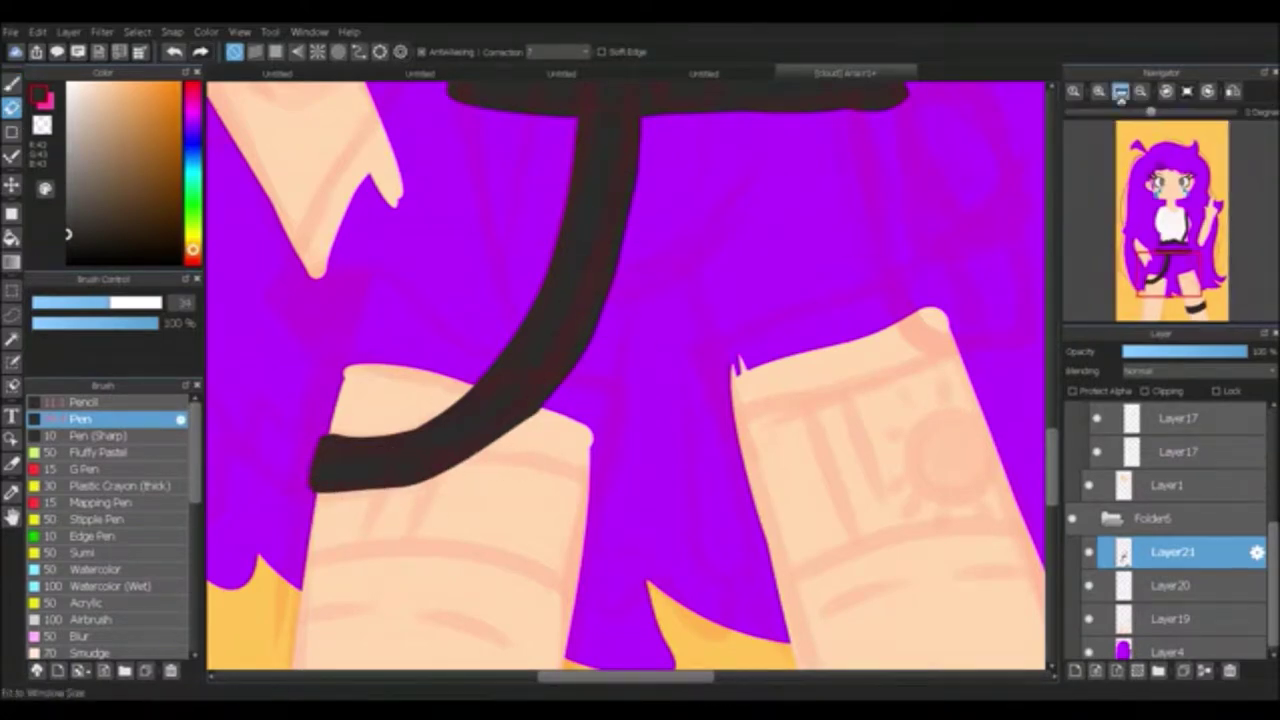
# Step: Refine the end of the hanging strap at the thigh's outer edge, painting it fuller and erasing the excess
pyautogui.click(1120, 91)
pyautogui.scroll(5, 600, 570)
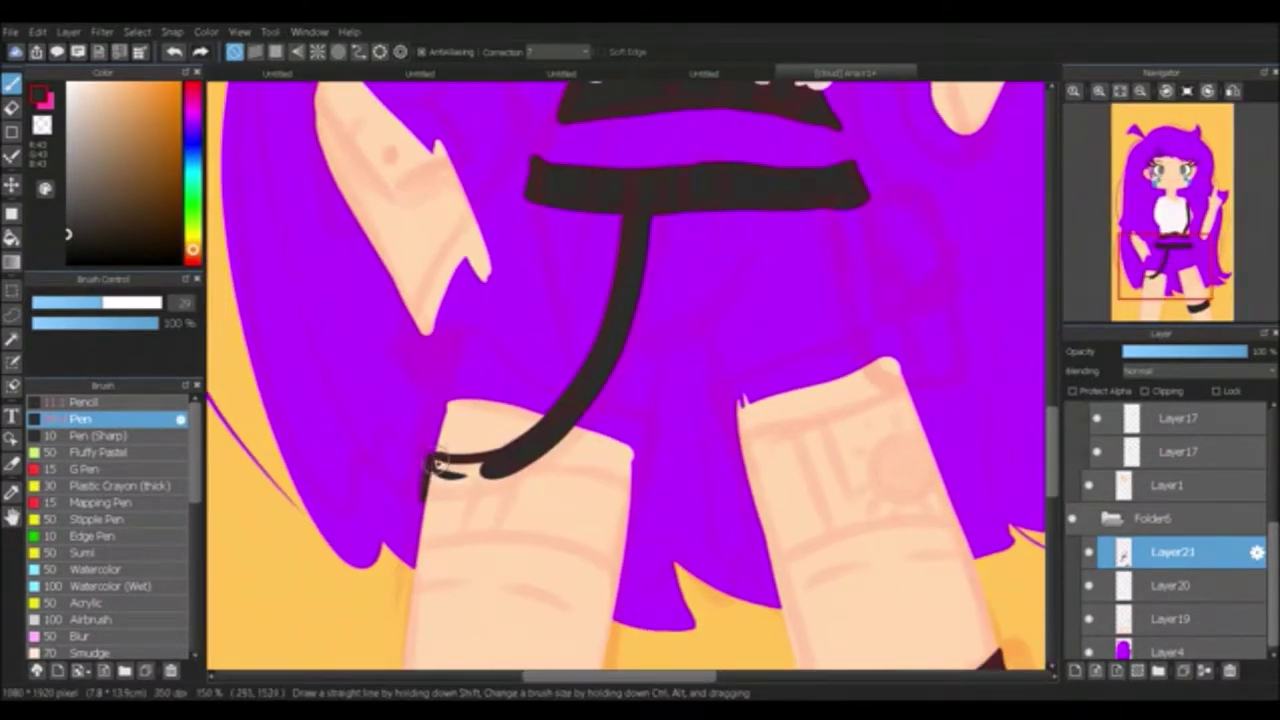
pyautogui.press('e')
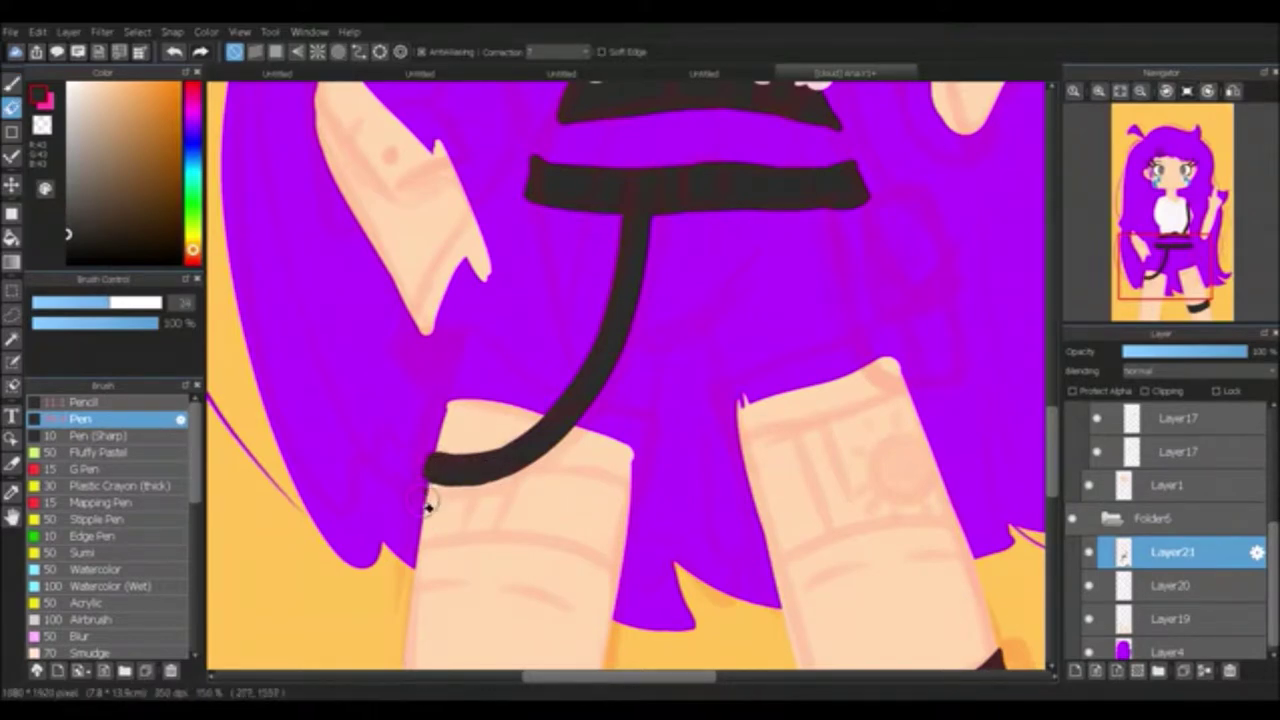
pyautogui.press('b')
pyautogui.scroll(3, 943, 630)
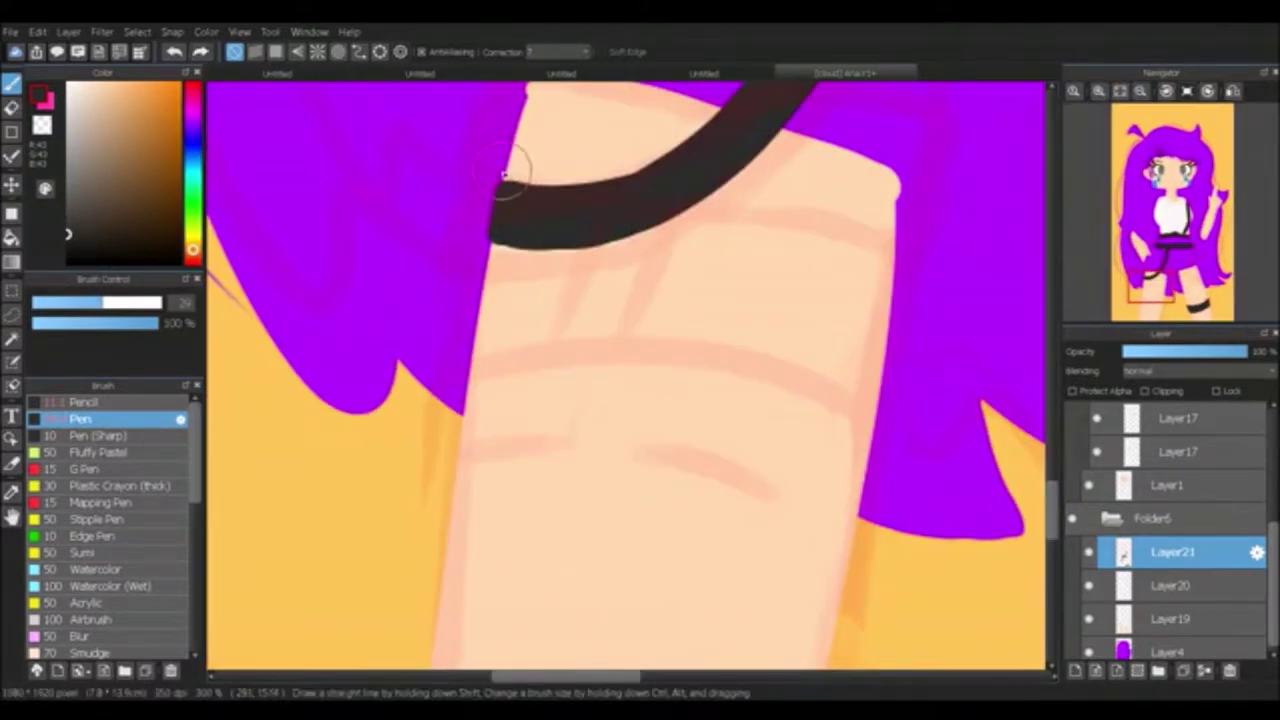
pyautogui.moveTo(507, 170); pyautogui.dragTo(500, 194)
pyautogui.press('e')
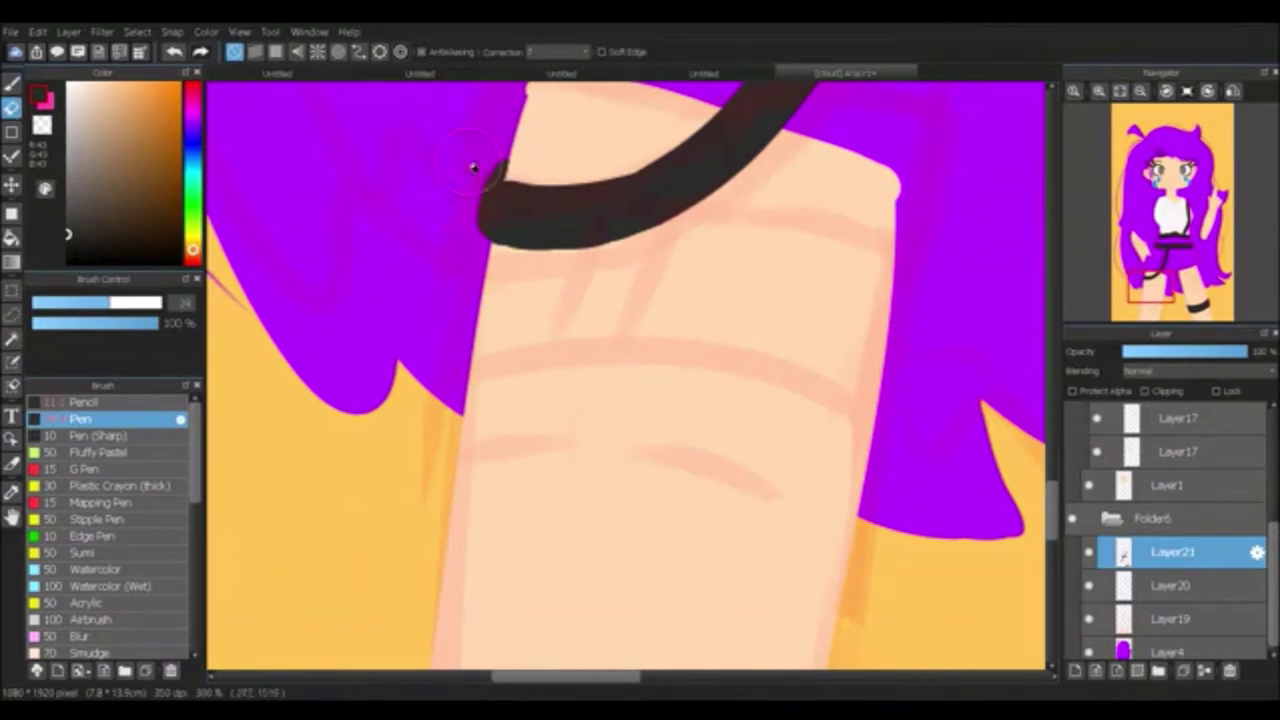
pyautogui.click(1120, 91)
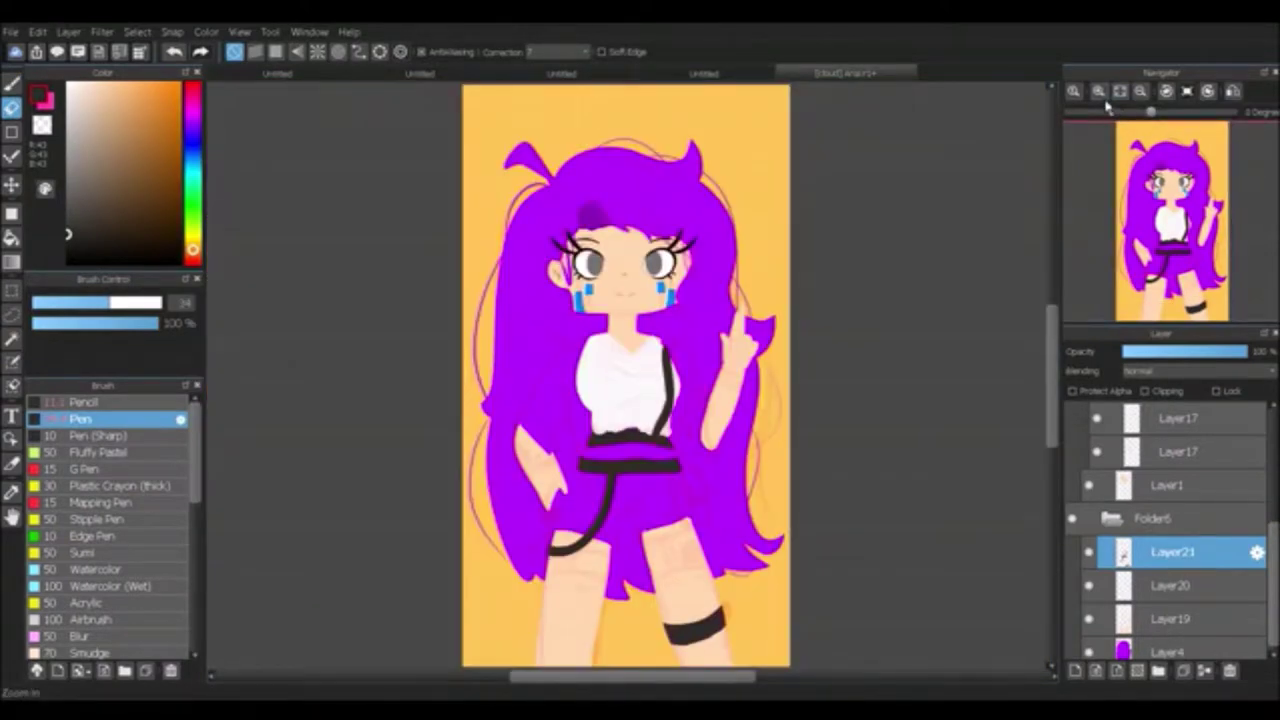
# Step: Add a layer above the belts and paint light grey square buckles on the waistband and hip belt
pyautogui.scroll(3, 802, 465)
pyautogui.moveTo(869, 295); pyautogui.dragTo(740, 130)
pyautogui.hotkey('ctrl', 'shift', 'n')
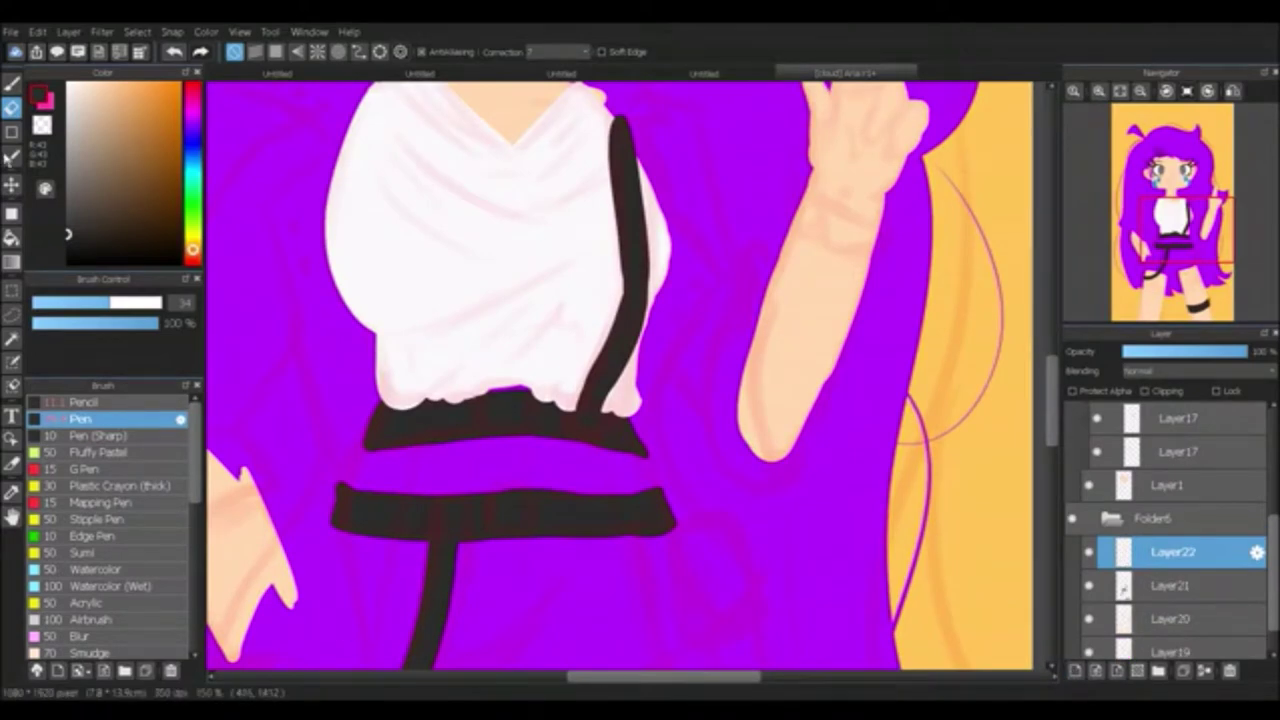
pyautogui.press('b')
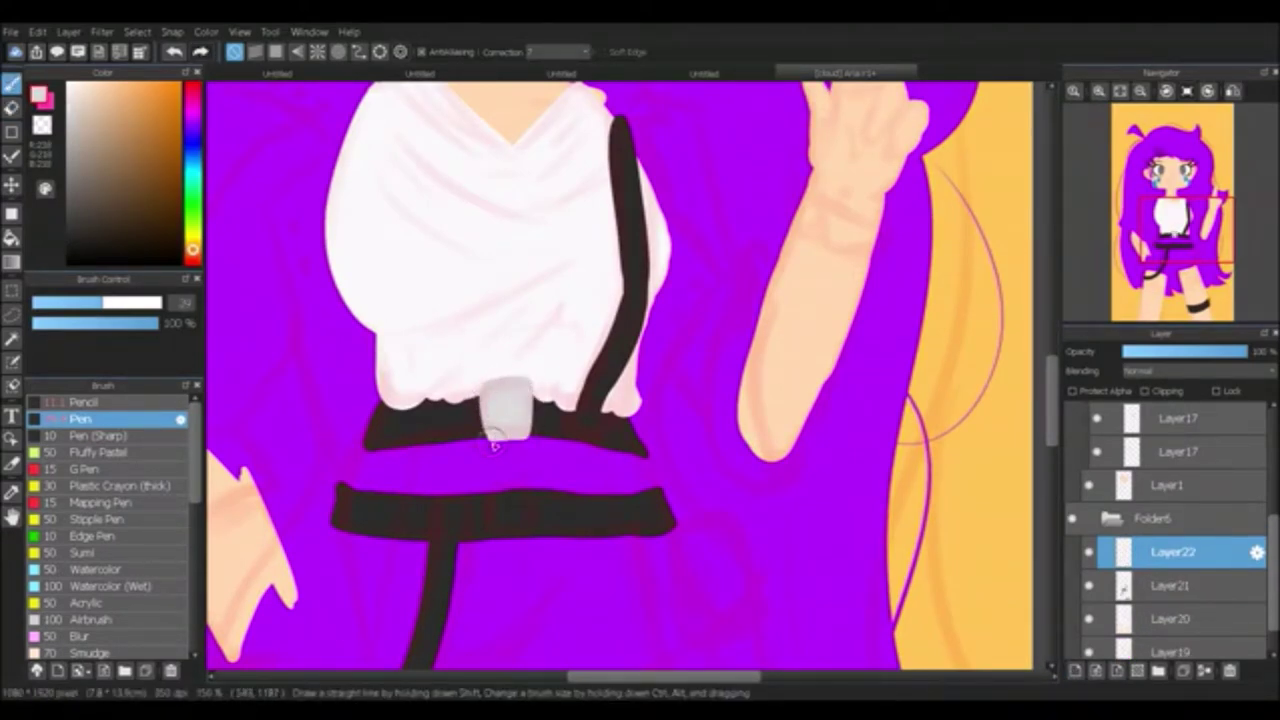
pyautogui.scroll(3, 493, 445)
pyautogui.scroll(-5, 620, 380)
pyautogui.moveTo(540, 252)
pyautogui.mouseDown()
pyautogui.moveTo(551, 333)
pyautogui.moveTo(611, 338)
pyautogui.moveTo(546, 250)
pyautogui.moveTo(609, 245)
pyautogui.moveTo(638, 277)
pyautogui.moveTo(611, 345)
pyautogui.moveTo(565, 333)
pyautogui.moveTo(561, 258)
pyautogui.moveTo(610, 300)
pyautogui.mouseUp()
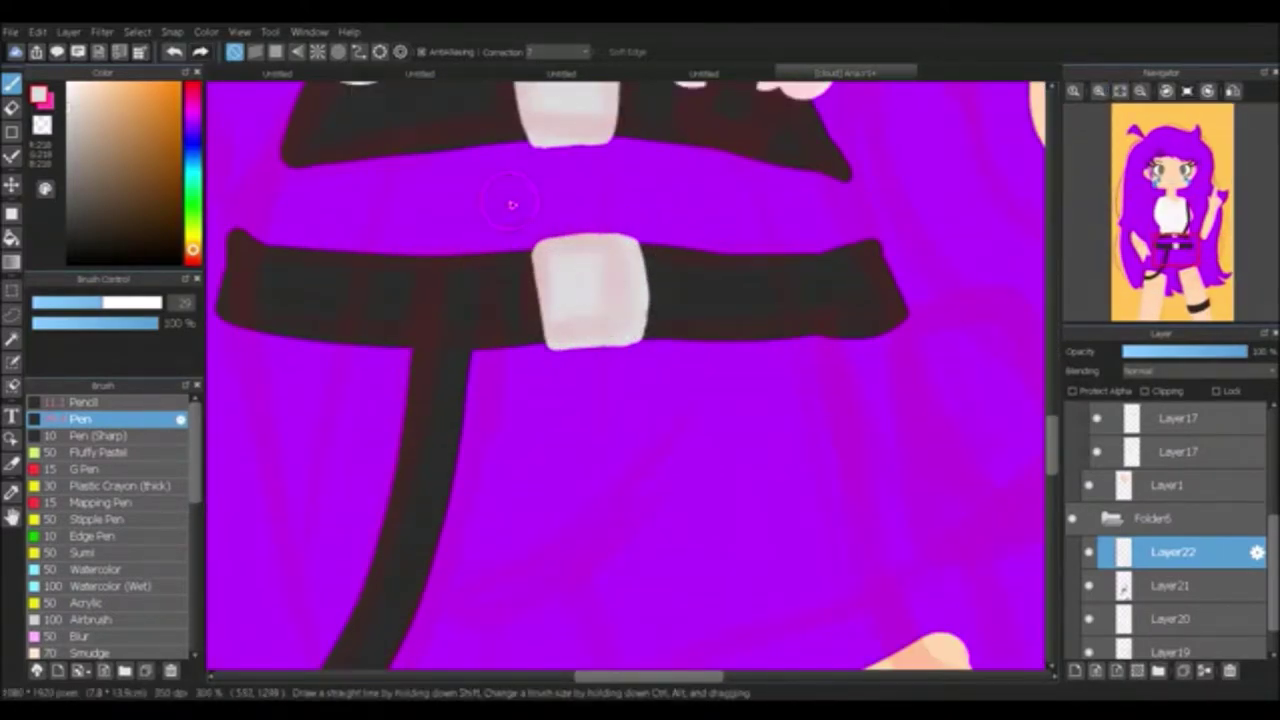
# Step: Clean up the edges of the light grey hip-belt buckle by erasing the uneven outline
pyautogui.moveTo(545, 345); pyautogui.dragTo(625, 385)
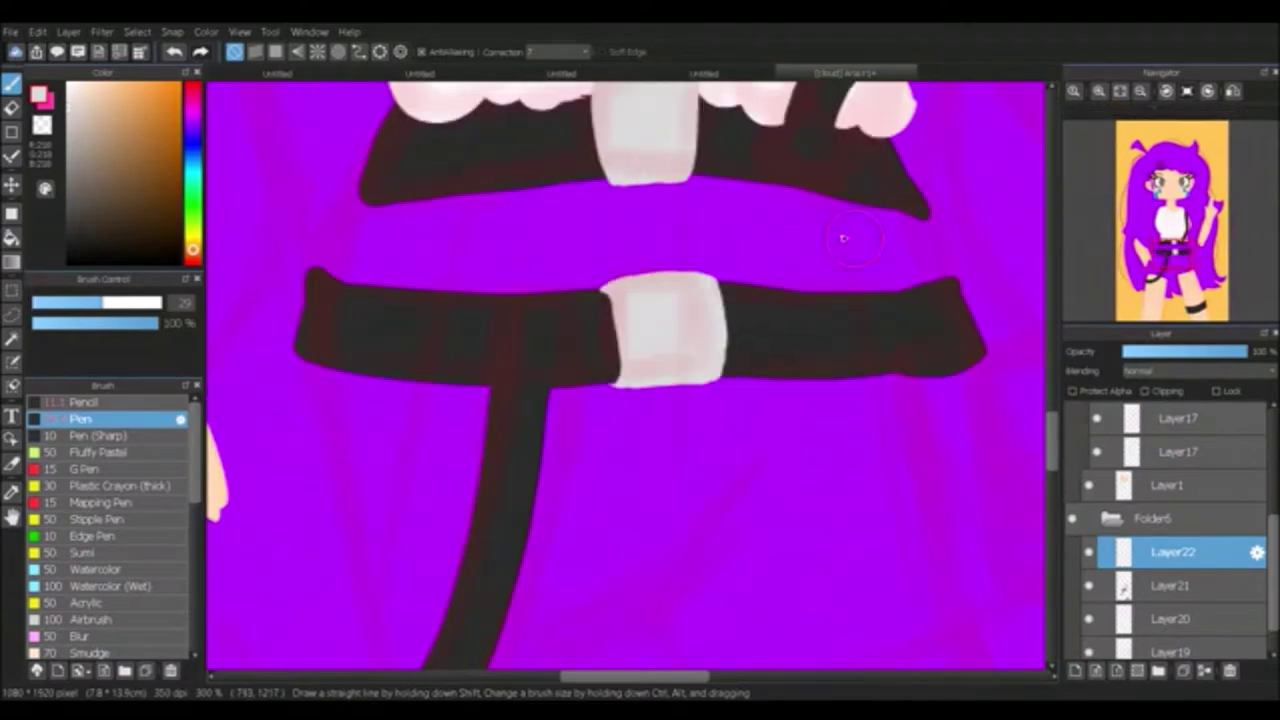
pyautogui.press('e')
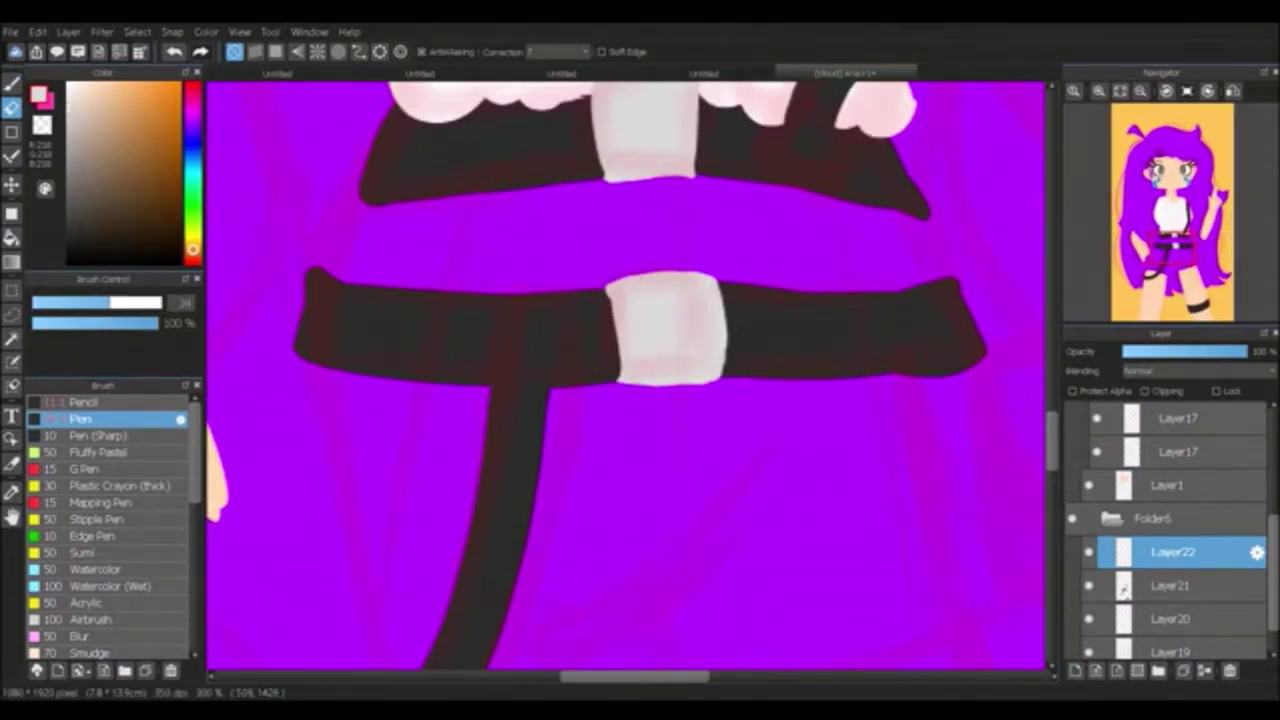
pyautogui.press('p')
# Step: Draw thin light grey hooks with triangular rings joining the hanging strap to the hip belt and the suspender to the waistband
pyautogui.moveTo(493, 385)
pyautogui.mouseDown()
pyautogui.moveTo(527, 360)
pyautogui.moveTo(557, 390)
pyautogui.mouseUp()
pyautogui.moveTo(537, 290); pyautogui.dragTo(543, 306)
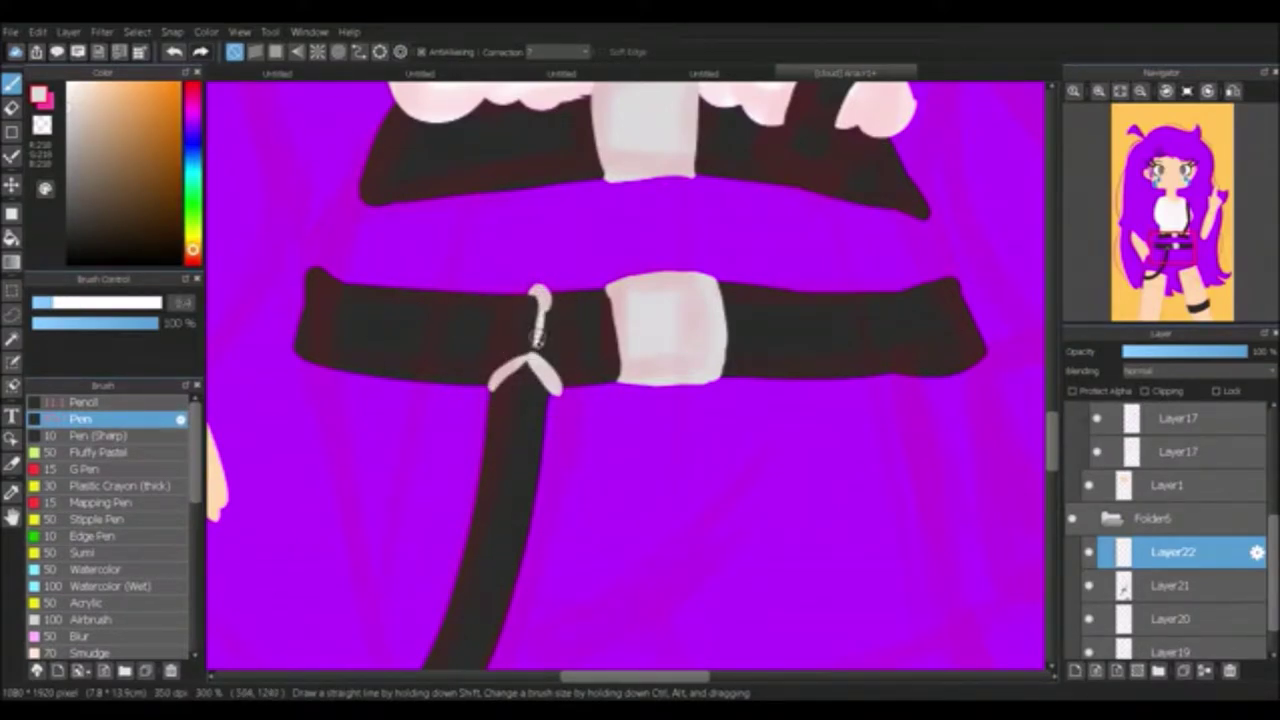
pyautogui.press('e')
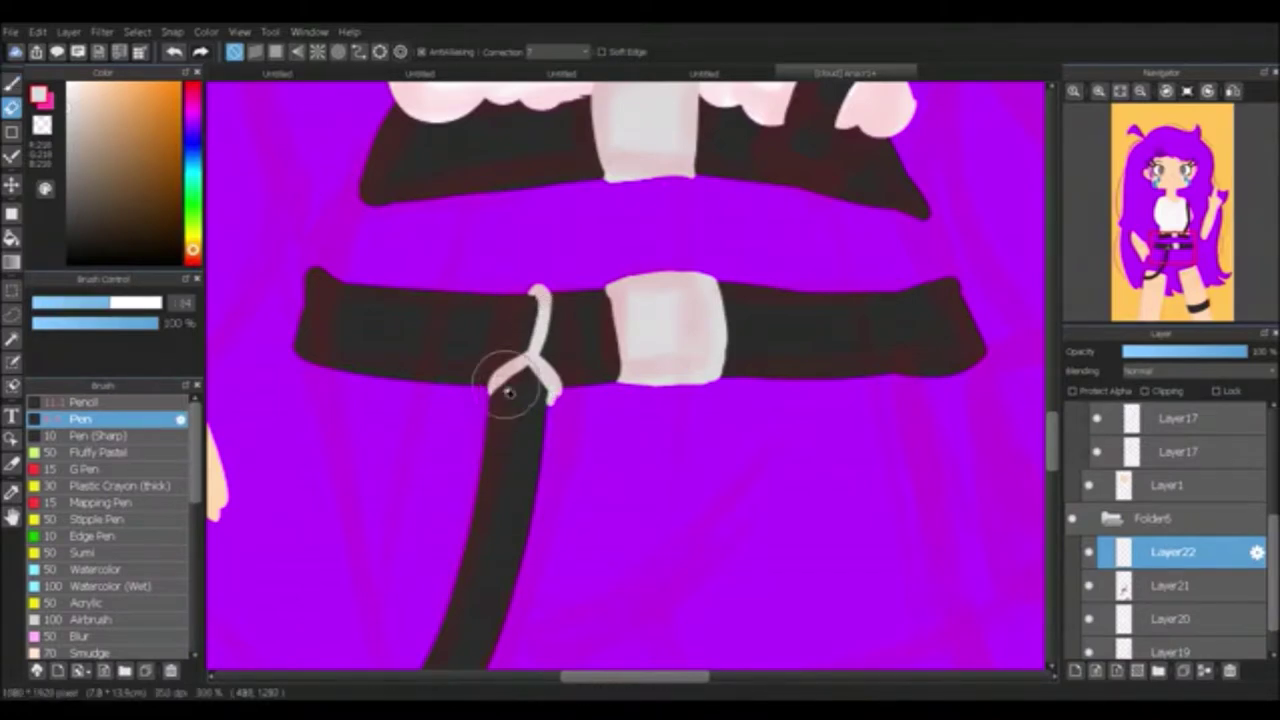
pyautogui.press('p')
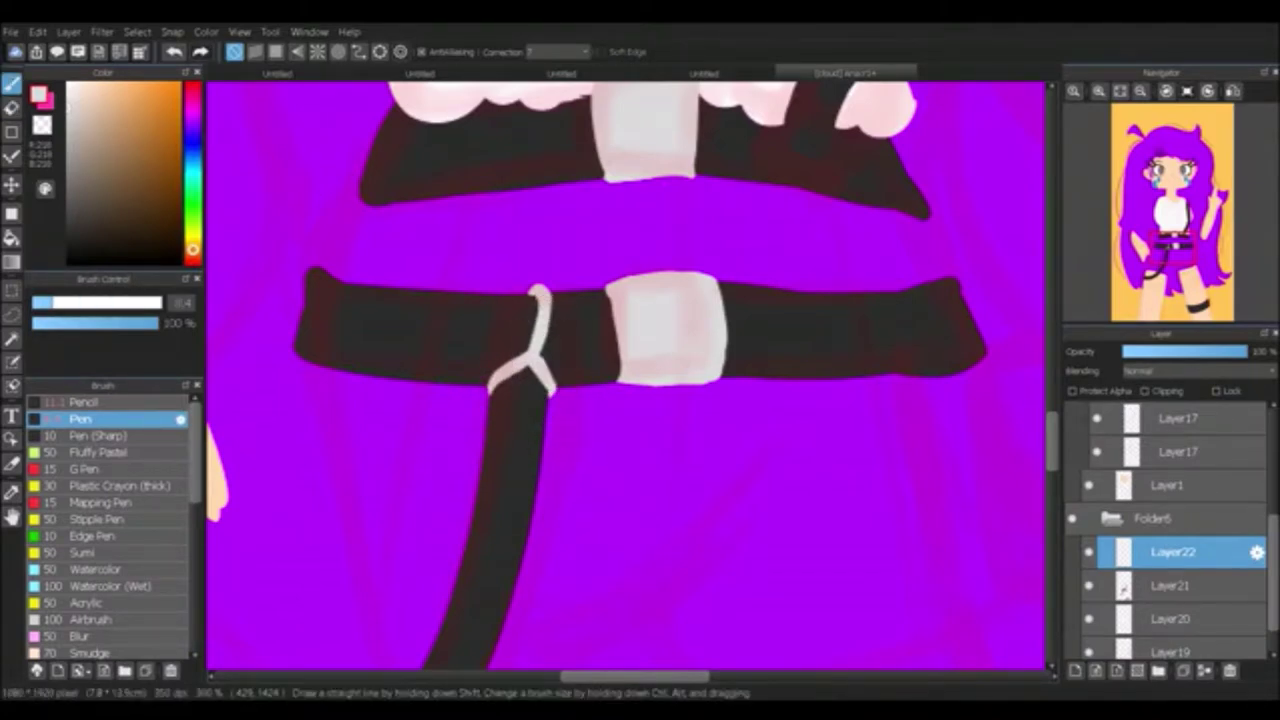
pyautogui.moveTo(541, 407); pyautogui.dragTo(466, 637)
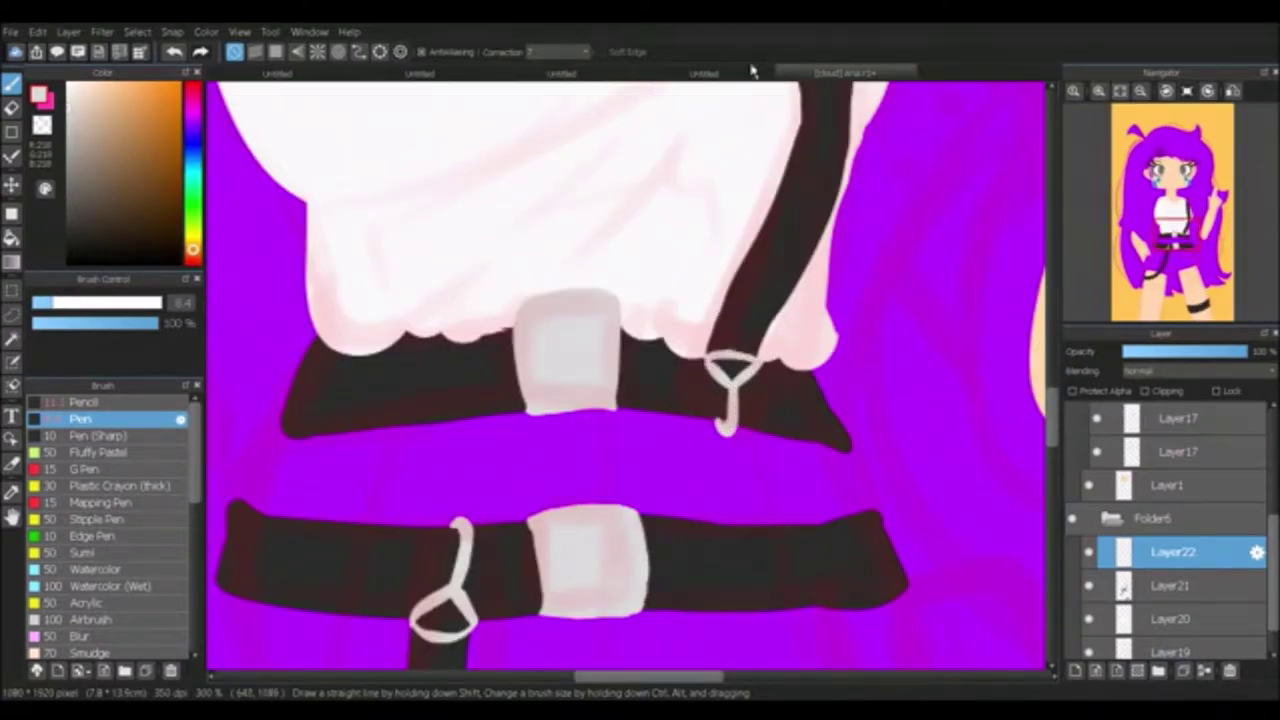
# Step: On the dark belt layer, paint small belt loops in the belt colour across the hip belt and the waistband
pyautogui.scroll(-3, 738, 260)
pyautogui.click(1160, 590)
pyautogui.keyDown('alt'); pyautogui.click(386, 263); pyautogui.keyUp('alt')
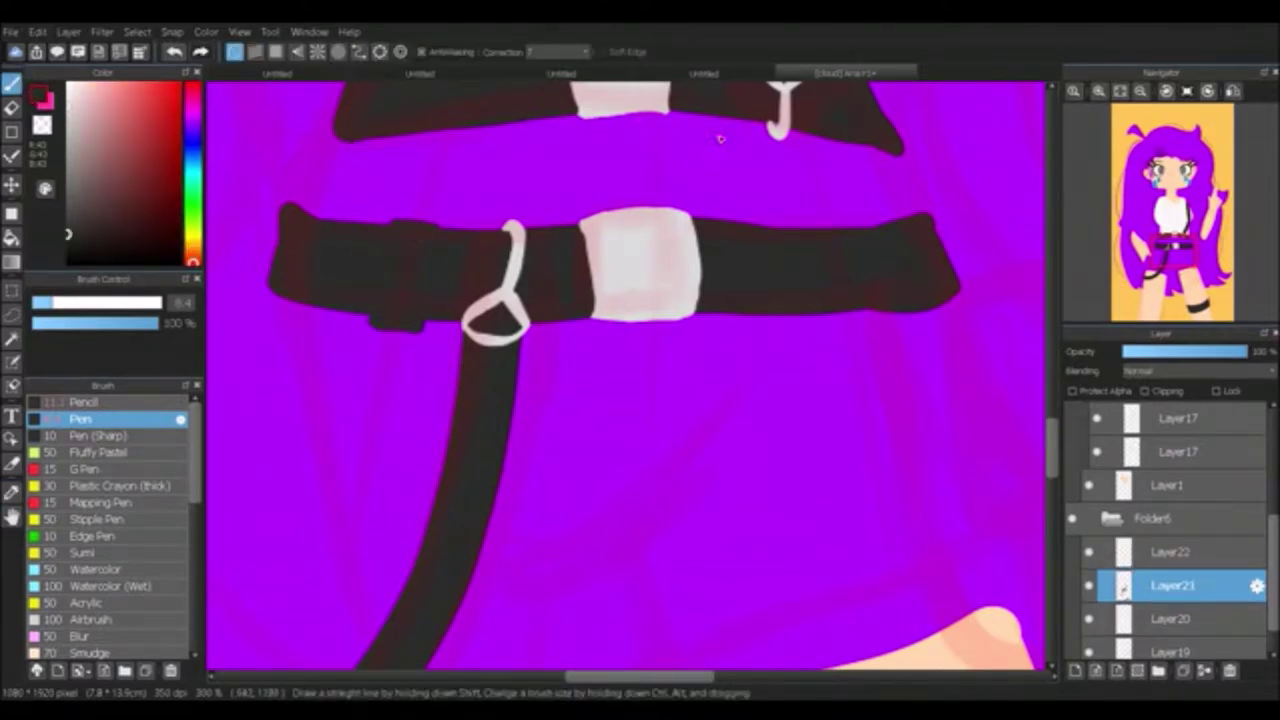
pyautogui.scroll(1, 845, 312)
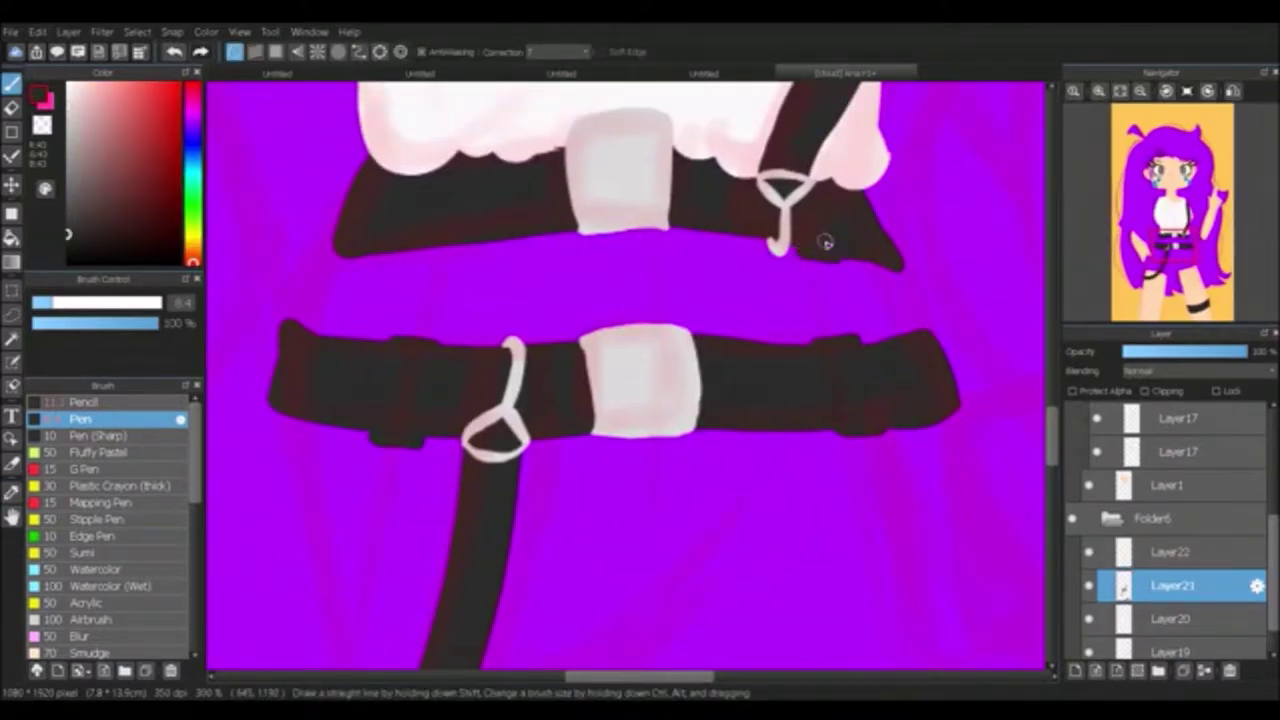
# Step: Pick a dark blue, add a layer below the shirt layer and begin the shorts' side outline between the two belts
pyautogui.click(193, 150)
pyautogui.click(158, 218)
pyautogui.hotkey('ctrl', 'z')
pyautogui.moveTo(335, 255); pyautogui.dragTo(314, 338)
pyautogui.hotkey('ctrl', 'shift', 'n')
pyautogui.press('e')
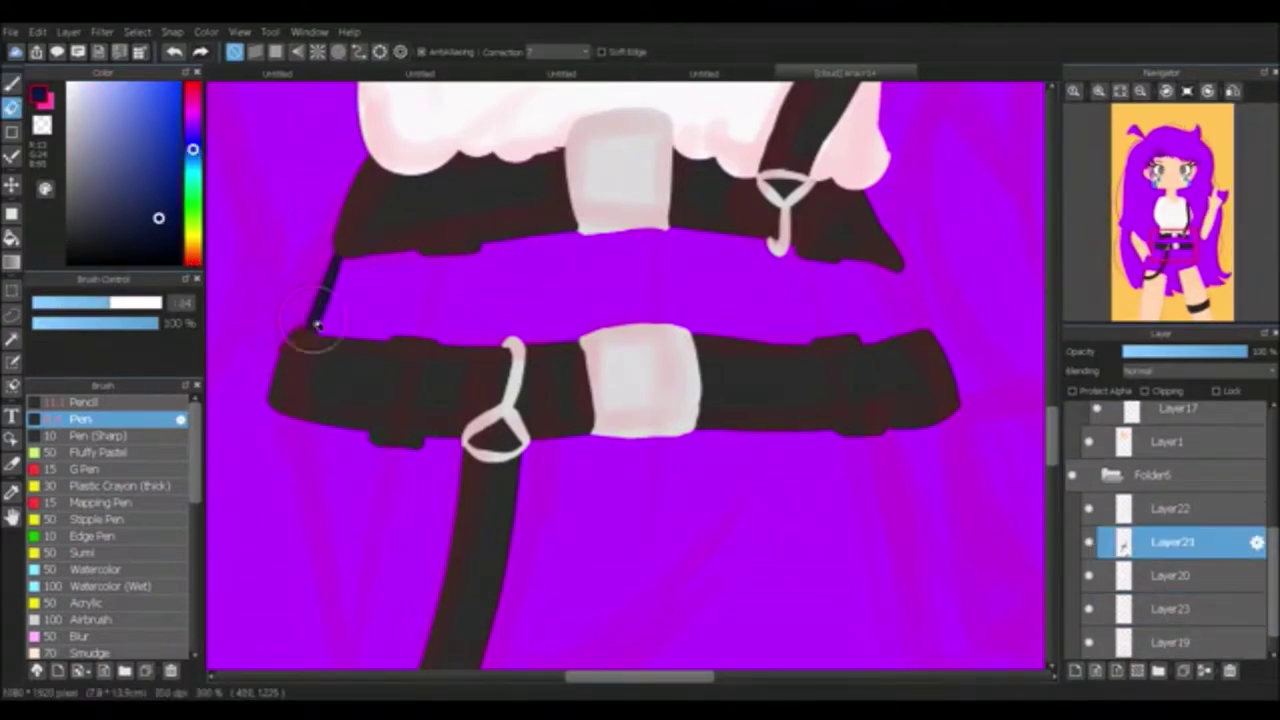
# Step: Outline the shorts' leg behind the hanging strap in dark purple, from the hip belt to a rolled cuff around the thigh
pyautogui.keyDown('alt'); pyautogui.click(494, 552); pyautogui.keyUp('alt')
pyautogui.scroll(-1, 494, 552)
pyautogui.scroll(-2, 766, 206)
pyautogui.press('b')
pyautogui.moveTo(488, 148); pyautogui.dragTo(458, 285)
pyautogui.moveTo(490, 148)
pyautogui.mouseDown()
pyautogui.moveTo(388, 398)
pyautogui.moveTo(648, 472)
pyautogui.mouseUp()
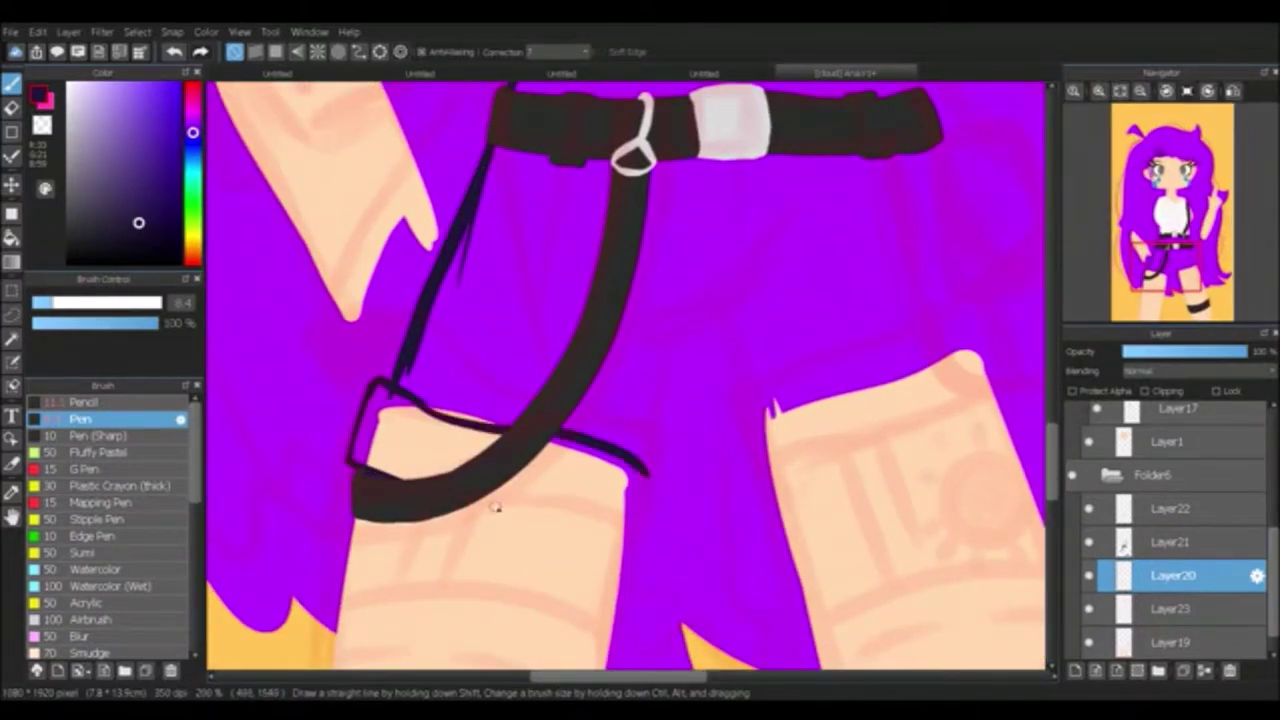
pyautogui.moveTo(480, 499)
pyautogui.mouseDown()
pyautogui.moveTo(618, 513)
pyautogui.moveTo(627, 542)
pyautogui.mouseUp()
pyautogui.moveTo(662, 334); pyautogui.dragTo(641, 468)
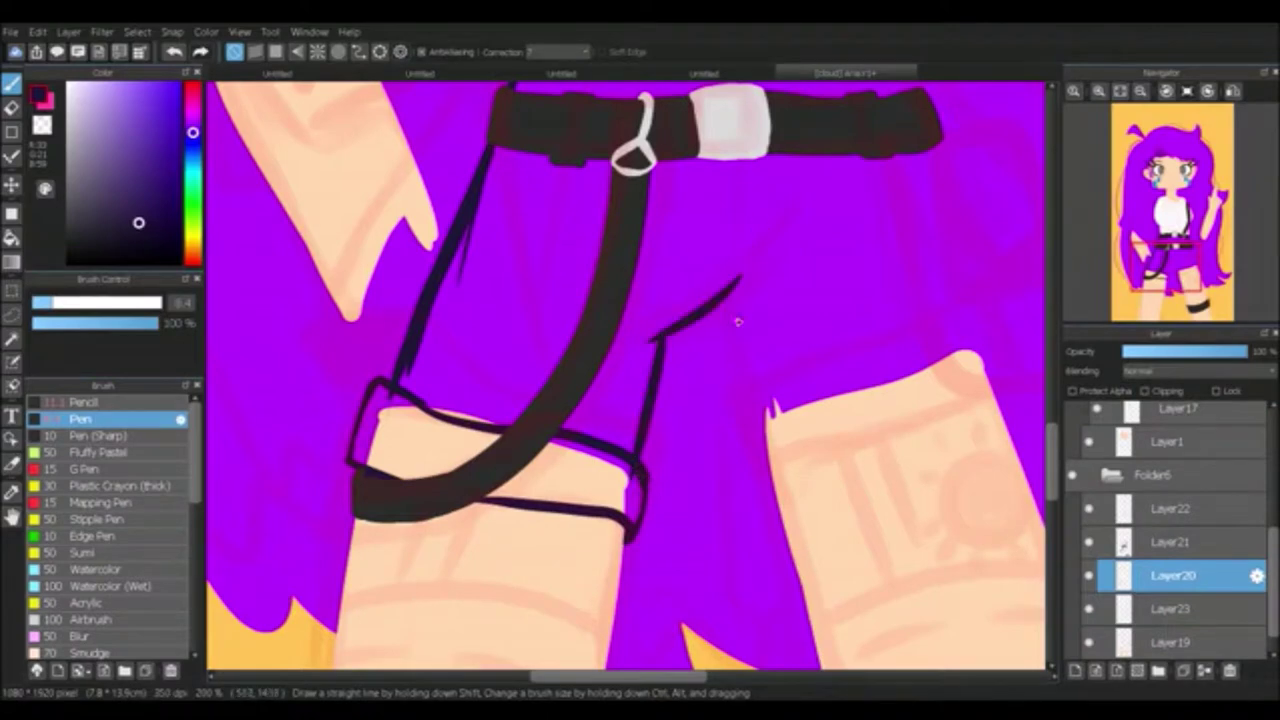
# Step: Outline the shorts' crotch, the other leg's inner edge and its rolled cuff above the thigh
pyautogui.moveTo(726, 298)
pyautogui.mouseDown()
pyautogui.moveTo(762, 381)
pyautogui.moveTo(772, 415)
pyautogui.mouseUp()
pyautogui.moveTo(752, 382); pyautogui.dragTo(735, 394)
pyautogui.moveTo(873, 432); pyautogui.dragTo(1010, 368)
pyautogui.moveTo(738, 398)
pyautogui.mouseDown()
pyautogui.moveTo(938, 320)
pyautogui.moveTo(1010, 385)
pyautogui.mouseUp()
# Step: Close the shorts' outline with the remaining outer side and a top edge running beneath the waistband
pyautogui.moveTo(882, 201); pyautogui.dragTo(537, 226)
pyautogui.press('b')
pyautogui.moveTo(638, 305)
pyautogui.mouseDown()
pyautogui.moveTo(662, 400)
pyautogui.moveTo(645, 392)
pyautogui.mouseUp()
pyautogui.moveTo(610, 318); pyautogui.dragTo(588, 165)
pyautogui.moveTo(632, 320); pyautogui.dragTo(822, 640)
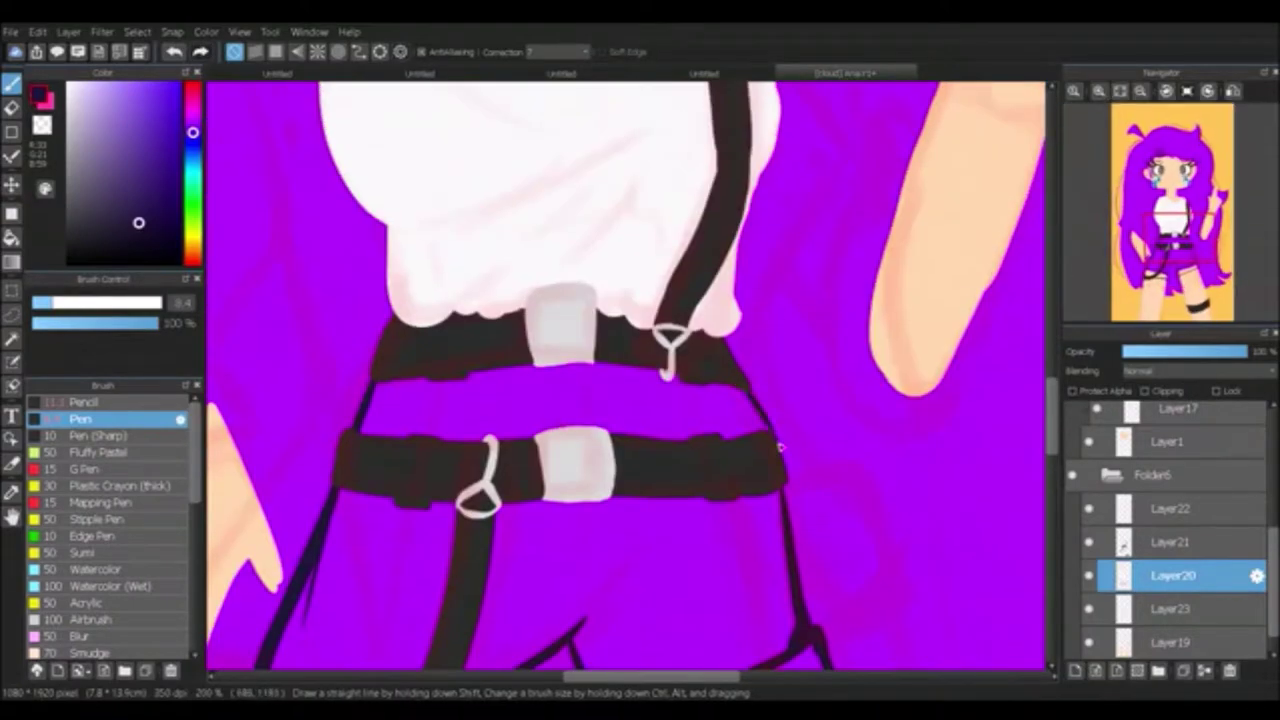
pyautogui.moveTo(615, 368)
pyautogui.mouseDown()
pyautogui.moveTo(540, 98)
pyautogui.moveTo(503, 193)
pyautogui.moveTo(470, 90)
pyautogui.moveTo(670, 352)
pyautogui.moveTo(575, 572)
pyautogui.mouseUp()
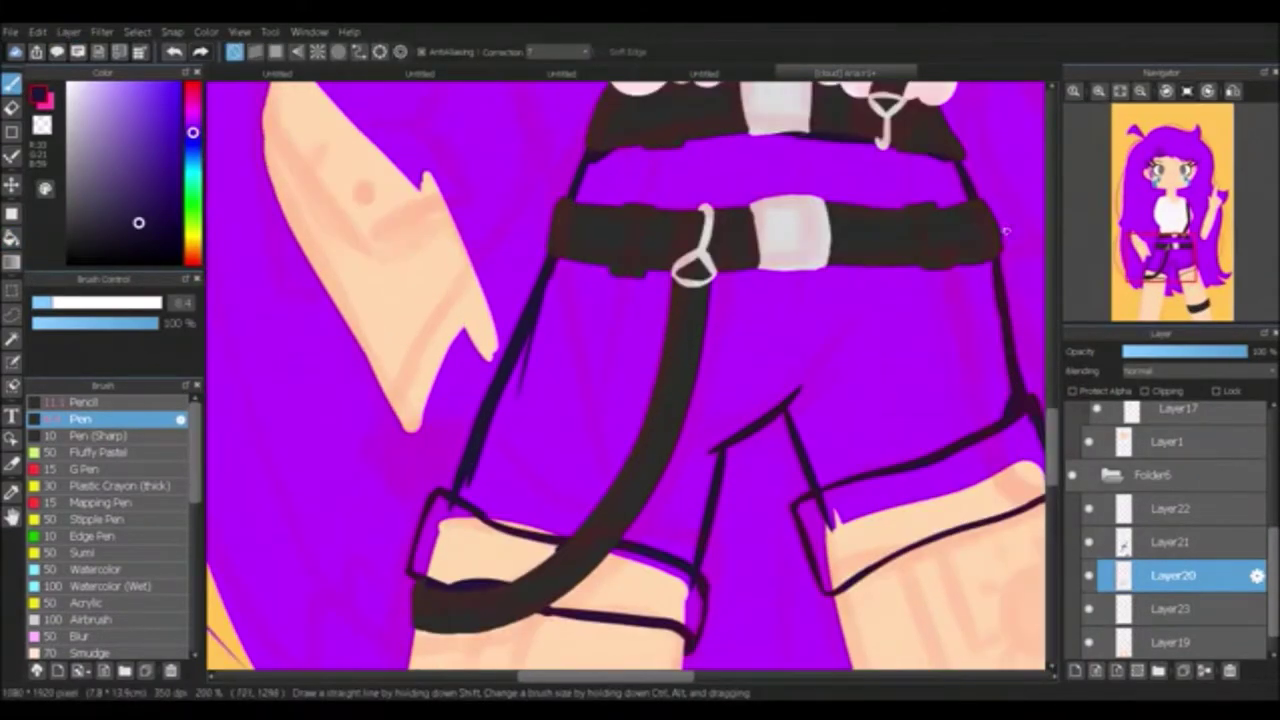
pyautogui.moveTo(590, 172); pyautogui.dragTo(830, 140)
# Step: Transfer the shorts' outline from the shirt layer to the layer below and fill the shorts with dark purple
pyautogui.press('g')
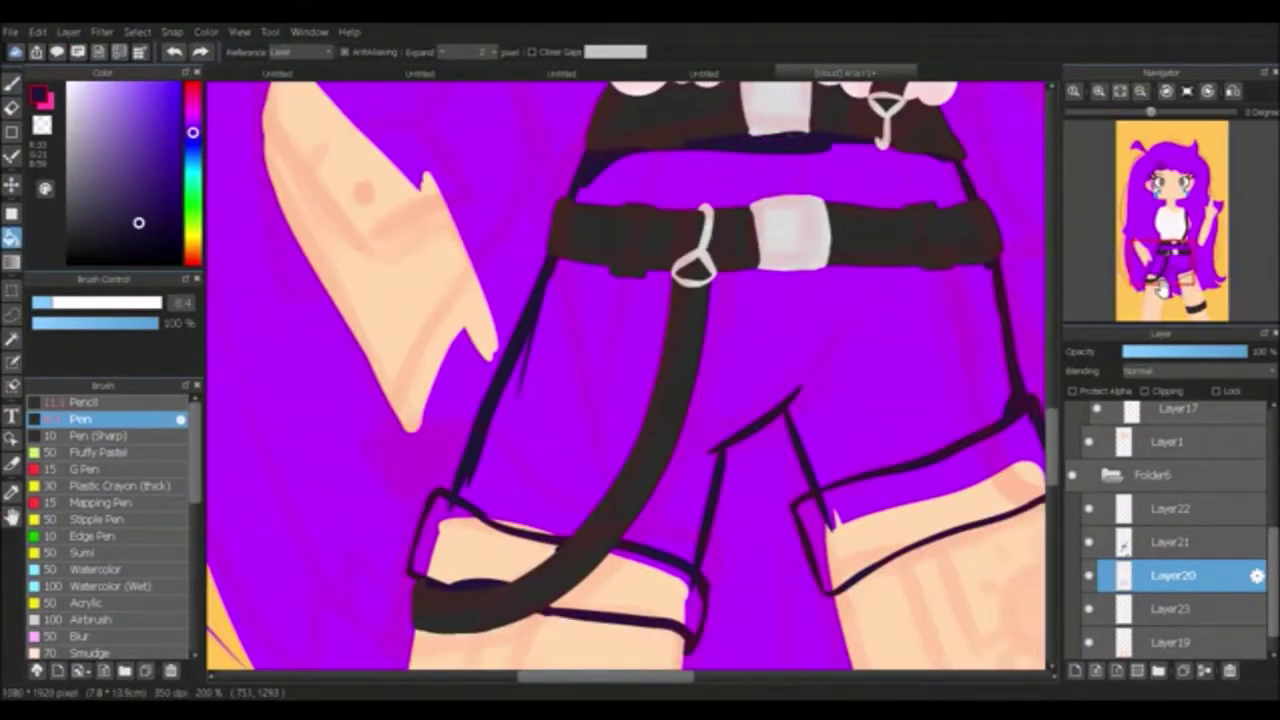
pyautogui.moveTo(1078, 510); pyautogui.dragTo(1096, 575)
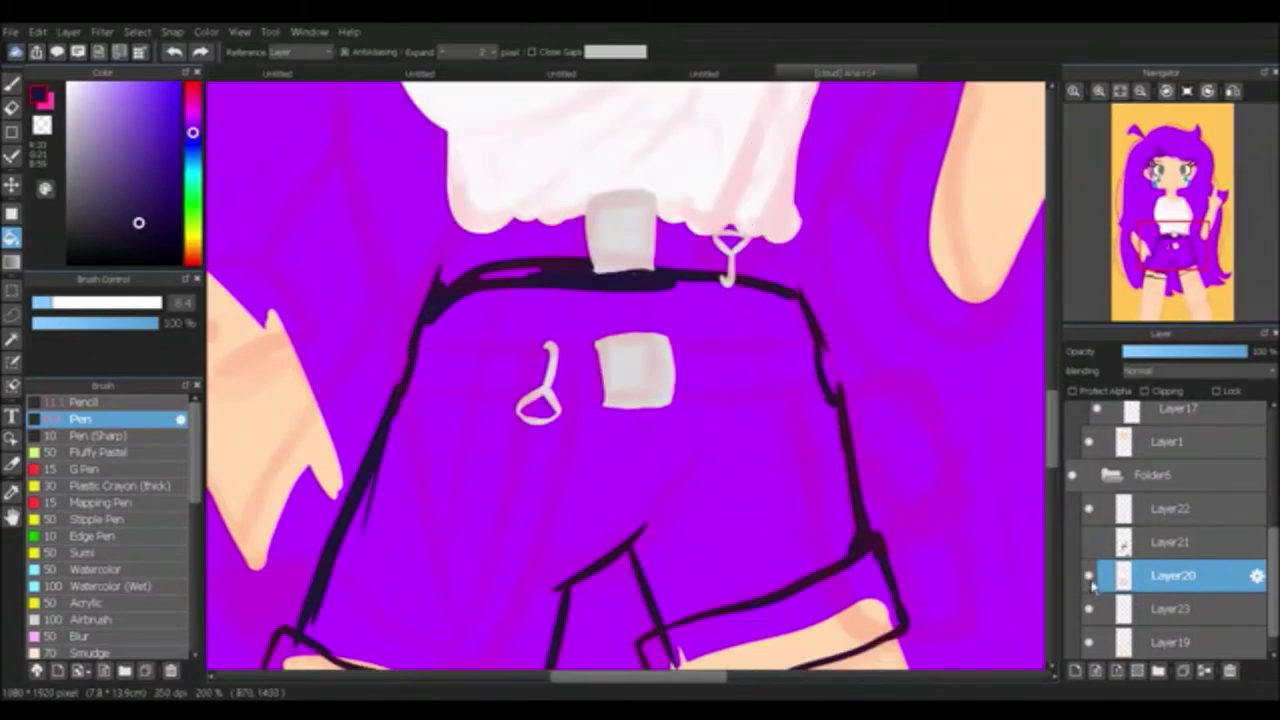
pyautogui.press('m')
pyautogui.moveTo(298, 160); pyautogui.dragTo(892, 580)
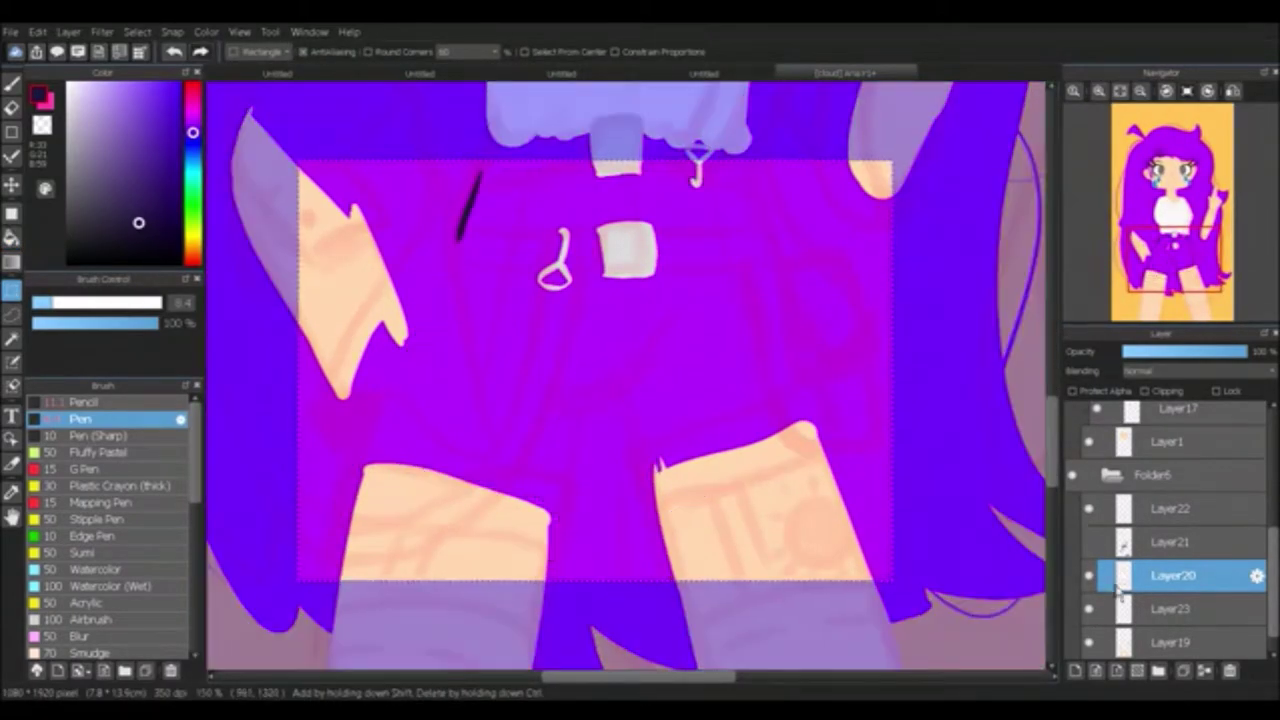
pyautogui.click(1172, 608)
pyautogui.press('g')
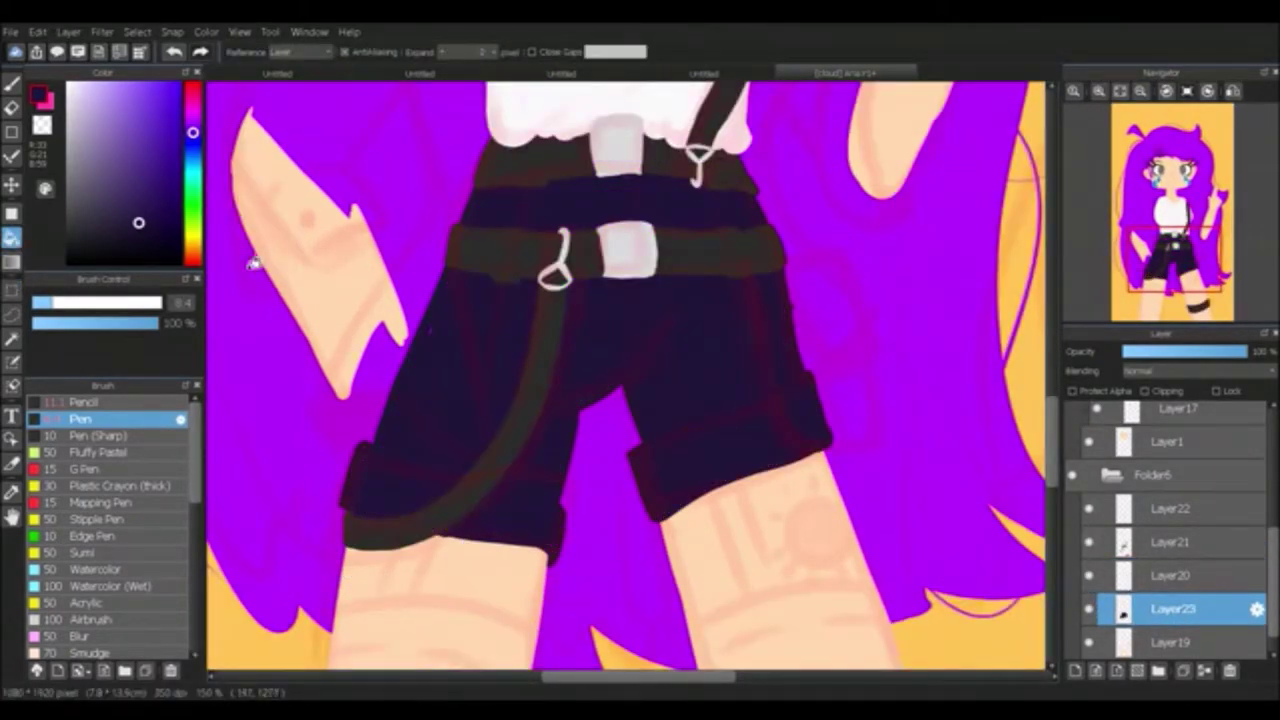
# Step: Square off the gap between the shorts' legs by painting over the crotch point in dark purple
pyautogui.press('b')
pyautogui.press('e')
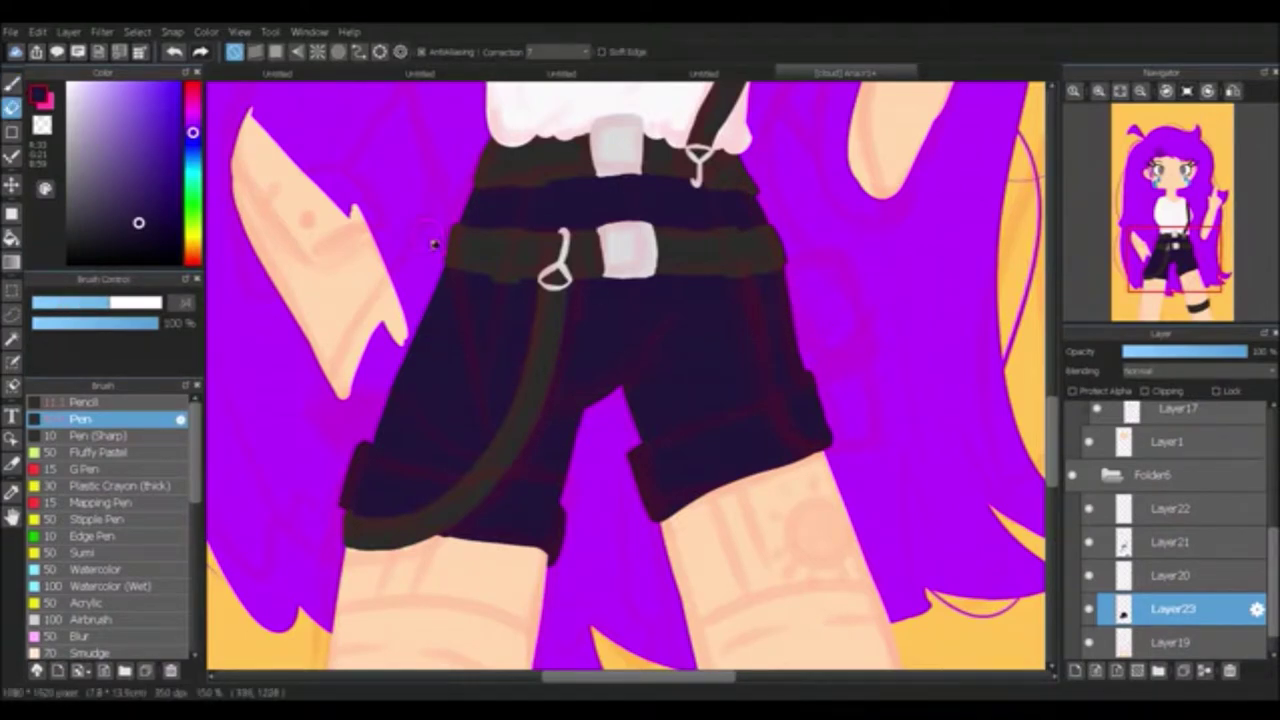
pyautogui.click(1170, 508)
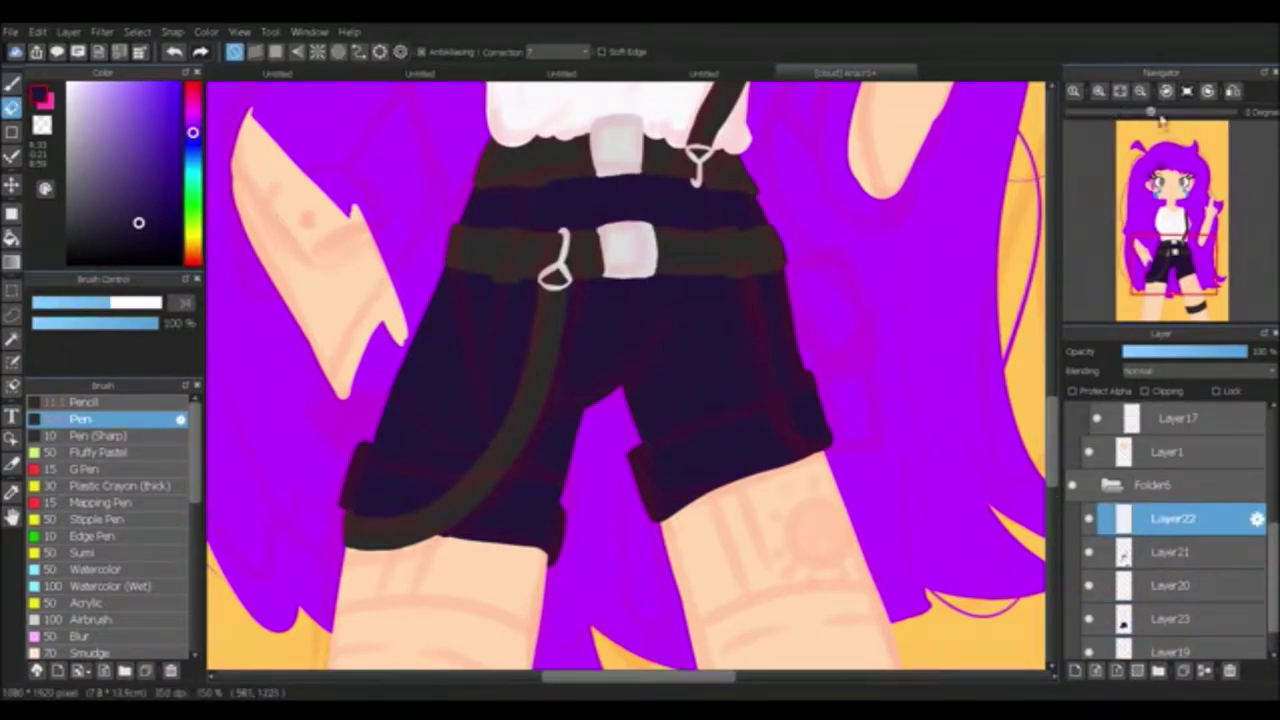
pyautogui.hotkey('ctrl', '0')
pyautogui.press('b')
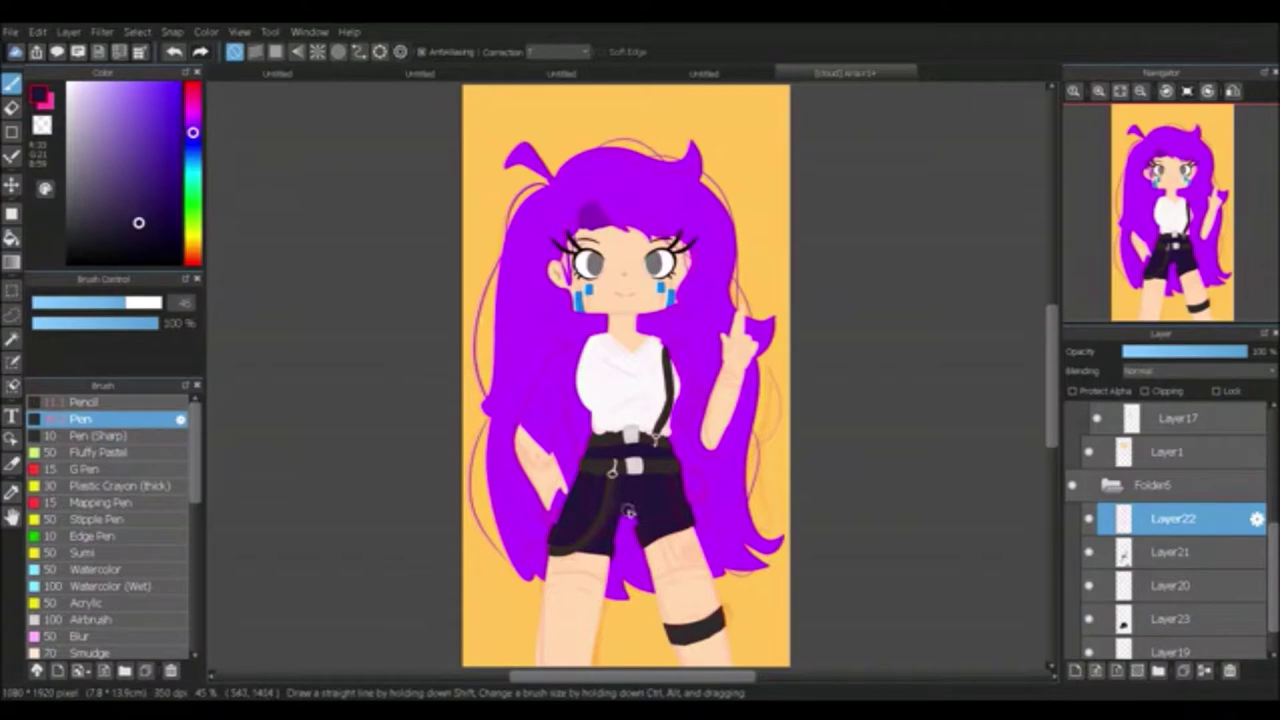
pyautogui.scroll(4, 635, 515)
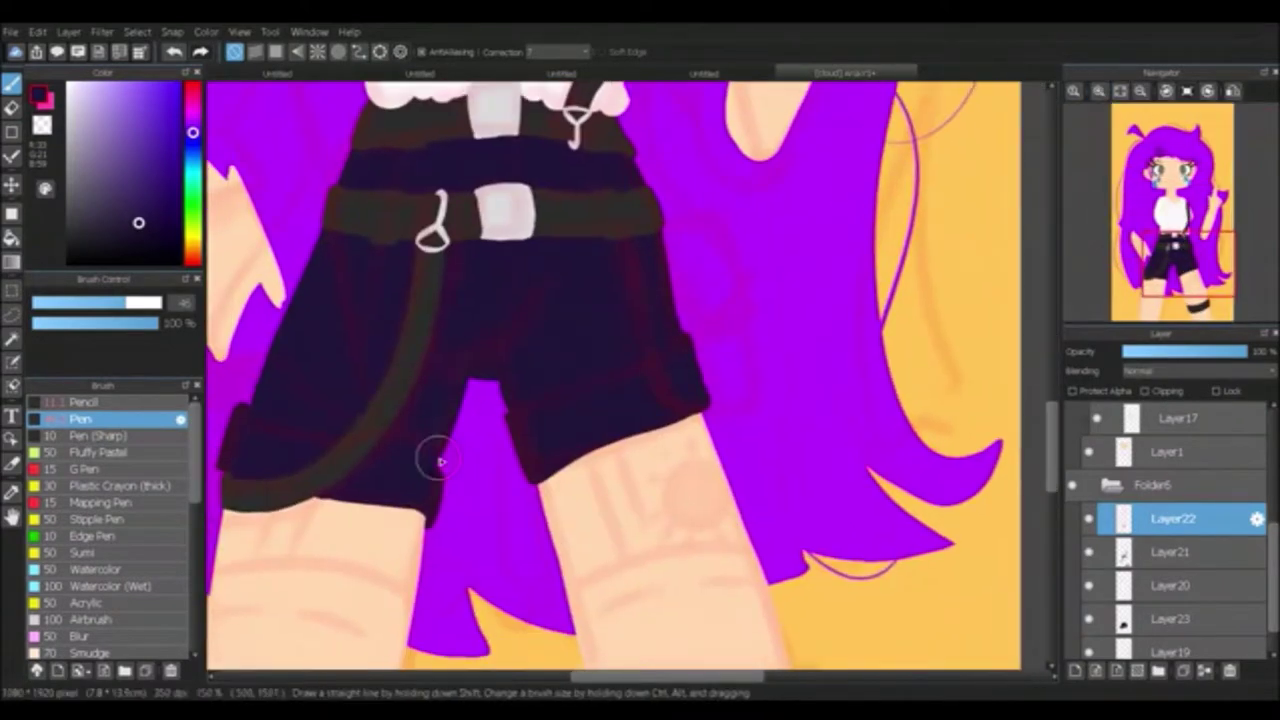
pyautogui.press('e')
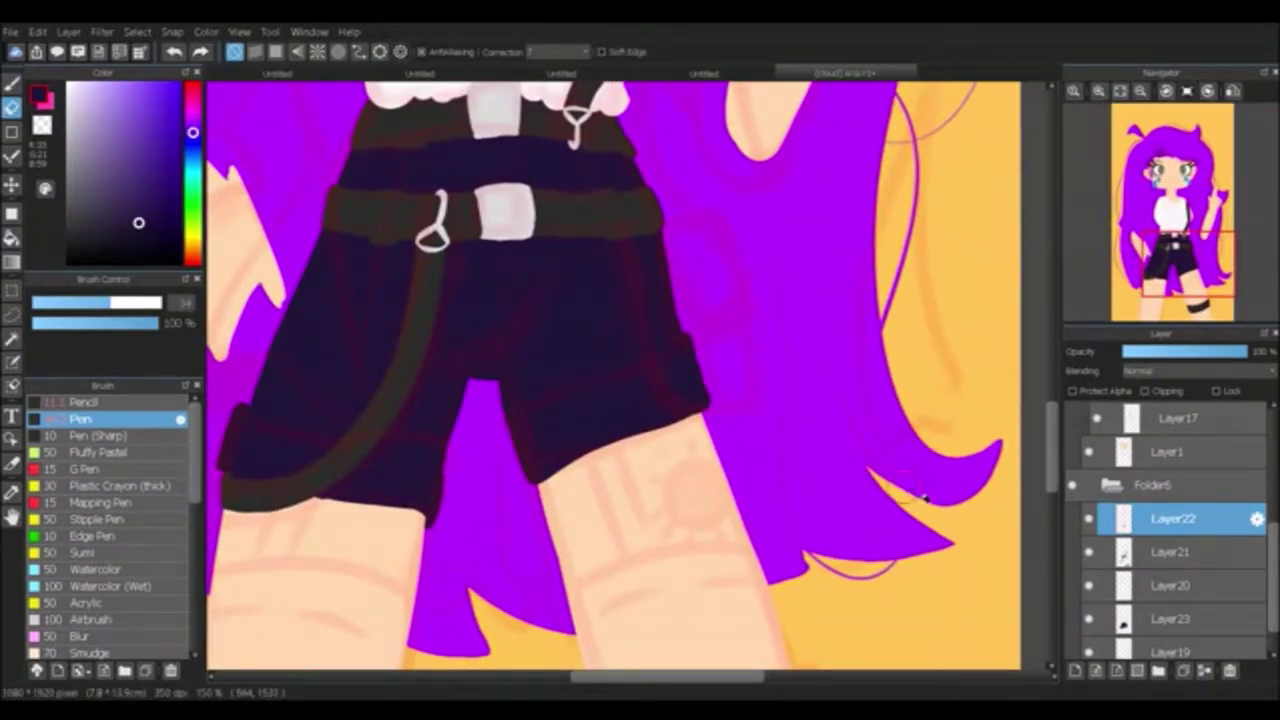
# Step: Transfer the crotch patch from the buckle layer to the shorts layer and tidy the shorts' cuff edge
pyautogui.press('m')
pyautogui.moveTo(329, 540)
pyautogui.mouseDown()
pyautogui.moveTo(391, 506)
pyautogui.moveTo(586, 277)
pyautogui.mouseUp()
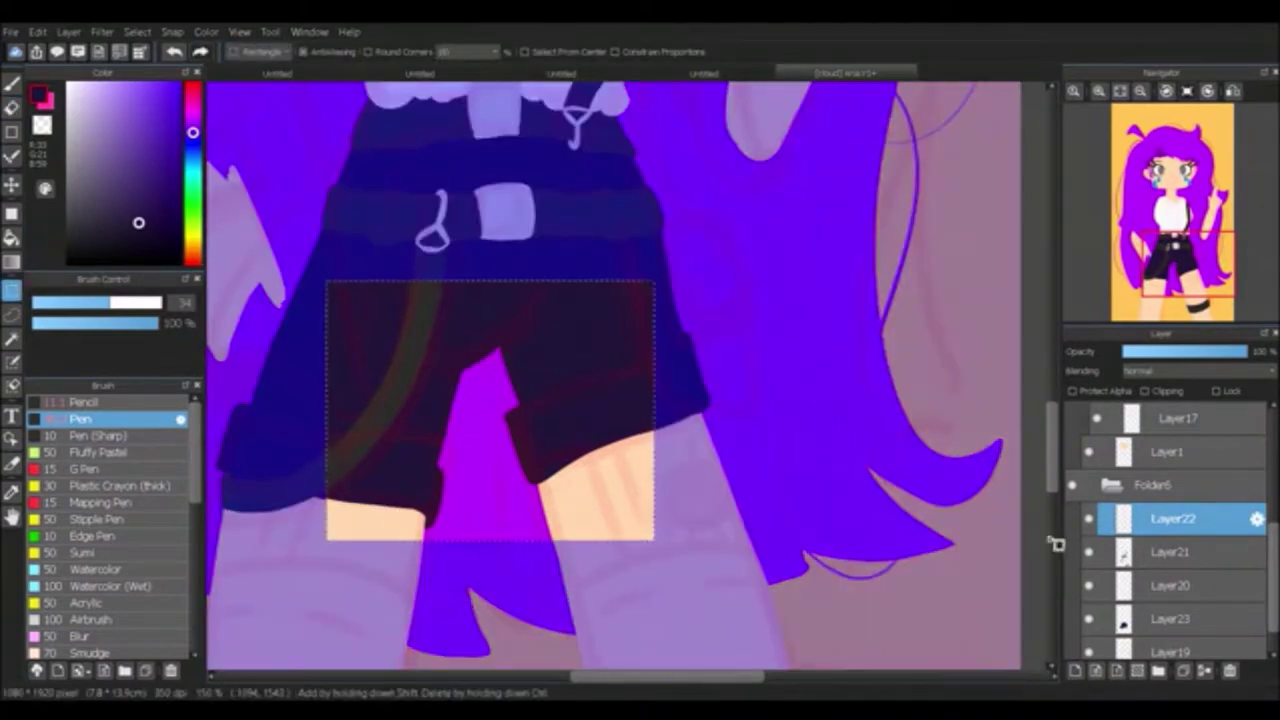
pyautogui.click(1172, 618)
pyautogui.press('e')
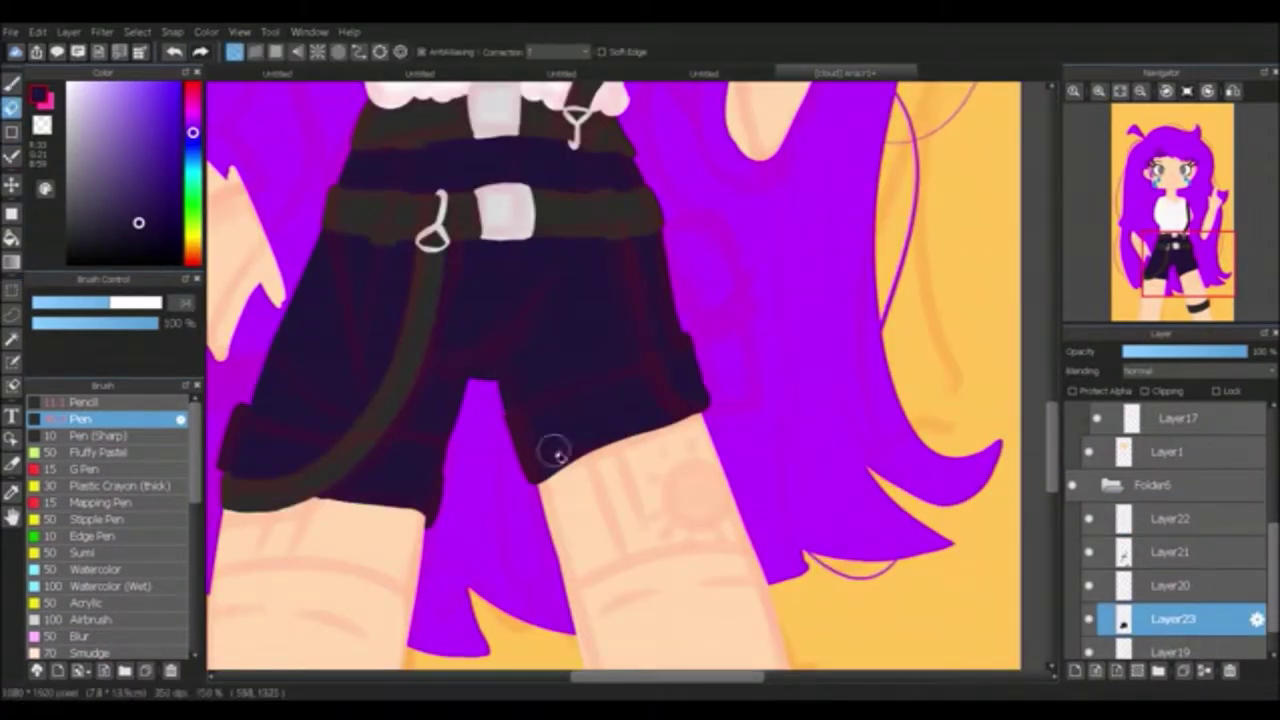
pyautogui.press('p')
pyautogui.moveTo(535, 478)
pyautogui.mouseDown()
pyautogui.moveTo(520, 449)
pyautogui.moveTo(549, 469)
pyautogui.moveTo(705, 418)
pyautogui.moveTo(690, 370)
pyautogui.mouseUp()
pyautogui.press('e')
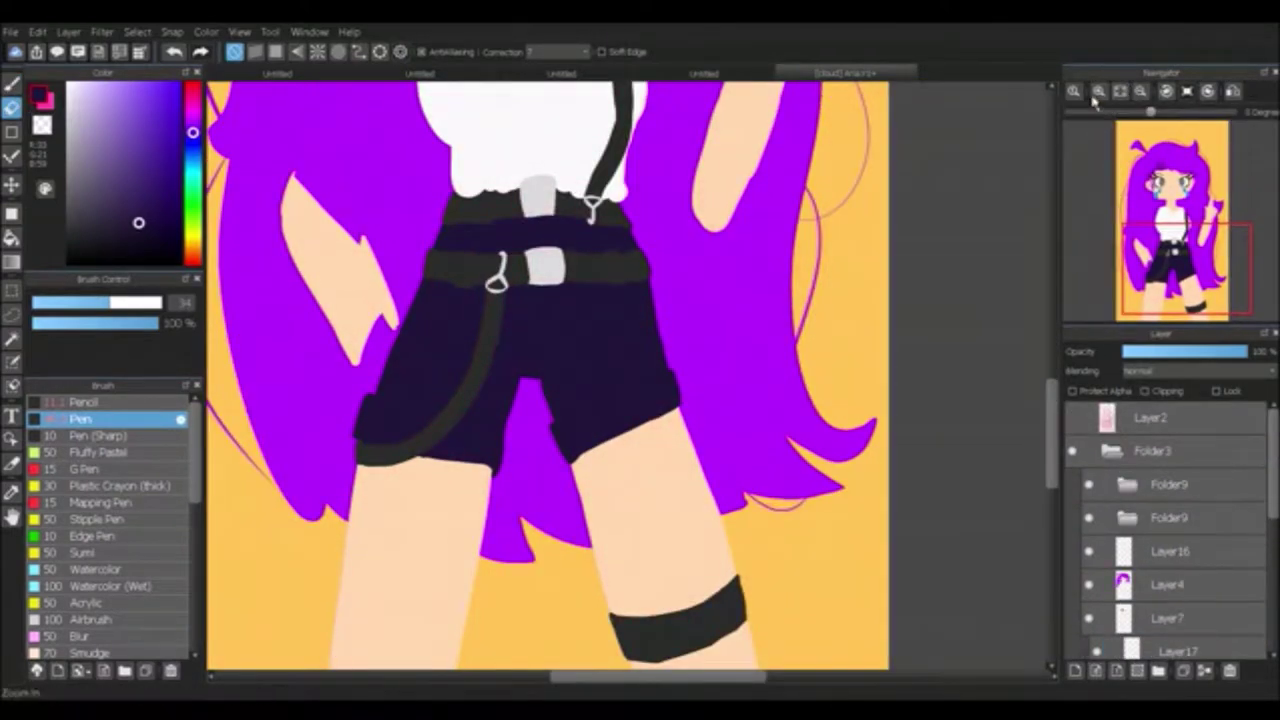
# Step: Add a layer above the buckles and draw the jacket collar around the neck in a darker navy (18, 7, 40)
pyautogui.click(1140, 91)
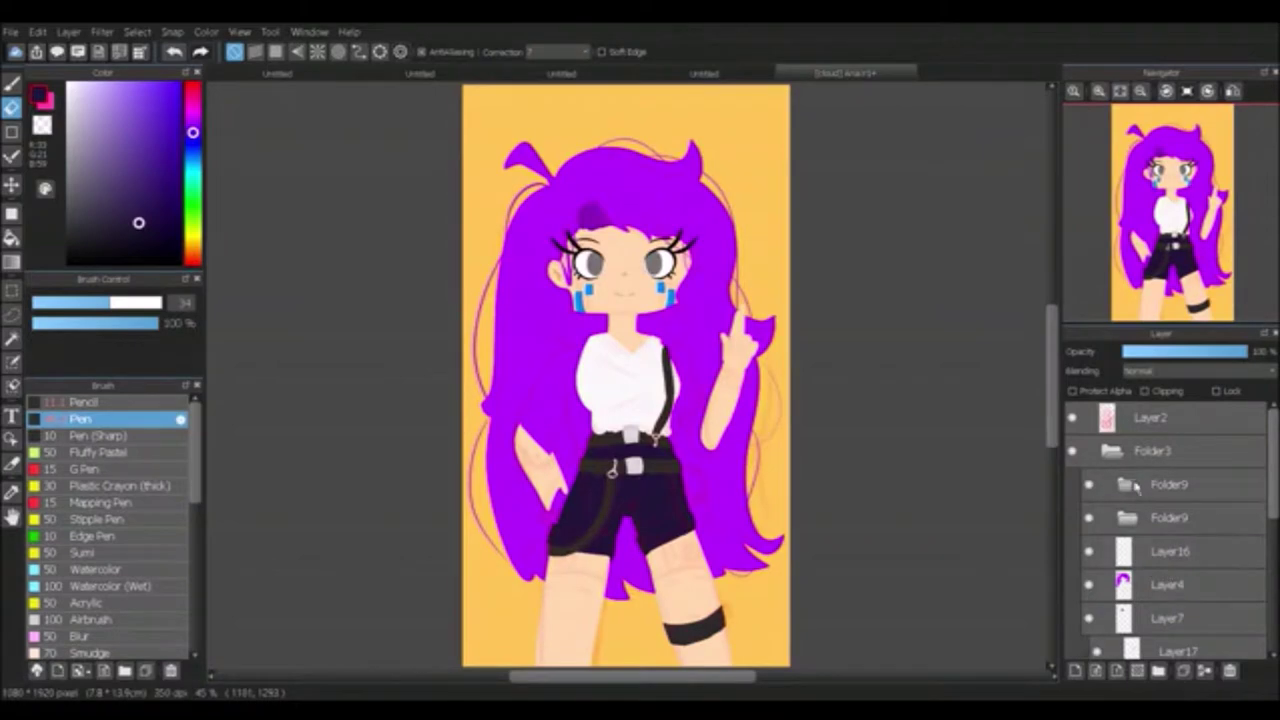
pyautogui.click(1175, 497)
pyautogui.press('b')
pyautogui.scroll(4, 566, 253)
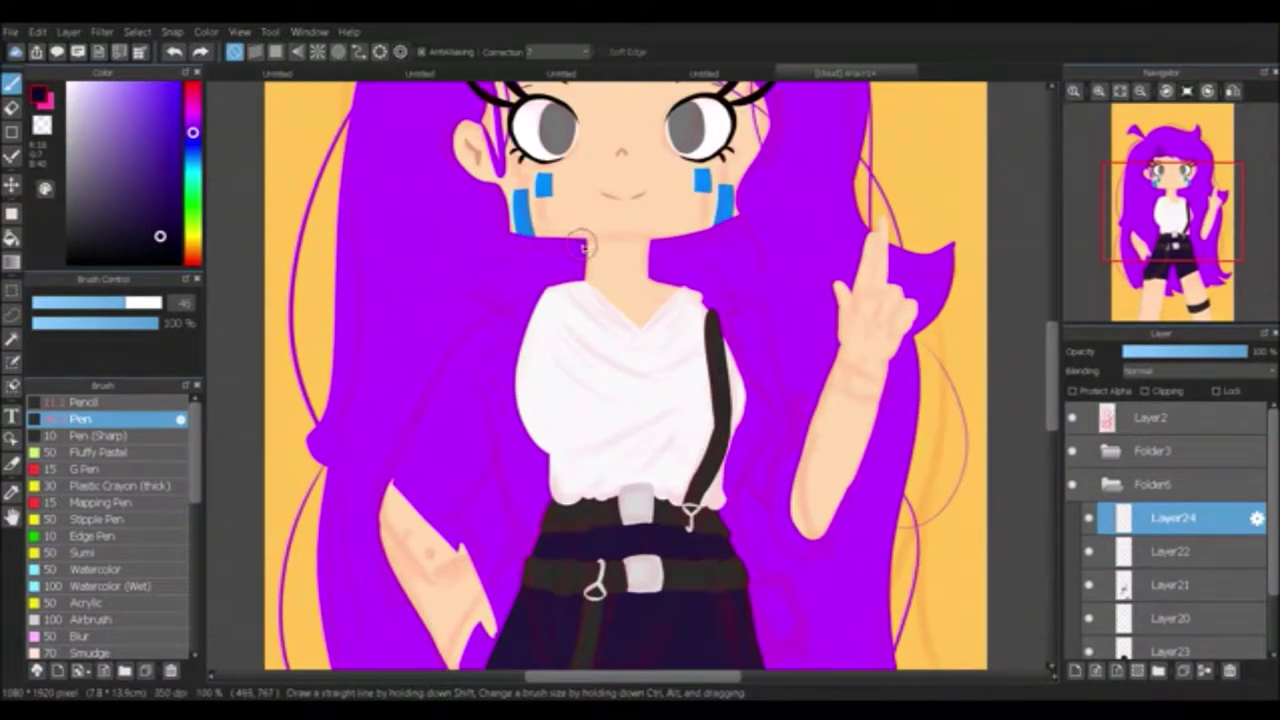
pyautogui.scroll(2, 566, 253)
pyautogui.moveTo(730, 232)
pyautogui.mouseDown()
pyautogui.moveTo(478, 336)
pyautogui.moveTo(612, 440)
pyautogui.mouseUp()
pyautogui.moveTo(512, 316); pyautogui.dragTo(668, 268)
pyautogui.moveTo(735, 232); pyautogui.dragTo(735, 322)
# Step: Paint the jacket's front panel in dark navy along the shirt side without the suspender
pyautogui.moveTo(552, 290)
pyautogui.mouseDown()
pyautogui.moveTo(705, 238)
pyautogui.moveTo(615, 435)
pyautogui.moveTo(514, 491)
pyautogui.moveTo(428, 197)
pyautogui.moveTo(520, 575)
pyautogui.mouseUp()
pyautogui.moveTo(500, 98)
pyautogui.mouseDown()
pyautogui.moveTo(523, 171)
pyautogui.moveTo(509, 263)
pyautogui.moveTo(571, 366)
pyautogui.moveTo(575, 440)
pyautogui.moveTo(555, 513)
pyautogui.mouseUp()
pyautogui.moveTo(537, 568); pyautogui.dragTo(503, 343)
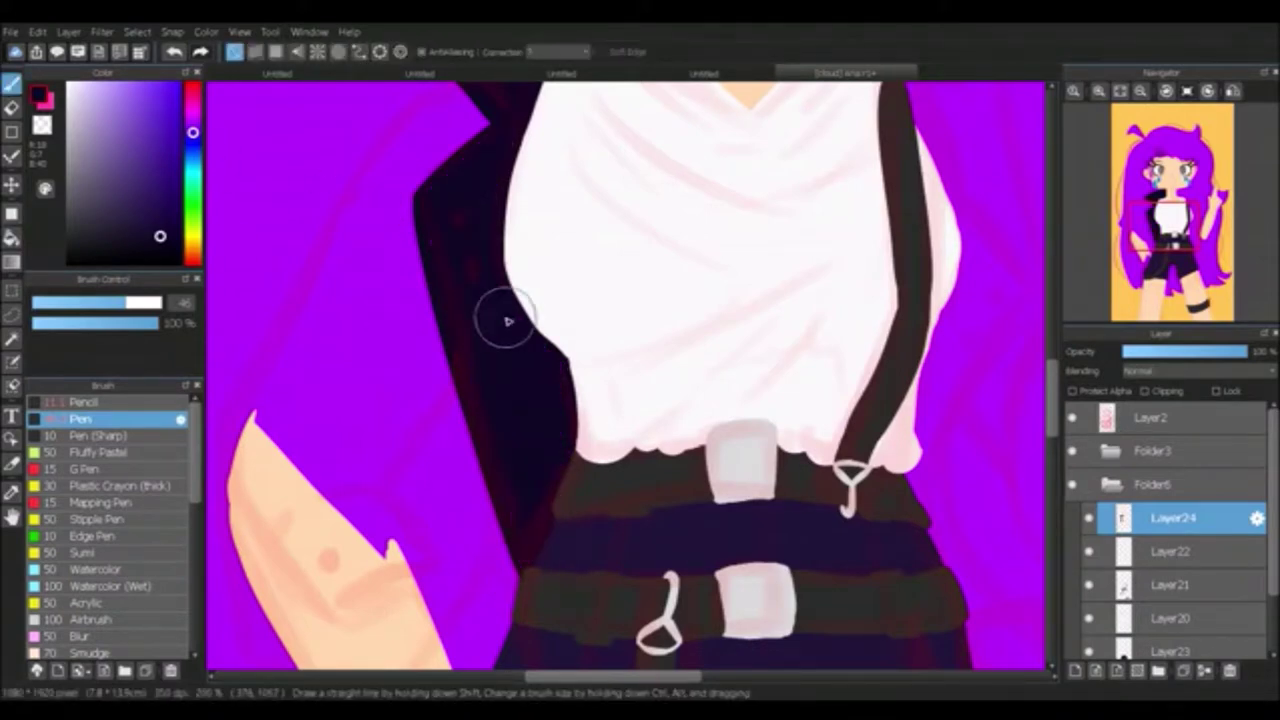
# Step: Extend the jacket panel down over the hip and shorts into a flared hem with two pointed corners
pyautogui.scroll(-5, 503, 343)
pyautogui.moveTo(445, 180); pyautogui.dragTo(550, 520)
pyautogui.moveTo(500, 209)
pyautogui.mouseDown()
pyautogui.moveTo(491, 414)
pyautogui.moveTo(551, 523)
pyautogui.mouseUp()
pyautogui.click(409, 357)
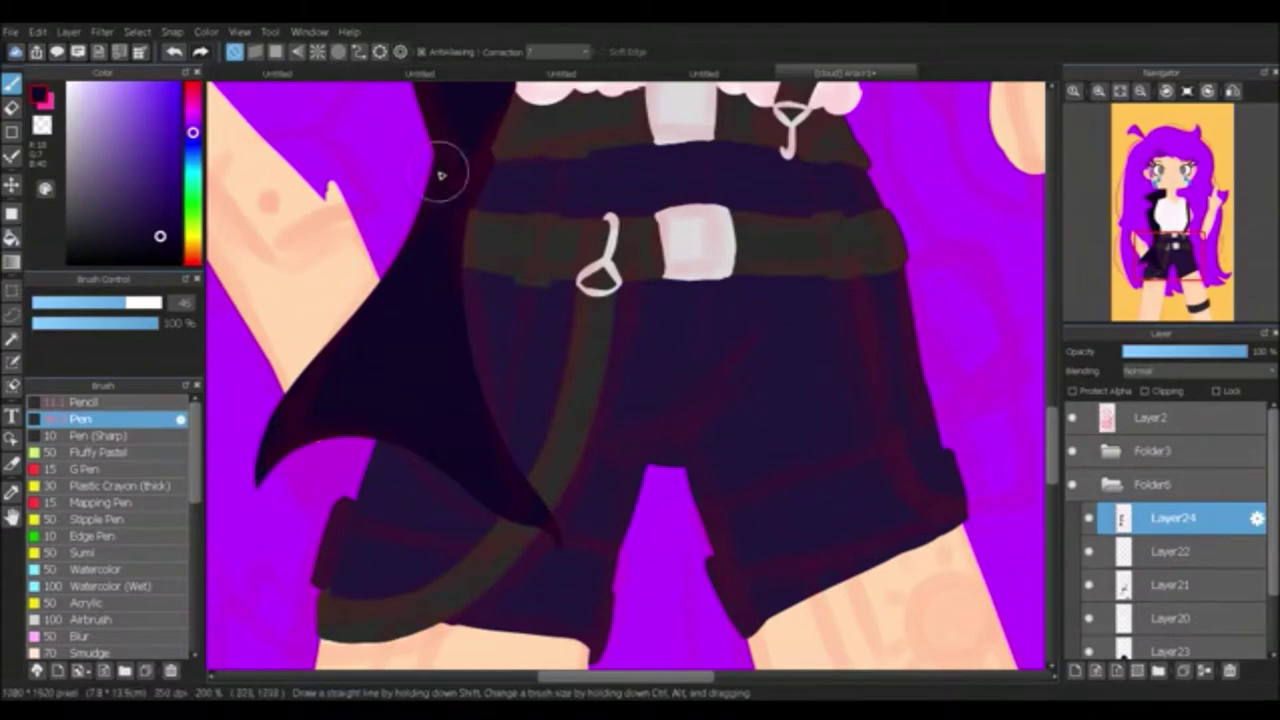
# Step: Draw the opposite collar flap and the jacket's inner edge down the shirt beside the suspender
pyautogui.scroll(5, 700, 350)
pyautogui.moveTo(572, 190); pyautogui.dragTo(750, 298)
pyautogui.moveTo(577, 263)
pyautogui.mouseDown()
pyautogui.moveTo(712, 375)
pyautogui.moveTo(765, 595)
pyautogui.mouseUp()
pyautogui.scroll(-5, 765, 595)
pyautogui.moveTo(785, 170); pyautogui.dragTo(780, 295)
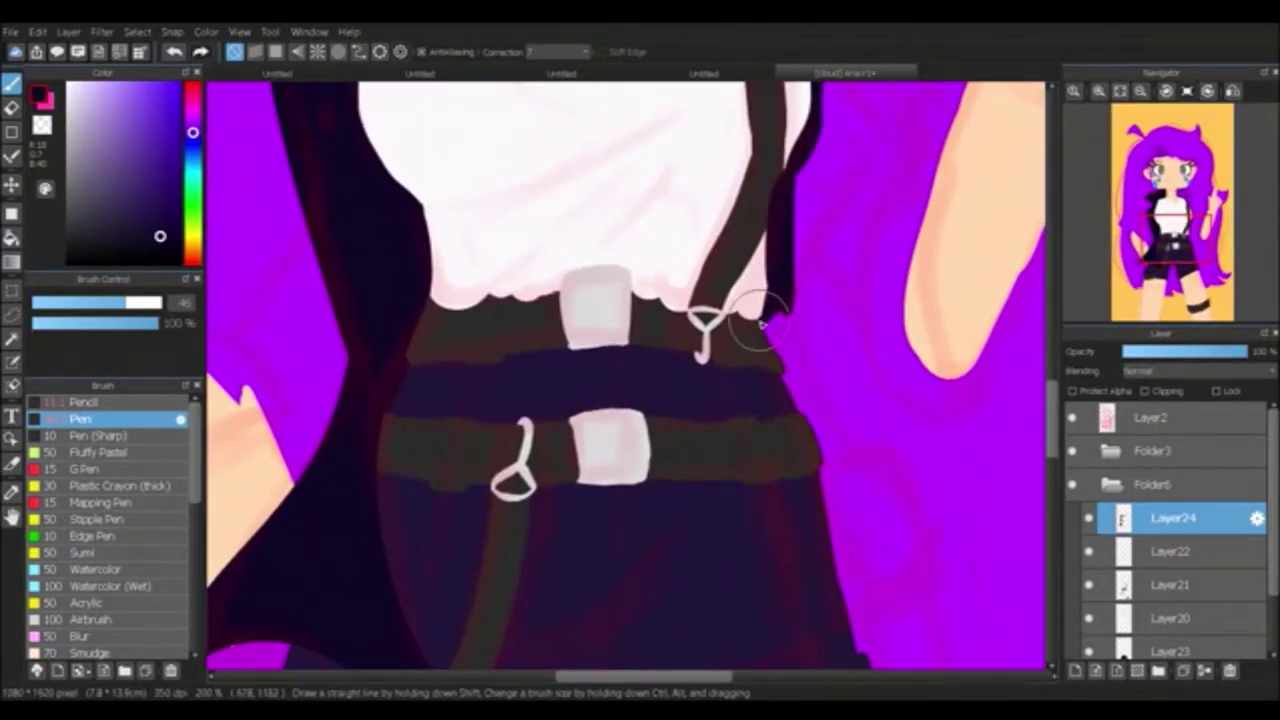
# Step: Outline the jacket's pointed, flared hem beside the hip on the suspender side
pyautogui.moveTo(806, 412); pyautogui.dragTo(848, 558)
pyautogui.moveTo(852, 616); pyautogui.dragTo(970, 542)
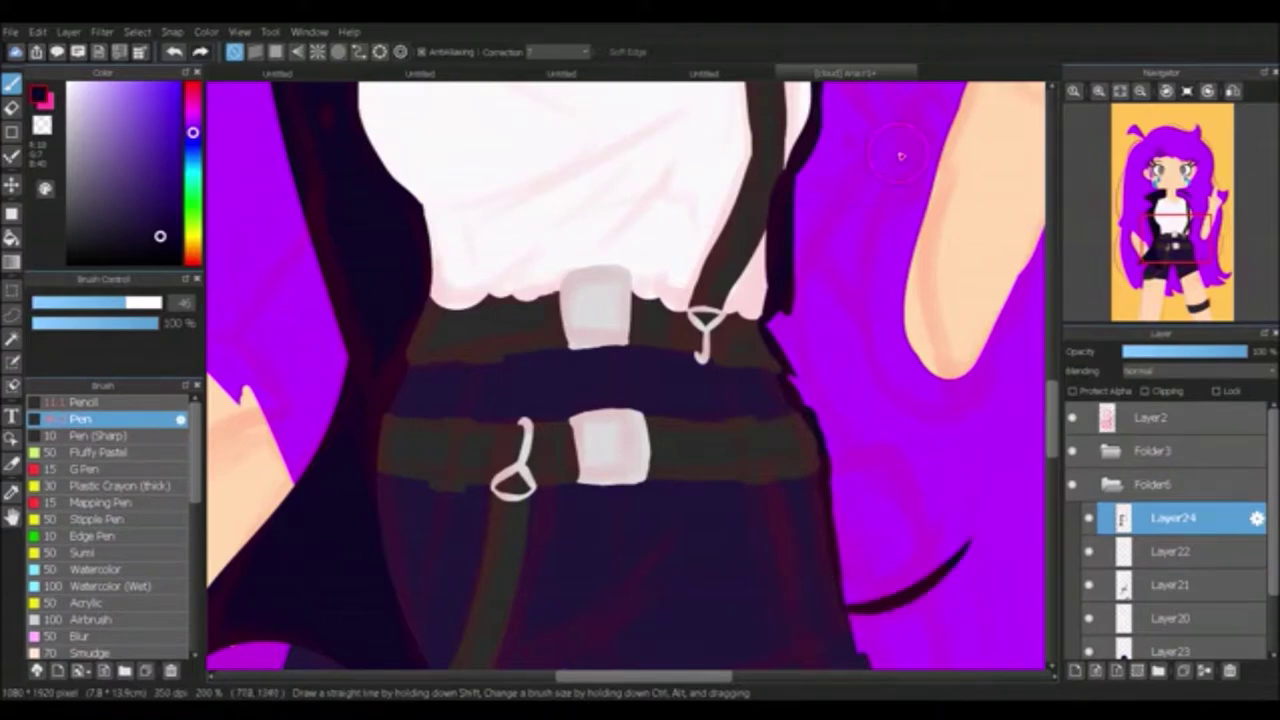
pyautogui.moveTo(805, 288)
pyautogui.mouseDown()
pyautogui.moveTo(900, 430)
pyautogui.moveTo(1000, 505)
pyautogui.moveTo(975, 535)
pyautogui.mouseUp()
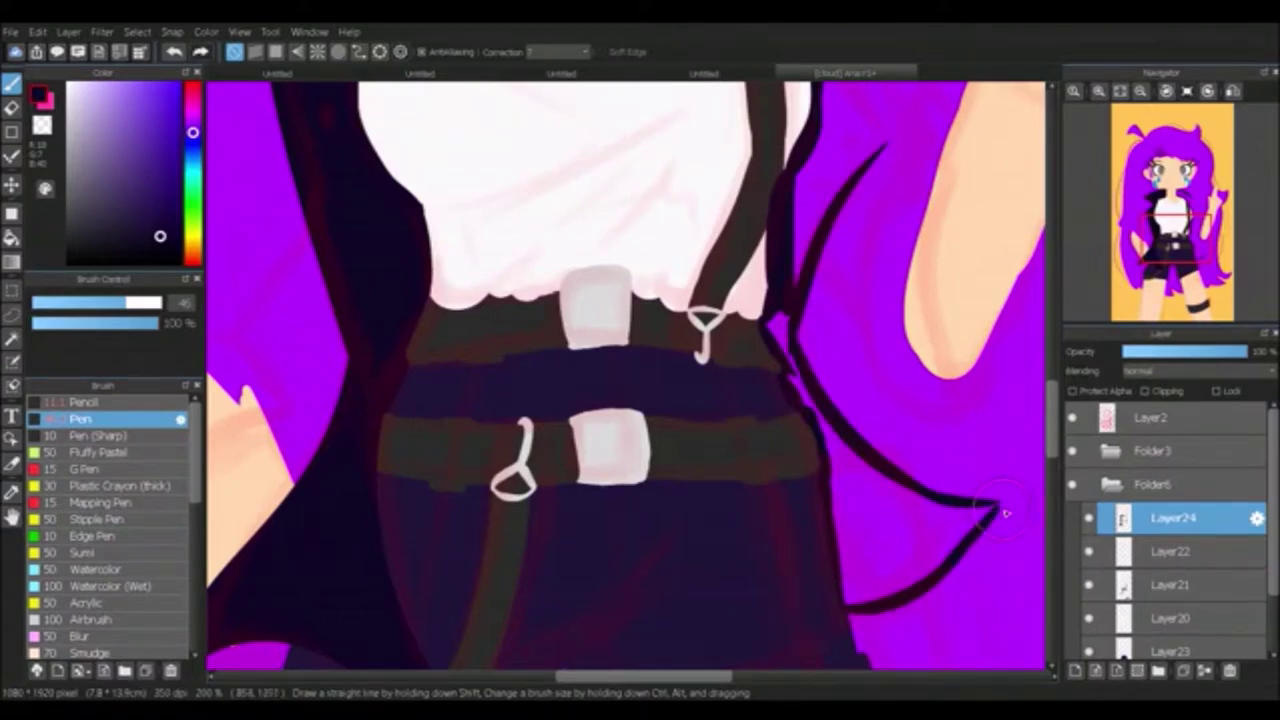
pyautogui.moveTo(778, 262)
pyautogui.mouseDown()
pyautogui.moveTo(771, 314)
pyautogui.moveTo(808, 409)
pyautogui.mouseUp()
# Step: Outline the jacket's pointed outer edge beside the suspender and fill the enclosed area with dark navy
pyautogui.scroll(5, 808, 409)
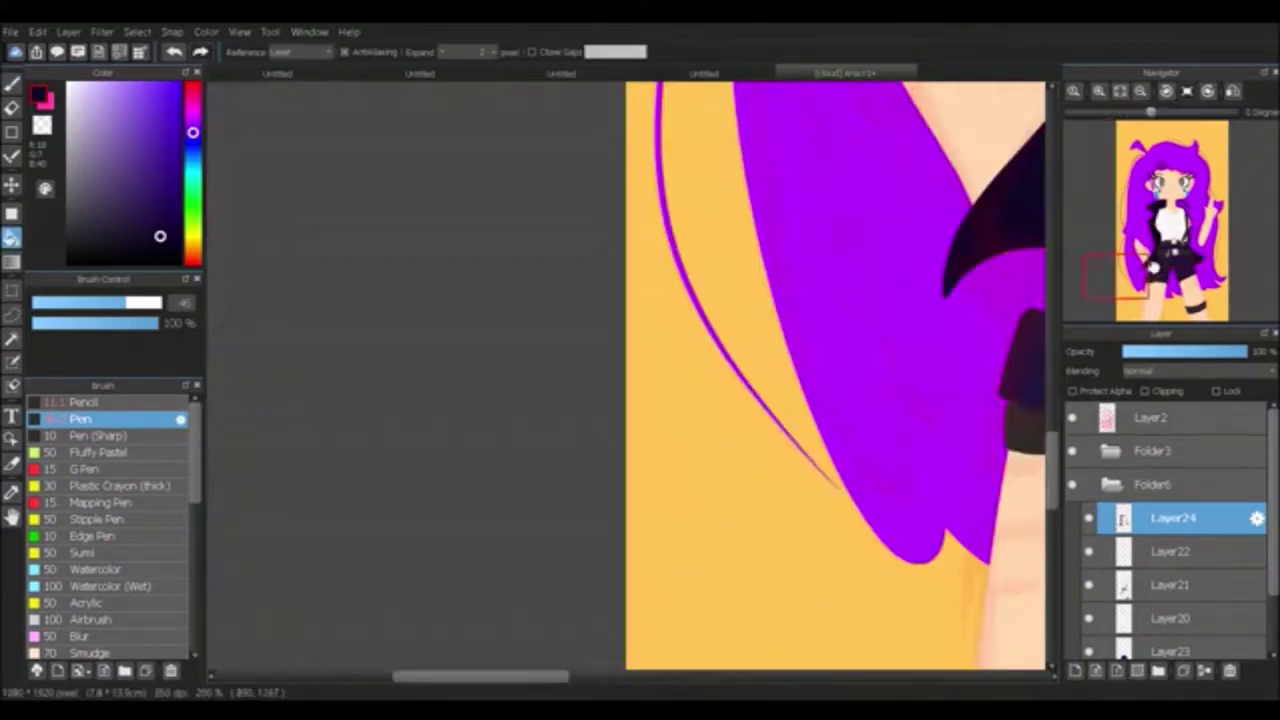
pyautogui.click(12, 237)
pyautogui.click(12, 83)
pyautogui.moveTo(412, 125)
pyautogui.mouseDown()
pyautogui.moveTo(465, 195)
pyautogui.moveTo(530, 395)
pyautogui.mouseUp()
pyautogui.moveTo(440, 250); pyautogui.dragTo(533, 413)
pyautogui.moveTo(514, 360); pyautogui.dragTo(534, 408)
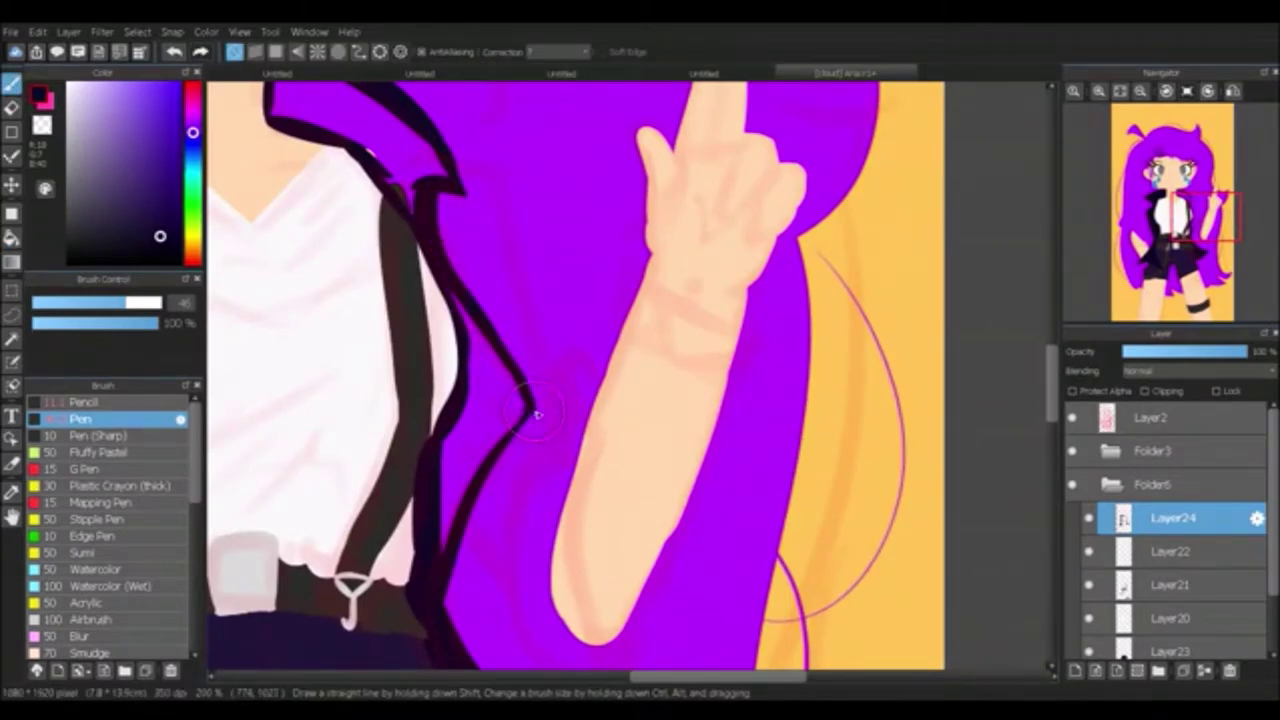
pyautogui.press('g')
pyautogui.click(470, 420)
pyautogui.press('e')
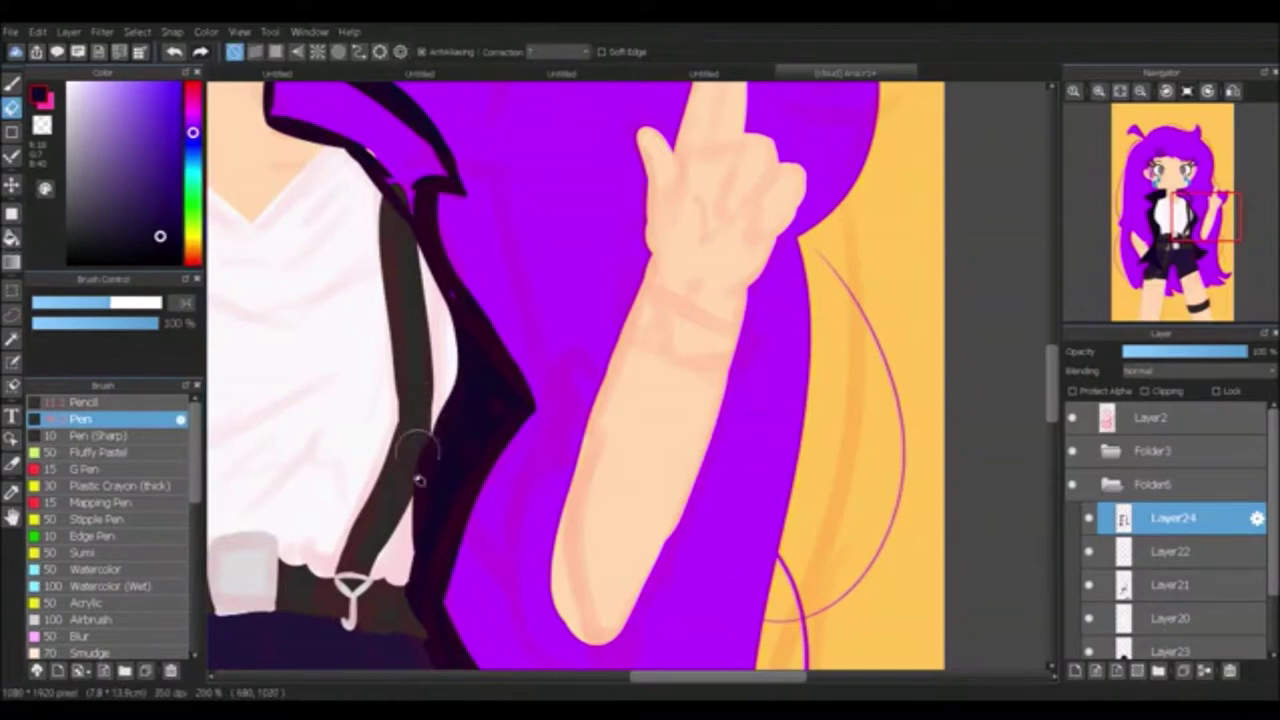
# Step: Paint the remaining gaps inside the outlined jacket collar and front edge with dark navy
pyautogui.press('p')
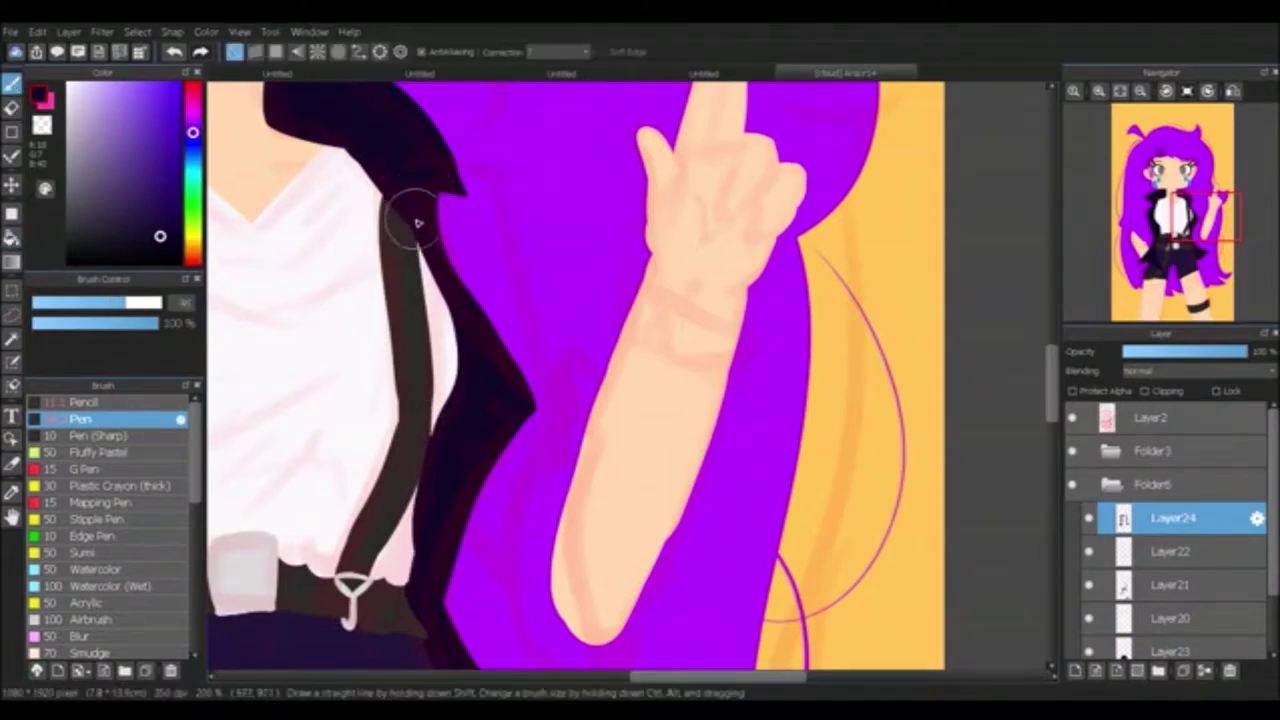
pyautogui.moveTo(423, 205); pyautogui.dragTo(603, 360)
# Step: On a new layer above Layer22, paint the jacket hem's near-black underside beside the hip and the gap between the shorts' legs, erasing the excess
pyautogui.scroll(-10, 625, 375)
pyautogui.click(1172, 551)
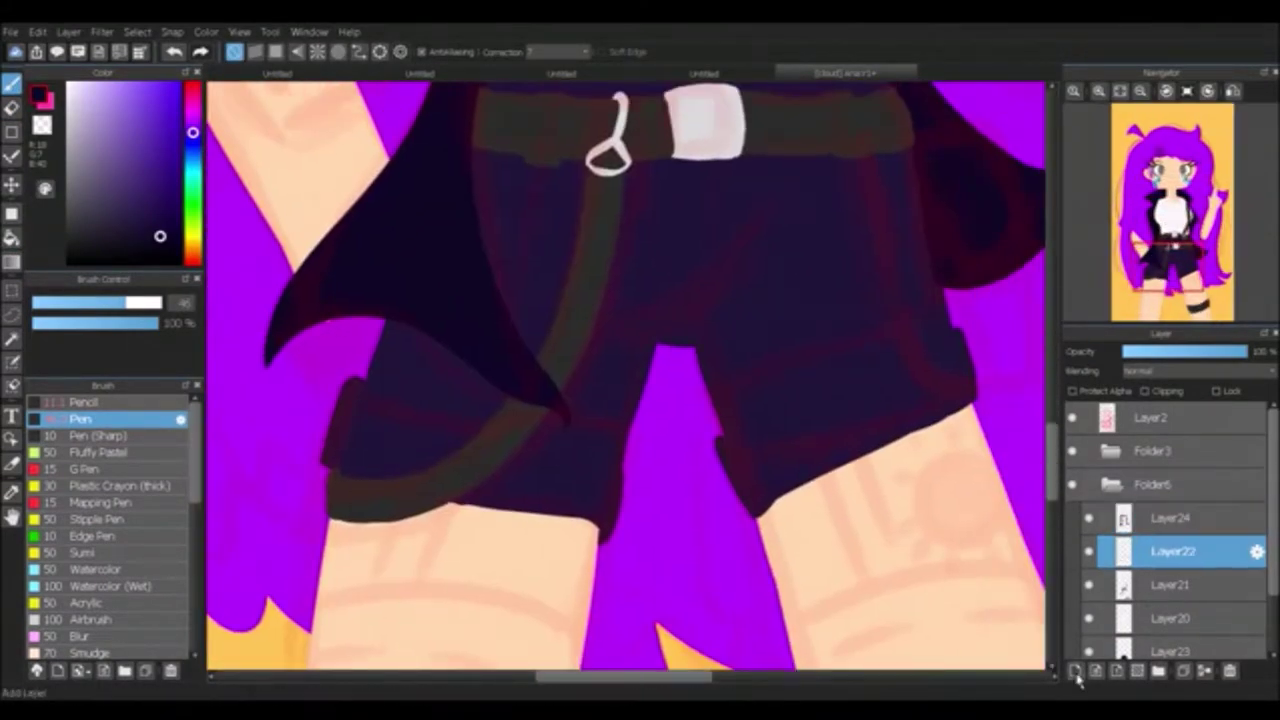
pyautogui.moveTo(318, 347)
pyautogui.mouseDown()
pyautogui.moveTo(328, 411)
pyautogui.moveTo(343, 297)
pyautogui.moveTo(300, 400)
pyautogui.mouseUp()
pyautogui.moveTo(666, 345); pyautogui.dragTo(706, 372)
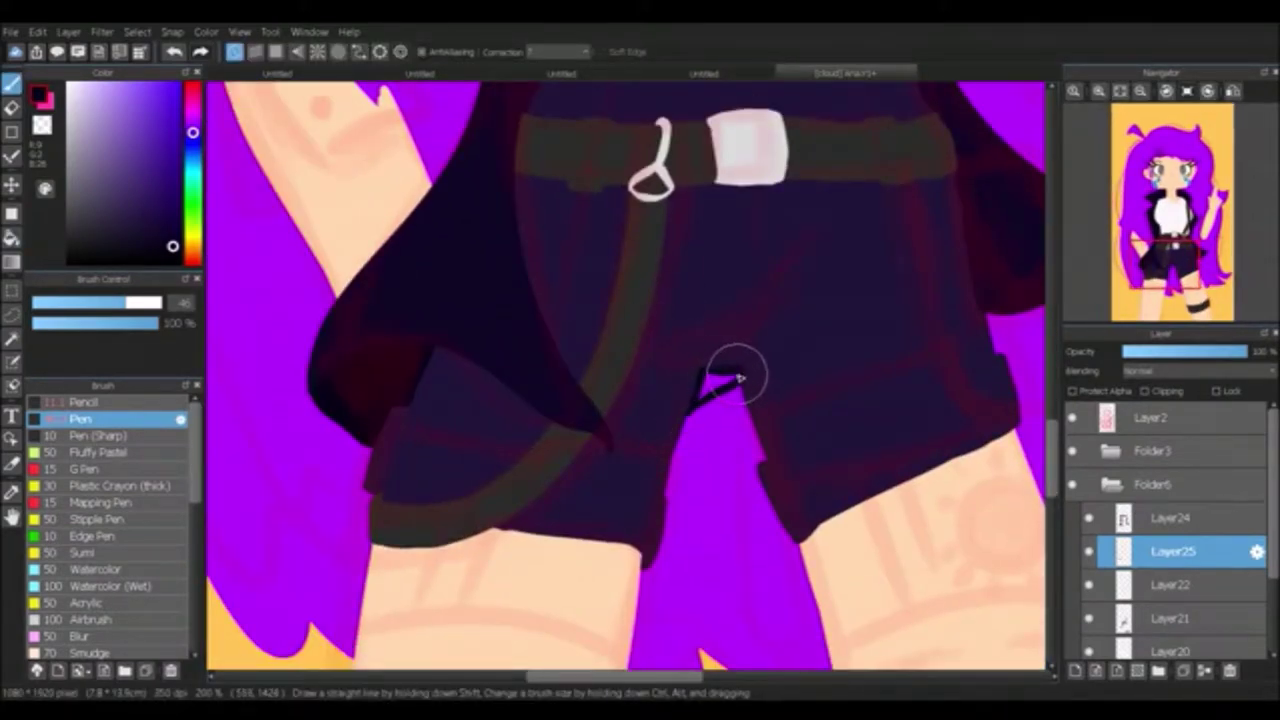
pyautogui.press('e')
pyautogui.moveTo(737, 366); pyautogui.dragTo(705, 385)
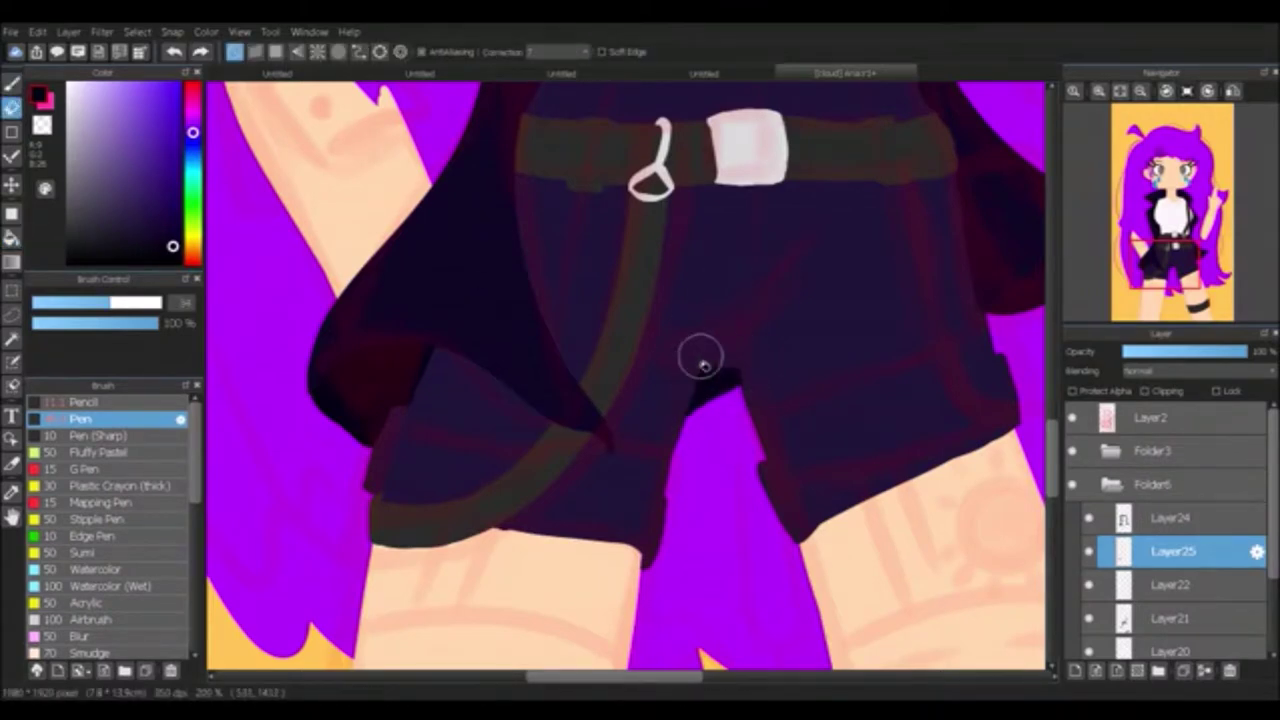
pyautogui.moveTo(465, 345)
pyautogui.mouseDown()
pyautogui.moveTo(409, 451)
pyautogui.moveTo(320, 340)
pyautogui.mouseUp()
pyautogui.scroll(-2, 385, 462)
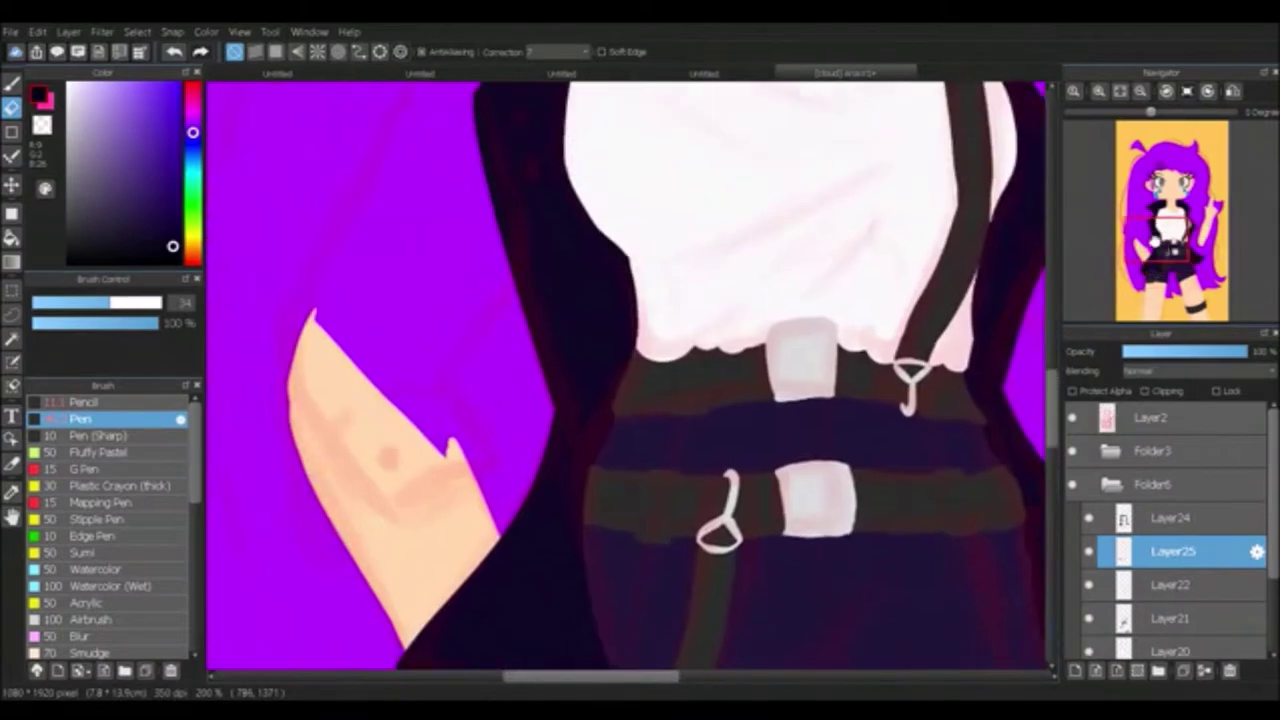
# Step: Outline the jacket sleeve on the bent arm from shoulder to folded cuff and fill it with near-black
pyautogui.press('b')
pyautogui.moveTo(472, 462)
pyautogui.mouseDown()
pyautogui.moveTo(562, 578)
pyautogui.moveTo(625, 555)
pyautogui.moveTo(590, 463)
pyautogui.mouseUp()
pyautogui.moveTo(640, 398); pyautogui.dragTo(579, 465)
pyautogui.moveTo(640, 172)
pyautogui.mouseDown()
pyautogui.moveTo(518, 320)
pyautogui.moveTo(470, 440)
pyautogui.mouseUp()
pyautogui.moveTo(466, 445); pyautogui.dragTo(482, 600)
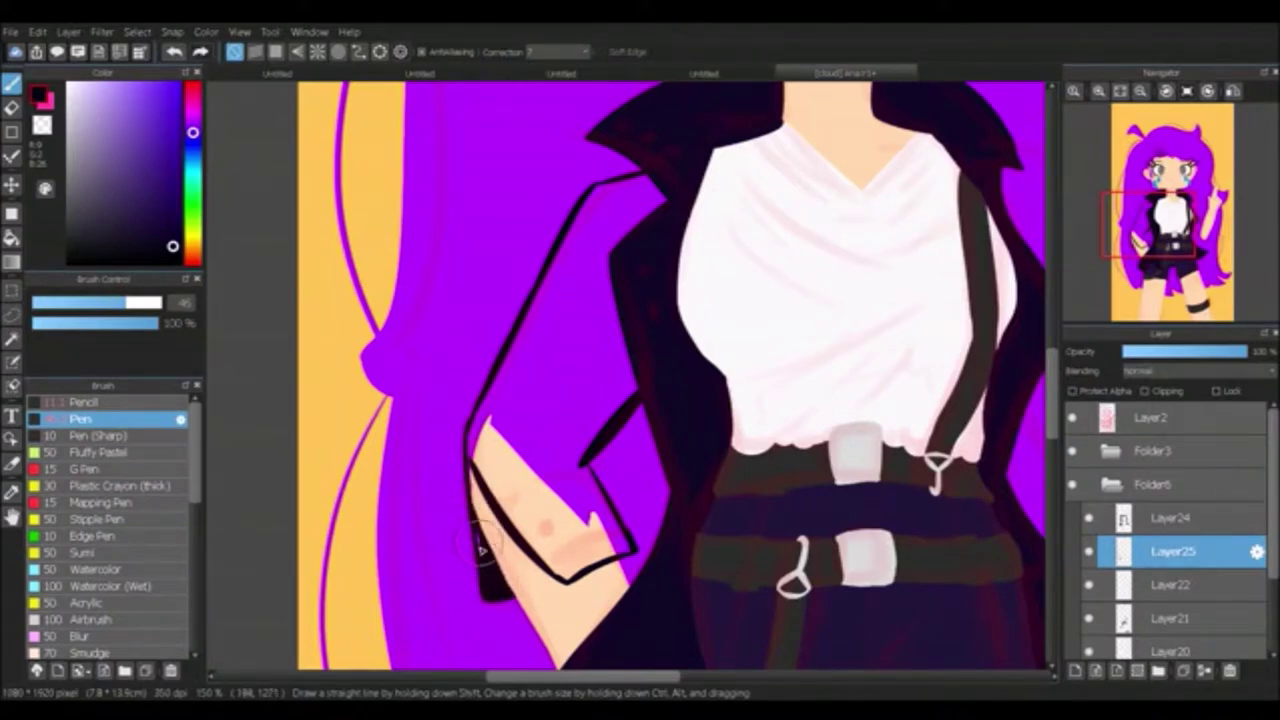
pyautogui.moveTo(651, 177); pyautogui.dragTo(560, 580)
# Step: Outline and fill the raised arm's upper sleeve in near-black, and add a dark patch beneath its elbow
pyautogui.hscroll(5, 653, 162)
pyautogui.moveTo(653, 162); pyautogui.dragTo(745, 368)
pyautogui.moveTo(658, 425); pyautogui.dragTo(710, 490)
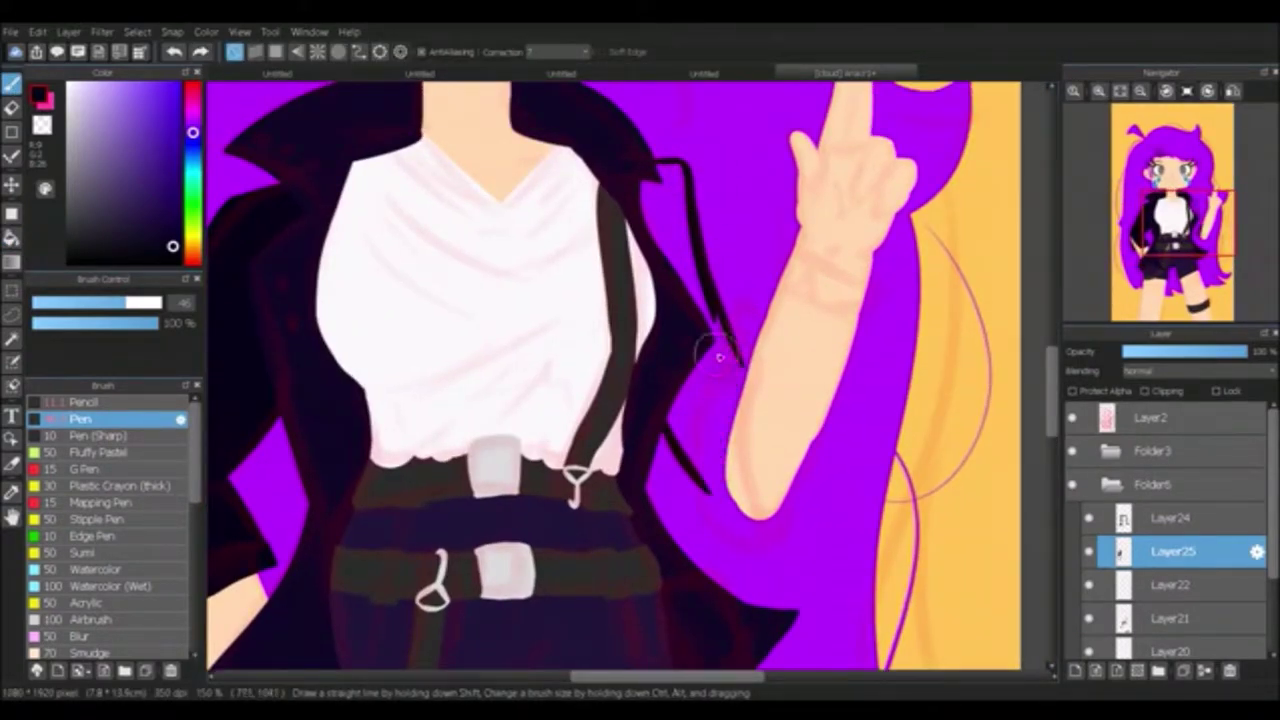
pyautogui.moveTo(719, 357); pyautogui.dragTo(702, 486)
pyautogui.moveTo(642, 150); pyautogui.dragTo(675, 285)
# Step: Outline a fingerless glove on the raised hand, fill it with near-black and tidy its edge
pyautogui.press('b')
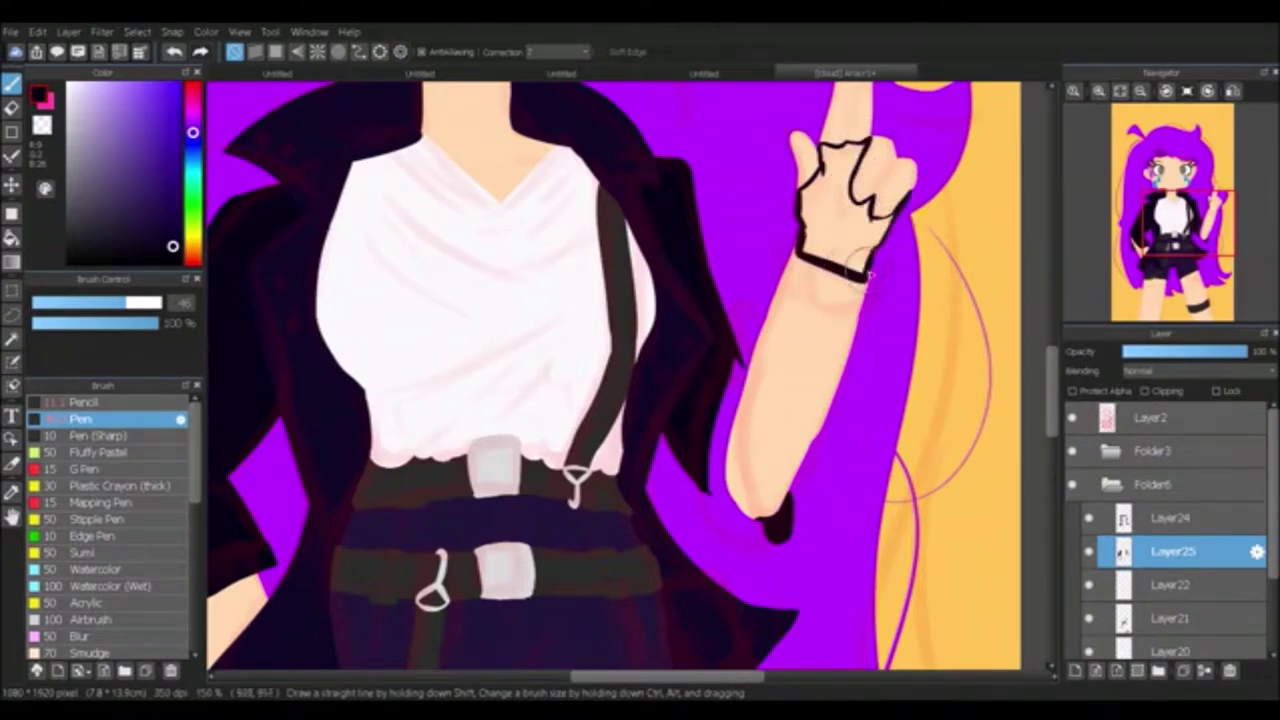
pyautogui.press('g')
pyautogui.click(850, 200)
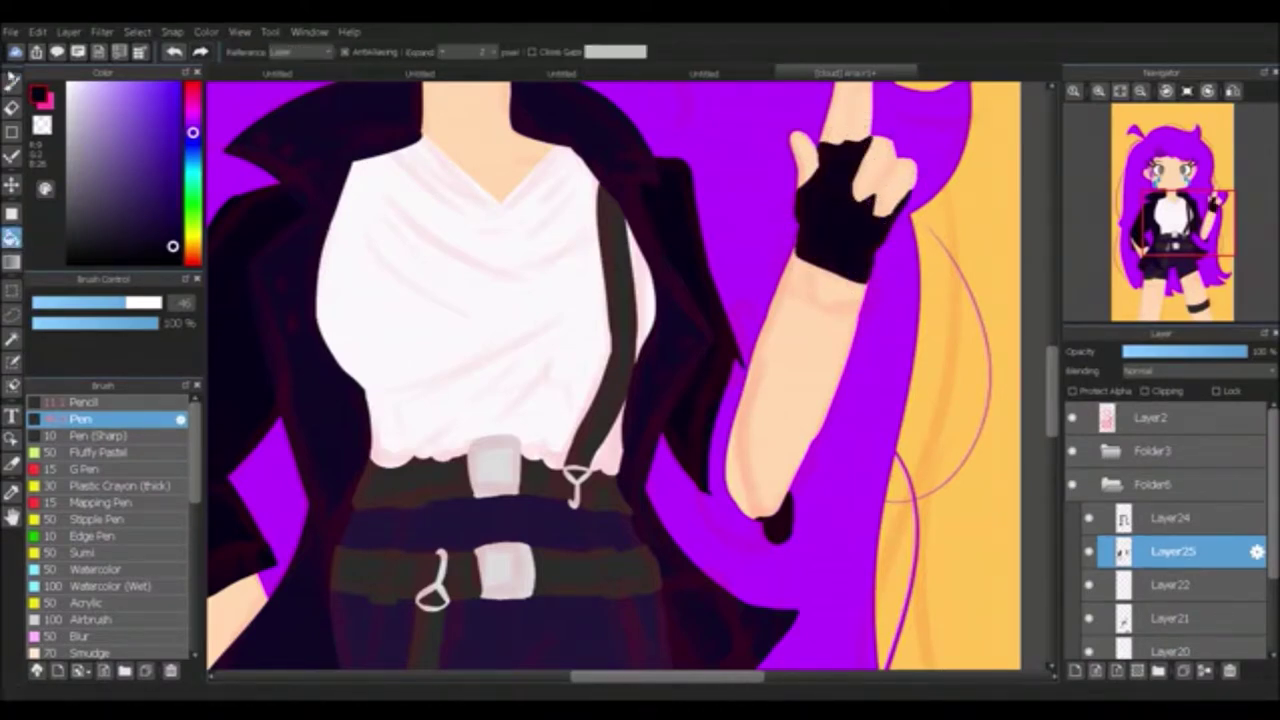
pyautogui.press('b')
pyautogui.press('e')
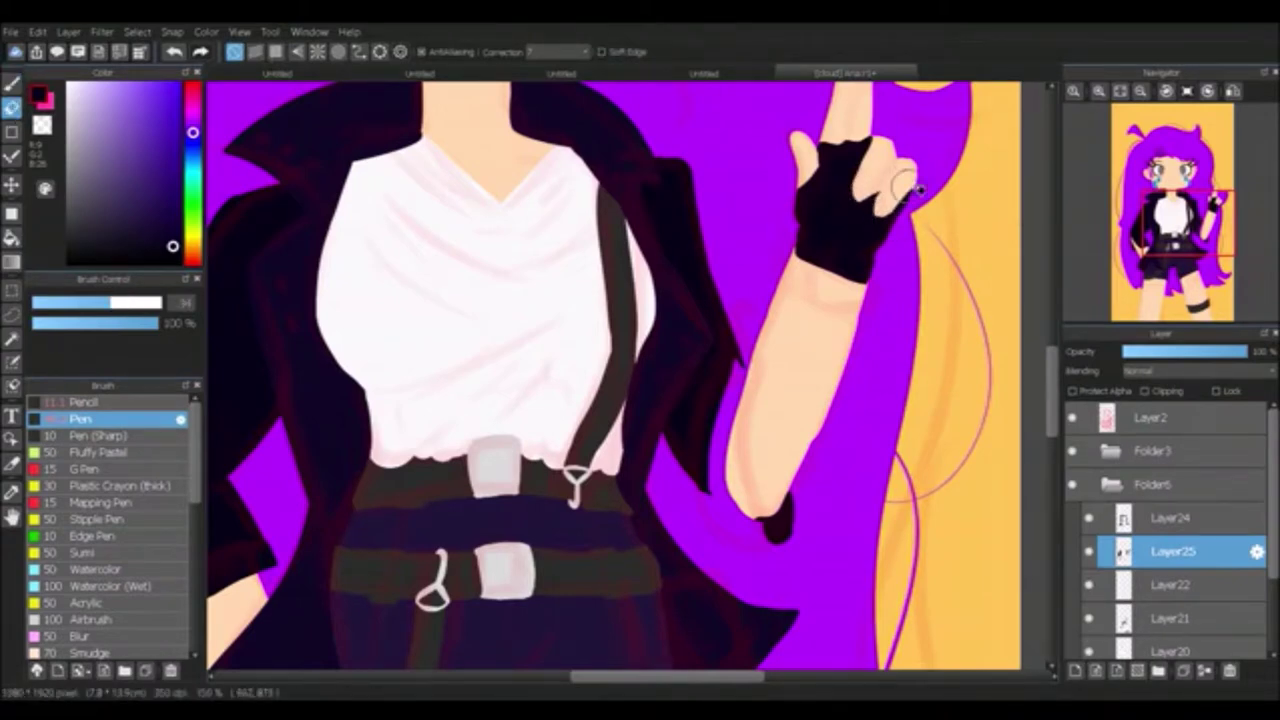
# Step: Hide the sketch and outline the raised arm's folded sleeve around the elbow in navy on Layer24
pyautogui.click(1170, 518)
pyautogui.press('b')
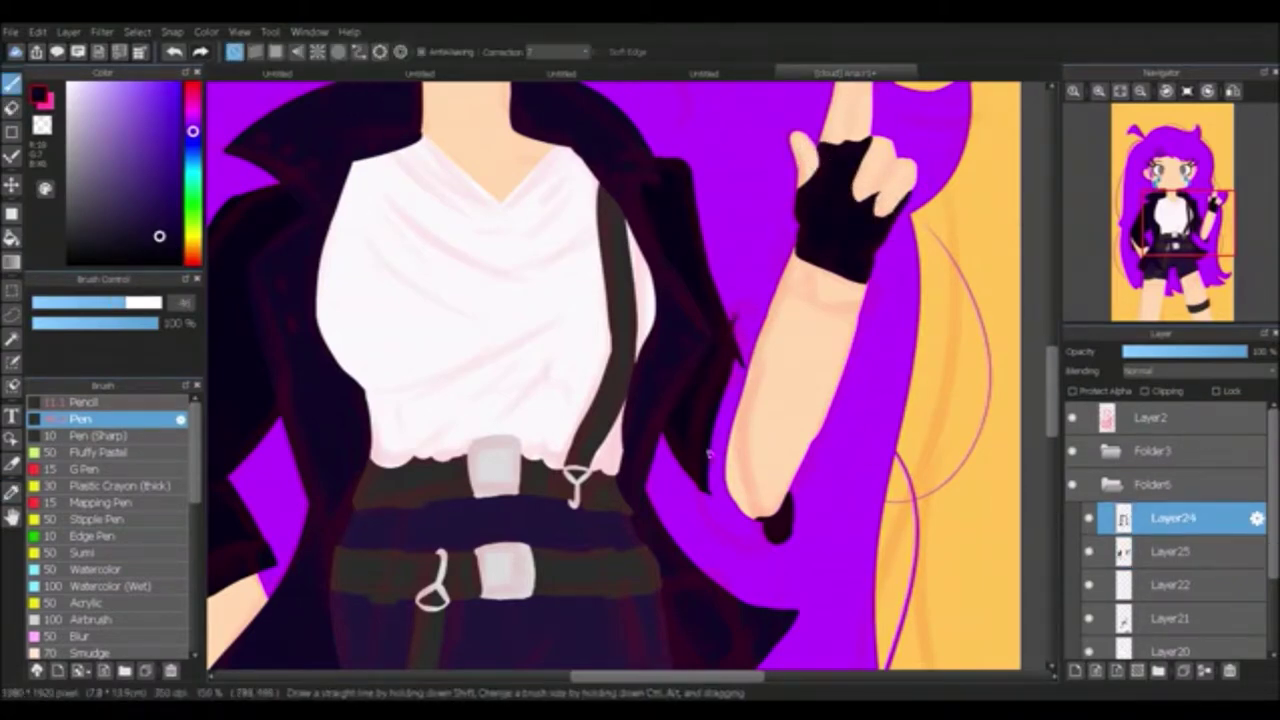
pyautogui.moveTo(716, 448); pyautogui.dragTo(752, 540)
pyautogui.moveTo(736, 302); pyautogui.dragTo(780, 562)
pyautogui.hotkey('ctrl', 'z')
pyautogui.click(1072, 417)
pyautogui.scroll(3, 765, 515)
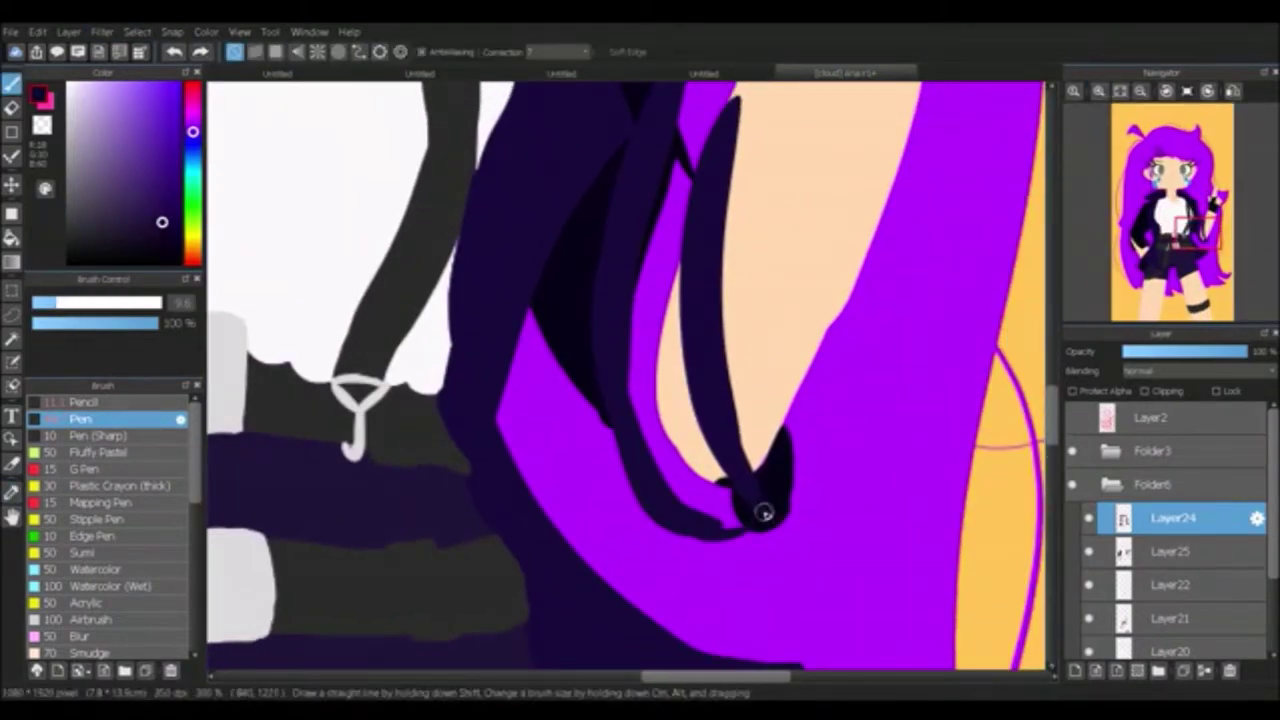
# Step: Close the folded sleeve's upper edge against the forearm, fill it with navy and paint its dark inner opening on Layer25
pyautogui.scroll(5, 530, 430)
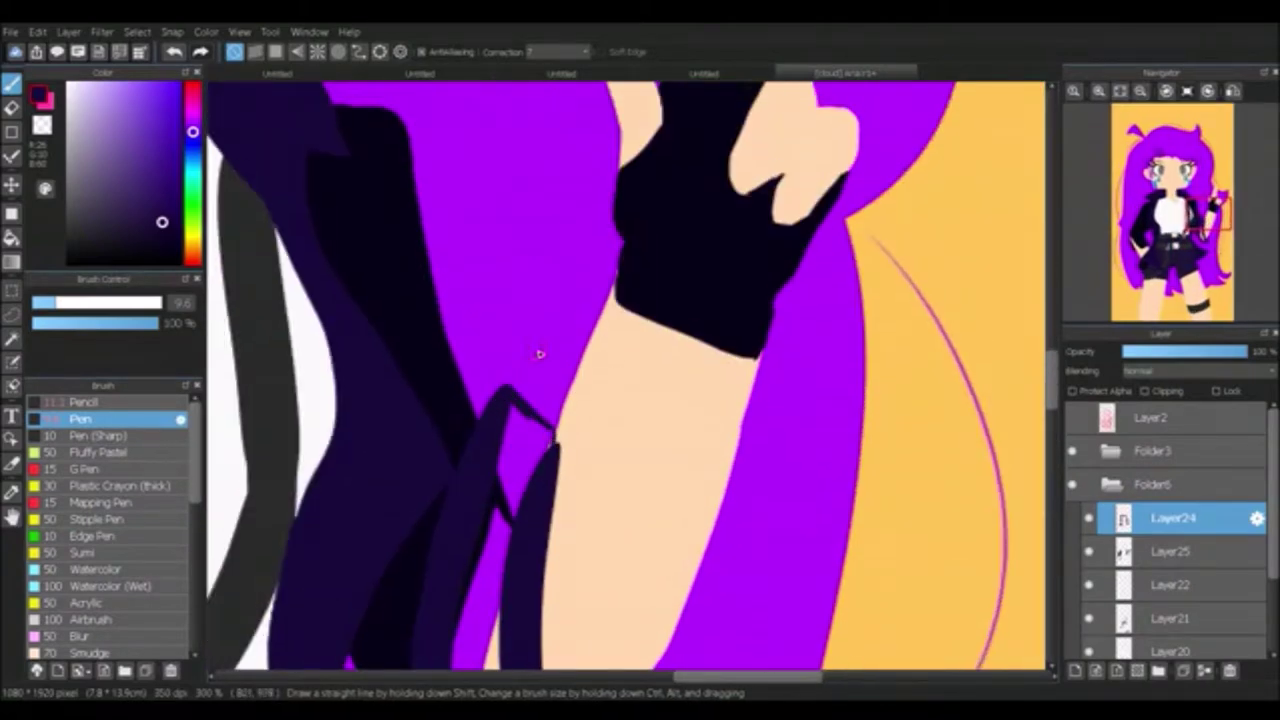
pyautogui.moveTo(571, 408); pyautogui.dragTo(540, 600)
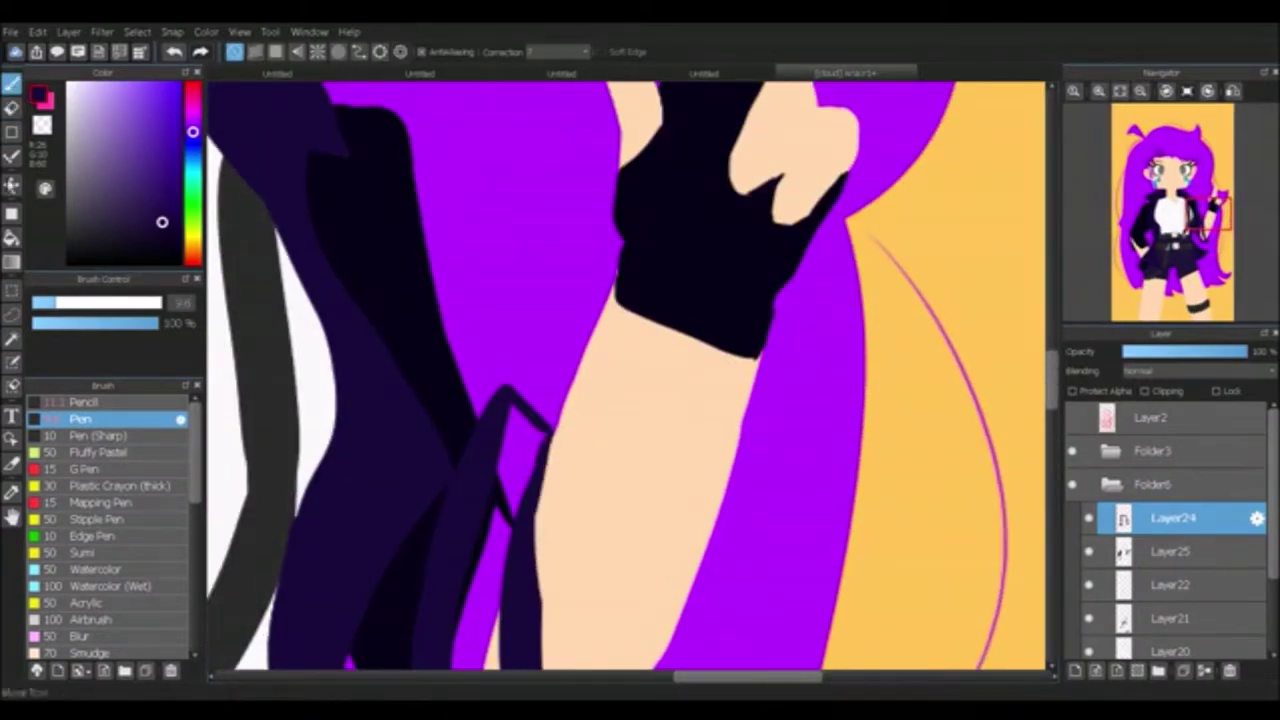
pyautogui.moveTo(505, 640); pyautogui.dragTo(530, 400)
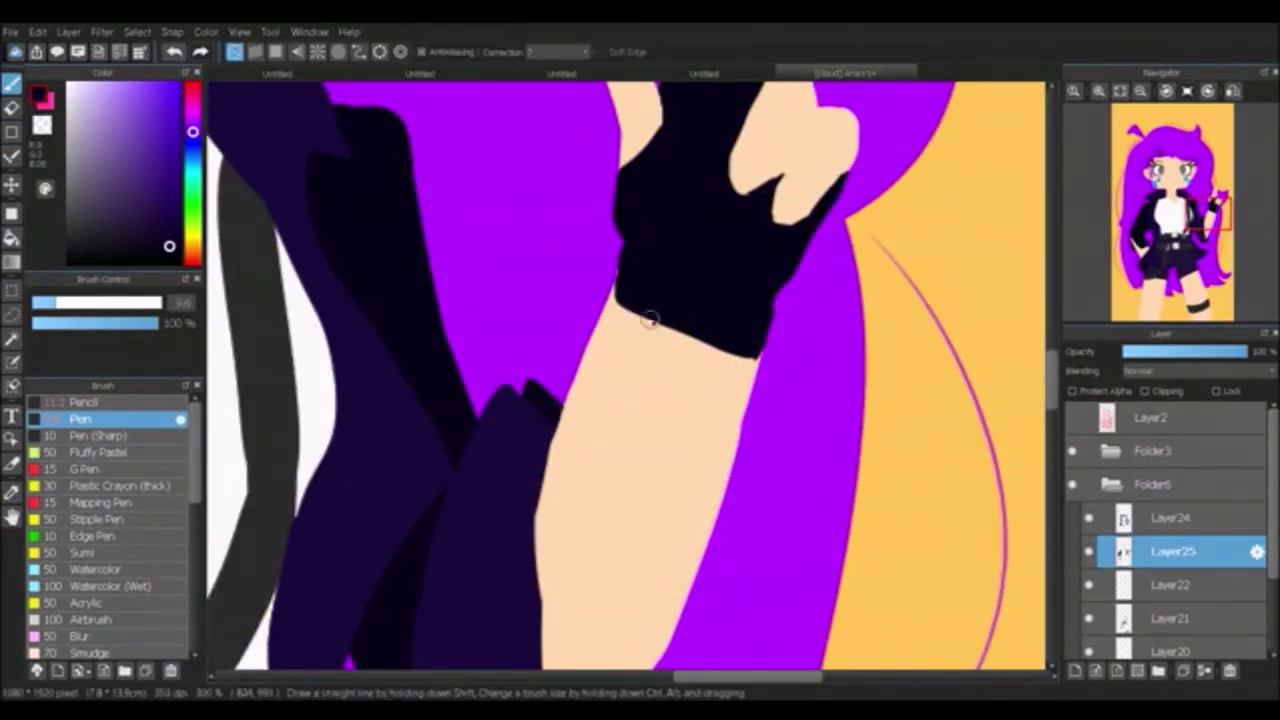
# Step: Erase the excess skin on Layer19 along the raised forearm and elbow's outer edge
pyautogui.scroll(-5, 648, 318)
pyautogui.scroll(-3, 1170, 550)
pyautogui.click(1170, 608)
pyautogui.press('e')
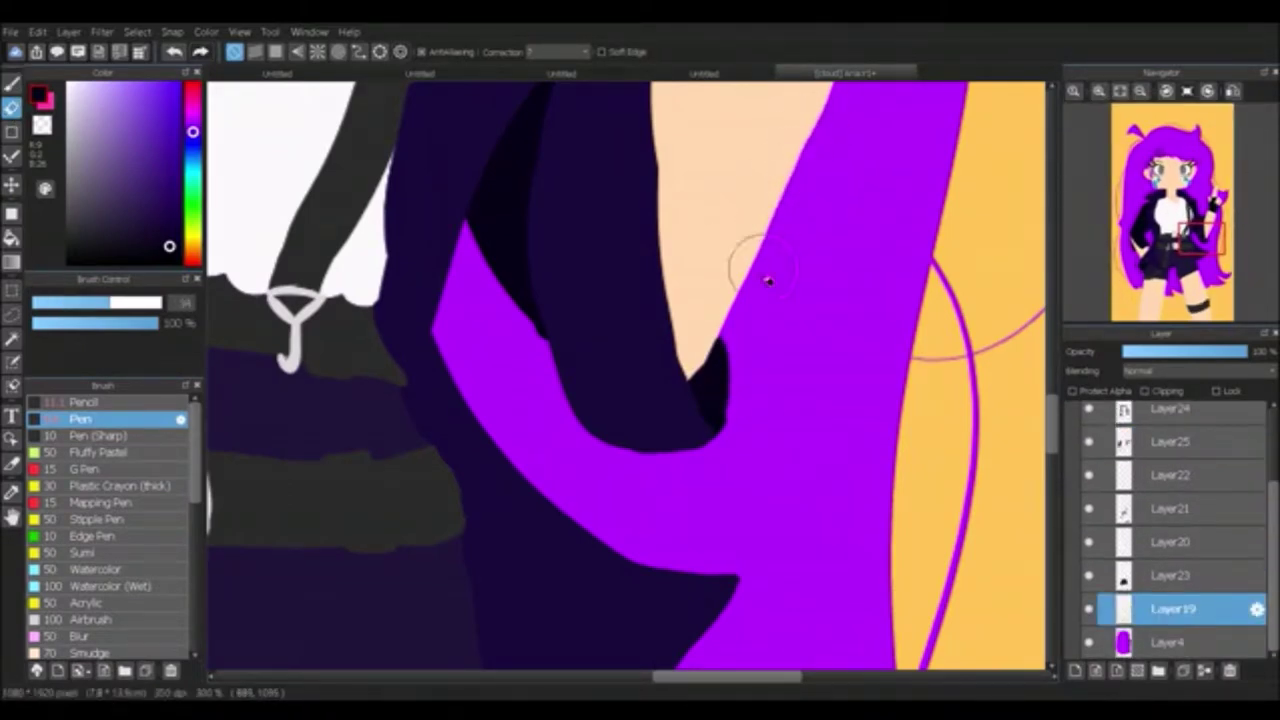
pyautogui.scroll(5, 768, 281)
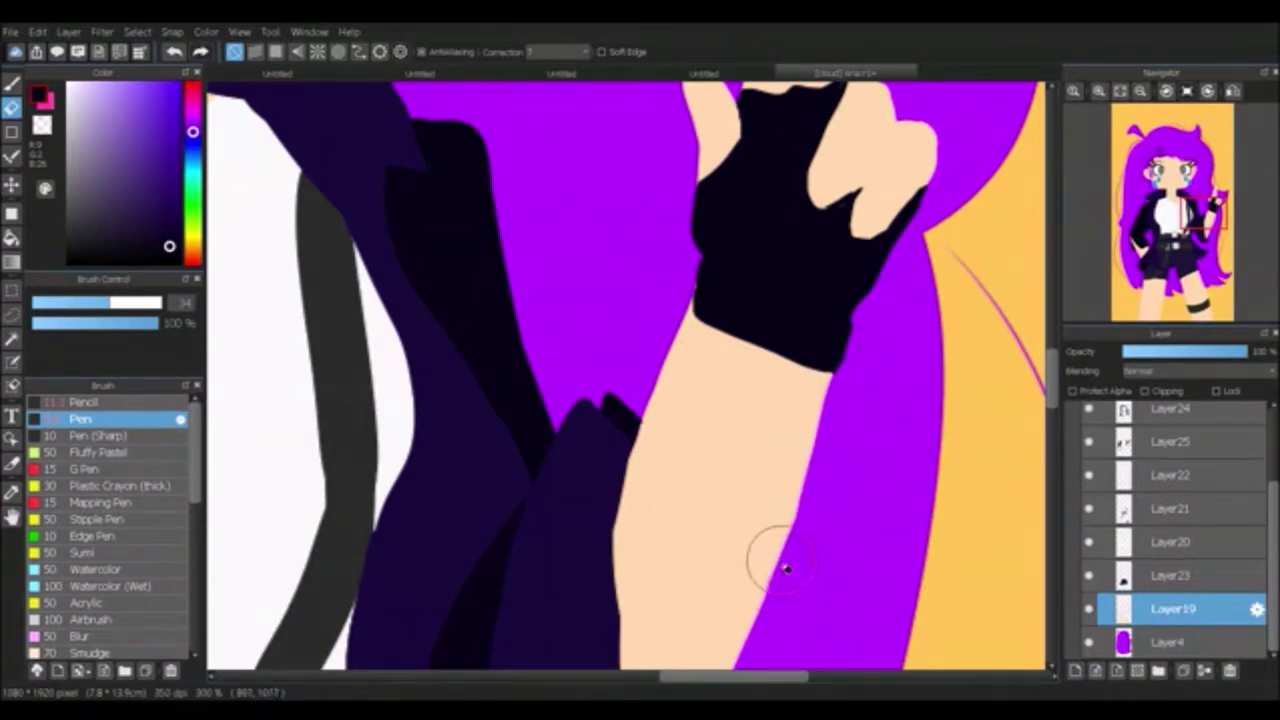
# Step: Show the sketch again, outline the glove's wrist cuff on Layer24 and fill it with navy
pyautogui.scroll(-3, 796, 545)
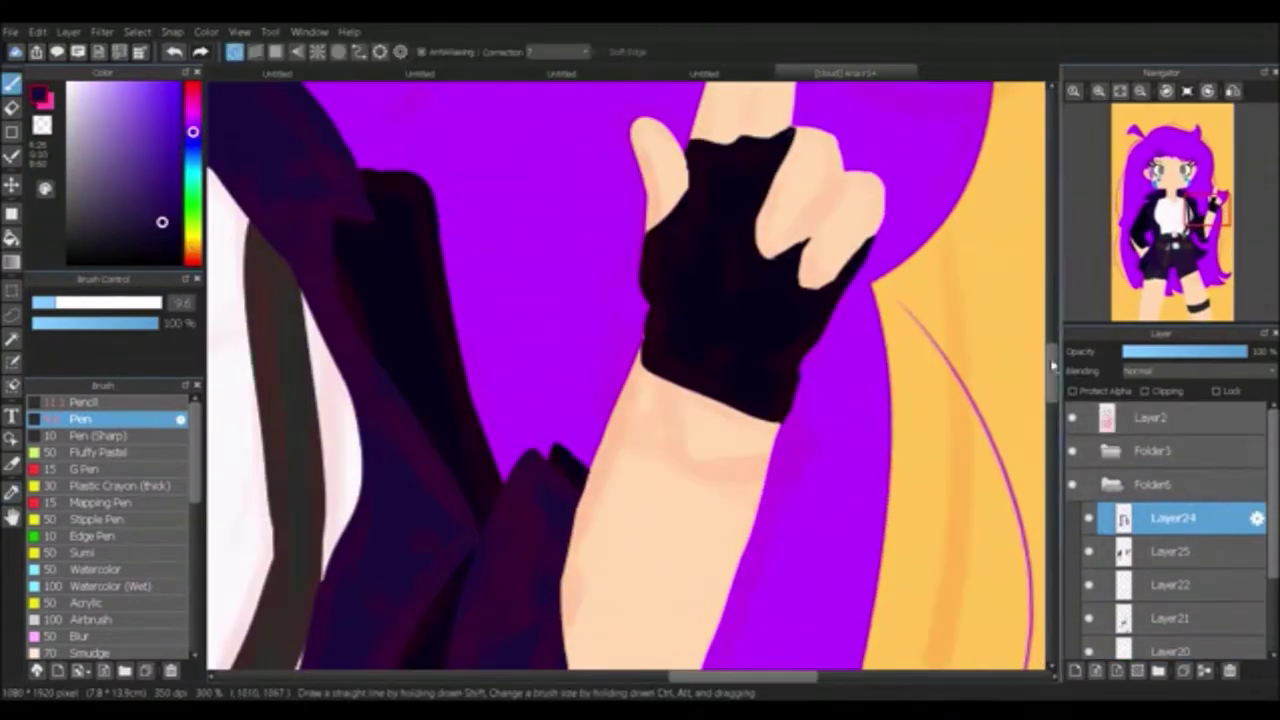
pyautogui.moveTo(614, 305); pyautogui.dragTo(598, 412)
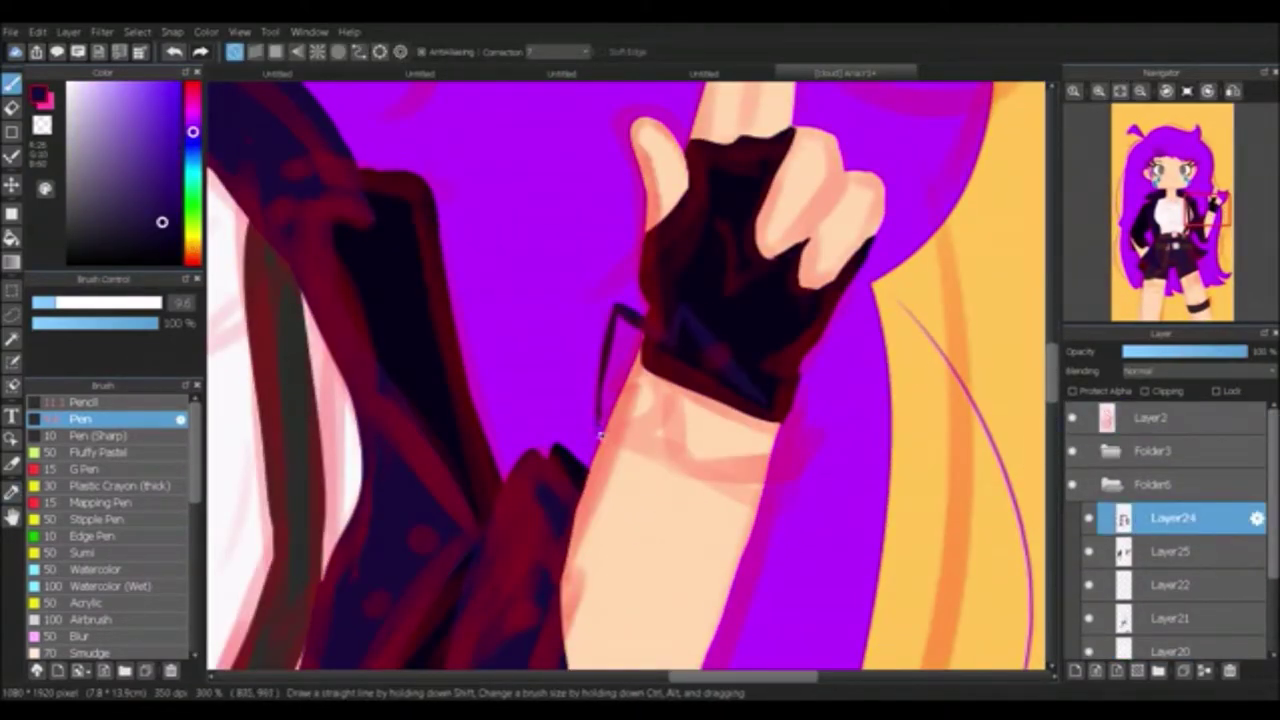
pyautogui.moveTo(604, 412); pyautogui.dragTo(772, 495)
pyautogui.press('g')
pyautogui.click(654, 429)
# Step: On a new layer above the skin, draw near-black garter bands and connecting straps on both thighs within the skin selection
pyautogui.scroll(-5, 654, 429)
pyautogui.hotkey('ctrl', 'shift', 'n')
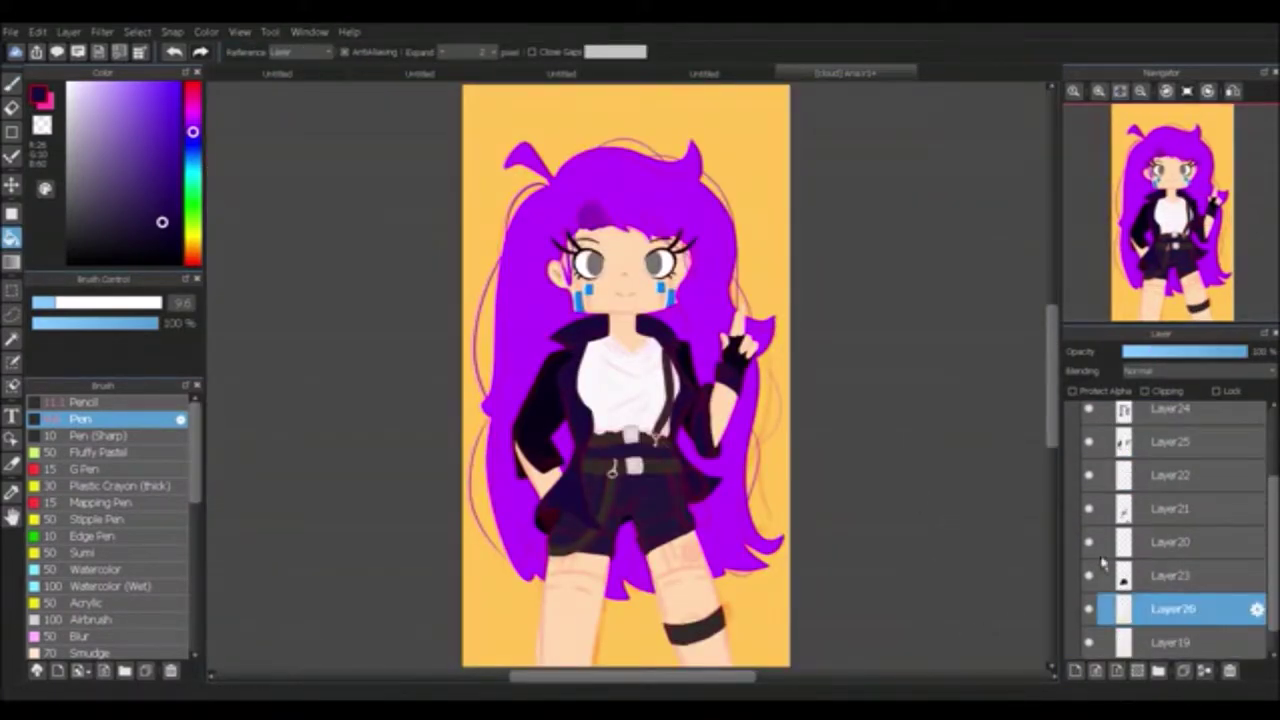
pyautogui.press('b')
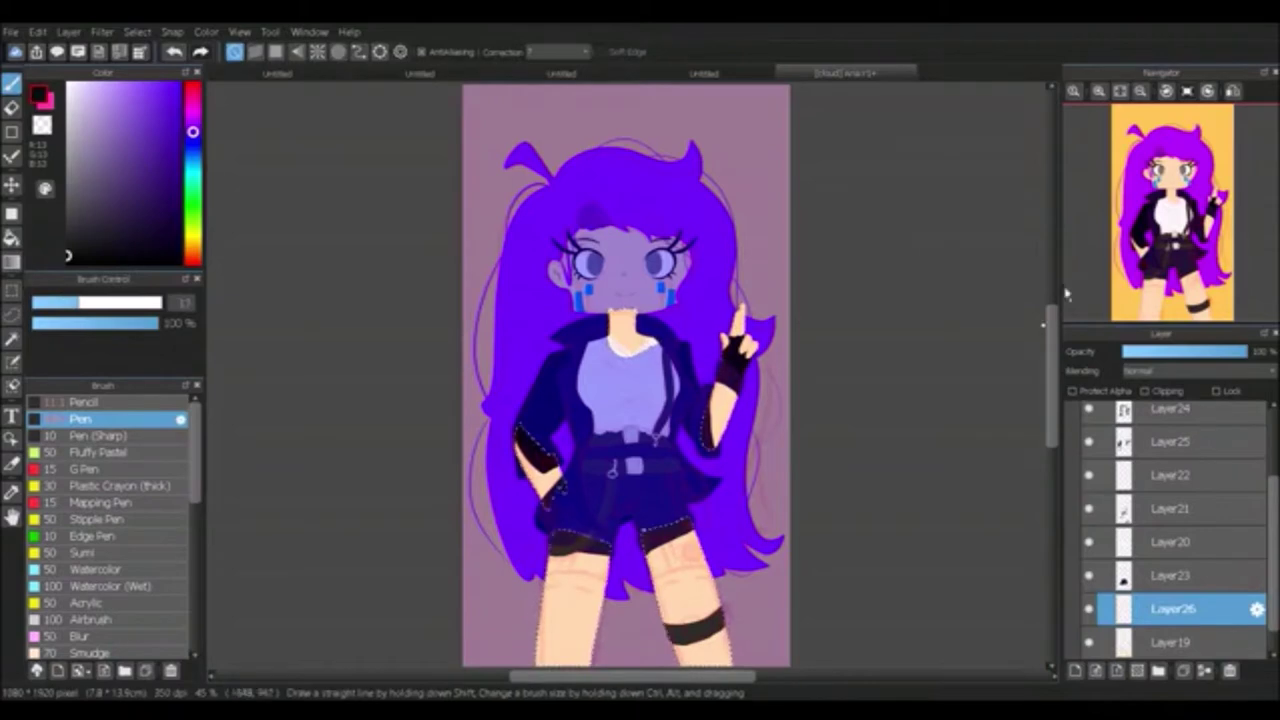
pyautogui.scroll(5, 865, 394)
pyautogui.scroll(-5, 613, 338)
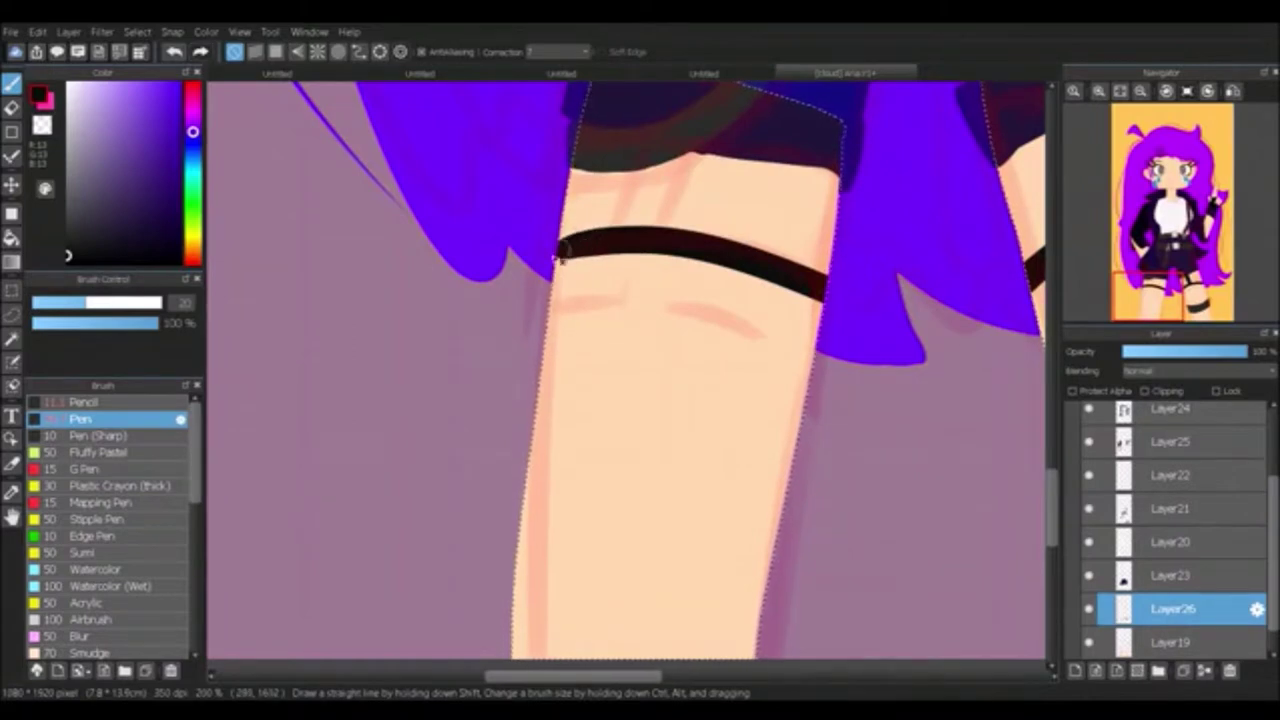
# Step: Exclude the upper thighs from the skin selection and place a scaled-down fishnet pattern in it on a new layer
pyautogui.press('m')
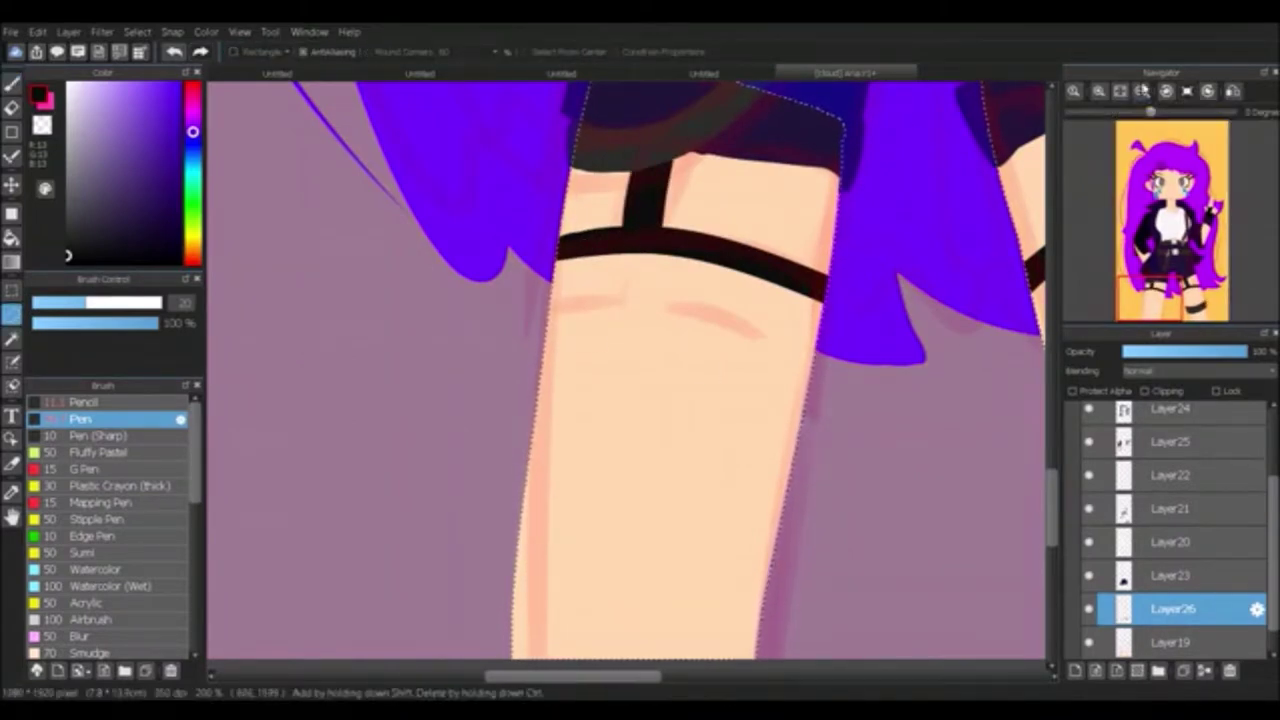
pyautogui.hotkey('ctrl', '-')
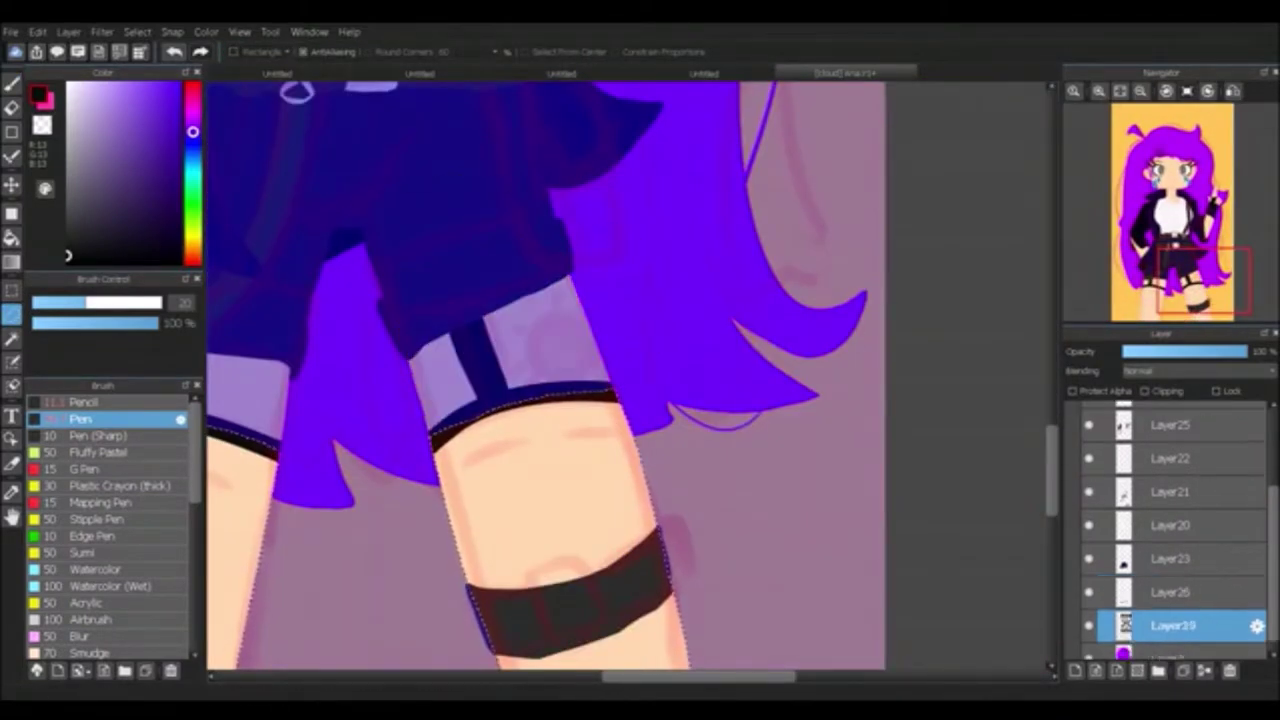
pyautogui.hotkey('ctrl', 'shift', 'n')
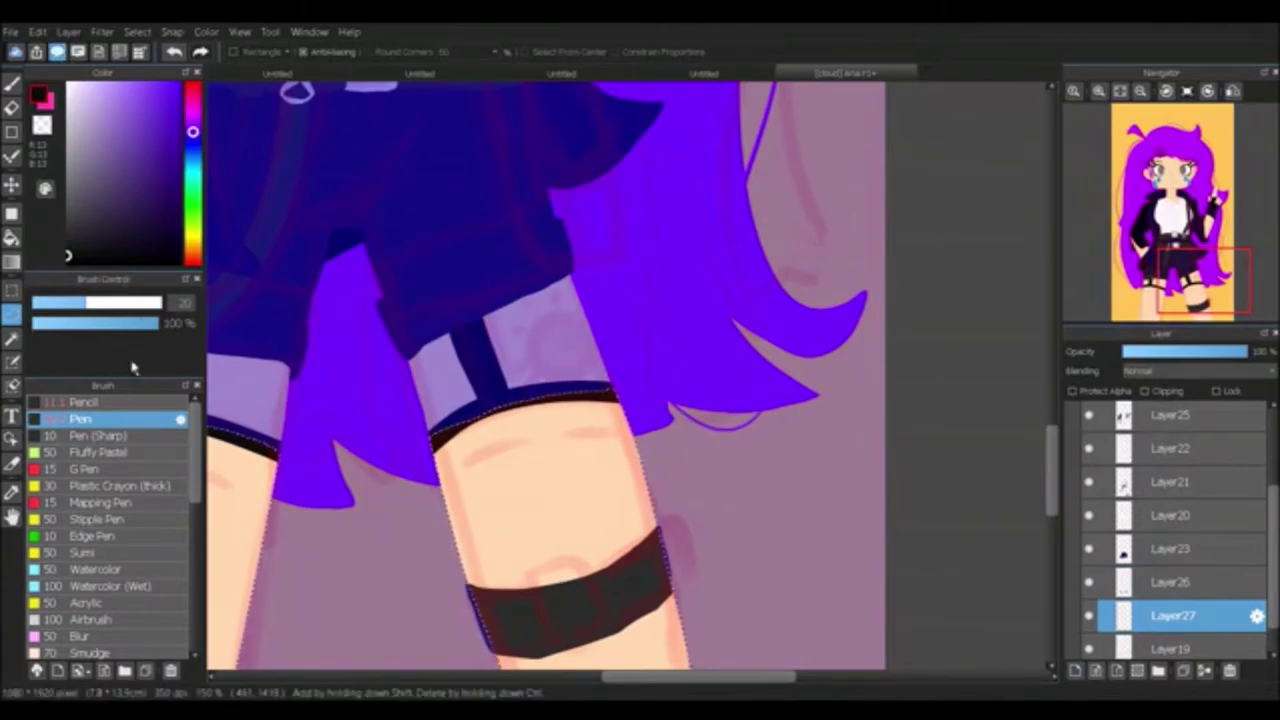
pyautogui.moveTo(470, 667); pyautogui.dragTo(491, 667)
pyautogui.press('Return')
pyautogui.scroll(-2, 413, 335)
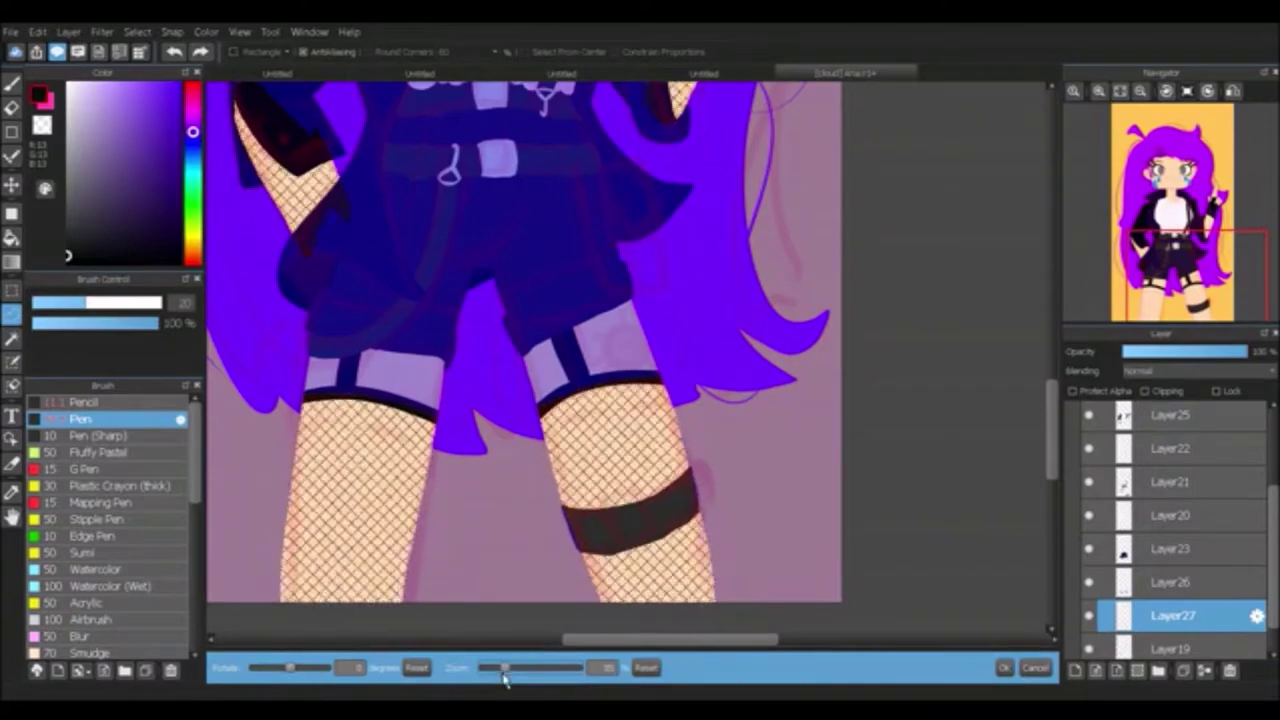
pyautogui.click(986, 674)
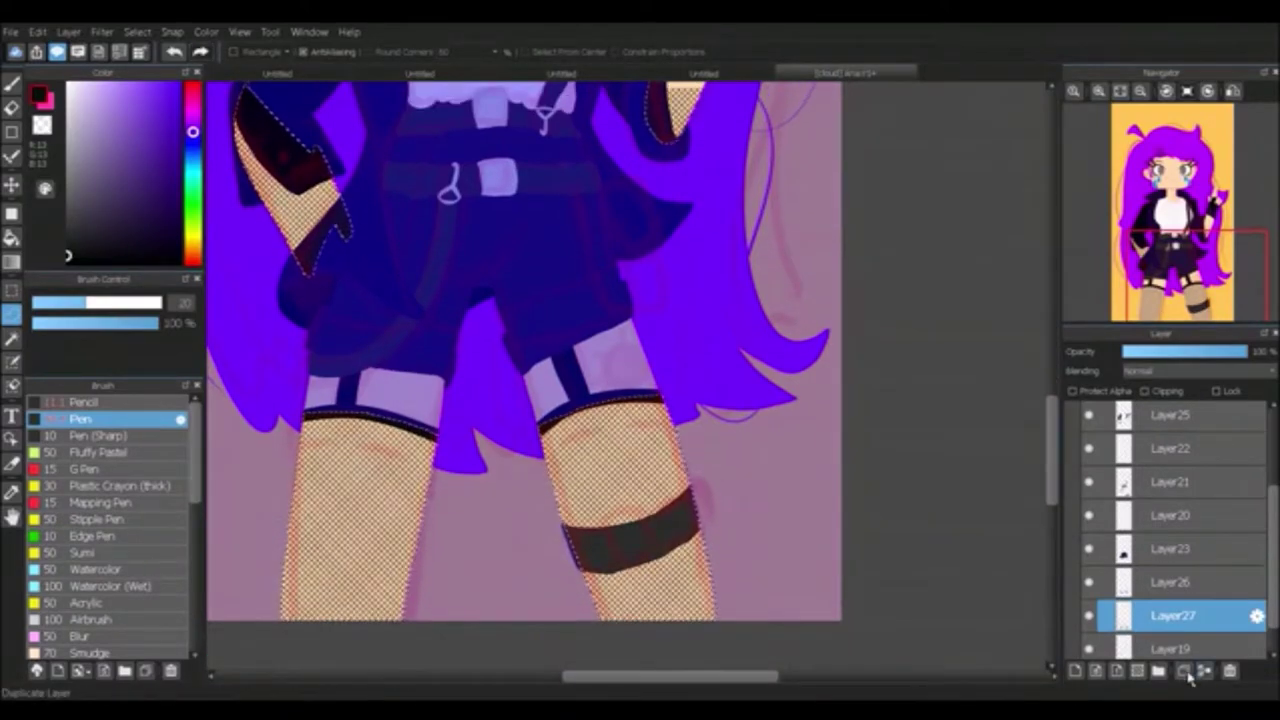
# Step: Duplicate the fishnet layer and merge the copies, deselect, and remove the fishnet from both arms
pyautogui.click(1205, 670)
pyautogui.hotkey('ctrl', 'd')
pyautogui.scroll(-2, 678, 508)
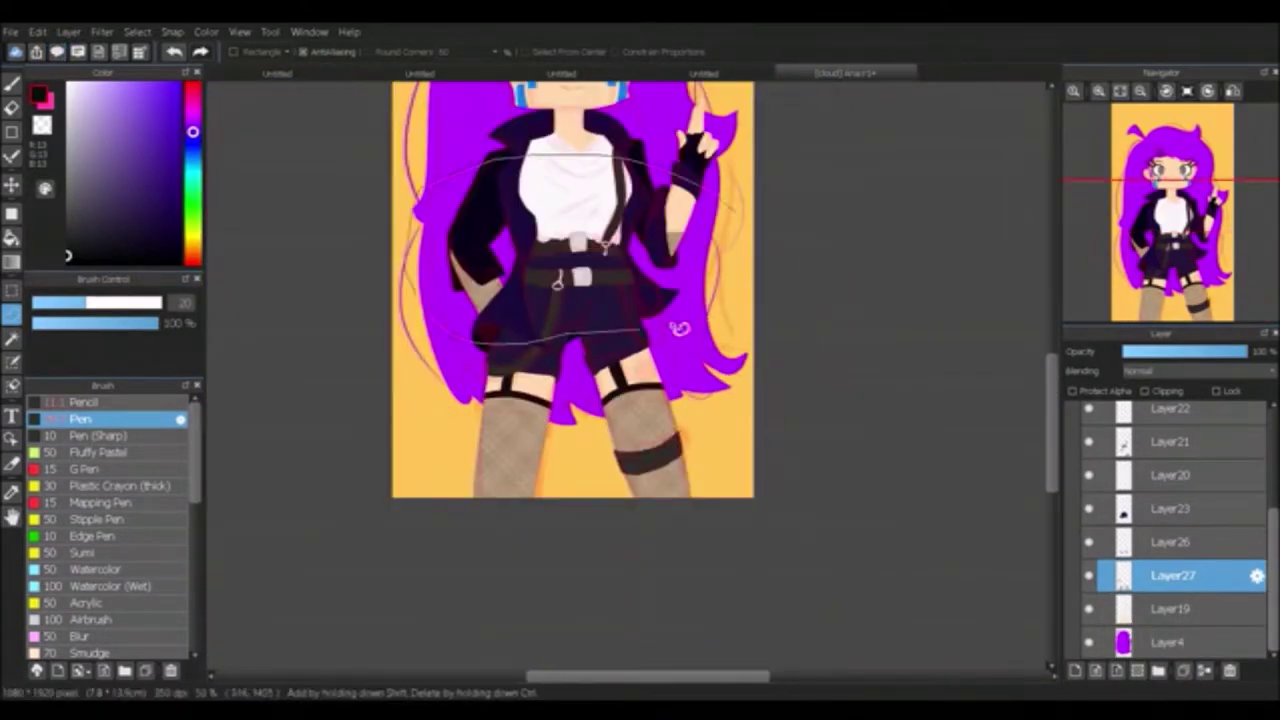
pyautogui.scroll(1, 814, 443)
# Step: On a new layer above the fishnet, fill the skin selection below the garter bands with black and lower the layer's opacity
pyautogui.hotkey('ctrl', 'shift', 'n')
pyautogui.click(1165, 642)
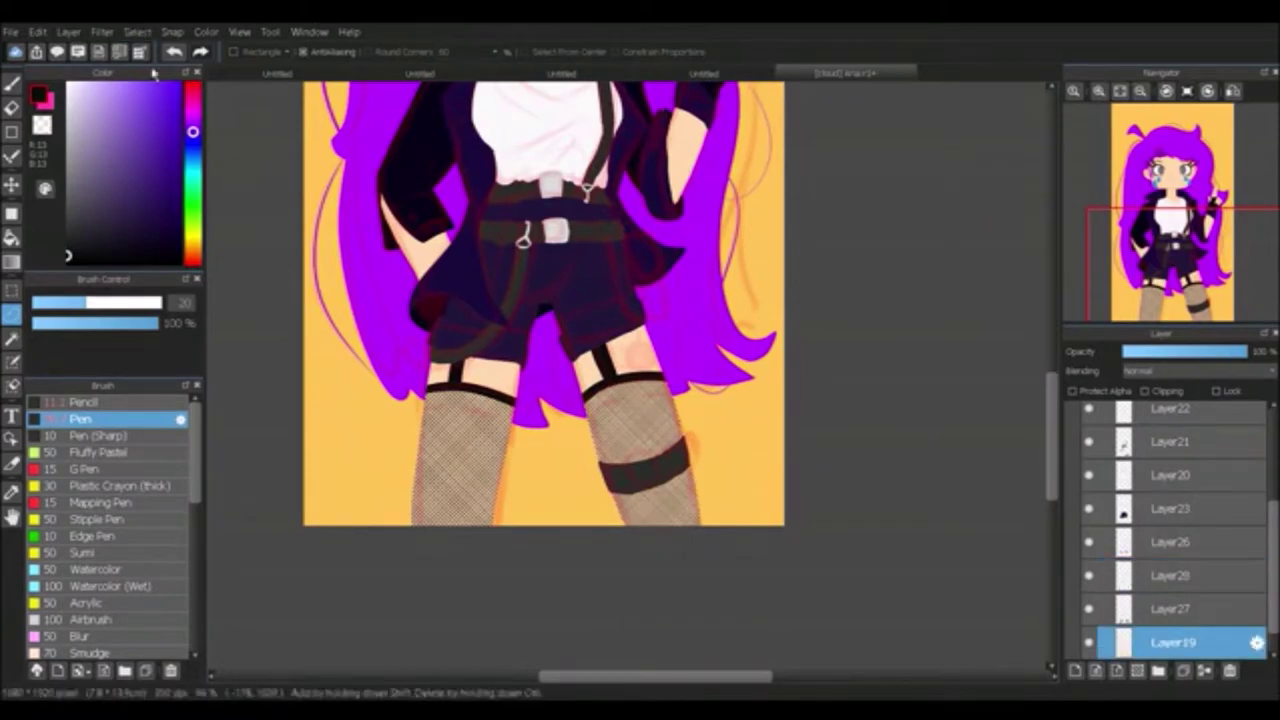
pyautogui.keyDown('ctrl'); pyautogui.click(1160, 643); pyautogui.keyUp('ctrl')
pyautogui.click(1170, 575)
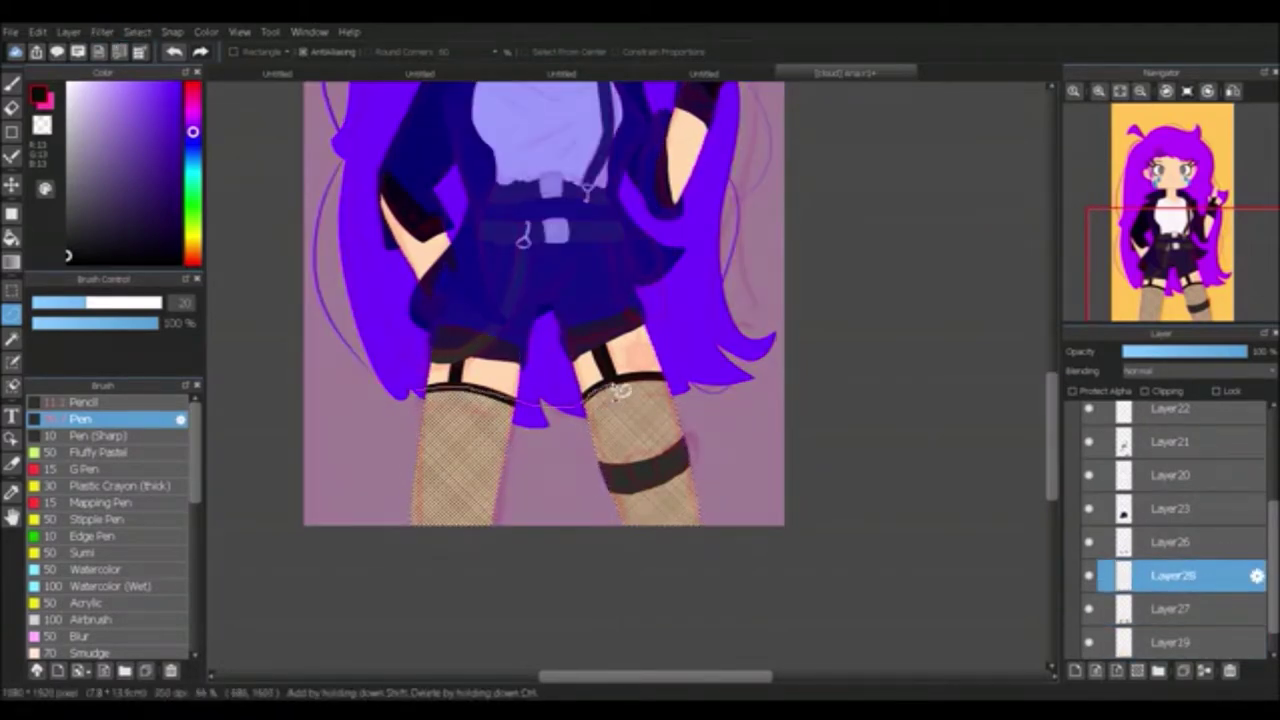
pyautogui.scroll(-2, 790, 300)
pyautogui.scroll(2, 931, 357)
pyautogui.press('g')
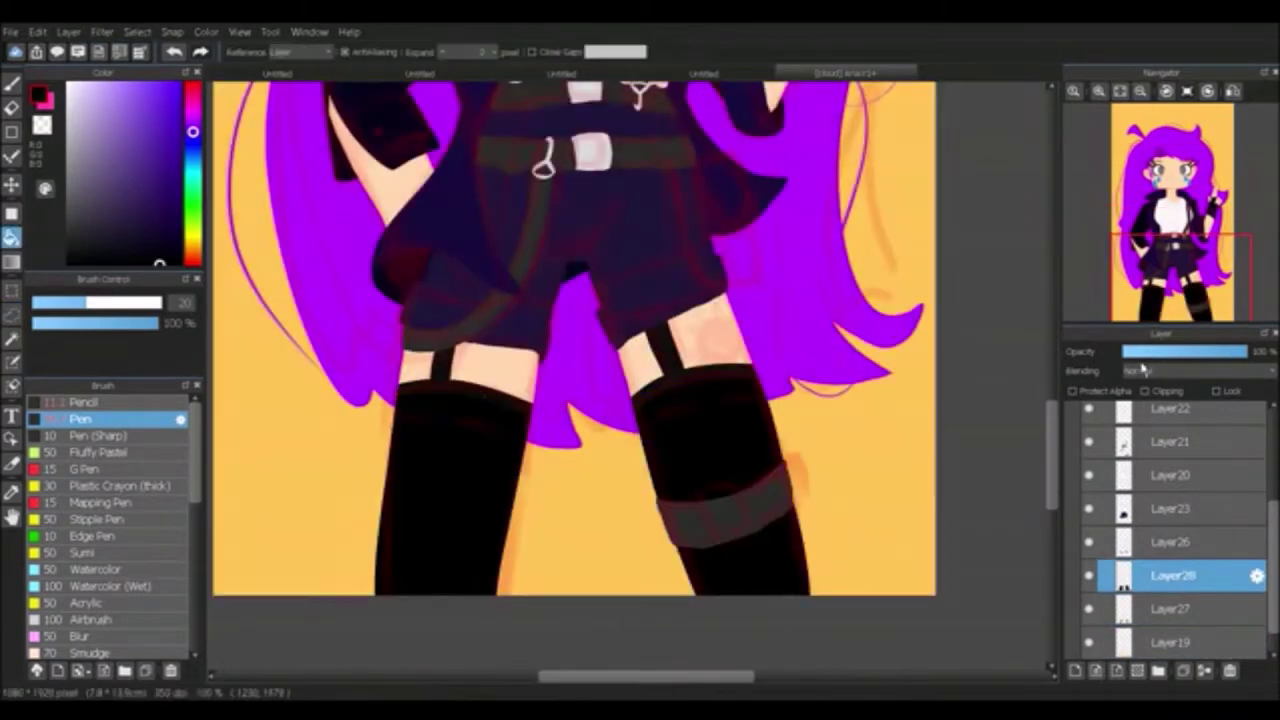
# Step: Pick the belt buckle's light grey and paint a square buckle on the leg strap on Layer22
pyautogui.scroll(3, 1170, 500)
pyautogui.click(1172, 584)
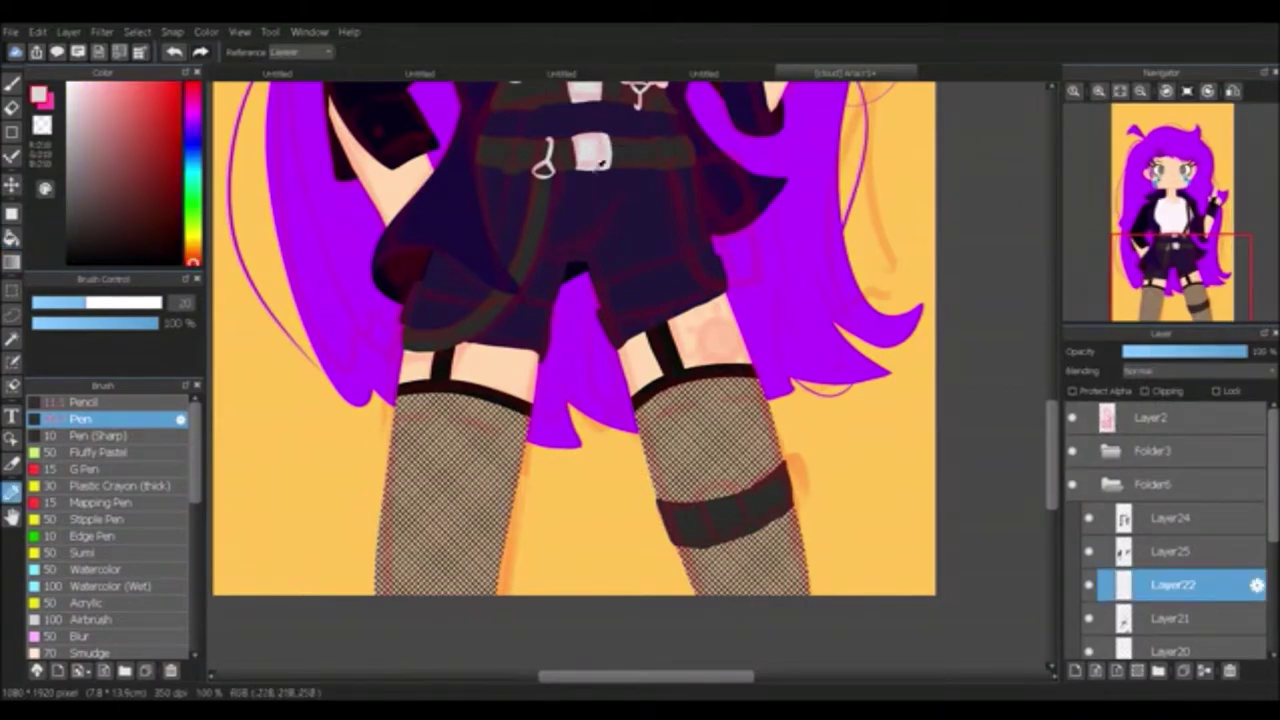
pyautogui.press('b')
pyautogui.moveTo(708, 500); pyautogui.dragTo(724, 543)
pyautogui.scroll(2, 724, 543)
pyautogui.scroll(1, 830, 200)
pyautogui.moveTo(880, 265); pyautogui.dragTo(860, 148)
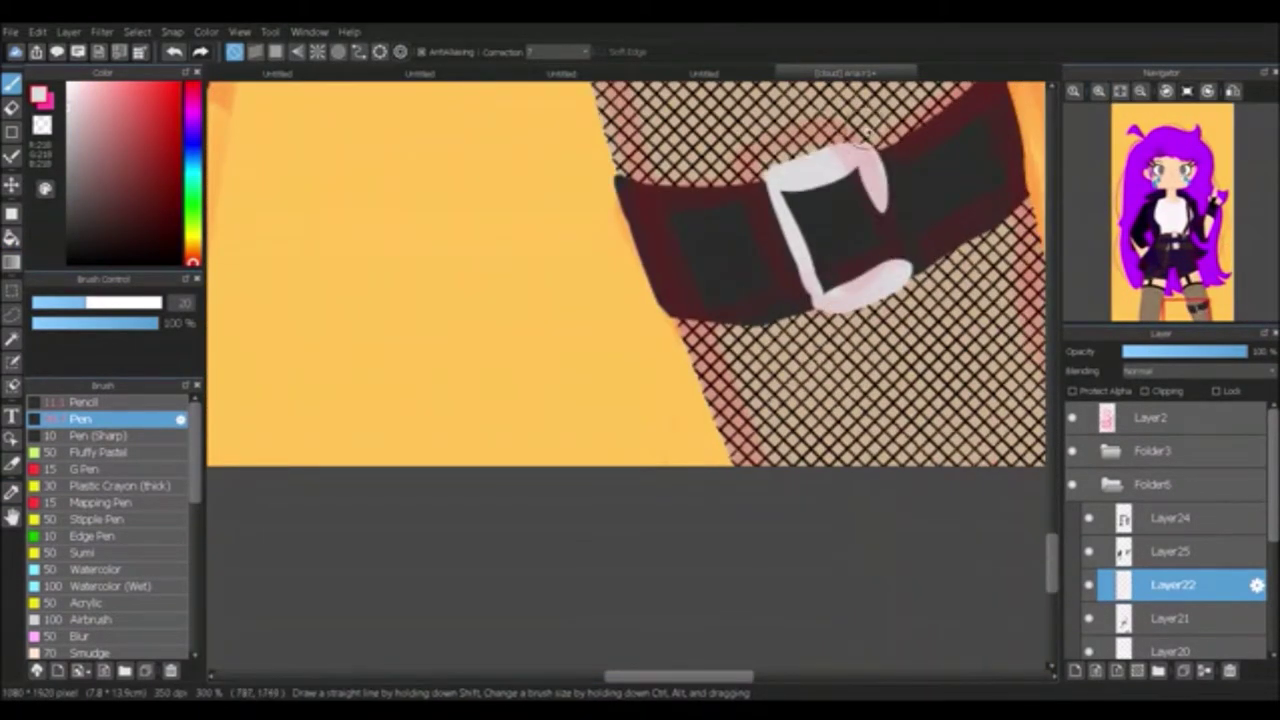
pyautogui.moveTo(785, 185); pyautogui.dragTo(826, 251)
pyautogui.moveTo(830, 295)
pyautogui.mouseDown()
pyautogui.moveTo(804, 210)
pyautogui.moveTo(873, 200)
pyautogui.mouseUp()
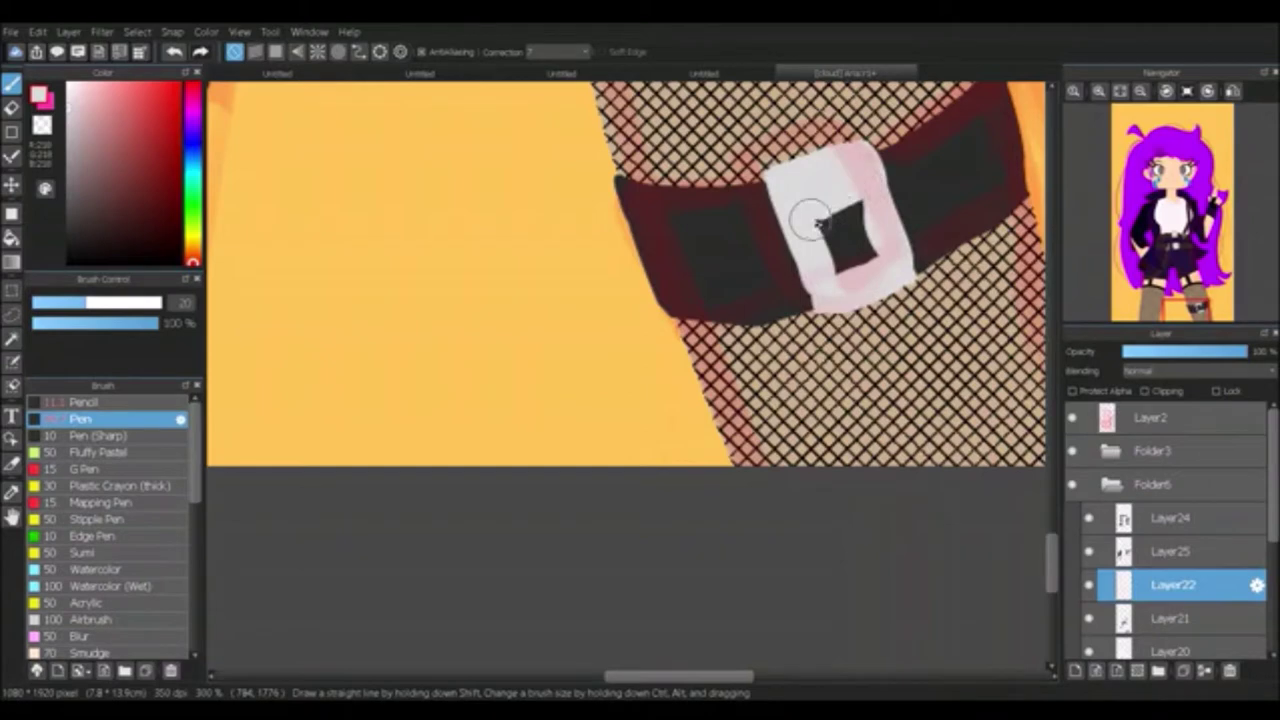
# Step: Try painting a dark grey rounded pouch on the hip, outlined and filled on a new layer above the belts
pyautogui.hotkey('ctrl', '0')
pyautogui.scroll(-1, 1180, 500)
pyautogui.hotkey('ctrl', 'shift', 'n')
pyautogui.scroll(5, 614, 357)
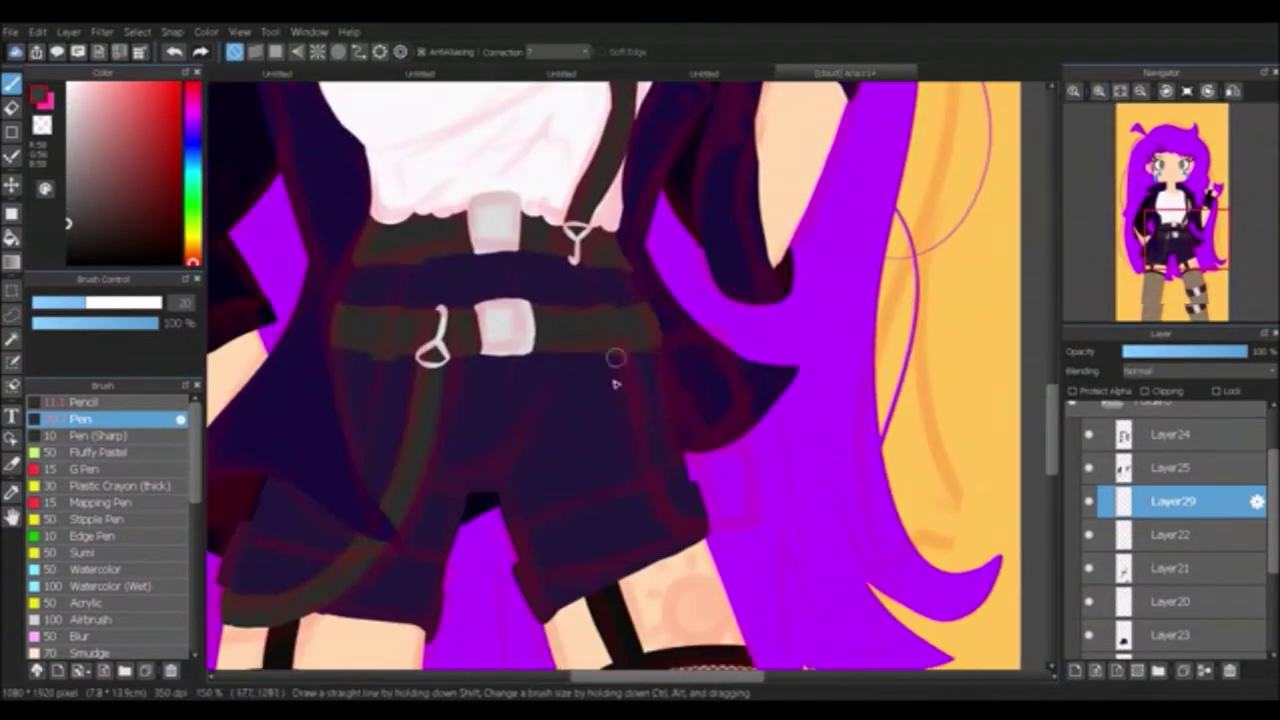
pyautogui.hotkey('ctrl', 'shift', 'n')
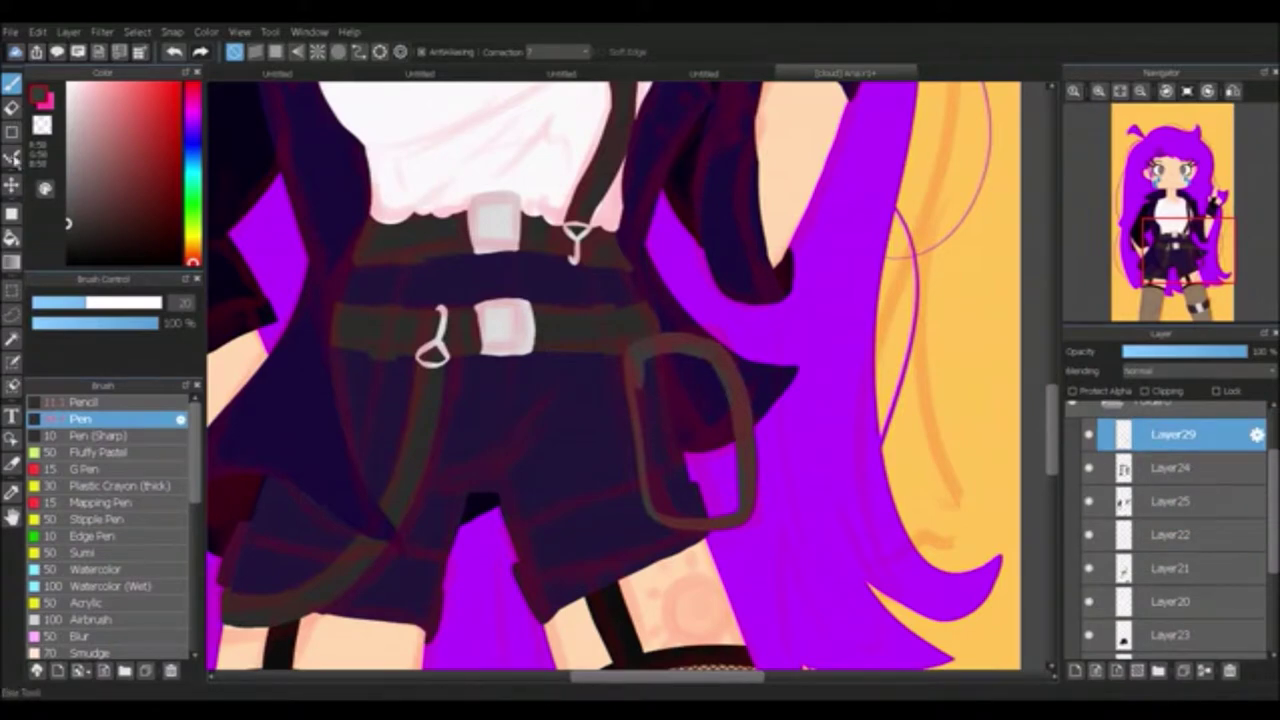
pyautogui.click(685, 430)
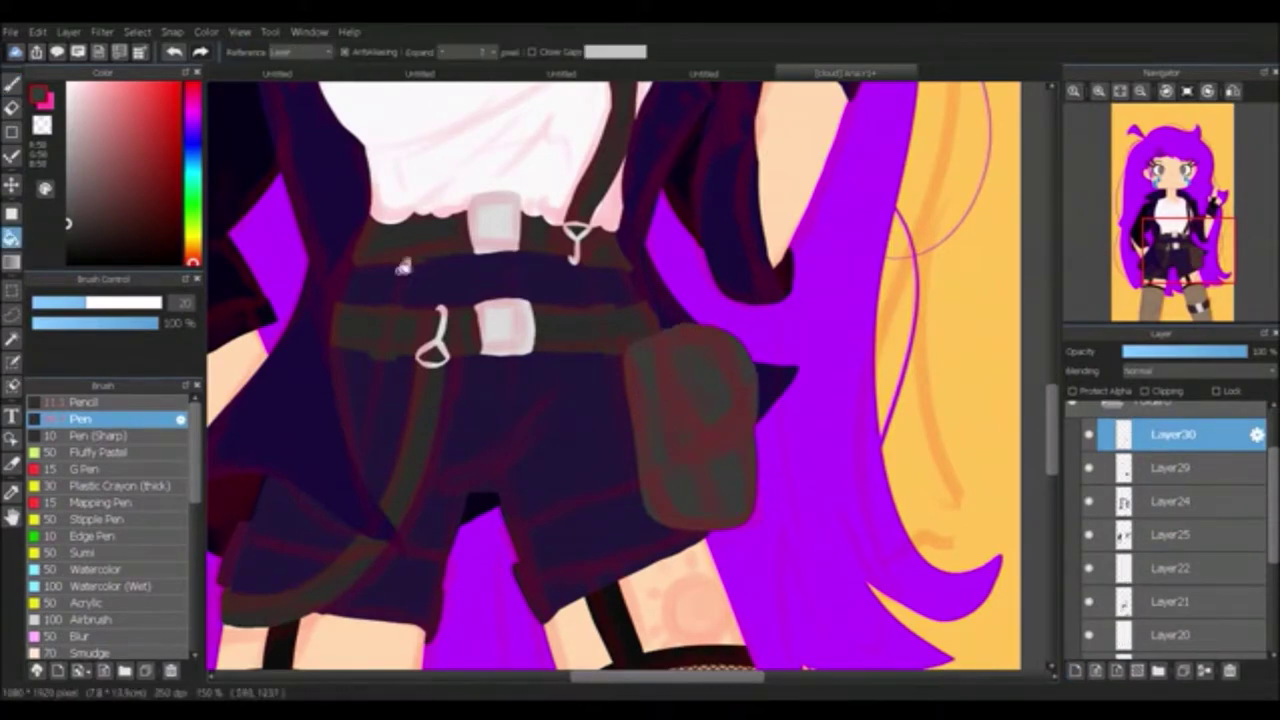
# Step: Undo the hip pouch together with its added layers
pyautogui.scroll(2, 1180, 500)
pyautogui.hotkey('ctrl', '0')
pyautogui.hotkey('ctrl', 'z')
pyautogui.hotkey('ctrl', 'z')
pyautogui.press('e')
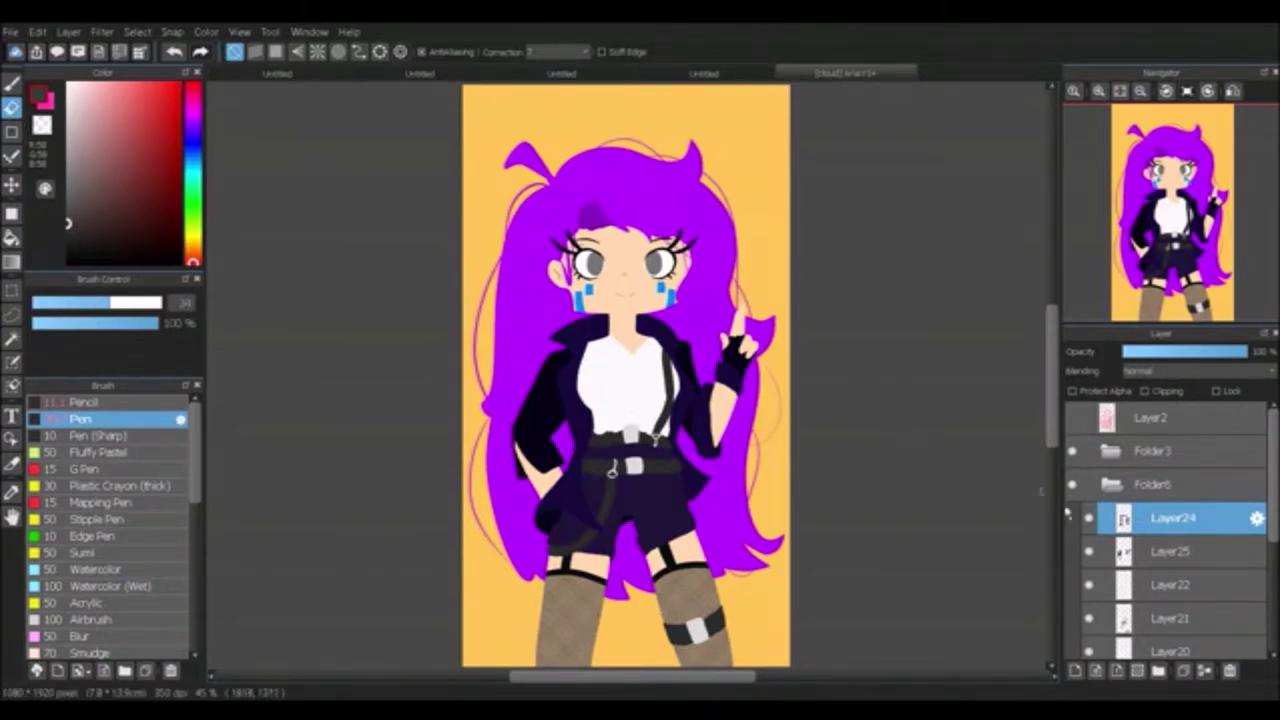
# Step: Add a new layer clipped to the hair layer Layer4 in Folder3 and set the Pen colour to black
pyautogui.scroll(-1, 1066, 512)
pyautogui.click(1170, 502)
pyautogui.scroll(2, 762, 418)
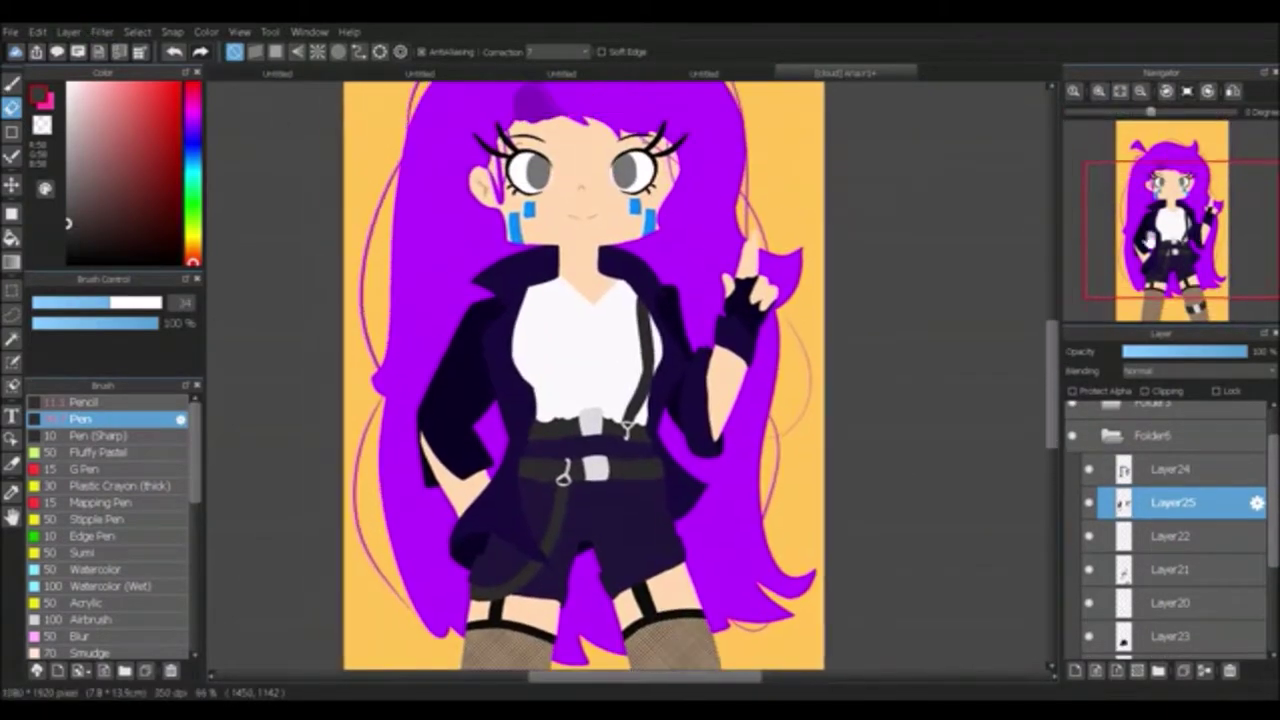
pyautogui.scroll(3, 1105, 560)
pyautogui.click(1155, 451)
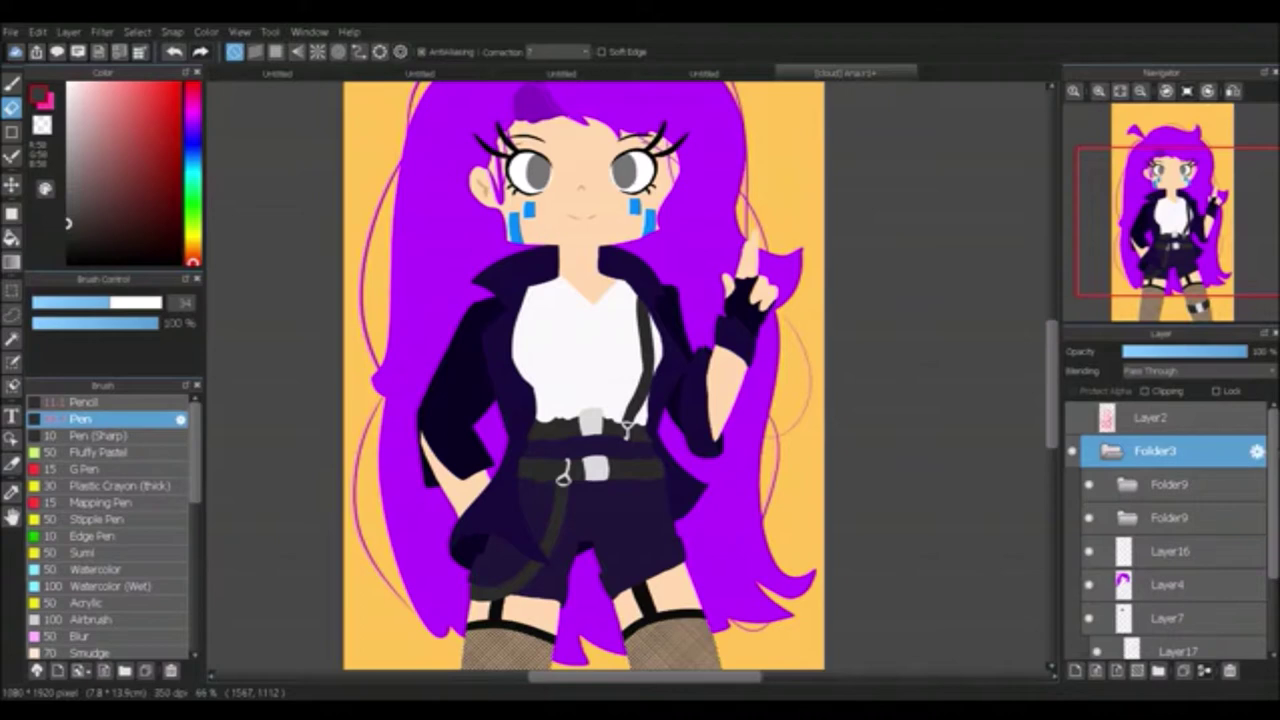
pyautogui.click(1167, 576)
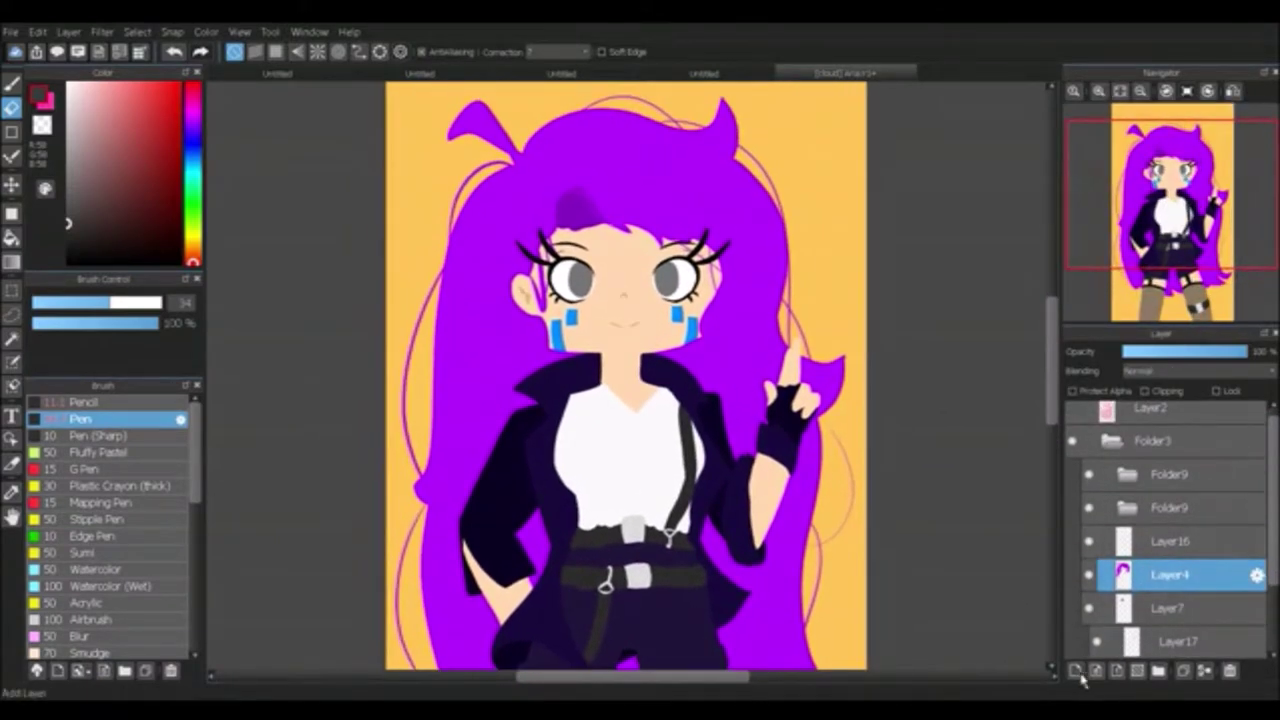
pyautogui.click(1078, 673)
pyautogui.scroll(3, 342, 331)
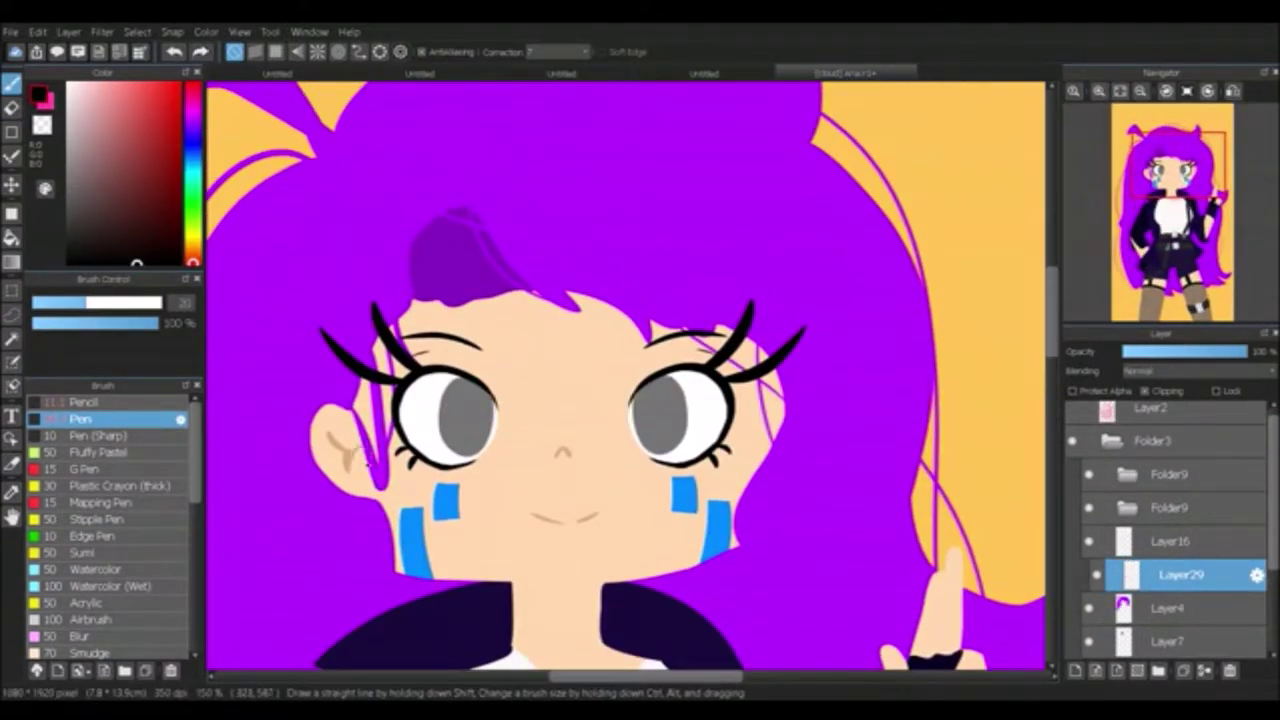
# Step: Lower the clipped layer's opacity to 13 % and draw strand shading lines across the fringe, crown and side hair
pyautogui.click(1157, 351)
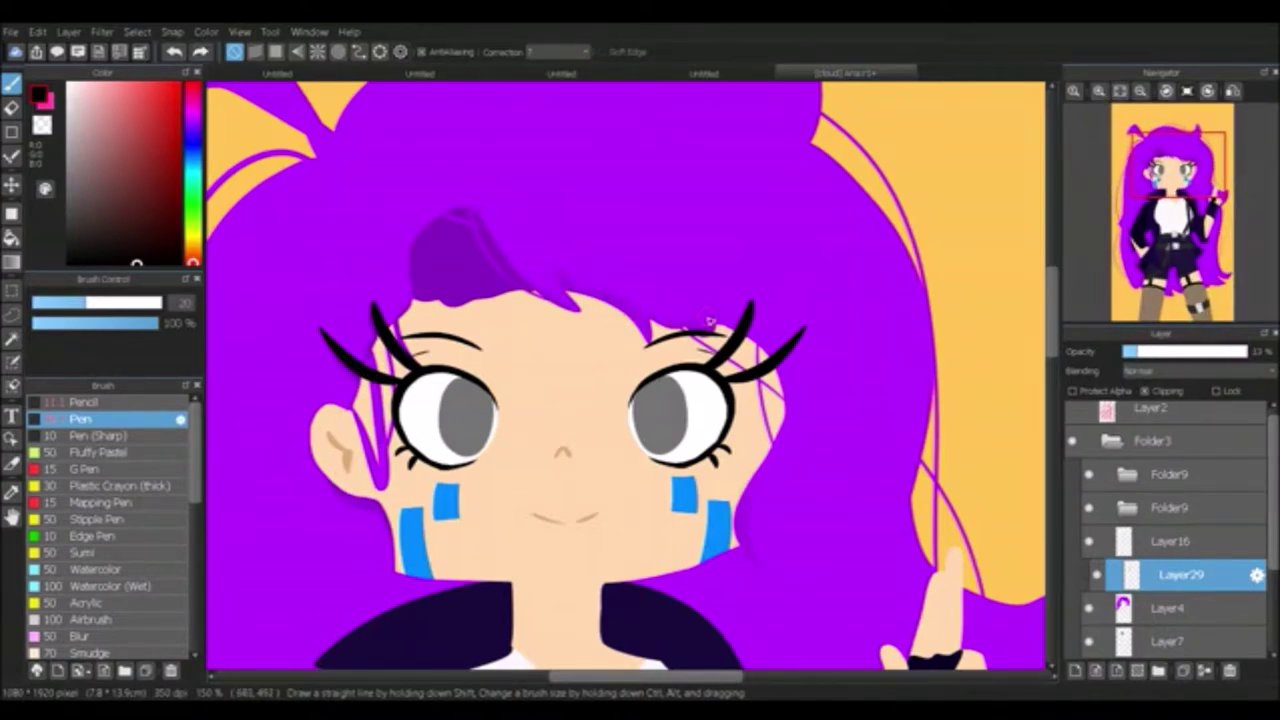
pyautogui.scroll(-5, 762, 476)
pyautogui.scroll(5, 366, 194)
pyautogui.hscroll(3, 366, 194)
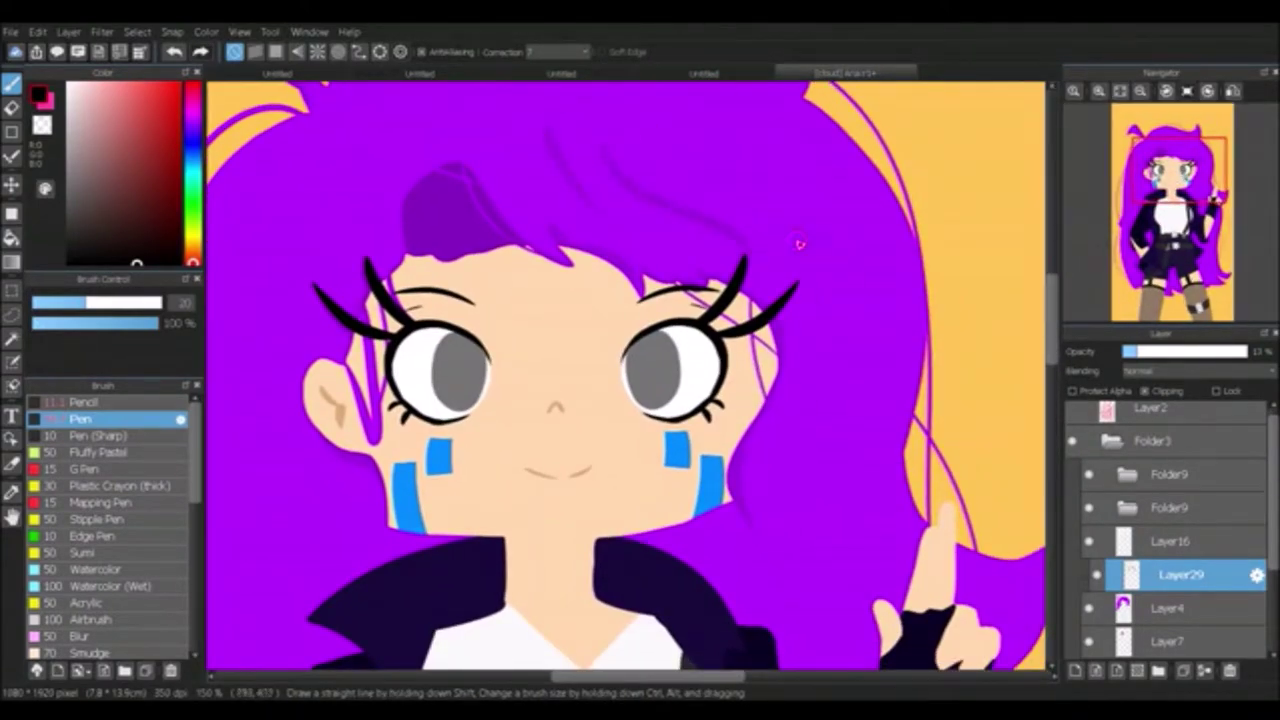
pyautogui.scroll(3, 577, 174)
pyautogui.hscroll(-2, 688, 254)
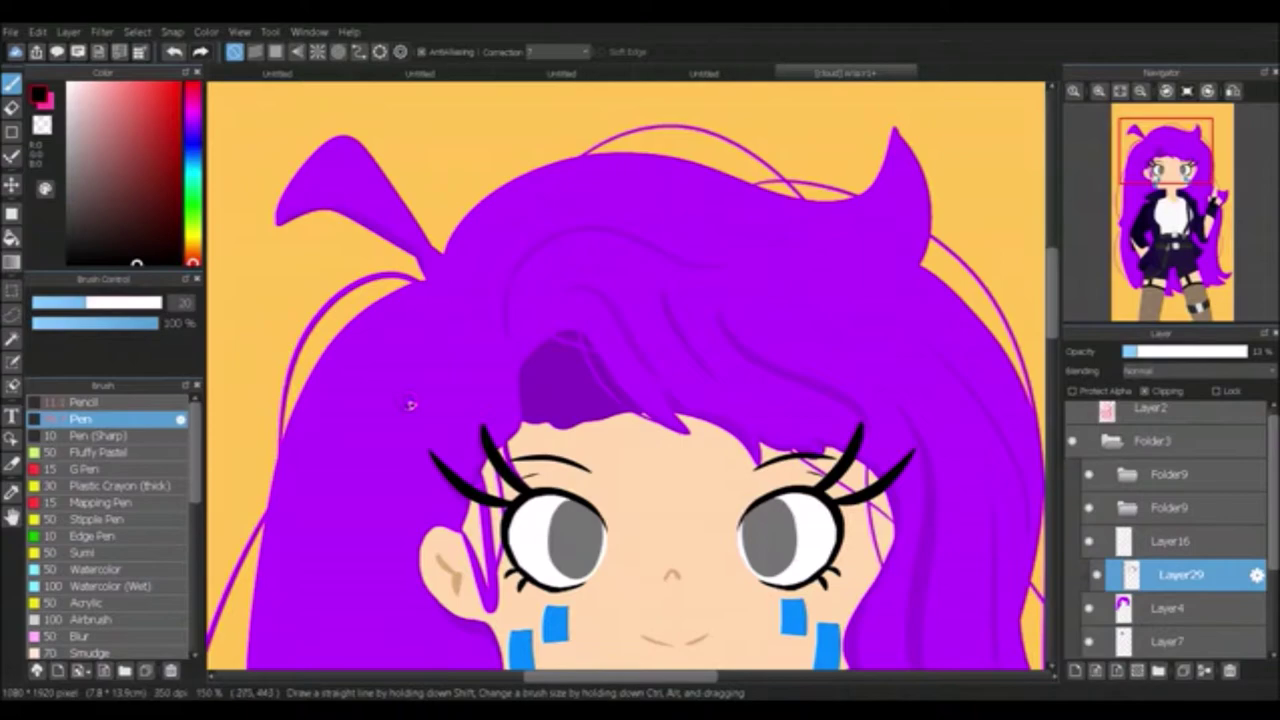
pyautogui.scroll(-3, 344, 643)
pyautogui.hscroll(3, 344, 643)
pyautogui.scroll(-2, 348, 470)
pyautogui.hscroll(-3, 348, 470)
pyautogui.hscroll(3, 347, 479)
# Step: Group the strand shading into a folder, add Layer31 and brush bright violet over the hair with Fluffy Watercolor 3
pyautogui.click(1158, 670)
pyautogui.scroll(-3, 226, 455)
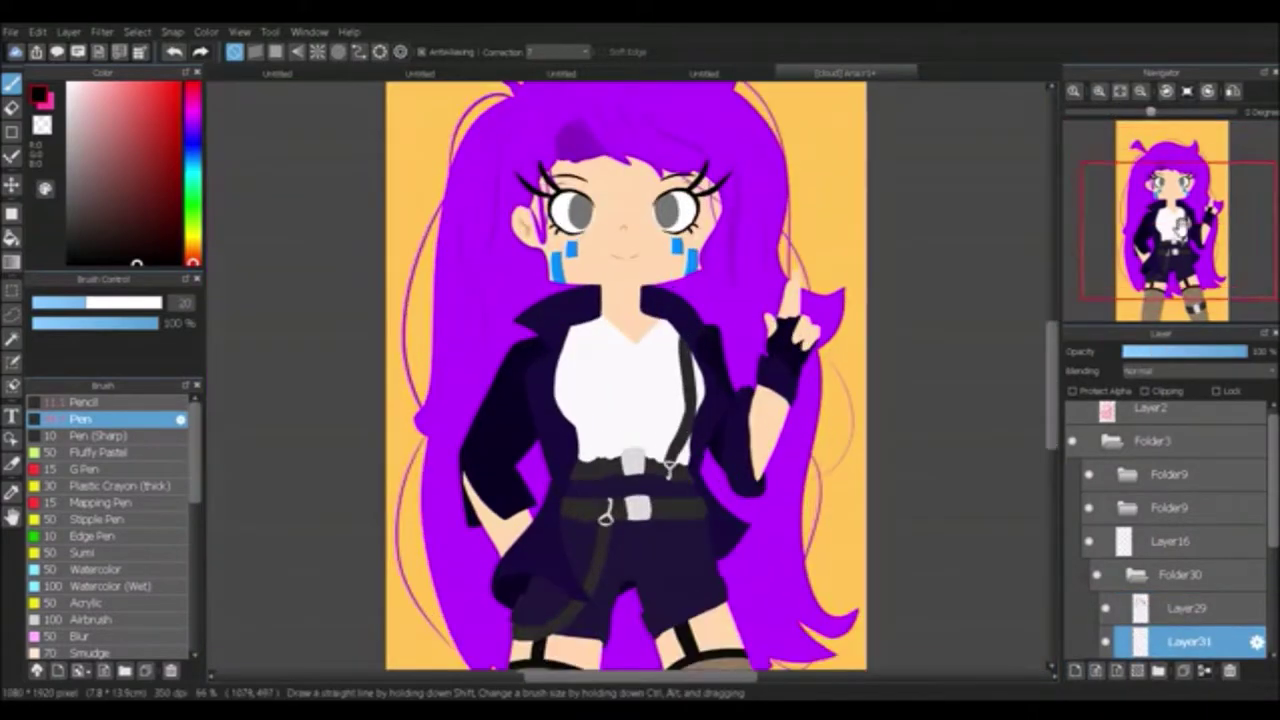
pyautogui.click(1187, 641)
pyautogui.scroll(-10, 110, 520)
pyautogui.click(120, 514)
pyautogui.click(193, 117)
pyautogui.click(164, 82)
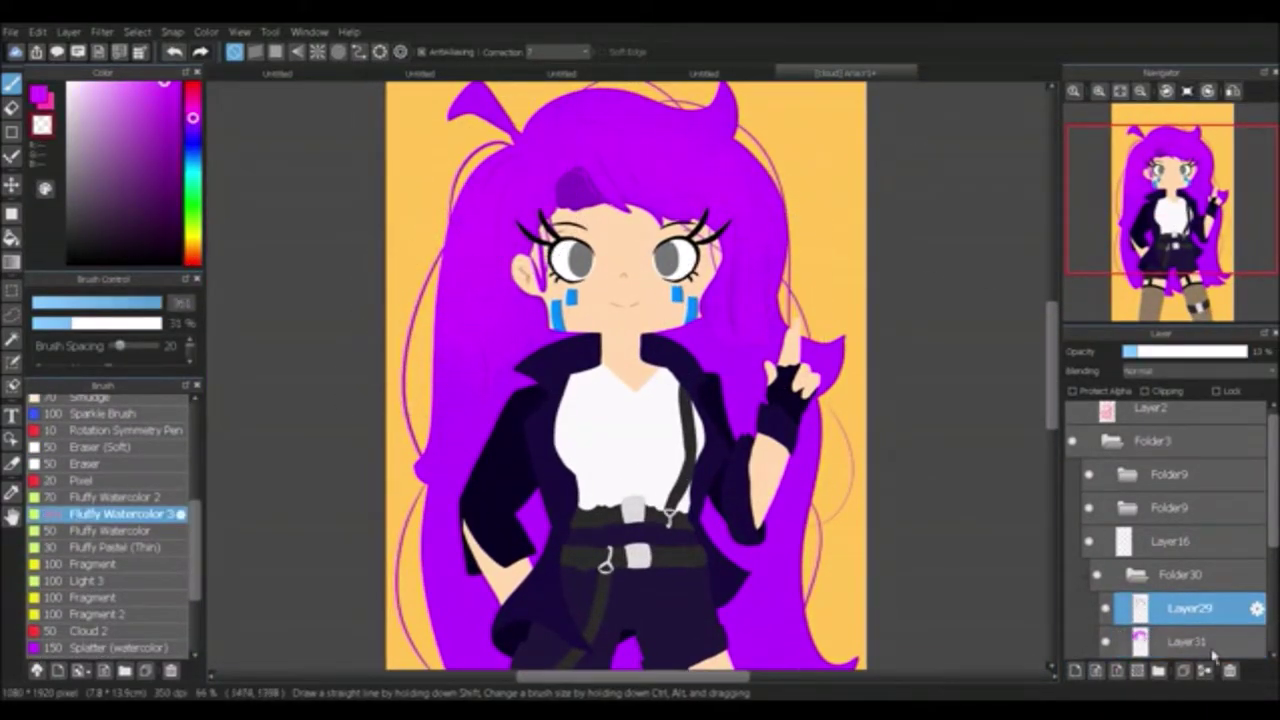
# Step: On the new layer Layer32 below the strand shading, brush blue-violet (R106 G0 B247) over the side hair
pyautogui.click(193, 97)
pyautogui.click(150, 82)
pyautogui.click(1229, 670)
pyautogui.click(1075, 670)
pyautogui.click(193, 128)
pyautogui.click(178, 88)
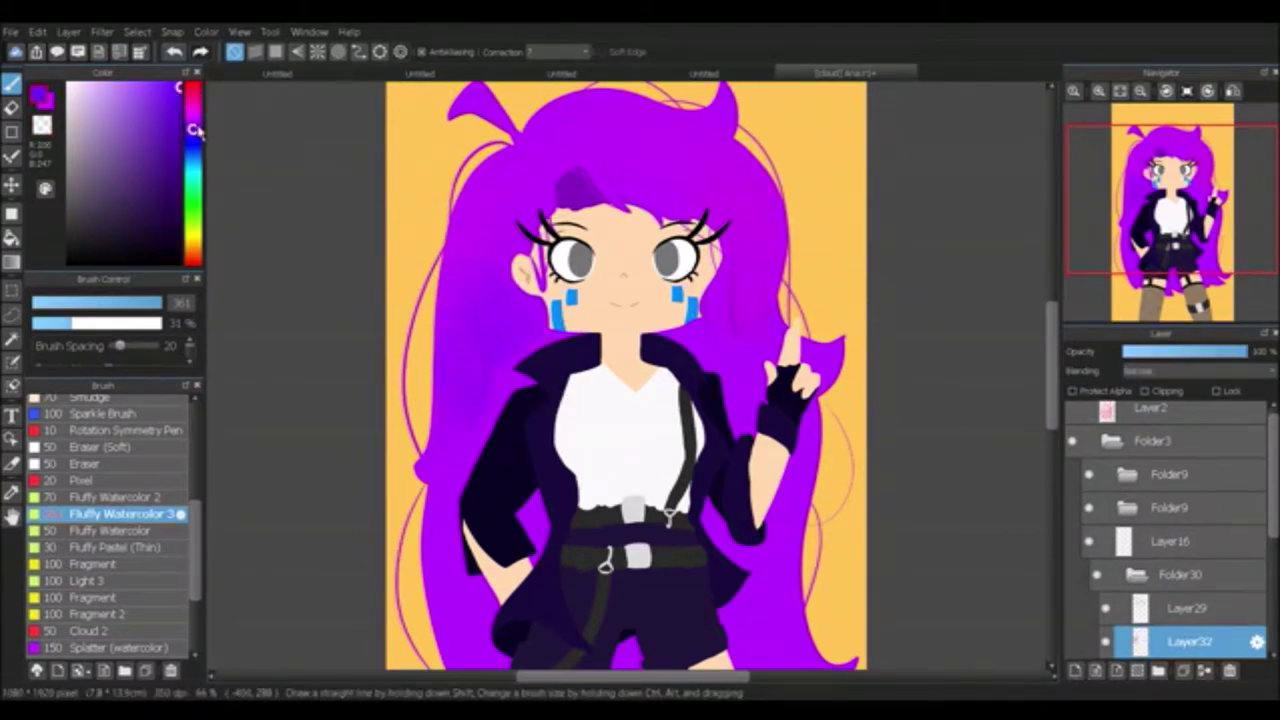
# Step: Brush soft light violet highlights over the crown and both sides of the hair
pyautogui.click(193, 118)
pyautogui.click(120, 82)
pyautogui.moveTo(470, 150); pyautogui.dragTo(480, 330)
pyautogui.moveTo(740, 180); pyautogui.dragTo(750, 320)
pyautogui.click(1115, 670)
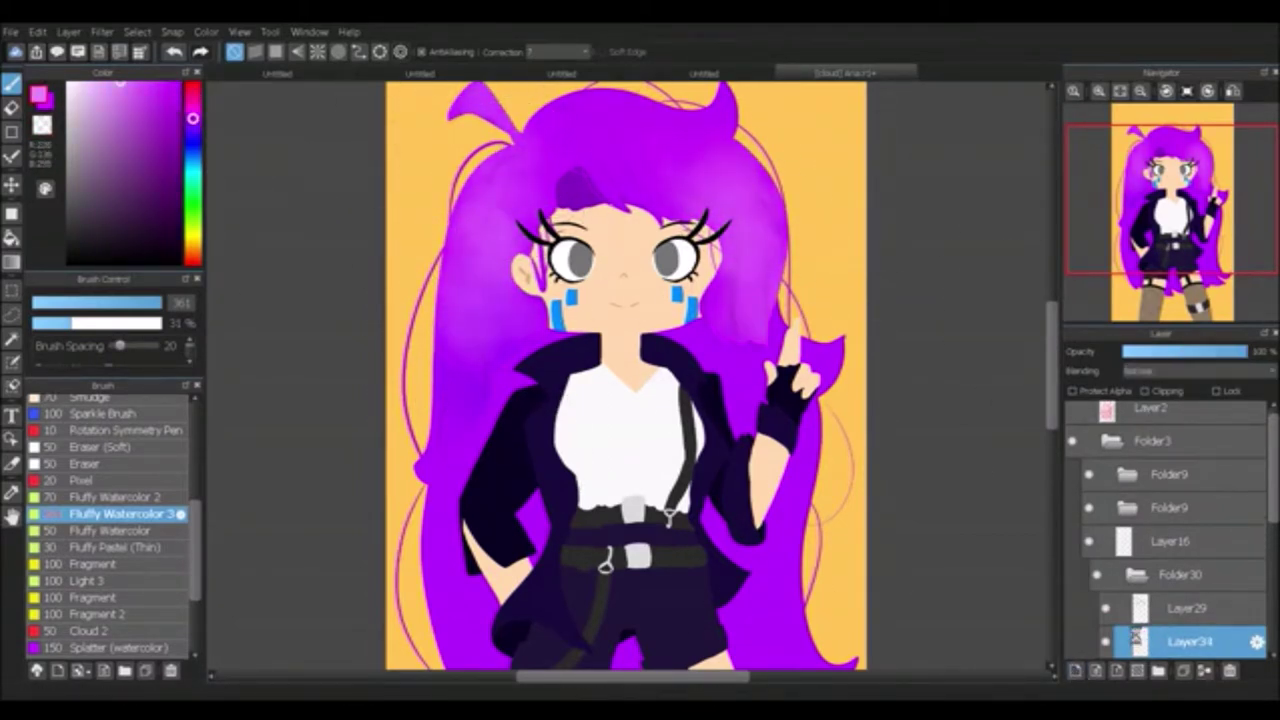
# Step: On a new layer above Layer29, draw white zigzag shine lines across the hair with the Pen and reduce their opacity
pyautogui.click(1229, 670)
pyautogui.click(1075, 670)
pyautogui.scroll(10, 110, 500)
pyautogui.click(80, 418)
pyautogui.click(68, 82)
pyautogui.moveTo(478, 192); pyautogui.dragTo(450, 242)
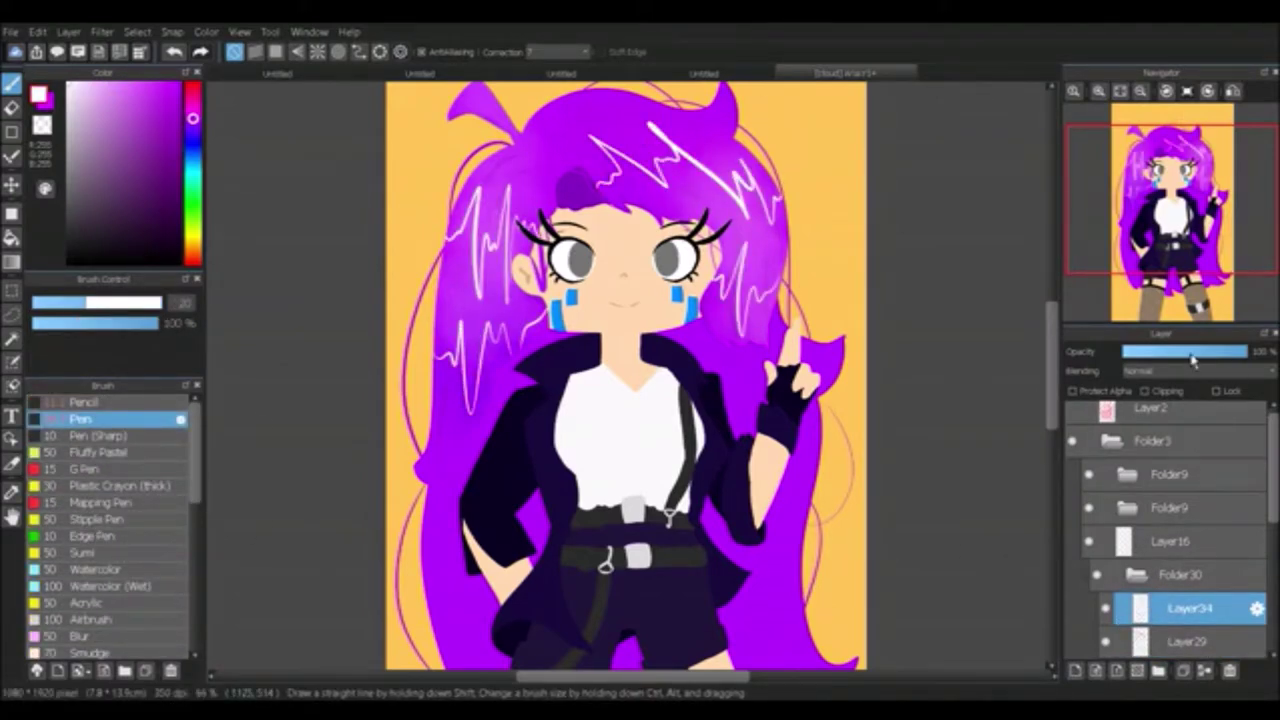
pyautogui.click(1190, 641)
pyautogui.click(1198, 351)
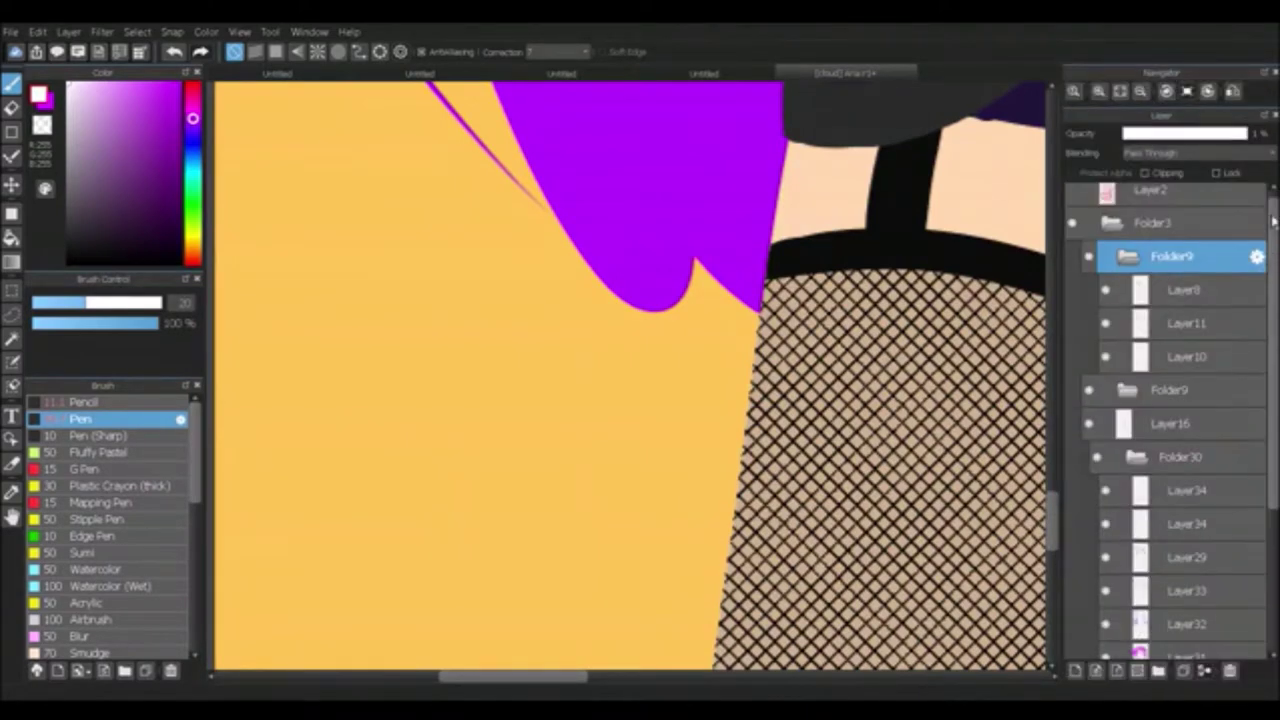
# Step: Show the whole illustration, collapse the eye layer folder Folder9 and select the sketch layer Layer2
pyautogui.click(1112, 256)
pyautogui.click(1160, 72)
pyautogui.click(1141, 91)
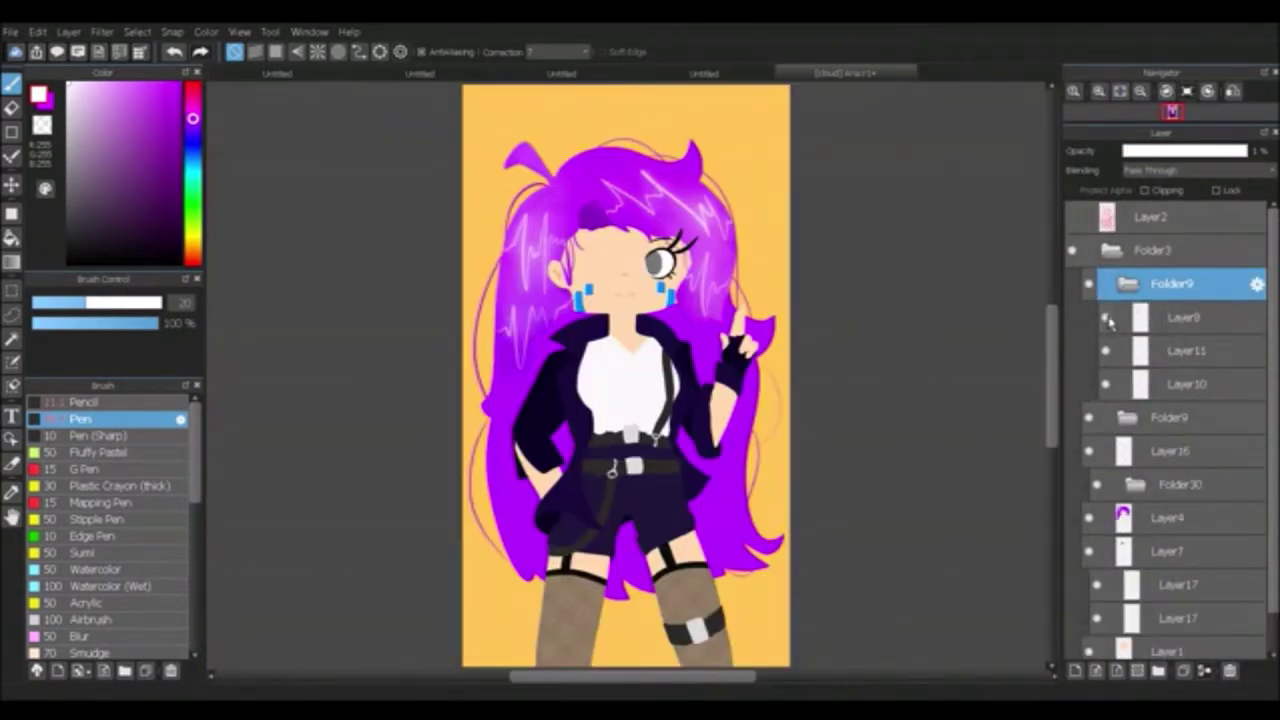
pyautogui.click(1170, 317)
pyautogui.click(1160, 72)
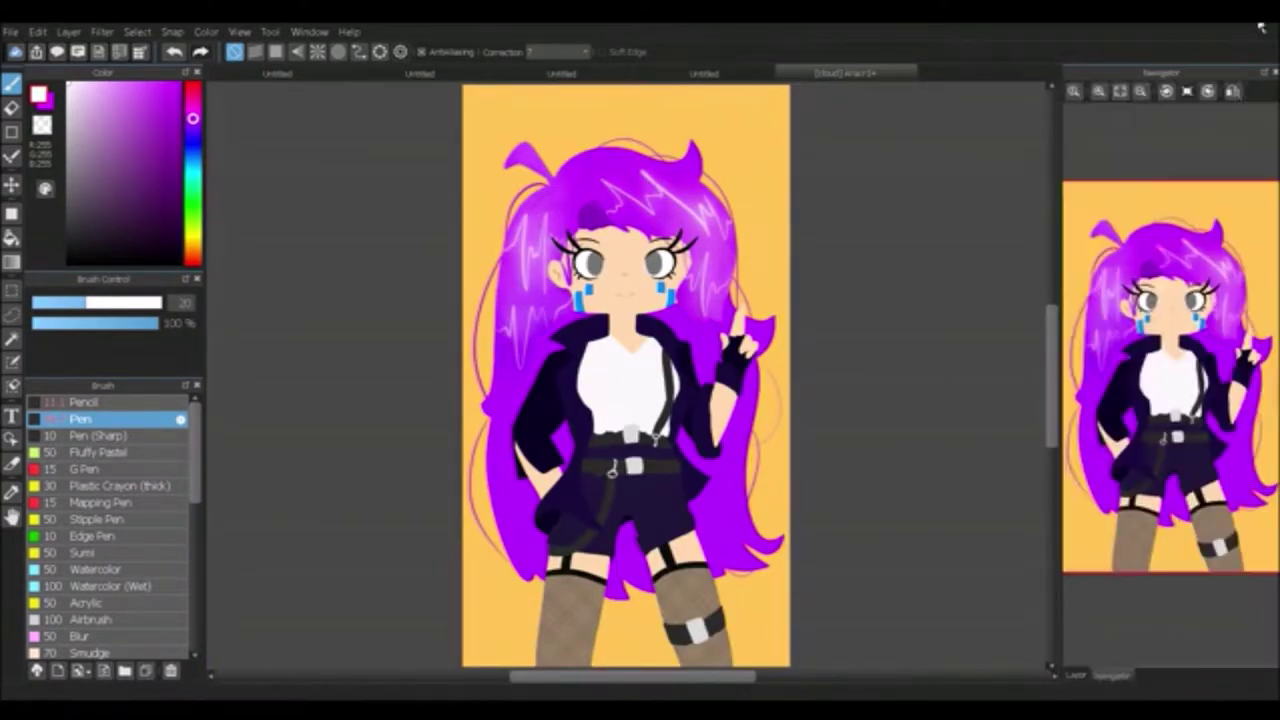
pyautogui.click(1238, 366)
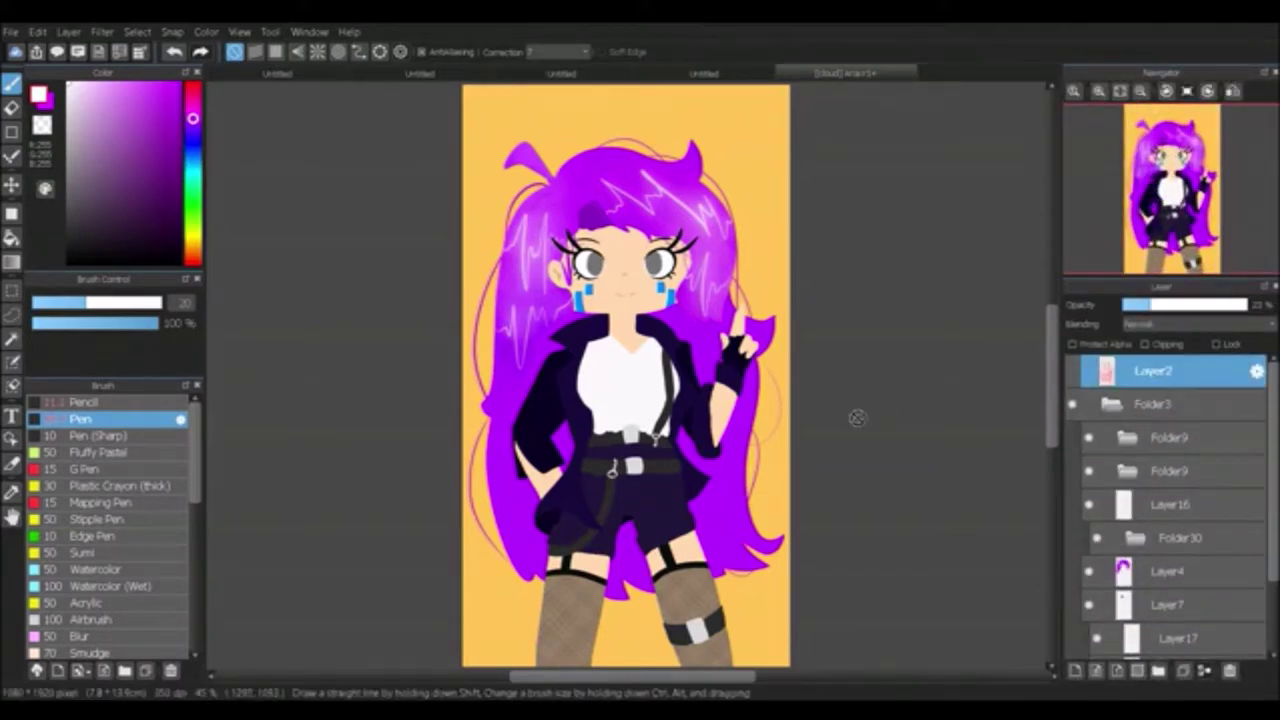
# Step: Add Layer36 with Add blending below Layer29, sample the hair's violet for strand highlights and choose transparent Fluffy Watercolor 3 to soften them
pyautogui.click(1135, 537)
pyautogui.scroll(-2, 1145, 572)
pyautogui.scroll(-1, 1145, 572)
pyautogui.keyDown('alt'); pyautogui.click(568, 232); pyautogui.keyUp('alt')
pyautogui.scroll(-5, 1195, 324)
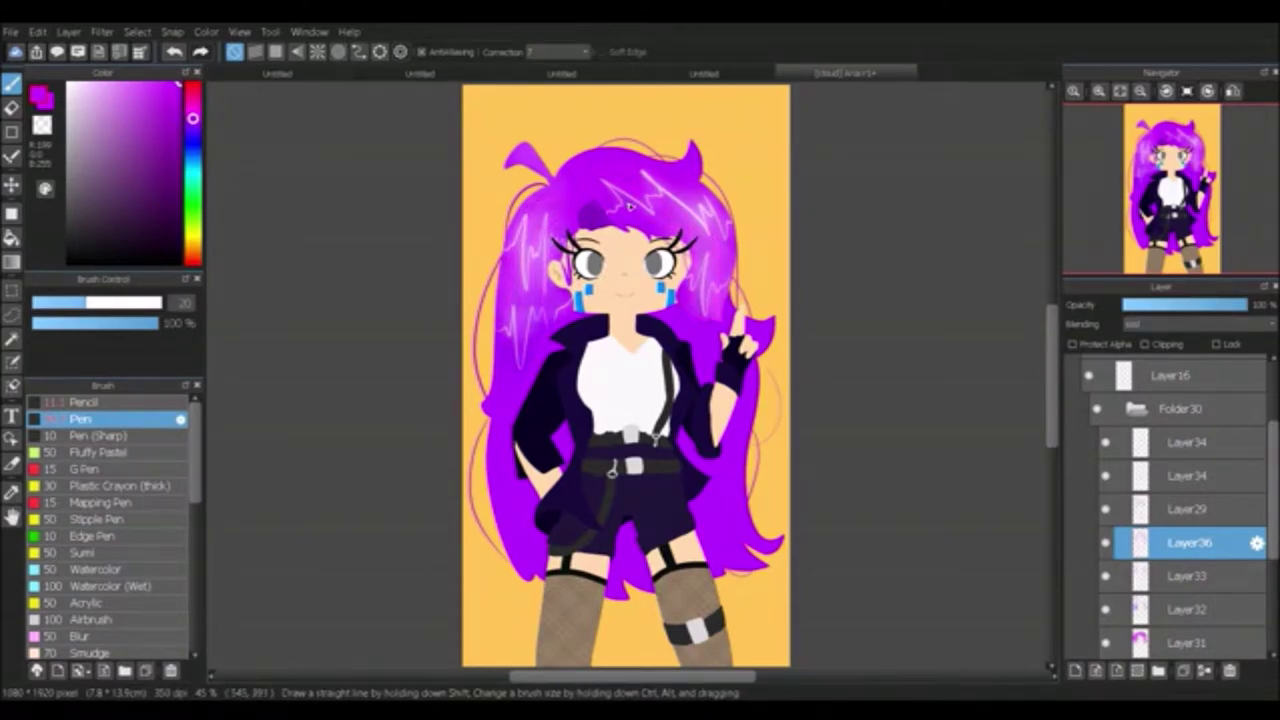
pyautogui.scroll(-5, 110, 520)
pyautogui.click(120, 516)
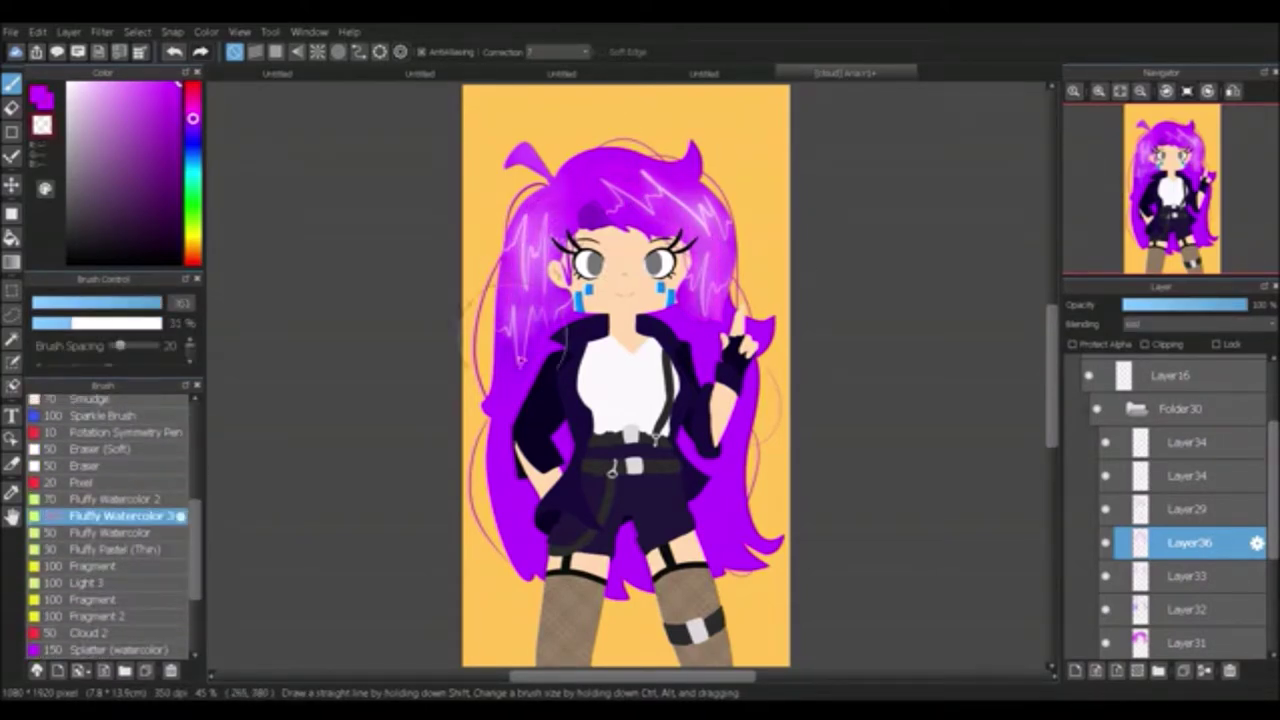
# Step: Duplicate the hair shading folder Folder30 and clip the copy to the back-hair layer Layer4
pyautogui.click(1135, 408)
pyautogui.scroll(-1, 1199, 578)
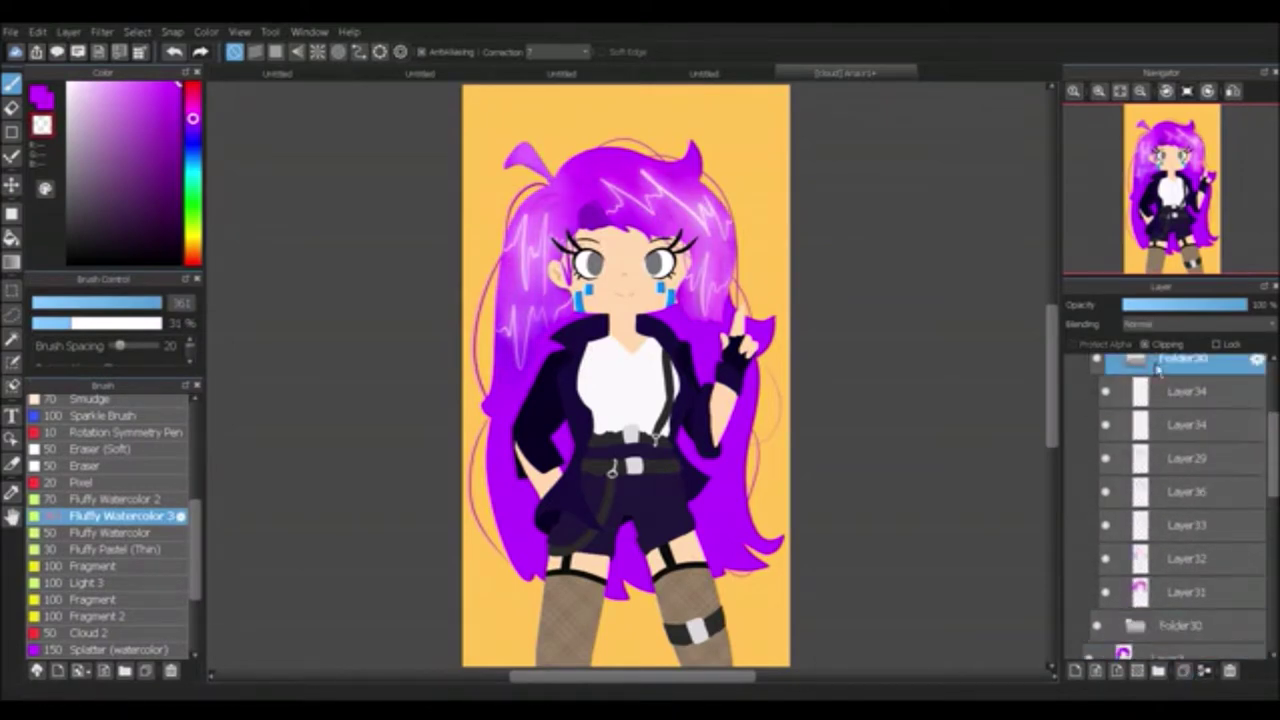
pyautogui.scroll(5, 1199, 578)
pyautogui.click(1135, 608)
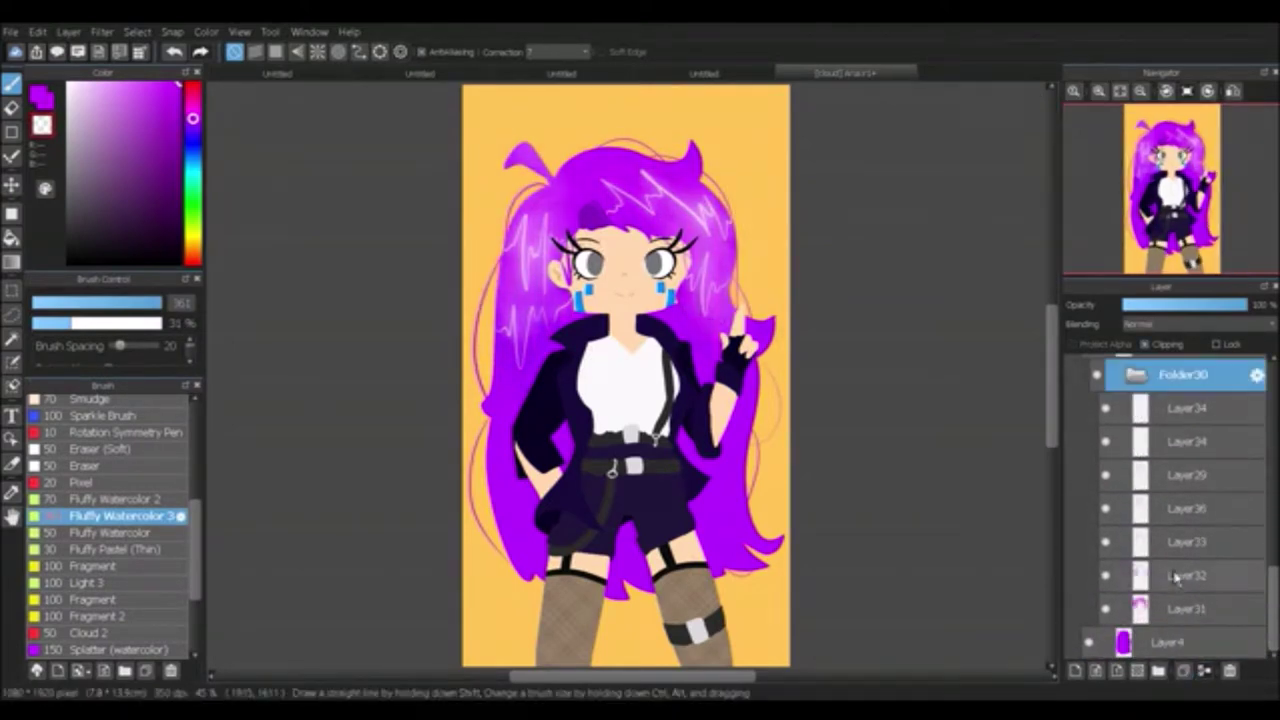
# Step: On the copied Layer29, draw black strand shading down the back hair with the Pen at size 37
pyautogui.click(1190, 475)
pyautogui.click(80, 418)
pyautogui.hotkey('ctrl', '+')
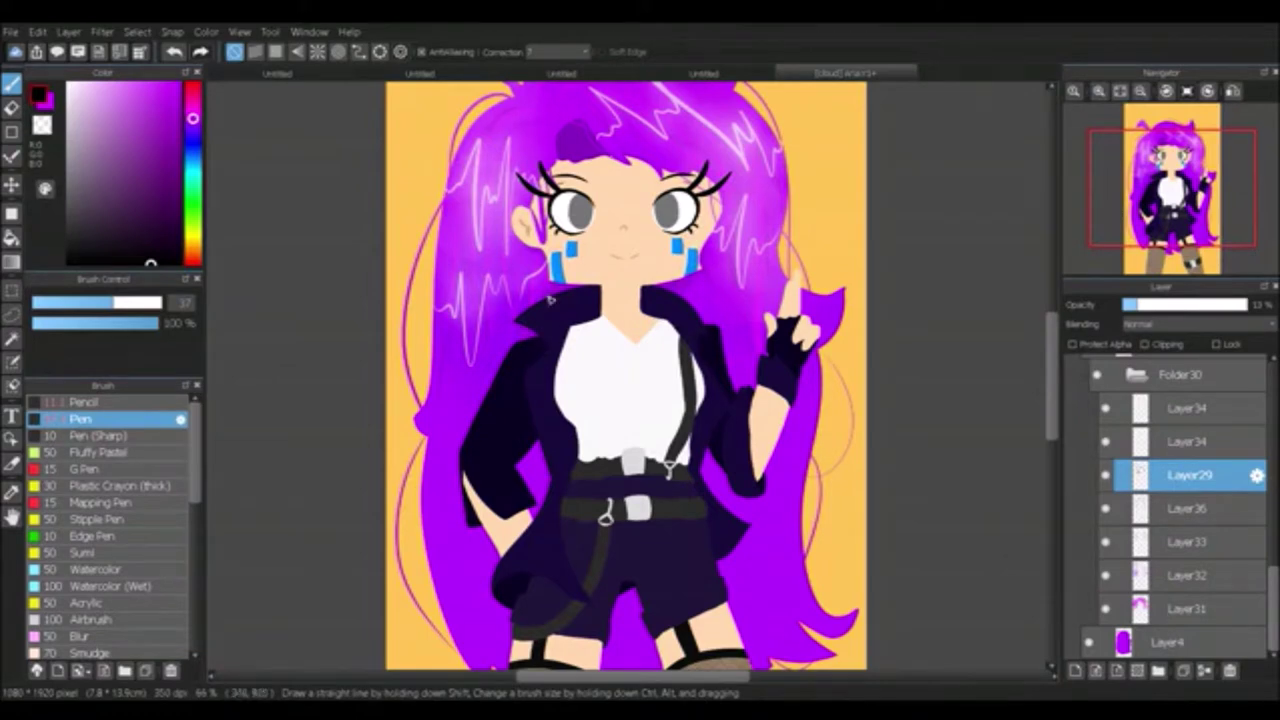
pyautogui.moveTo(543, 581); pyautogui.dragTo(593, 334)
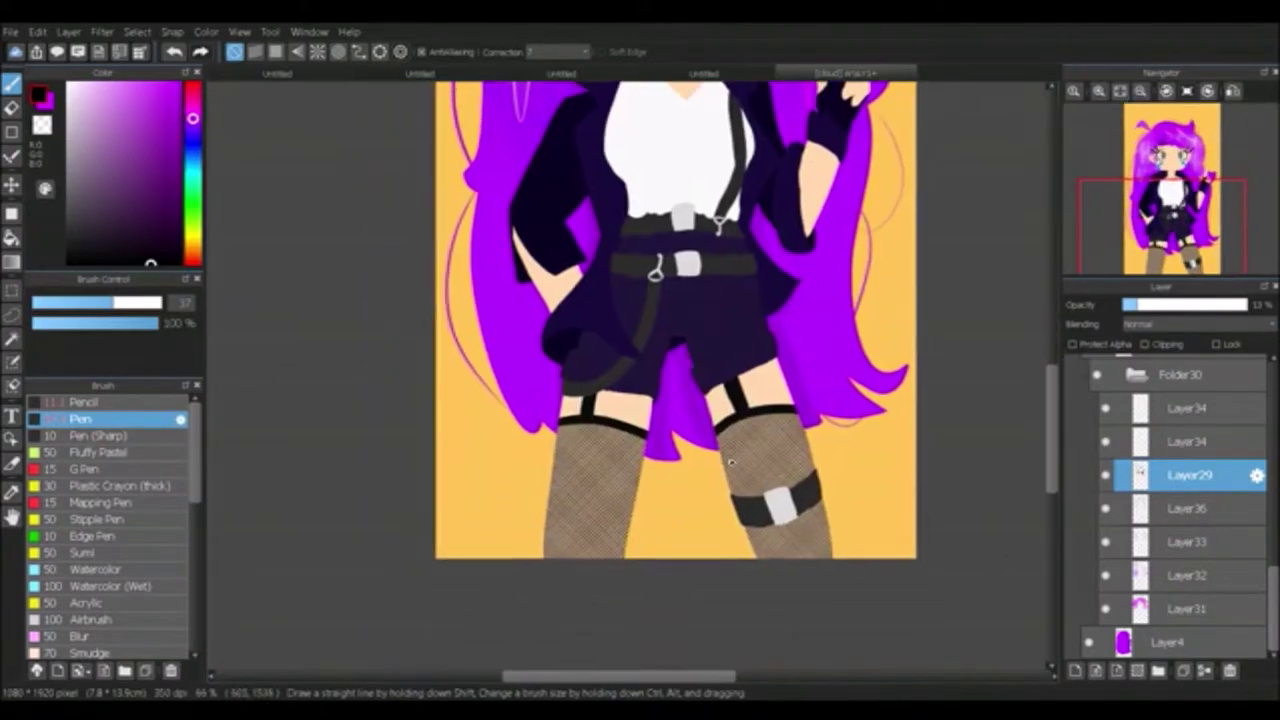
pyautogui.moveTo(1150, 238); pyautogui.dragTo(1128, 252)
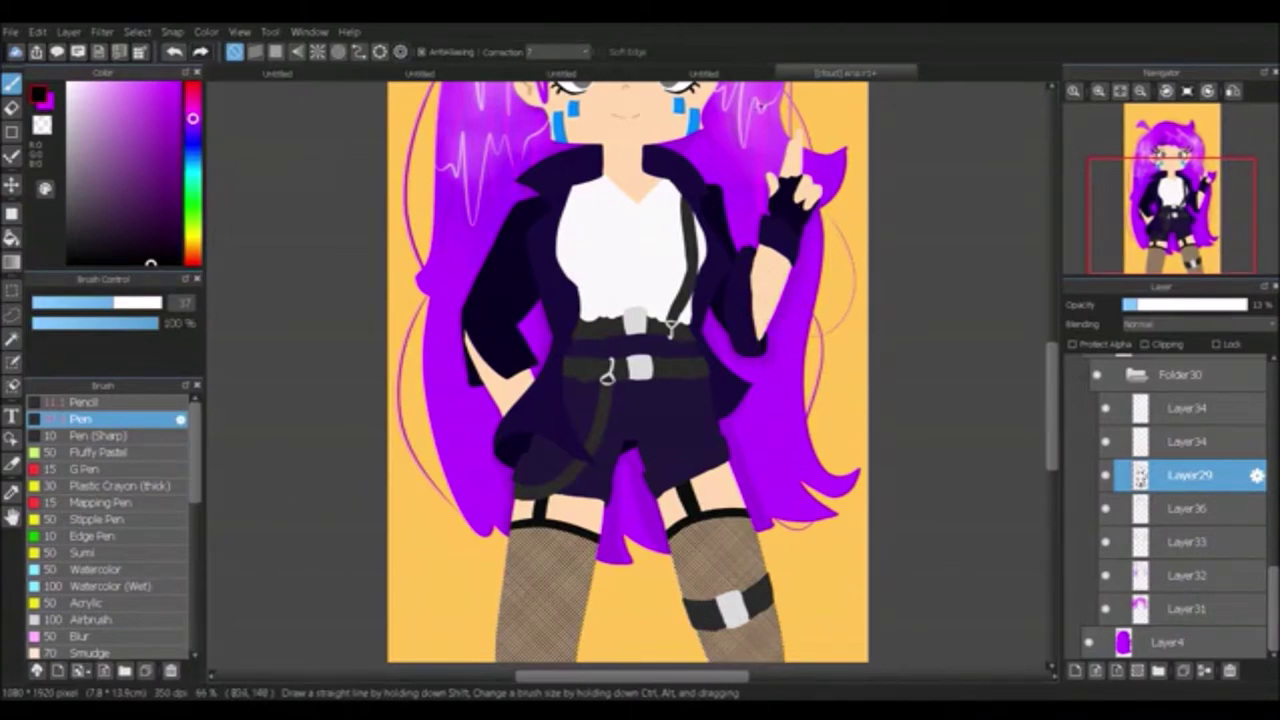
pyautogui.moveTo(591, 337); pyautogui.dragTo(446, 377)
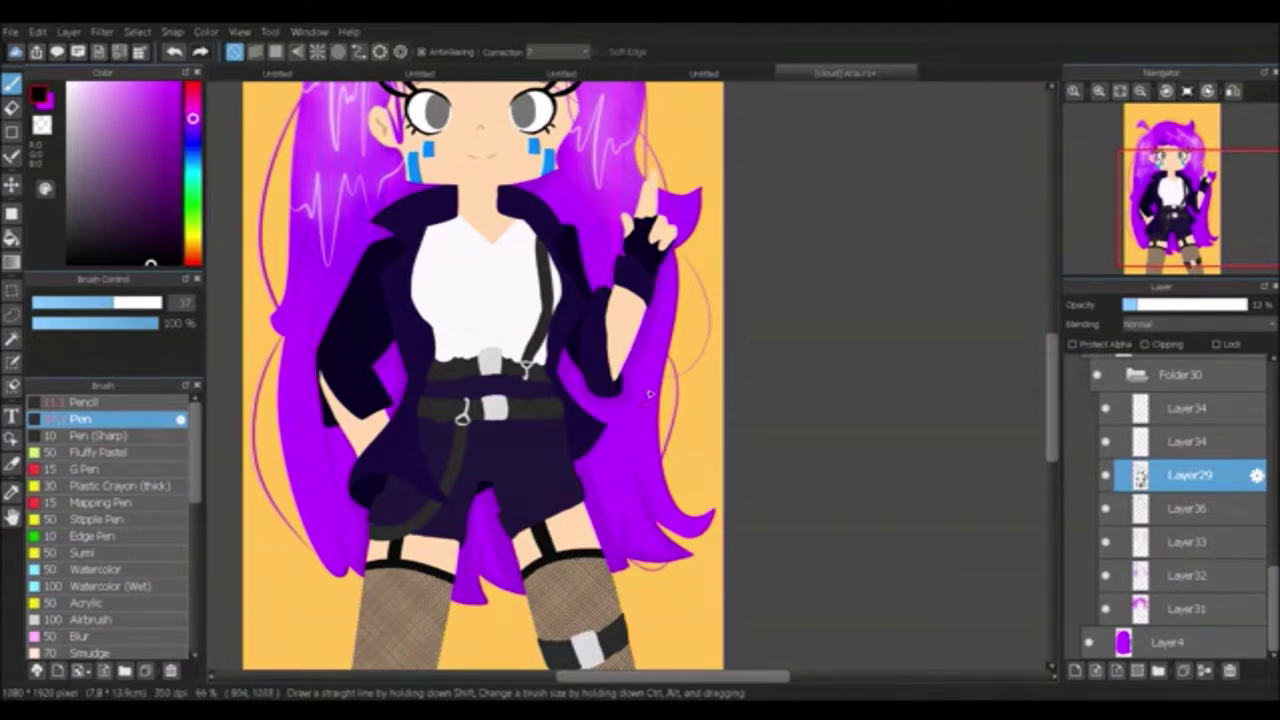
# Step: On the copied Layer31, brush deep blue over the lower back hair with Fluffy Watercolor 3
pyautogui.click(1187, 608)
pyautogui.scroll(-5, 183, 541)
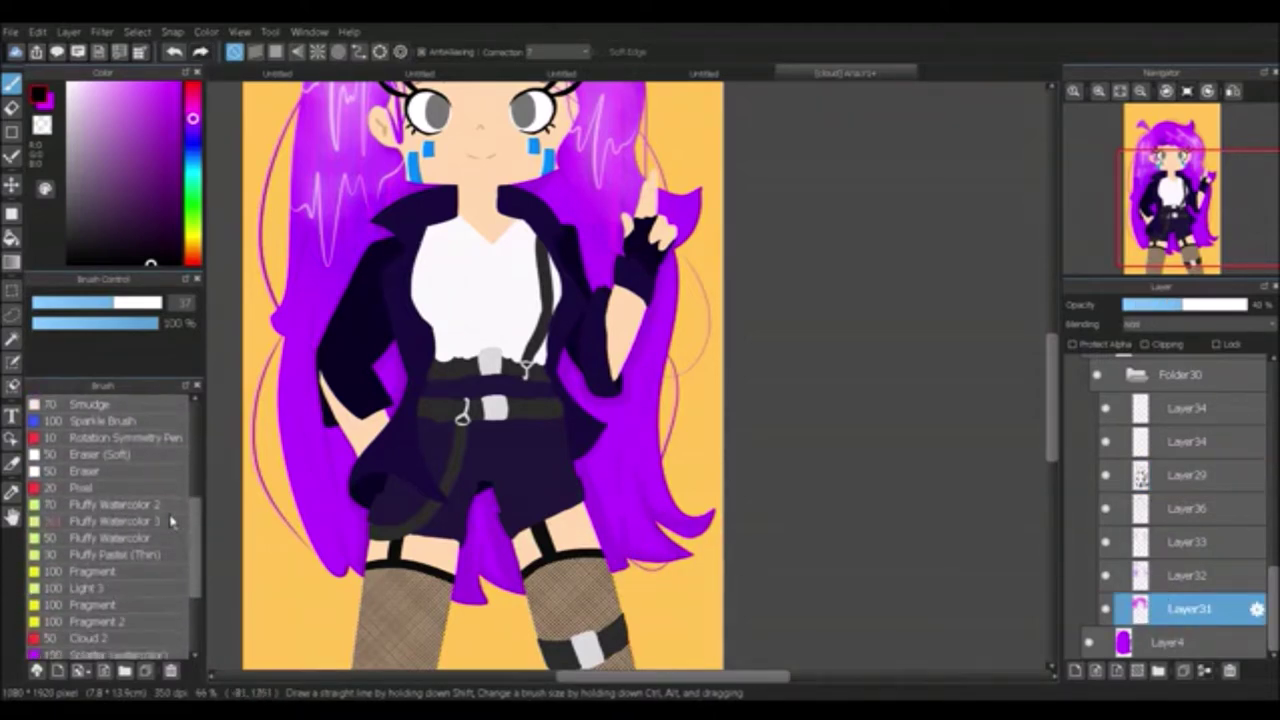
pyautogui.click(115, 521)
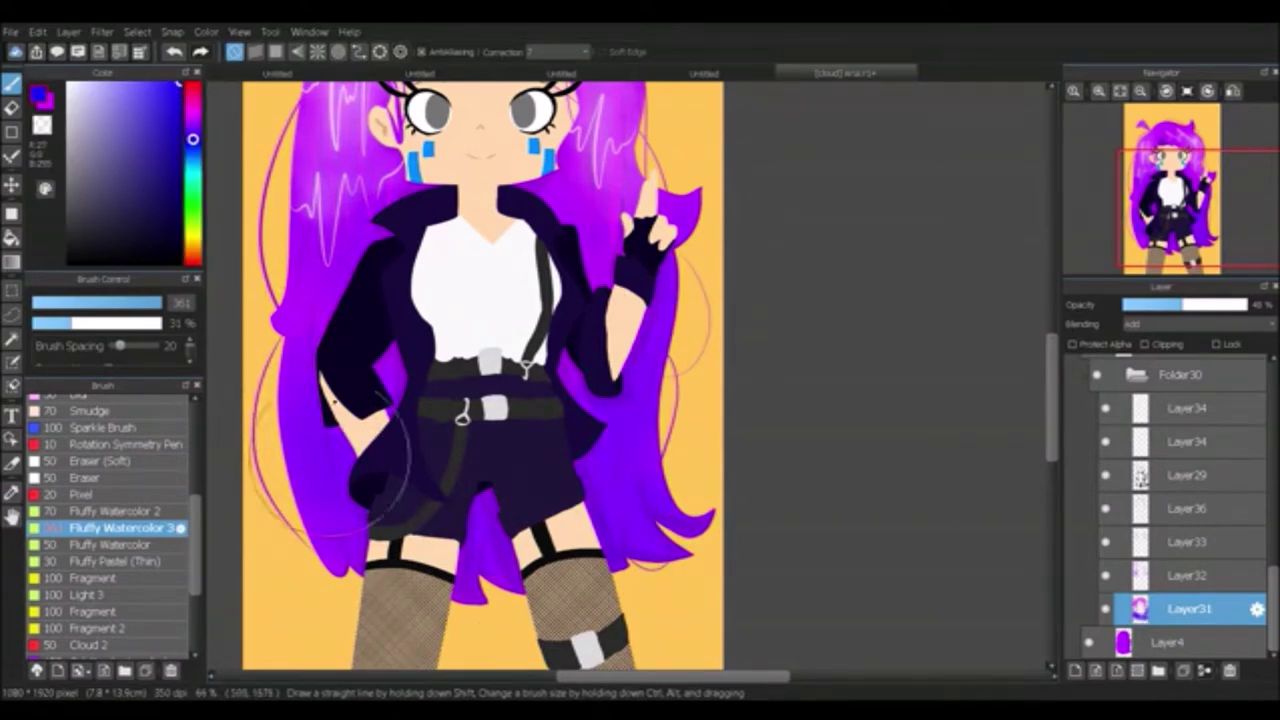
# Step: Brush azure blue over the back-hair ends on the copied Layer32 and light blue highlights on the copied Layer33
pyautogui.click(1187, 575)
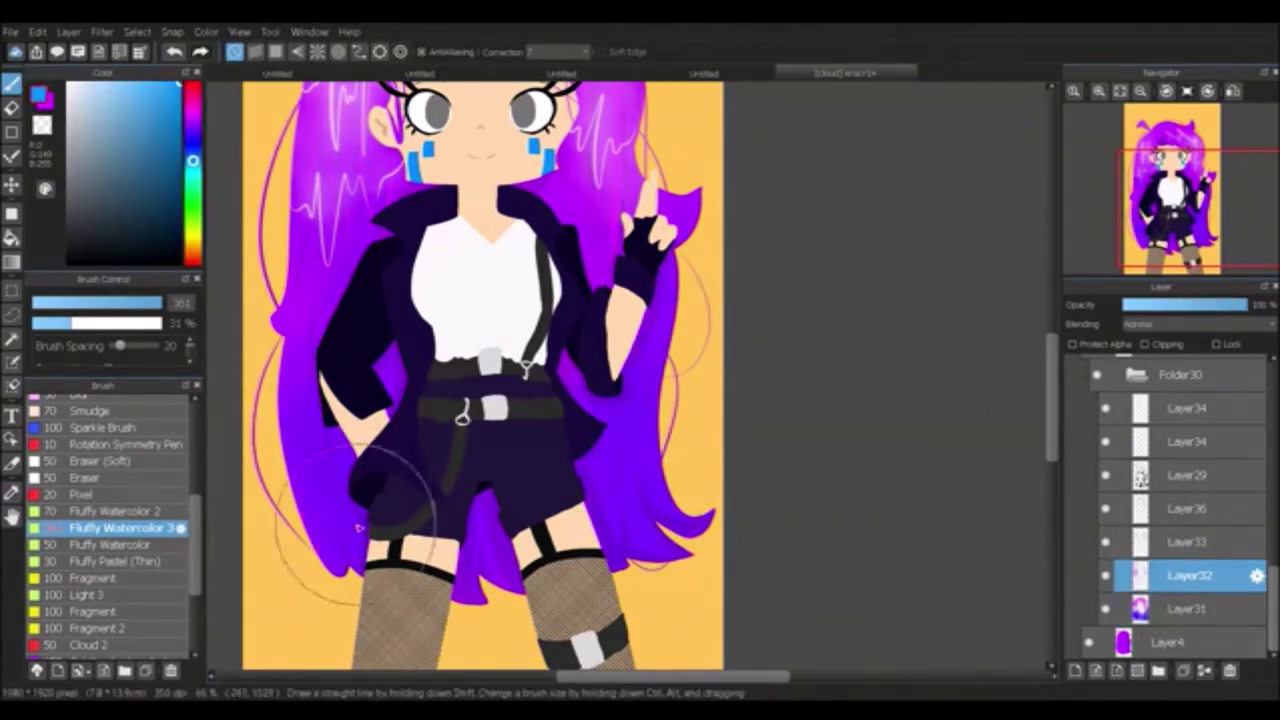
pyautogui.moveTo(355, 525); pyautogui.dragTo(300, 470)
pyautogui.moveTo(480, 520); pyautogui.dragTo(680, 520)
pyautogui.click(1187, 541)
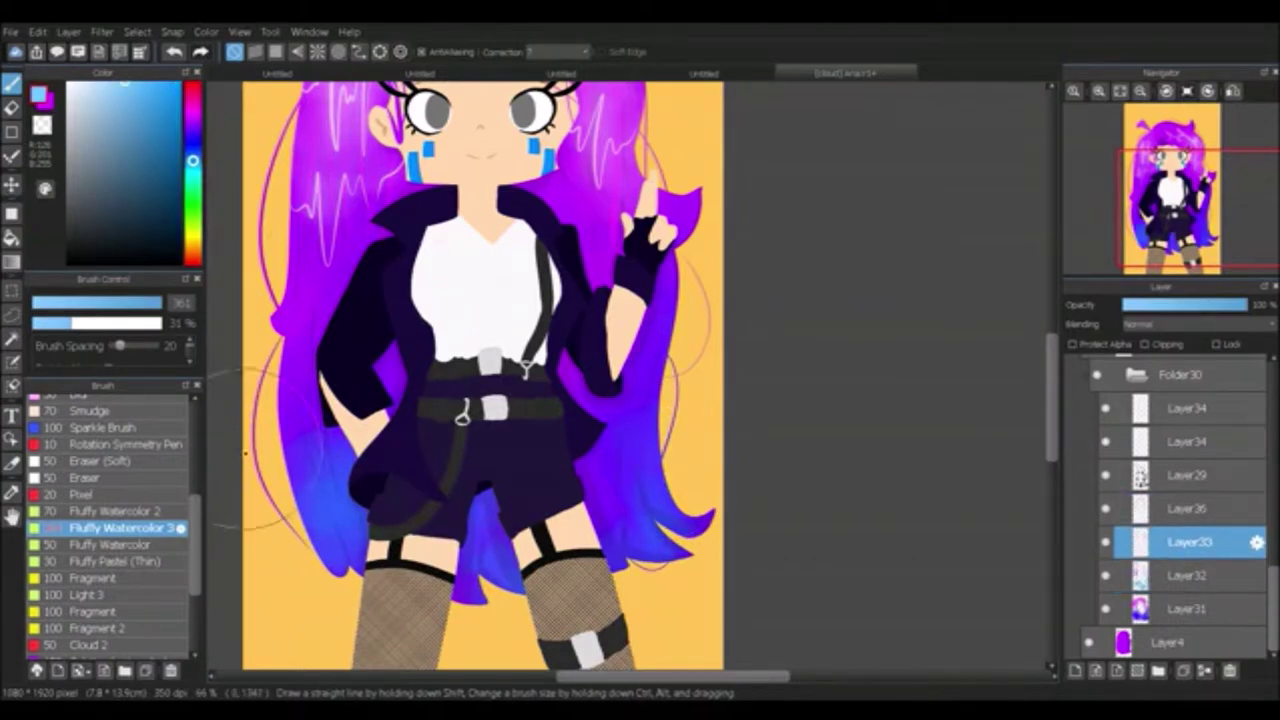
pyautogui.moveTo(245, 453); pyautogui.dragTo(700, 450)
# Step: On the copied Layer36, draw thin blue and violet strands with the Pen and soften them with transparent Fluffy Watercolor 3
pyautogui.click(1187, 508)
pyautogui.click(80, 419)
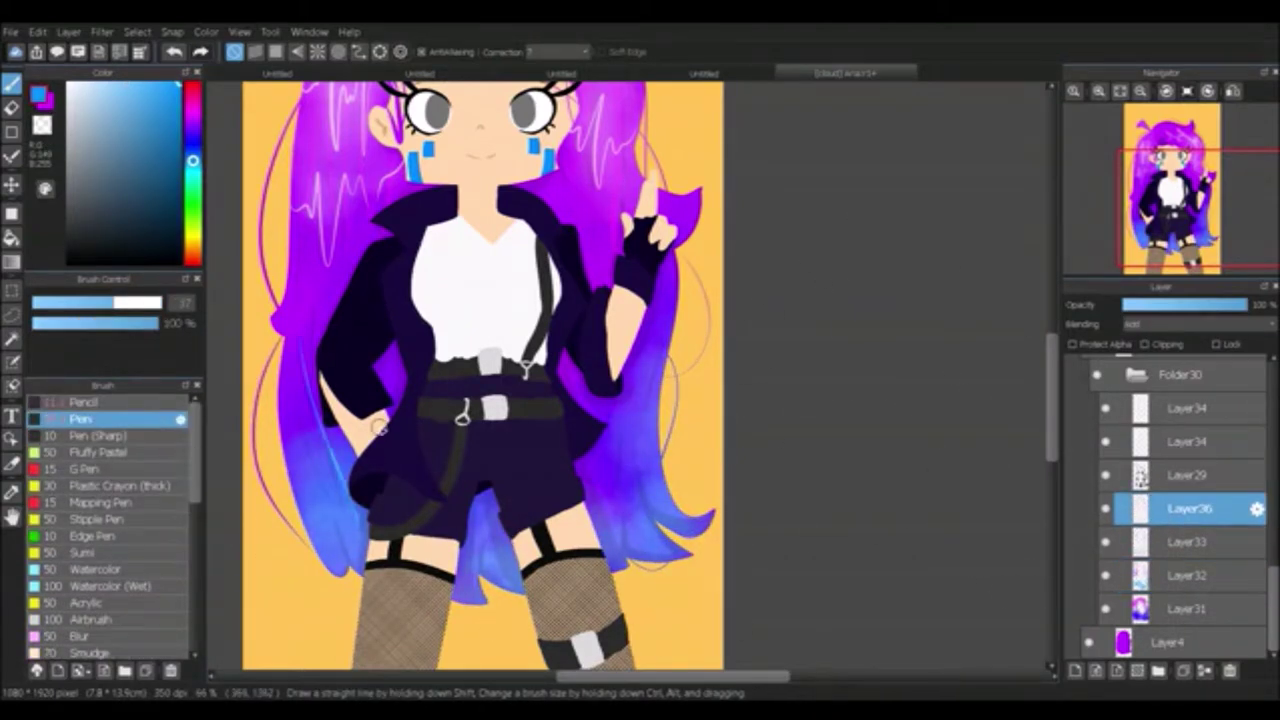
pyautogui.keyDown('alt'); pyautogui.click(309, 281); pyautogui.keyUp('alt')
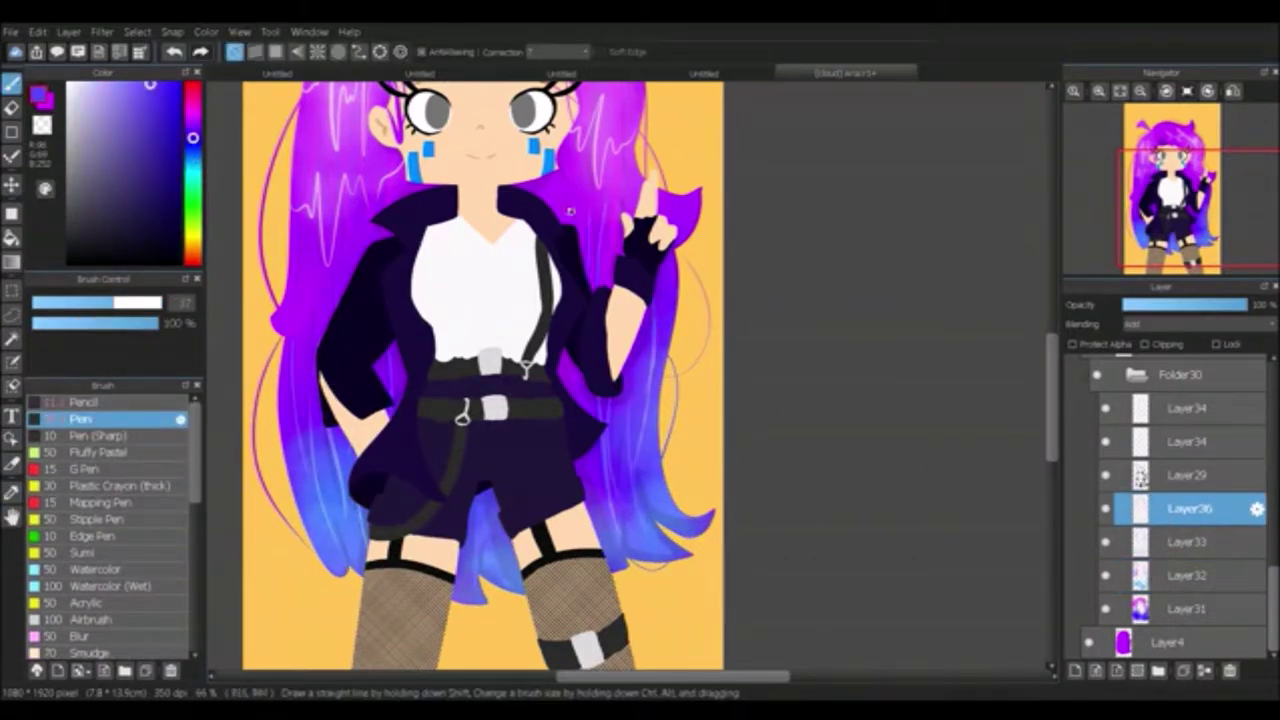
pyautogui.scroll(-3, 119, 512)
pyautogui.click(115, 486)
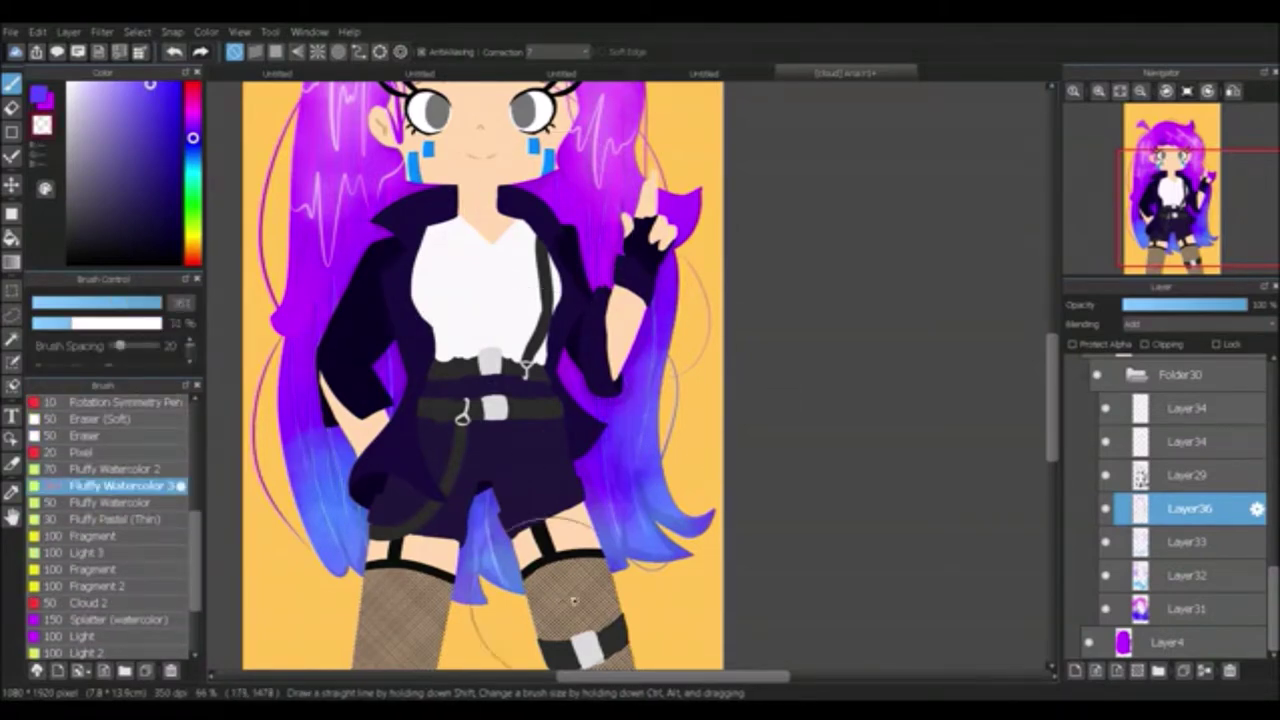
# Step: On the new Layer45, draw white zigzag highlights over the lower back hair with the Pen at size 15, then duplicate the layer at reduced opacity
pyautogui.scroll(3, 100, 480)
pyautogui.click(80, 419)
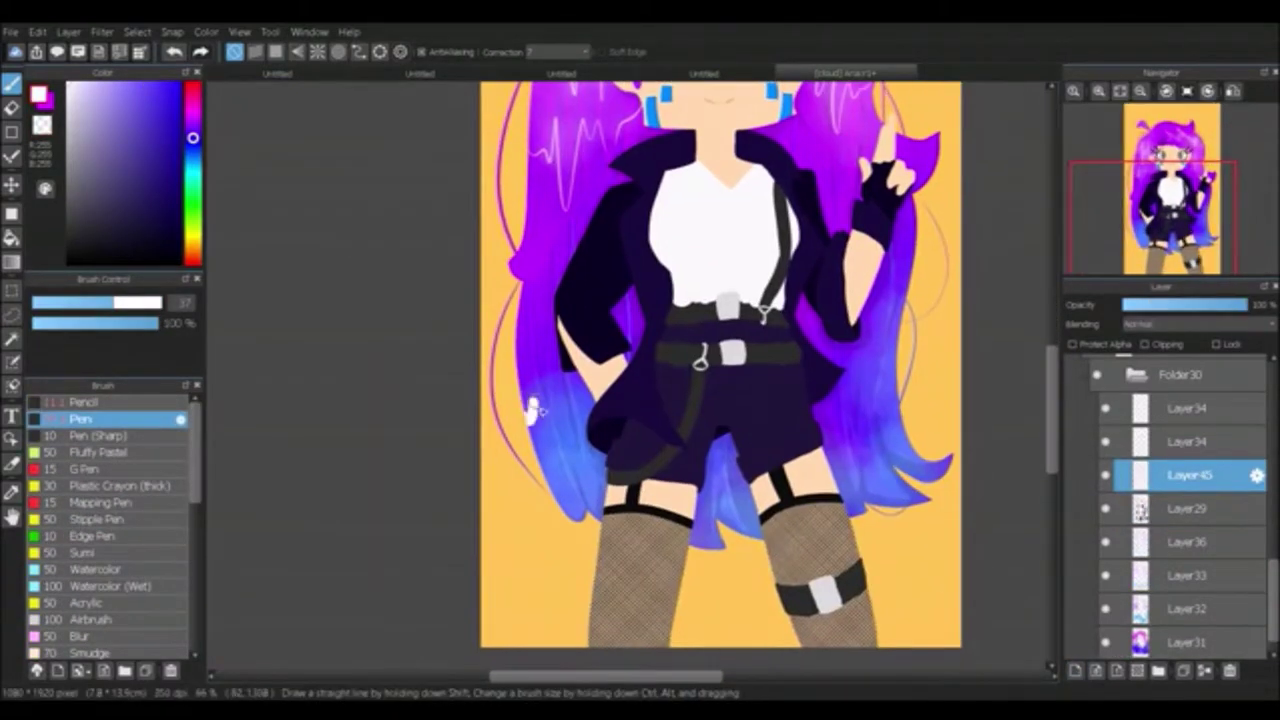
pyautogui.moveTo(822, 424); pyautogui.dragTo(884, 476)
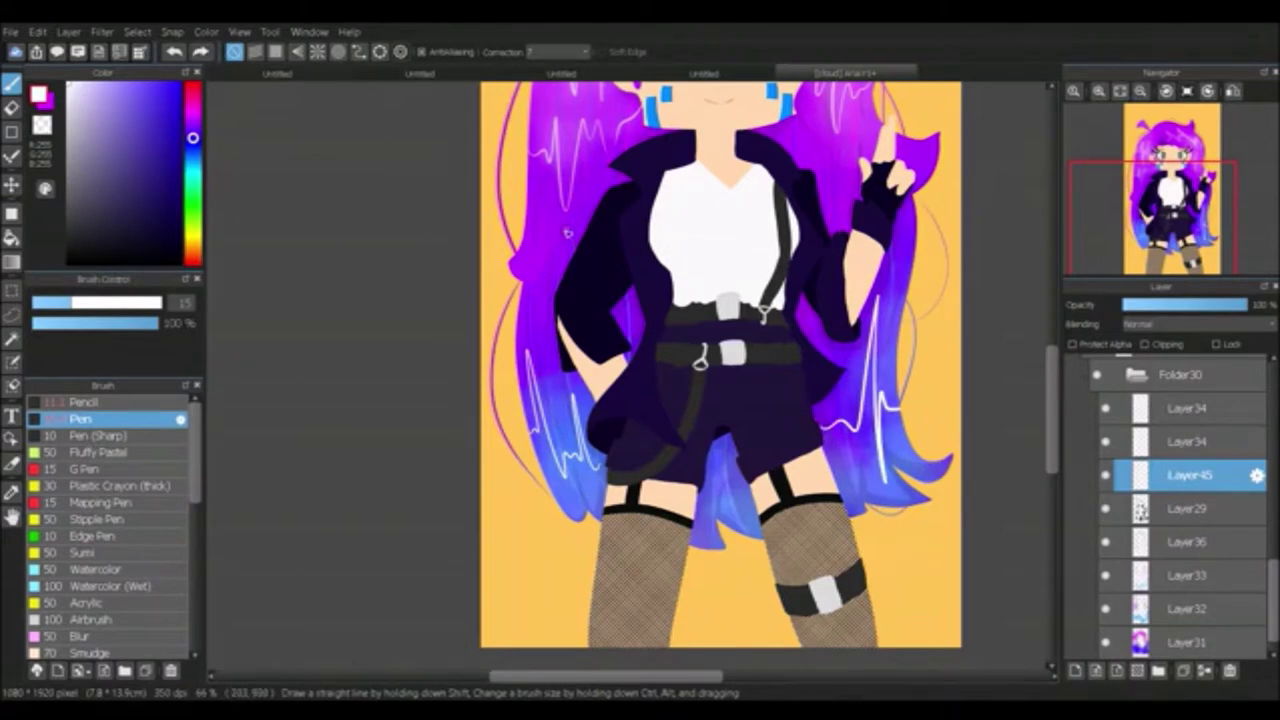
pyautogui.moveTo(566, 232); pyautogui.dragTo(362, 412)
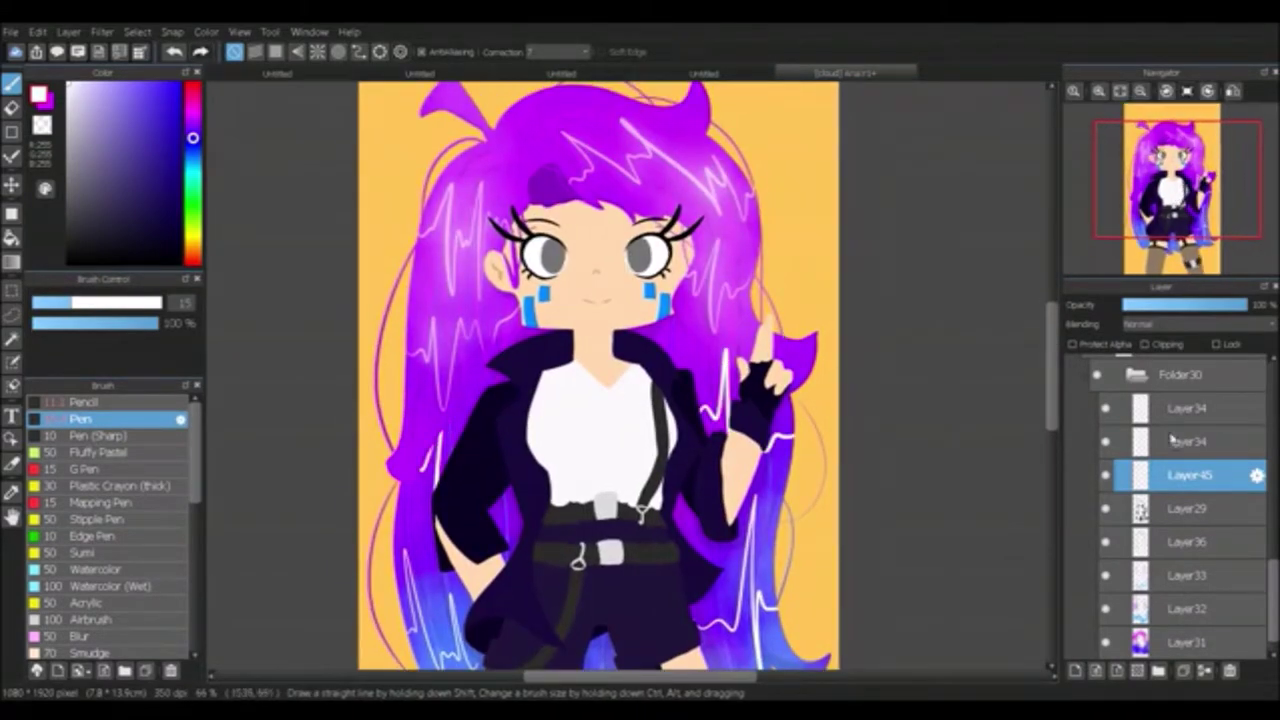
pyautogui.hotkey('ctrl', 'j')
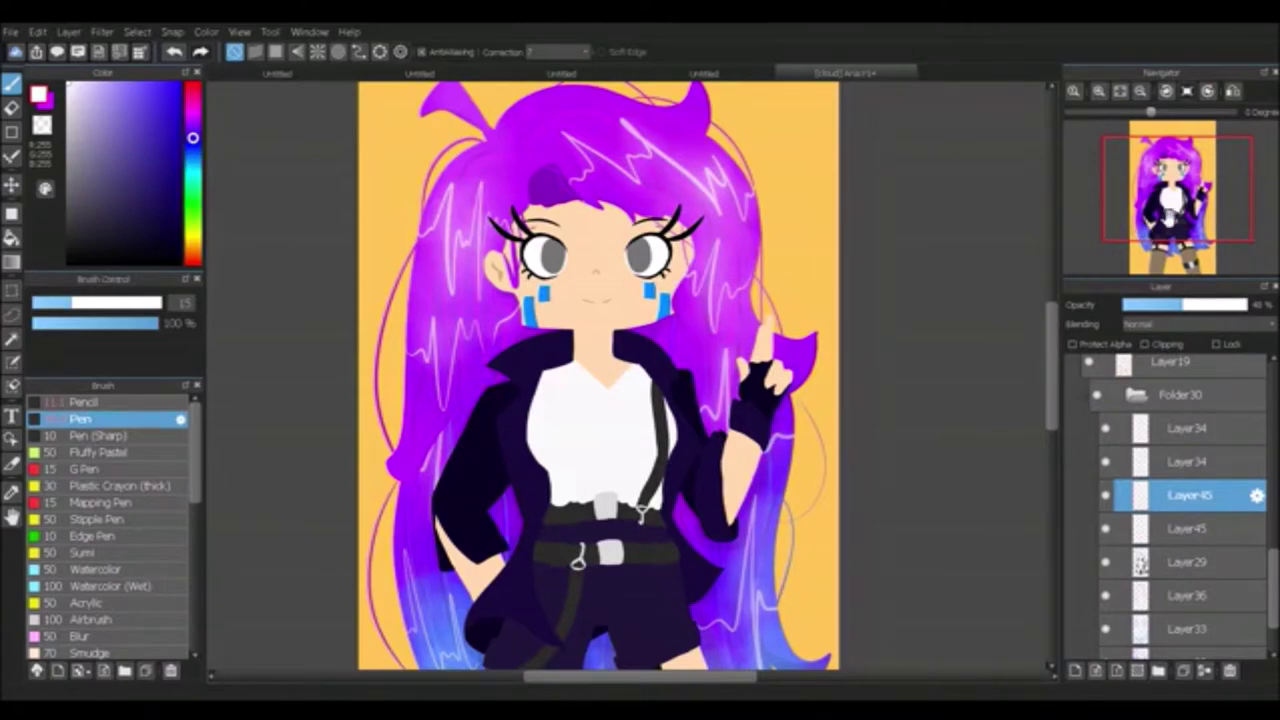
# Step: In the front hair's Folder30, add a small white highlight to the raised hair tuft with the Pen at size 15
pyautogui.scroll(-5, 628, 380)
pyautogui.scroll(5, 628, 380)
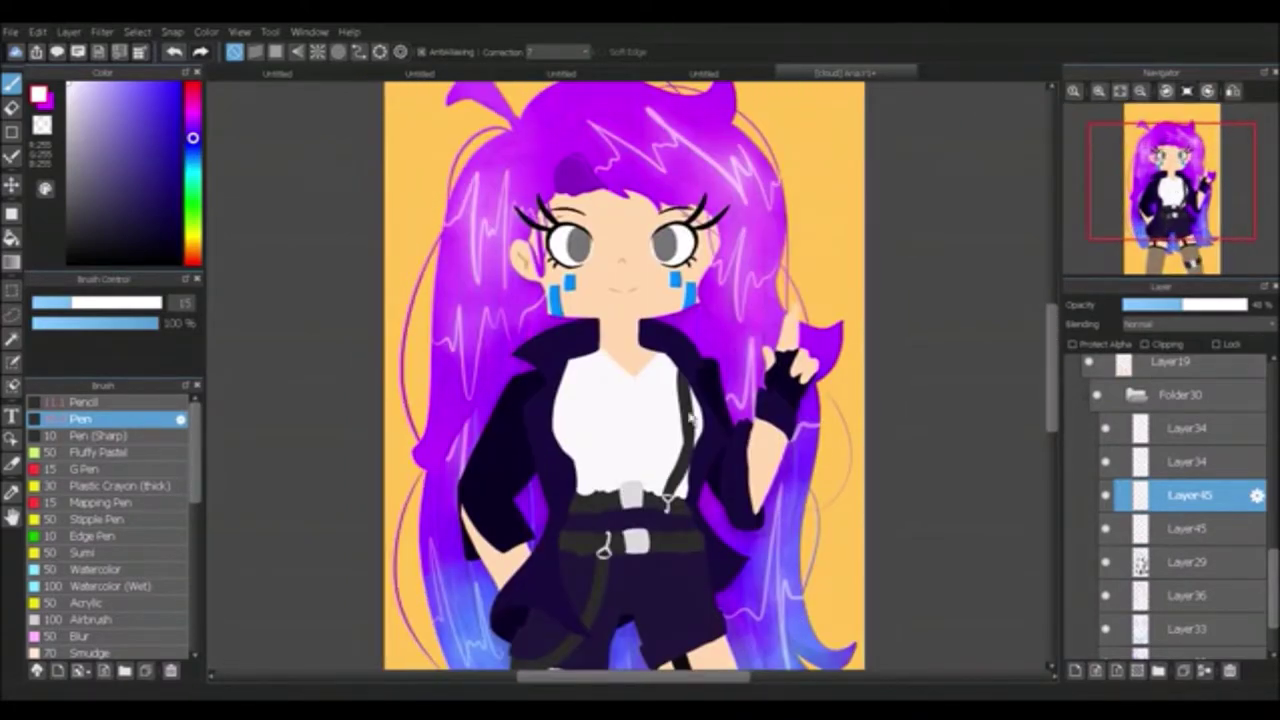
pyautogui.scroll(-3, 1248, 525)
pyautogui.moveTo(1248, 525); pyautogui.dragTo(1200, 425)
pyautogui.scroll(-2, 836, 330)
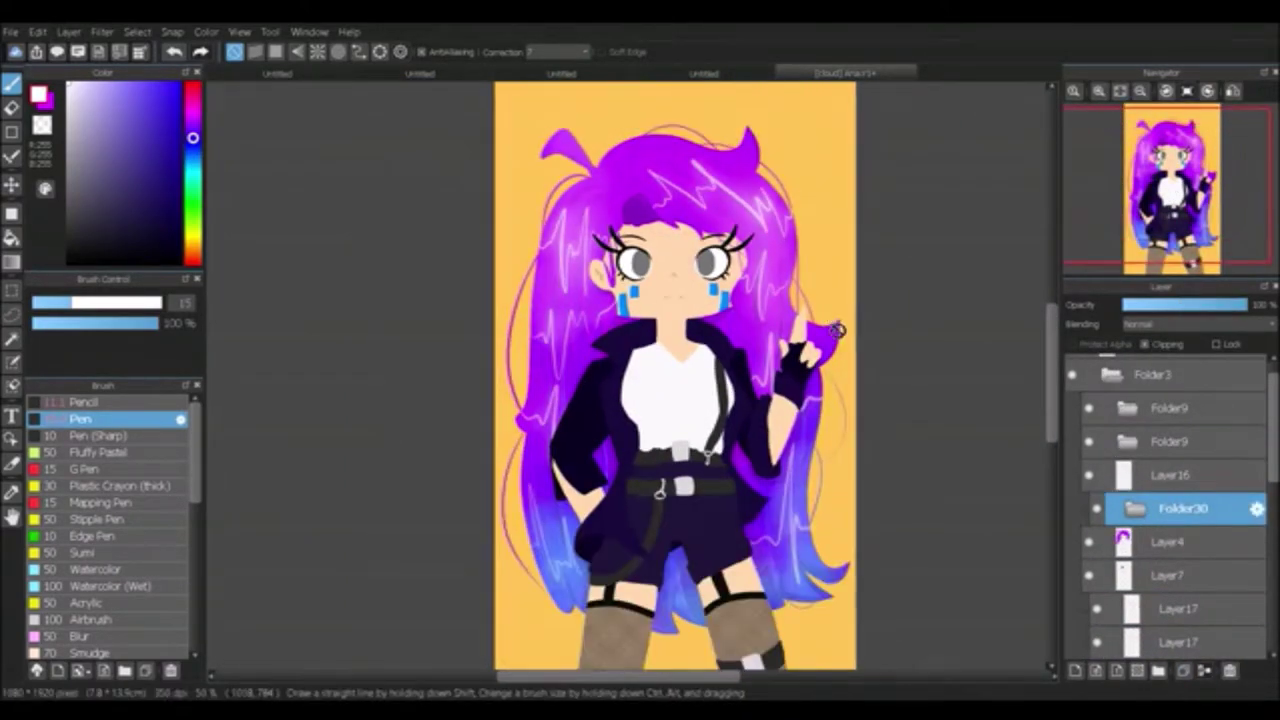
pyautogui.keyDown('alt'); pyautogui.click(565, 152); pyautogui.keyUp('alt')
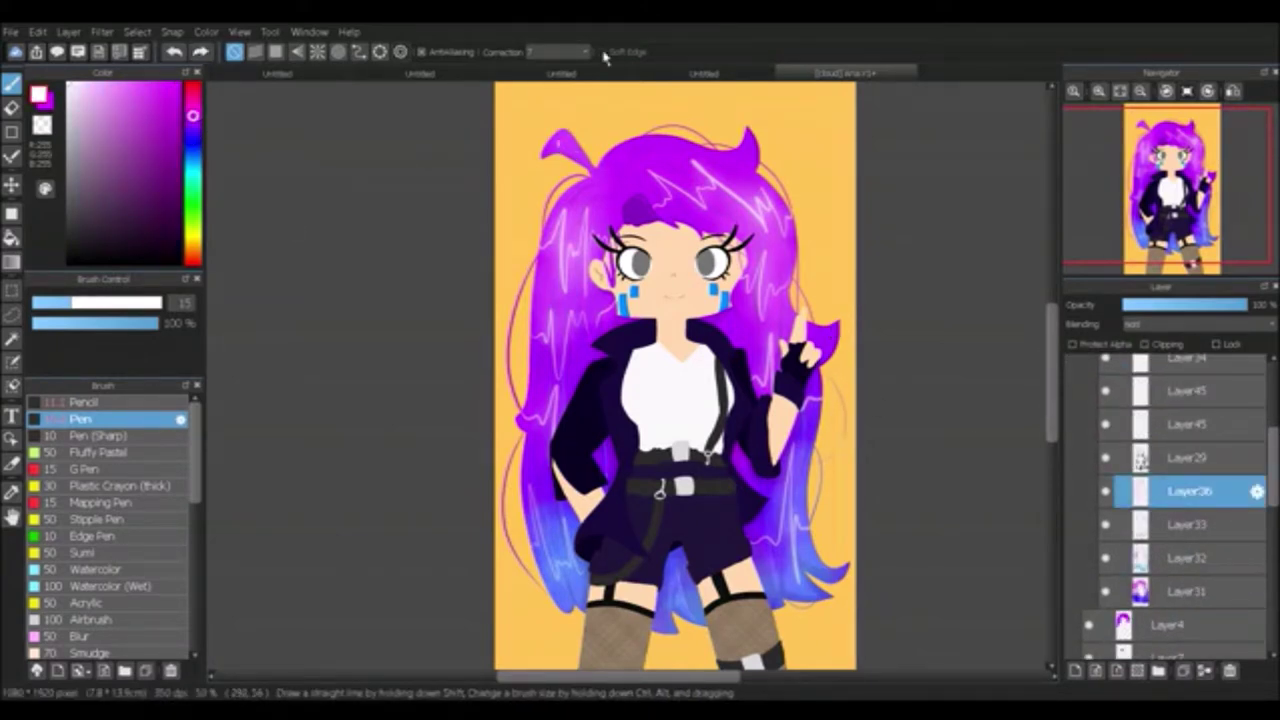
pyautogui.moveTo(778, 549)
pyautogui.mouseDown()
pyautogui.moveTo(946, 549)
pyautogui.moveTo(735, 549)
pyautogui.mouseUp()
# Step: Draw black strands over the dark purple hair patch on a clipped Layer57 at 24% opacity, and airbrush magenta on a clipped Layer58
pyautogui.keyDown('alt'); pyautogui.click(583, 400); pyautogui.keyUp('alt')
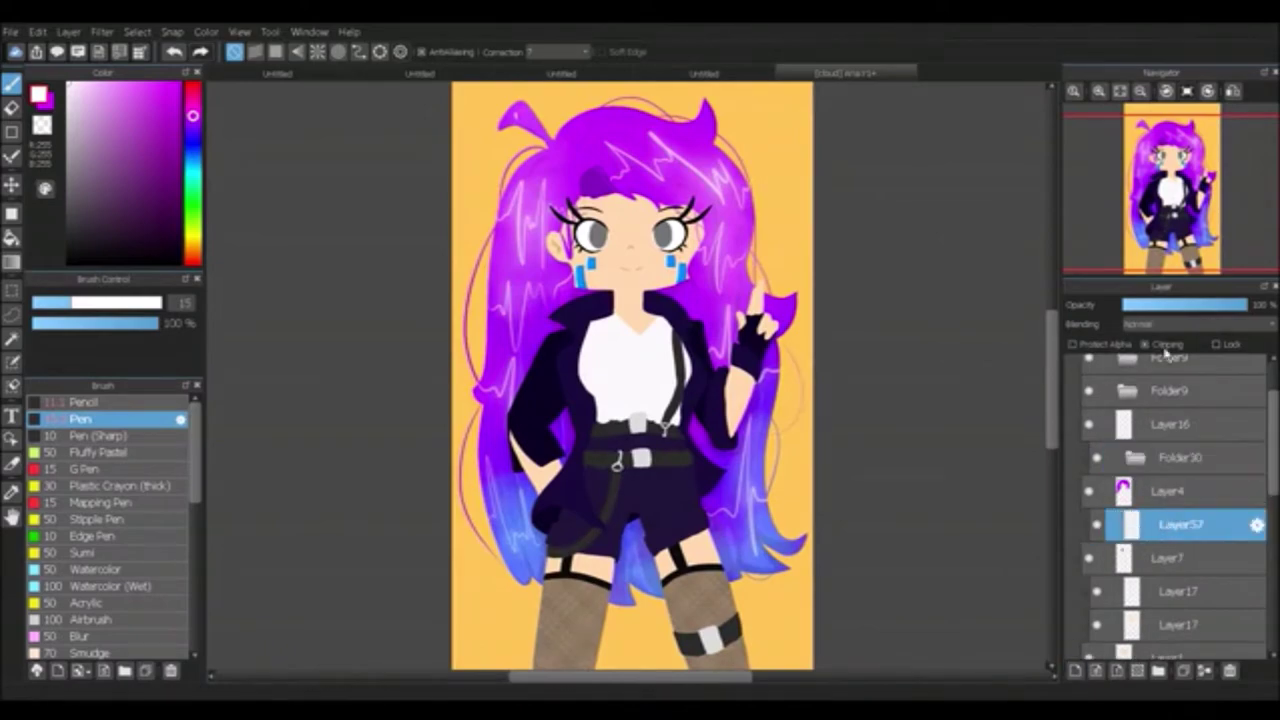
pyautogui.scroll(3, 648, 166)
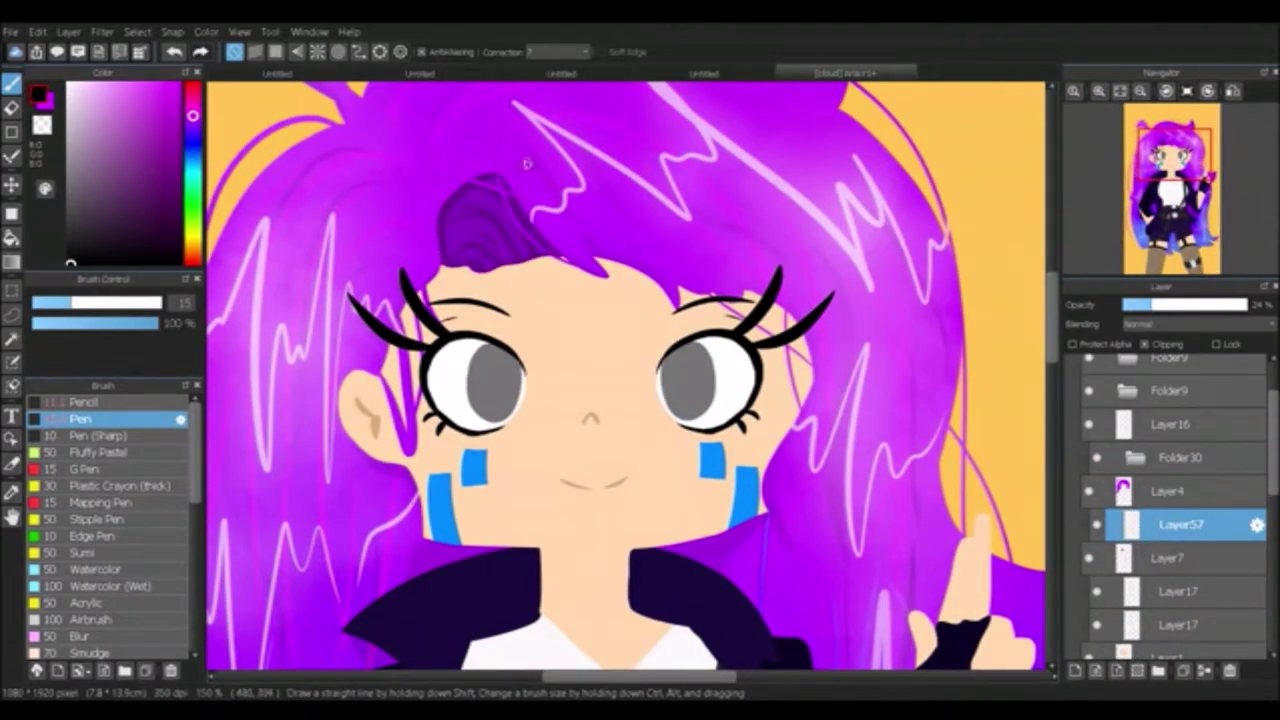
pyautogui.click(1075, 670)
pyautogui.scroll(-1, 131, 577)
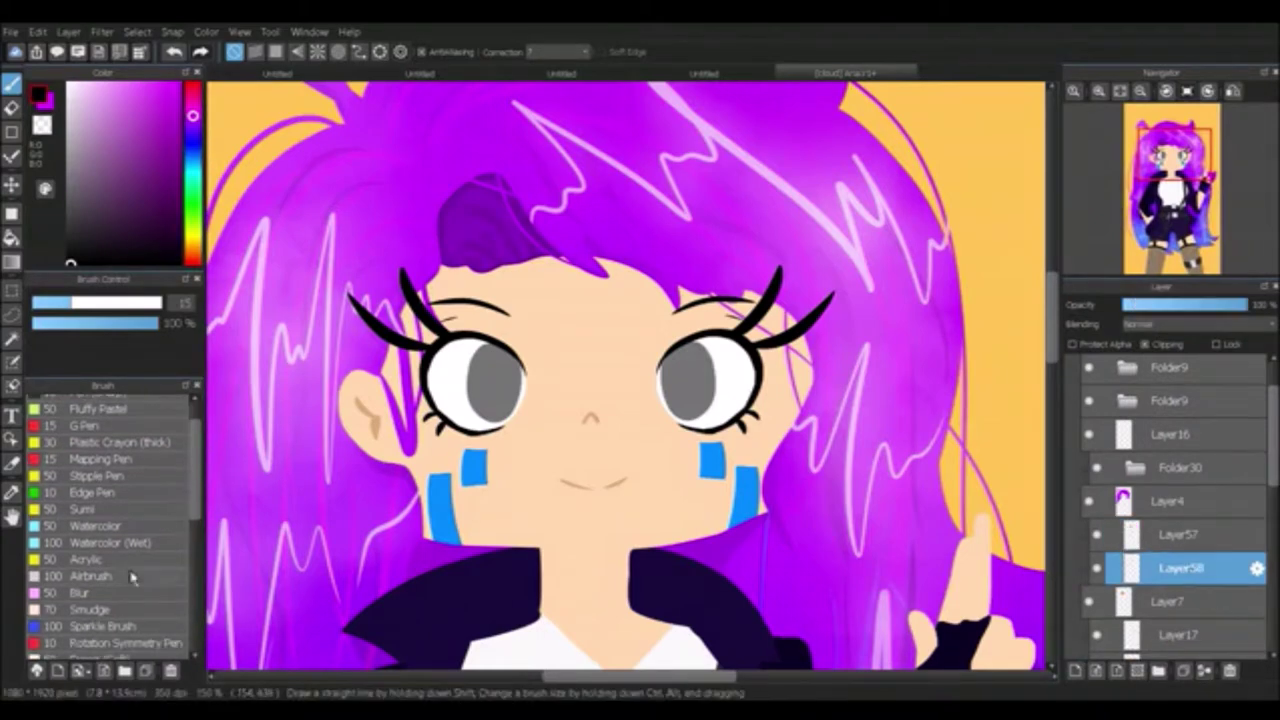
pyautogui.click(131, 577)
pyautogui.scroll(-5, 545, 250)
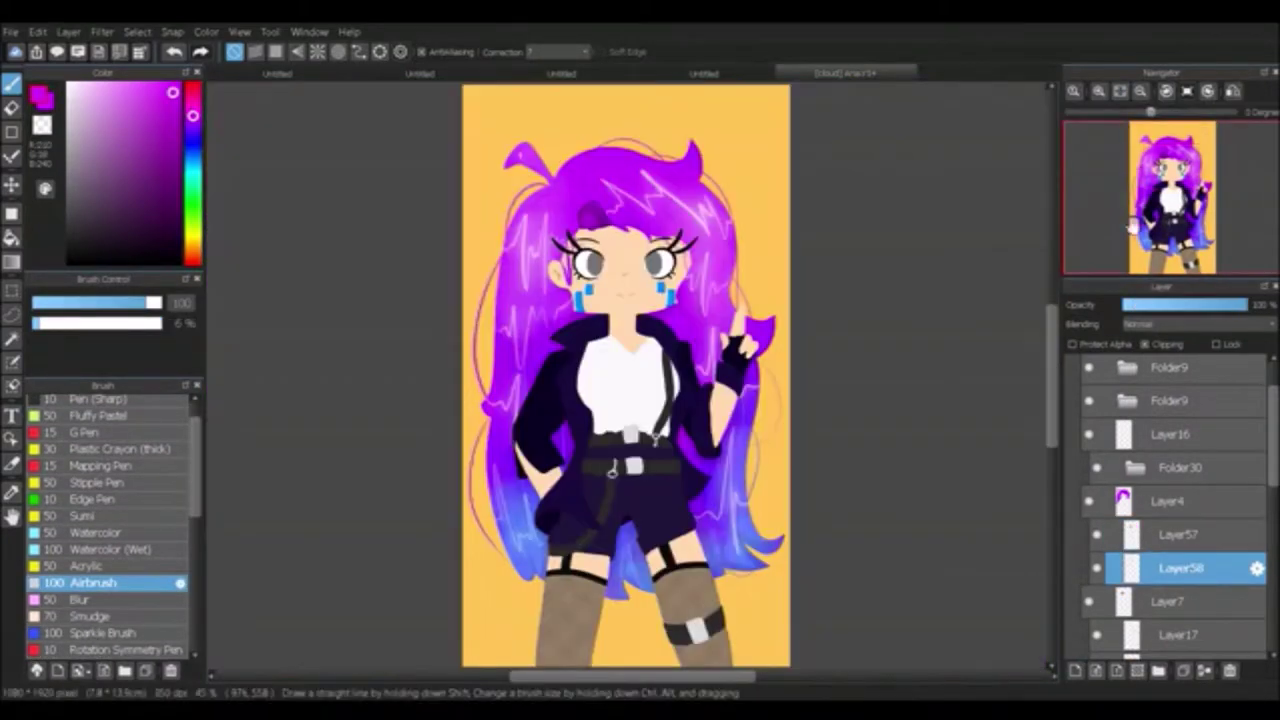
# Step: Fill a new clipped Layer59 above Layer1 with skin colour and brush soft red blush over the face with Fluffy Watercolor 3 at size 200
pyautogui.click(1180, 534)
pyautogui.scroll(-3, 1272, 515)
pyautogui.click(1167, 547)
pyautogui.click(1075, 670)
pyautogui.scroll(-5, 110, 520)
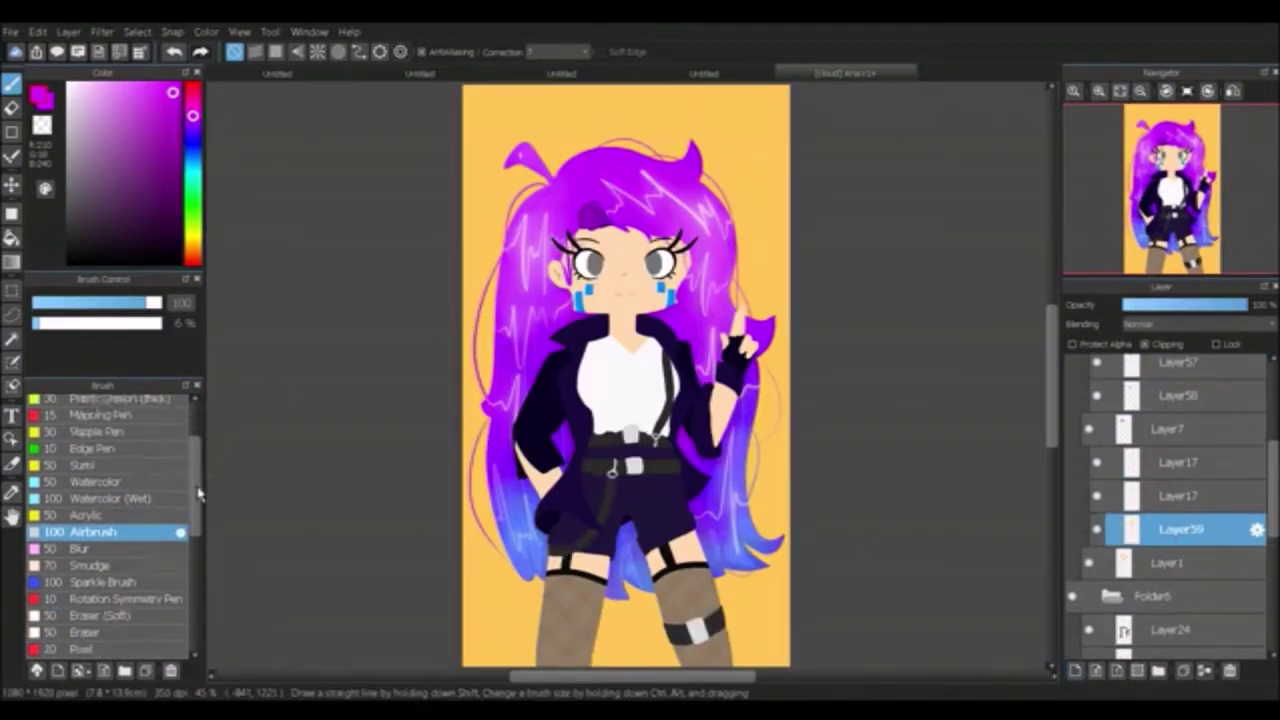
pyautogui.click(110, 530)
pyautogui.click(192, 250)
pyautogui.click(12, 237)
pyautogui.press('b')
pyautogui.click(106, 303)
pyautogui.scroll(4, 676, 290)
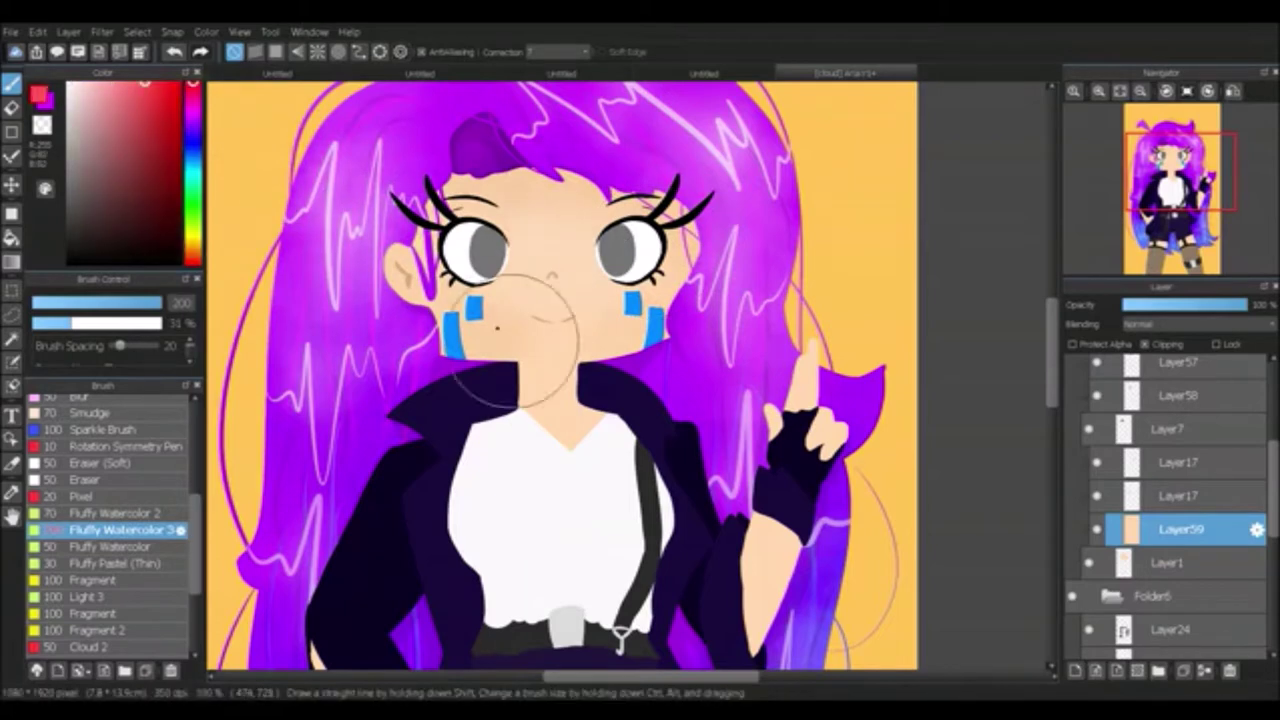
pyautogui.keyDown('alt'); pyautogui.click(556, 318); pyautogui.keyUp('alt')
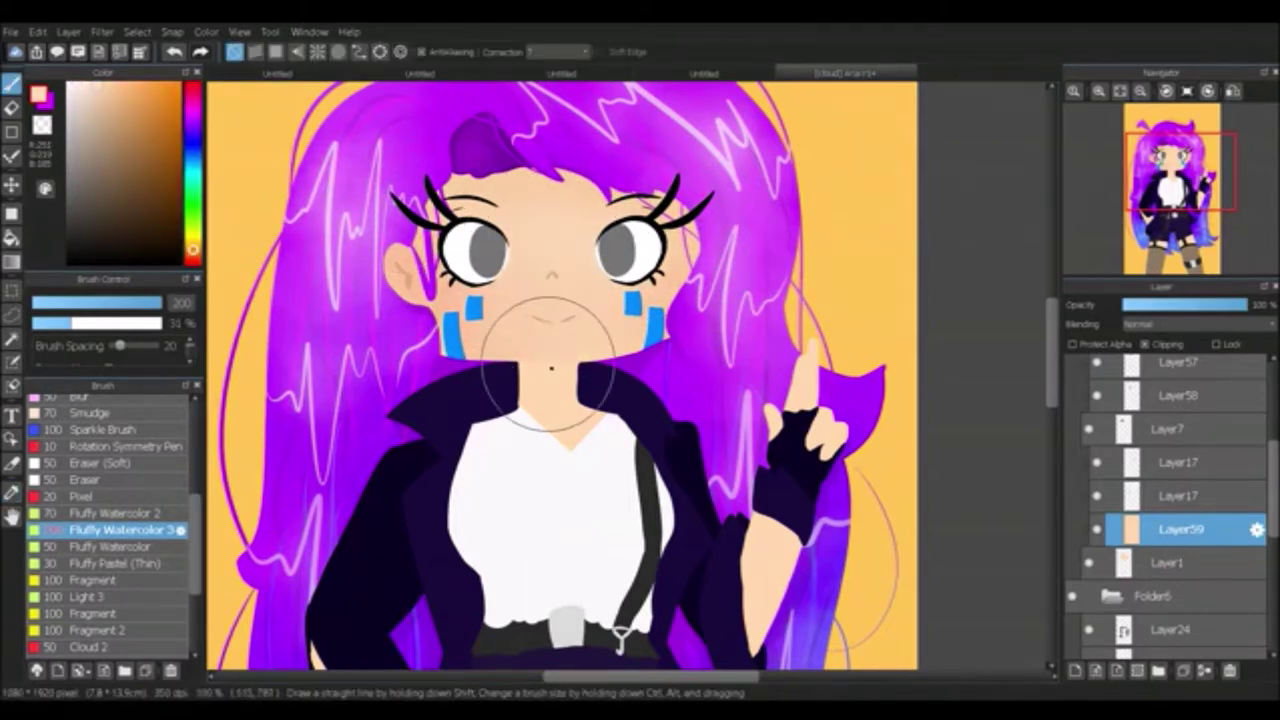
# Step: On a new clipped Layer60 at 25% opacity, draw brown skin shadows along the hairline, ear and face edges with the Pen at size 15
pyautogui.scroll(5, 110, 500)
pyautogui.click(80, 419)
pyautogui.click(1170, 562)
pyautogui.click(1098, 91)
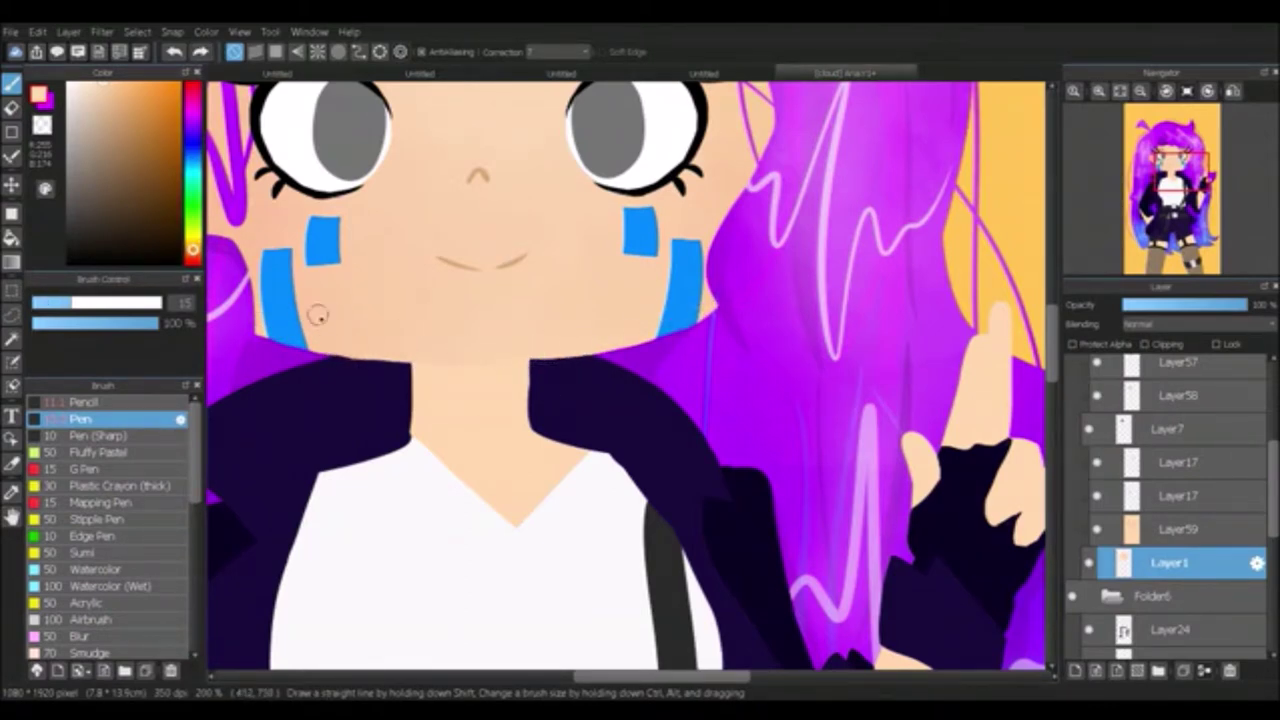
pyautogui.click(1166, 537)
pyautogui.hotkey('ctrl', 'shift', 'n')
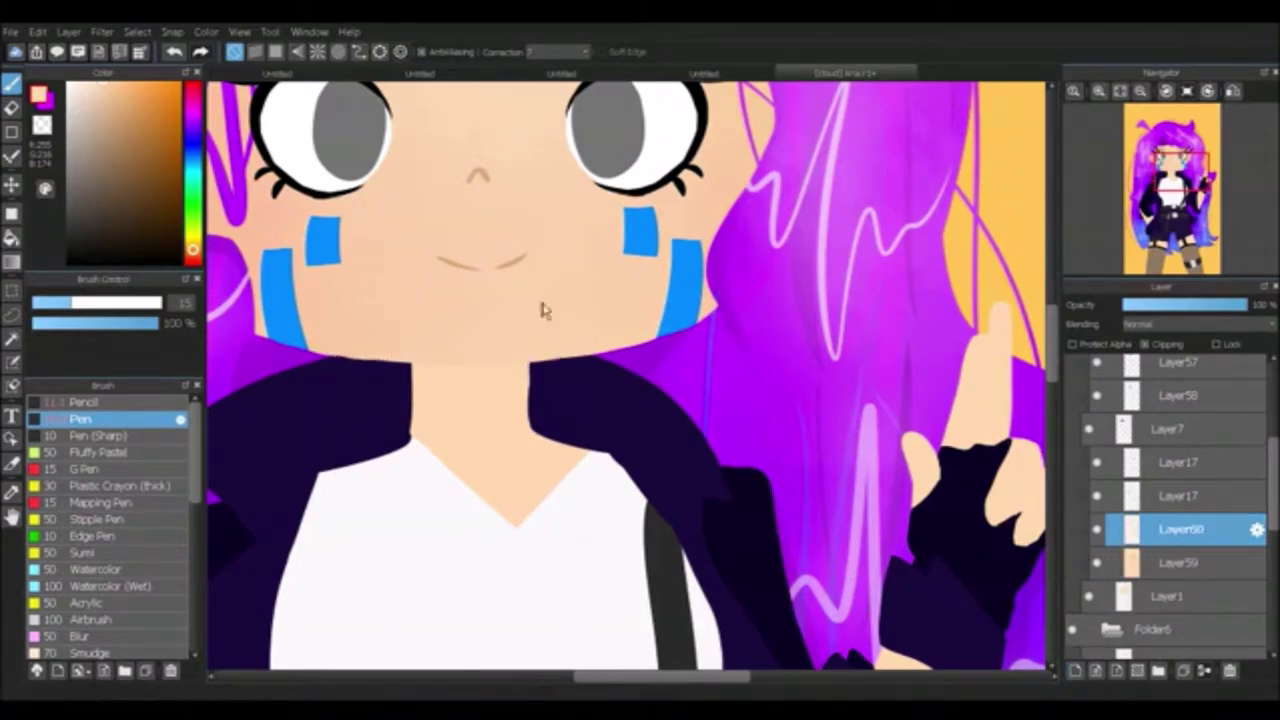
pyautogui.click(1170, 178)
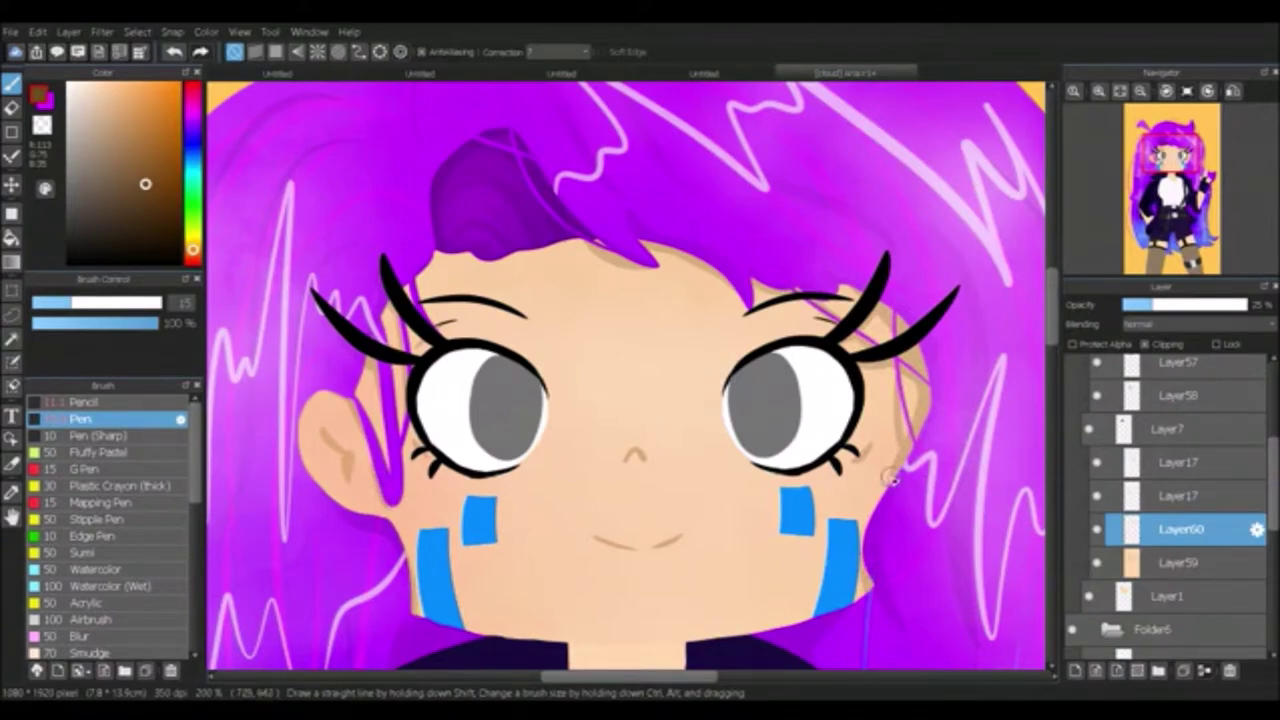
pyautogui.scroll(-5, 626, 380)
pyautogui.scroll(4, 626, 380)
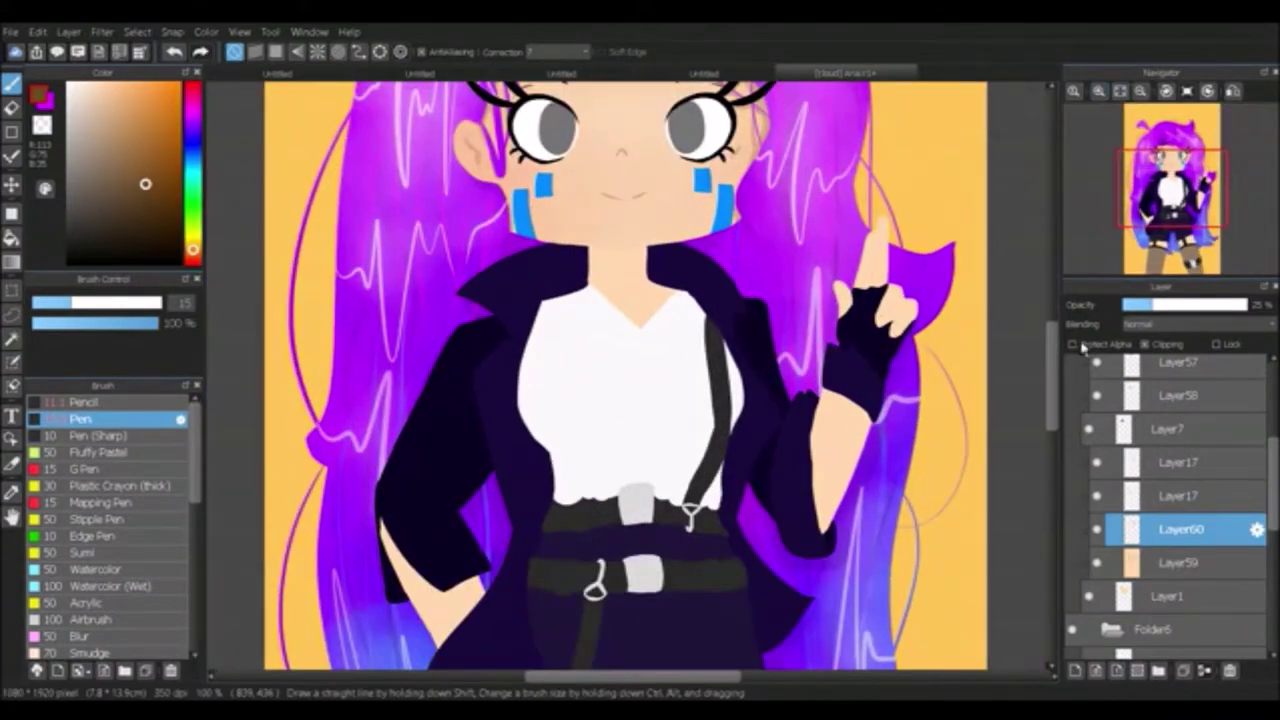
# Step: Create a soft blue glow around the cheek marks using the lower clipped Layer17
pyautogui.click(1172, 495)
pyautogui.click(1146, 344)
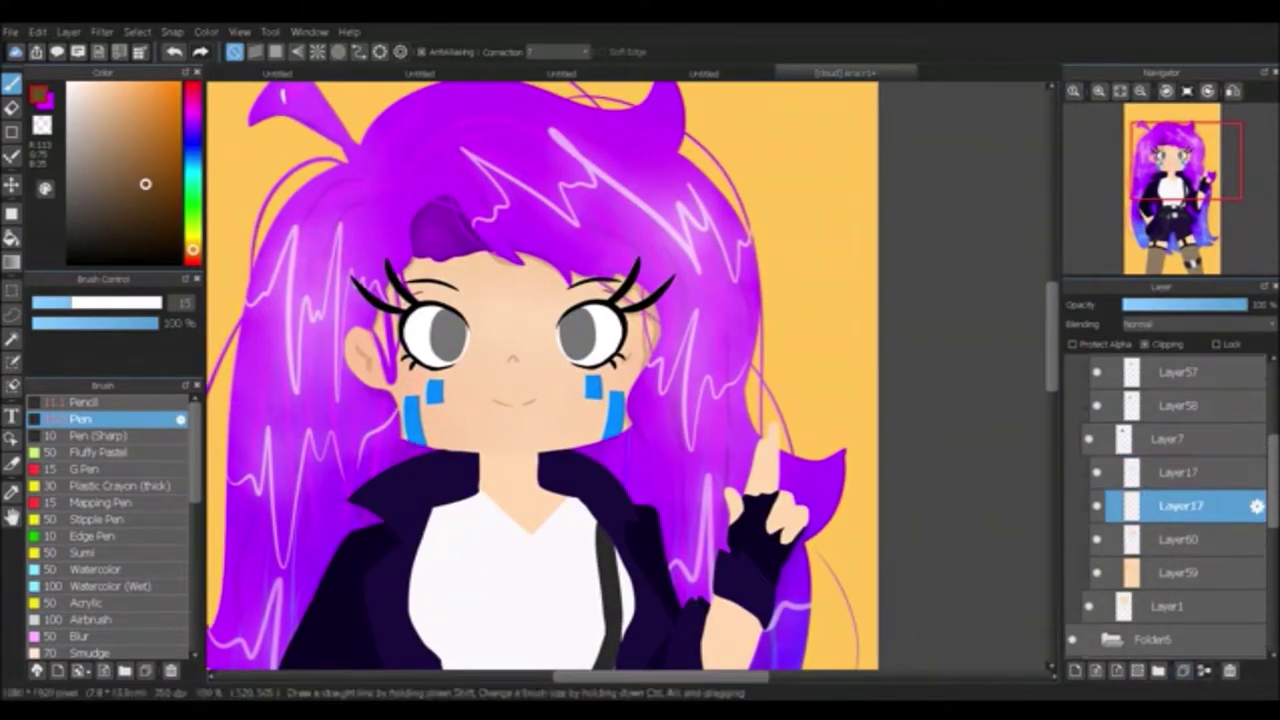
pyautogui.moveTo(1128, 478); pyautogui.dragTo(1130, 476)
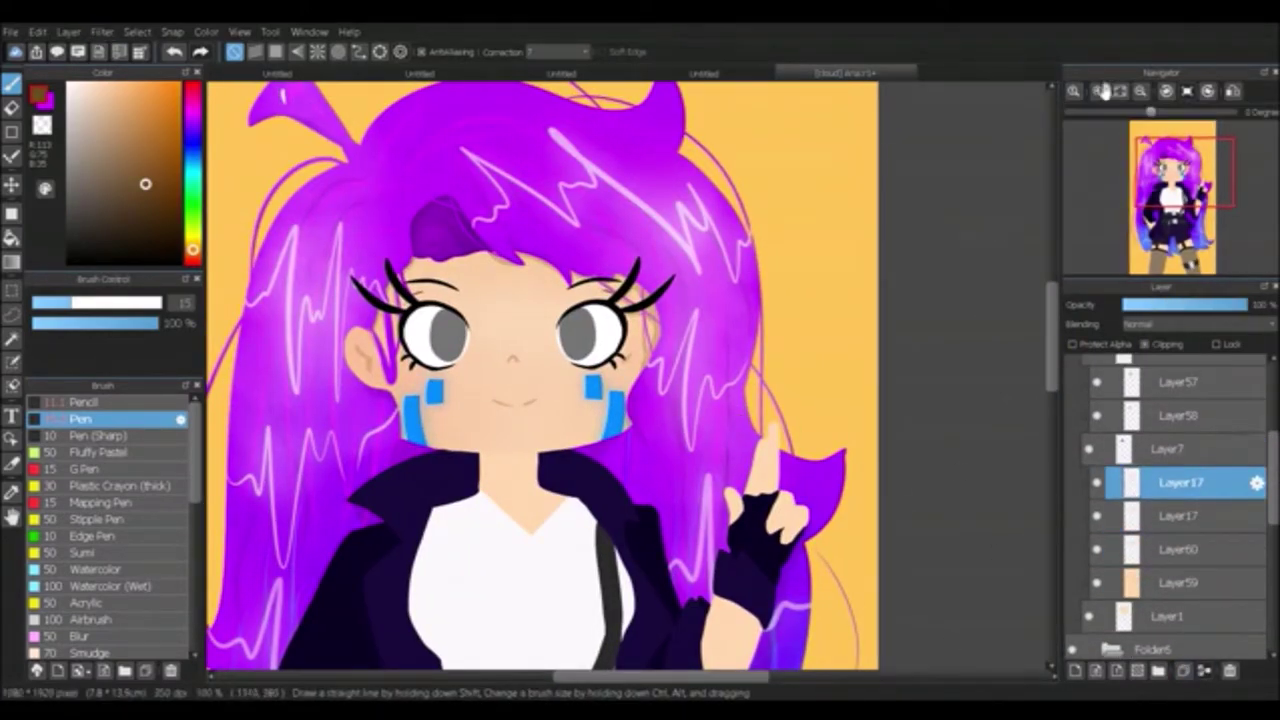
# Step: Draw white Pen highlights on the blue cheek marks and airbrush soft white over them at size 18 on a new clipped Layer62
pyautogui.scroll(3, 497, 441)
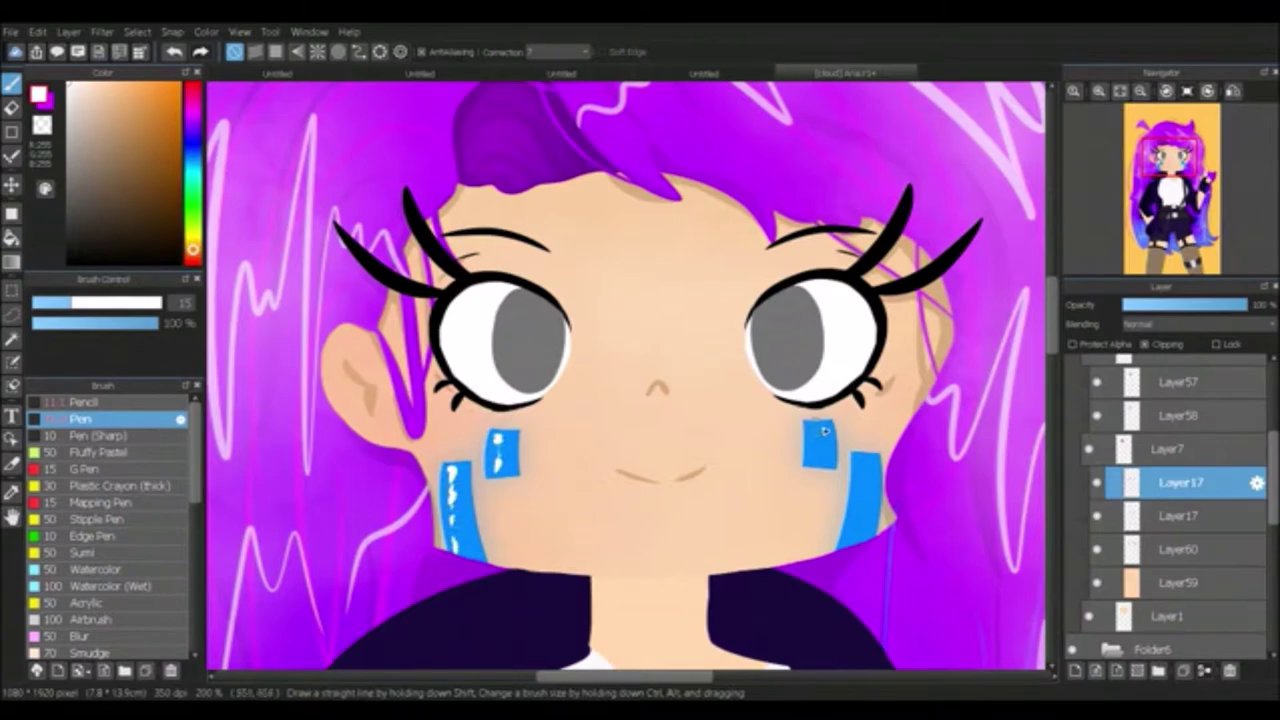
pyautogui.click(1075, 670)
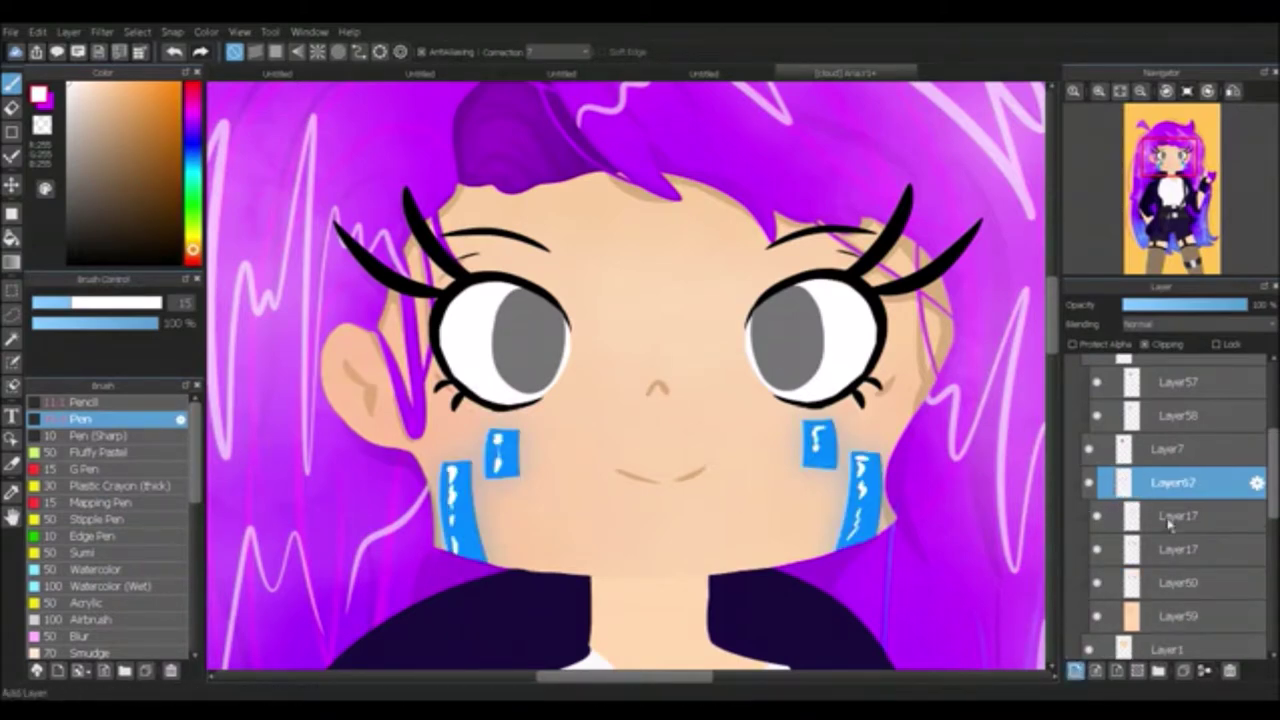
pyautogui.click(93, 619)
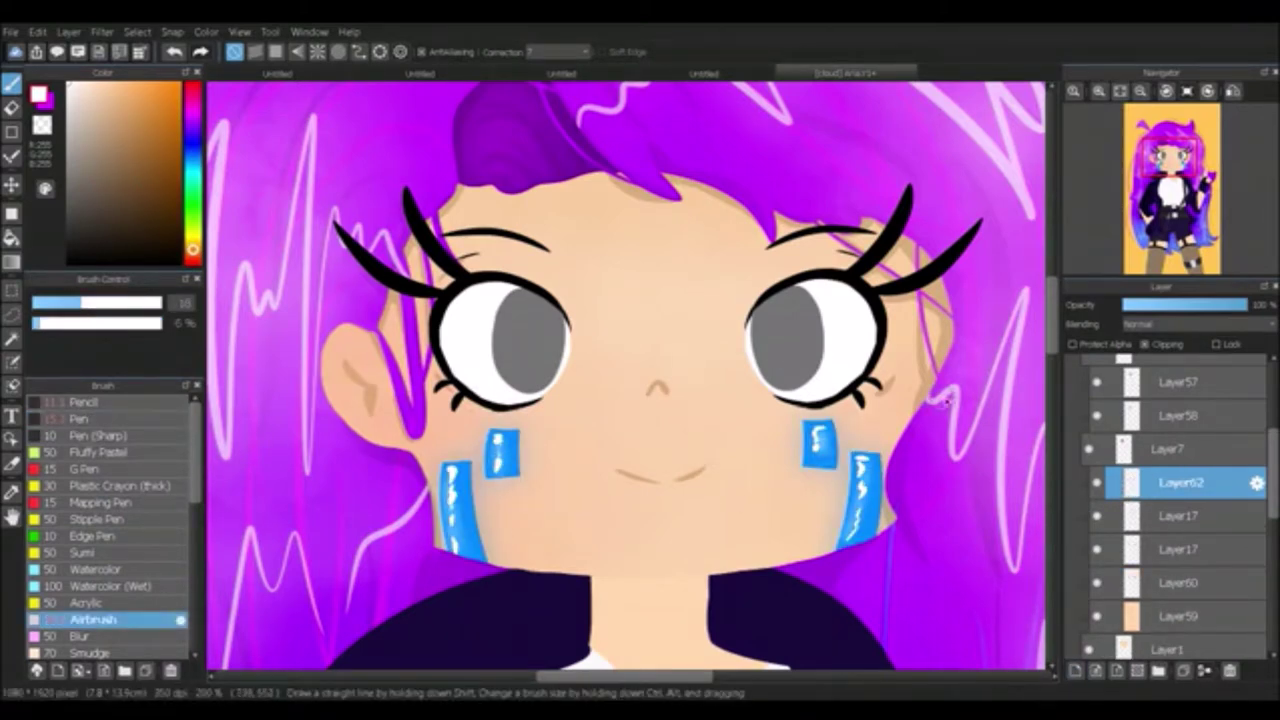
# Step: Duplicate the Layer17 glow around the cheek marks and adjust the opacity of the glow layers
pyautogui.click(1149, 516)
pyautogui.click(1180, 549)
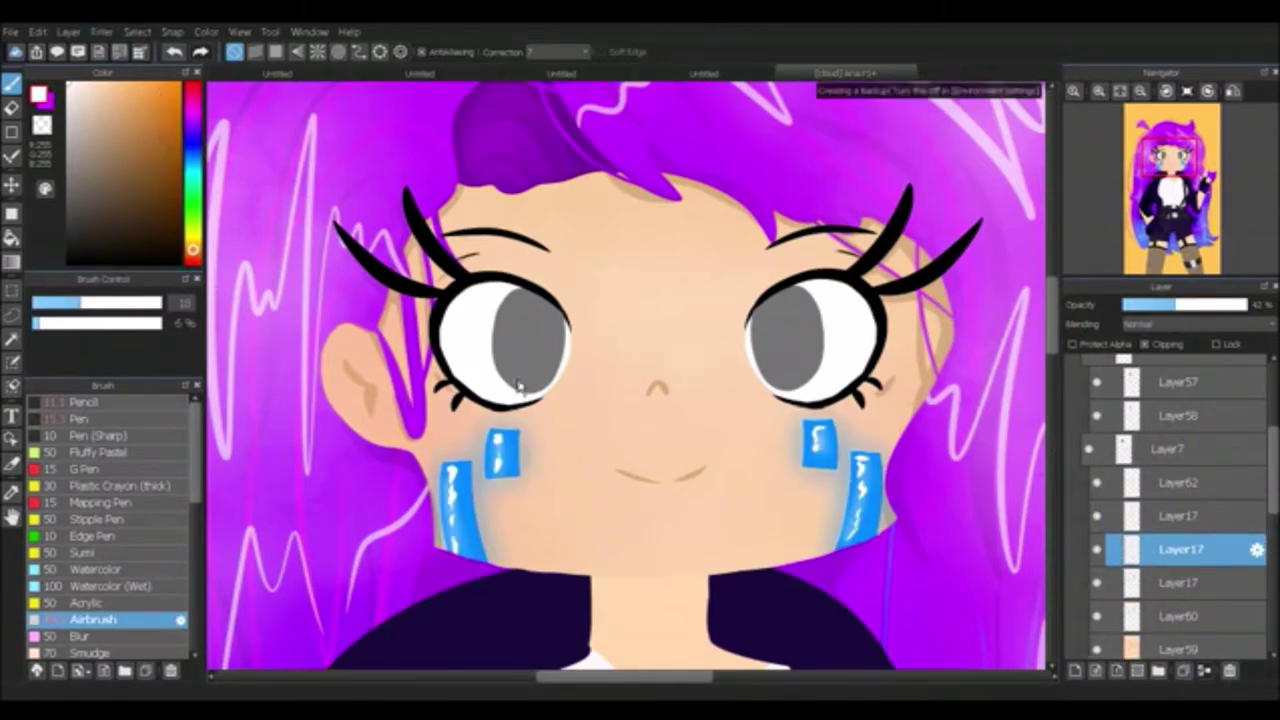
pyautogui.click(1097, 549)
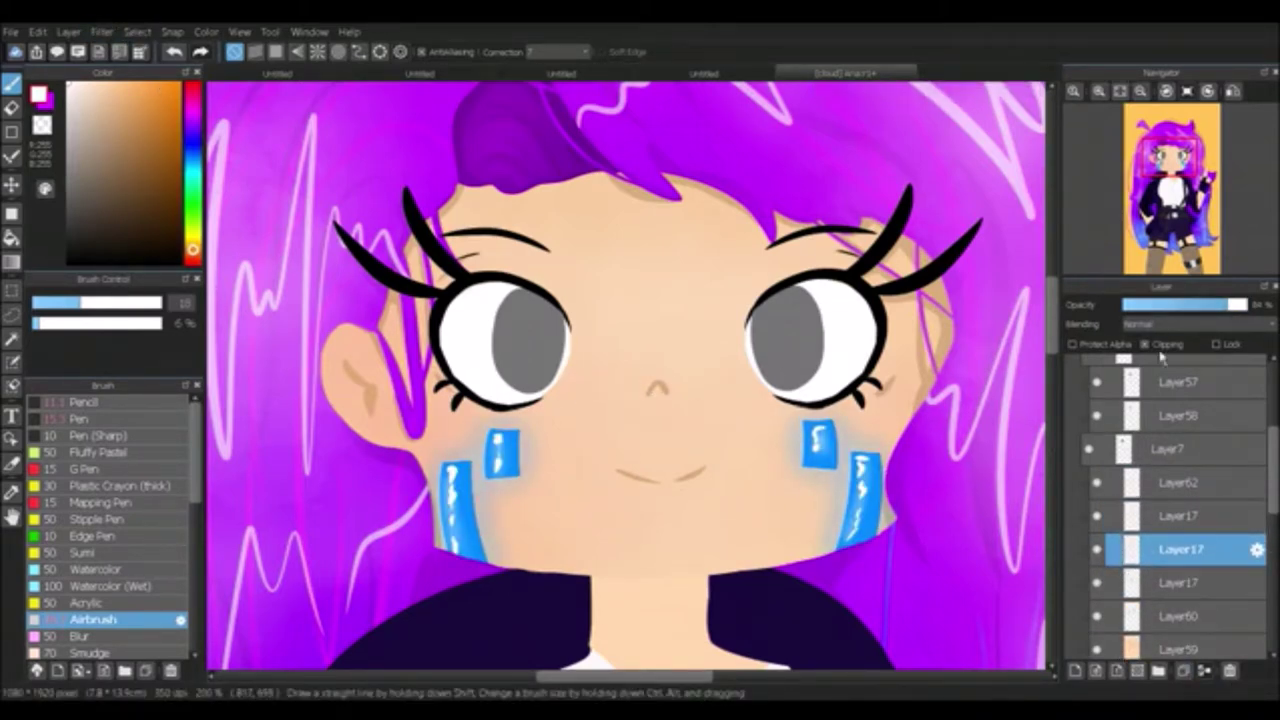
pyautogui.press('g')
pyautogui.click(1180, 582)
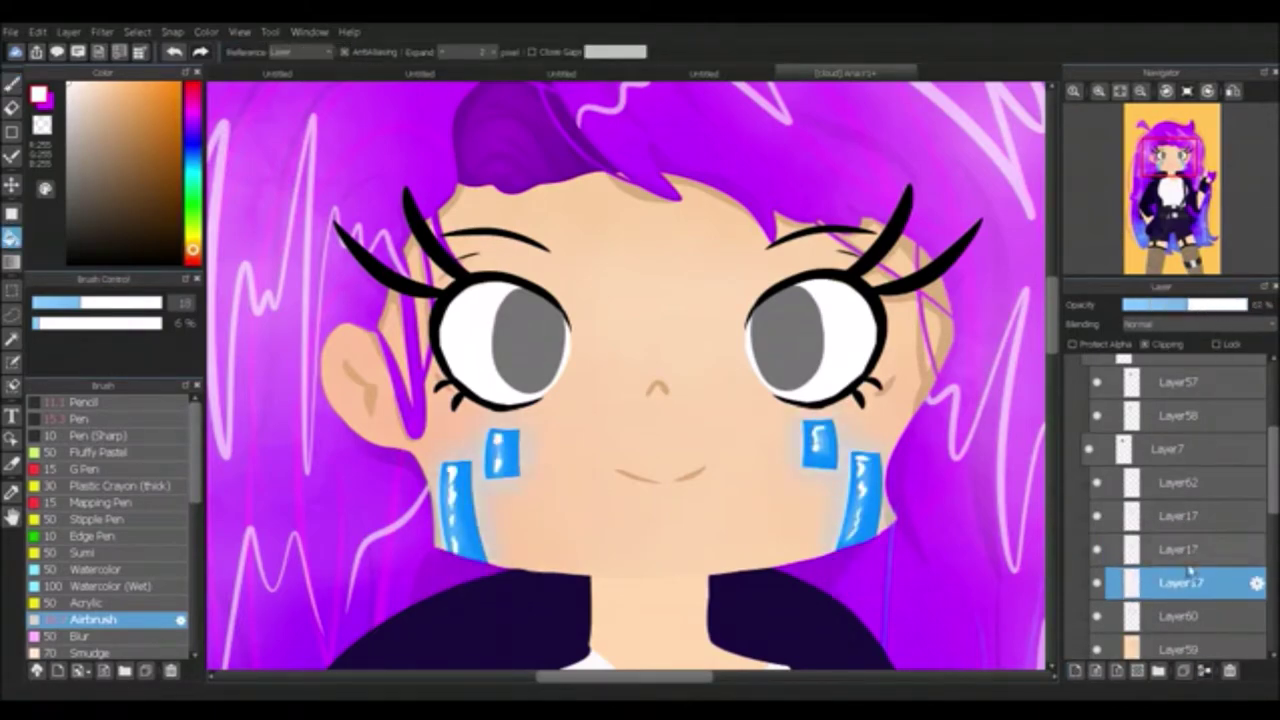
# Step: Try recolouring the cheek marks with a blue fill on a Layer17 clipped to an unclipped copy of the marks
pyautogui.scroll(1, 1180, 462)
pyautogui.hotkey('ctrl', '0')
pyautogui.click(1130, 528)
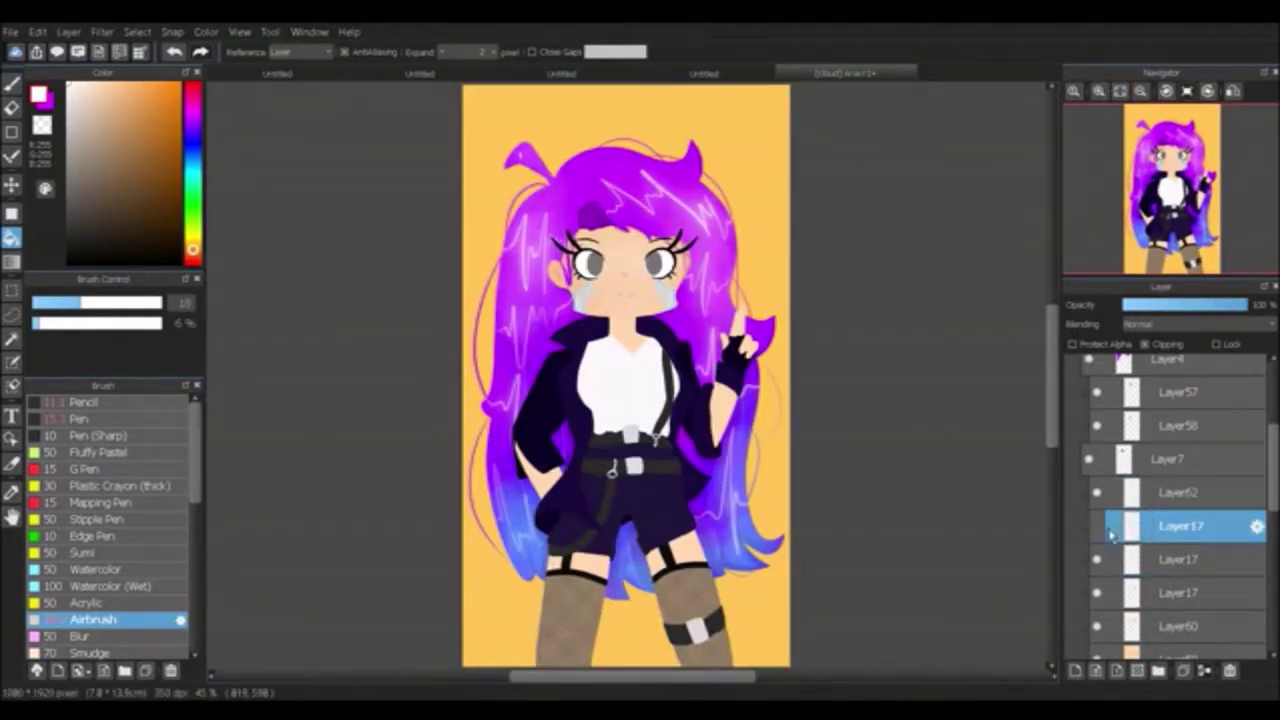
pyautogui.click(1180, 559)
pyautogui.scroll(3, 640, 300)
pyautogui.press('b')
pyautogui.click(146, 150)
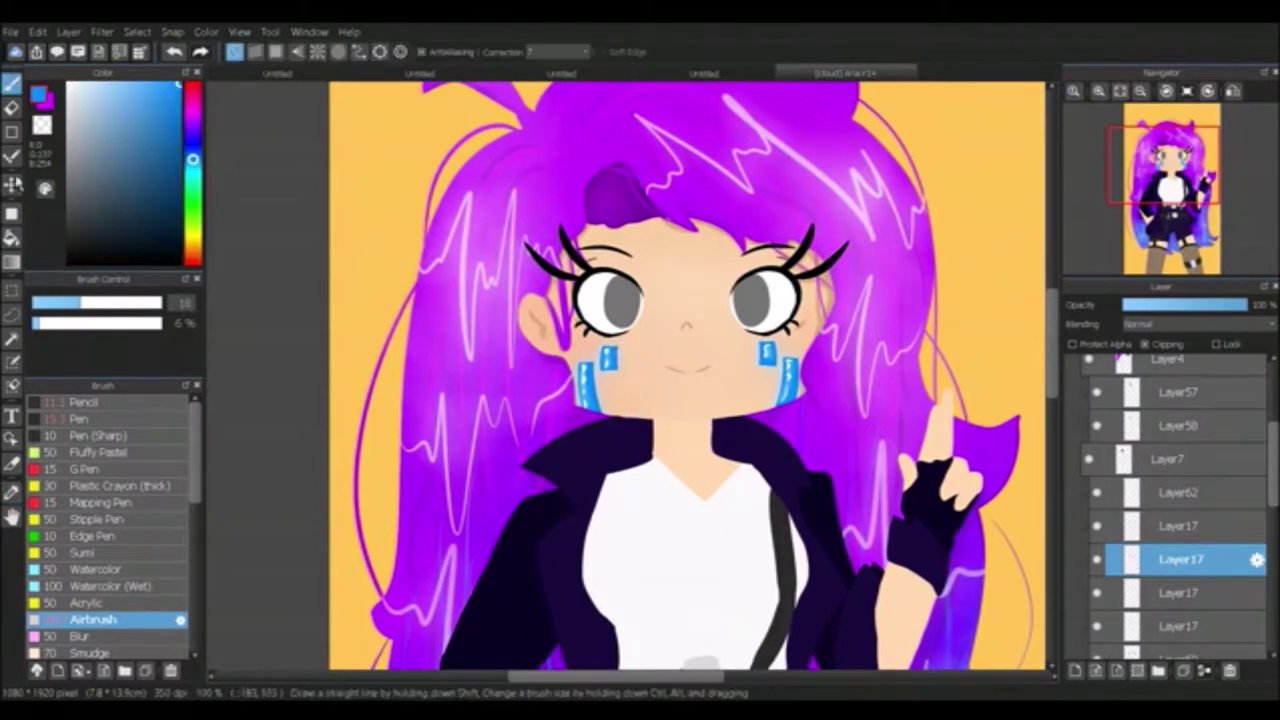
pyautogui.press('g')
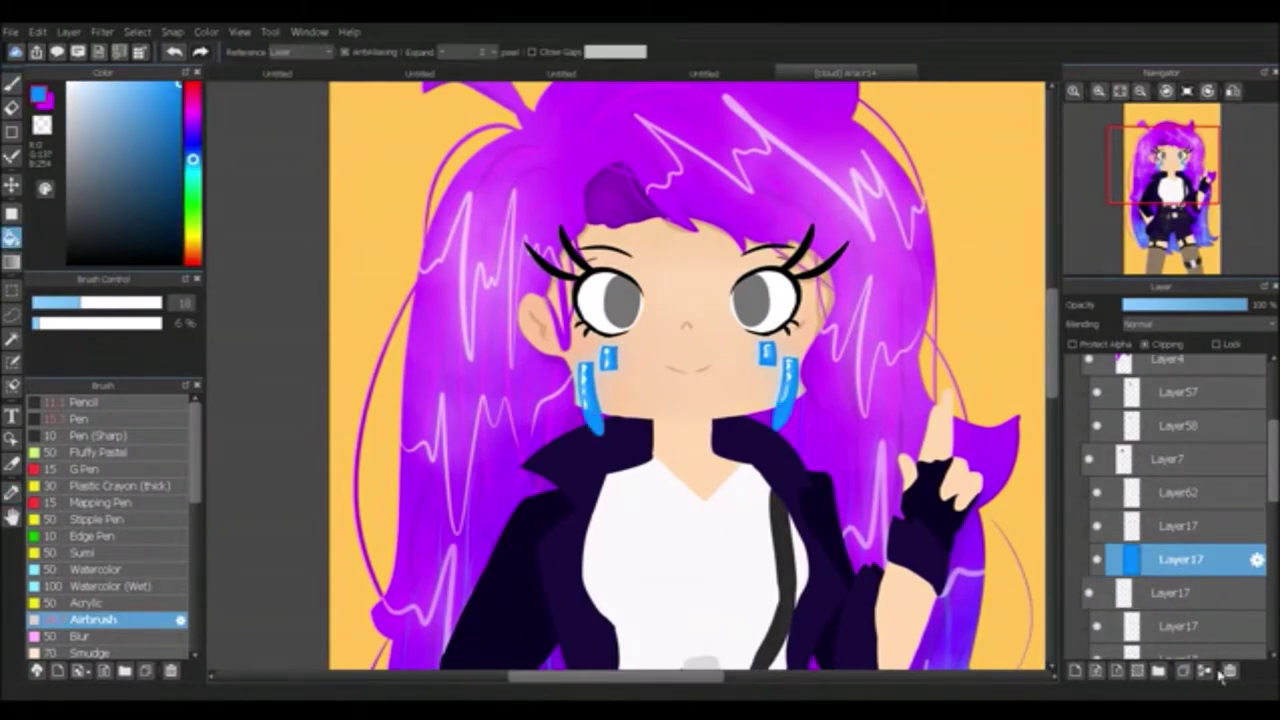
pyautogui.click(1150, 525)
pyautogui.click(1157, 305)
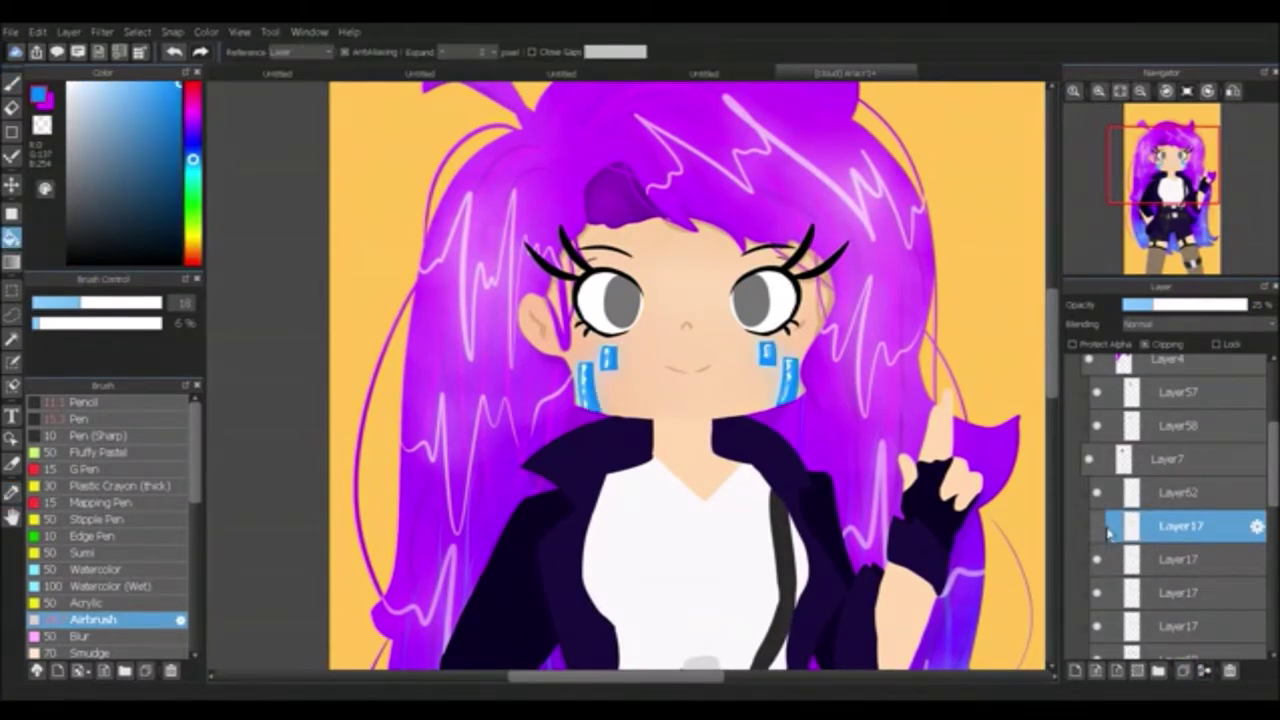
# Step: Try unclipping the upper Layer17 at reduced opacity and filling a new clipped Layer67 with blue, then undo the fill
pyautogui.click(1150, 492)
pyautogui.click(1150, 525)
pyautogui.hotkey('ctrl', '+')
pyautogui.click(1167, 307)
pyautogui.click(1097, 502)
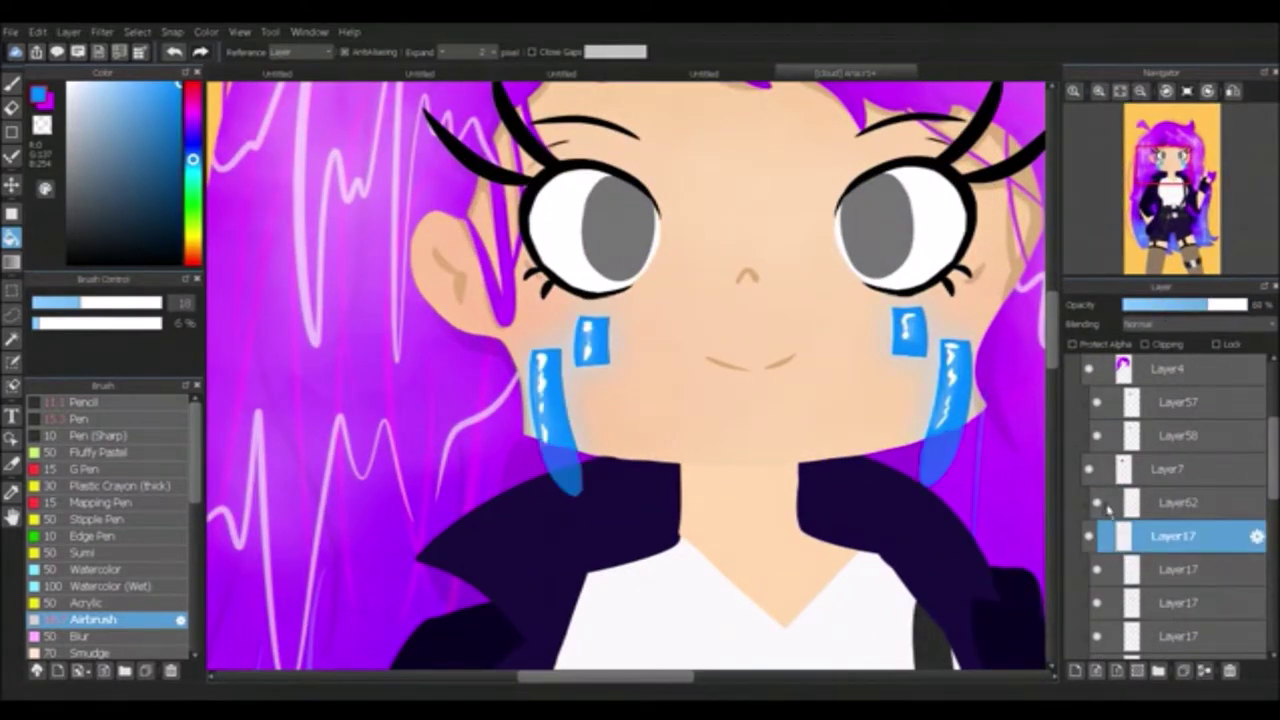
pyautogui.hotkey('ctrl', 'shift', 'n')
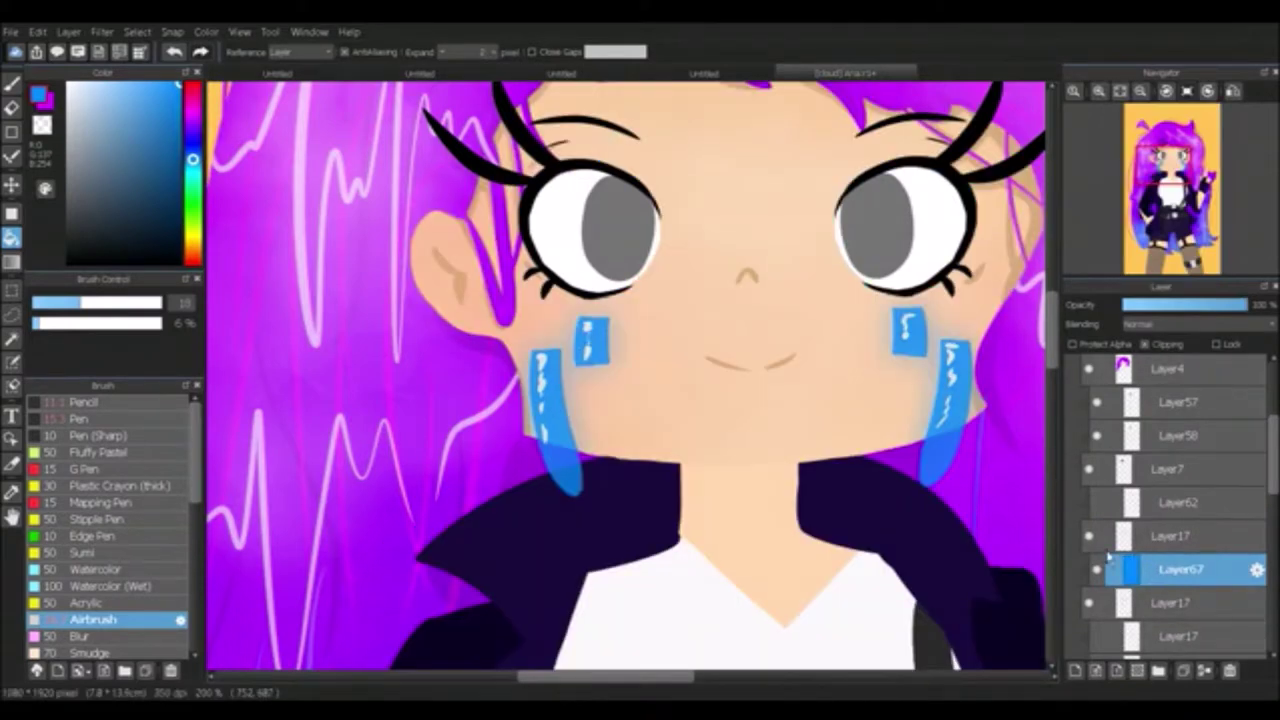
pyautogui.hotkey('ctrl', 'z')
# Step: Restore the upper Layer17 as a visible clipped layer and set its opacity to 62% to soften the cheek-mark highlights
pyautogui.click(1157, 537)
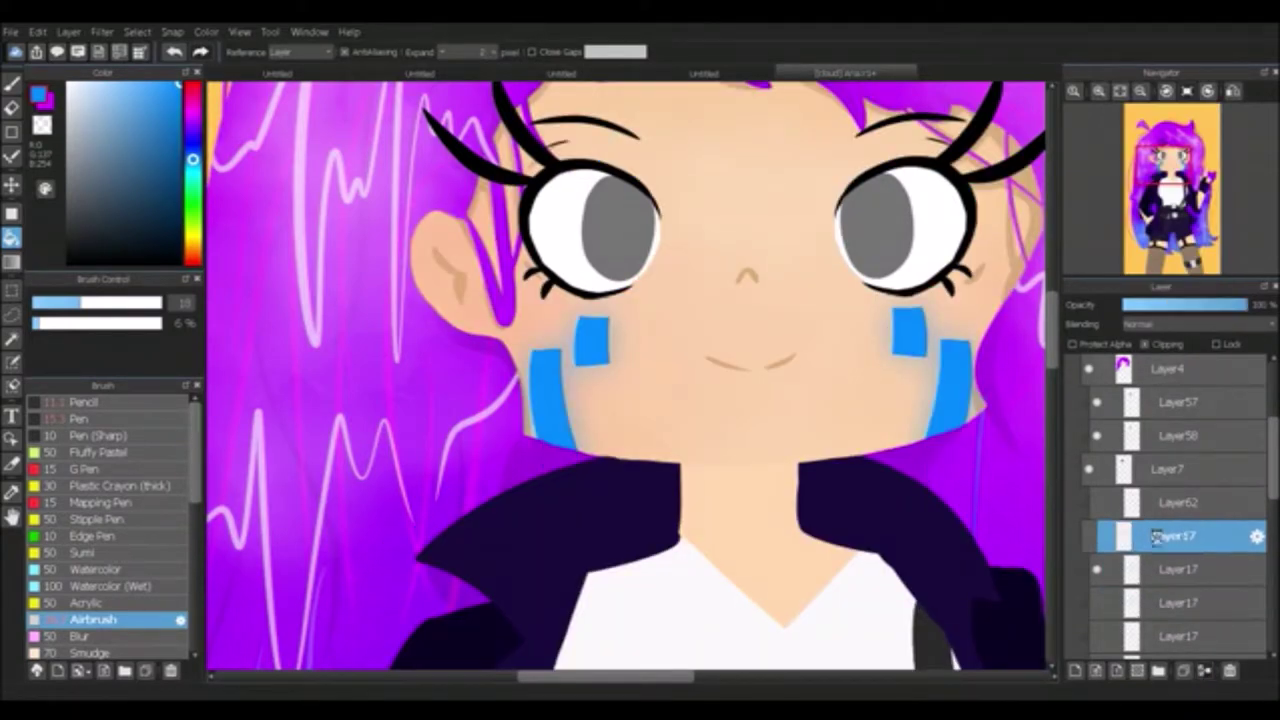
pyautogui.click(1099, 537)
pyautogui.scroll(-2, 1120, 500)
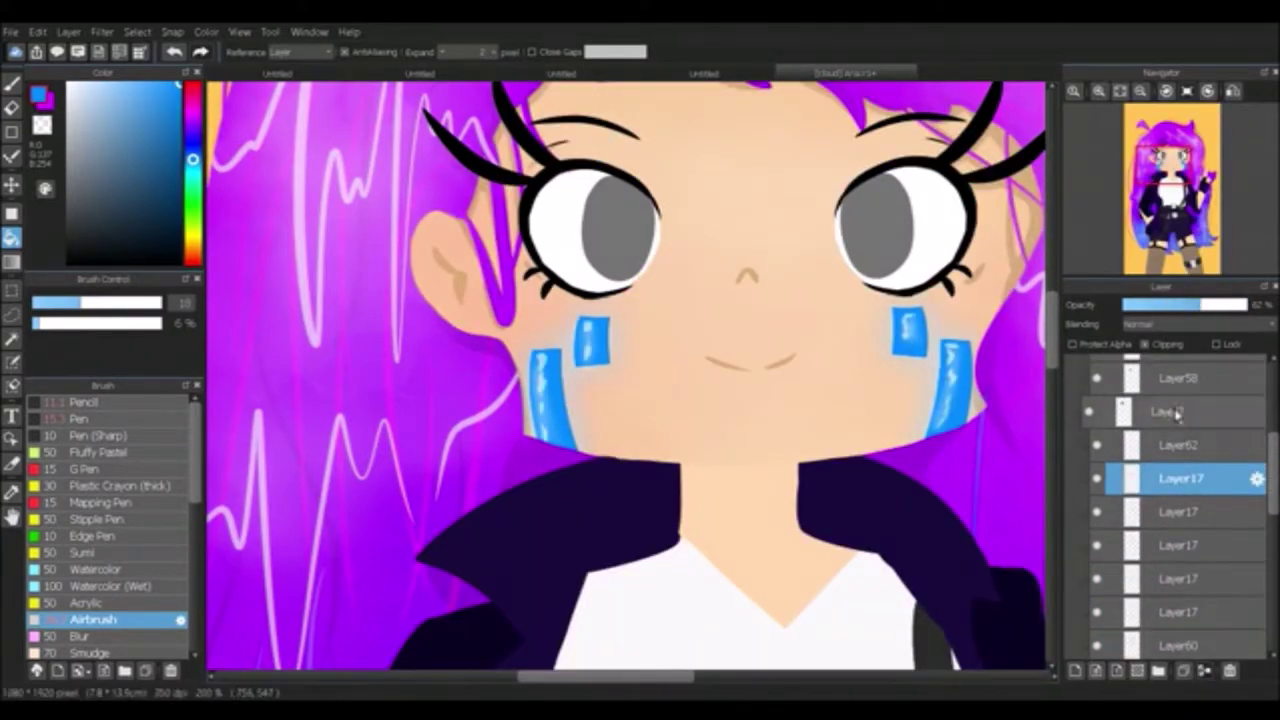
# Step: Add a folder containing a new layer above the iris layer Layer11 inside the eye's Folder9
pyautogui.click(1185, 414)
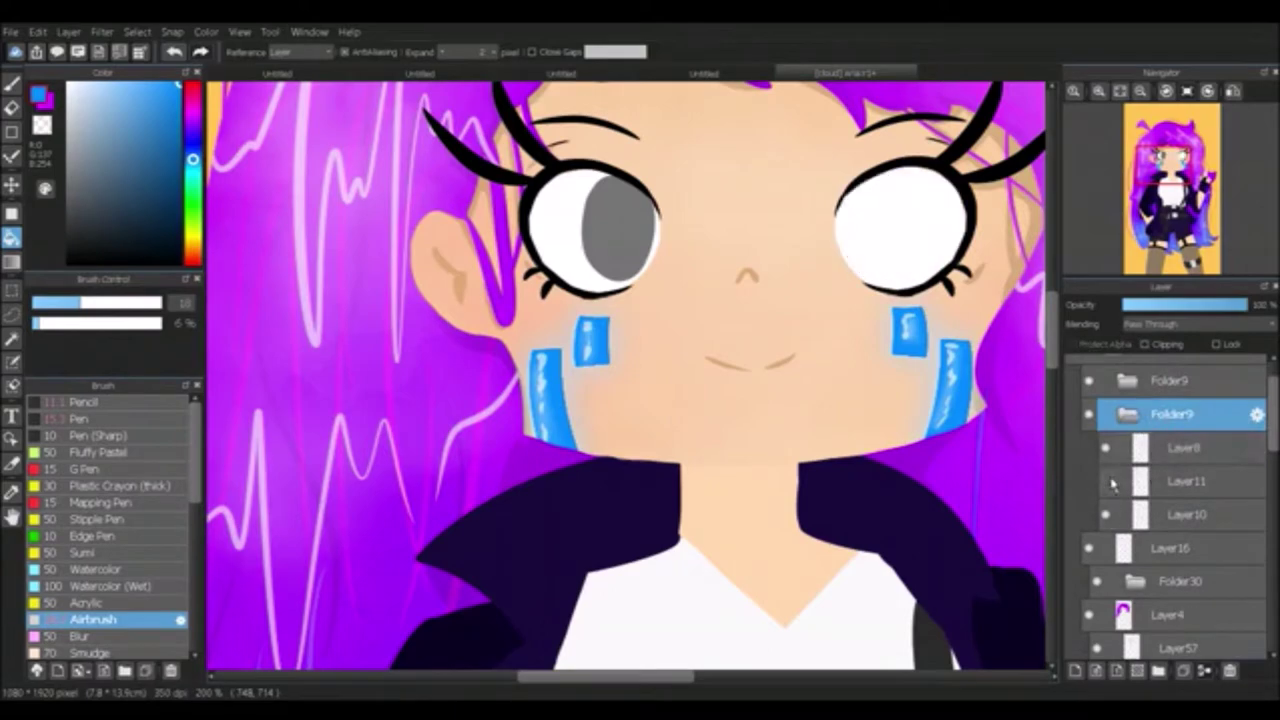
pyautogui.scroll(2, 1190, 420)
pyautogui.click(1075, 671)
# Step: Paint vertical rainbow stripes from red through orange, yellow and green to light blue across the right iris with the Pen
pyautogui.click(192, 85)
pyautogui.click(12, 82)
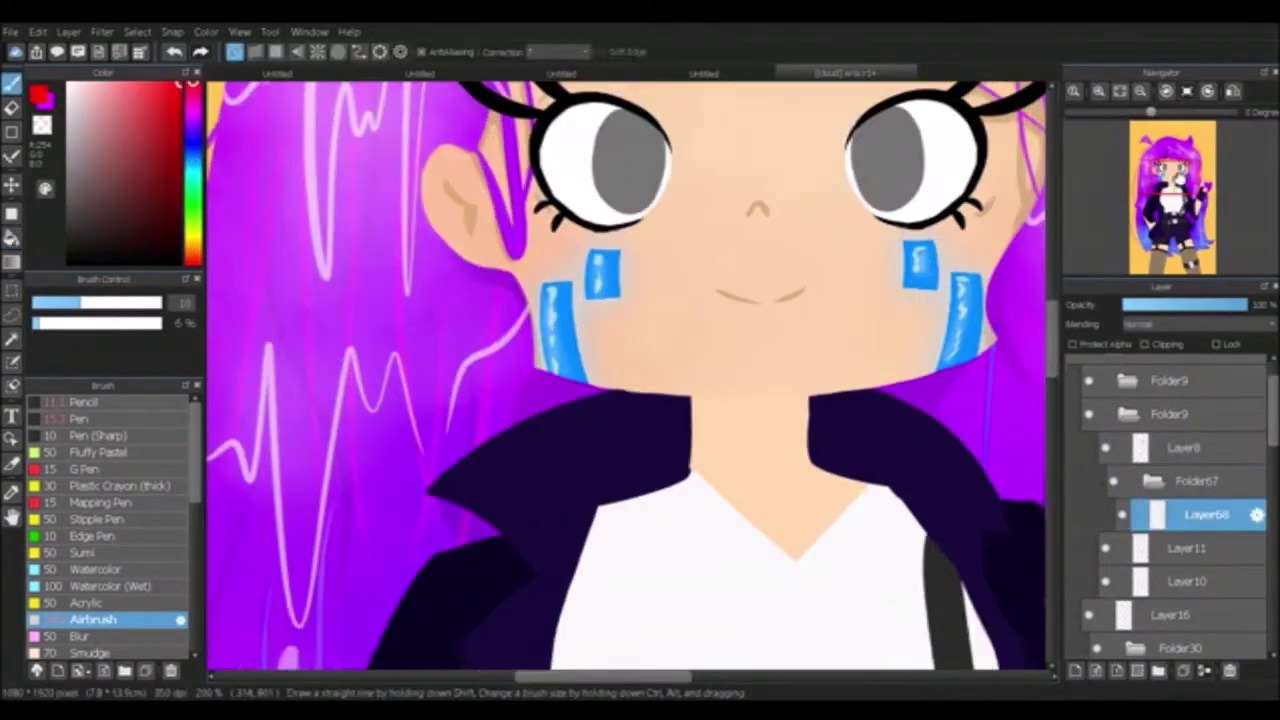
pyautogui.moveTo(600, 350); pyautogui.dragTo(910, 480)
pyautogui.click(152, 419)
pyautogui.moveTo(531, 315)
pyautogui.mouseDown()
pyautogui.moveTo(531, 405)
pyautogui.moveTo(557, 410)
pyautogui.mouseUp()
pyautogui.click(192, 250)
pyautogui.click(192, 235)
pyautogui.click(192, 205)
pyautogui.click(192, 162)
pyautogui.moveTo(566, 308); pyautogui.dragTo(566, 410)
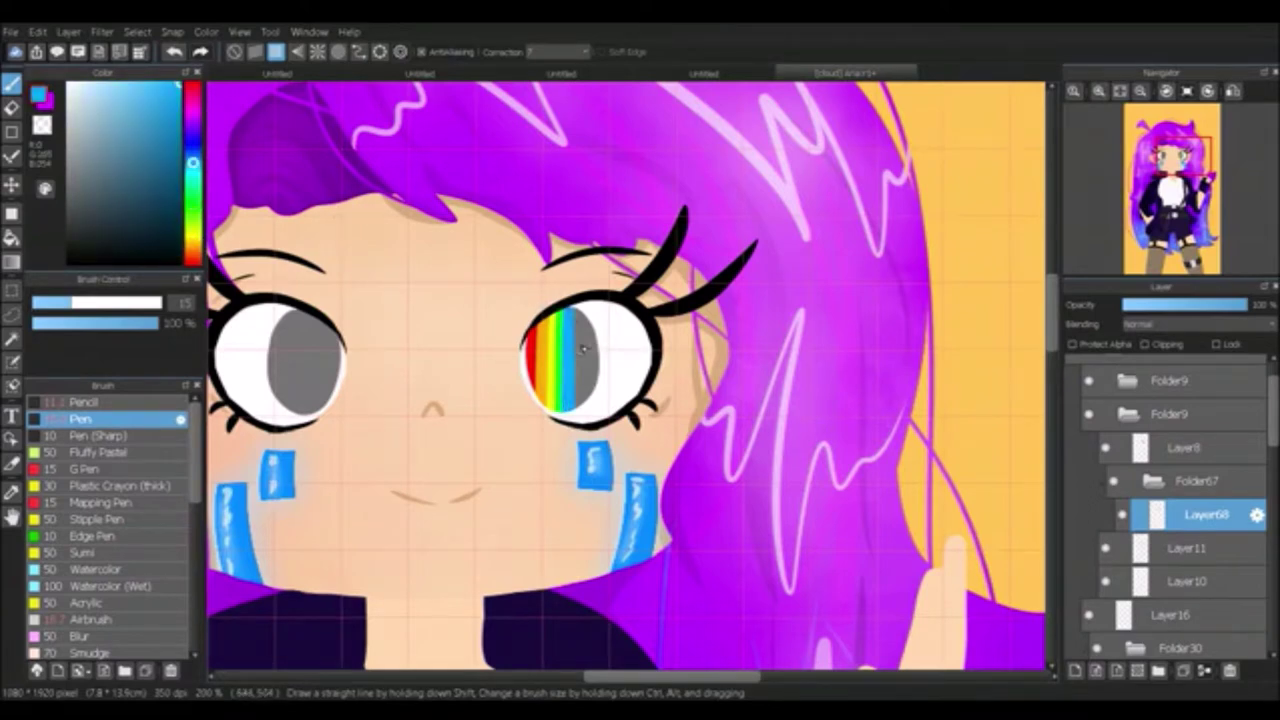
# Step: Complete the right iris with blue, magenta and violet stripes and blend them into a smooth rainbow gradient
pyautogui.click(192, 140)
pyautogui.moveTo(575, 310)
pyautogui.mouseDown()
pyautogui.moveTo(575, 410)
pyautogui.moveTo(584, 404)
pyautogui.mouseUp()
pyautogui.click(192, 115)
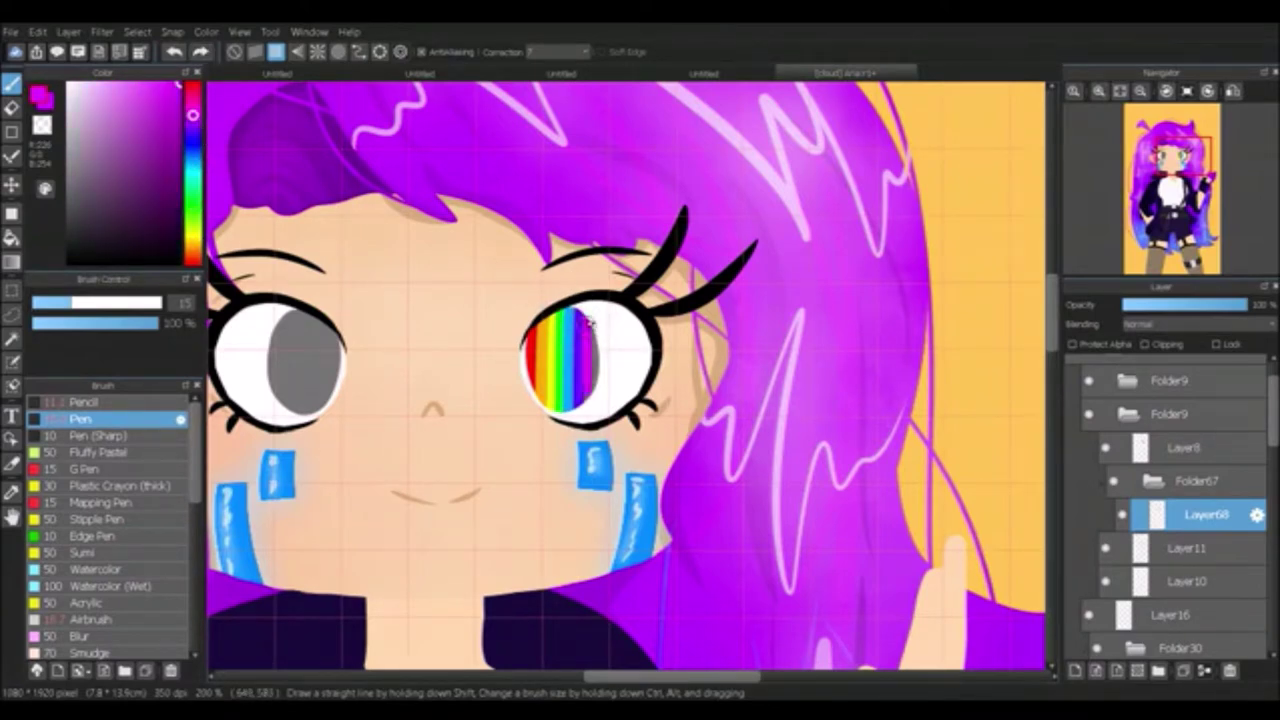
pyautogui.click(192, 130)
pyautogui.moveTo(585, 308); pyautogui.dragTo(585, 410)
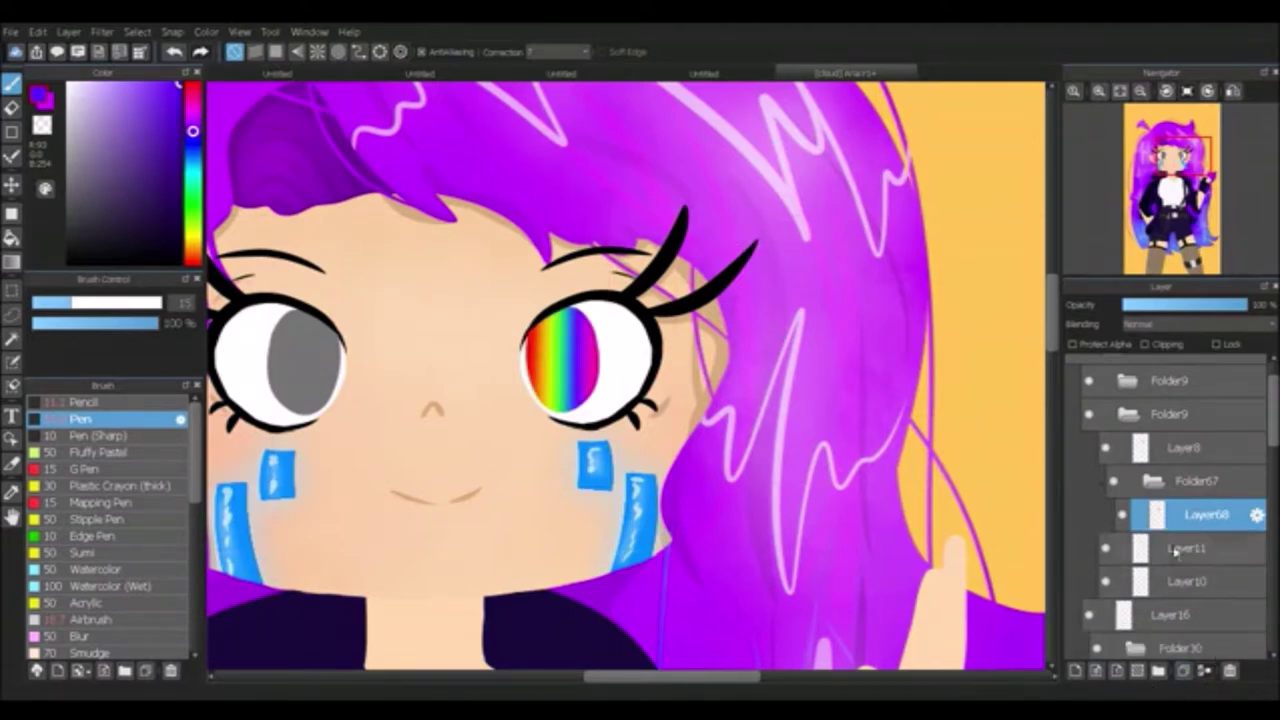
# Step: Fill a new layer beneath the rainbow layer with pale lilac and set the rainbow layer's opacity to 52%
pyautogui.press('g')
pyautogui.click(1204, 670)
pyautogui.scroll(-5, 150, 520)
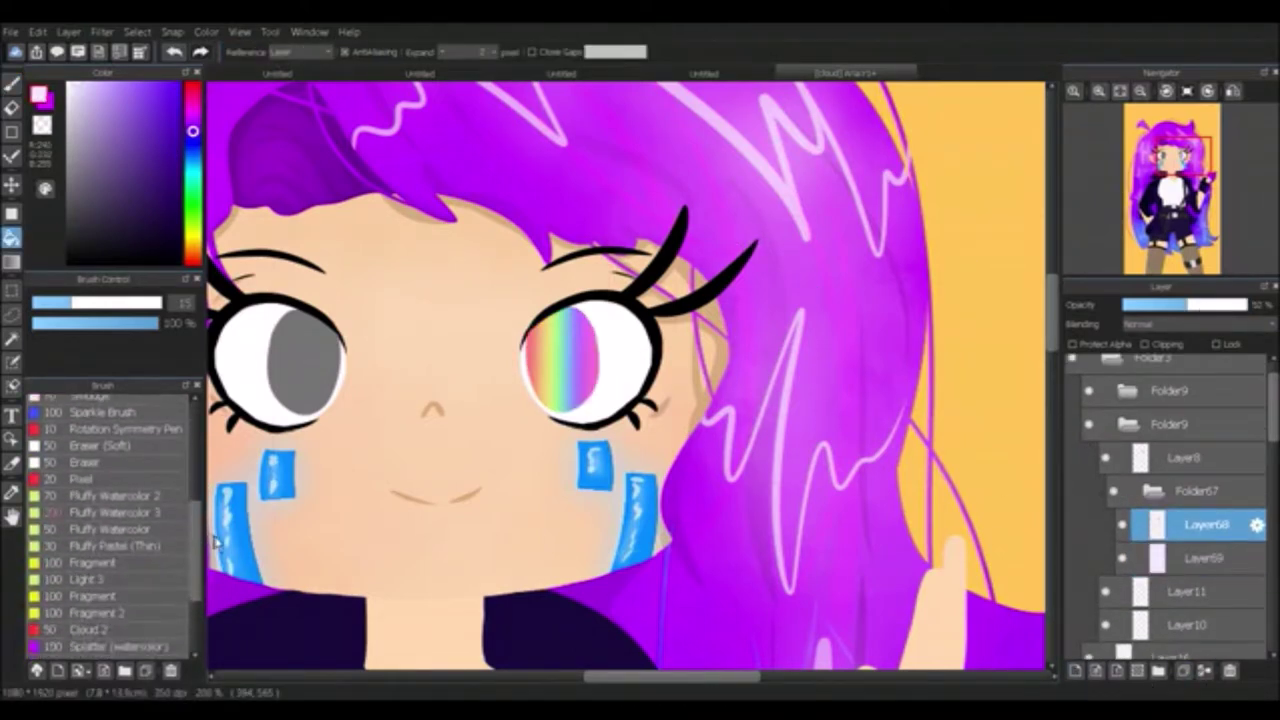
# Step: Add a layer above the rainbow and paint black pupil shading on the right iris with the Pen, undoing the last strokes
pyautogui.scroll(5, 110, 520)
pyautogui.click(1075, 670)
pyautogui.scroll(4, 500, 400)
pyautogui.click(148, 222)
pyautogui.press('b')
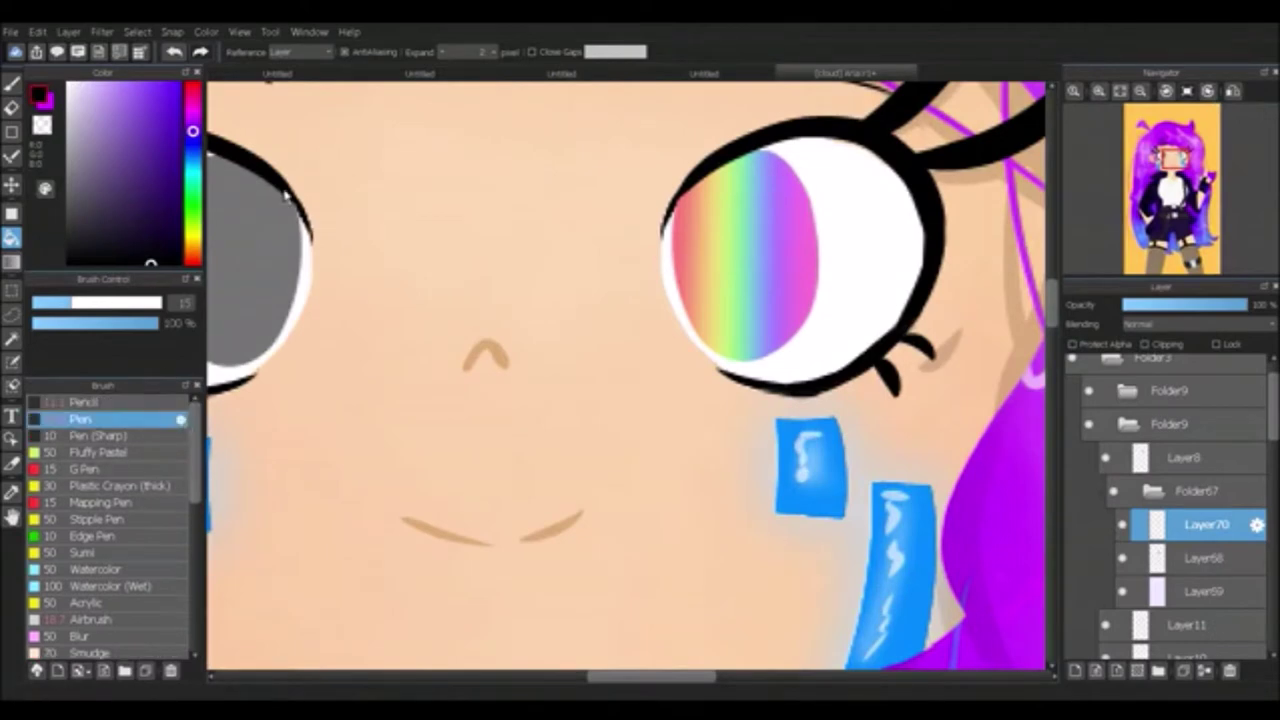
pyautogui.click(150, 262)
pyautogui.press('b')
pyautogui.moveTo(677, 251)
pyautogui.mouseDown()
pyautogui.moveTo(737, 243)
pyautogui.moveTo(750, 310)
pyautogui.mouseUp()
pyautogui.hotkey('ctrl', 'z')
pyautogui.hotkey('ctrl', 'z')
# Step: Add another layer and airbrush a soft dark shadow over the upper part of the right iris
pyautogui.click(1075, 670)
pyautogui.click(92, 620)
pyautogui.moveTo(790, 195)
pyautogui.mouseDown()
pyautogui.moveTo(690, 178)
pyautogui.moveTo(828, 191)
pyautogui.mouseUp()
# Step: Try drawing small red, orange, green, blue and magenta hearts along the lower iris on a new layer with the Pencil
pyautogui.click(1075, 670)
pyautogui.click(80, 419)
pyautogui.click(132, 80)
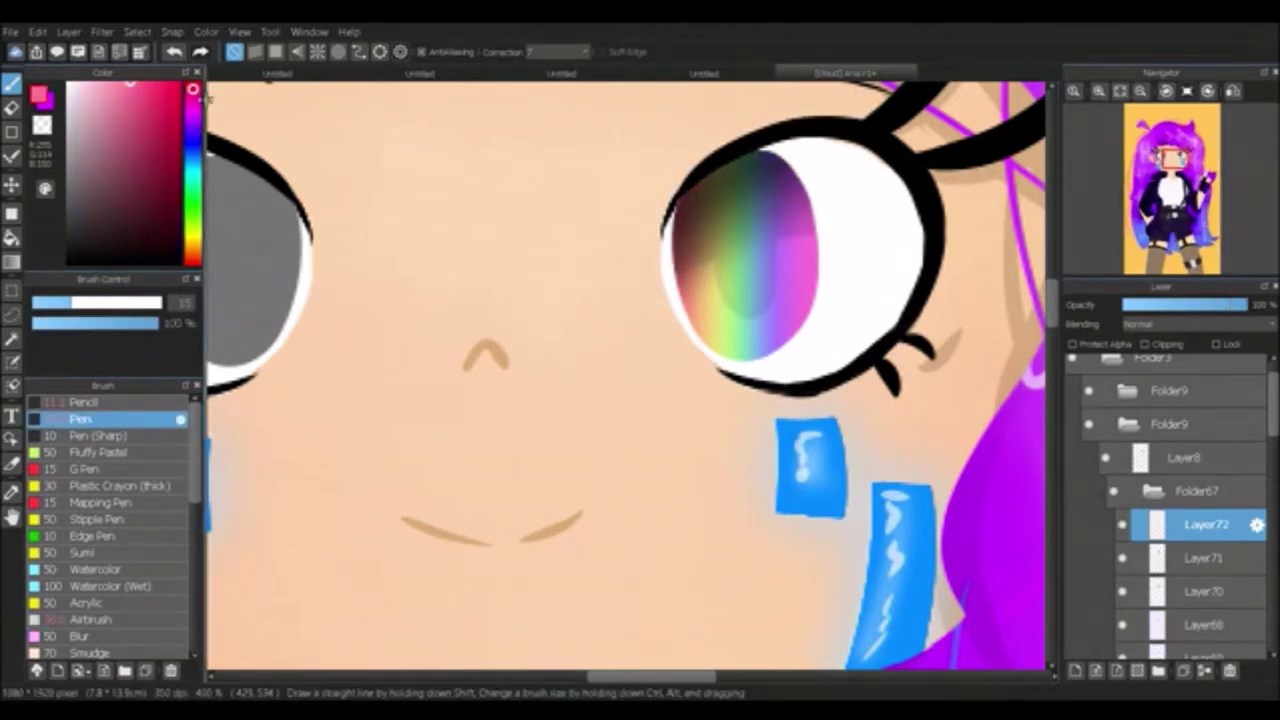
pyautogui.click(85, 402)
pyautogui.keyDown('alt'); pyautogui.click(737, 265); pyautogui.keyUp('alt')
pyautogui.moveTo(698, 312)
pyautogui.mouseDown()
pyautogui.moveTo(747, 327)
pyautogui.moveTo(757, 294)
pyautogui.mouseUp()
pyautogui.click(192, 112)
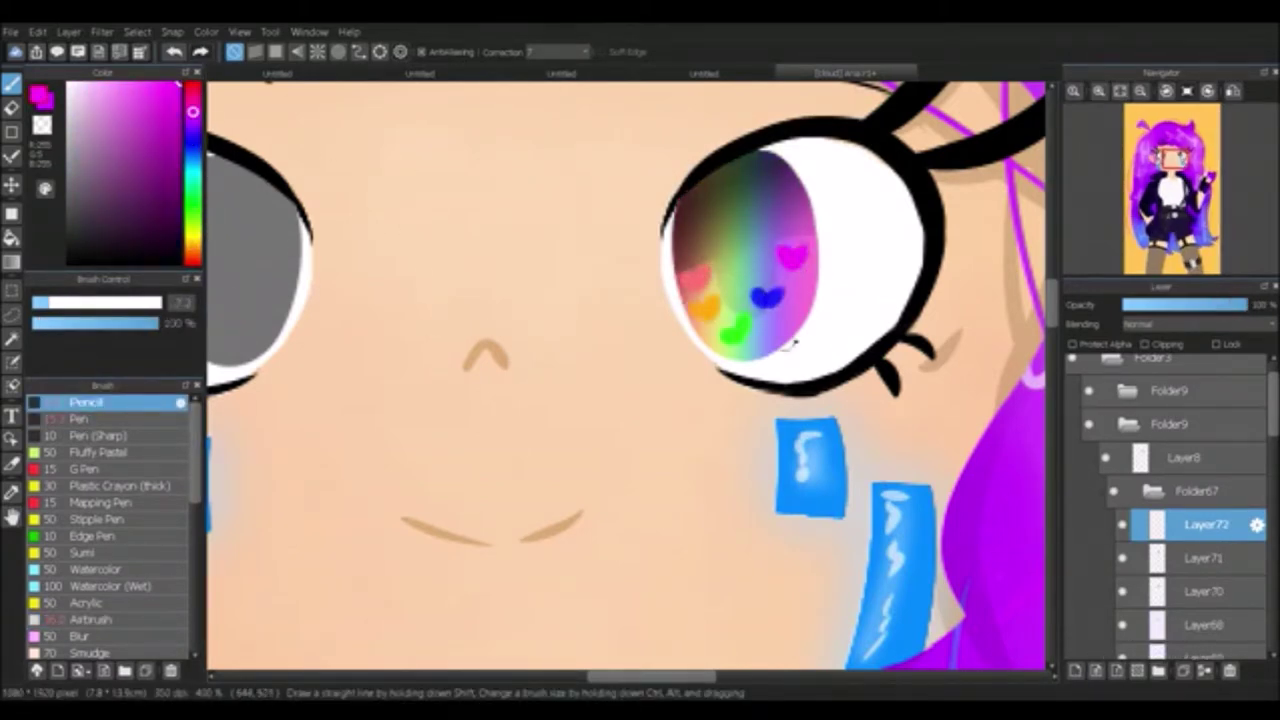
# Step: Try redoing the last iris hearts in light blue, magenta and pink and setting the heart layer's blending to Add
pyautogui.hotkey('ctrl', 'z')
pyautogui.hotkey('ctrl', 'z')
pyautogui.keyDown('alt'); pyautogui.click(778, 333); pyautogui.keyUp('alt')
pyautogui.click(195, 110)
pyautogui.moveTo(790, 286); pyautogui.dragTo(803, 294)
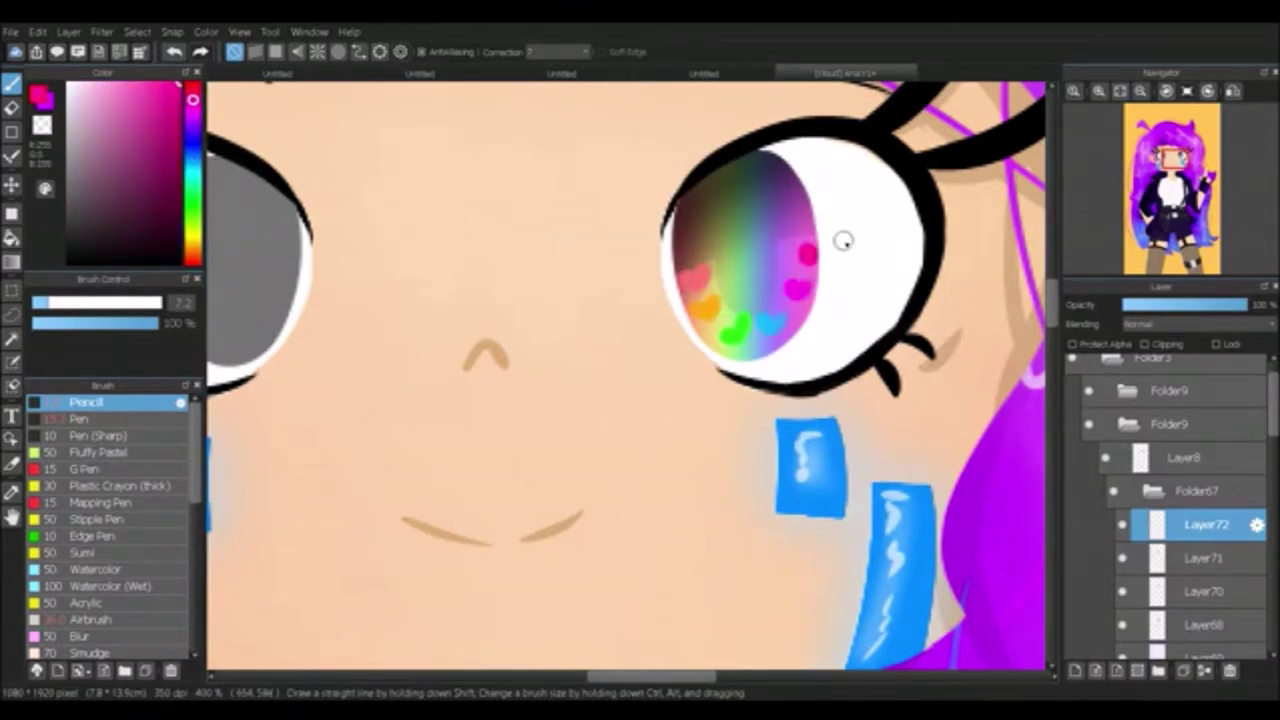
pyautogui.click(1160, 362)
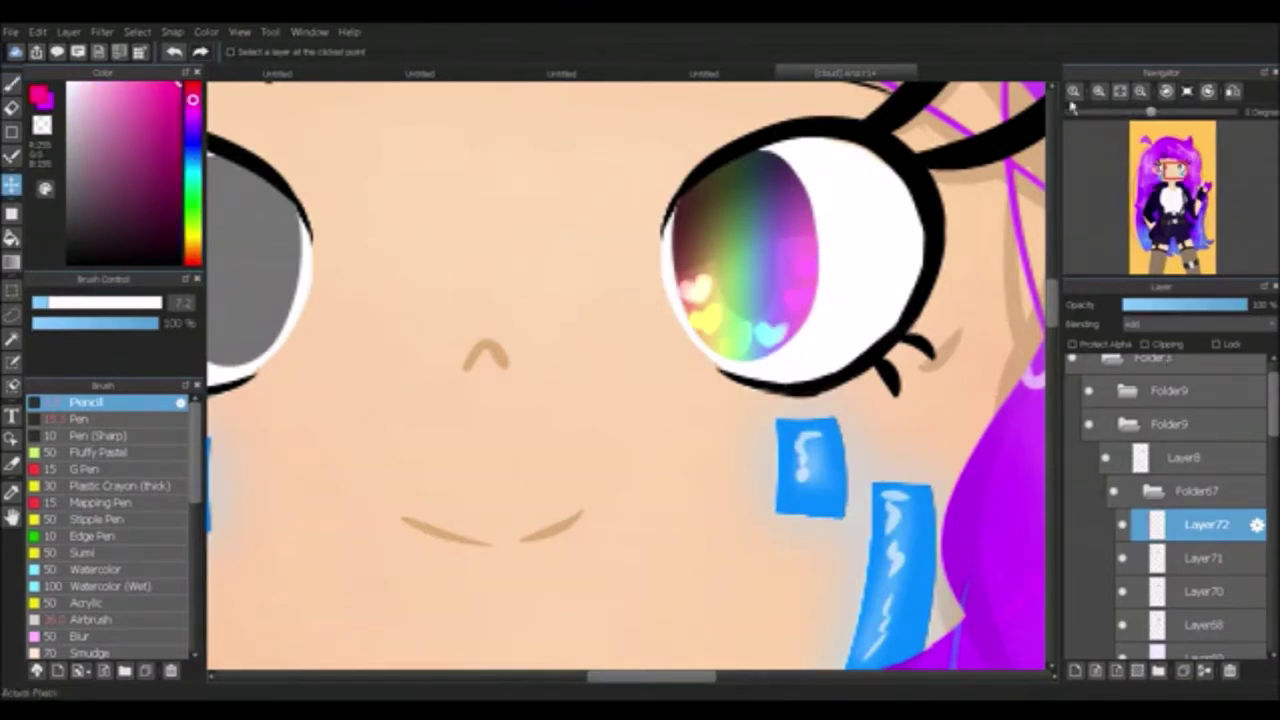
# Step: Choose the Airbrush and transform the artwork on the selected iris layer to a smaller size
pyautogui.keyDown('alt'); pyautogui.click(705, 288); pyautogui.keyUp('alt')
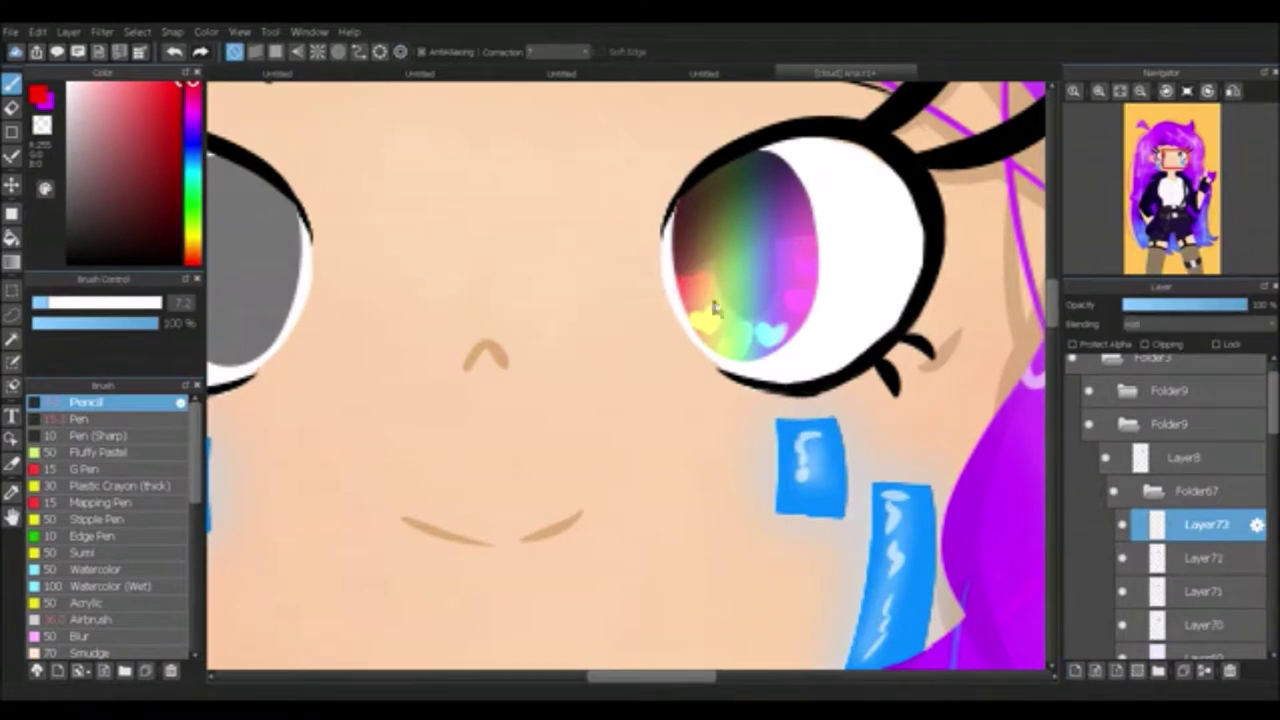
pyautogui.scroll(-2, 100, 520)
pyautogui.click(93, 537)
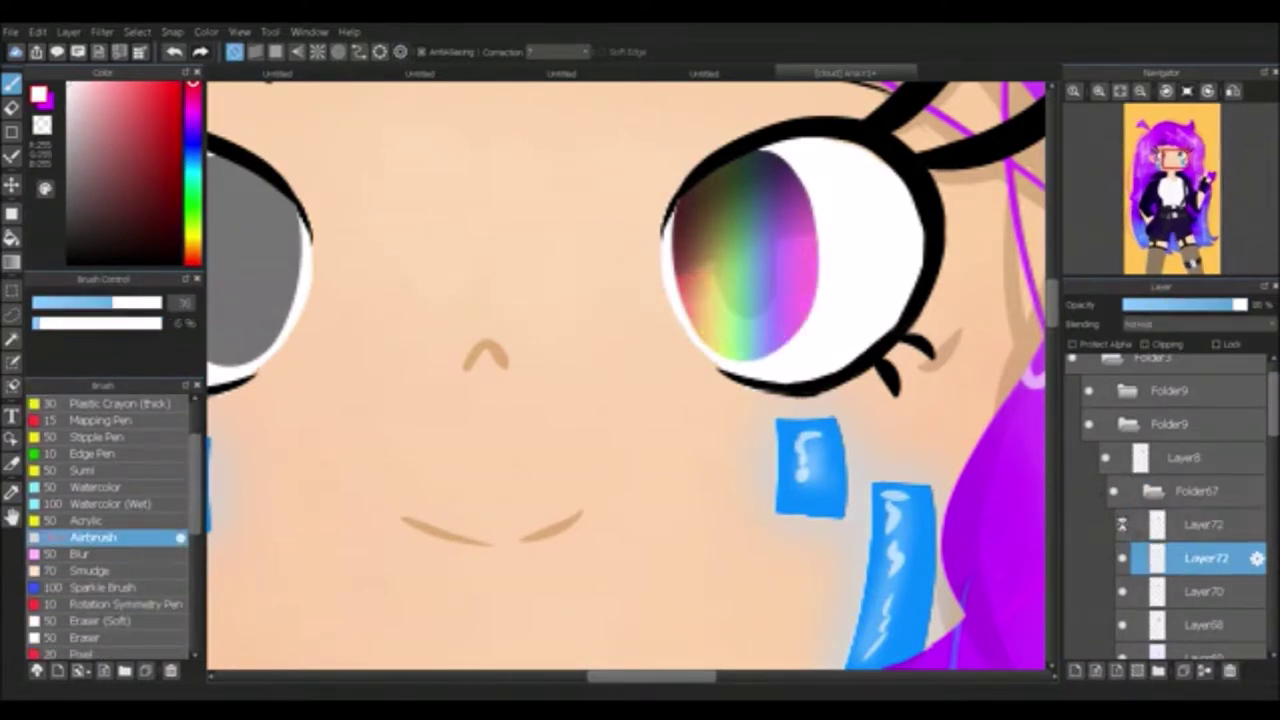
pyautogui.hotkey('ctrl', 't')
pyautogui.moveTo(846, 366); pyautogui.dragTo(777, 274)
pyautogui.click(1002, 667)
# Step: Paint small glowing dots around the lower iris with the Pen on Layer73 in Add blending
pyautogui.click(1122, 91)
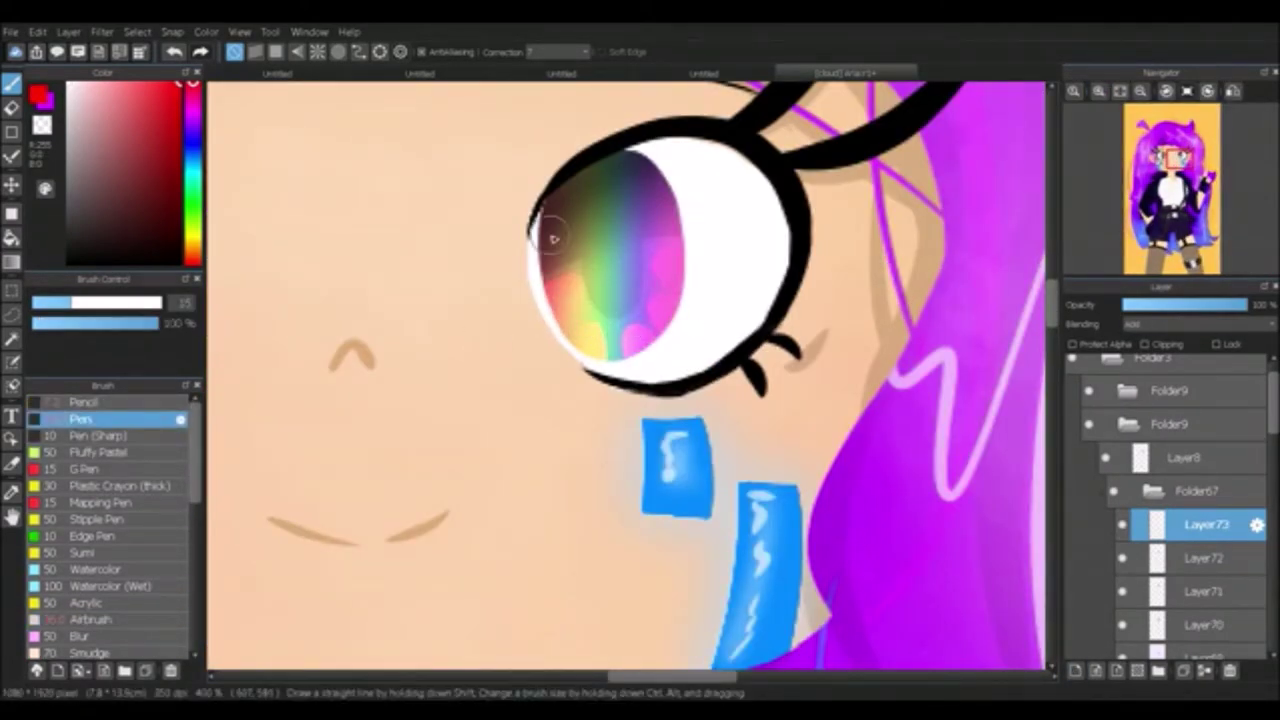
pyautogui.moveTo(665, 265); pyautogui.dragTo(645, 327)
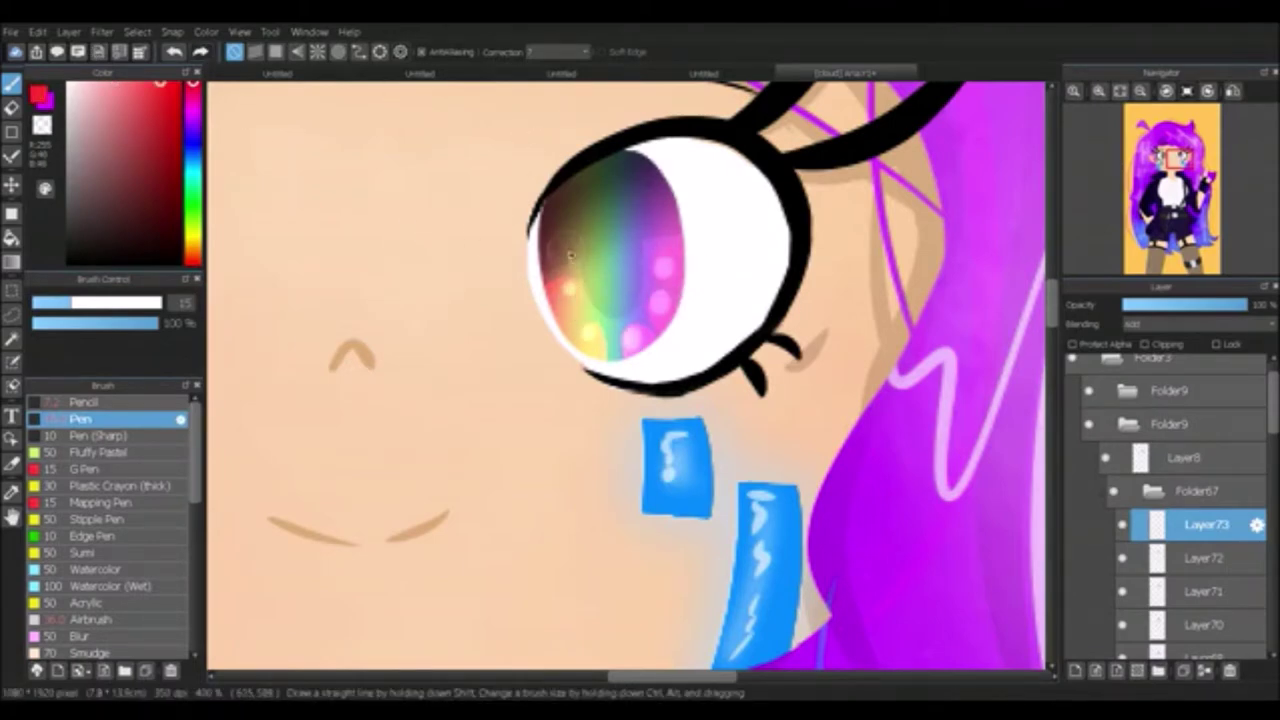
# Step: Draw a glowing heart in the centre of the iris with the Pencil, undoing the unwanted strokes
pyautogui.click(85, 402)
pyautogui.click(598, 254)
pyautogui.hotkey('ctrl', 'z')
pyautogui.moveTo(572, 190)
pyautogui.mouseDown()
pyautogui.moveTo(565, 330)
pyautogui.moveTo(624, 331)
pyautogui.mouseUp()
pyautogui.hotkey('ctrl', 'z')
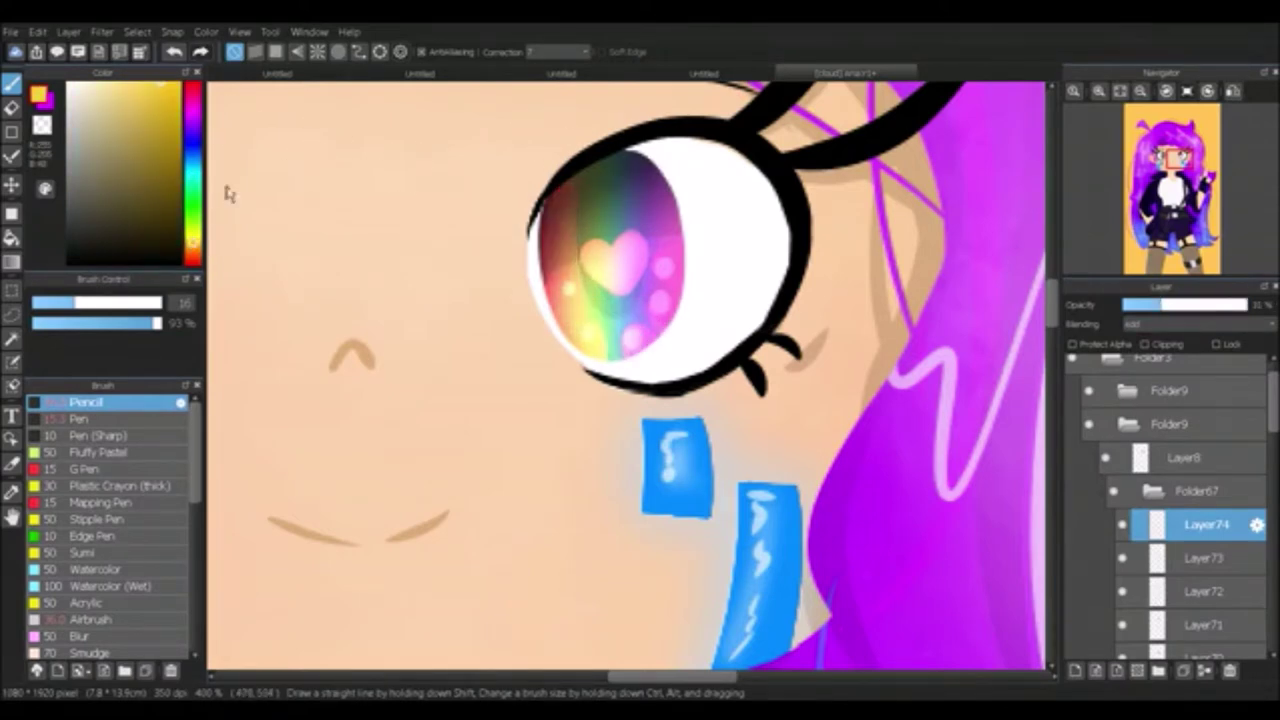
# Step: Add new layers at the top of the iris folder and paint a white highlight near the iris's upper edge with the size 15 Pen
pyautogui.hotkey('ctrl', 'shift', 'n')
pyautogui.hotkey('ctrl', 'z')
pyautogui.hotkey('ctrl', 'y')
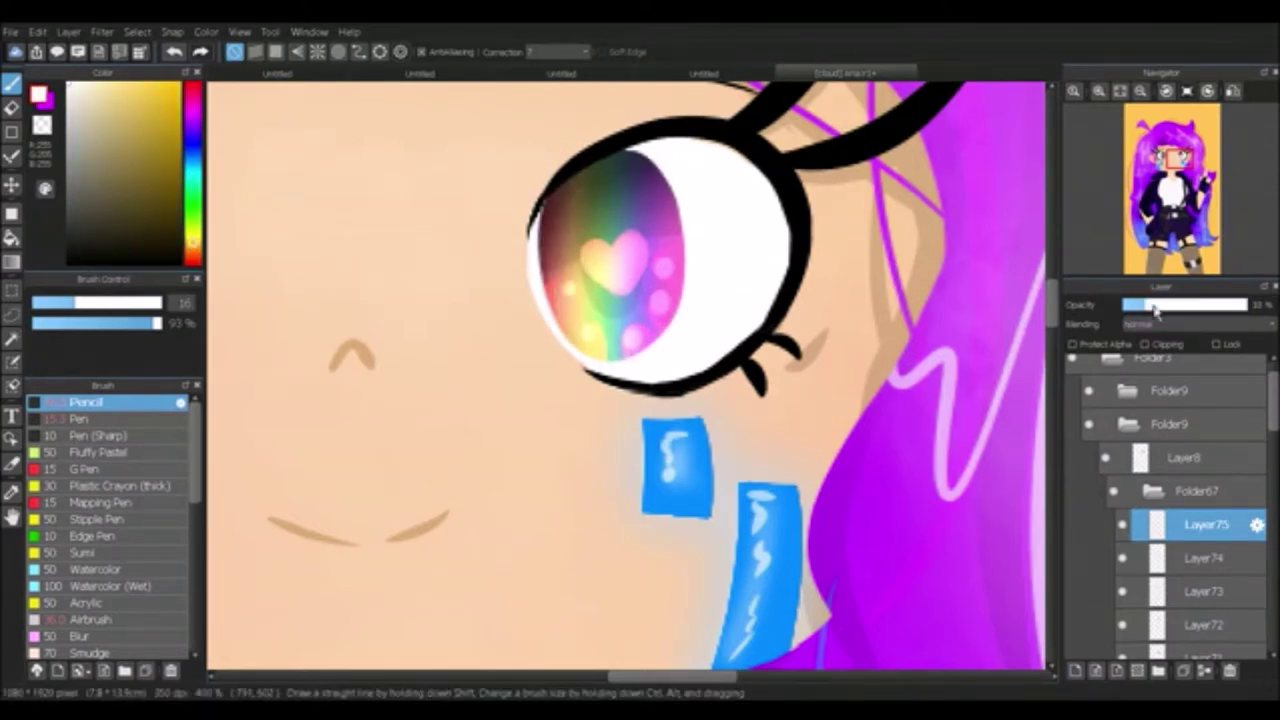
pyautogui.click(1076, 672)
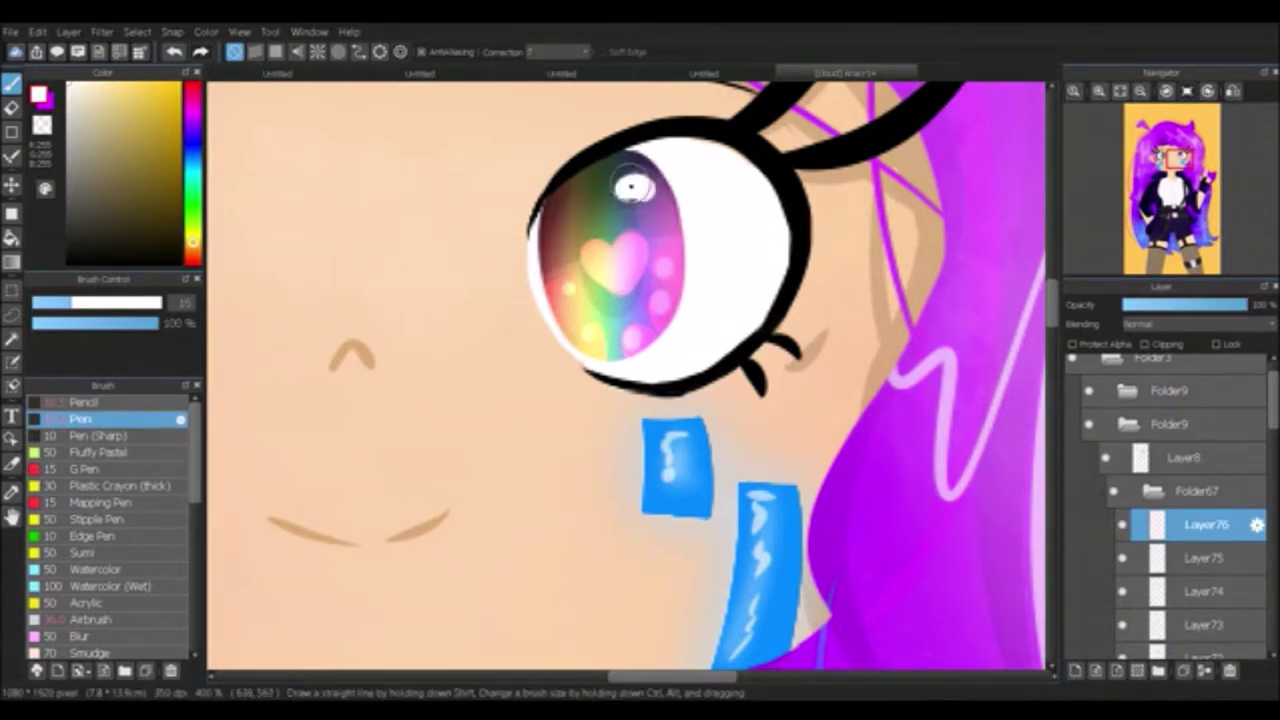
# Step: Lower the opacity of iris Layer70 and set the opacity of Layer68 to 62%
pyautogui.hotkey('ctrl', '0')
pyautogui.scroll(-5, 1190, 500)
pyautogui.click(1200, 488)
pyautogui.moveTo(1190, 305); pyautogui.dragTo(1158, 305)
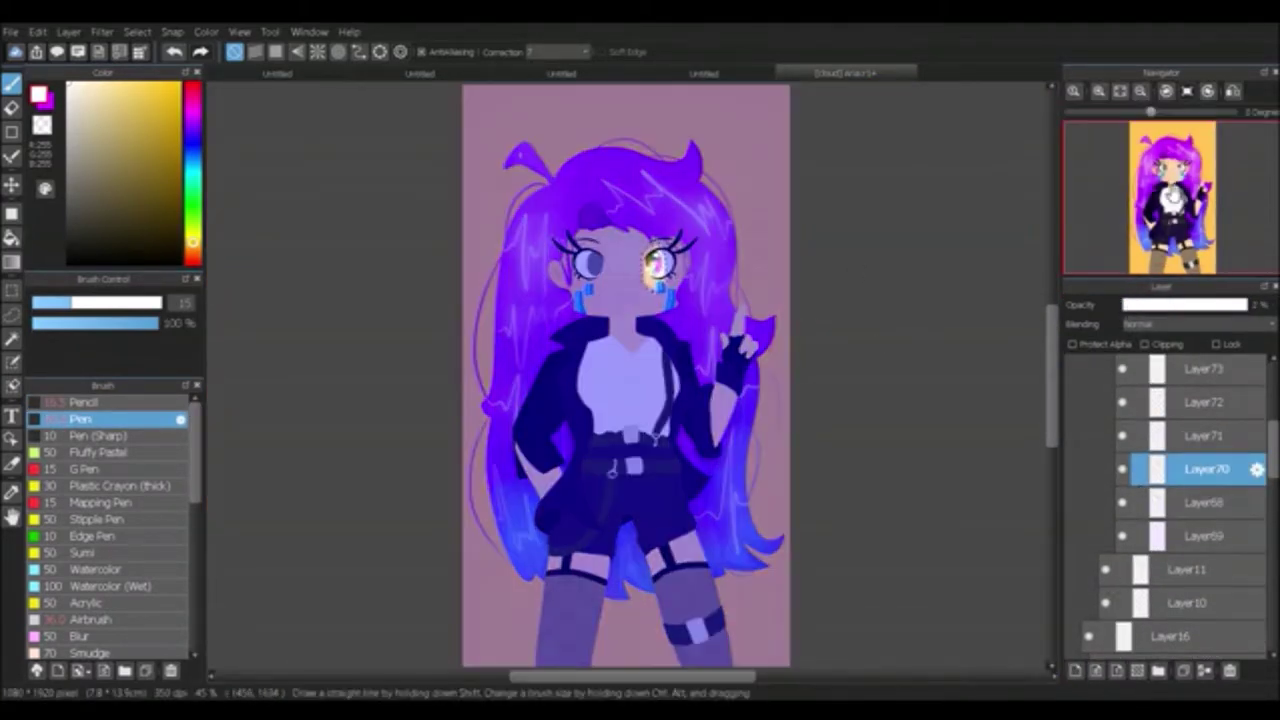
pyautogui.click(1200, 502)
pyautogui.moveTo(1180, 305); pyautogui.dragTo(1195, 308)
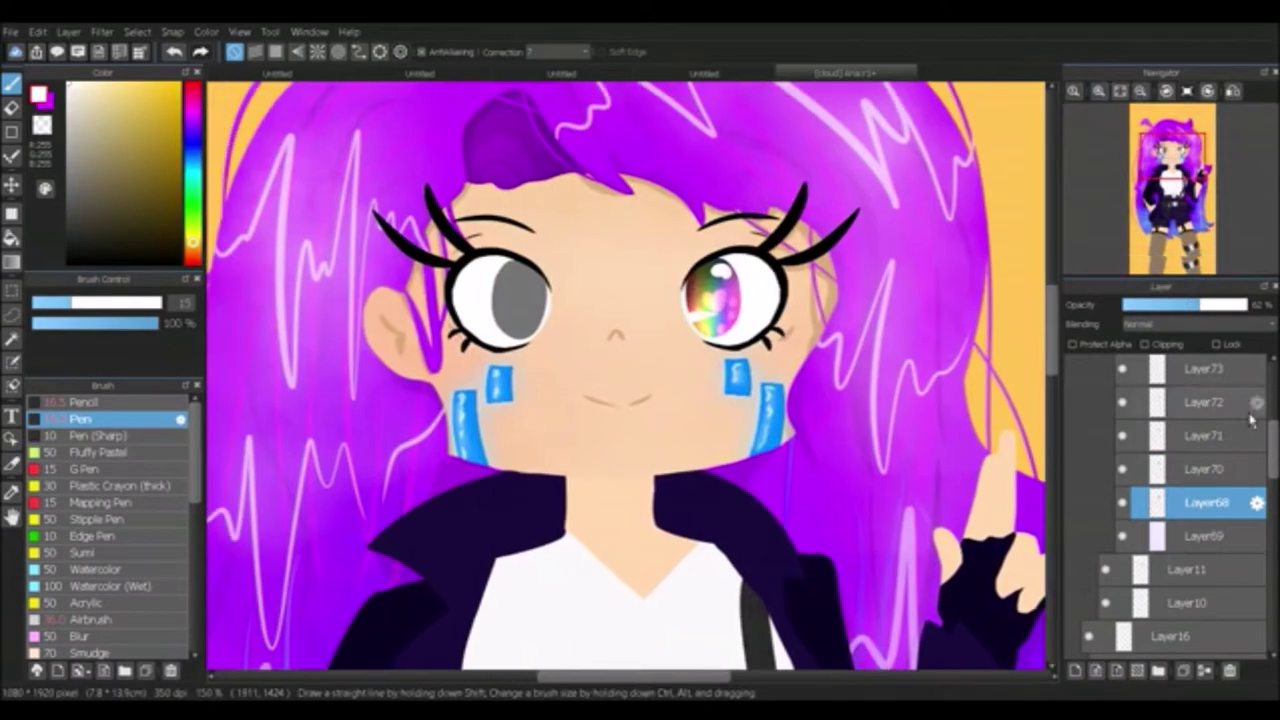
# Step: Hide Layer70, paint black shading over the upper iris on a new layer above it, and reduce that layer's opacity
pyautogui.click(1075, 670)
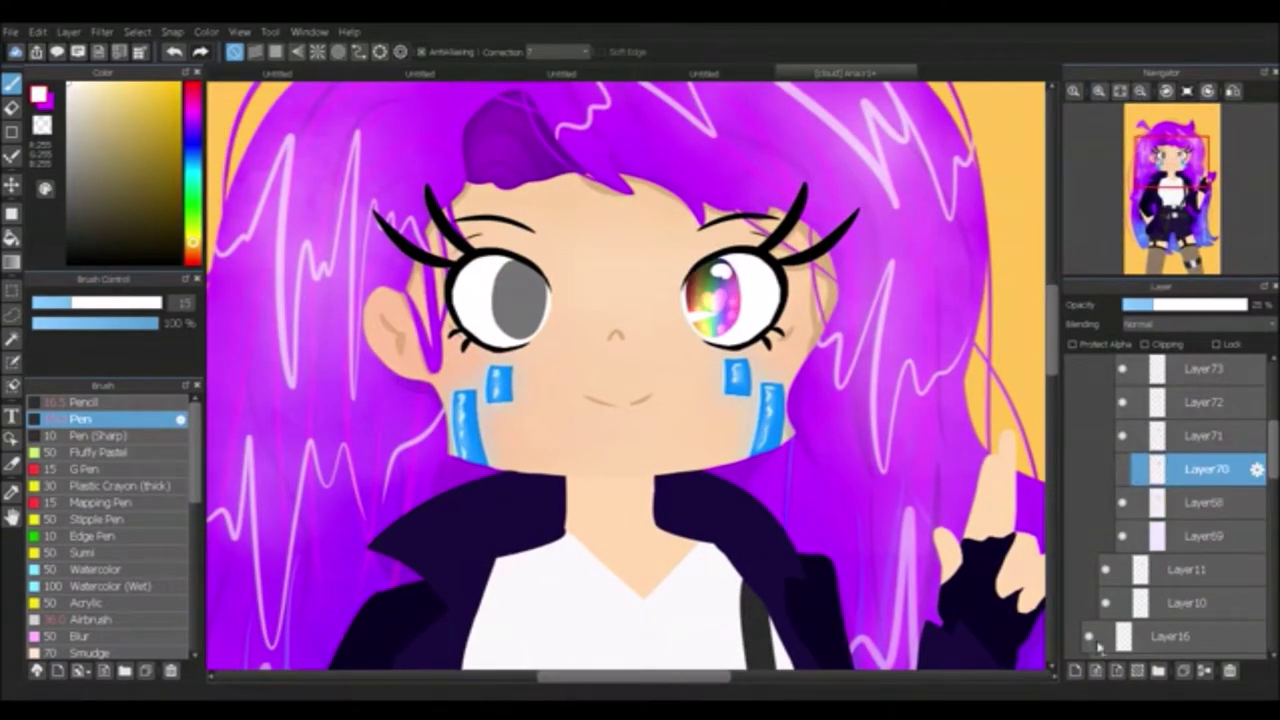
pyautogui.click(100, 436)
pyautogui.click(745, 270)
pyautogui.click(80, 419)
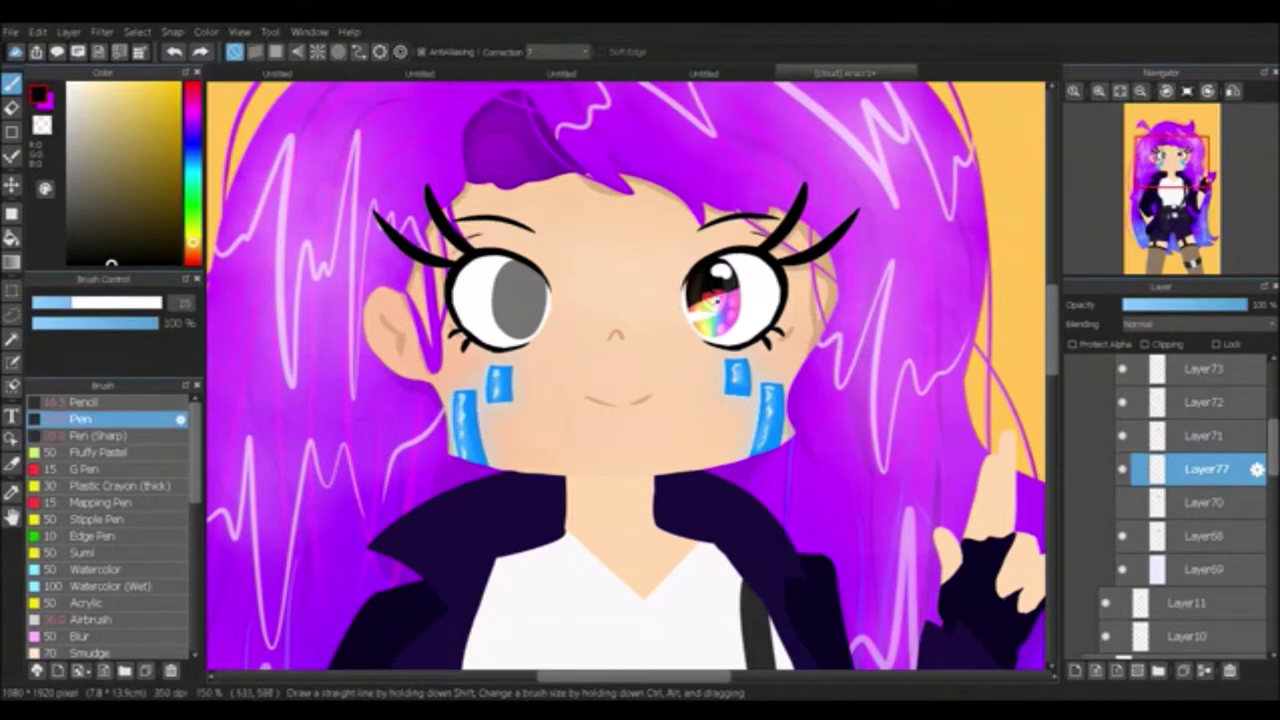
pyautogui.click(1152, 306)
pyautogui.moveTo(1146, 311); pyautogui.dragTo(1188, 311)
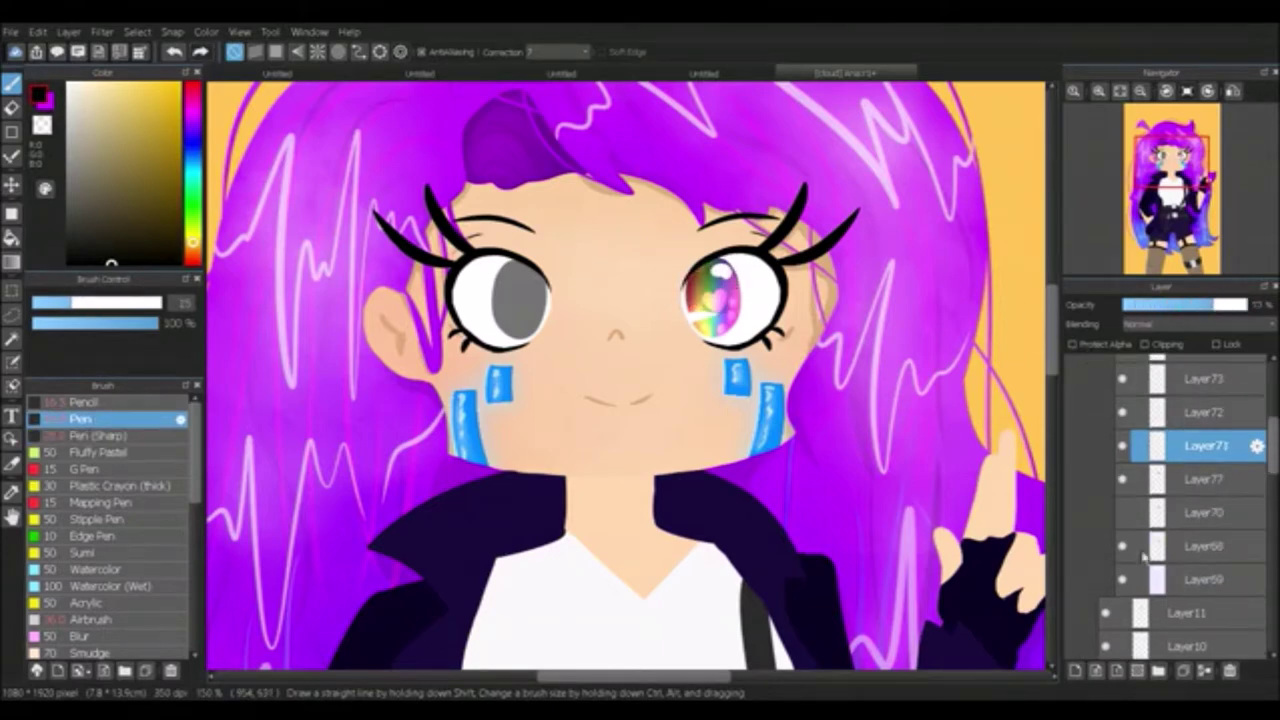
# Step: Duplicate Layer68 and transform the copy to rearrange the iris colours
pyautogui.click(1143, 550)
pyautogui.hotkey('ctrl', 't')
pyautogui.press('Escape')
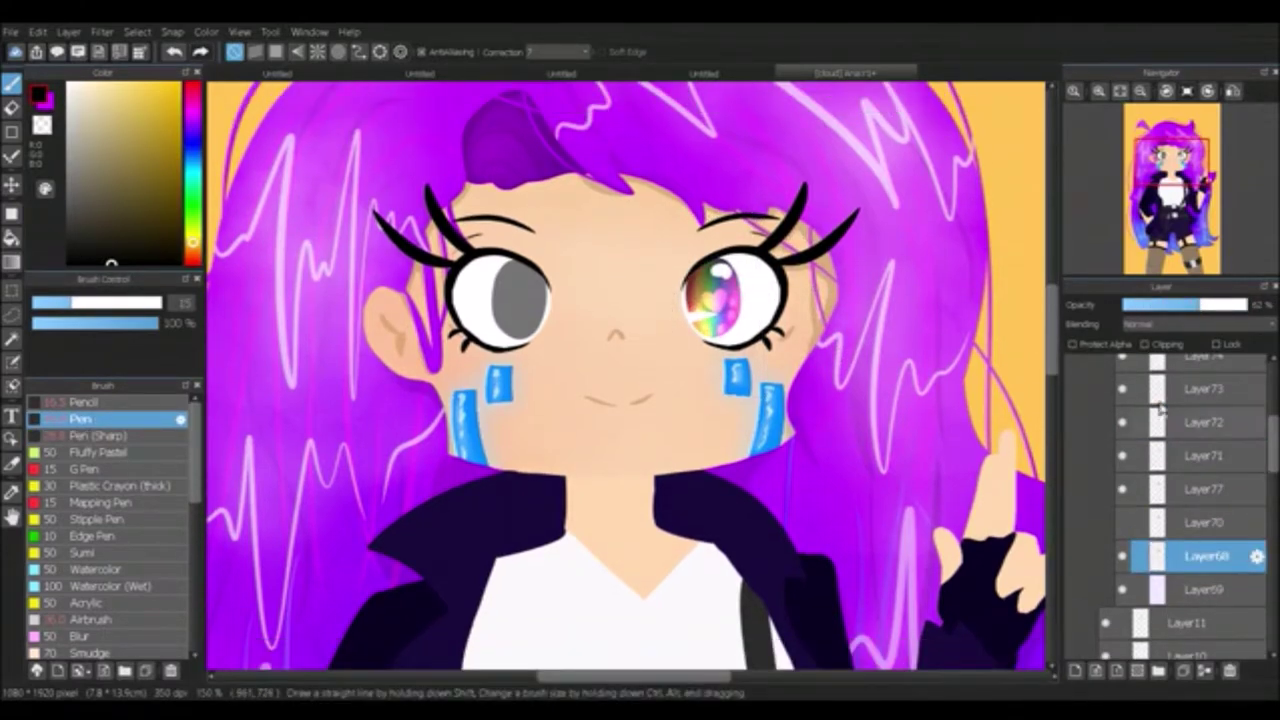
pyautogui.hotkey('ctrl', 'j')
pyautogui.hotkey('ctrl', 't')
pyautogui.press('Escape')
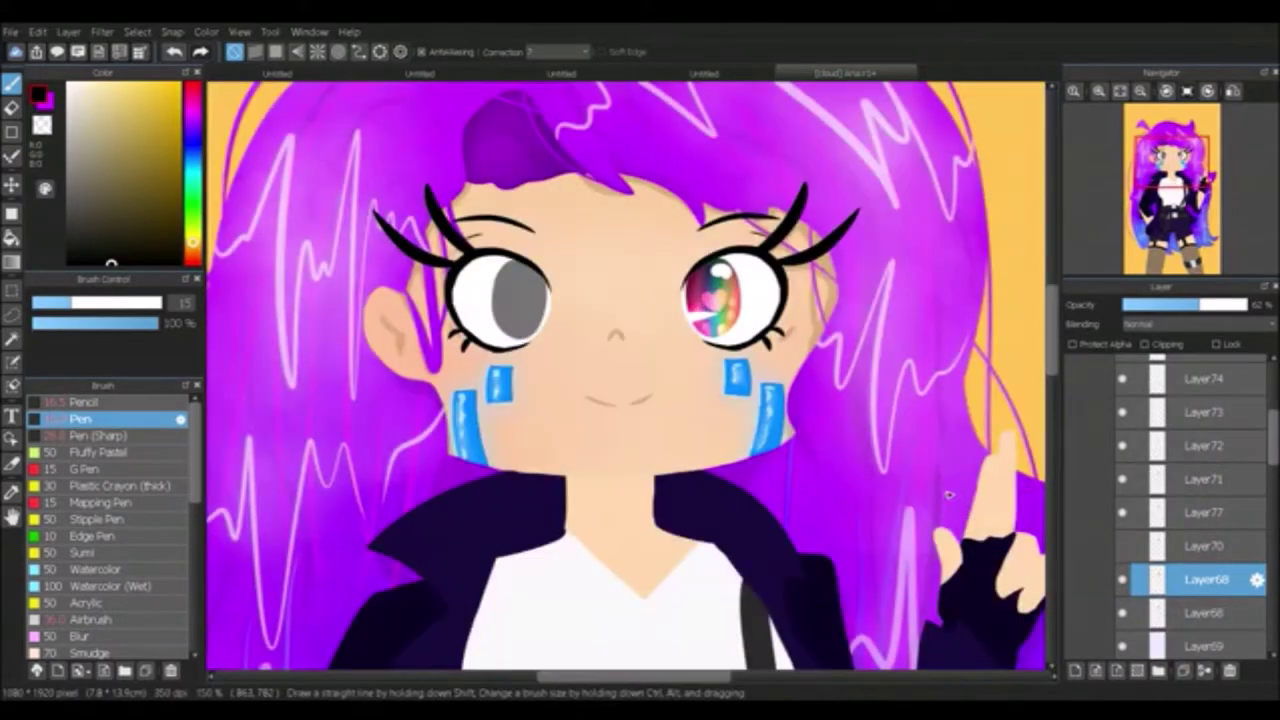
# Step: Move the duplicated Layer68 above Layer74, adjust its opacity, and add a new layer above it for the white Sparkle 2 brush
pyautogui.moveTo(1190, 580); pyautogui.dragTo(1190, 520)
pyautogui.moveTo(1200, 305); pyautogui.dragTo(1170, 312)
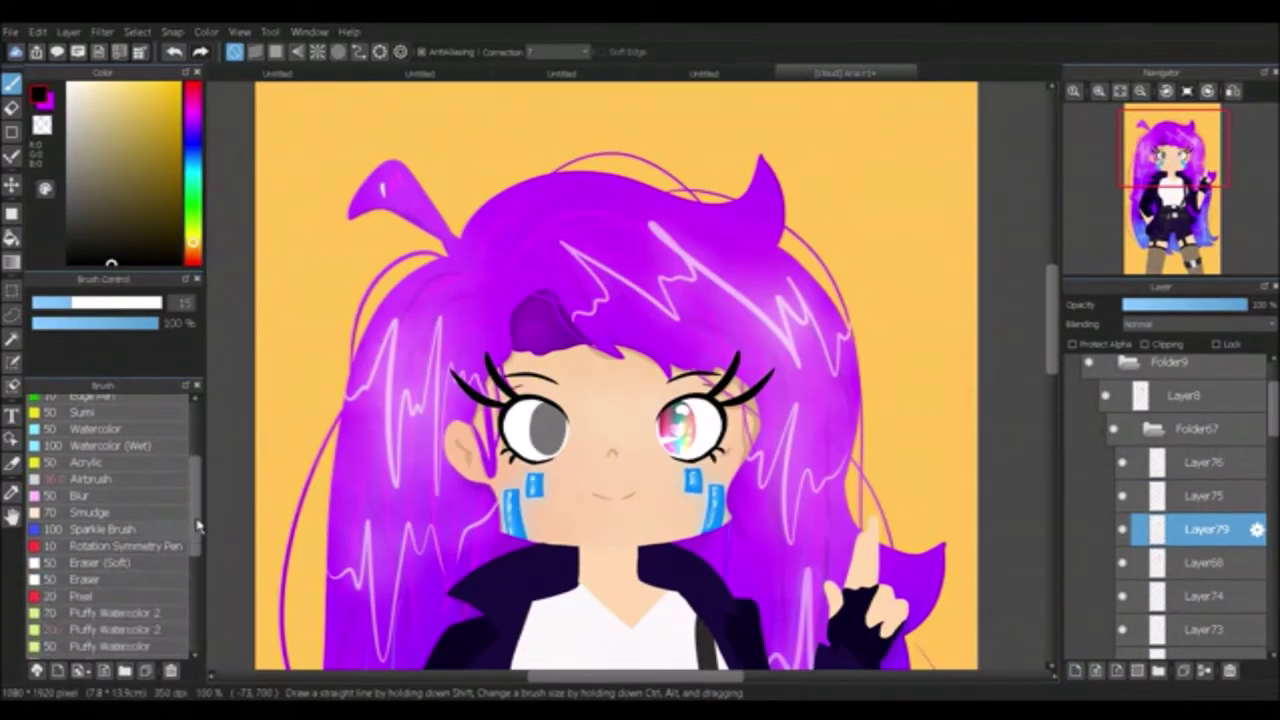
pyautogui.moveTo(1246, 304); pyautogui.dragTo(1151, 304)
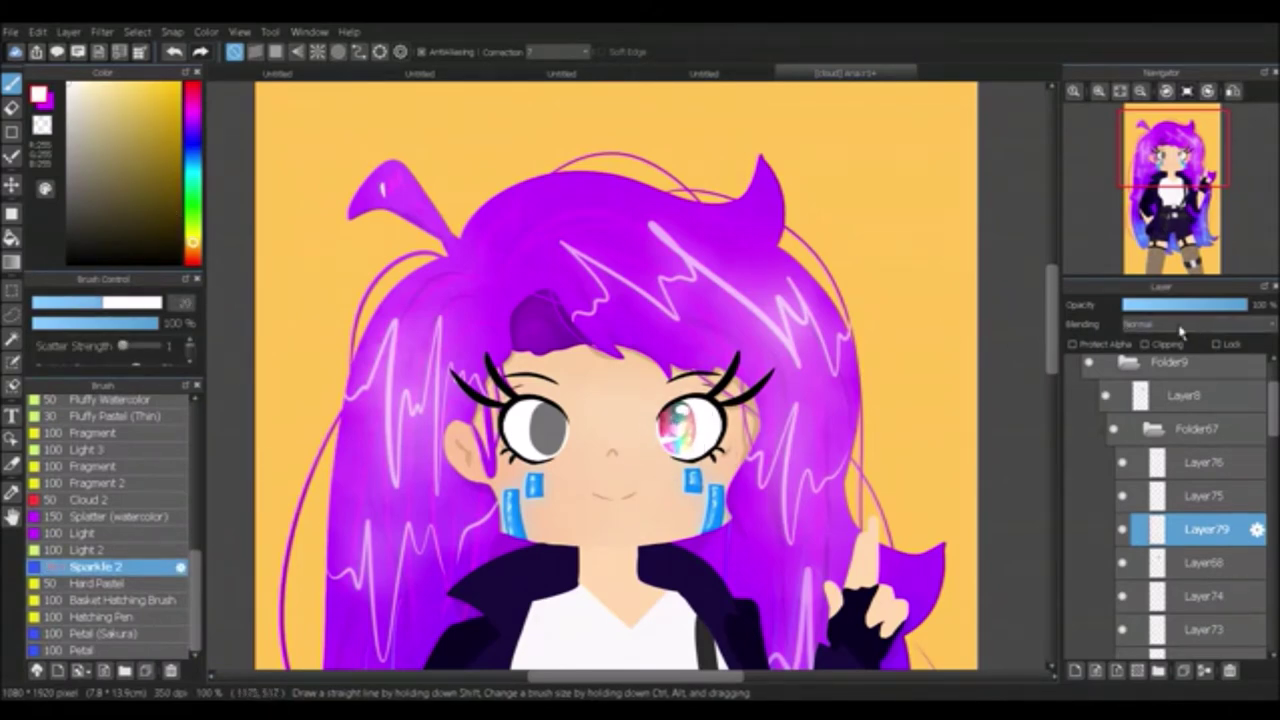
# Step: Duplicate the finished eye's folder, flip the copy onto the opposite side of the face, and delete the old grey-iris eye folder
pyautogui.click(1152, 428)
pyautogui.click(1146, 367)
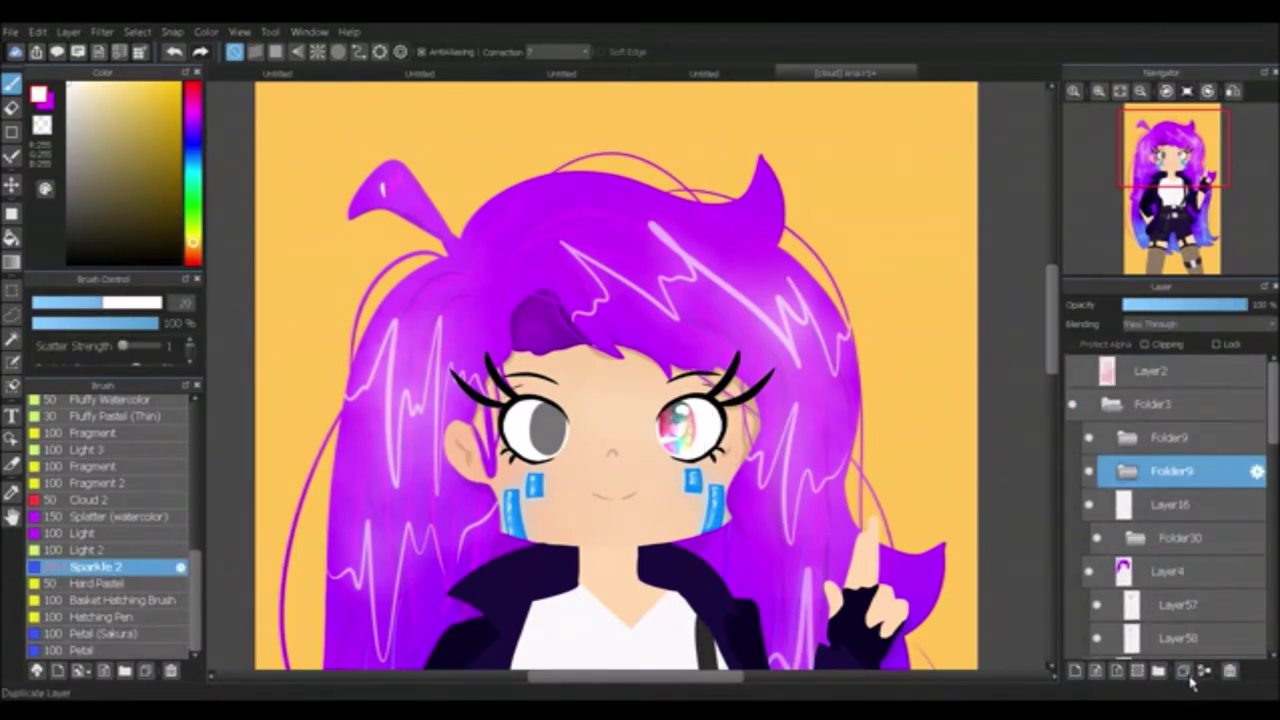
pyautogui.hotkey('ctrl', 't')
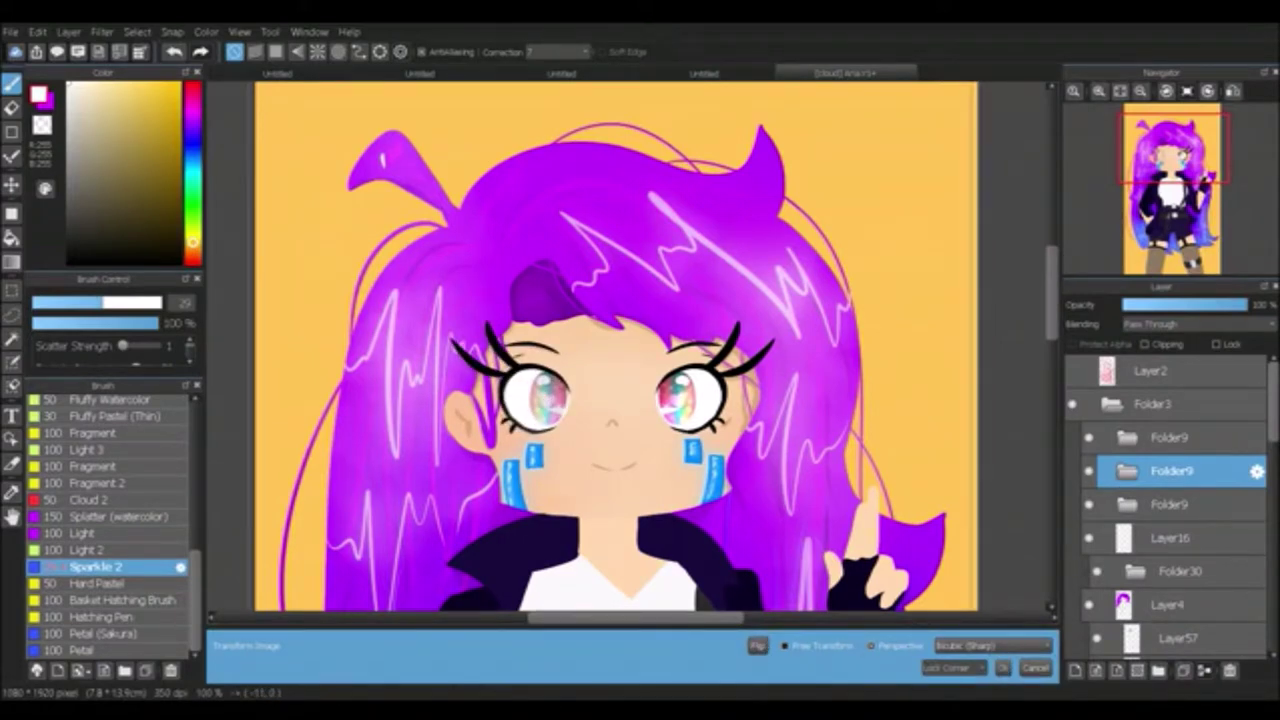
pyautogui.press('Return')
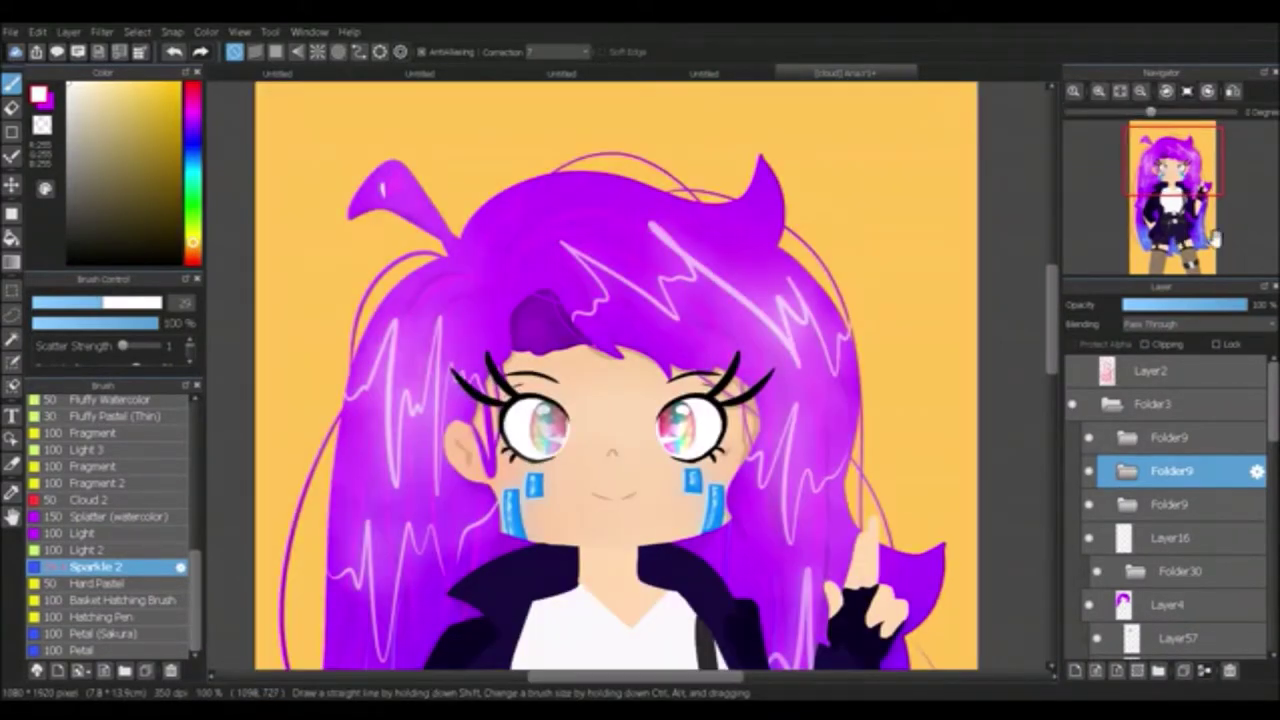
pyautogui.click(1230, 670)
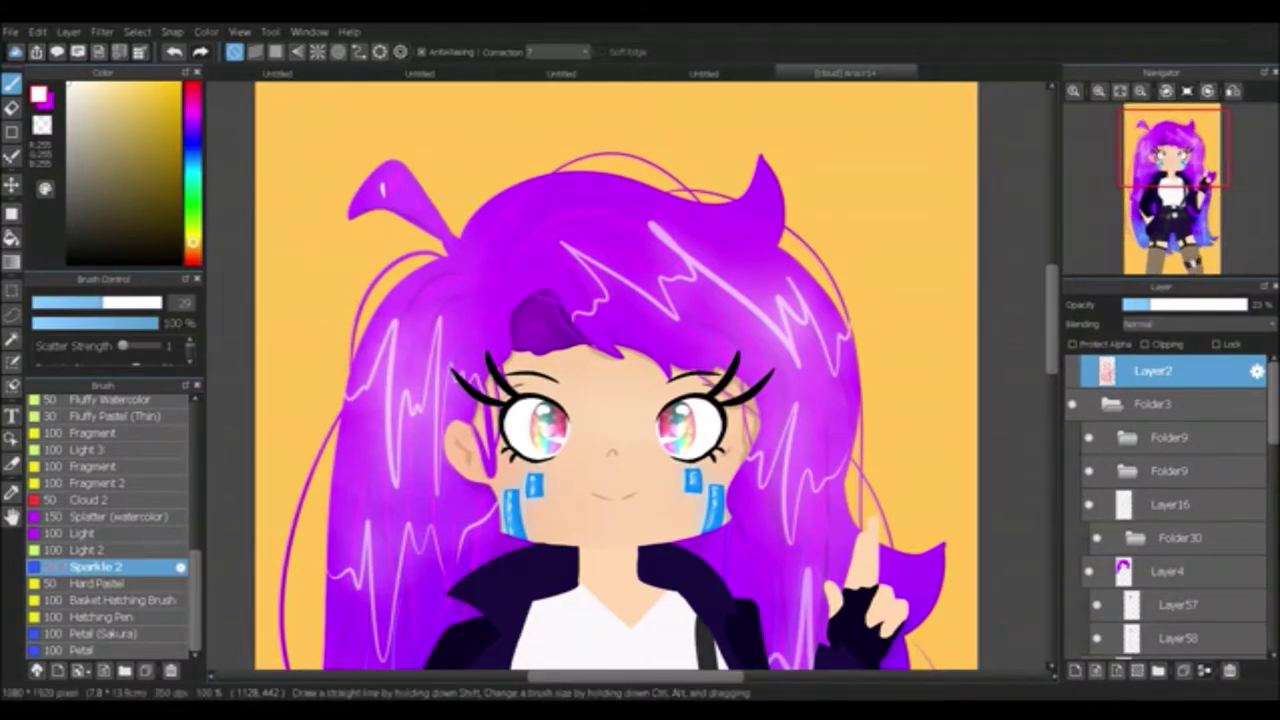
# Step: Flip the iris Folder67 inside the copied eye's folder and move it into place as a clipped group over the eye
pyautogui.scroll(-2, 797, 450)
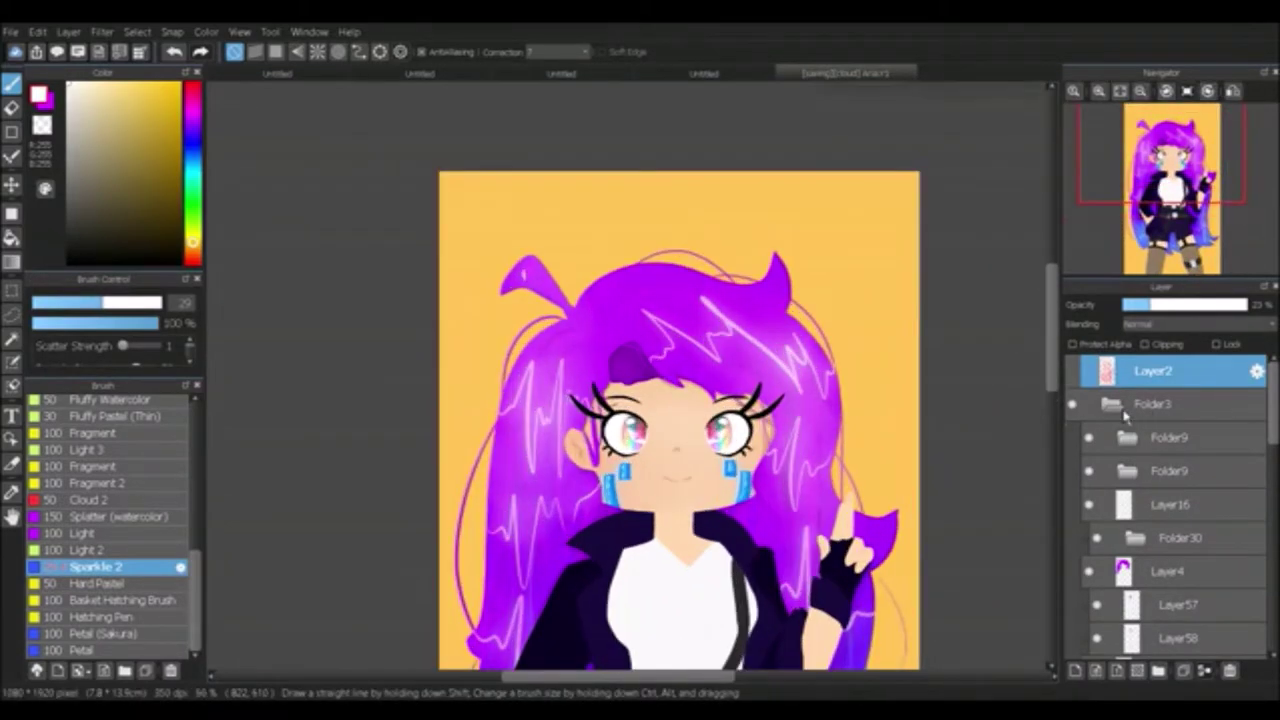
pyautogui.click(1150, 403)
pyautogui.click(1195, 504)
pyautogui.hotkey('ctrl', 't')
pyautogui.press('Return')
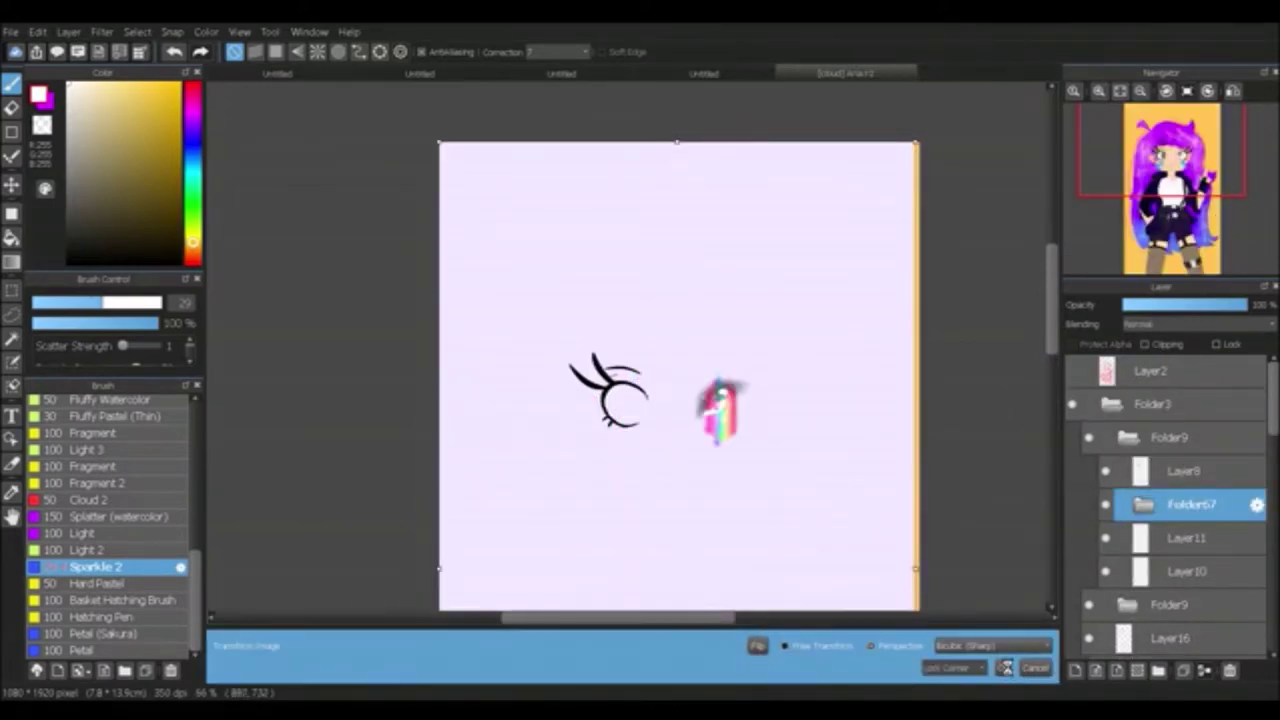
pyautogui.press('Return')
pyautogui.press('v')
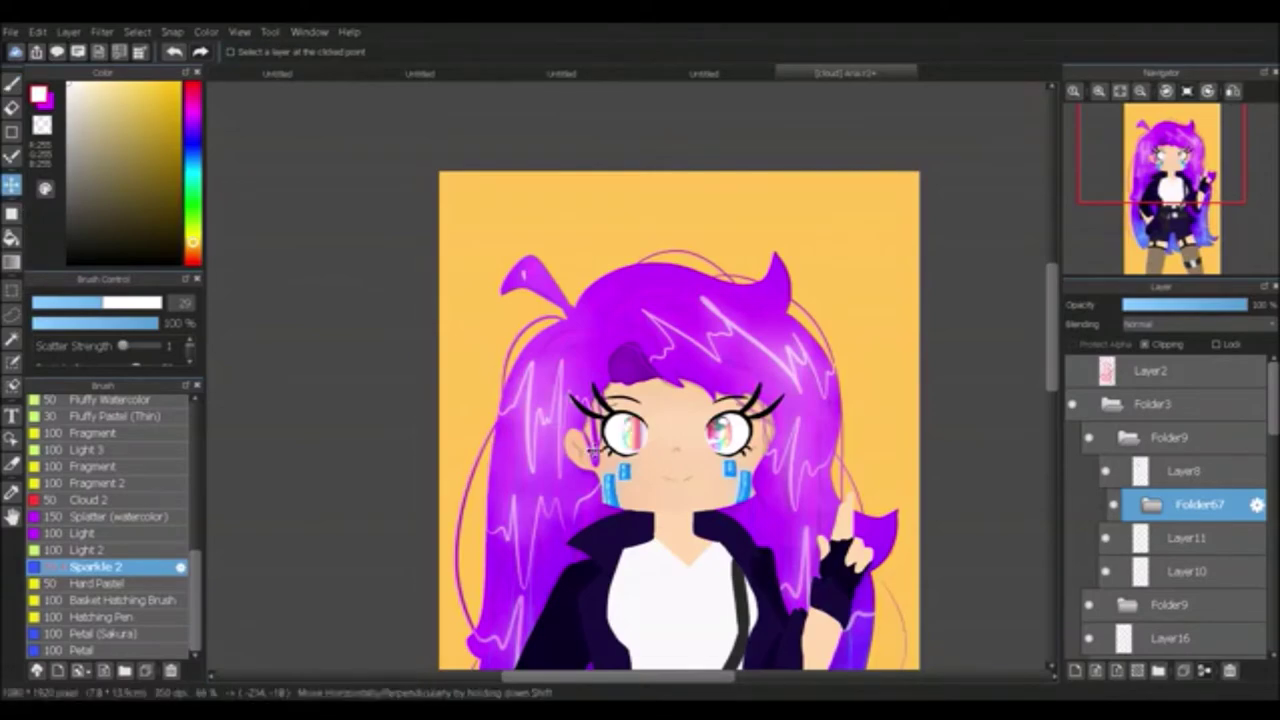
pyautogui.scroll(3, 680, 450)
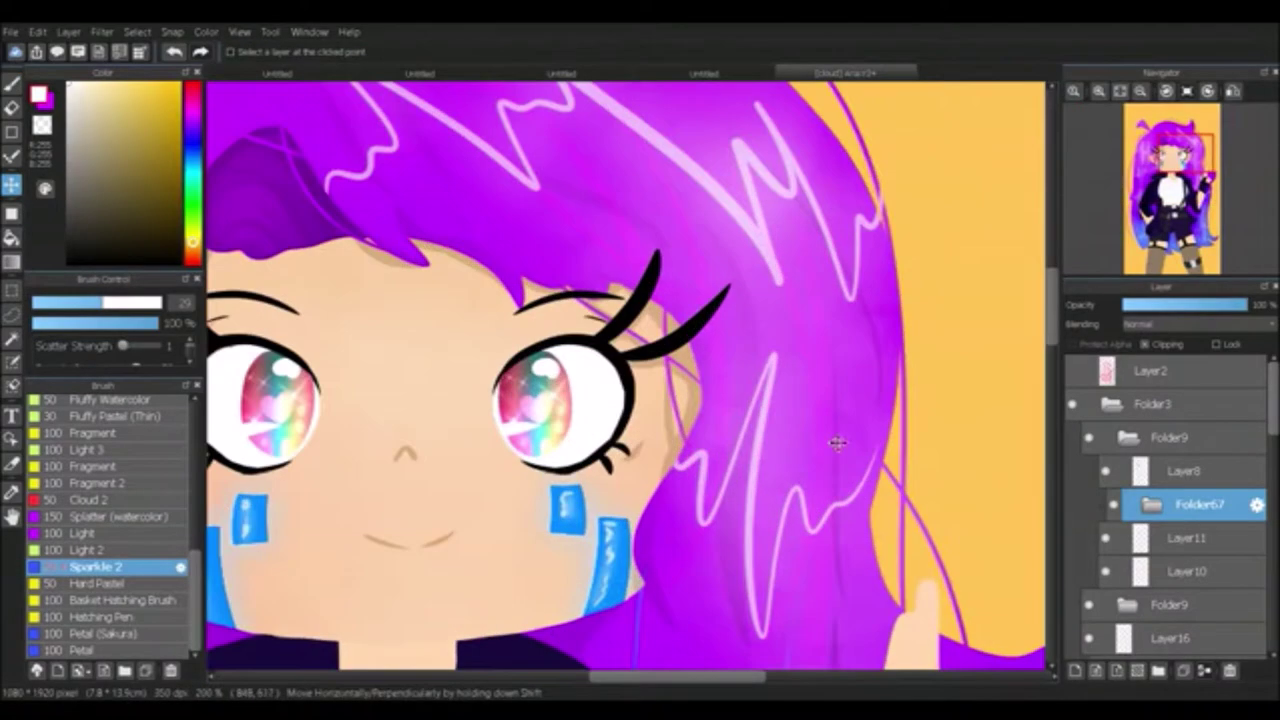
pyautogui.scroll(-2, 834, 440)
pyautogui.scroll(-4, 969, 446)
pyautogui.scroll(2, 769, 377)
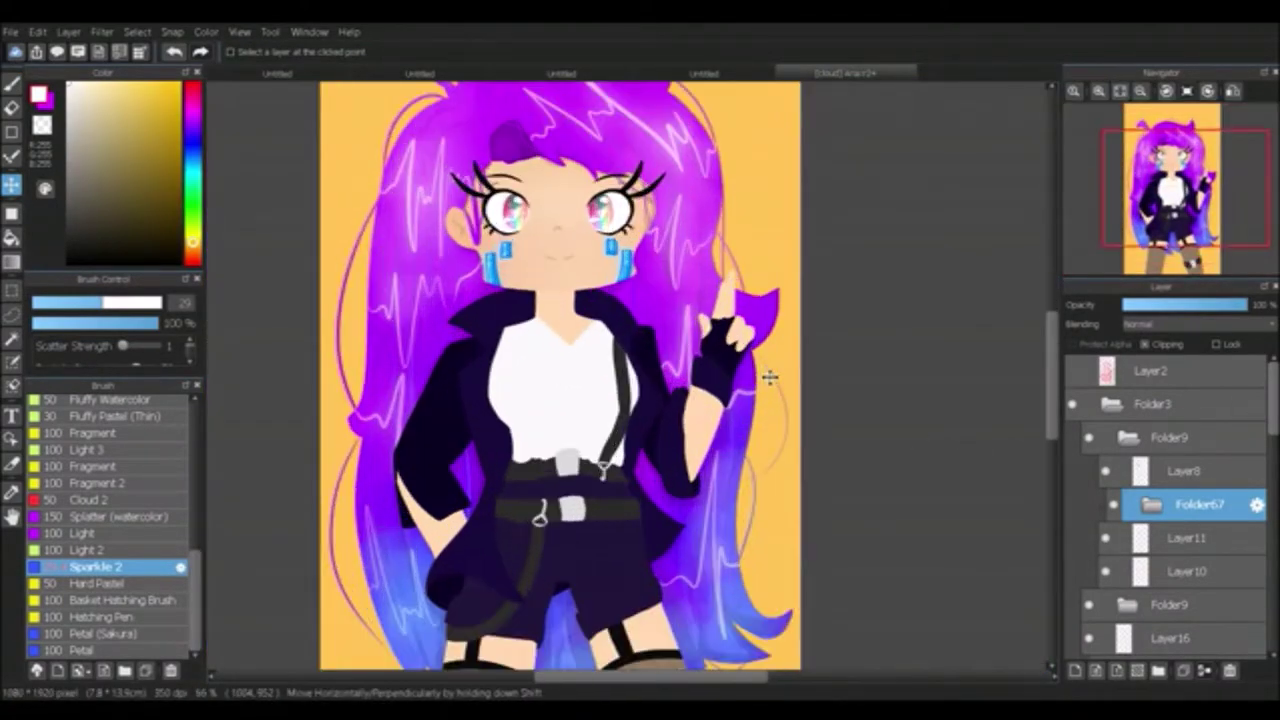
# Step: Convert the copied eye's Folder67 into a single clipped layer and add a new layer above Layer10
pyautogui.hotkey('ctrl', 'z')
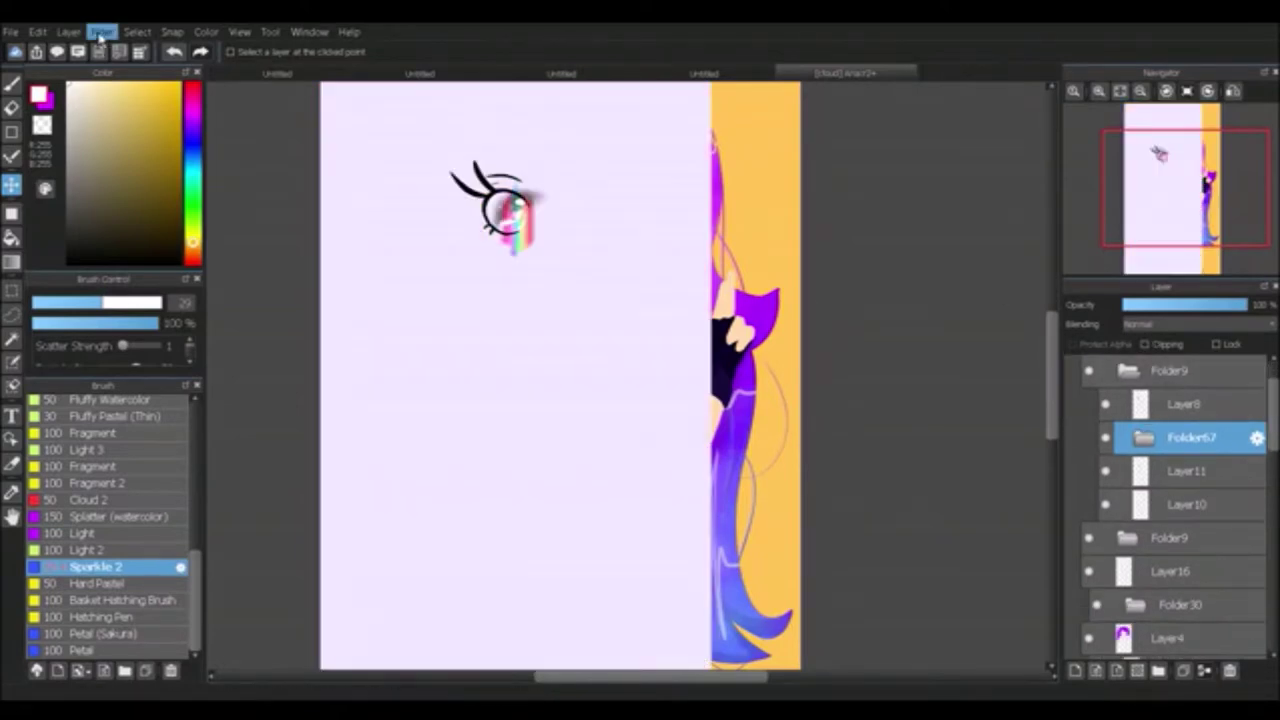
pyautogui.click(1145, 344)
pyautogui.hotkey('ctrl', 'shift', 'n')
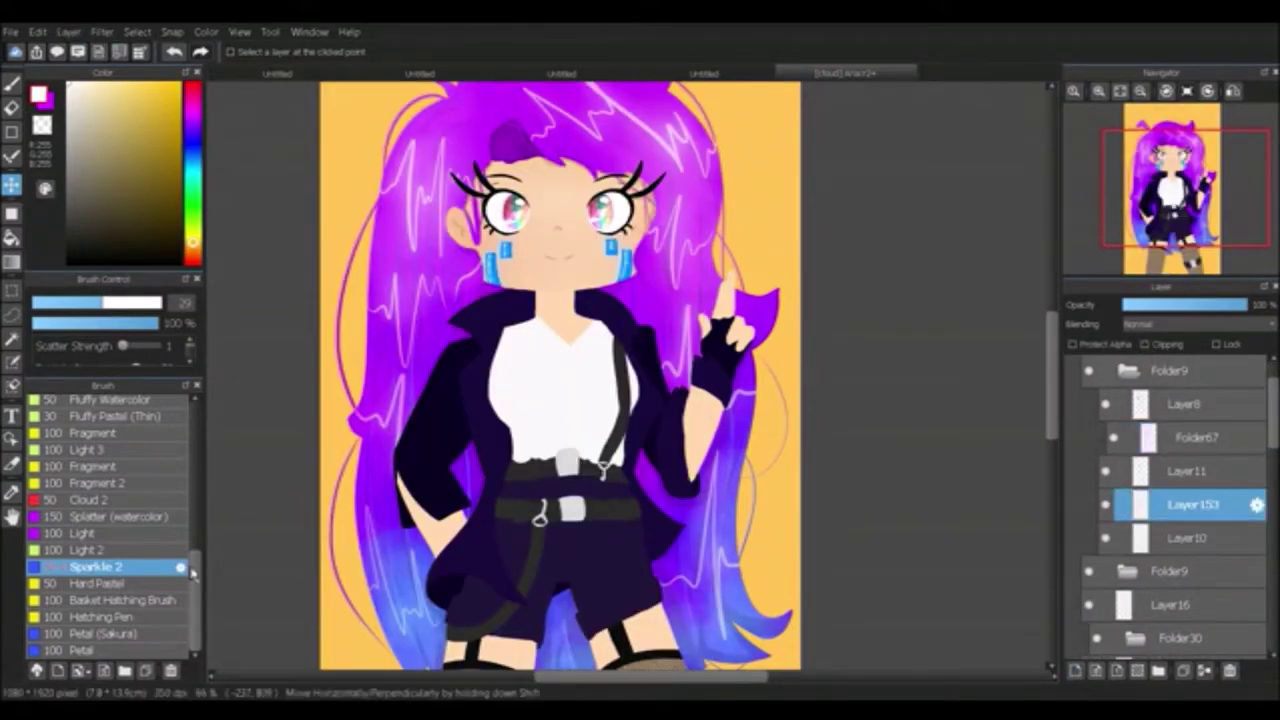
# Step: Set up the Fluffy Watercolor 3 brush at size 200 in light blue and add a clipped layer above Layer10 for eye shading
pyautogui.scroll(3, 181, 565)
pyautogui.click(115, 514)
pyautogui.click(197, 157)
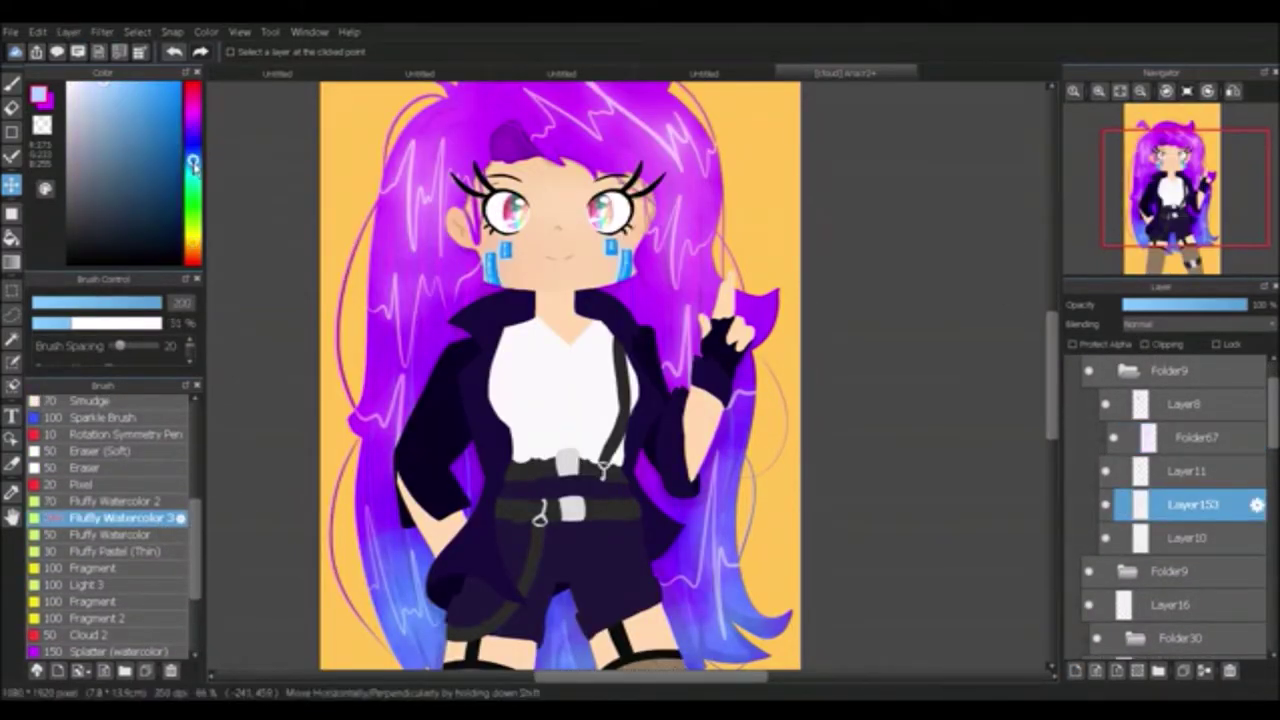
pyautogui.click(1146, 540)
pyautogui.press('b')
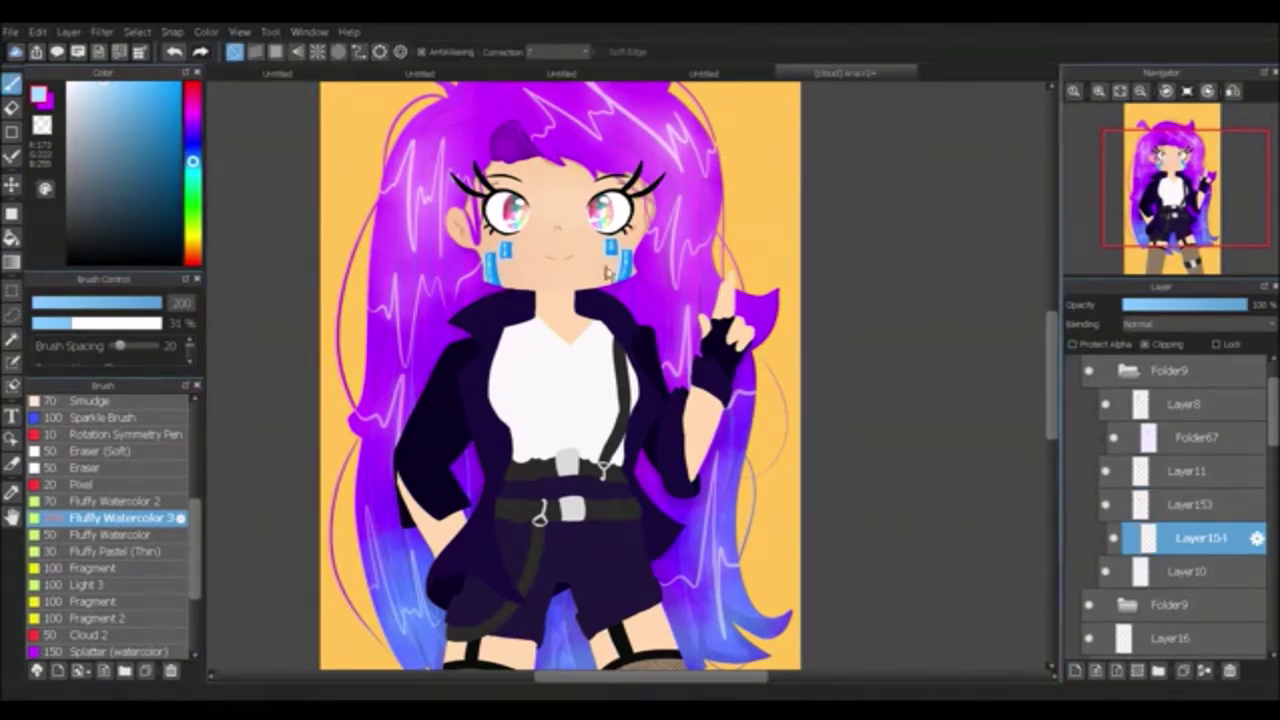
# Step: Convert the other eye's Folder67 into a single clipped layer and add a clipped shading layer at 64% opacity above its Layer10
pyautogui.click(1152, 488)
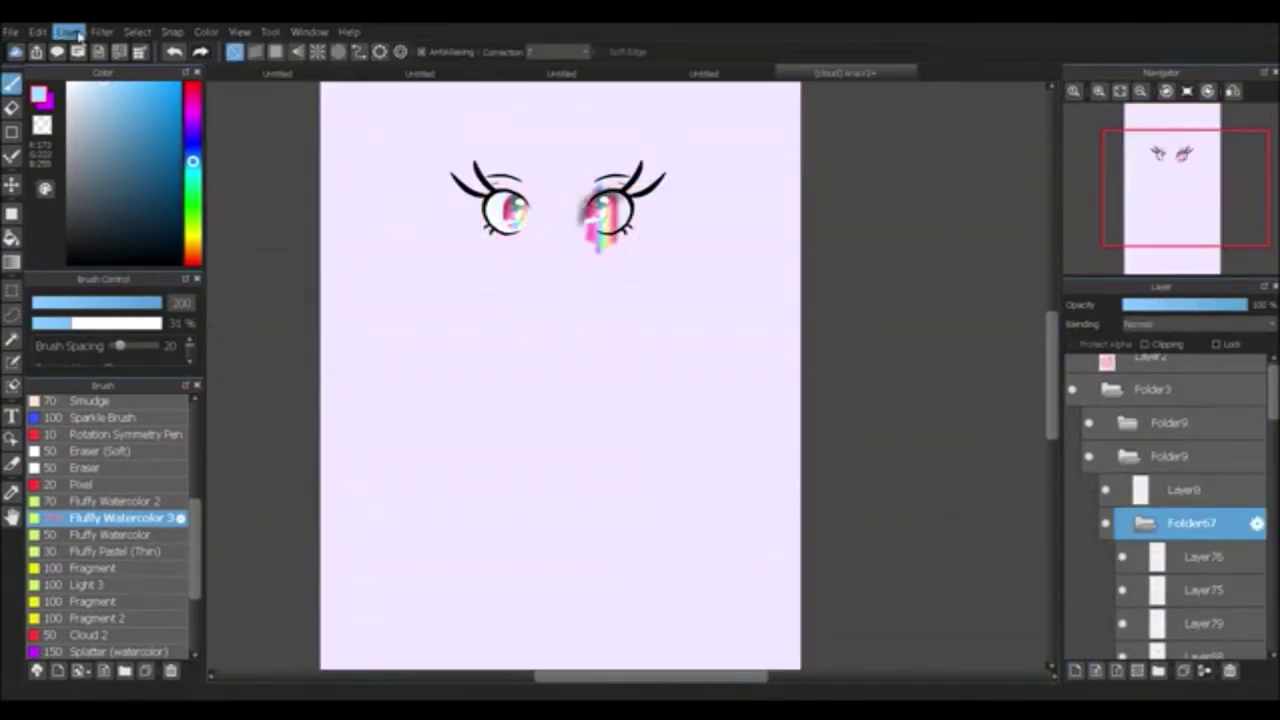
pyautogui.hotkey('ctrl', 'shift', 'n')
pyautogui.click(1203, 304)
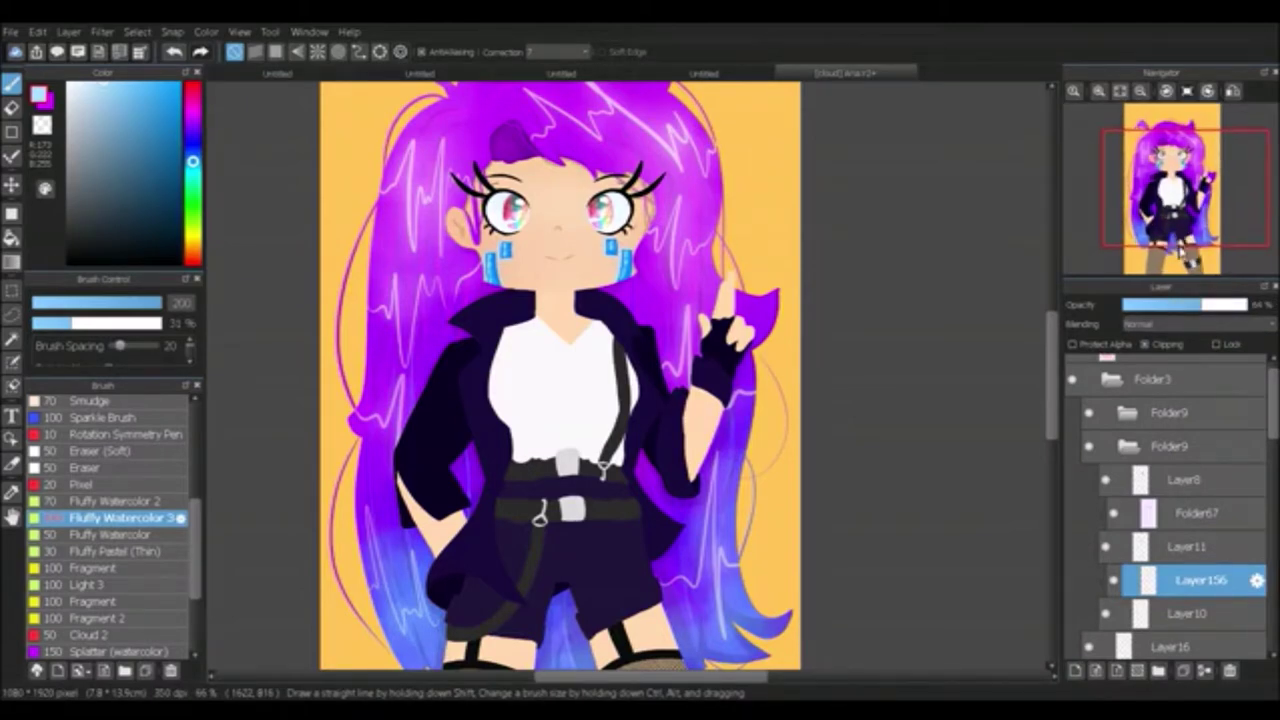
# Step: Add a clipped layer above skin Layer19 in the body folder and choose the Pen with a light red colour
pyautogui.click(1150, 379)
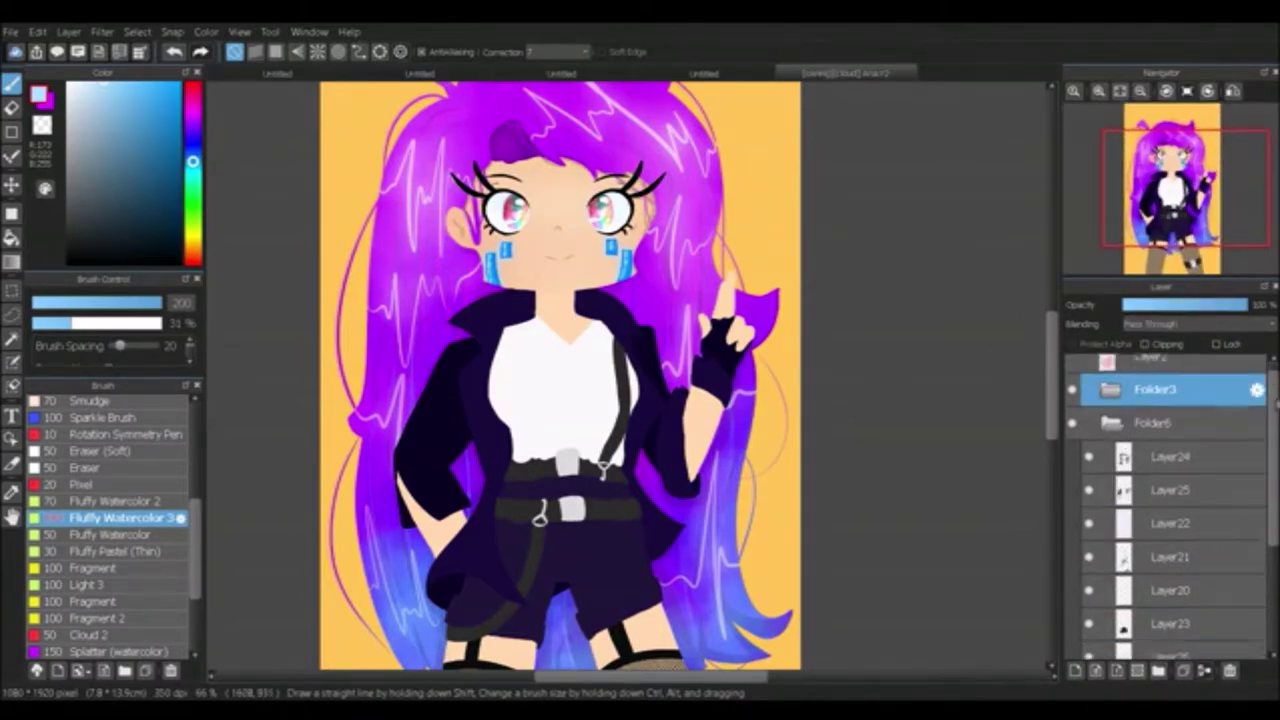
pyautogui.moveTo(1275, 392); pyautogui.dragTo(1275, 520)
pyautogui.hotkey('ctrl', 'shift', 'n')
pyautogui.click(90, 419)
pyautogui.click(183, 140)
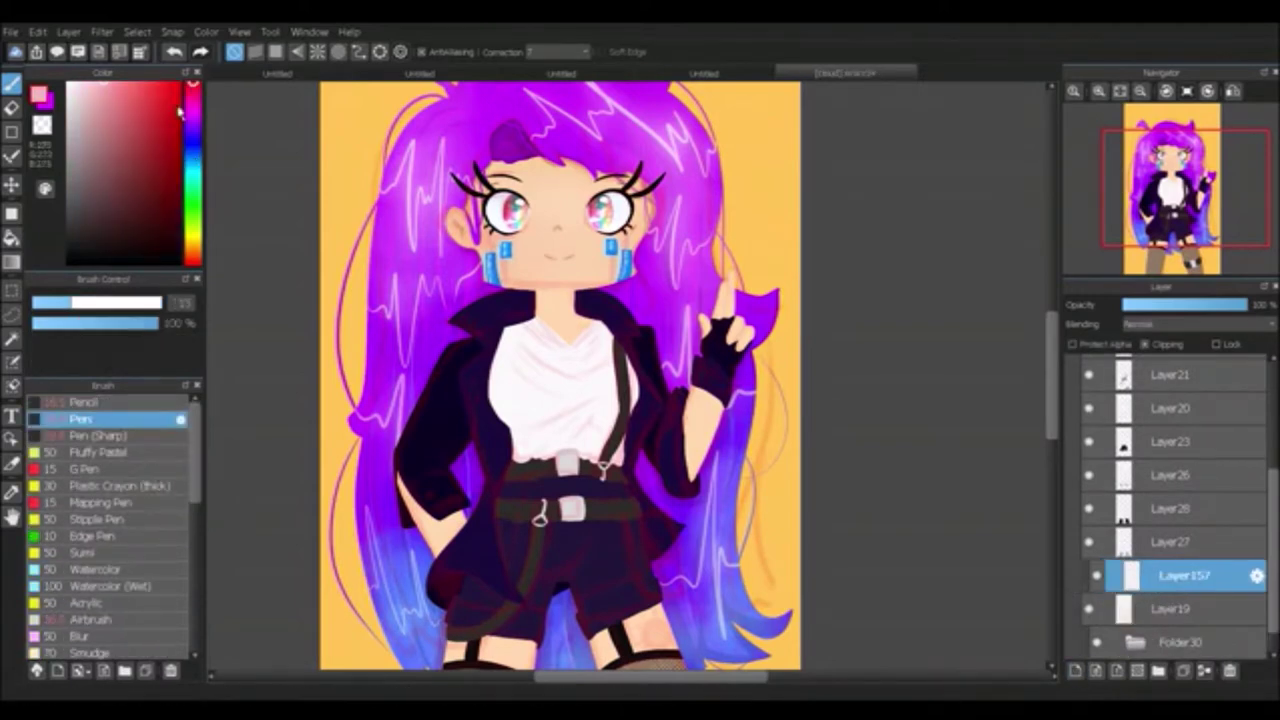
# Step: Paint a solid red circle on the bare thigh below the shorts, using RGB 236, 0, 0
pyautogui.click(338, 51)
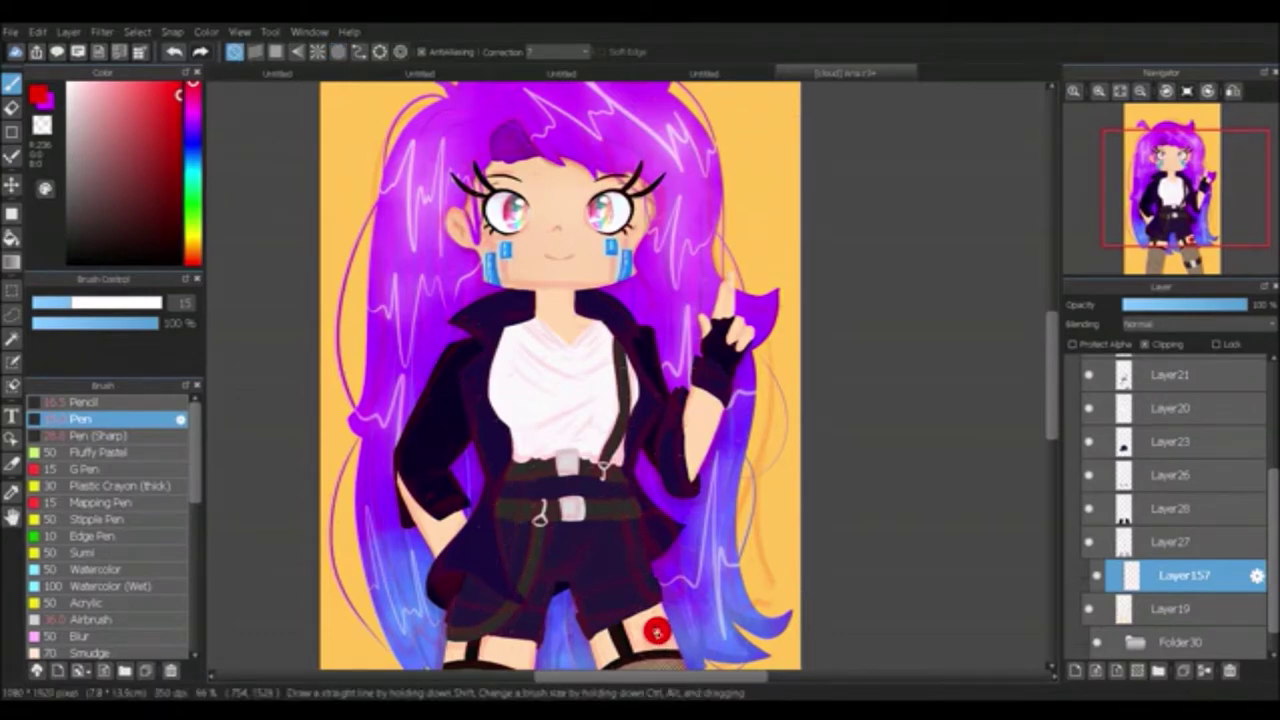
pyautogui.press('v')
pyautogui.press('b')
pyautogui.scroll(3, 695, 557)
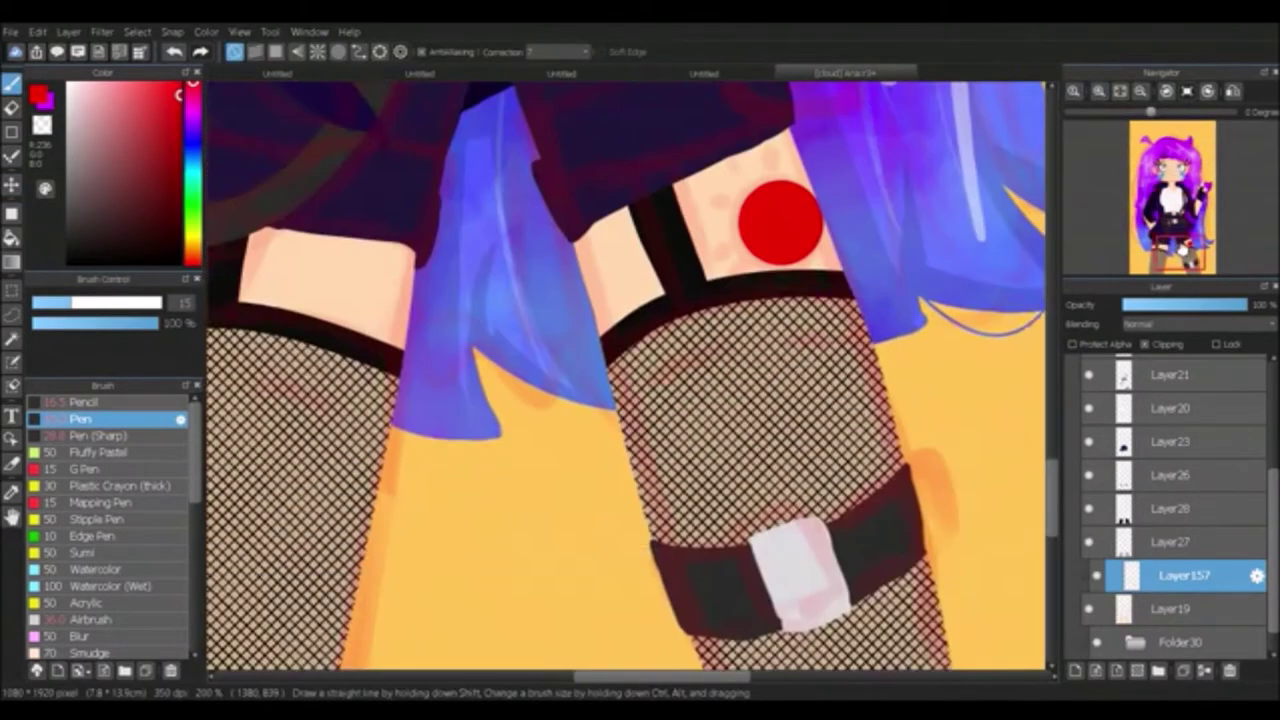
# Step: Paint small red ovals around the circle on the thigh, undoing the misplaced strokes
pyautogui.scroll(2, 724, 376)
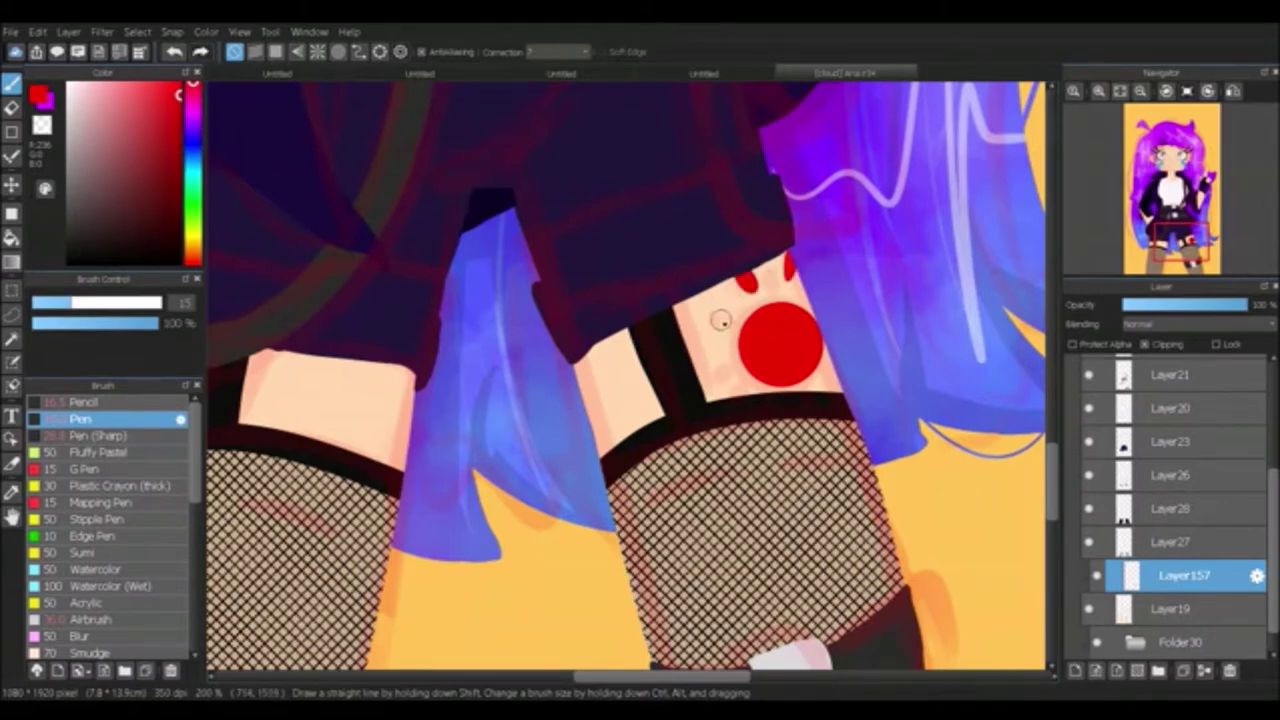
pyautogui.hotkey('ctrl', 'z')
pyautogui.hotkey('ctrl', 'z')
pyautogui.hotkey('ctrl', 'z')
pyautogui.hotkey('ctrl', 'z')
pyautogui.hotkey('ctrl', 'z')
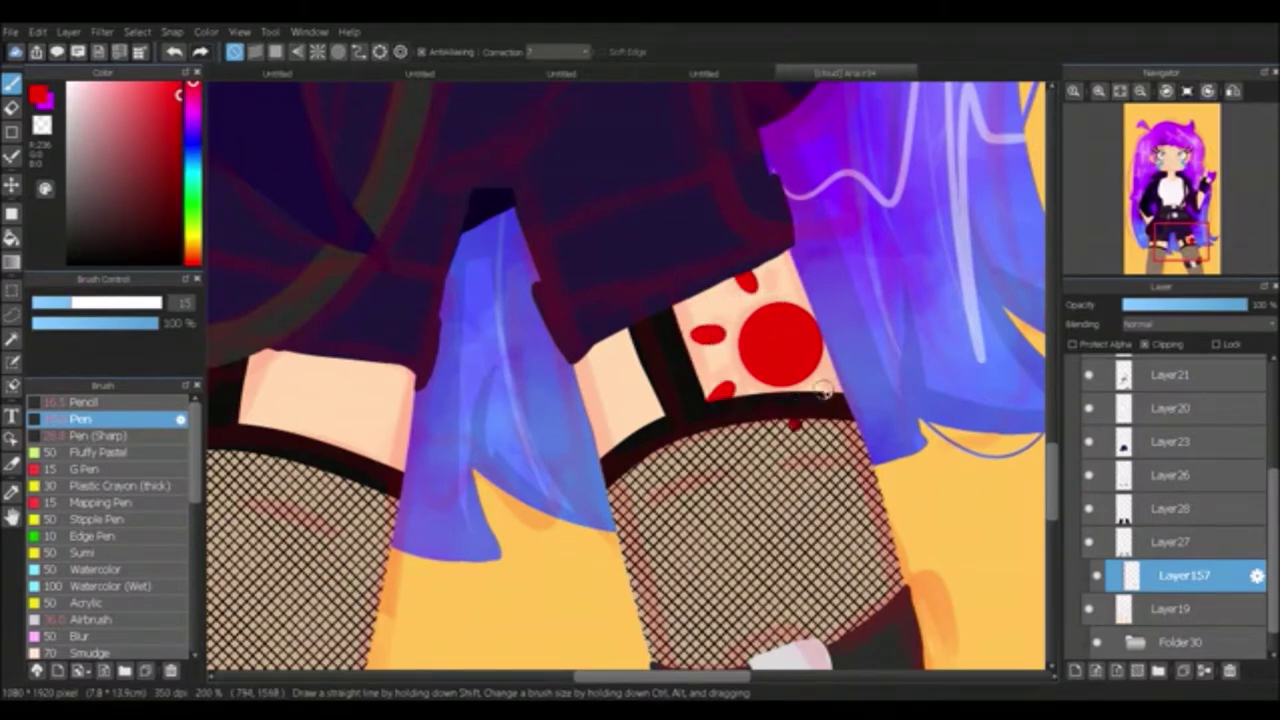
pyautogui.scroll(-4, 913, 424)
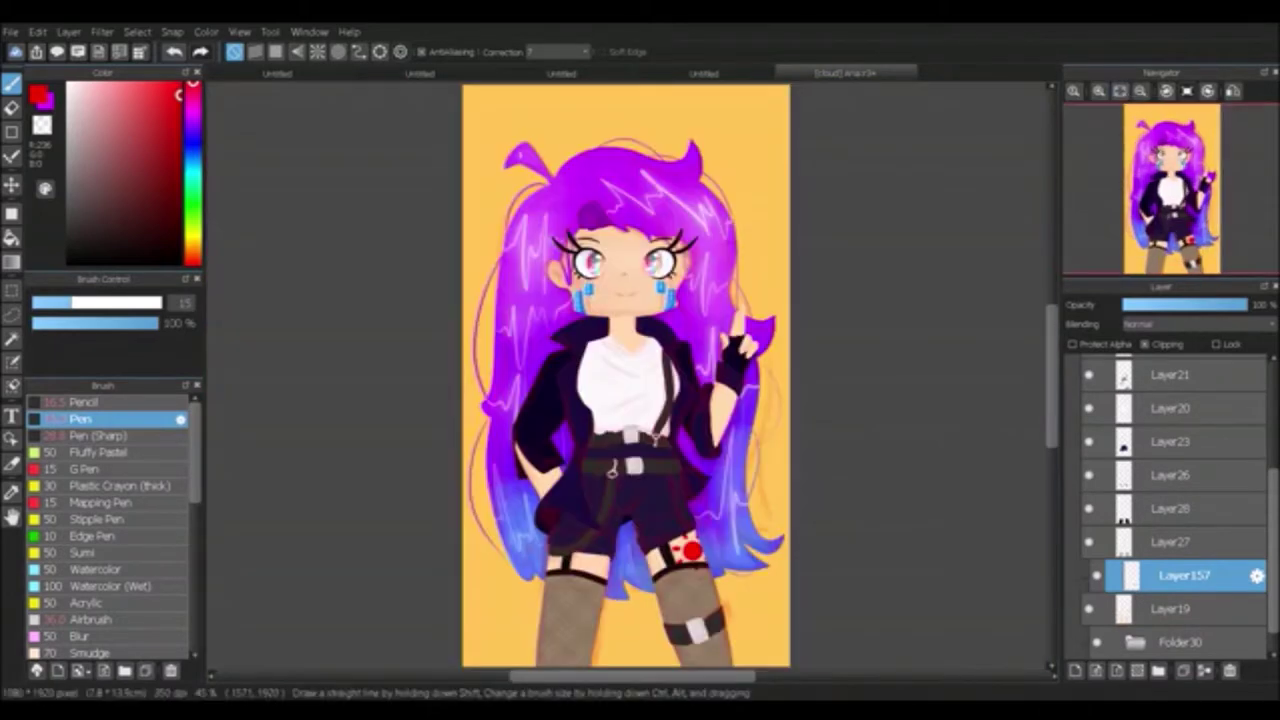
# Step: Add a clipped skin layer at 12% opacity and shade the hand, arms and thighs with the Pen in brown, RGB 120, 93, 45
pyautogui.hotkey('ctrl', 'shift', 'n')
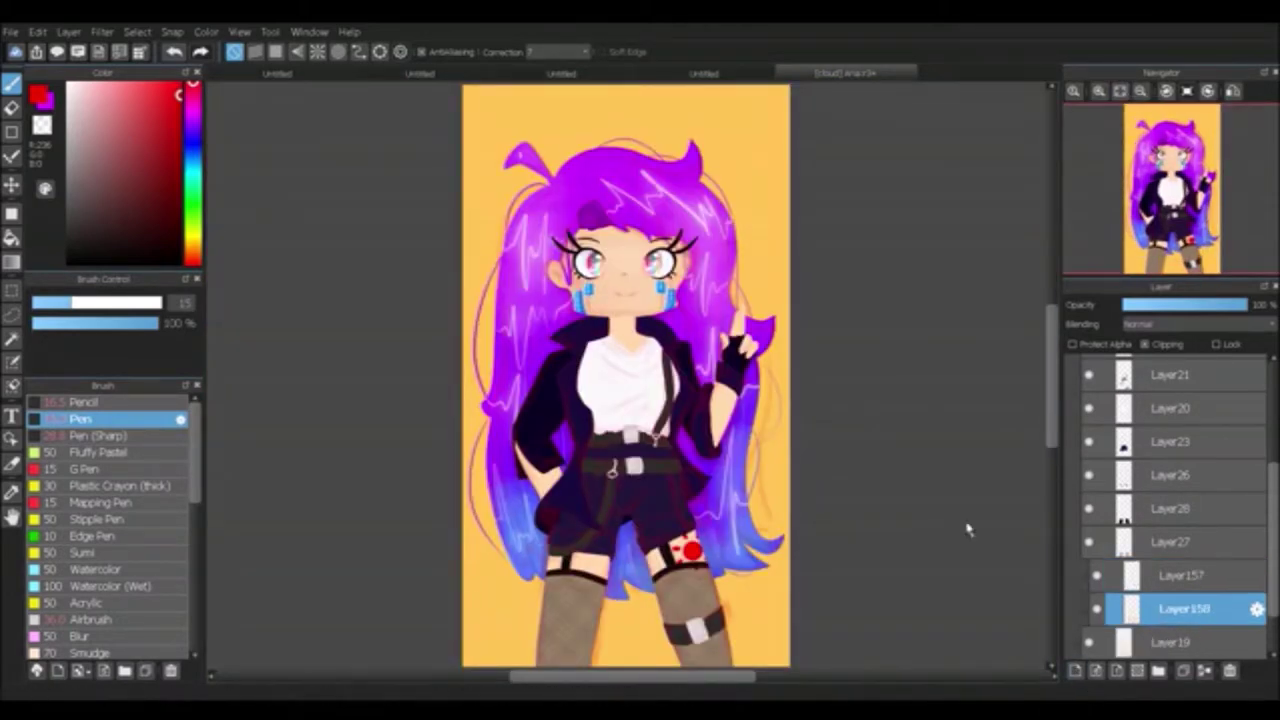
pyautogui.click(1143, 304)
pyautogui.scroll(3, 590, 248)
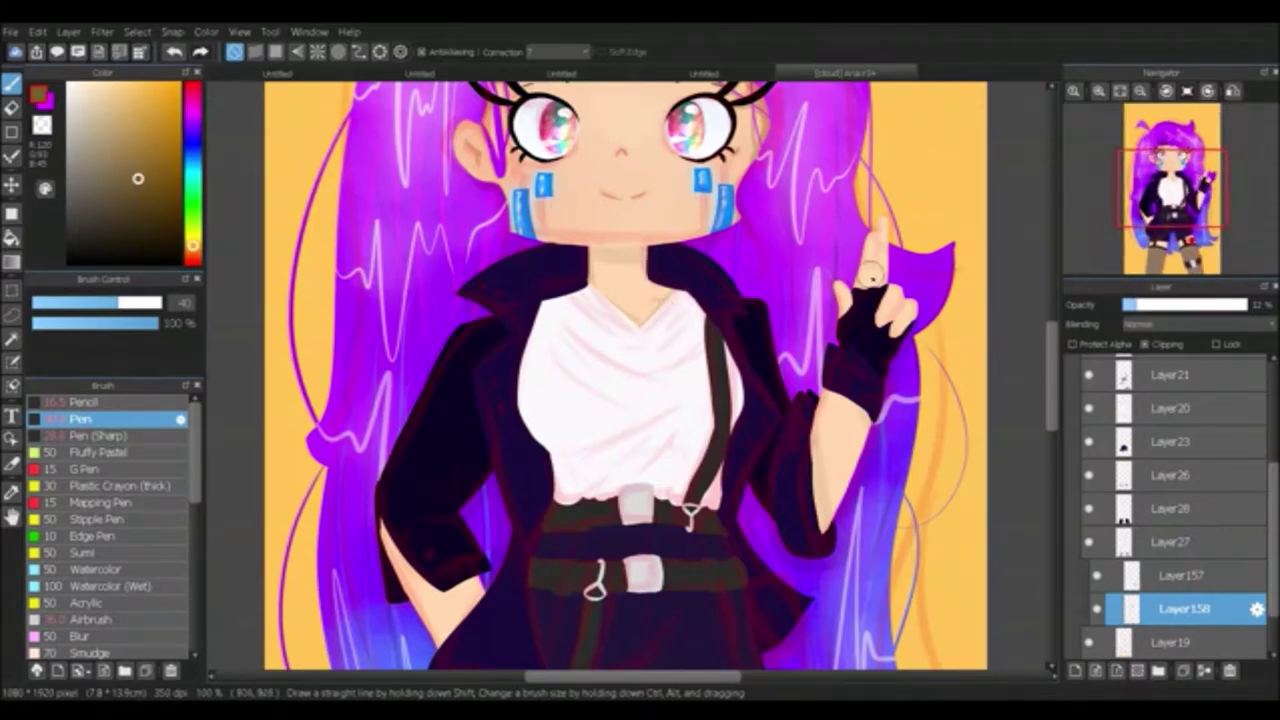
pyautogui.scroll(2, 905, 415)
pyautogui.moveTo(762, 235); pyautogui.dragTo(777, 380)
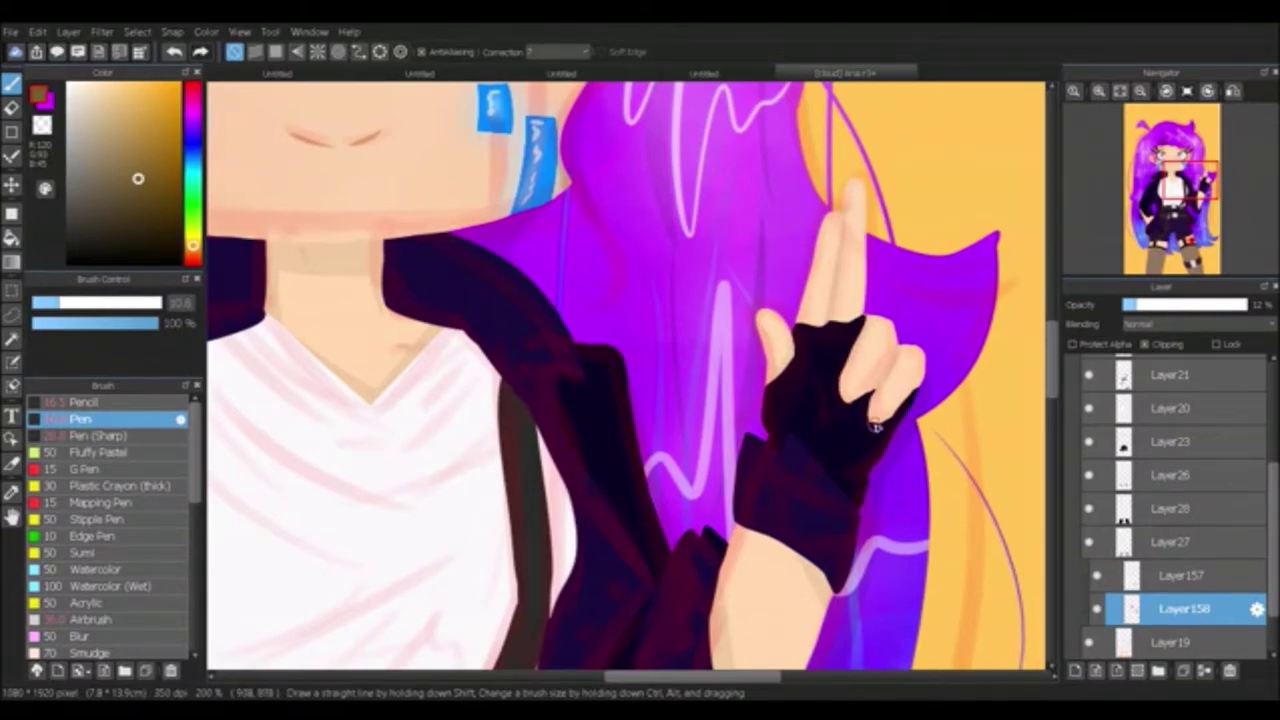
pyautogui.scroll(-2, 517, 316)
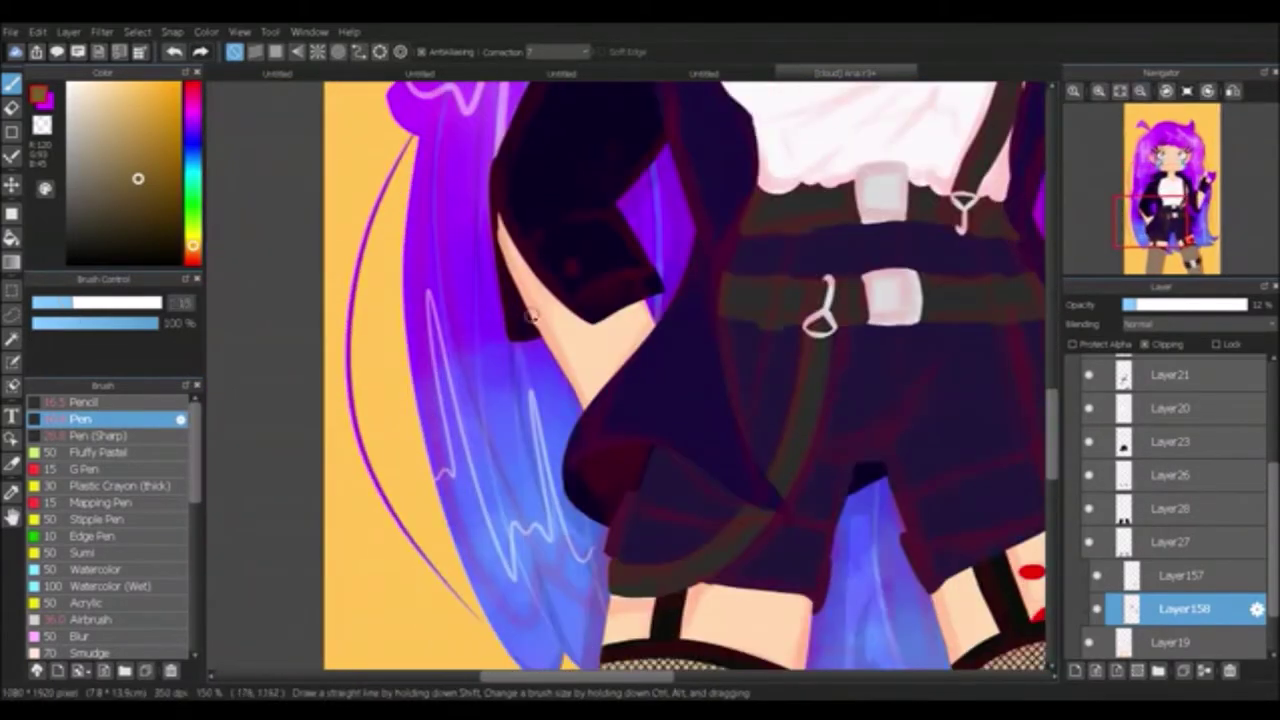
pyautogui.scroll(-4, 659, 316)
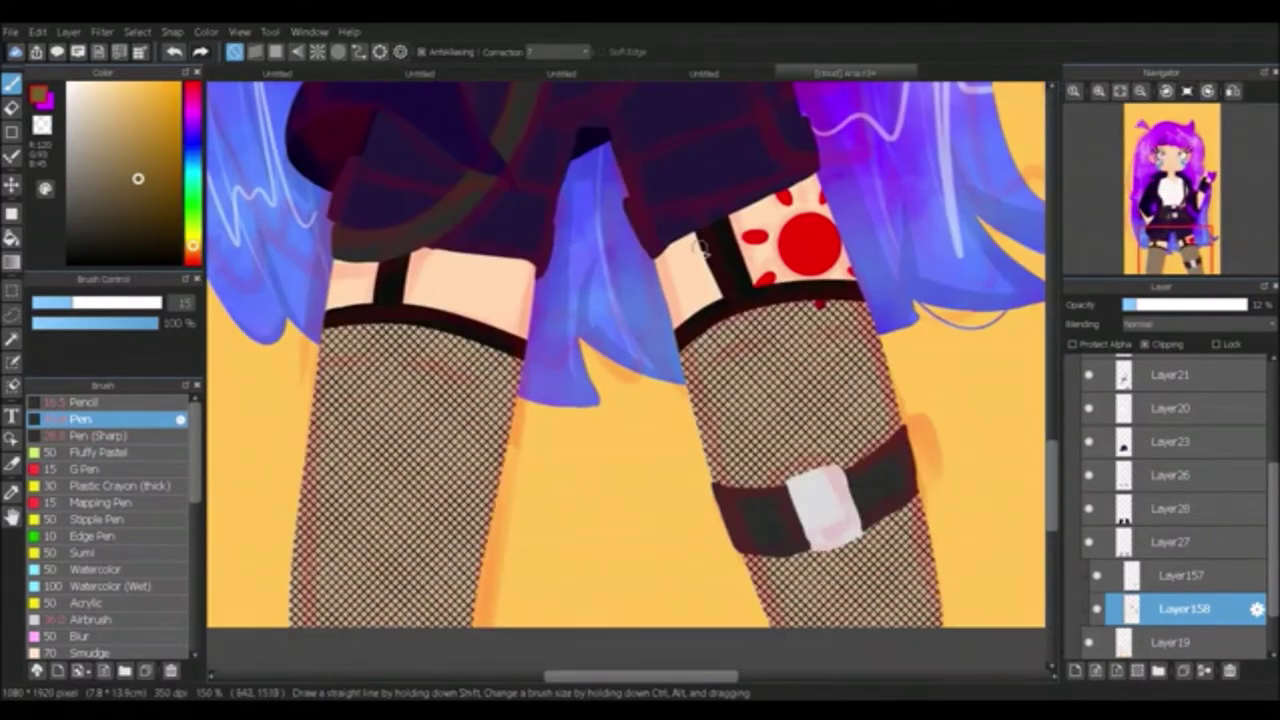
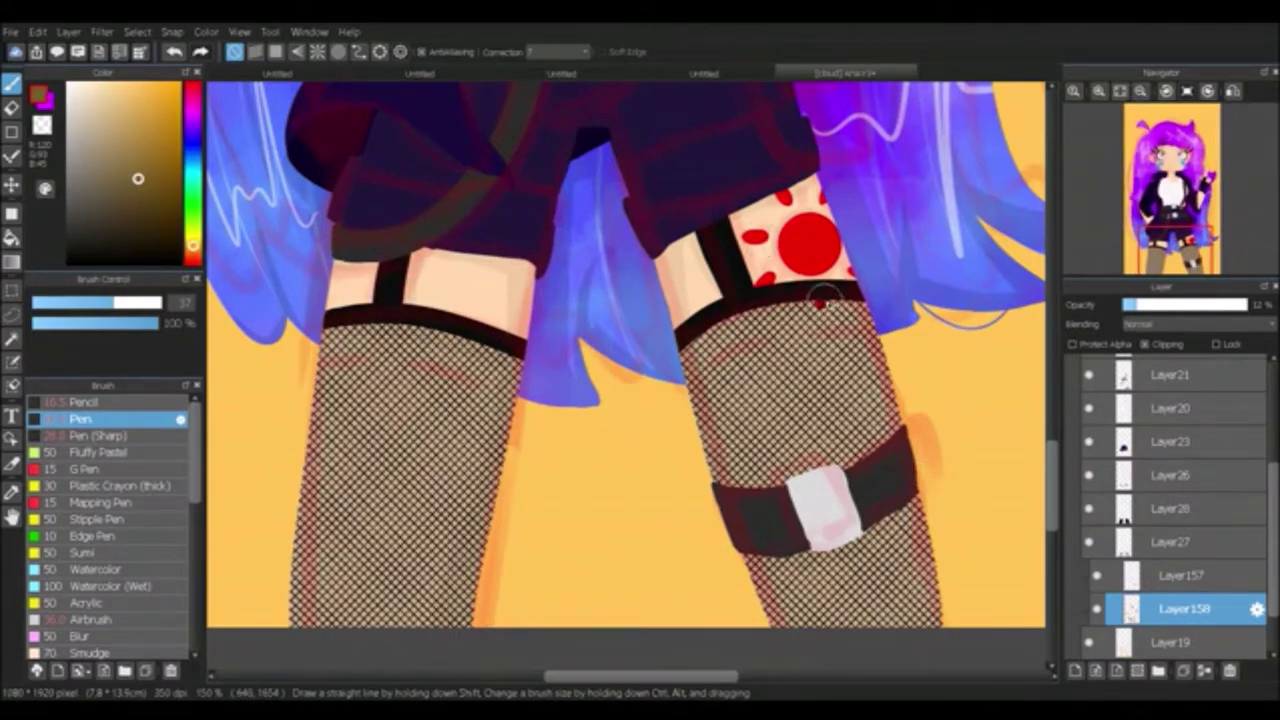
pyautogui.scroll(10, 822, 300)
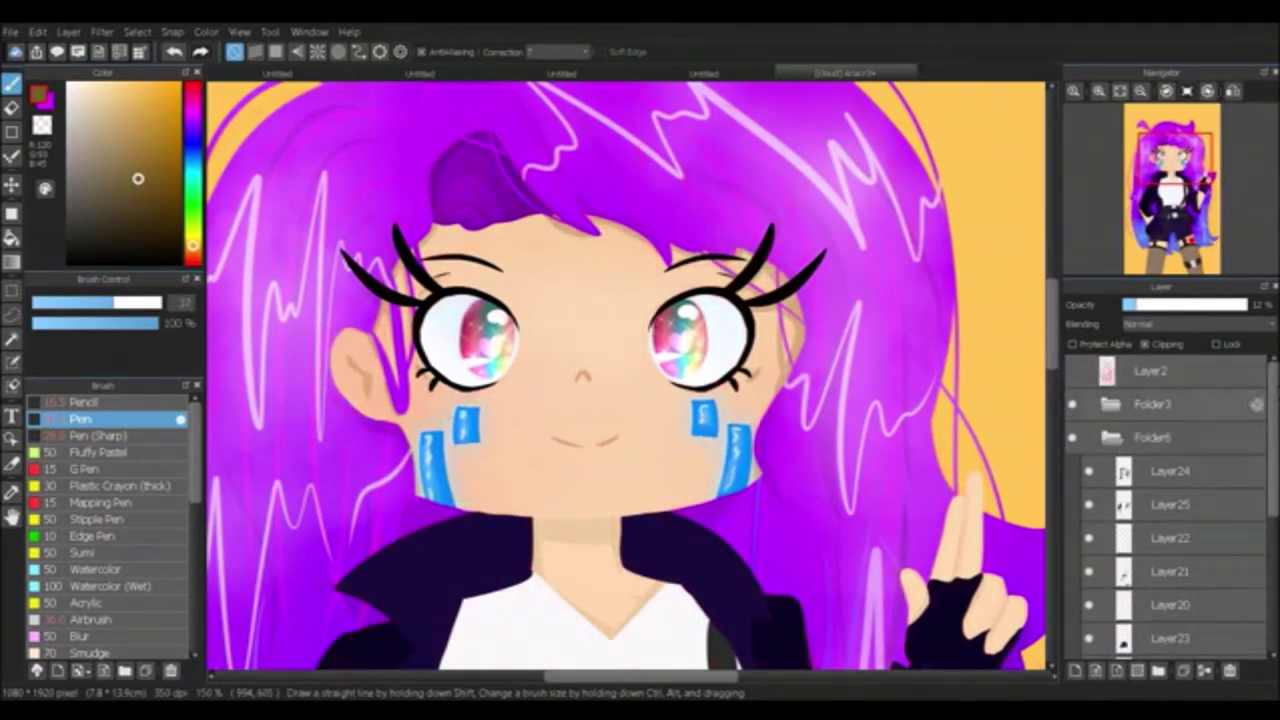
# Step: Add another clipped skin layer at 44% opacity and airbrush soft brown shading over the arms and thighs
pyautogui.hotkey('ctrl', 'shift', 'n')
pyautogui.scroll(-3, 100, 550)
pyautogui.click(100, 503)
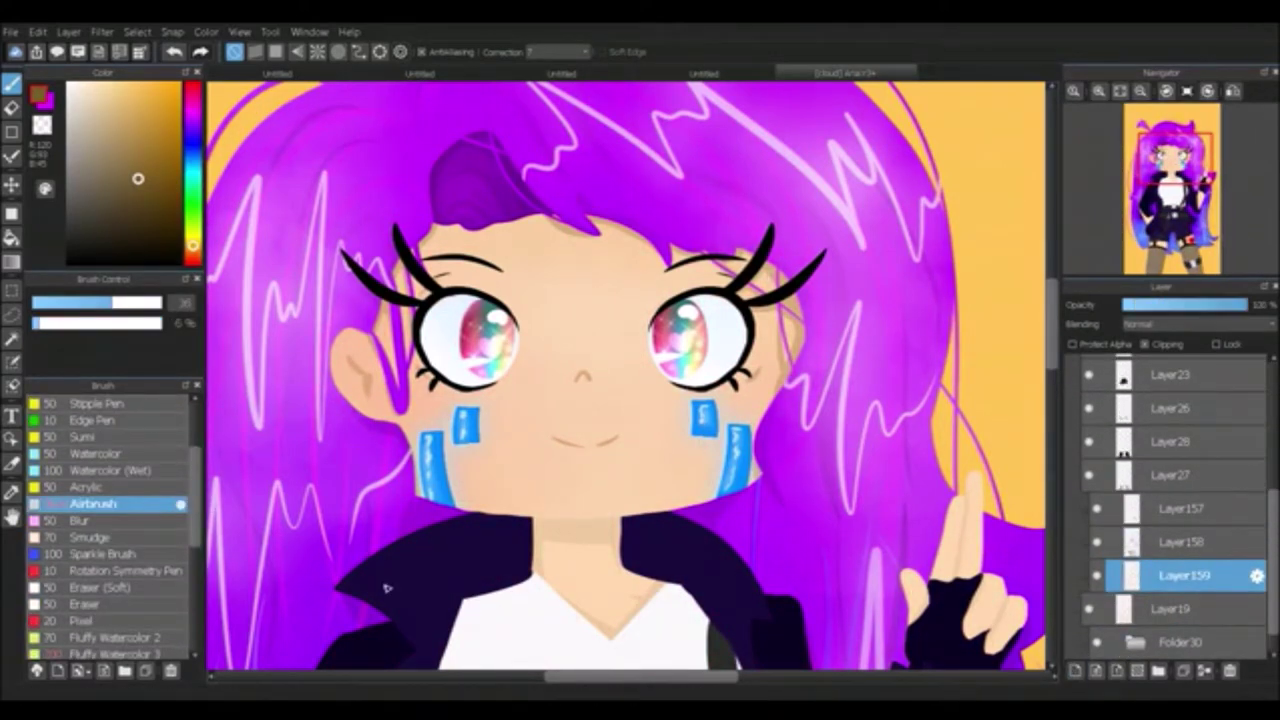
pyautogui.scroll(-5, 505, 489)
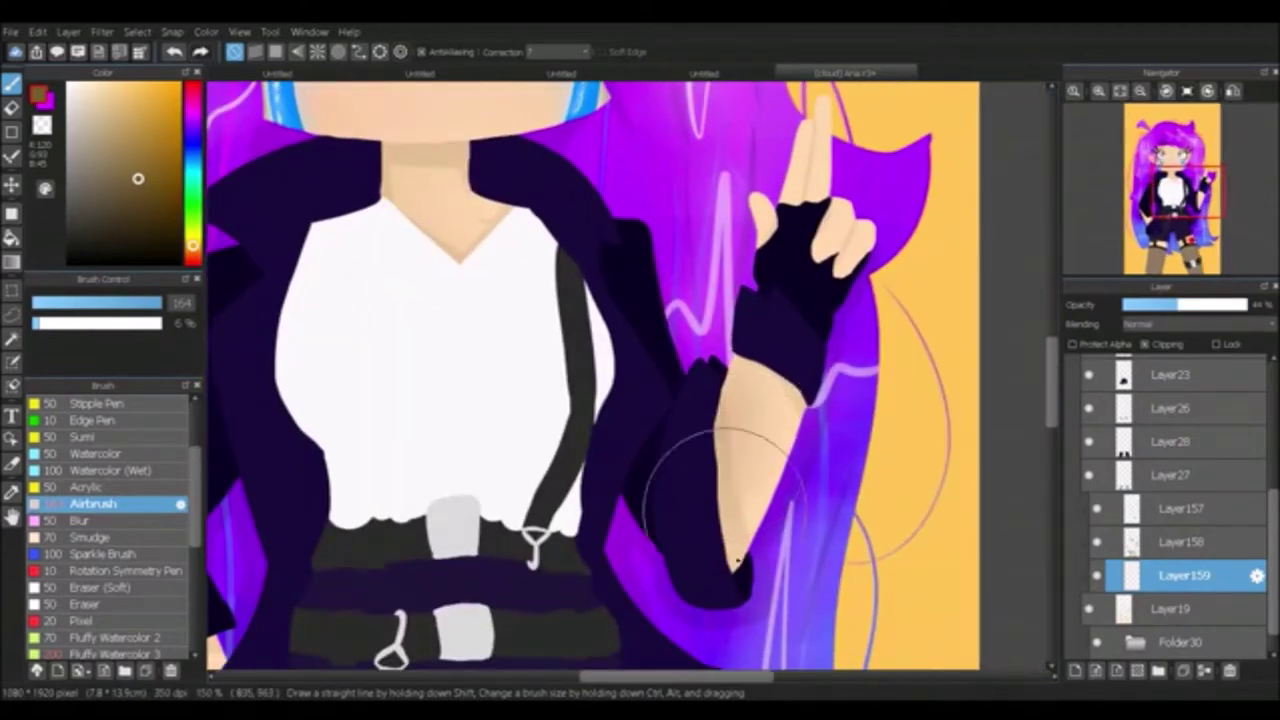
pyautogui.scroll(-5, 737, 457)
pyautogui.moveTo(290, 205)
pyautogui.mouseDown()
pyautogui.moveTo(500, 430)
pyautogui.moveTo(820, 490)
pyautogui.mouseUp()
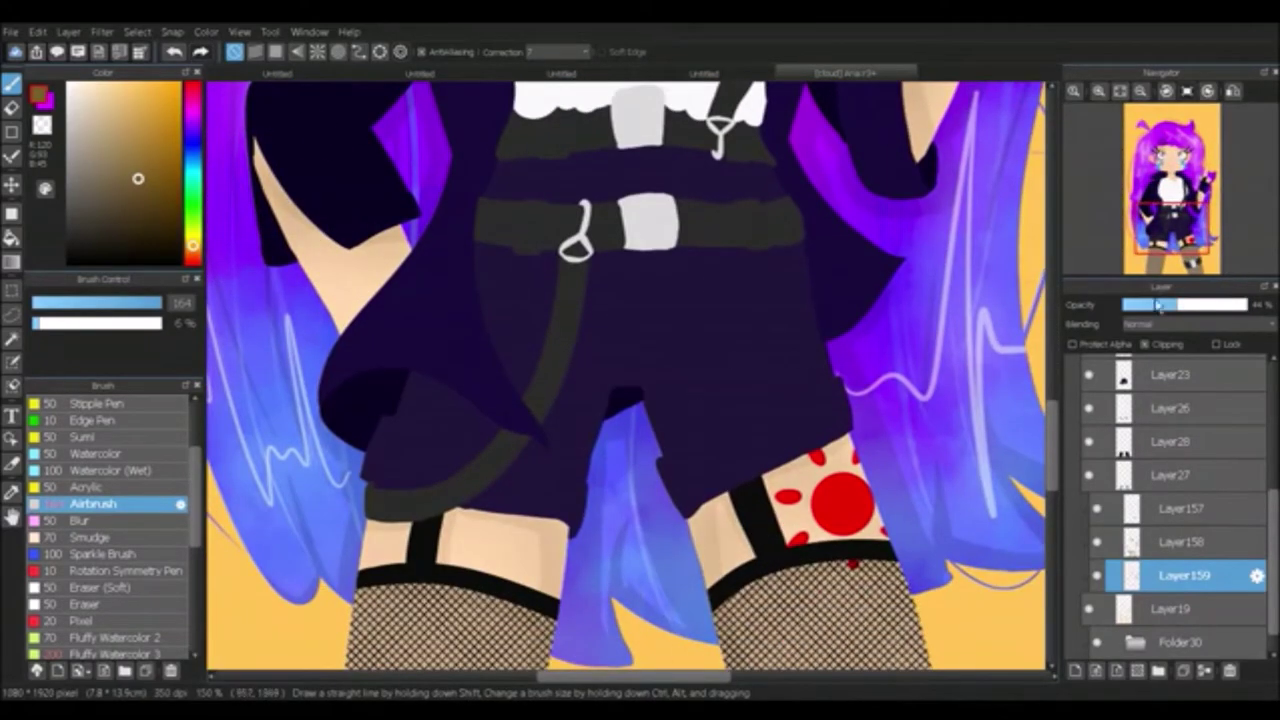
# Step: Add a clipped skin layer at 30% opacity and airbrush a soft pink tint over the thighs, neck and arms
pyautogui.click(191, 95)
pyautogui.click(1075, 671)
pyautogui.click(1158, 304)
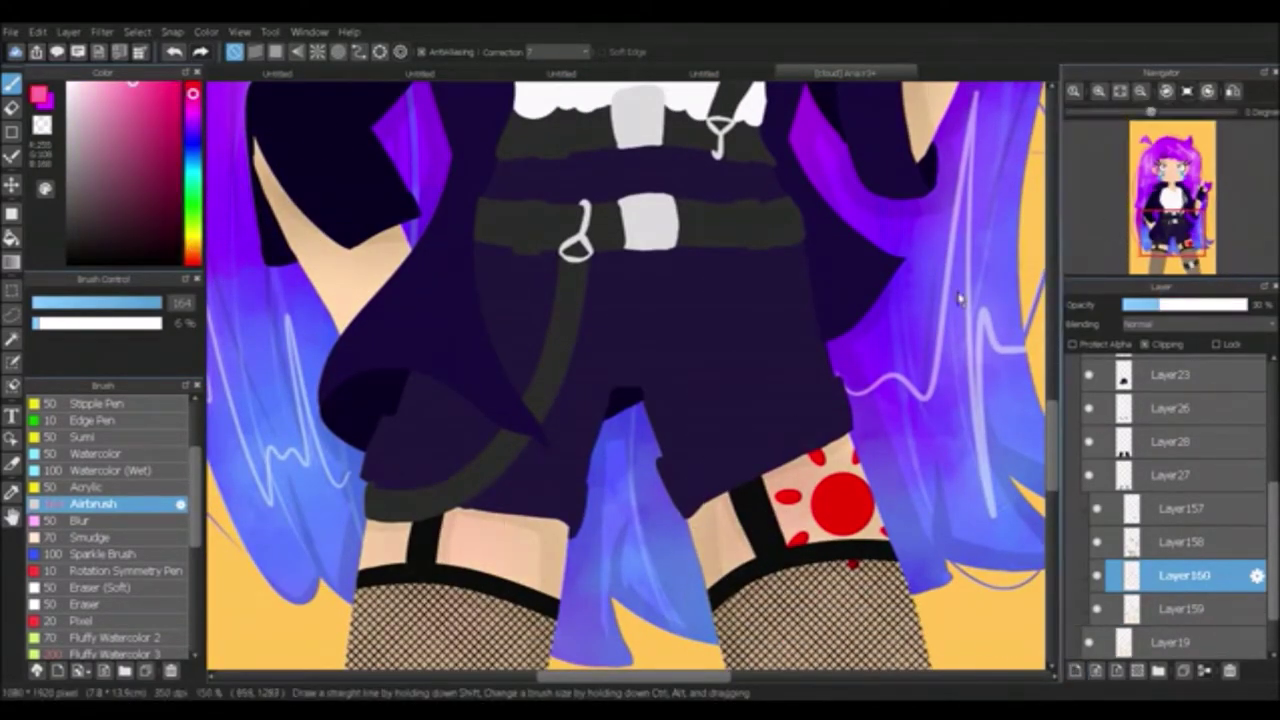
pyautogui.scroll(5, 851, 565)
pyautogui.scroll(-2, 514, 543)
pyautogui.scroll(5, 643, 400)
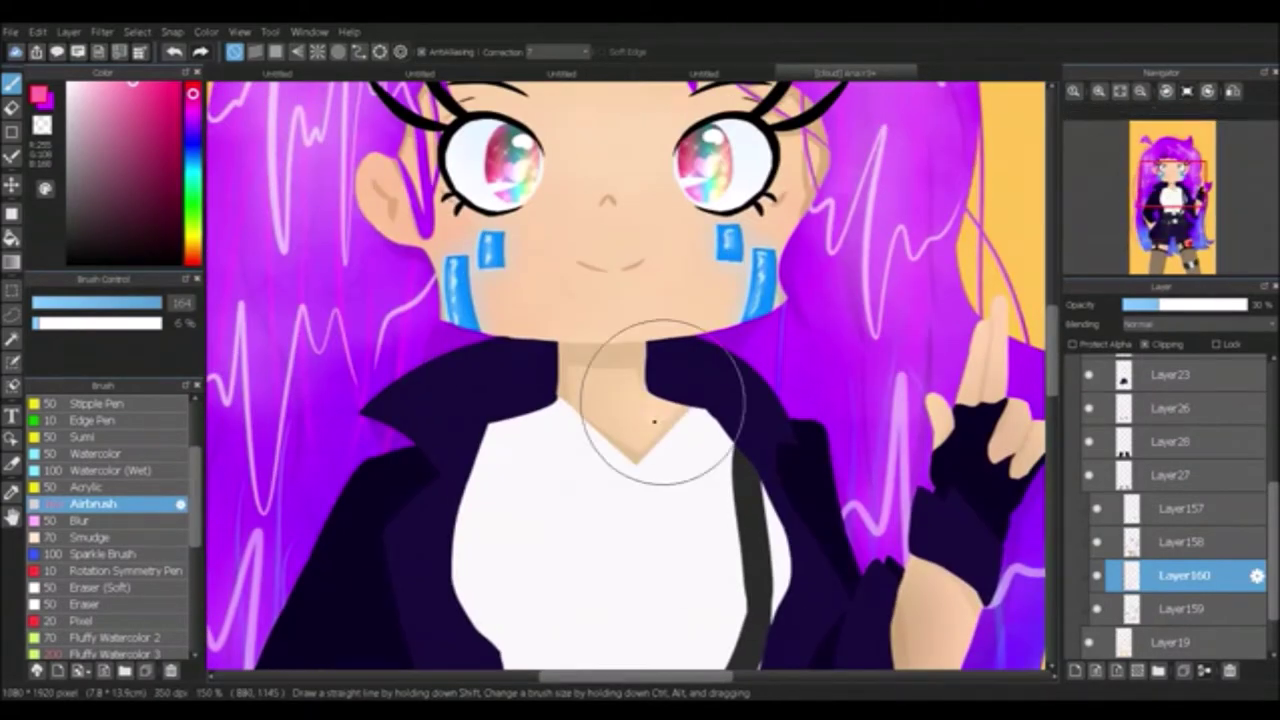
# Step: Add a faint clipped skin layer and paint brown Pen shading on it, plus a clipped layer above the red thigh marking
pyautogui.scroll(-3, 613, 405)
pyautogui.click(93, 419)
pyautogui.click(130, 173)
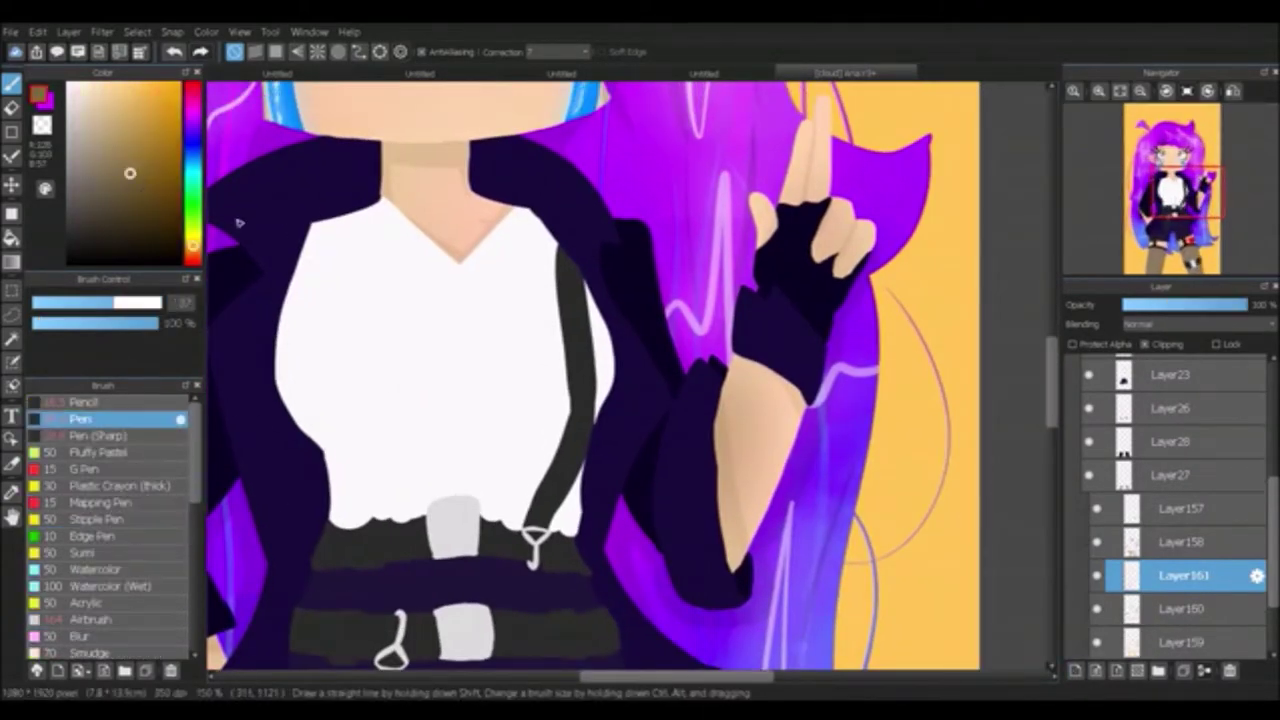
pyautogui.click(1075, 671)
pyautogui.click(1138, 304)
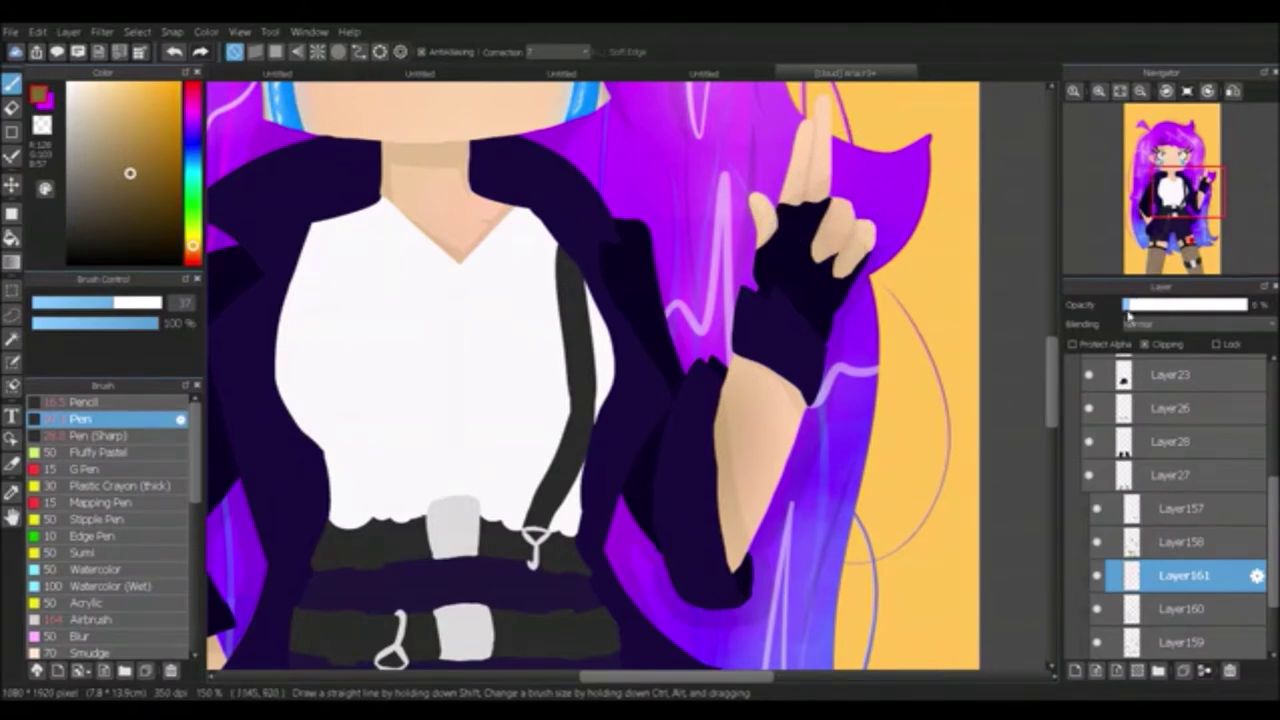
pyautogui.scroll(3, 877, 210)
pyautogui.scroll(-3, 1030, 546)
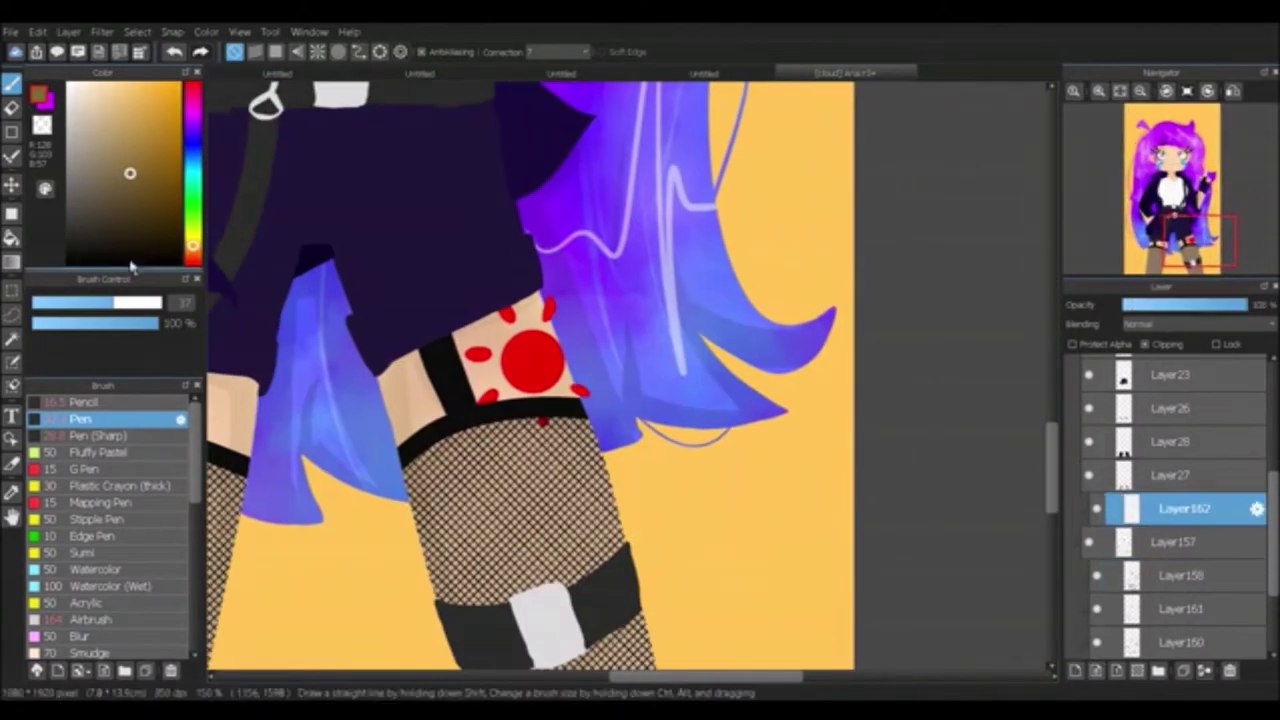
# Step: Shade the red thigh markings in dark red with the Pen and Airbrush on separate clipped layers
pyautogui.keyDown('alt'); pyautogui.click(537, 343); pyautogui.keyUp('alt')
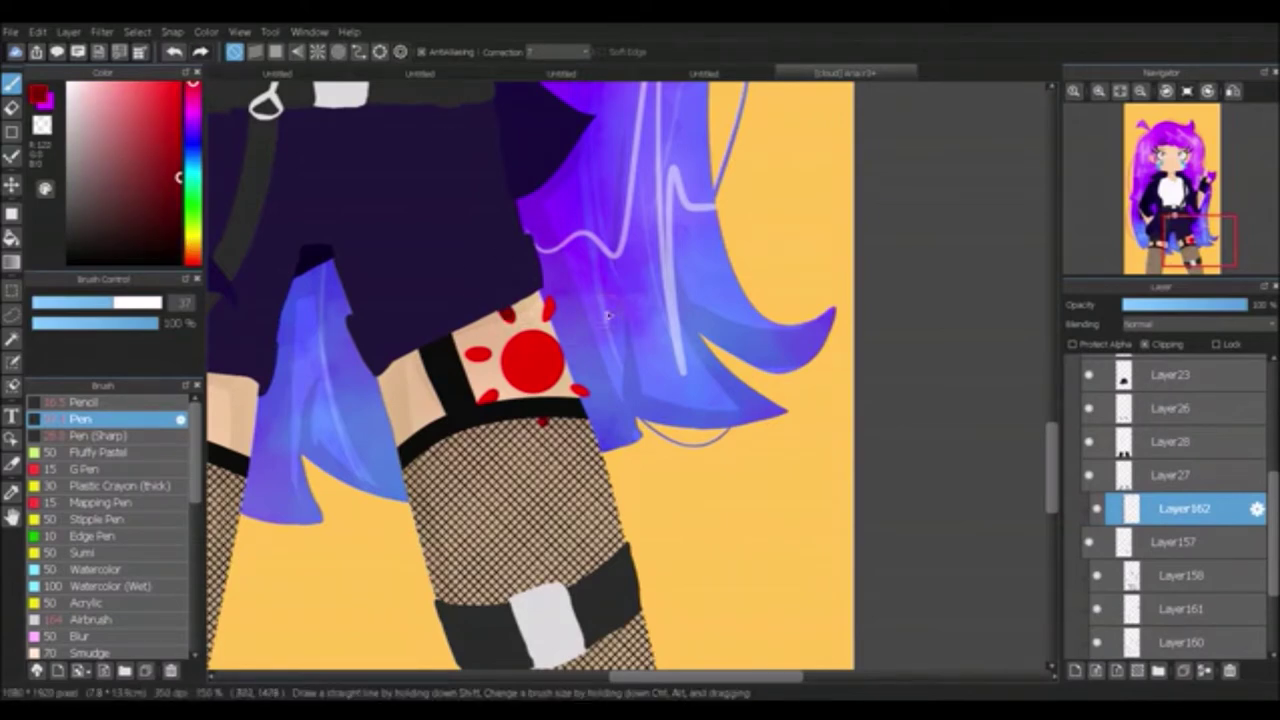
pyautogui.hotkey('ctrl', 'shift', 'n')
pyautogui.press('a')
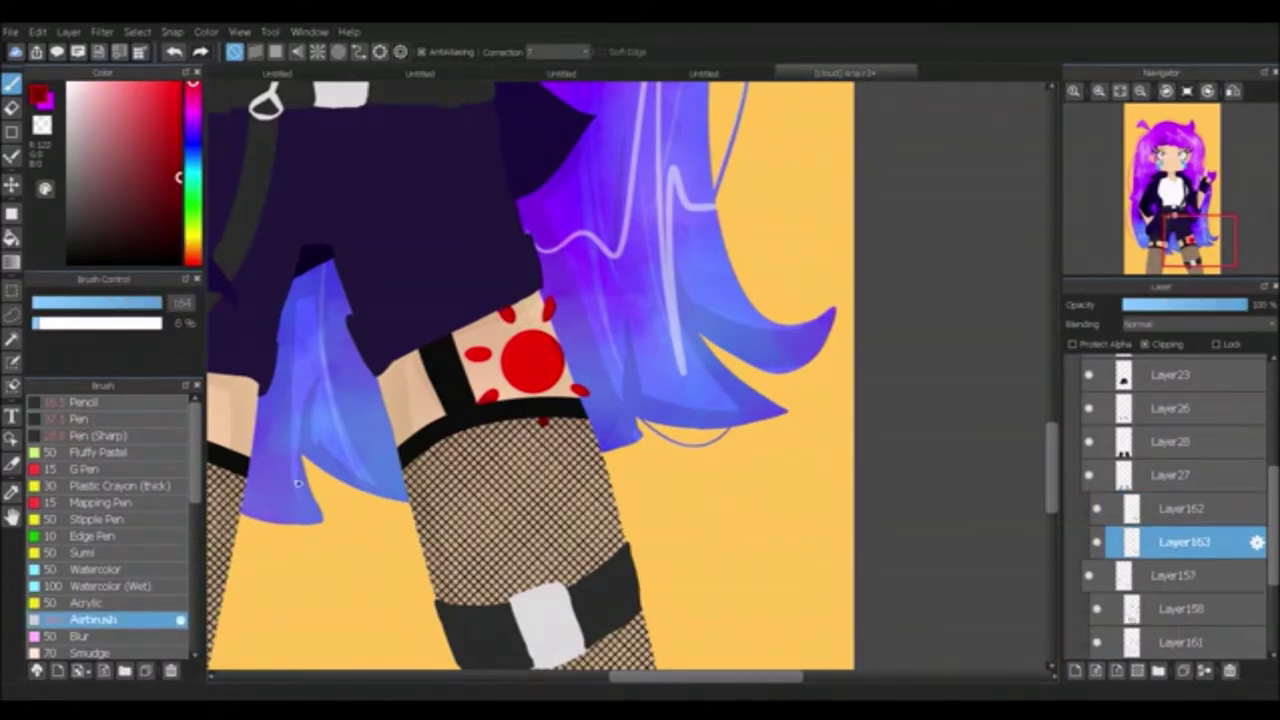
pyautogui.hotkey('ctrl', 'shift', 'n')
pyautogui.press('p')
pyautogui.keyDown('alt'); pyautogui.click(548, 357); pyautogui.keyUp('alt')
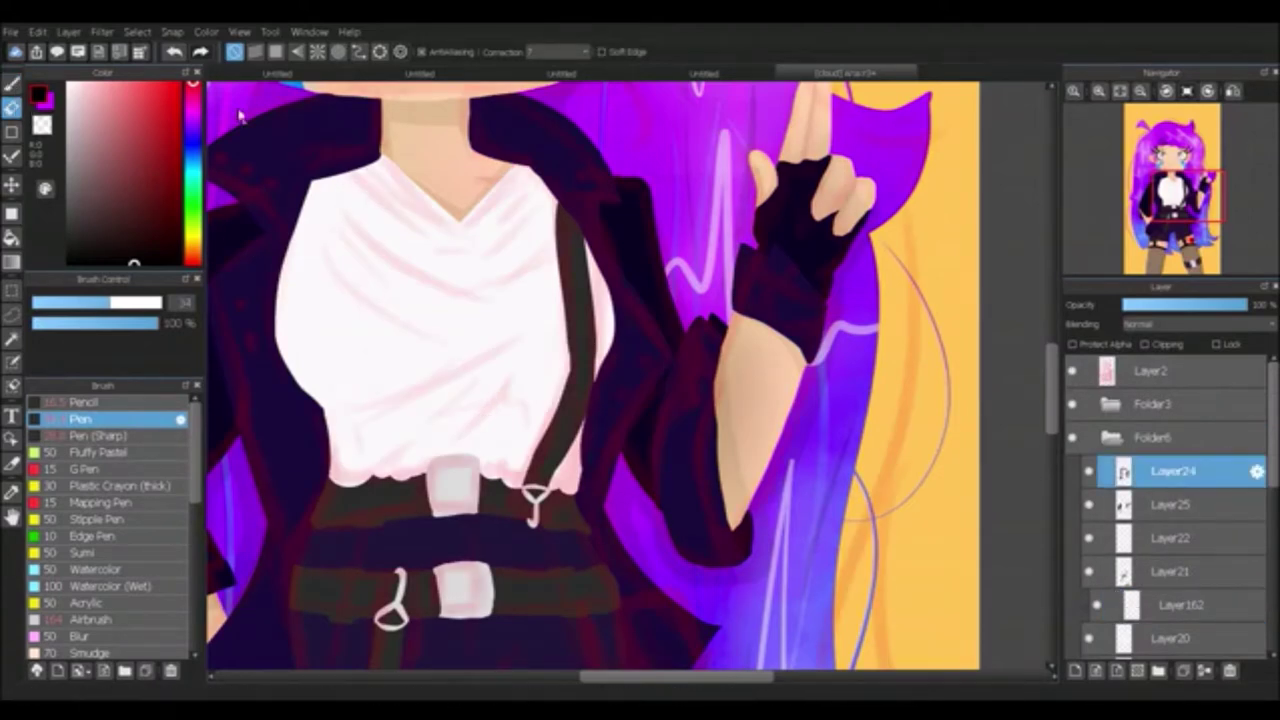
# Step: Touch up the shirt's shoulder in white on Layer20 and paint black fold lines on the clipped layer above at 14% opacity
pyautogui.press('[')
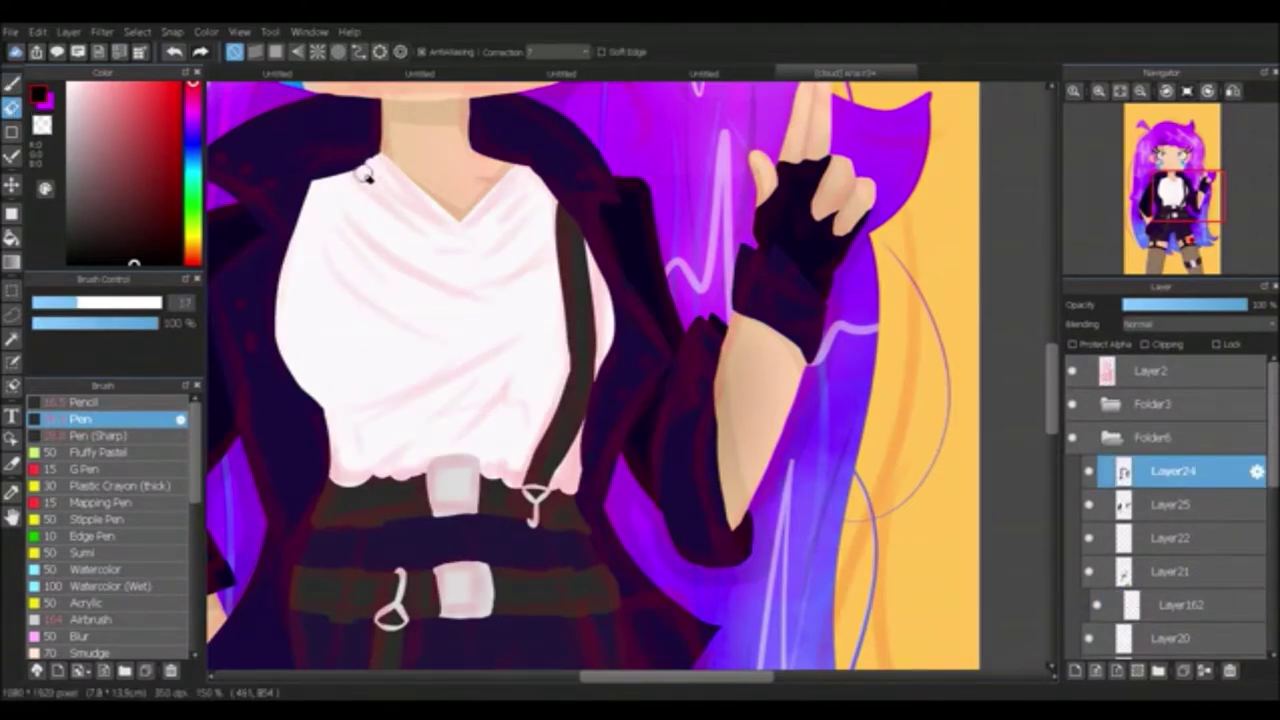
pyautogui.click(1155, 600)
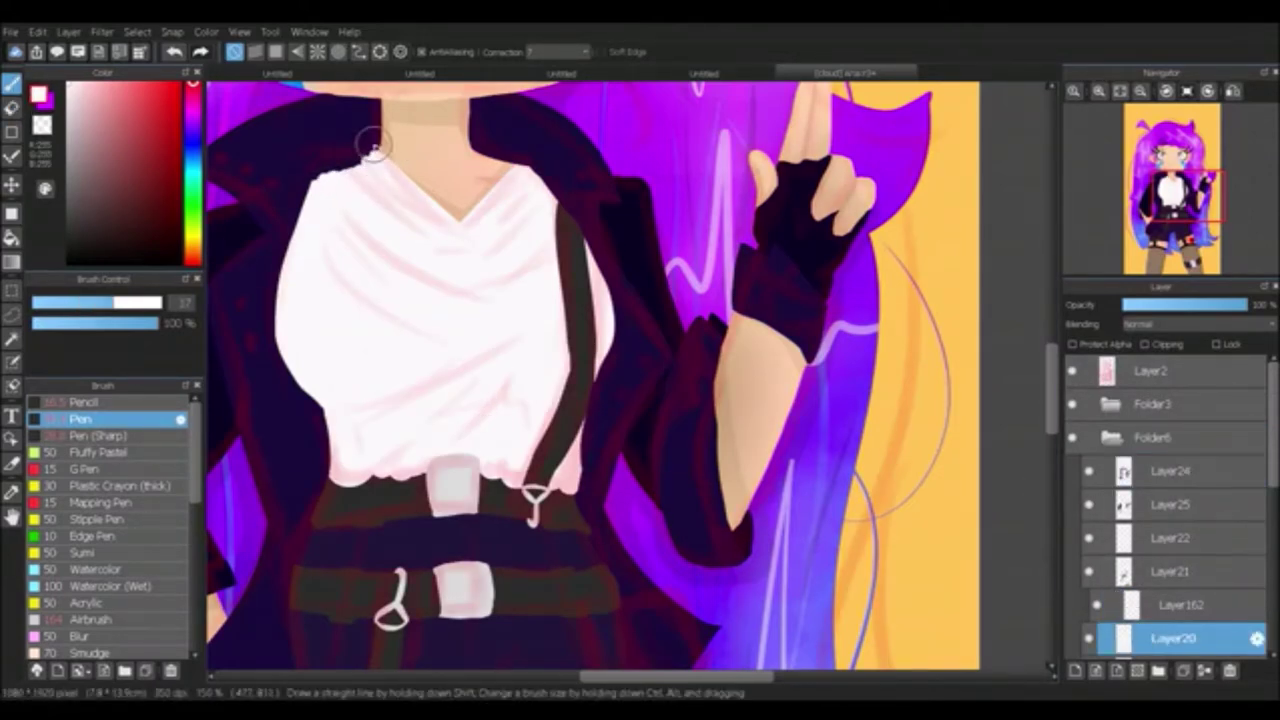
pyautogui.press(']')
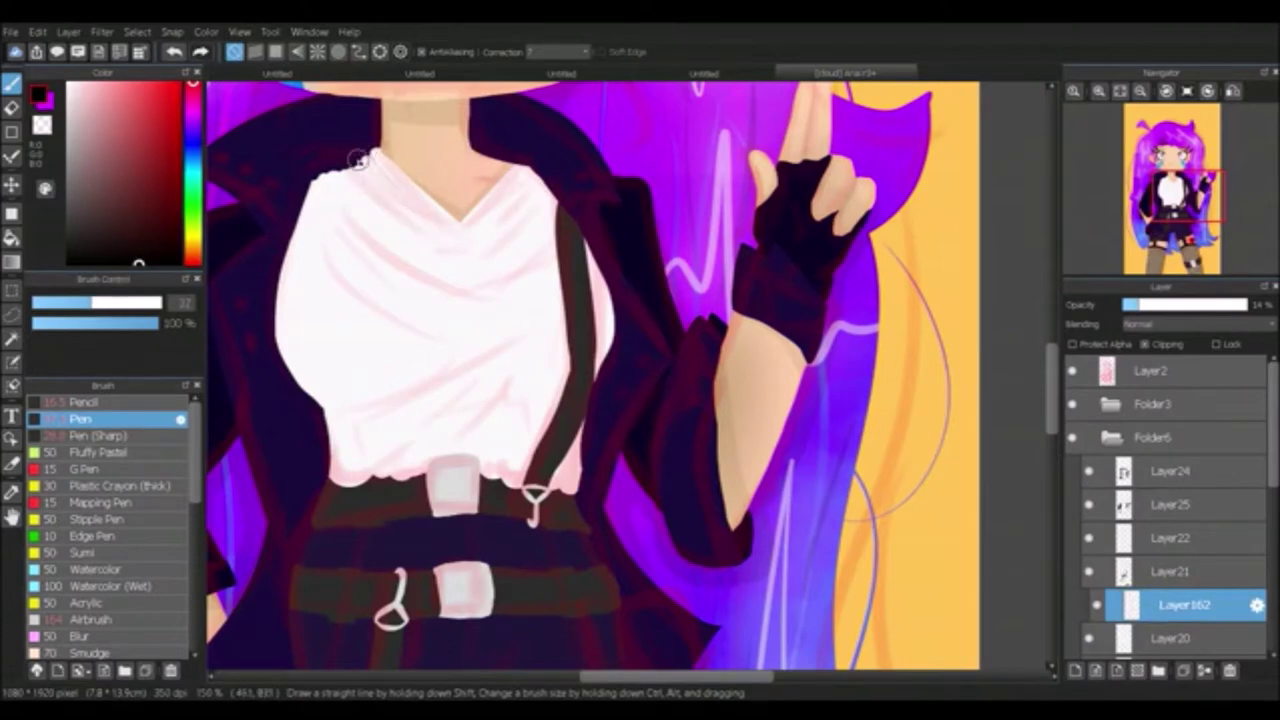
pyautogui.moveTo(352, 166)
pyautogui.mouseDown()
pyautogui.moveTo(410, 268)
pyautogui.moveTo(362, 229)
pyautogui.mouseUp()
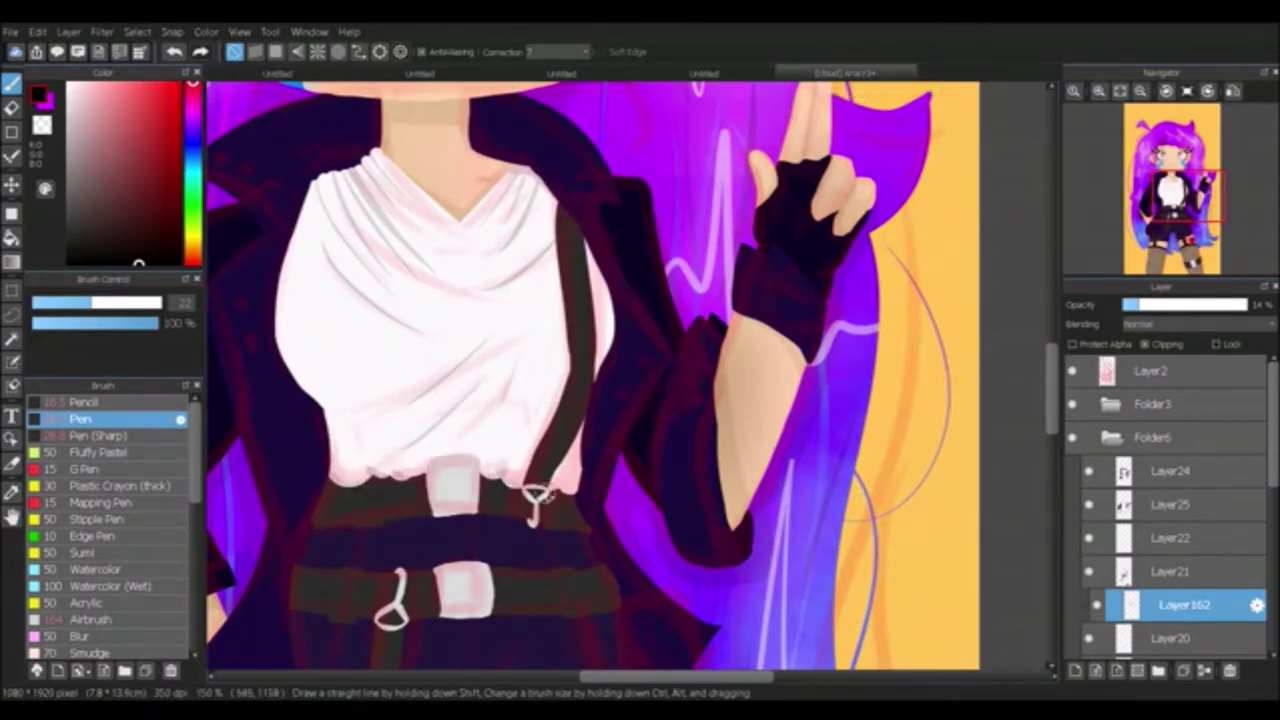
# Step: Add a clipped layer and paint a solid black shadow shape under the bust, undoing misplaced strokes and refining its upper edge
pyautogui.hotkey('ctrl', 'shift', 'n')
pyautogui.moveTo(306, 366)
pyautogui.mouseDown()
pyautogui.moveTo(566, 343)
pyautogui.moveTo(380, 323)
pyautogui.moveTo(465, 383)
pyautogui.mouseUp()
pyautogui.hotkey('ctrl', 'z')
pyautogui.hotkey('ctrl', 'z')
pyautogui.hotkey('ctrl', 'z')
pyautogui.hotkey('ctrl', 'z')
pyautogui.press('e')
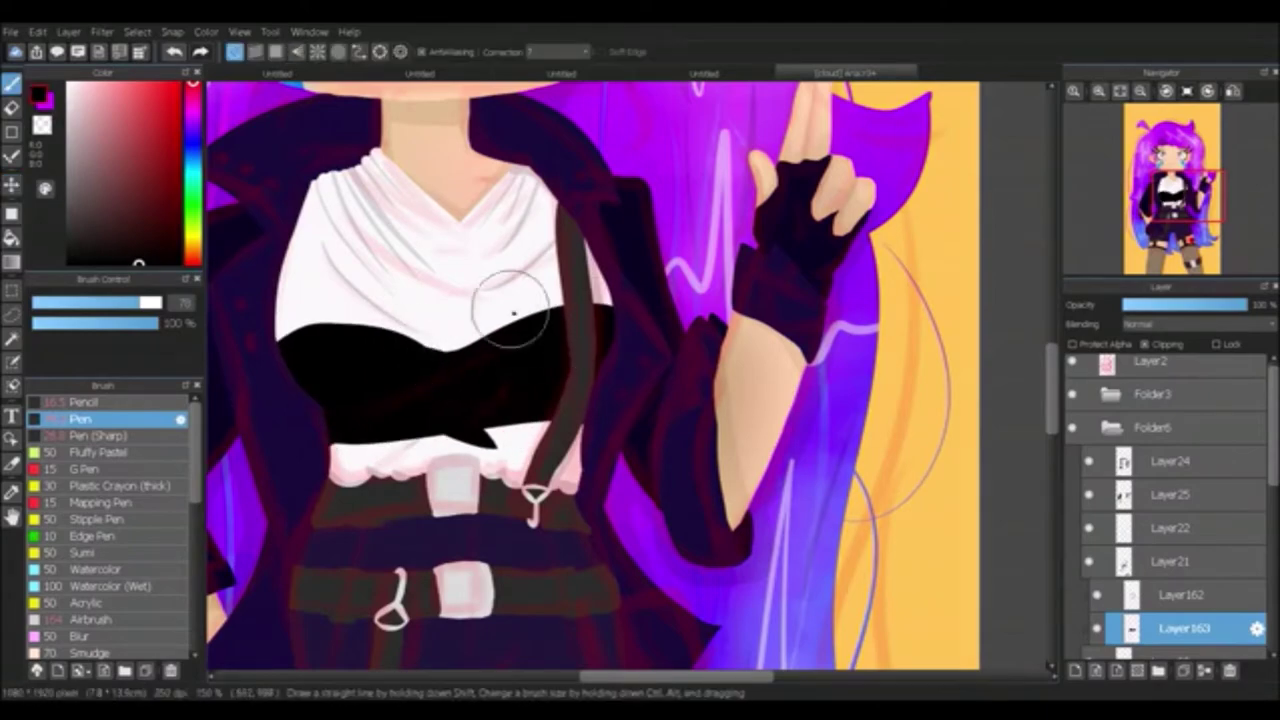
pyautogui.moveTo(560, 331); pyautogui.dragTo(590, 300)
# Step: Select the lower part of the black shirt shadow with a rectangle and fade it out softly toward the waist
pyautogui.click(11, 290)
pyautogui.moveTo(312, 460); pyautogui.dragTo(643, 375)
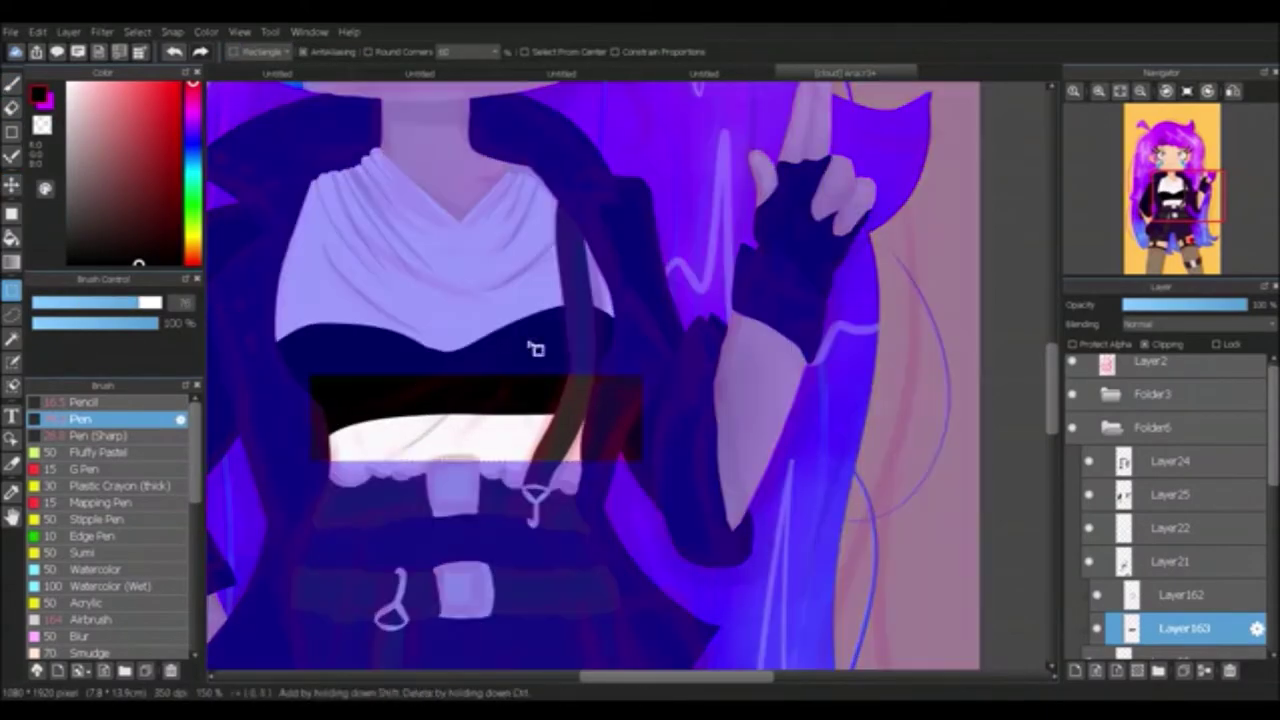
pyautogui.hotkey('ctrl', 'd')
pyautogui.click(90, 652)
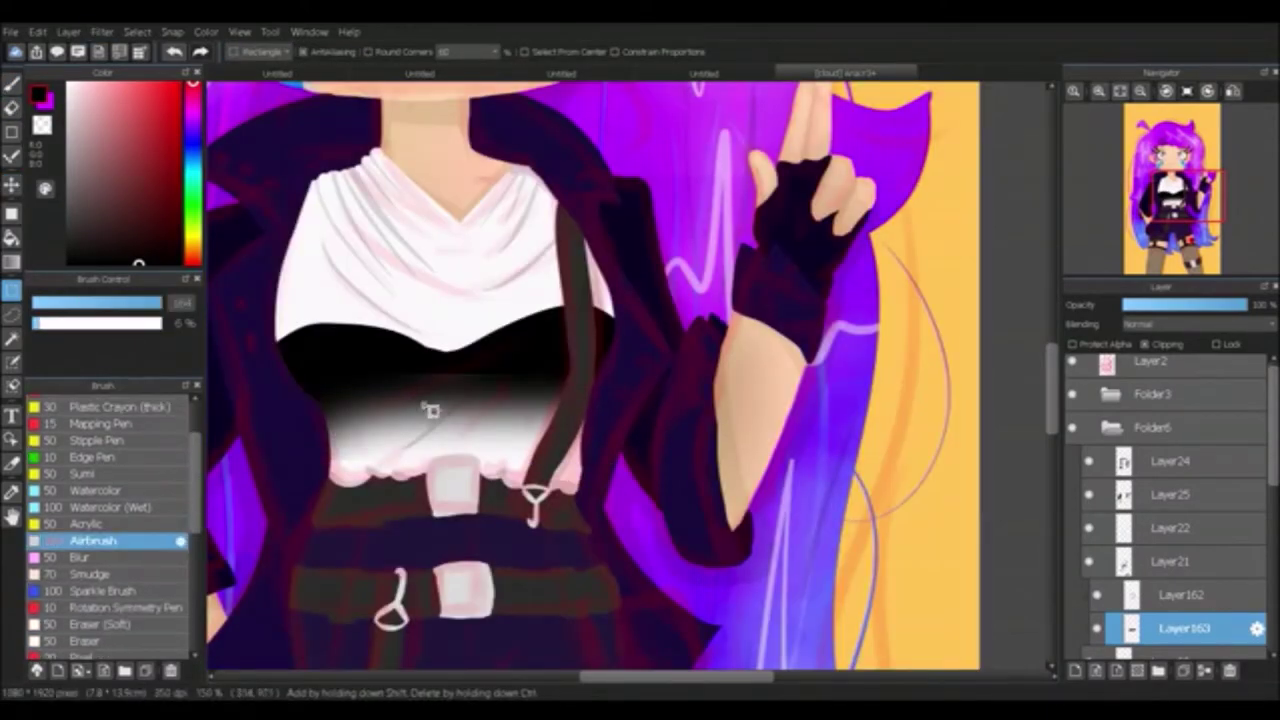
# Step: Lower the shirt shadow layer's opacity to 10% and soften the shadow's edge with the Blur brush
pyautogui.moveTo(1165, 304); pyautogui.dragTo(1134, 304)
pyautogui.scroll(-1, 100, 500)
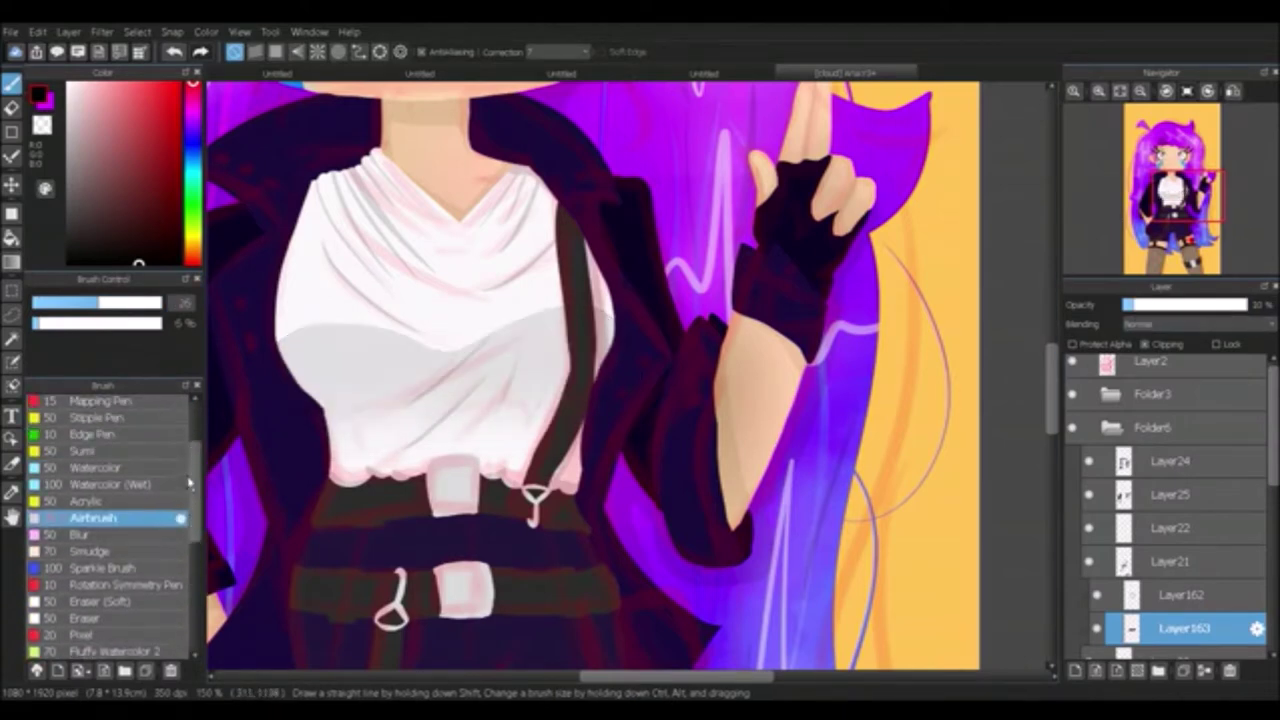
pyautogui.click(80, 539)
# Step: Add a clipped shirt layer and paint soft grey shading across the shirt with the Fluffy Watercolor 3 brush
pyautogui.click(1075, 670)
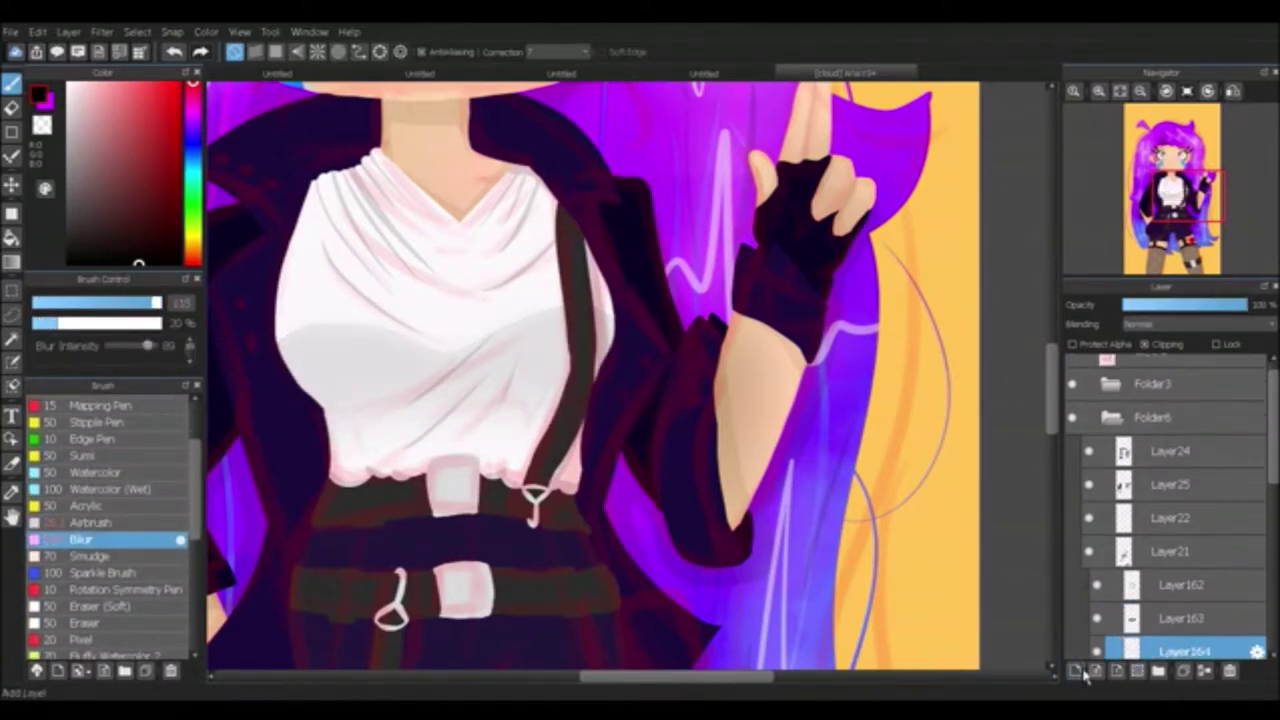
pyautogui.scroll(-2, 100, 520)
pyautogui.click(120, 575)
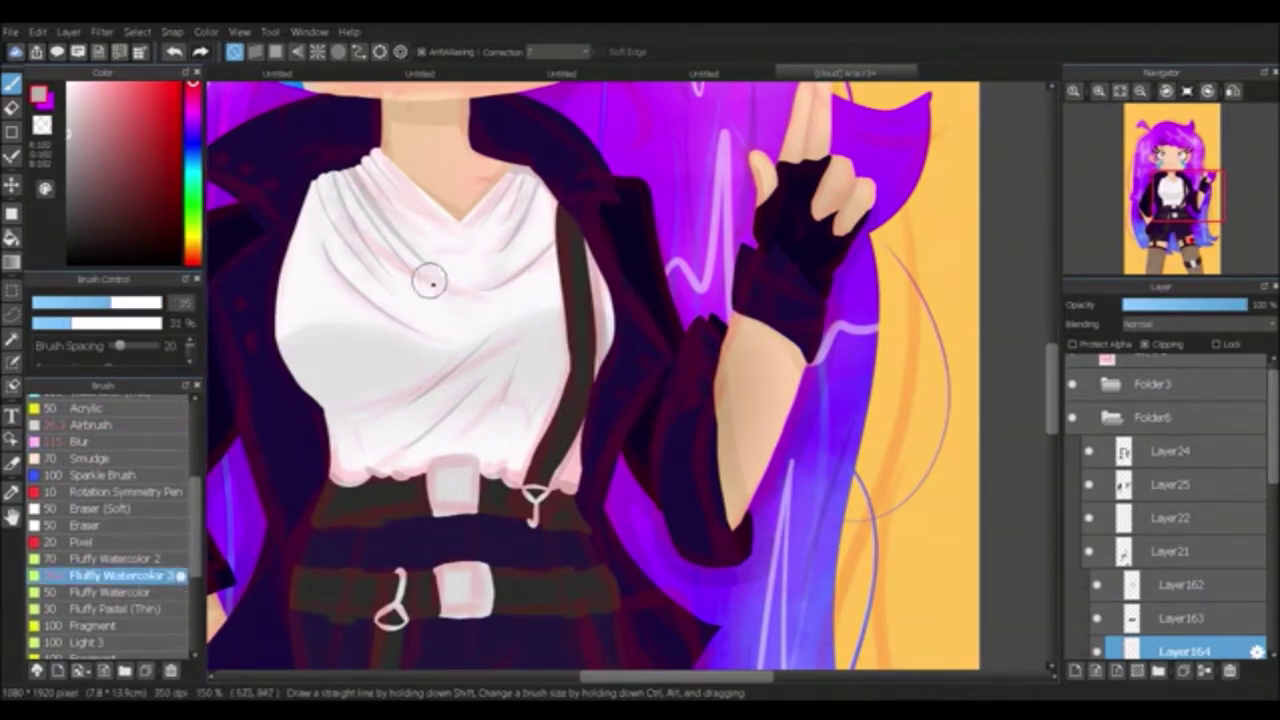
pyautogui.moveTo(468, 371); pyautogui.dragTo(560, 371)
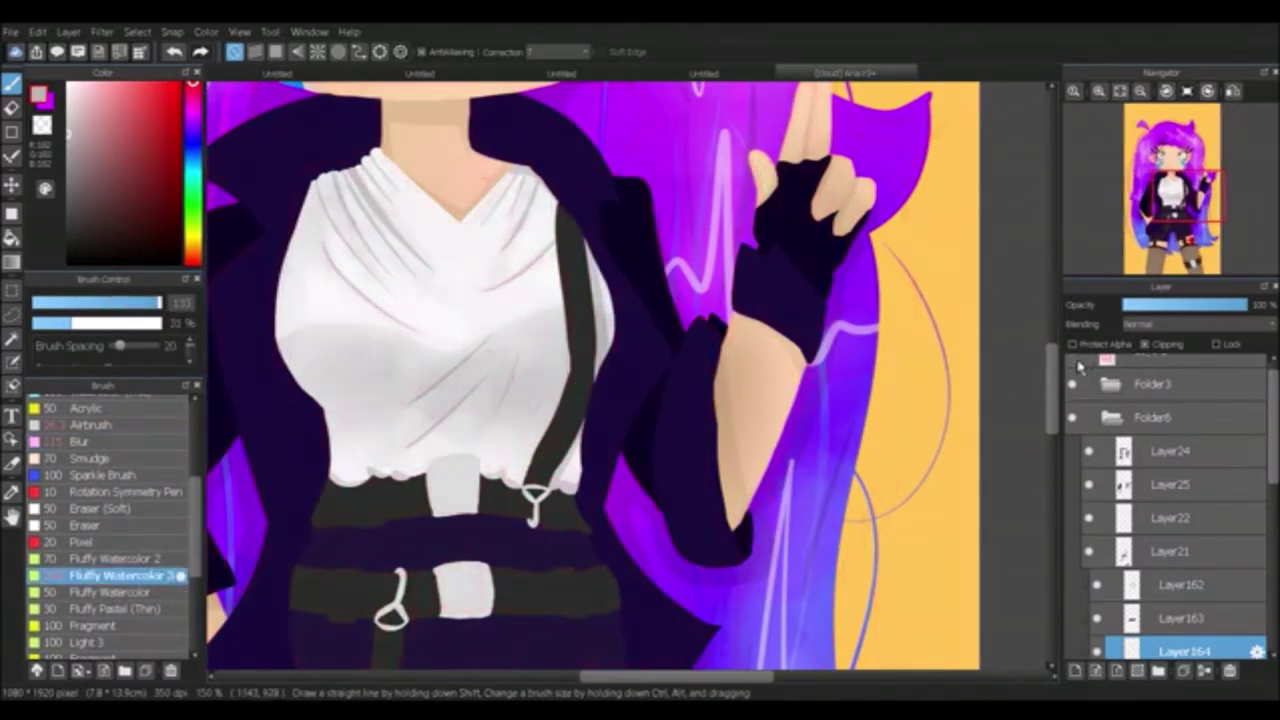
# Step: Texture the shirt on clipped Layer165 with the Basket Hatching brush in light grey, RGB 226, 226, 226, at 34% layer opacity
pyautogui.click(1184, 584)
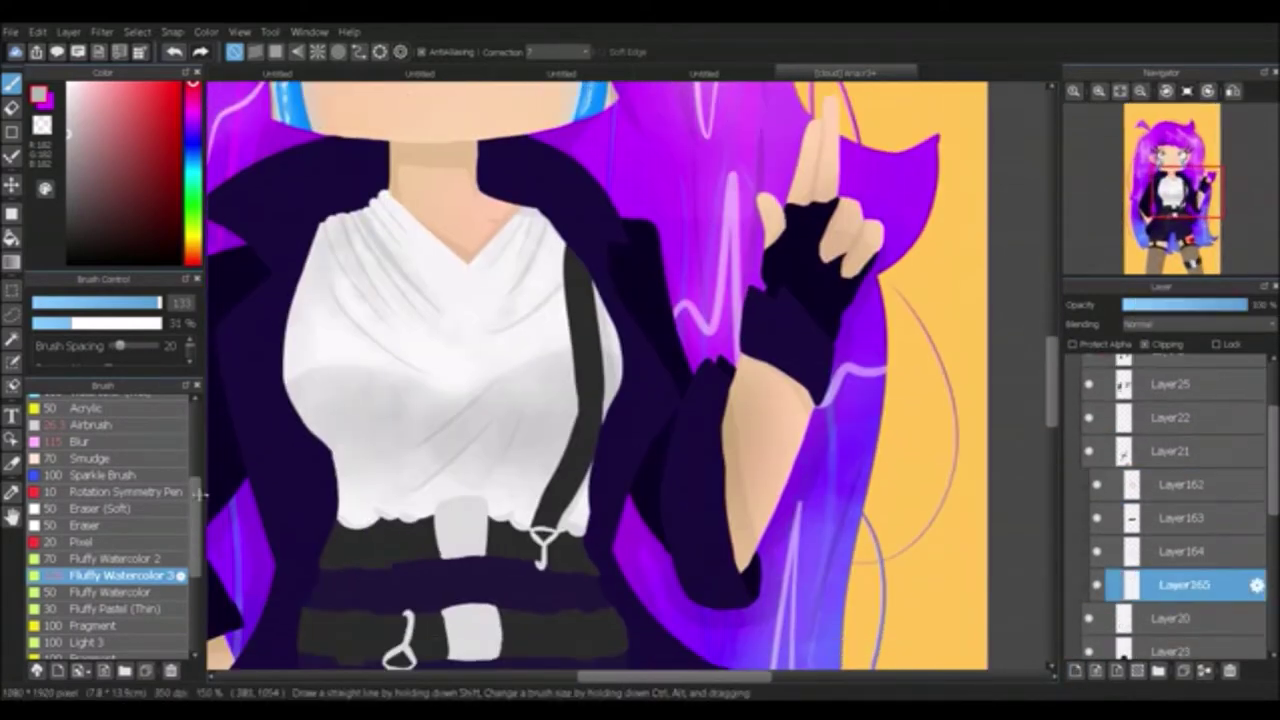
pyautogui.scroll(-5, 110, 520)
pyautogui.click(120, 606)
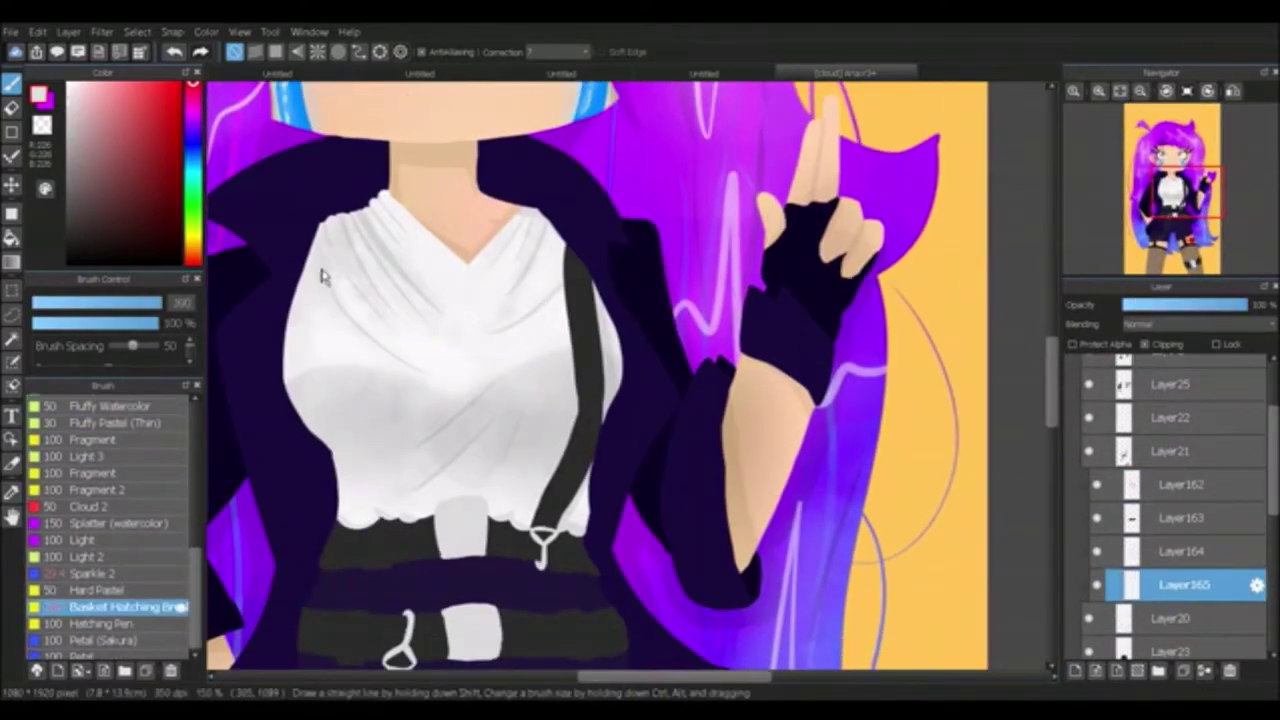
pyautogui.click(78, 302)
pyautogui.moveTo(1158, 306); pyautogui.dragTo(1168, 304)
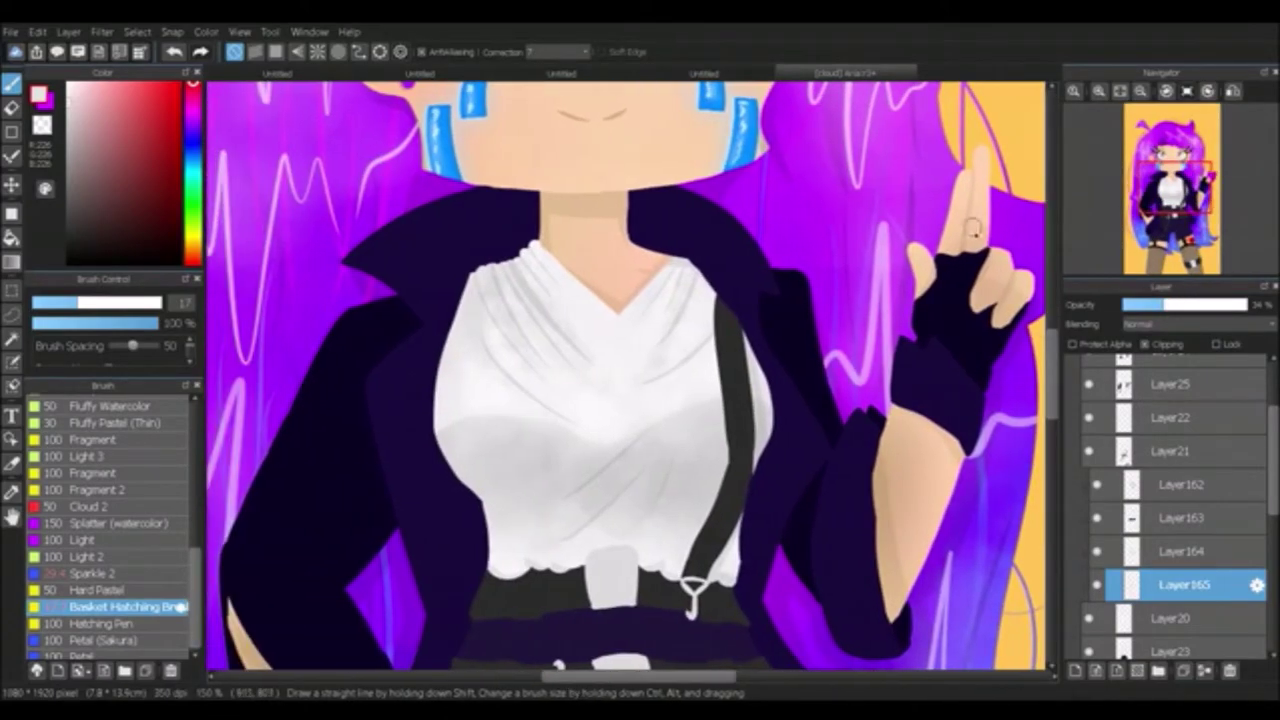
# Step: Add a clipped layer above Layer24 and paint a cyan Pen trim, RGB 0, 243, 255, along the jacket's left collar edge
pyautogui.click(1170, 417)
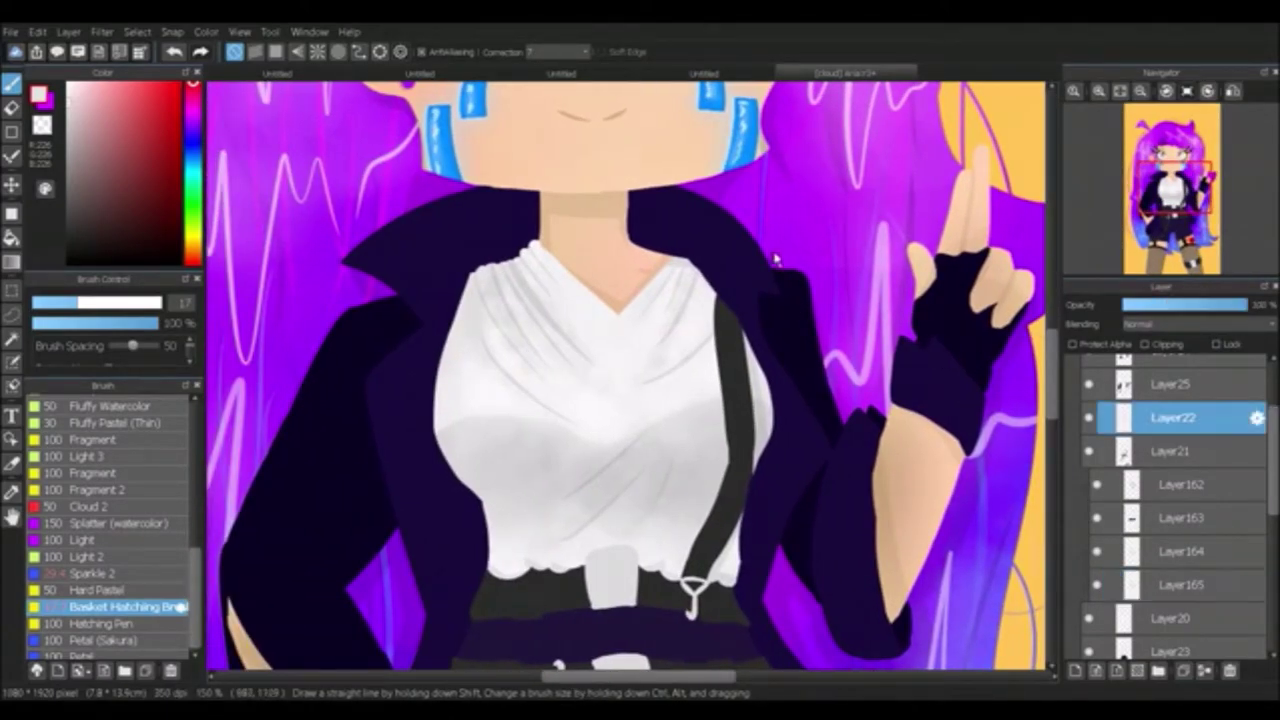
pyautogui.click(1075, 670)
pyautogui.scroll(5, 110, 520)
pyautogui.click(80, 419)
pyautogui.hotkey('ctrl', 'z')
pyautogui.moveTo(345, 262); pyautogui.dragTo(490, 186)
pyautogui.hotkey('ctrl', 'z')
pyautogui.moveTo(345, 262); pyautogui.dragTo(442, 350)
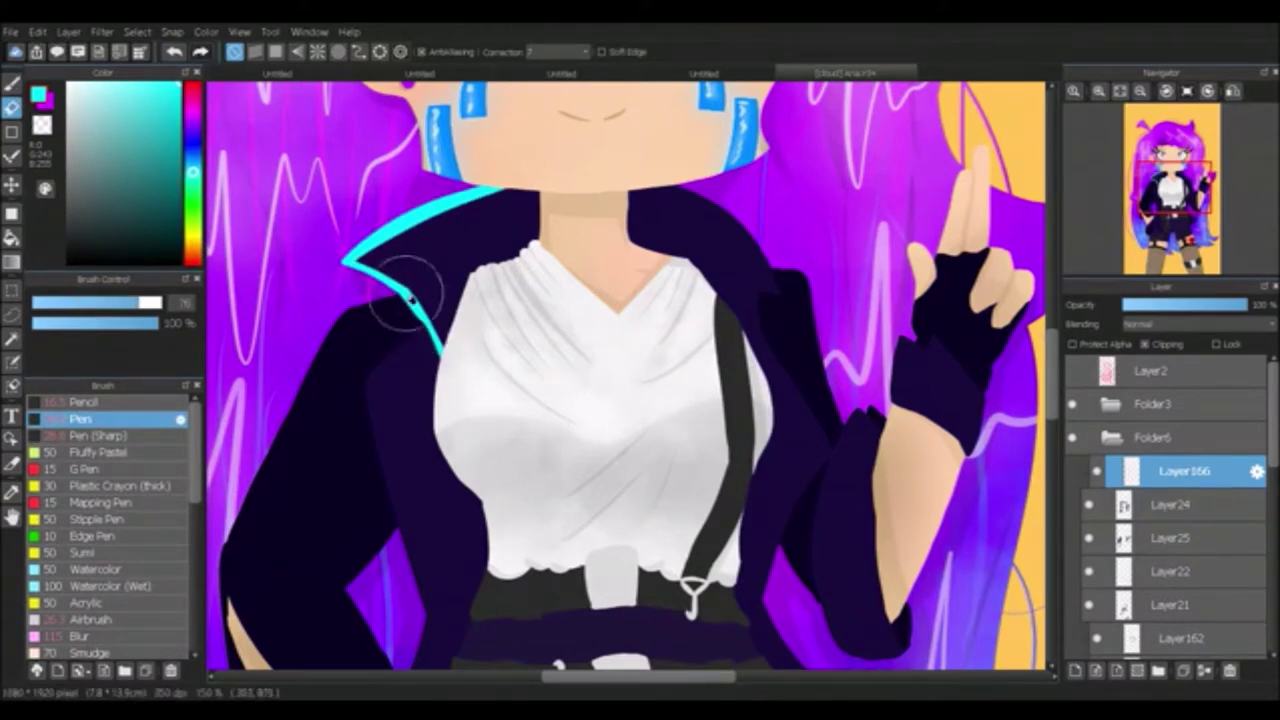
pyautogui.hotkey('ctrl', '+')
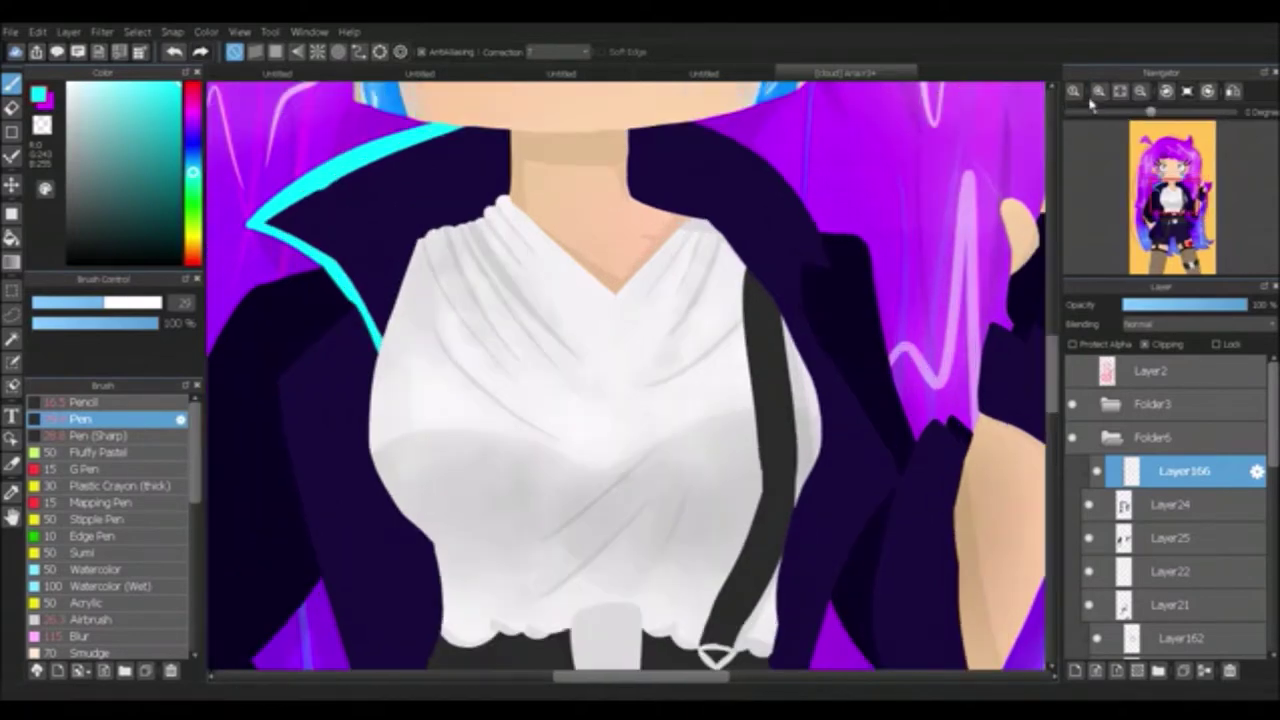
# Step: Thin the cyan trim on the jacket's left collar with the eraser, extend it to the shirt, and paint three small cyan hearts inside
pyautogui.keyDown('alt'); pyautogui.click(414, 186); pyautogui.keyUp('alt')
pyautogui.press('e')
pyautogui.moveTo(268, 228); pyautogui.dragTo(352, 252)
pyautogui.press('b')
pyautogui.keyDown('alt'); pyautogui.click(355, 300); pyautogui.keyUp('alt')
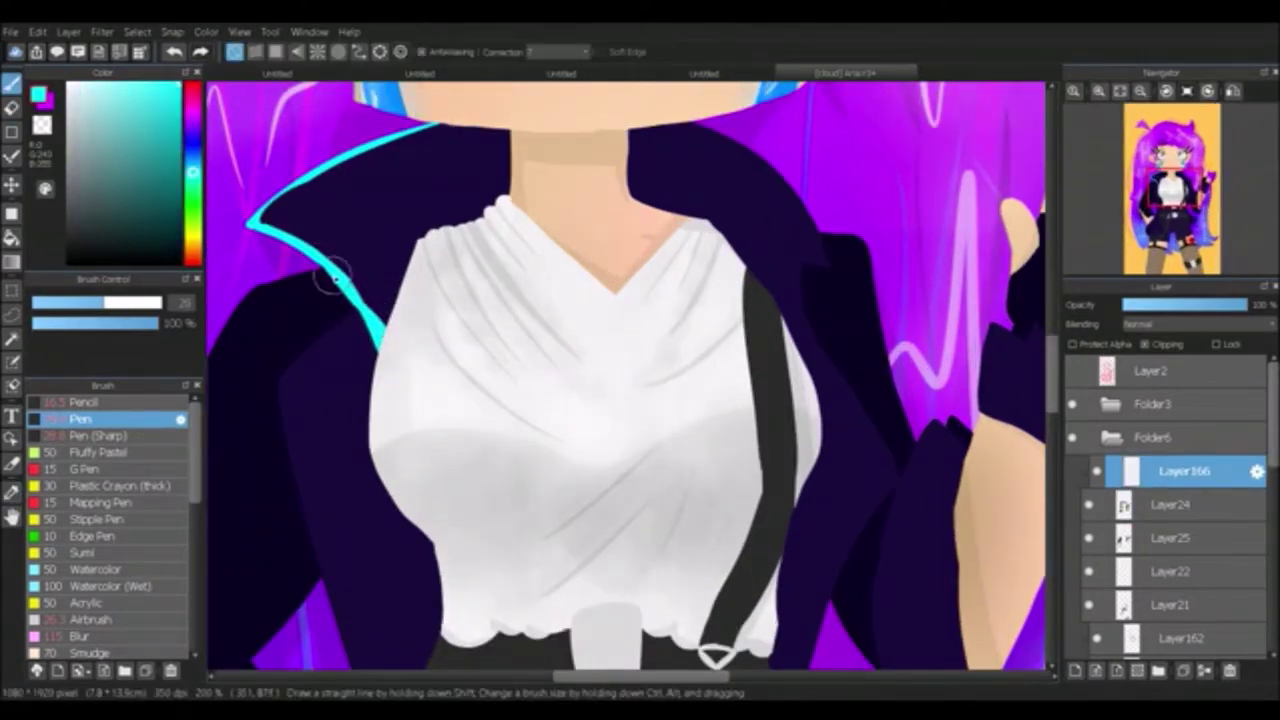
pyautogui.press('e')
pyautogui.moveTo(305, 243); pyautogui.dragTo(385, 325)
pyautogui.press('b')
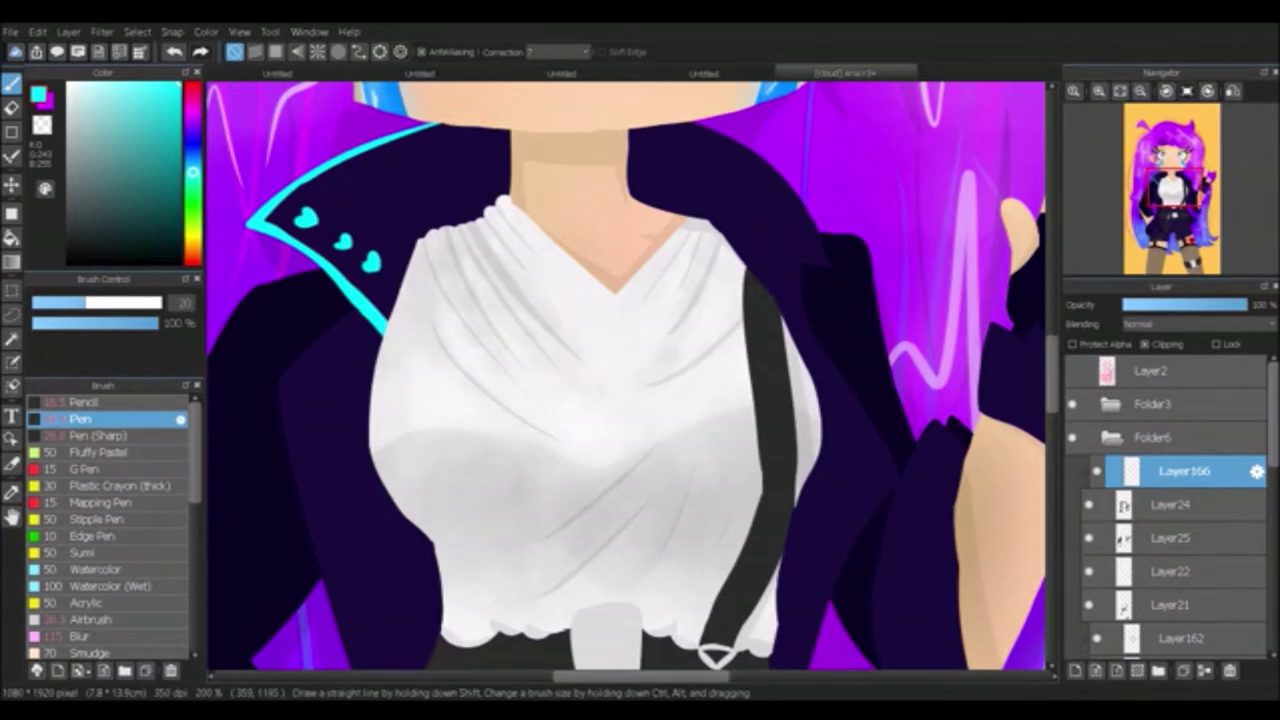
# Step: Paint a cyan trim along the jacket's left lapel down to the lower belt, with a small heart near its upper corner
pyautogui.scroll(-3, 482, 291)
pyautogui.moveTo(316, 200); pyautogui.dragTo(435, 570)
pyautogui.hotkey('ctrl', 'z')
pyautogui.moveTo(316, 200); pyautogui.dragTo(435, 570)
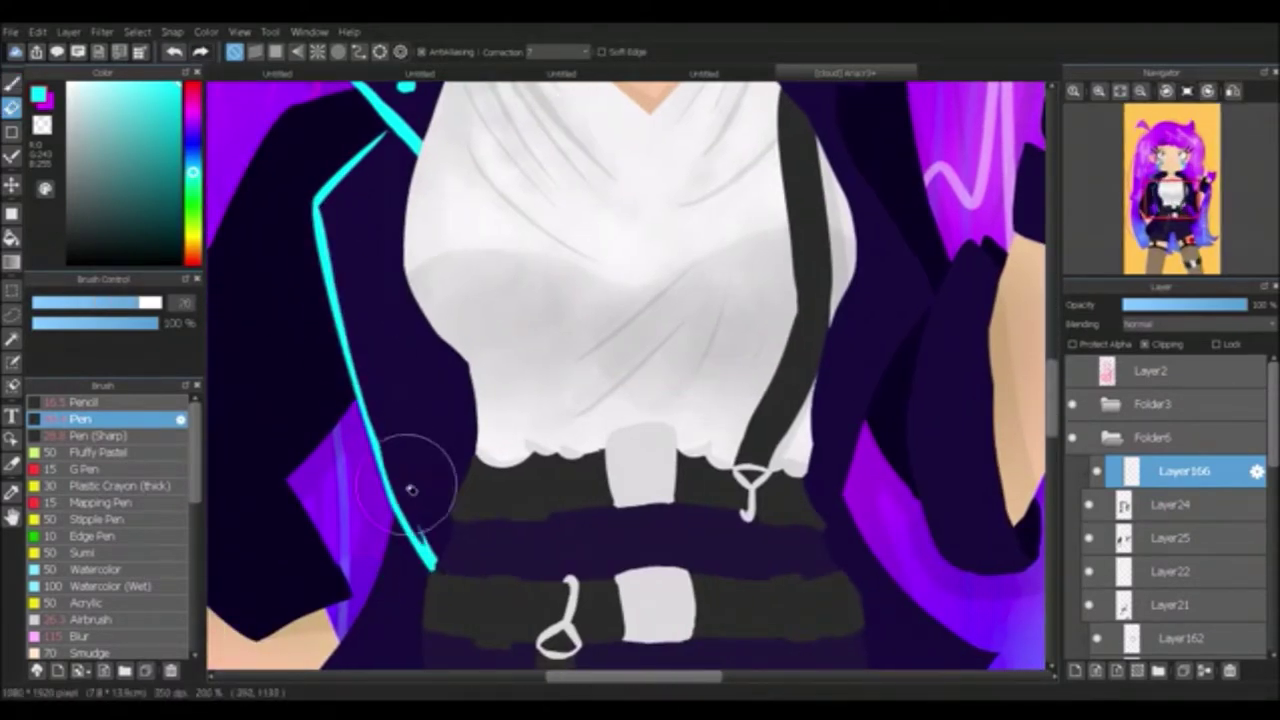
pyautogui.moveTo(336, 204); pyautogui.dragTo(352, 203)
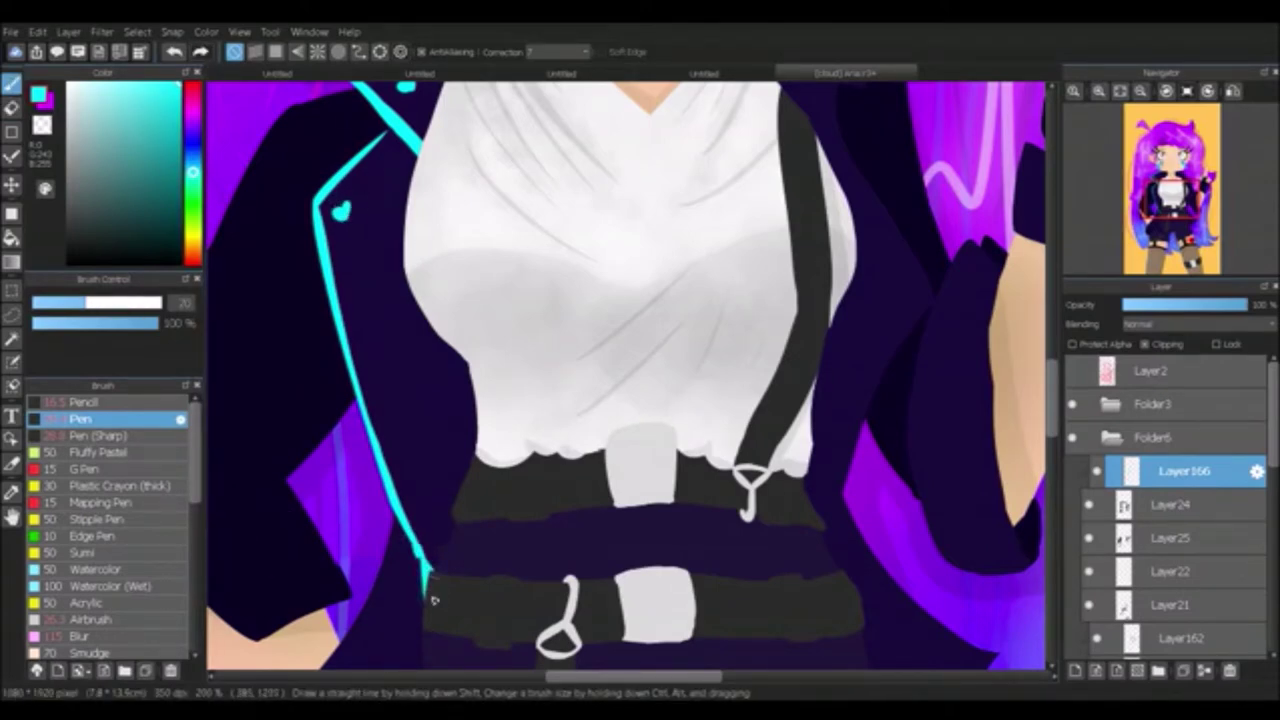
# Step: Continue the cyan trim down the left front edge to the jacket's tip, adding a curved band and an outline along the flared hem
pyautogui.press('e')
pyautogui.press('p')
pyautogui.moveTo(391, 455); pyautogui.dragTo(448, 110)
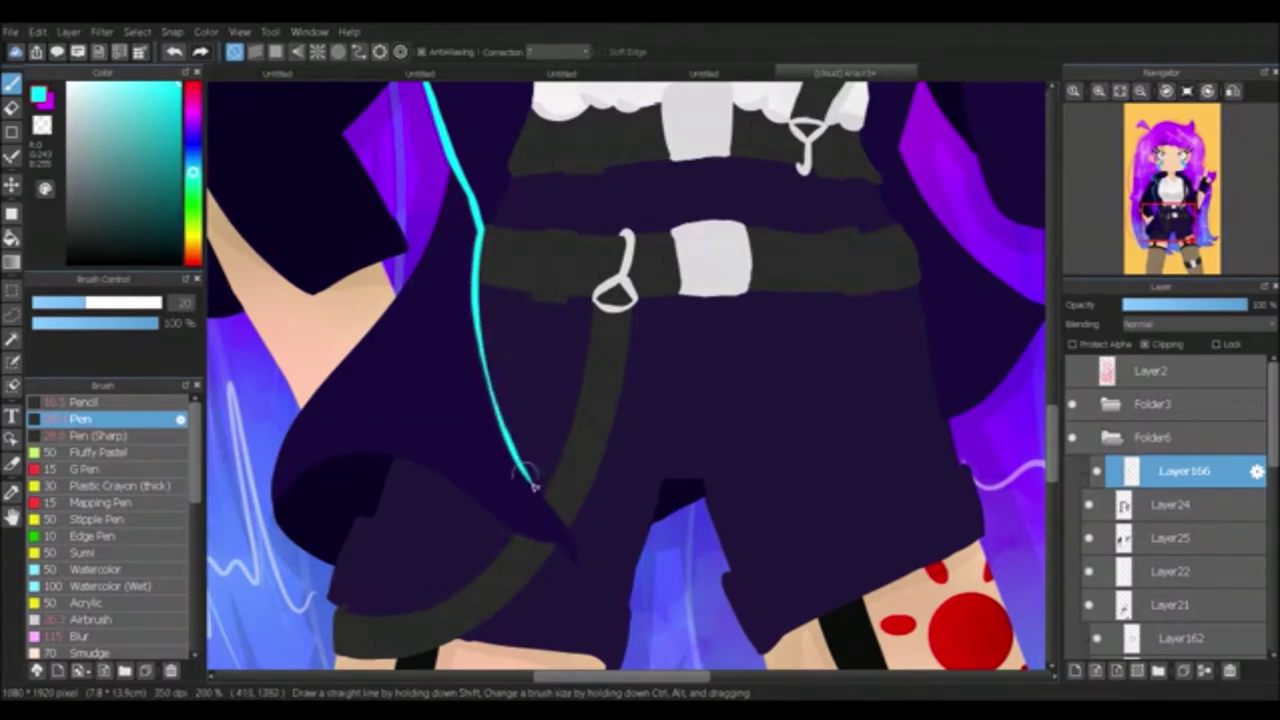
pyautogui.moveTo(328, 377); pyautogui.dragTo(482, 360)
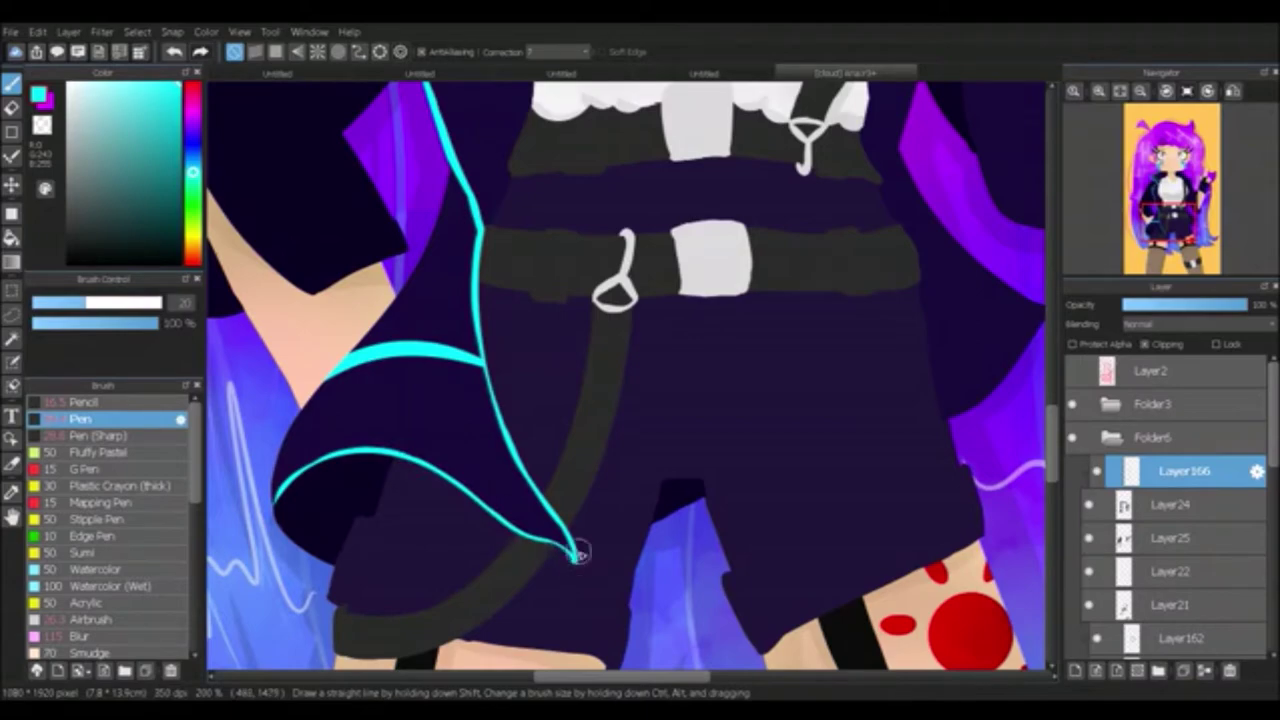
pyautogui.moveTo(580, 552); pyautogui.dragTo(300, 665)
# Step: Paint cyan trim along the jacket's right collar and lapel and down the right front edge to the hem's outer tip
pyautogui.moveTo(1040, 205); pyautogui.dragTo(651, 386)
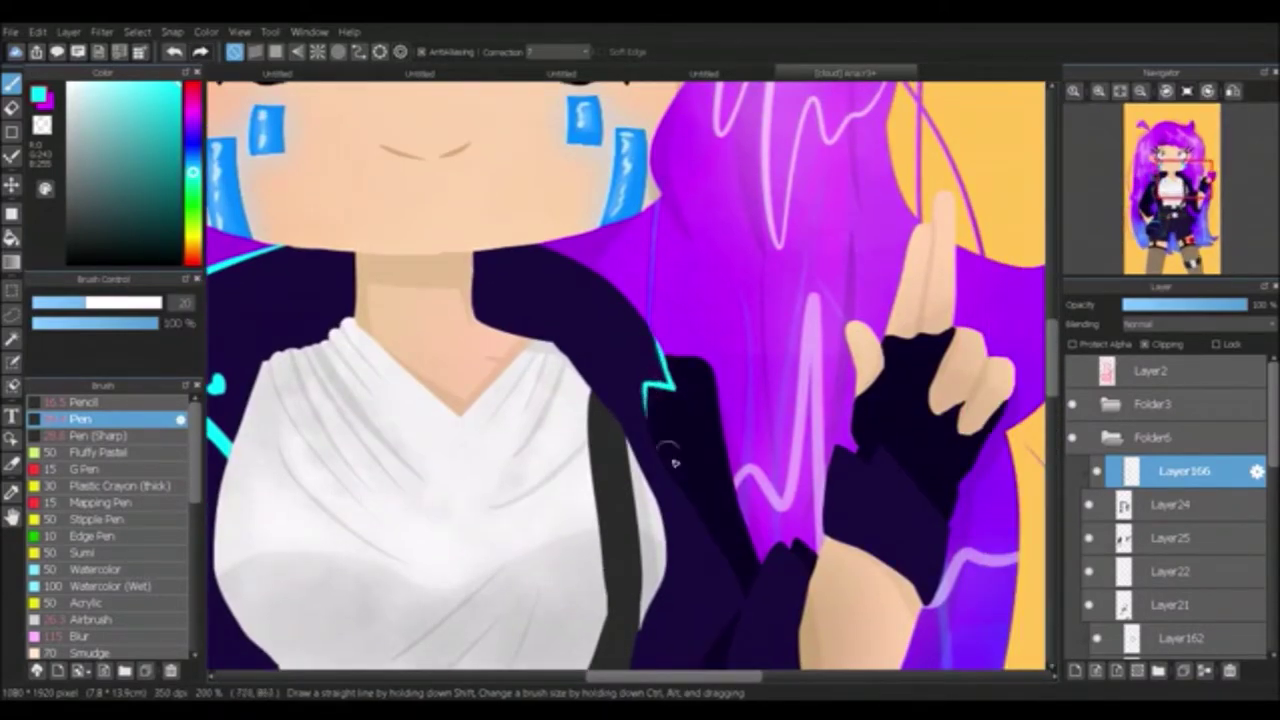
pyautogui.scroll(2, 660, 320)
pyautogui.moveTo(660, 320)
pyautogui.mouseDown()
pyautogui.moveTo(628, 230)
pyautogui.moveTo(707, 347)
pyautogui.mouseUp()
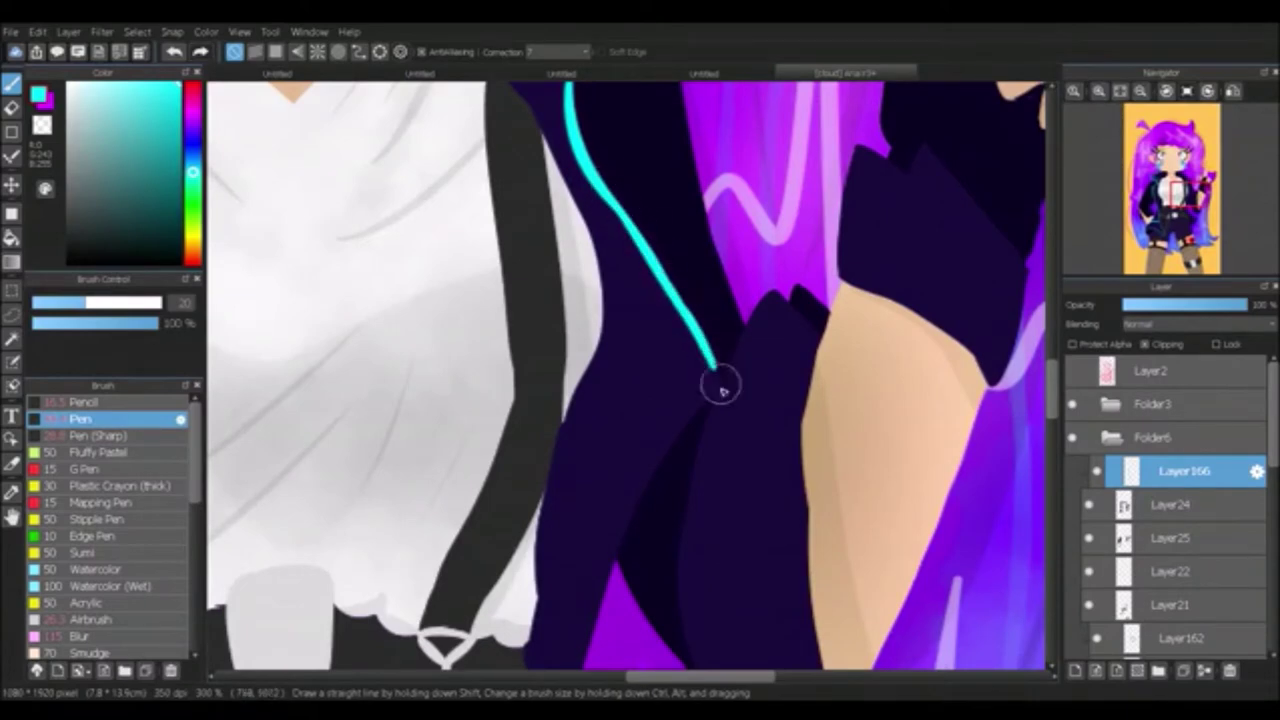
pyautogui.moveTo(708, 416)
pyautogui.mouseDown()
pyautogui.moveTo(630, 540)
pyautogui.moveTo(680, 234)
pyautogui.moveTo(632, 345)
pyautogui.moveTo(860, 598)
pyautogui.mouseUp()
pyautogui.hotkey('ctrl', 'z')
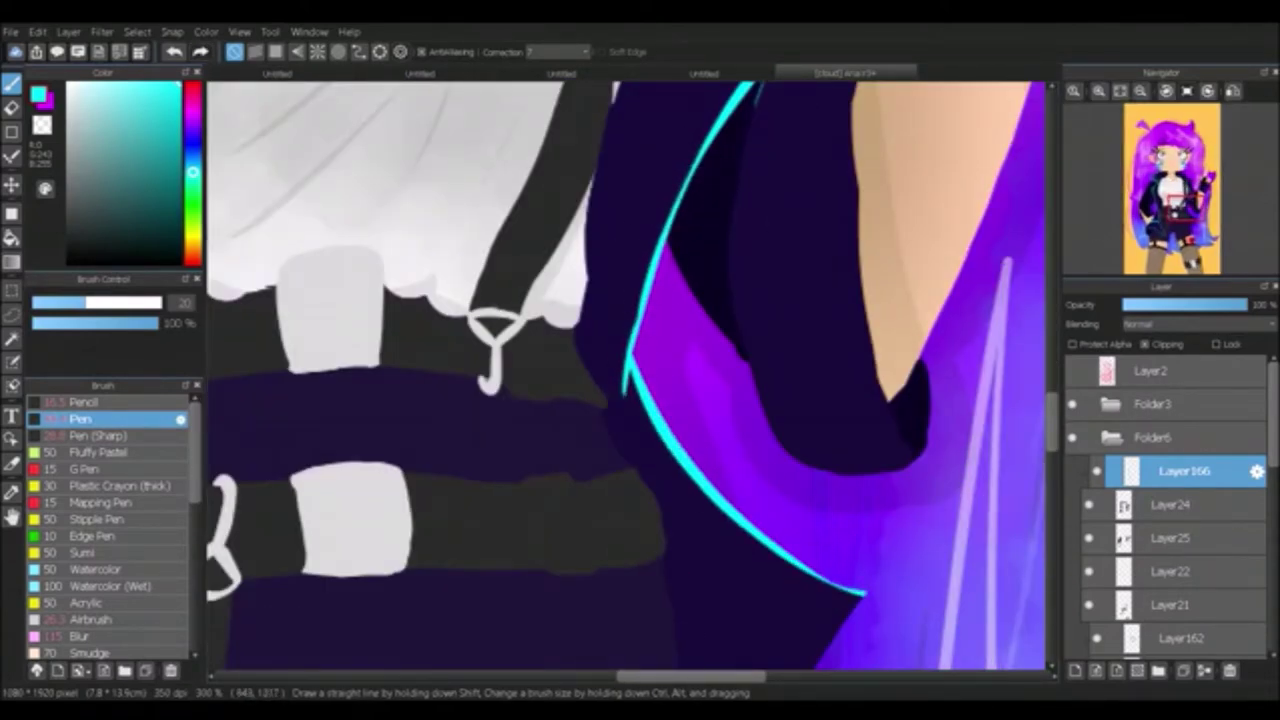
# Step: Add small cyan hearts to the right collar and lapel, and outline the raised arm's sleeve in cyan with a matching heart
pyautogui.scroll(10, 733, 388)
pyautogui.scroll(-5, 735, 420)
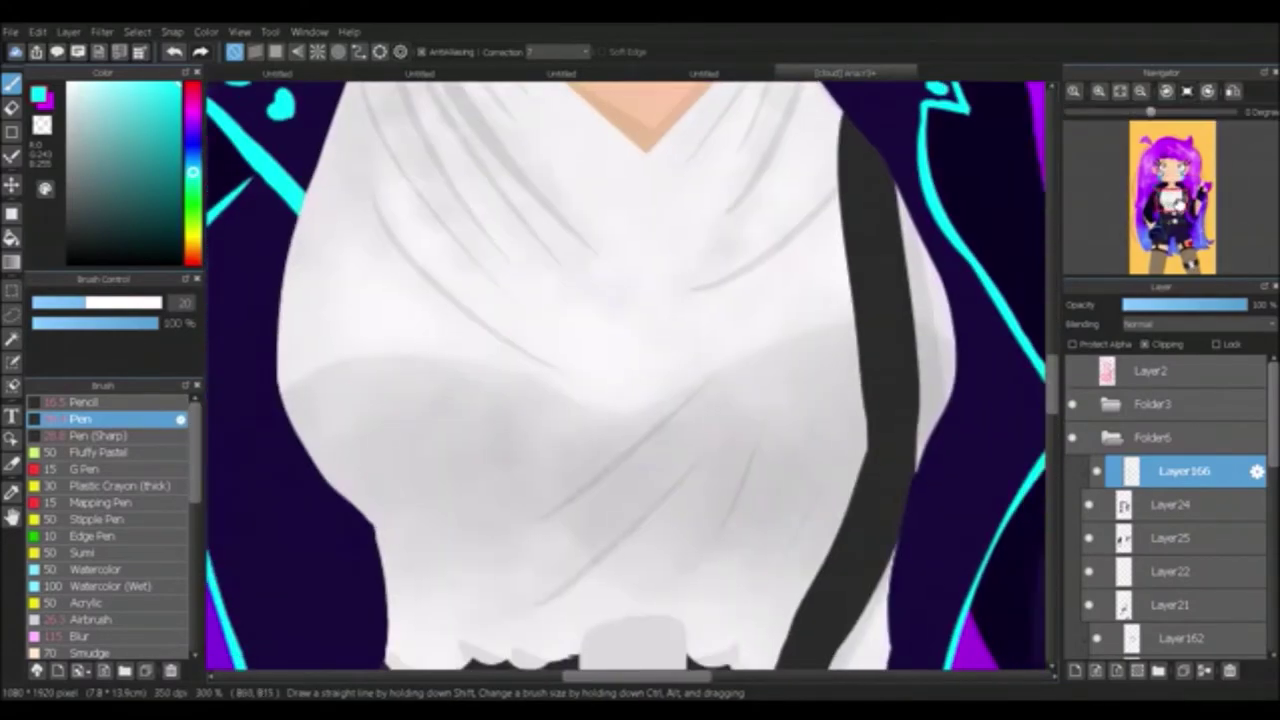
pyautogui.moveTo(895, 398); pyautogui.dragTo(843, 177)
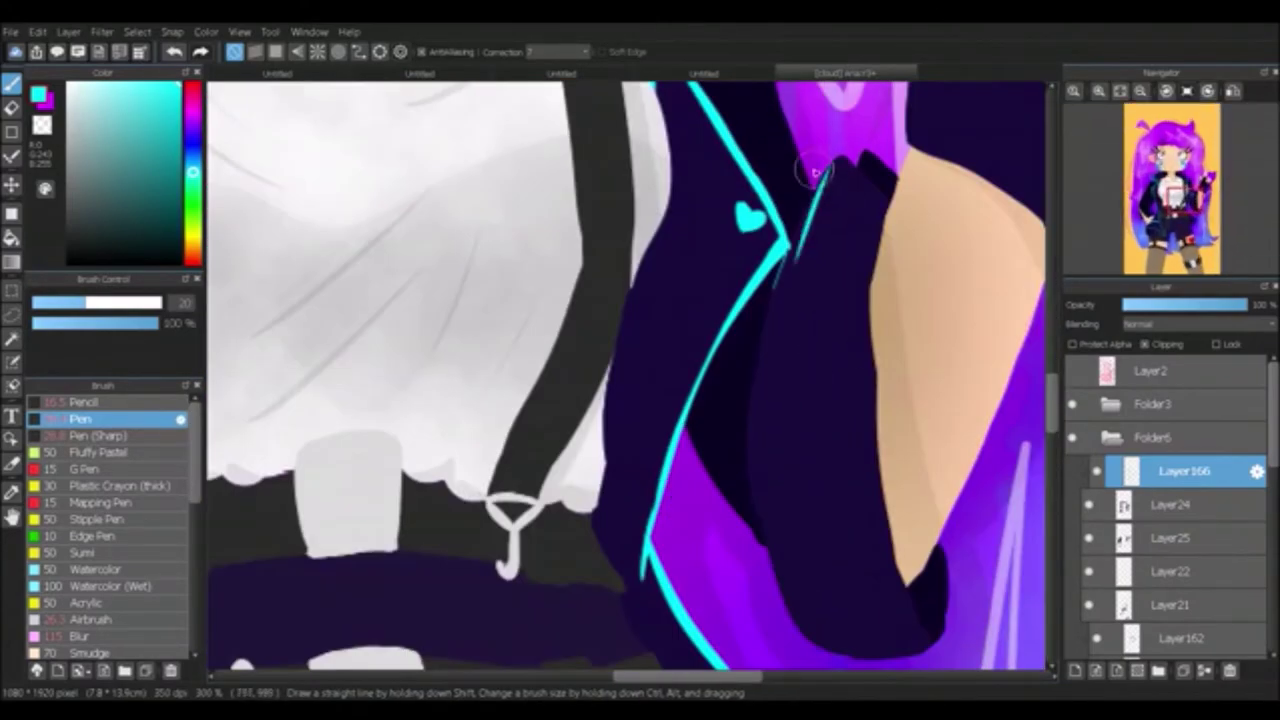
pyautogui.moveTo(790, 258); pyautogui.dragTo(808, 640)
pyautogui.moveTo(838, 160); pyautogui.dragTo(885, 200)
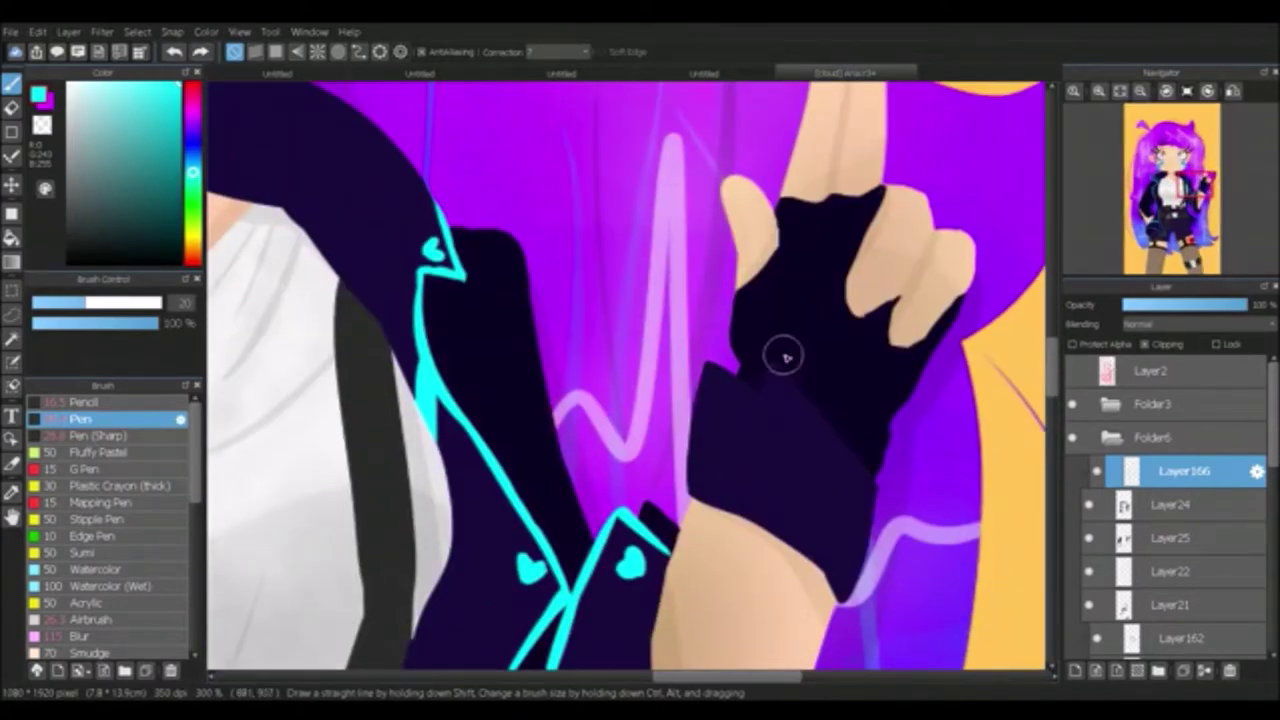
# Step: Trim the raised hand's glove cuff with a cyan outline and heart, and add a reduced-opacity copy of the trim layer
pyautogui.moveTo(729, 511); pyautogui.dragTo(772, 363)
pyautogui.moveTo(877, 488)
pyautogui.mouseDown()
pyautogui.moveTo(772, 363)
pyautogui.moveTo(688, 497)
pyautogui.mouseUp()
pyautogui.hotkey('ctrl', 'z')
pyautogui.moveTo(748, 398); pyautogui.dragTo(734, 482)
pyautogui.click(1120, 90)
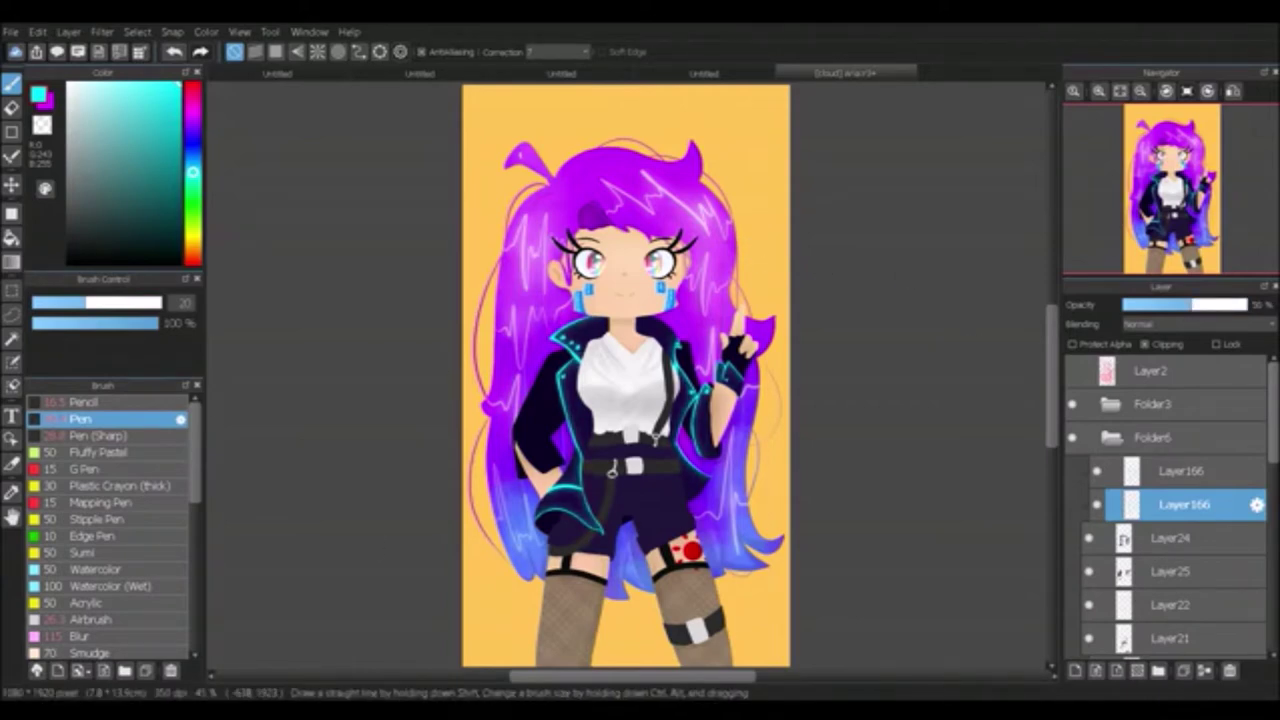
# Step: Add a clipped layer directly above Layer24 and shade the jacket in dark navy blue with the Watercolor brush
pyautogui.hotkey('ctrl', 'shift', 'n')
pyautogui.click(100, 569)
pyautogui.press('Down')
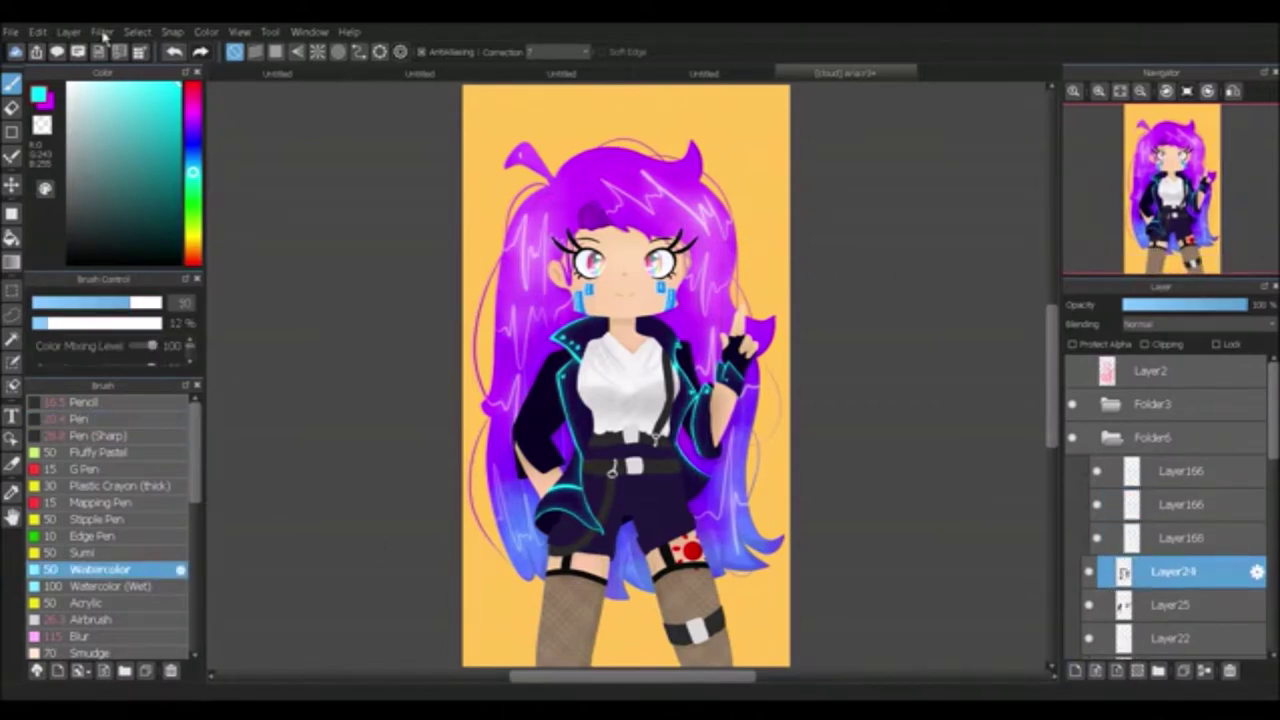
pyautogui.keyDown('alt'); pyautogui.click(628, 410); pyautogui.keyUp('alt')
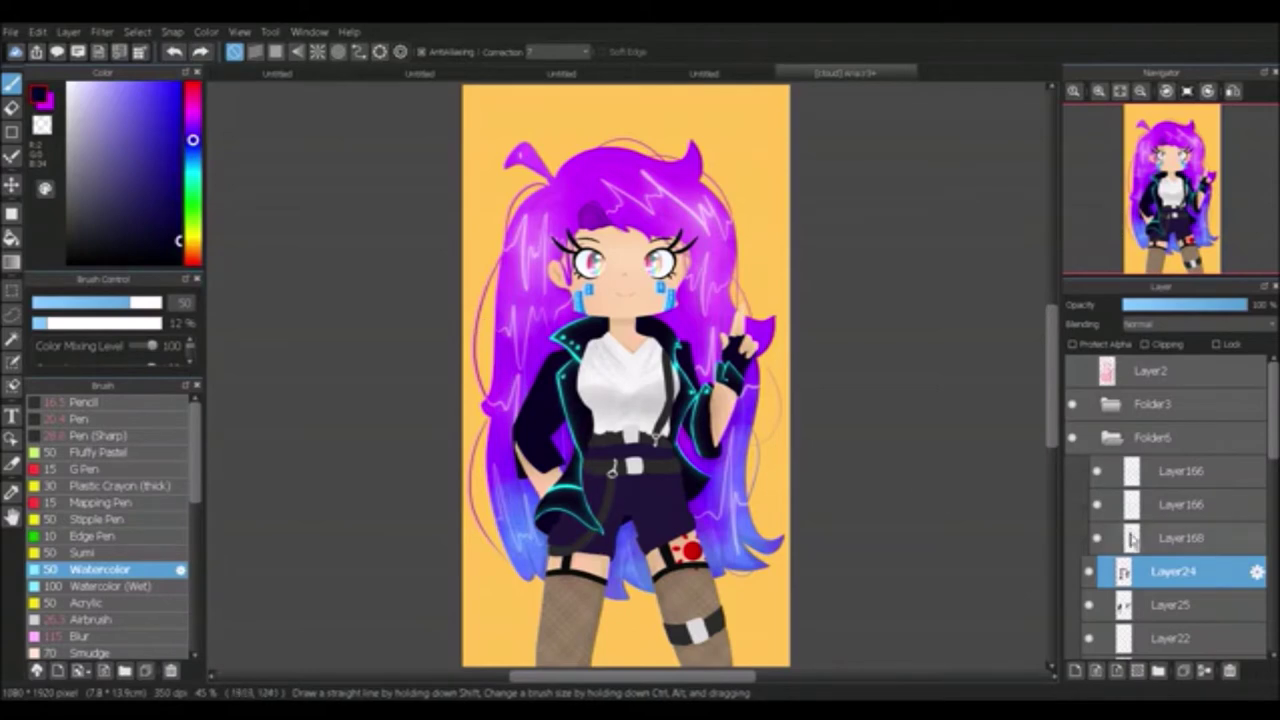
pyautogui.press('Up')
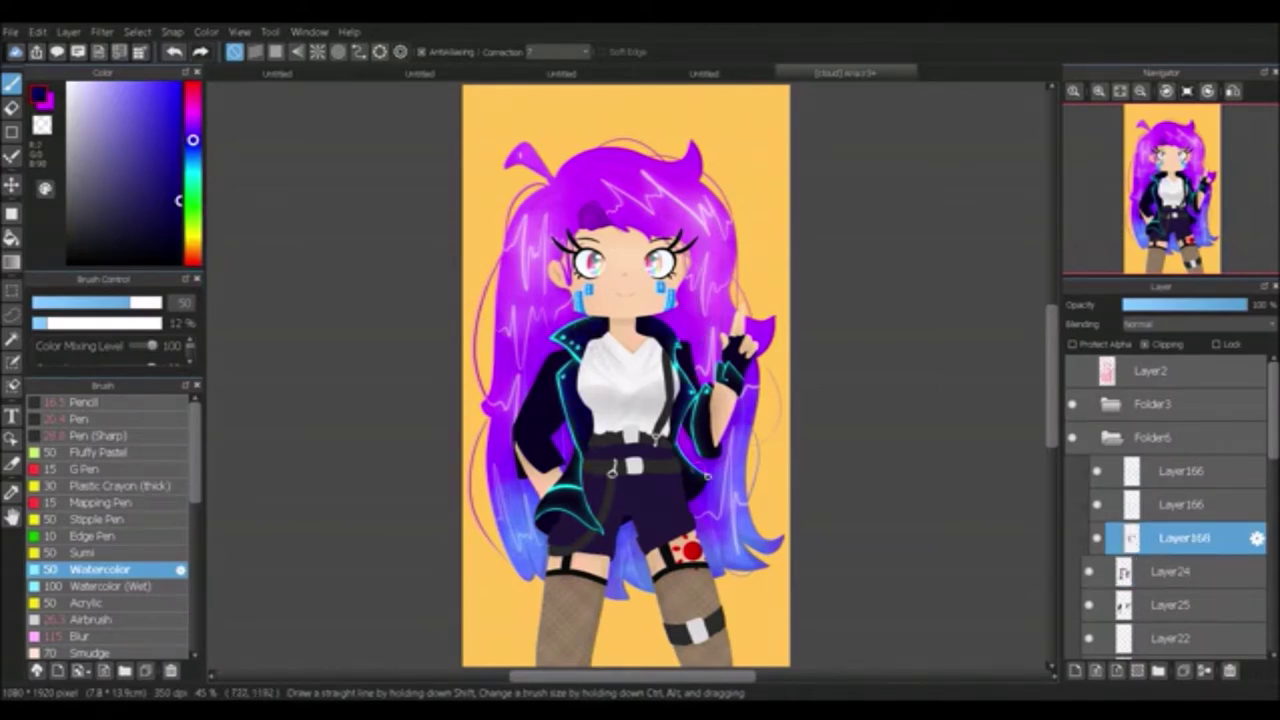
pyautogui.keyDown('alt'); pyautogui.click(574, 402); pyautogui.keyUp('alt')
pyautogui.keyDown('alt'); pyautogui.click(618, 517); pyautogui.keyUp('alt')
pyautogui.keyDown('alt'); pyautogui.click(595, 430); pyautogui.keyUp('alt')
# Step: Add two clipped layers of white Watercolor highlights over the jacket, Layer169 at 11% opacity and Layer170 at about 28%
pyautogui.hotkey('ctrl', 'shift', 'n')
pyautogui.click(1136, 304)
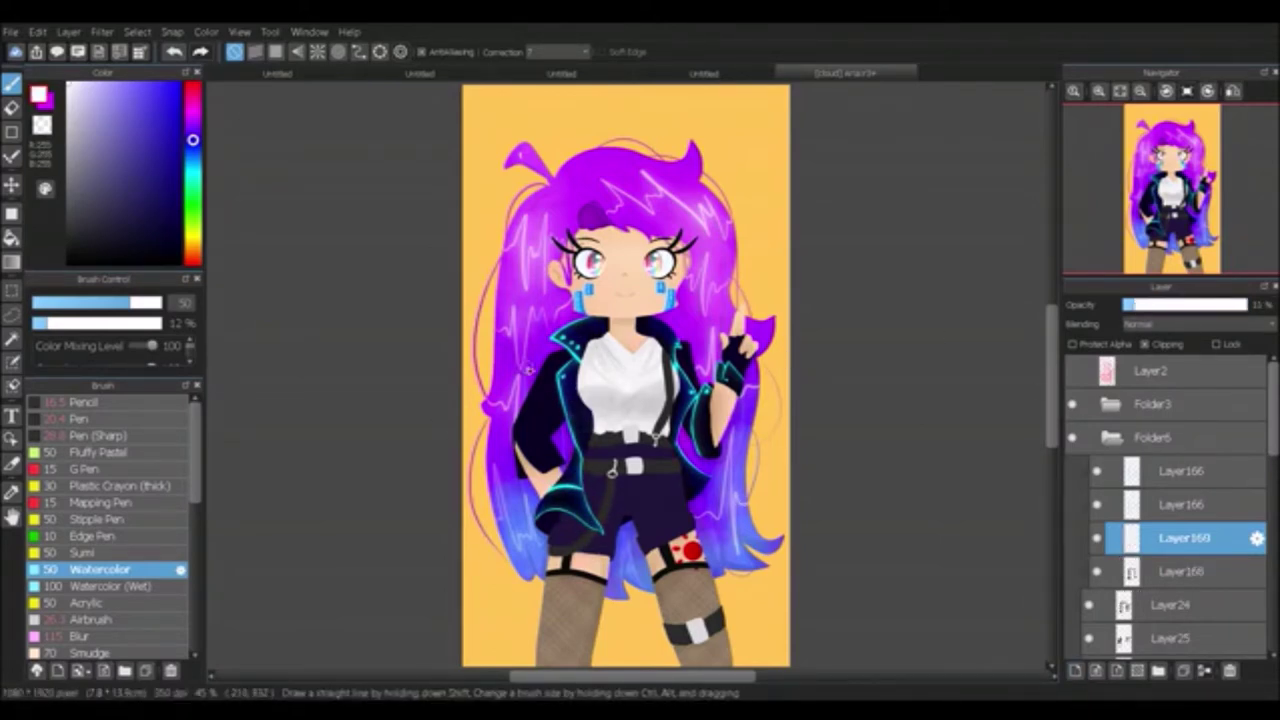
pyautogui.hotkey('ctrl', 'shift', 'n')
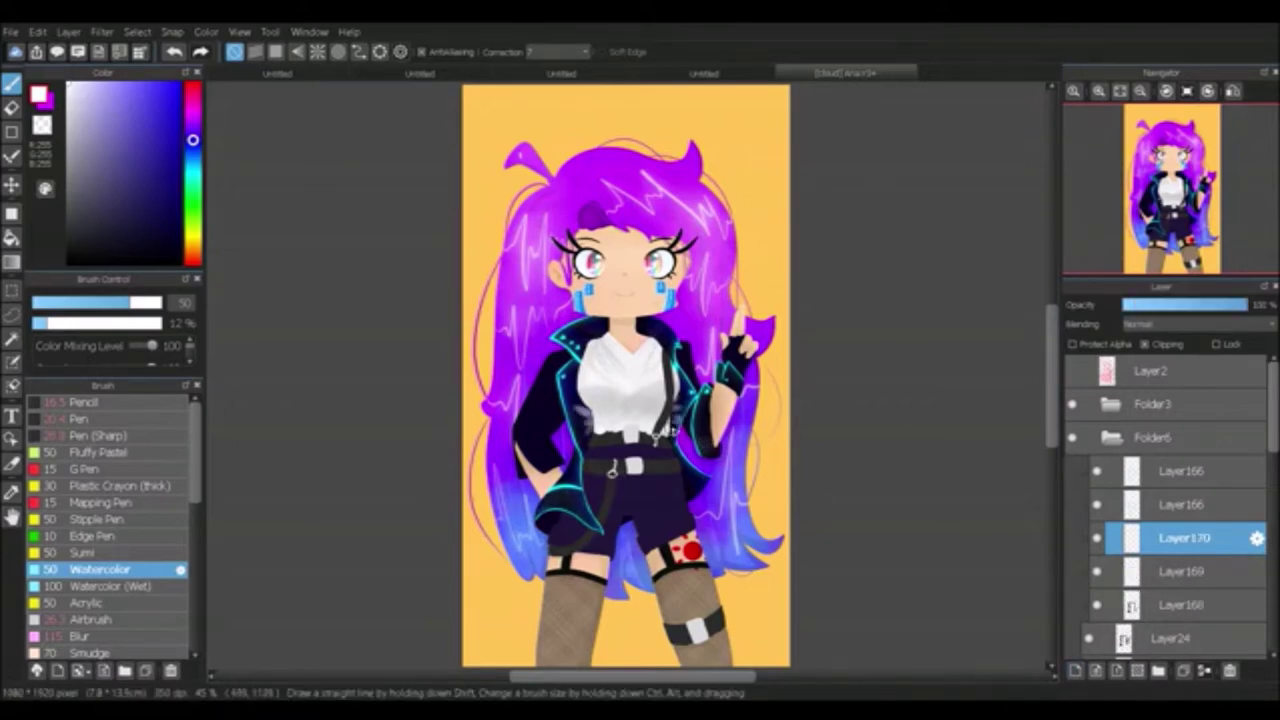
pyautogui.click(1158, 304)
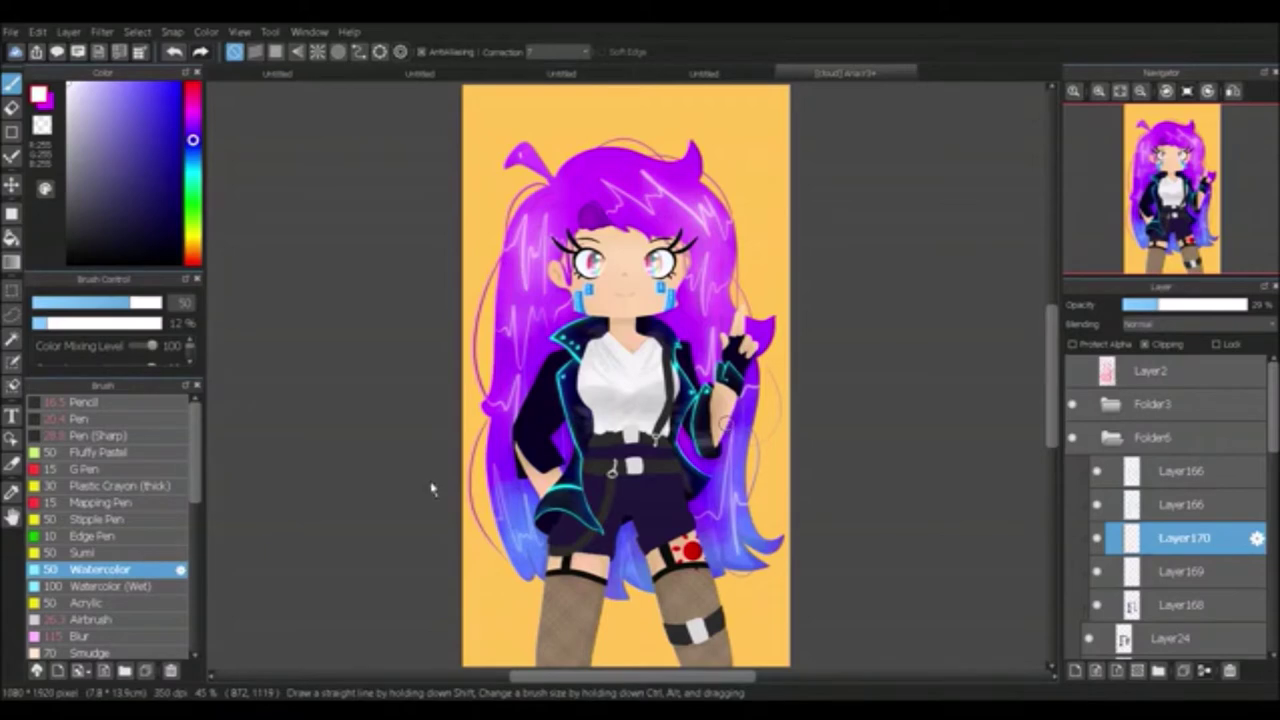
# Step: Turn off clipping on the top cyan trim layer, Layer166, and delete its extra unclipped copy
pyautogui.click(1180, 471)
pyautogui.click(1180, 504)
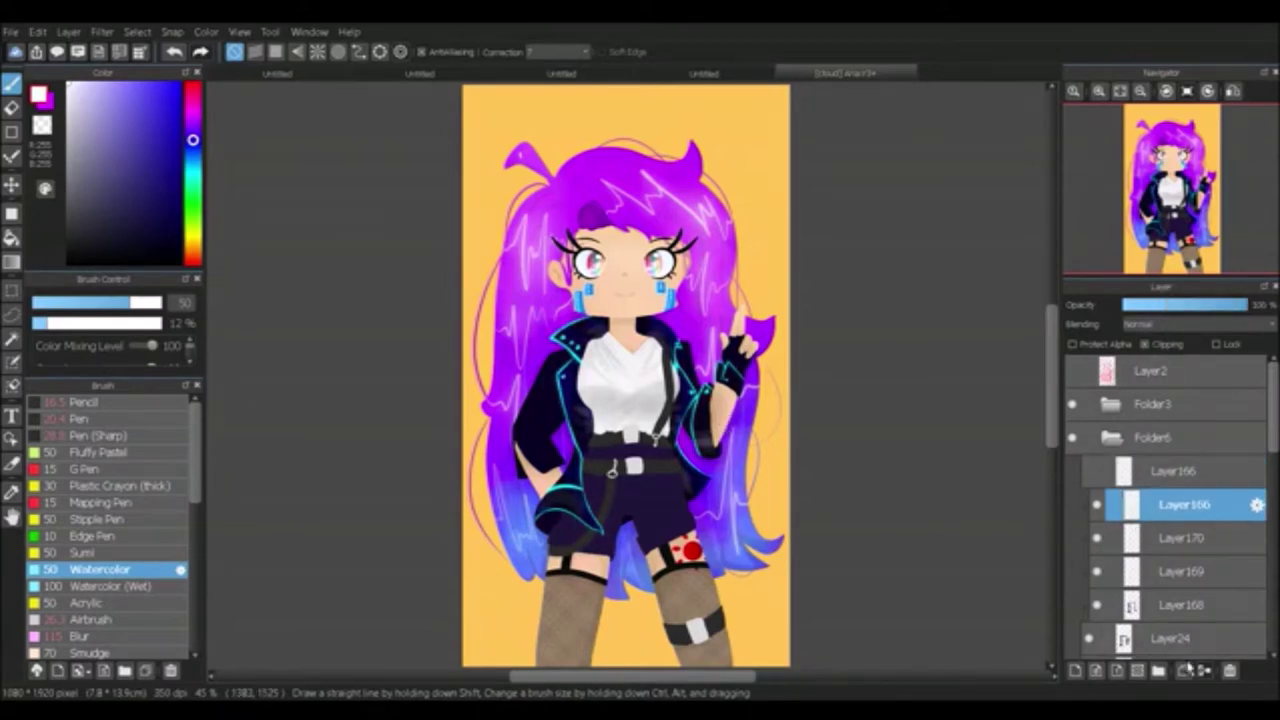
pyautogui.click(1170, 638)
pyautogui.click(137, 32)
pyautogui.click(170, 75)
pyautogui.click(1178, 433)
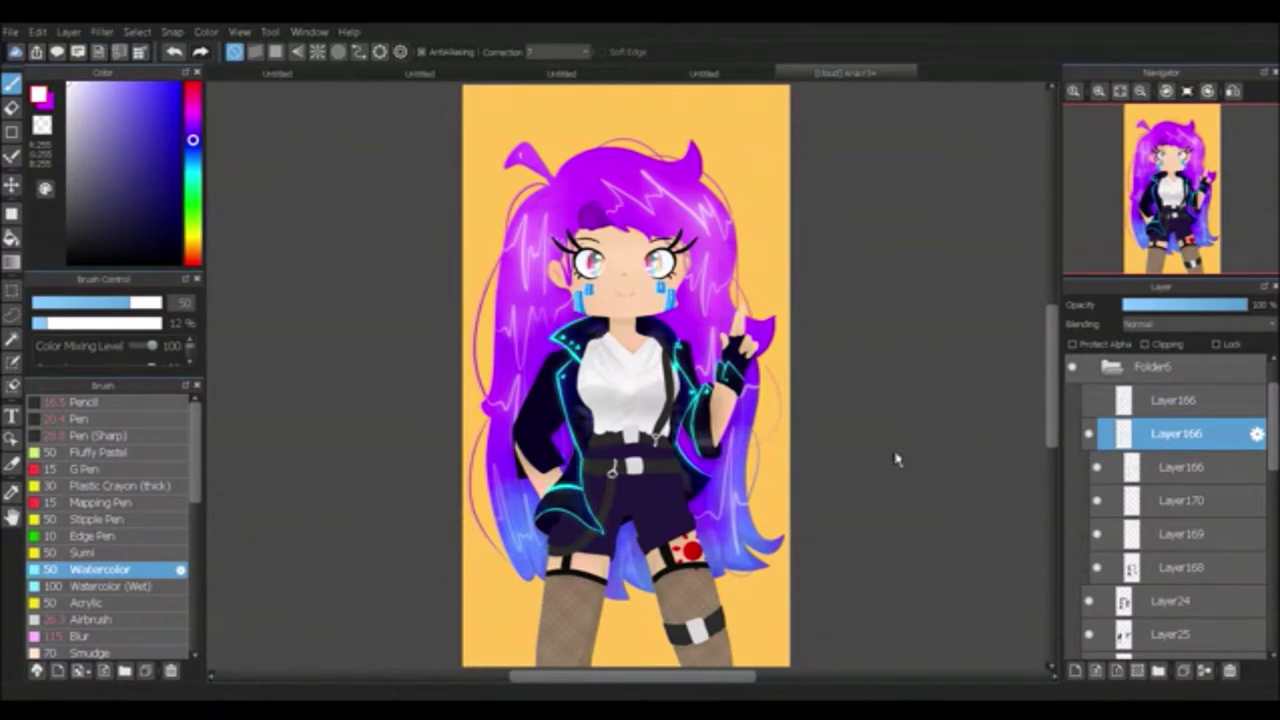
pyautogui.press('Delete')
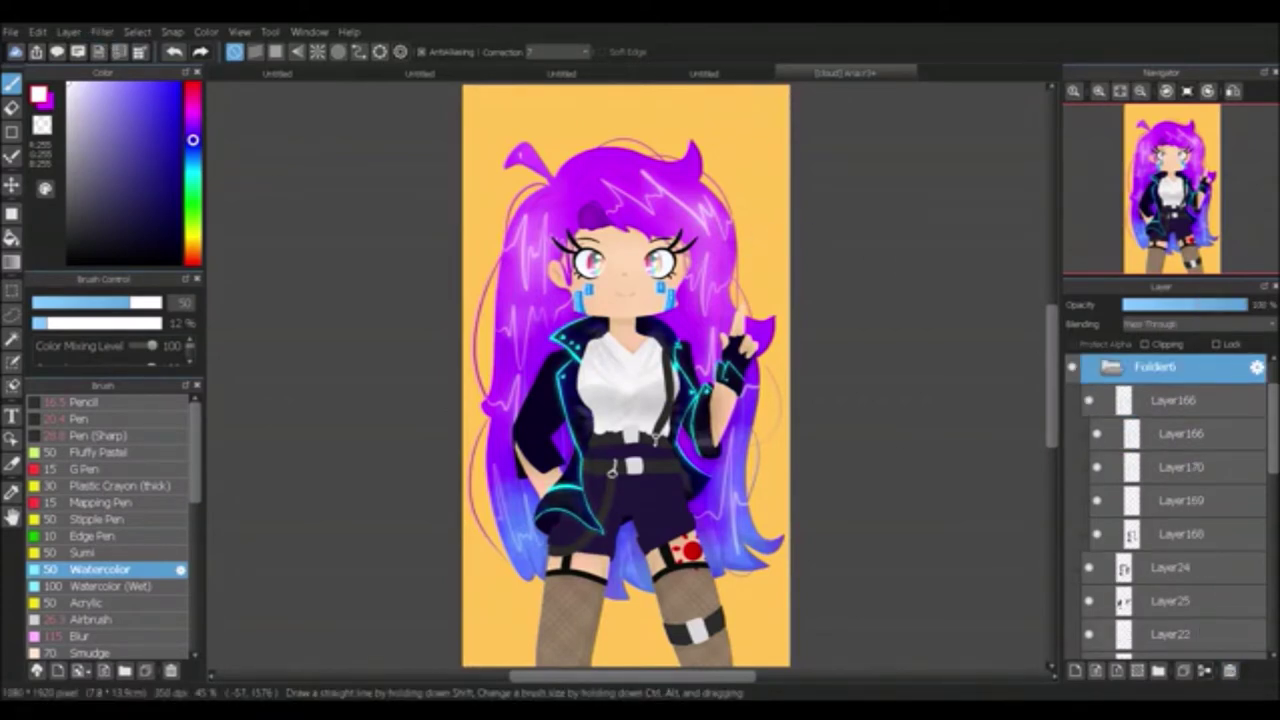
# Step: Add clipped Layer172 directly above Layer168 and brush faint Watercolor shading onto the jacket
pyautogui.hotkey('ctrl', 'v')
pyautogui.click(57, 52)
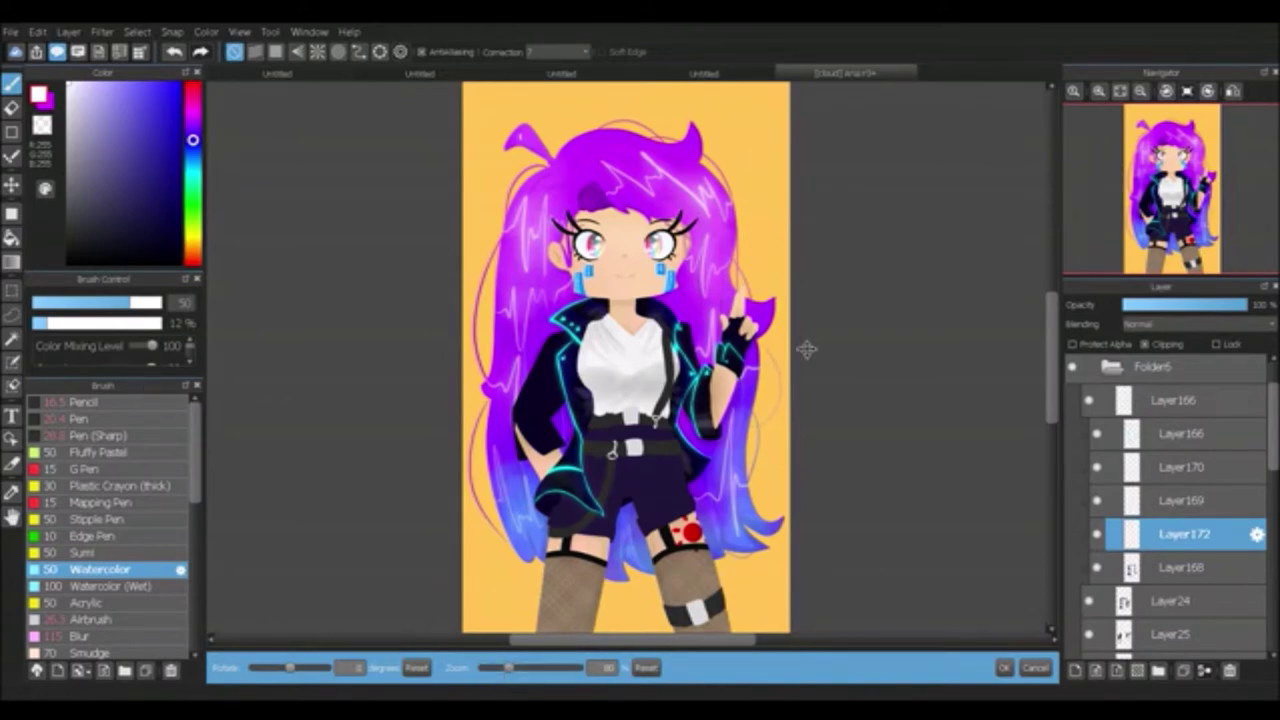
pyautogui.press('Return')
pyautogui.scroll(3, 632, 357)
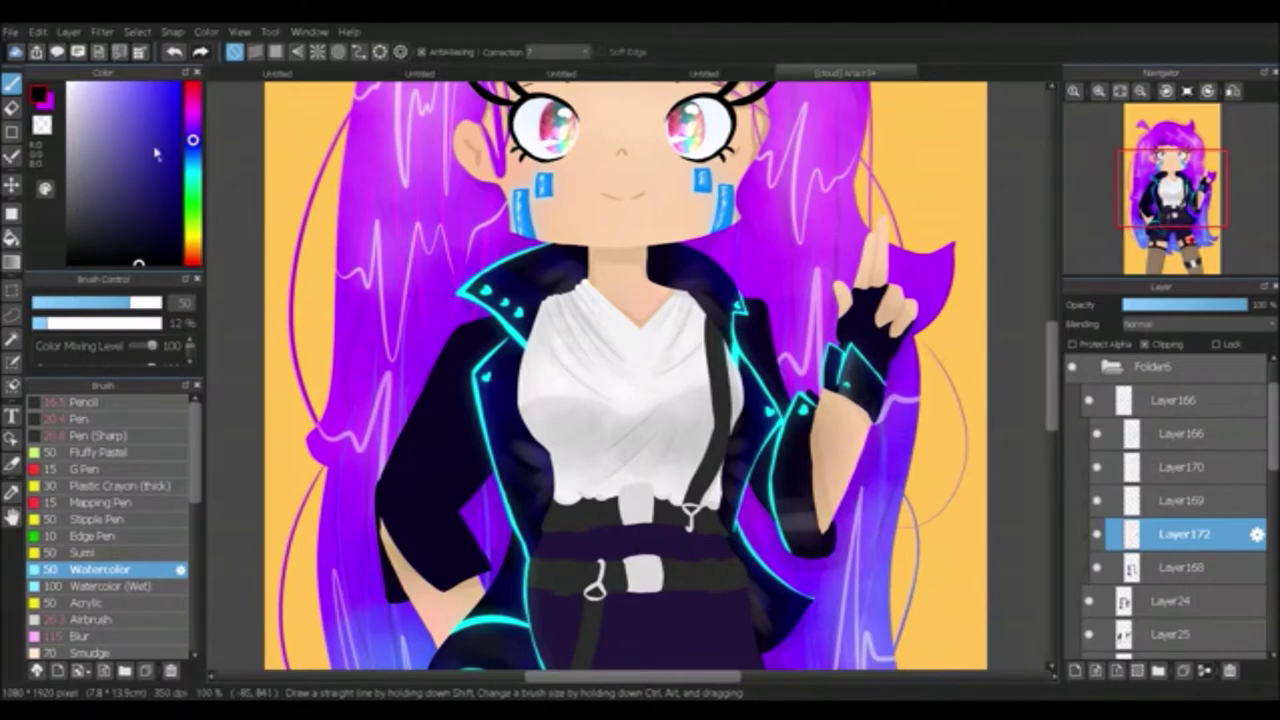
# Step: Lasso the glove on the raised hand, shade it in dark blue on clipped Layer173, and clear the selection
pyautogui.press('m')
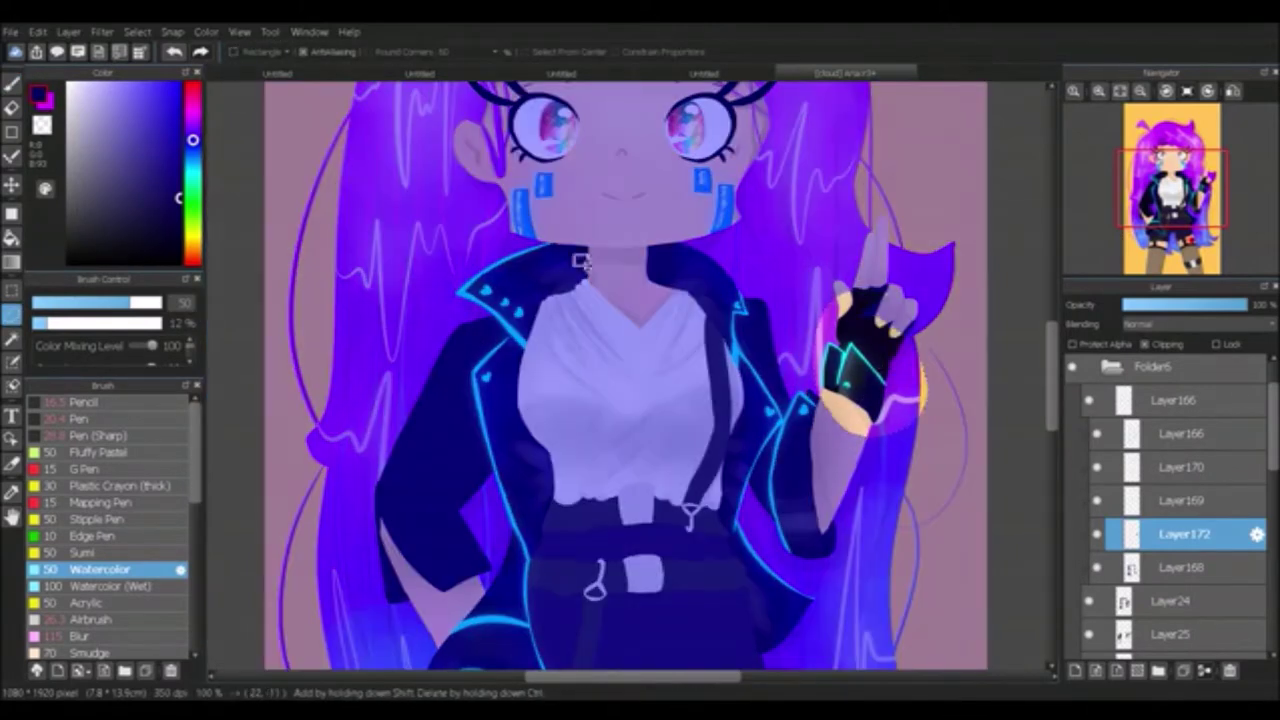
pyautogui.hotkey('ctrl', 't')
pyautogui.click(1036, 670)
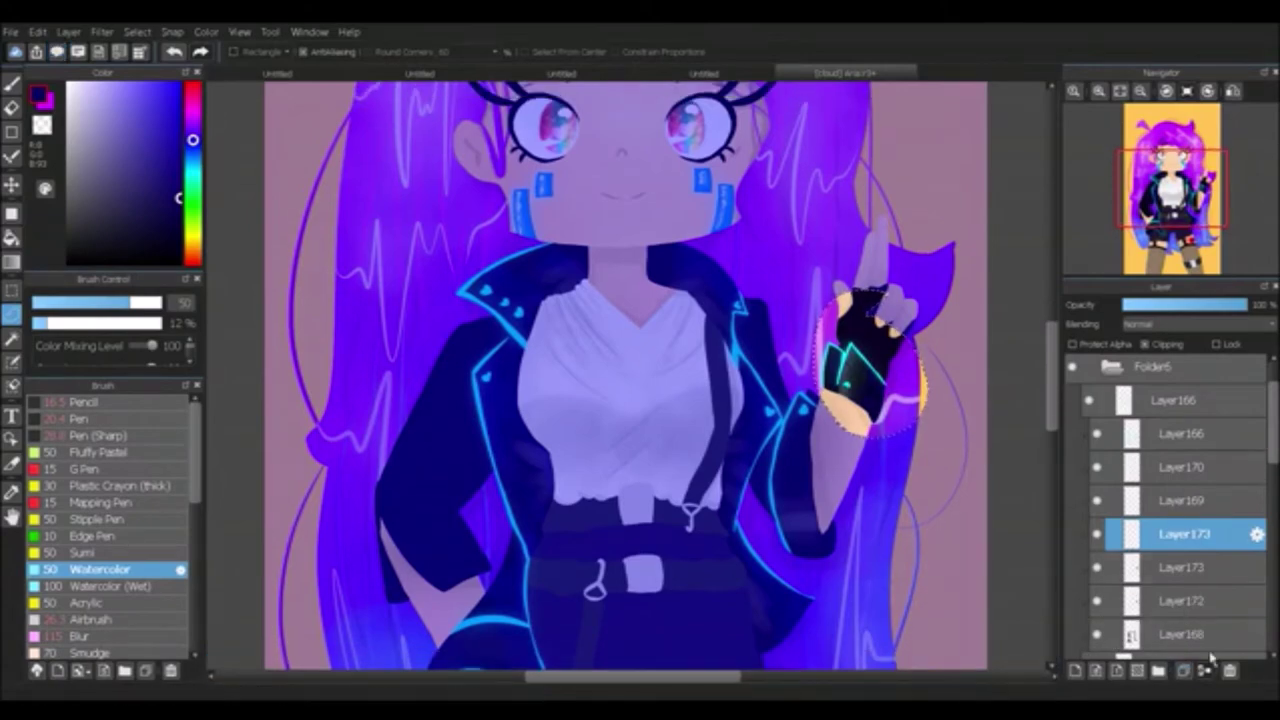
pyautogui.hotkey('ctrl', 'd')
pyautogui.click(1184, 500)
# Step: Add clipped Layer174 at 49% opacity below the top trim layer and paint near-black Pen shadows along the jacket's inner edges
pyautogui.hotkey('ctrl', '+')
pyautogui.scroll(-3, 704, 376)
pyautogui.click(1075, 670)
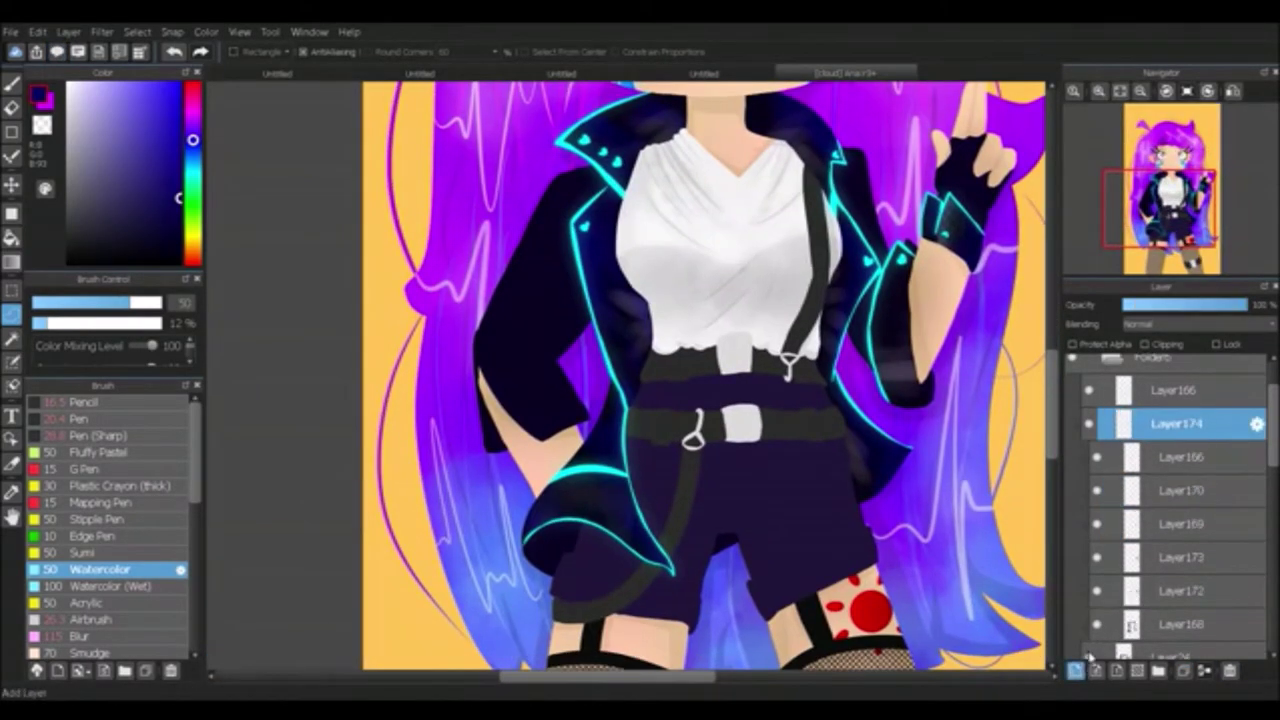
pyautogui.click(85, 419)
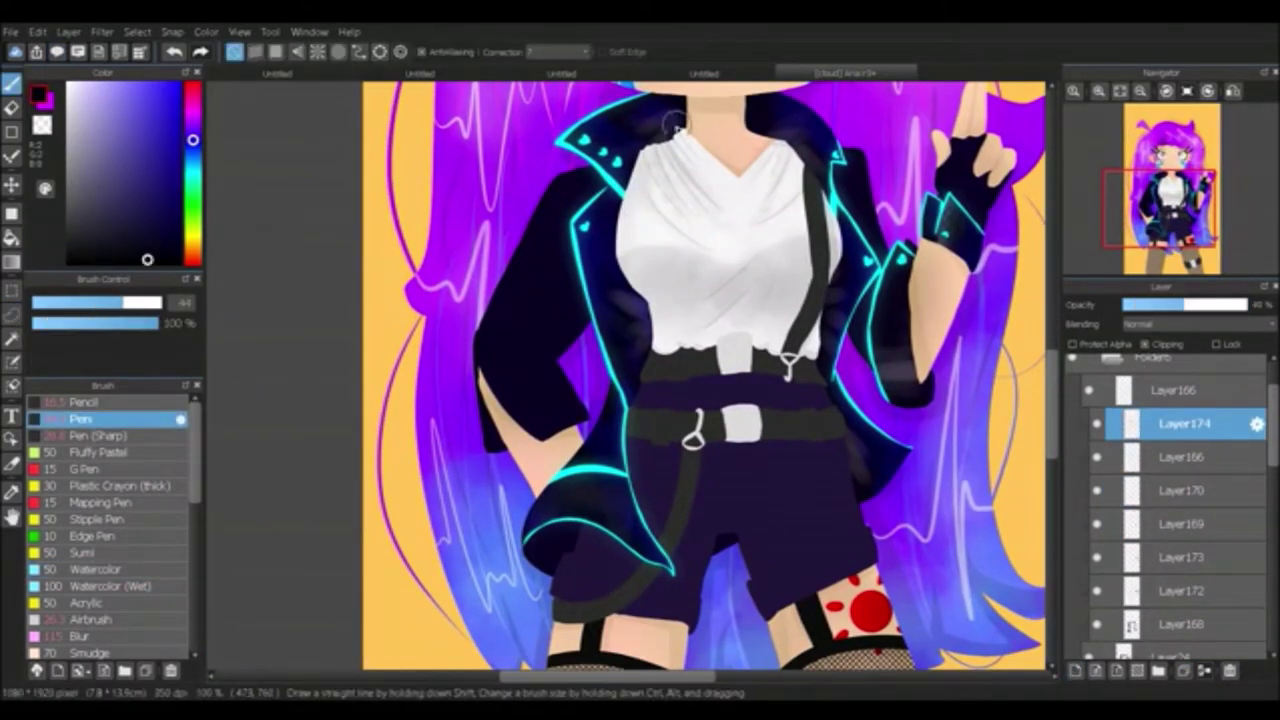
pyautogui.moveTo(830, 196); pyautogui.dragTo(832, 248)
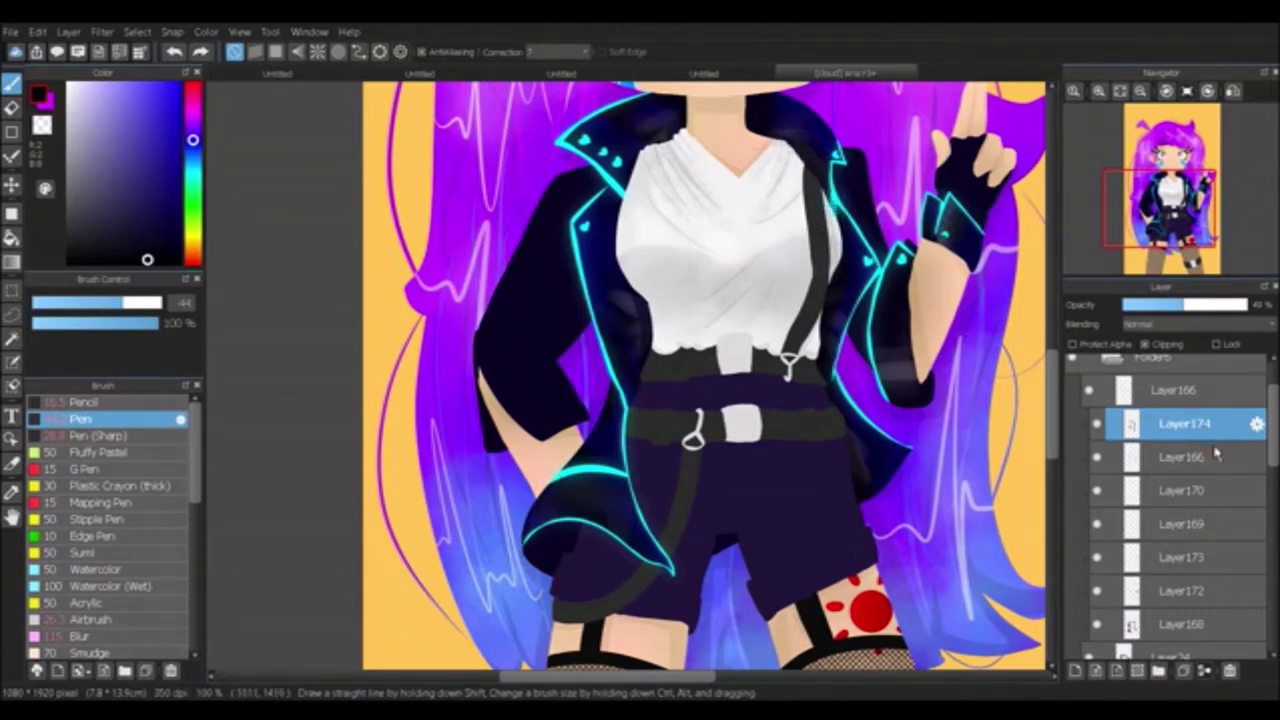
# Step: Shade the raised arm's sleeve with the Watercolor brush on Layer172 and on clipped Layer175, using a lasso around the sleeve
pyautogui.click(1147, 592)
pyautogui.click(100, 569)
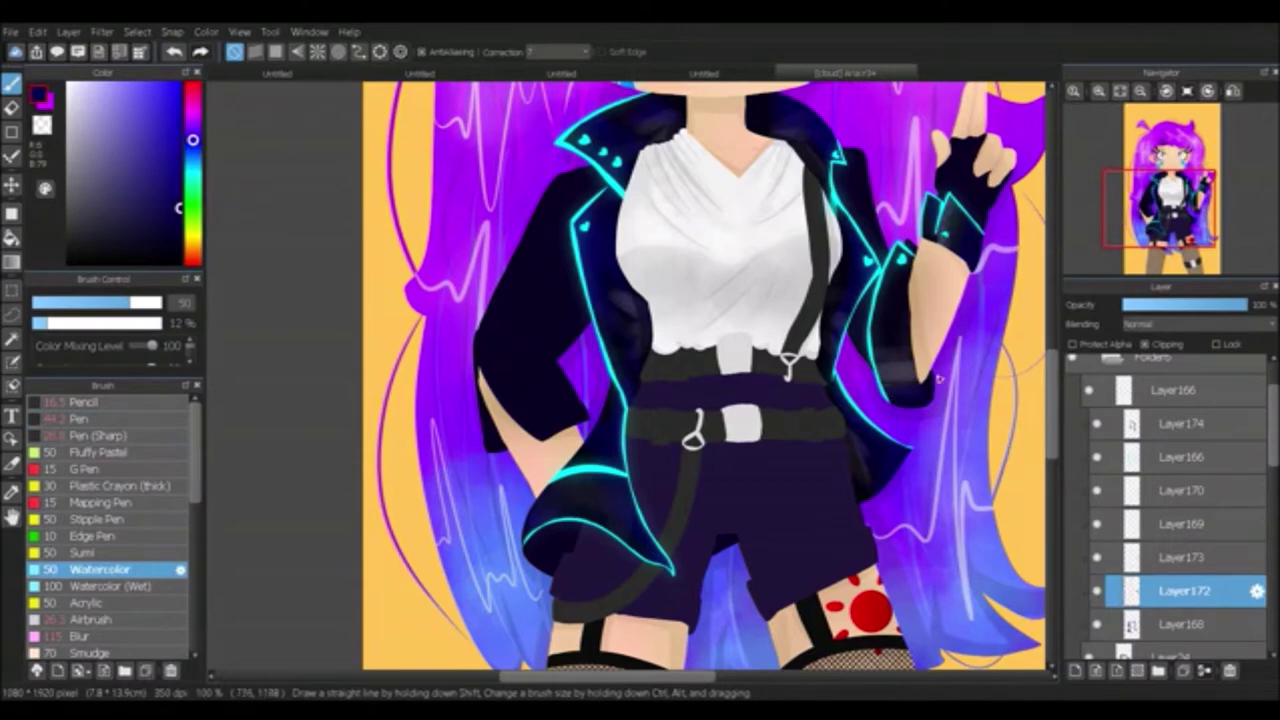
pyautogui.click(1077, 670)
pyautogui.click(12, 313)
pyautogui.moveTo(892, 255); pyautogui.dragTo(912, 405)
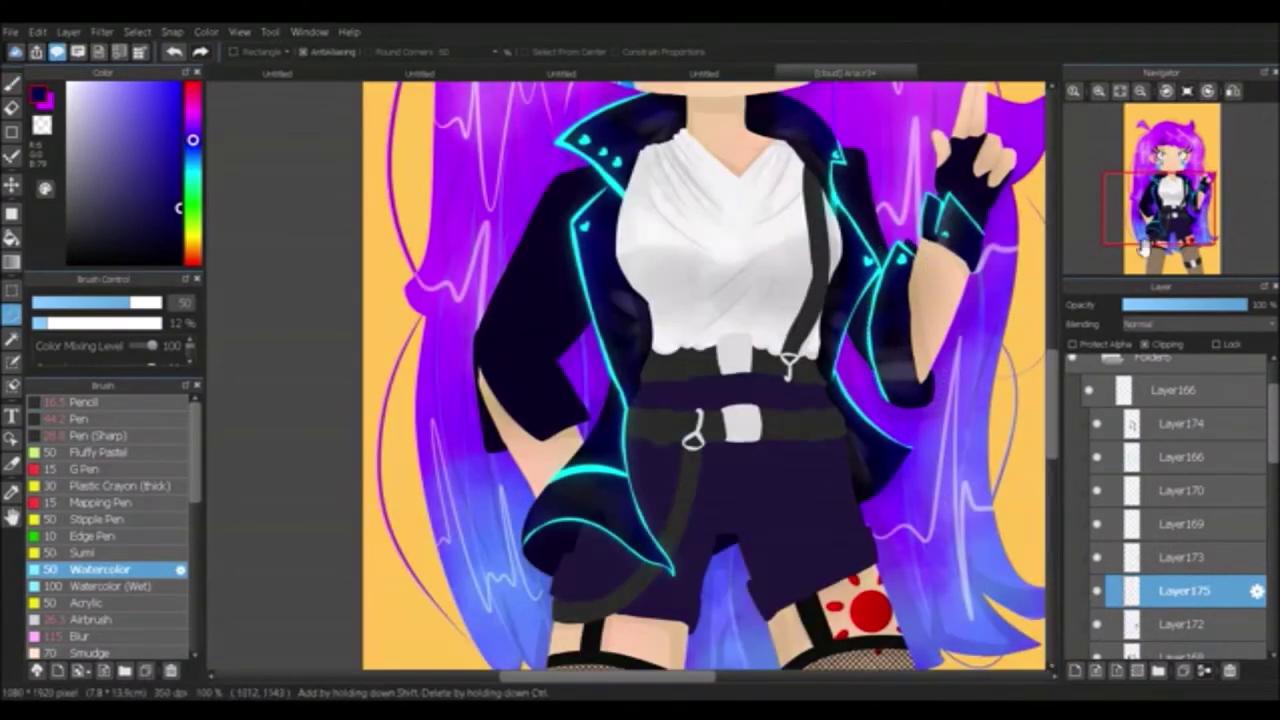
pyautogui.scroll(3, 418, 607)
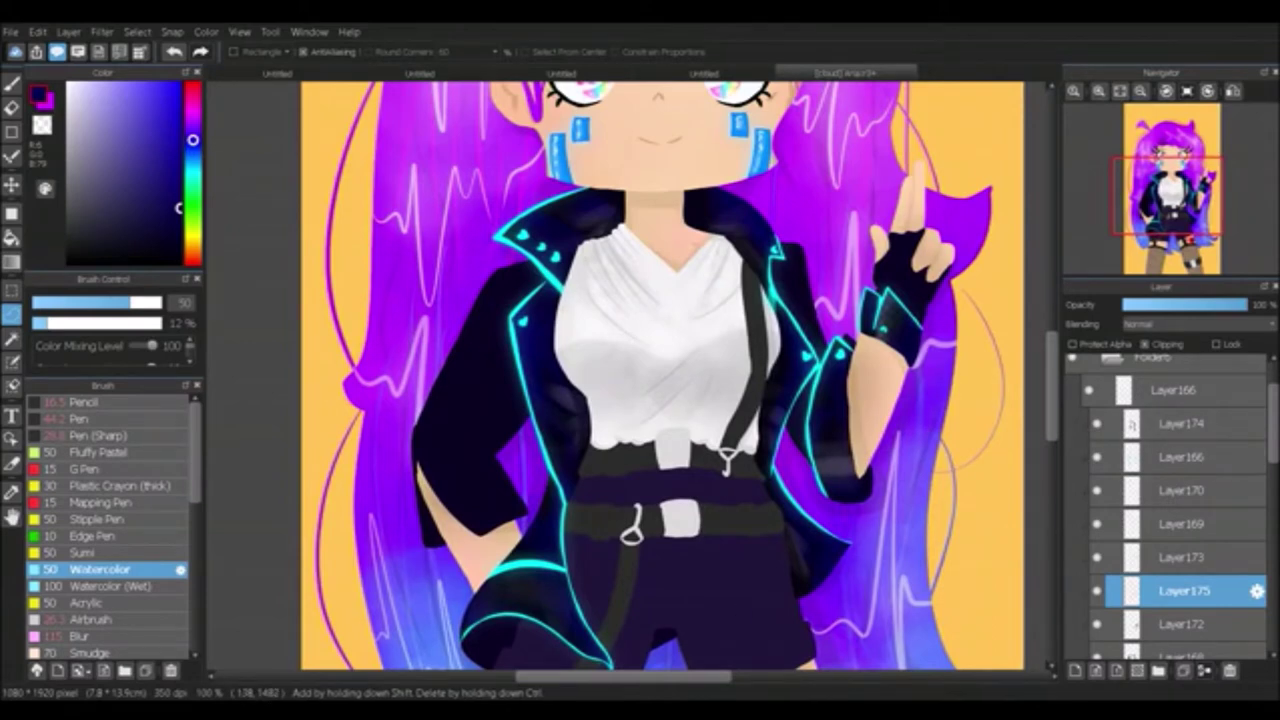
# Step: Add clipped Layer176 above Layer25 and paint cyan Pen trim, RGB 0, 244, 255, along the sleeve edges and cuffs with a heart
pyautogui.scroll(-5, 1180, 500)
pyautogui.click(1185, 482)
pyautogui.click(80, 419)
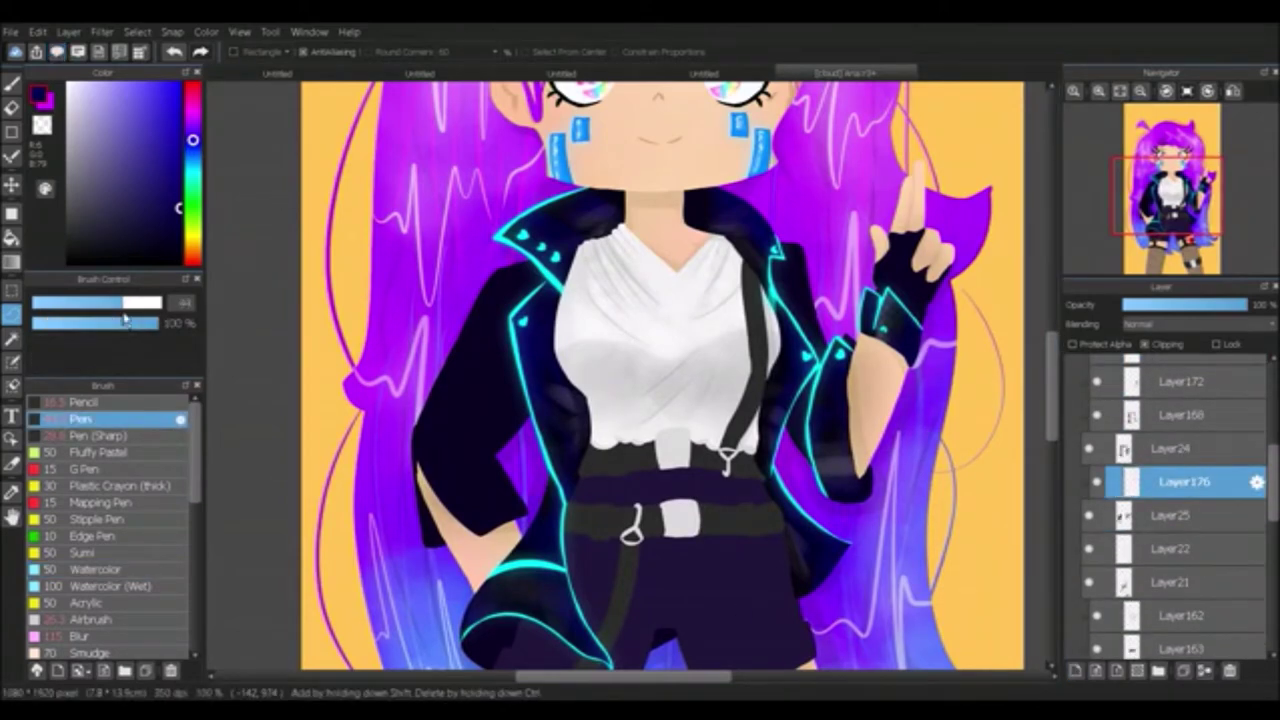
pyautogui.press('b')
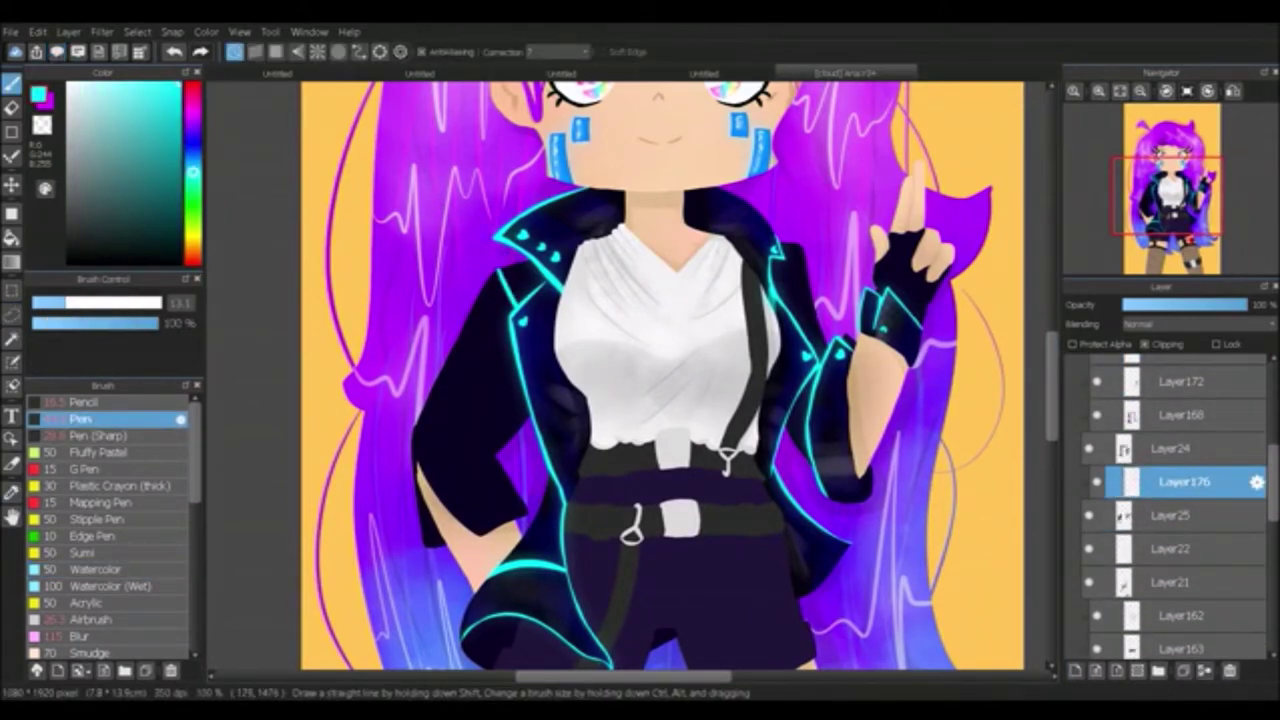
pyautogui.moveTo(424, 462); pyautogui.dragTo(415, 440)
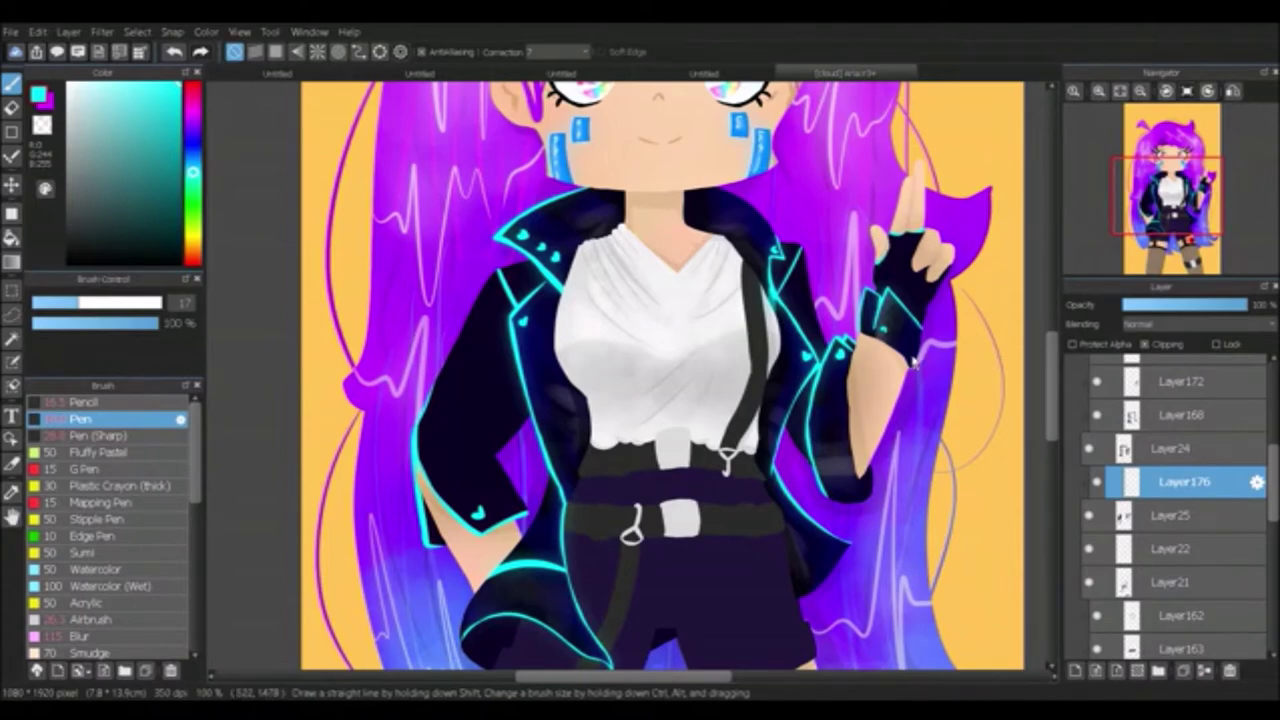
# Step: Duplicate the cyan trim Layer176 unclipped, and shade the lowered arm's sleeve in dark blue and black Watercolor on clipped Layer178 above Layer25
pyautogui.click(1170, 515)
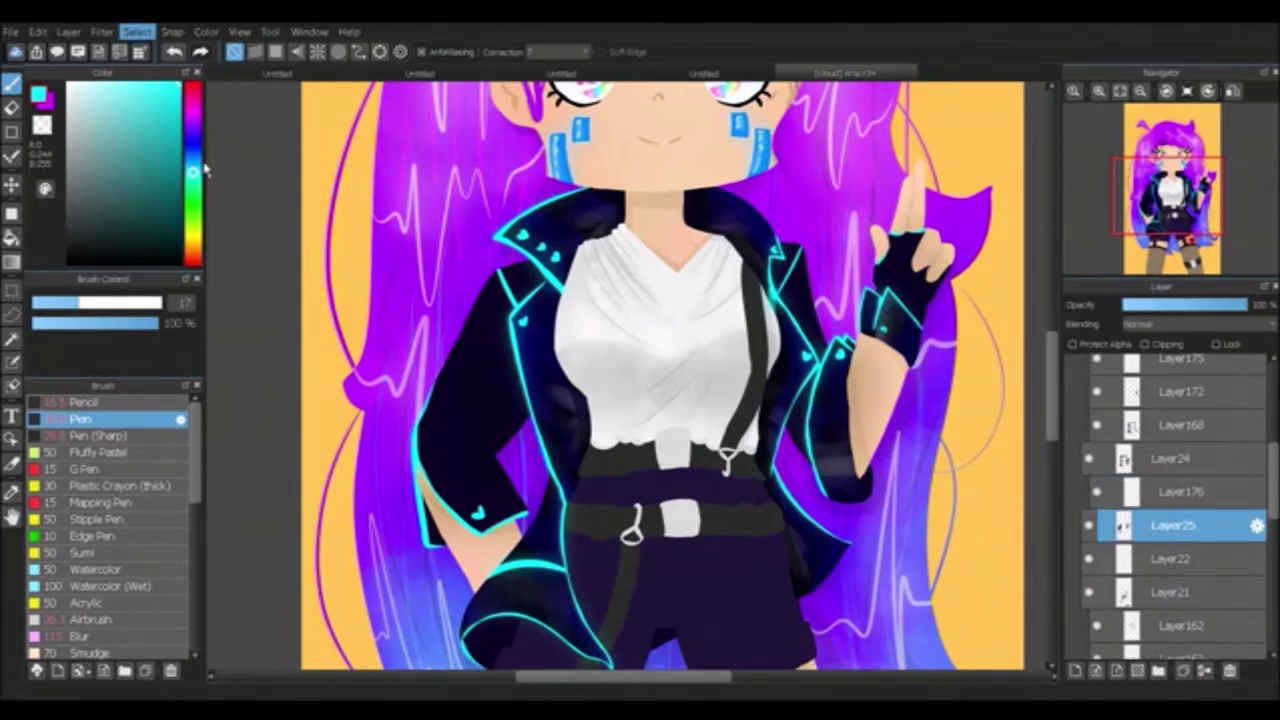
pyautogui.hotkey('ctrl', 'z')
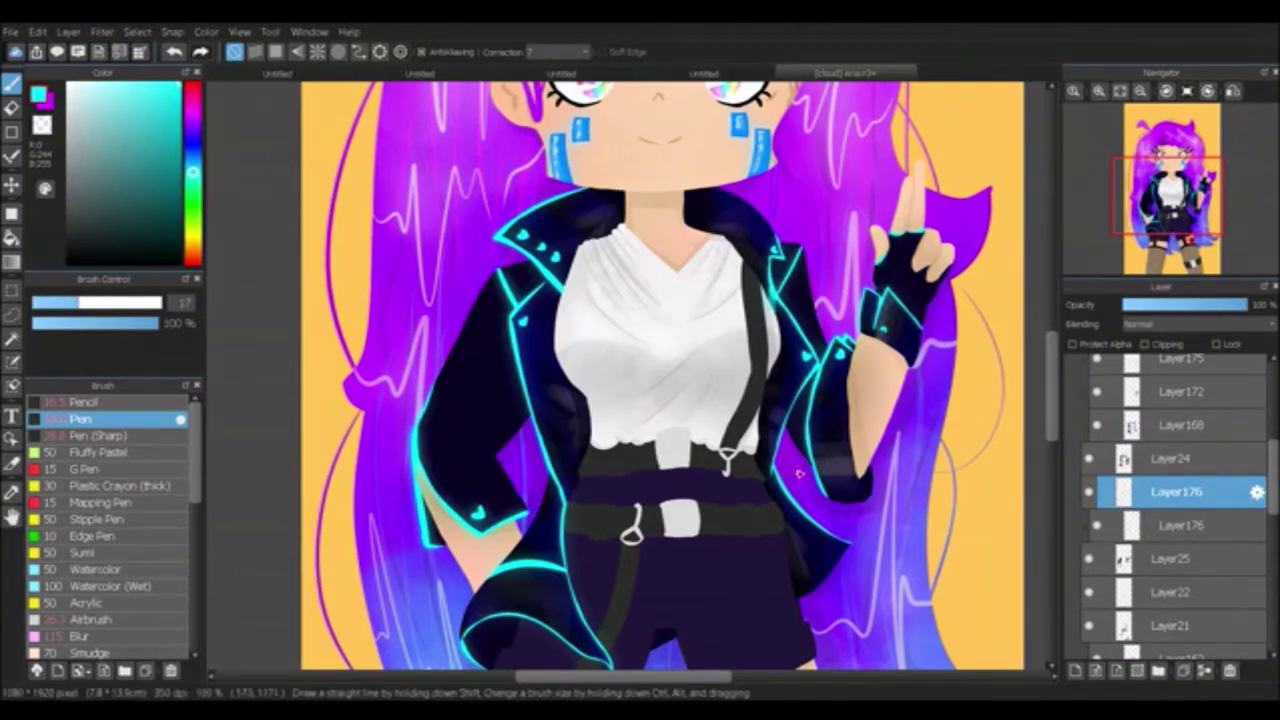
pyautogui.click(1170, 558)
pyautogui.click(100, 569)
pyautogui.scroll(-3, 100, 520)
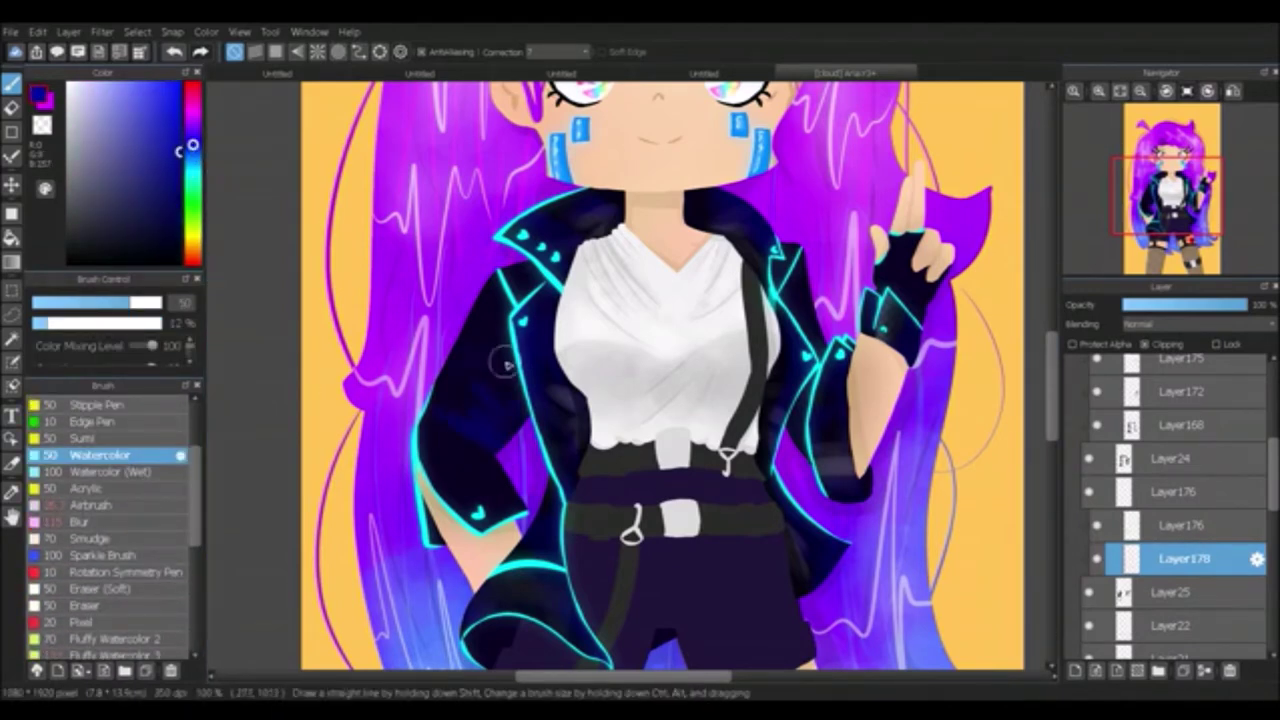
pyautogui.keyDown('alt'); pyautogui.click(458, 450); pyautogui.keyUp('alt')
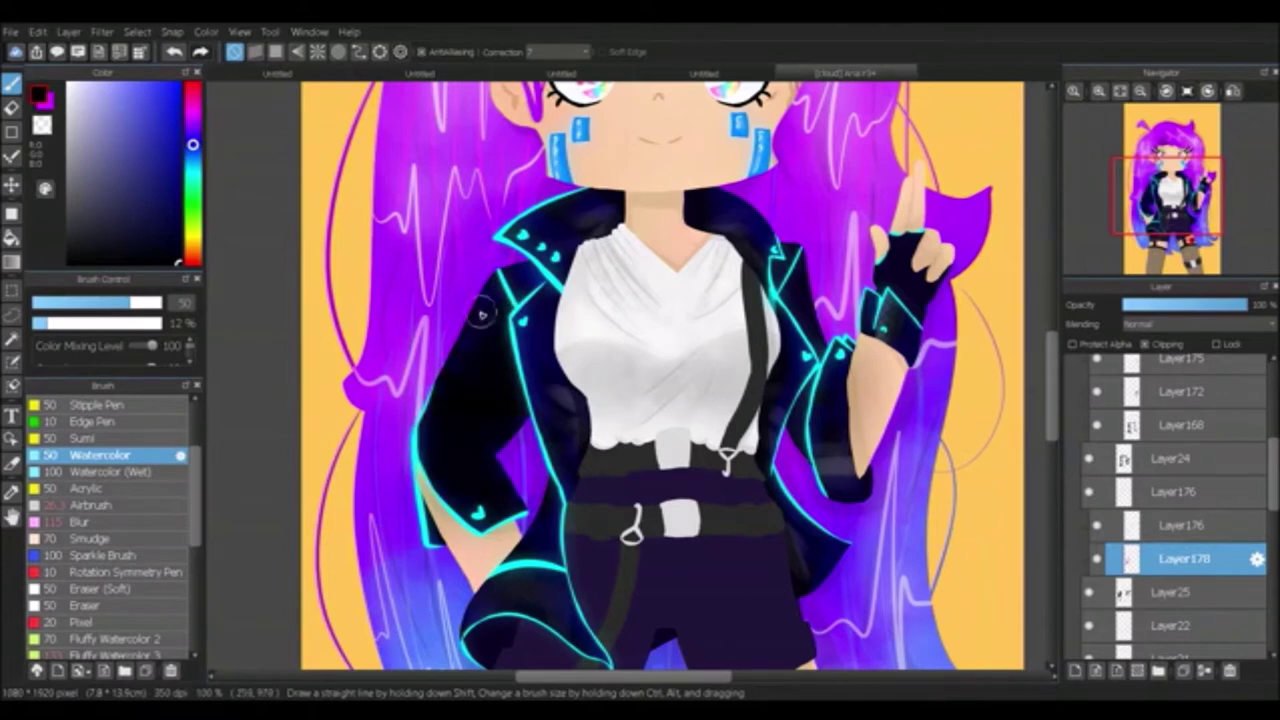
pyautogui.keyDown('alt'); pyautogui.click(483, 470); pyautogui.keyUp('alt')
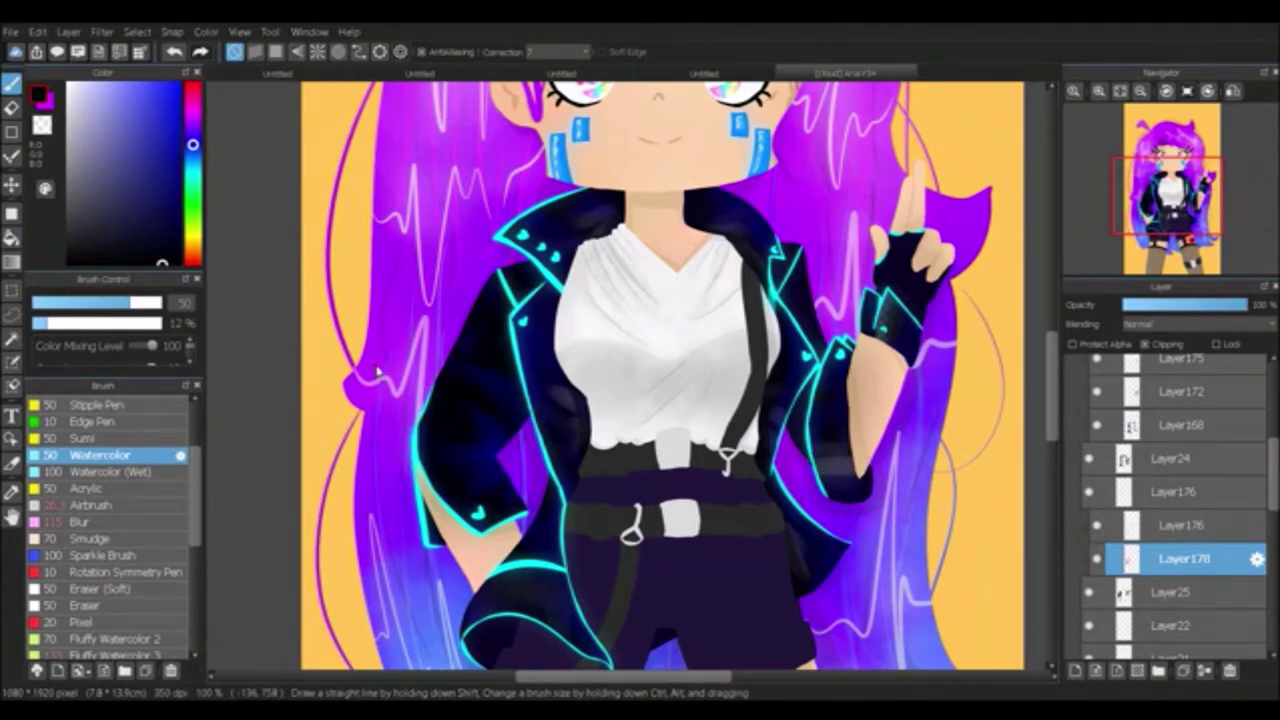
# Step: Add clipped Layer179 above Layer178, paint white Watercolor highlights down the lowered sleeve, and reduce the layer's opacity
pyautogui.hotkey('ctrl', 'shift', 'n')
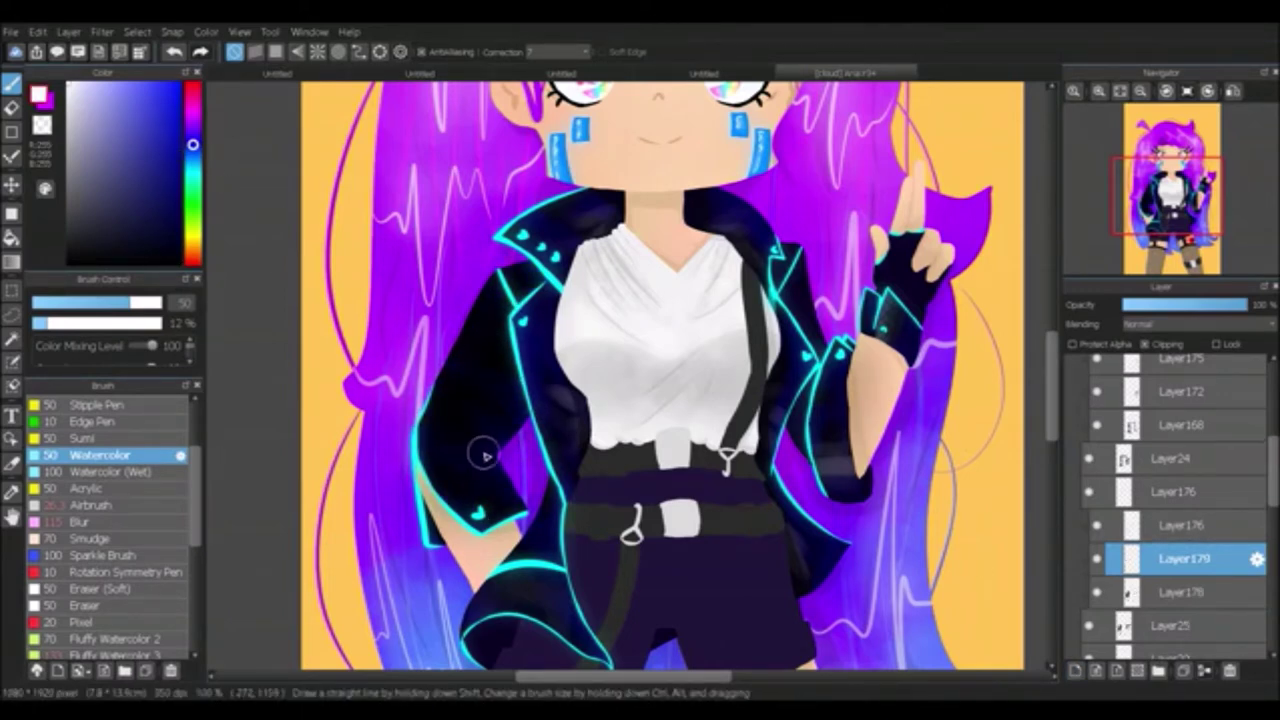
pyautogui.moveTo(444, 347)
pyautogui.mouseDown()
pyautogui.moveTo(446, 378)
pyautogui.moveTo(490, 485)
pyautogui.mouseUp()
pyautogui.click(1133, 305)
# Step: Place clipped Layer180 above Layer178, filled with dark blue RGB 0, 10, 160 at 17% opacity
pyautogui.hotkey('ctrl', 'shift', 'n')
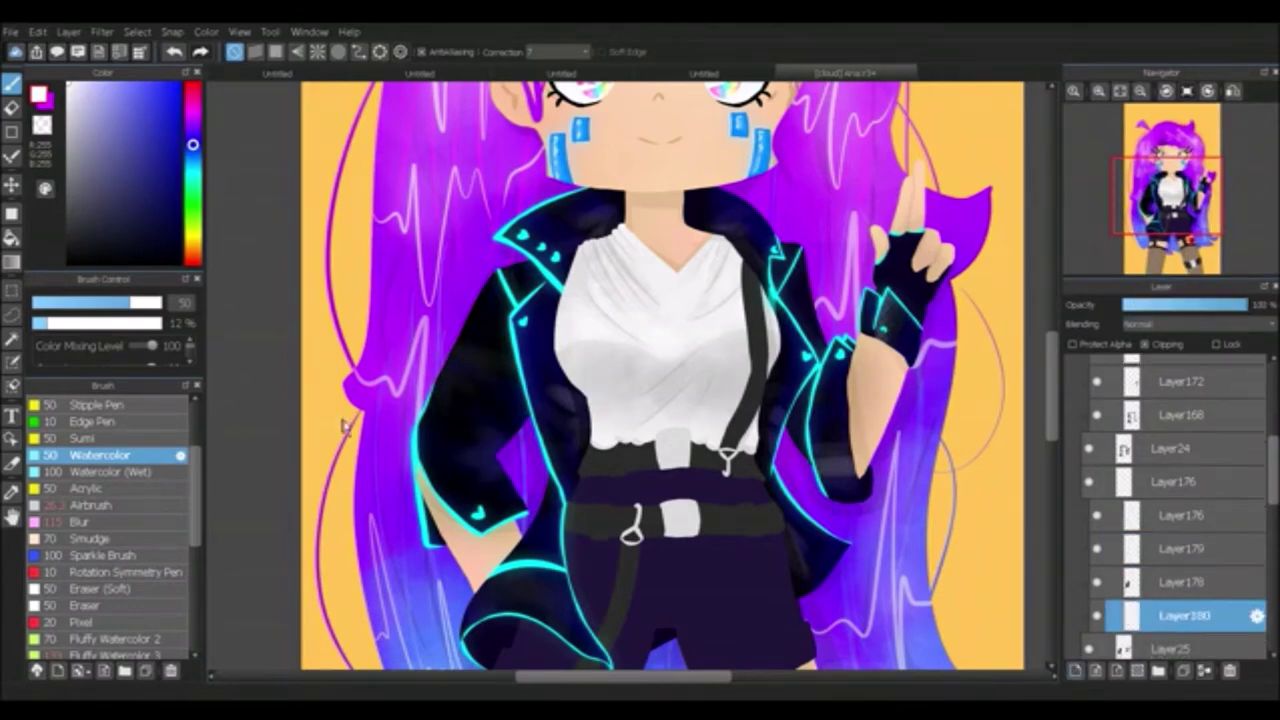
pyautogui.press('g')
pyautogui.keyDown('alt'); pyautogui.click(905, 265); pyautogui.keyUp('alt')
pyautogui.moveTo(1180, 614); pyautogui.dragTo(1098, 582)
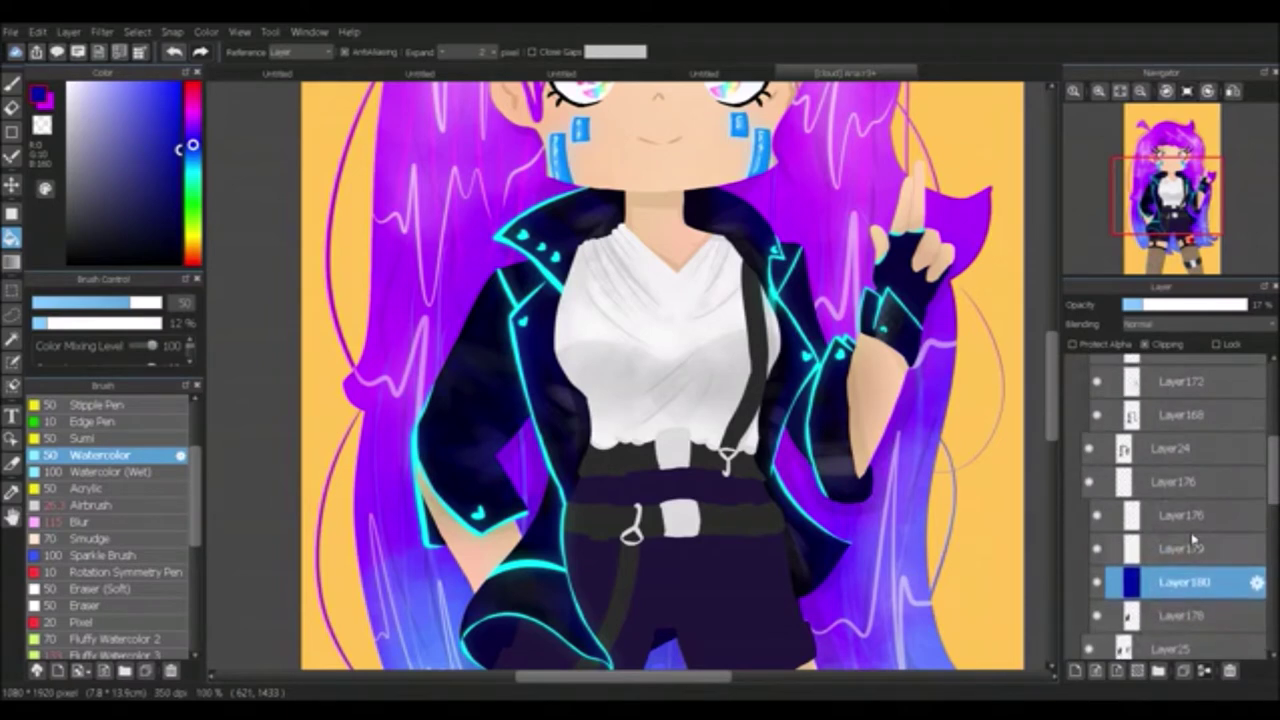
# Step: Add clipped Layer181 above Layer179 and shade the sleeves and jacket with dark blue and near-black Watercolor strokes
pyautogui.scroll(-3, 1192, 540)
pyautogui.hotkey('ctrl', 'shift', 'n')
pyautogui.keyDown('alt'); pyautogui.click(505, 470); pyautogui.keyUp('alt')
pyautogui.press('b')
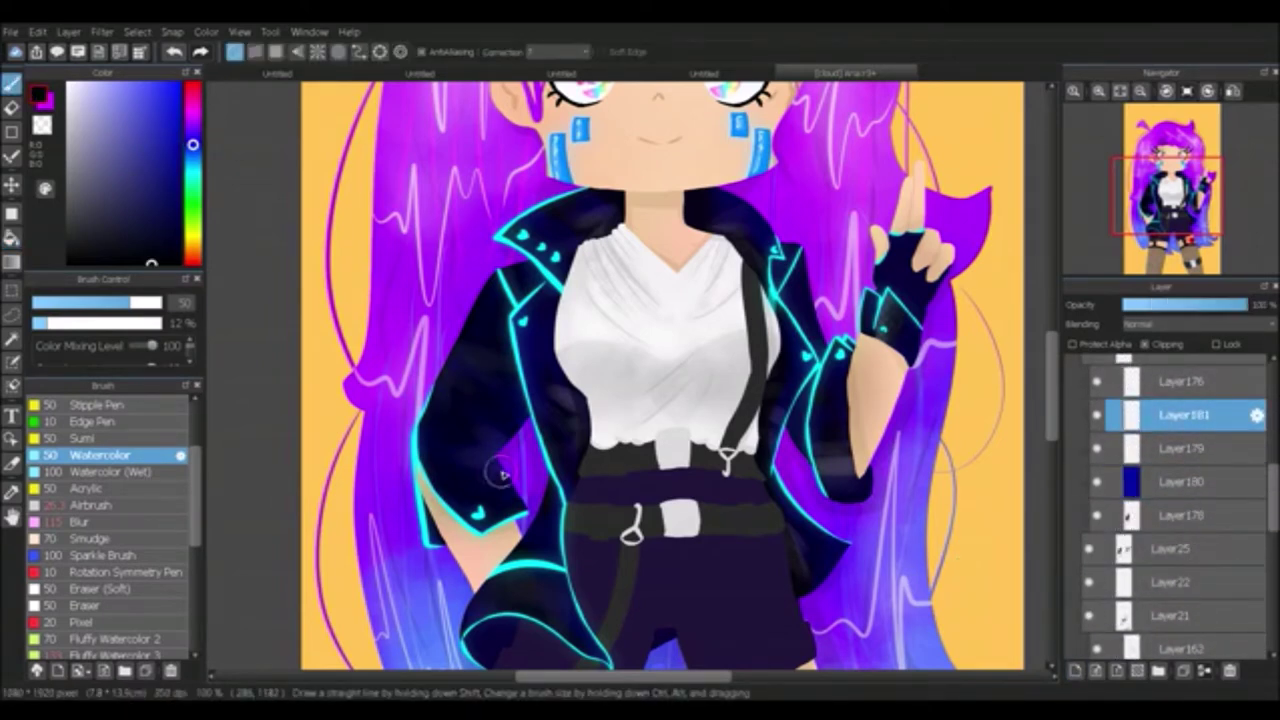
pyautogui.keyDown('alt'); pyautogui.click(698, 608); pyautogui.keyUp('alt')
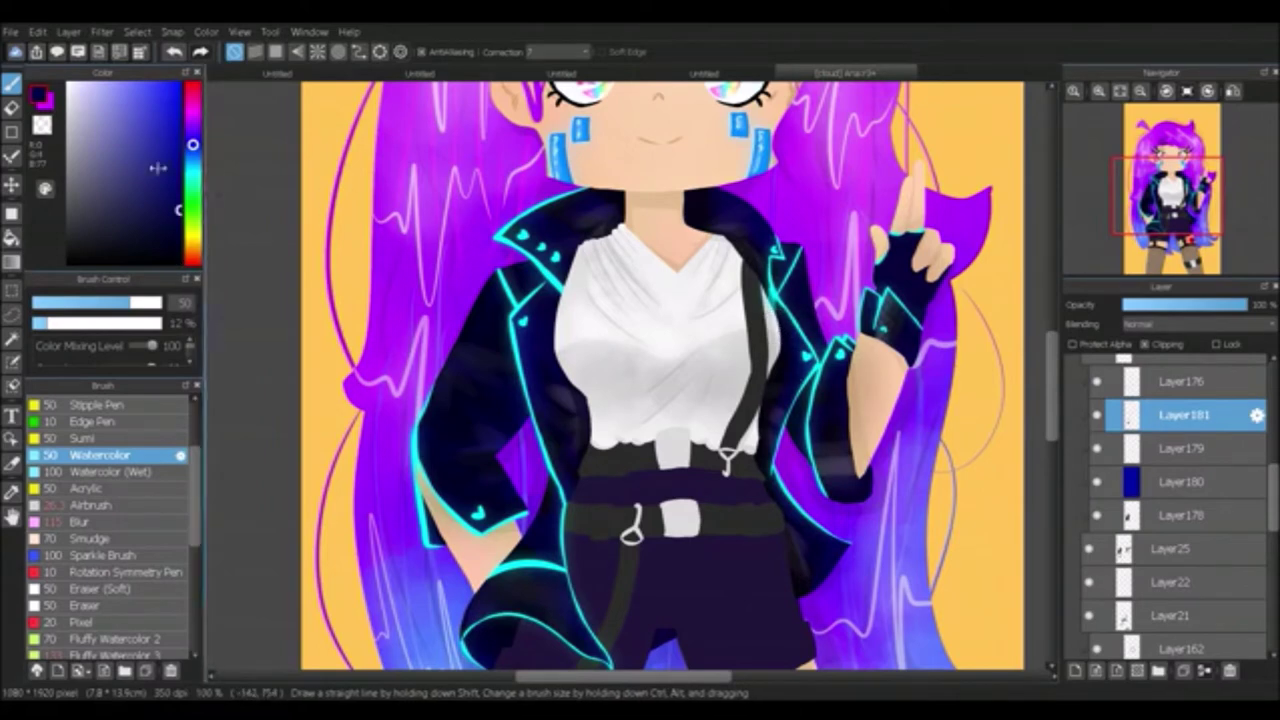
pyautogui.keyDown('alt'); pyautogui.click(760, 343); pyautogui.keyUp('alt')
pyautogui.keyDown('alt'); pyautogui.click(820, 318); pyautogui.keyUp('alt')
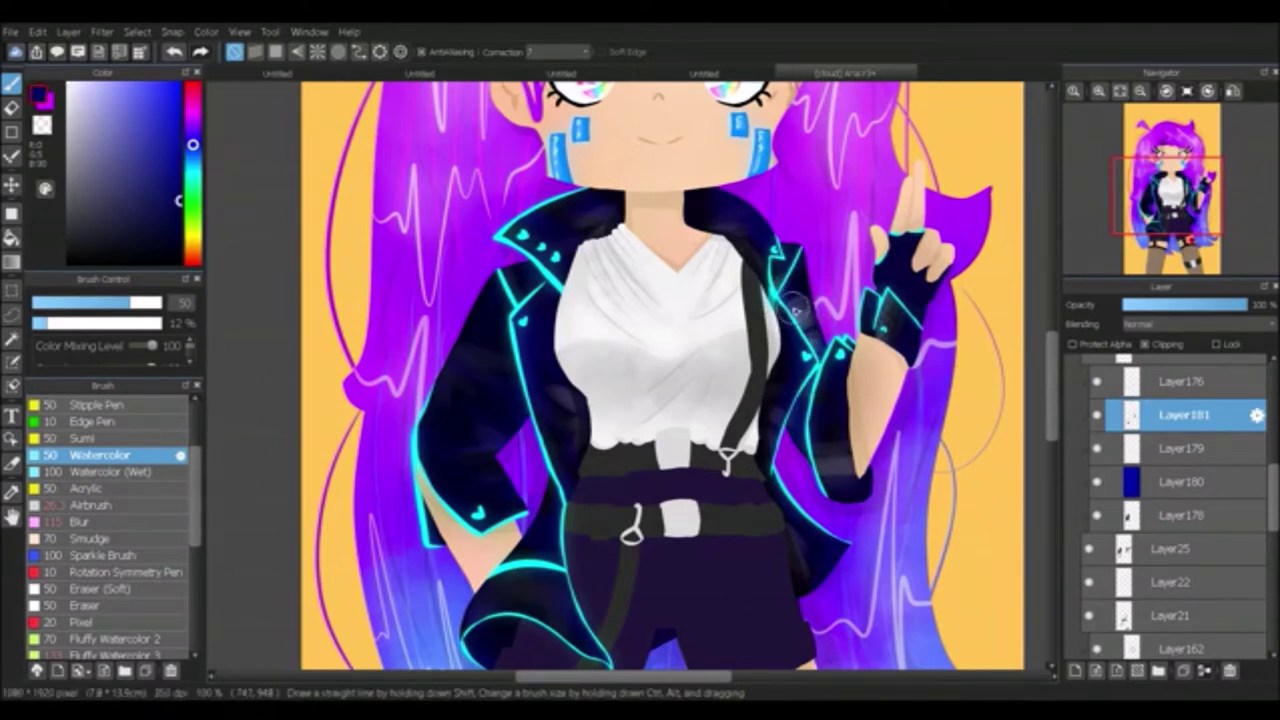
pyautogui.keyDown('alt'); pyautogui.click(905, 295); pyautogui.keyUp('alt')
# Step: Add clipped Layer182 above Layer181 at reduced opacity and paint near-black Pen shadows across the sleeves and glove cuff
pyautogui.press('b')
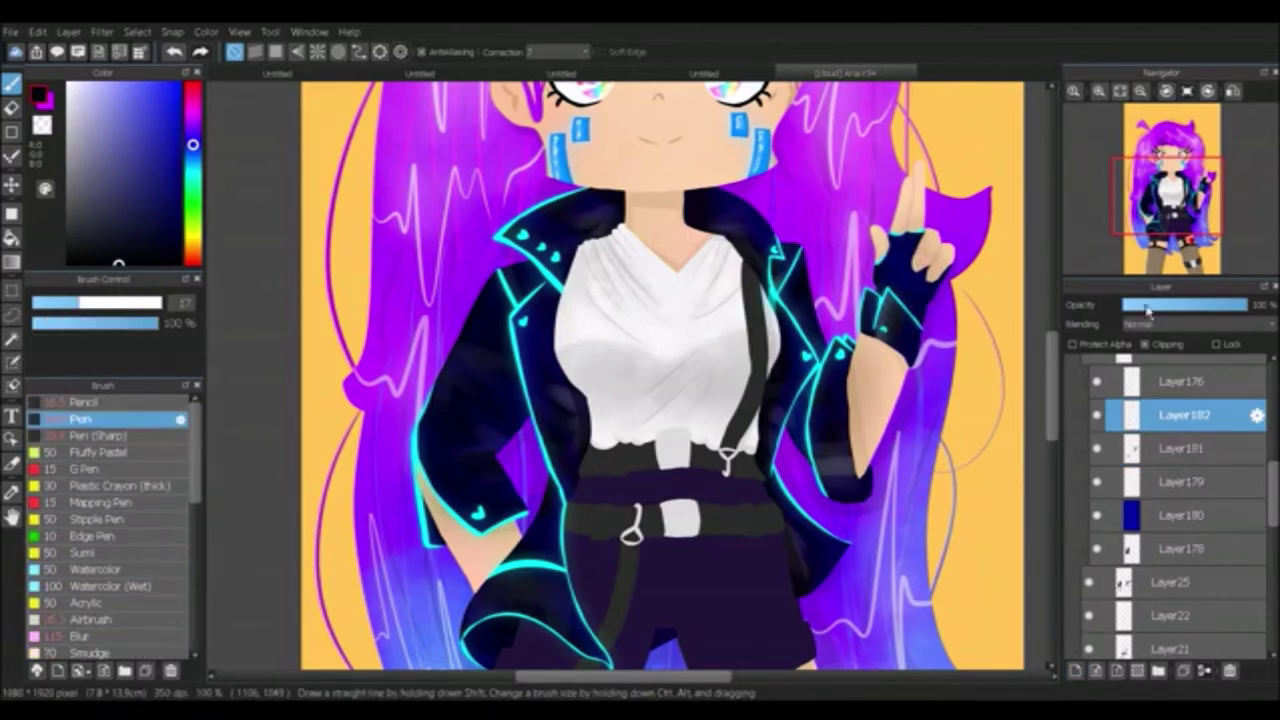
pyautogui.hotkey('ctrl', 'shift', 'n')
pyautogui.keyDown('alt'); pyautogui.click(905, 265); pyautogui.keyUp('alt')
pyautogui.scroll(-3, 880, 303)
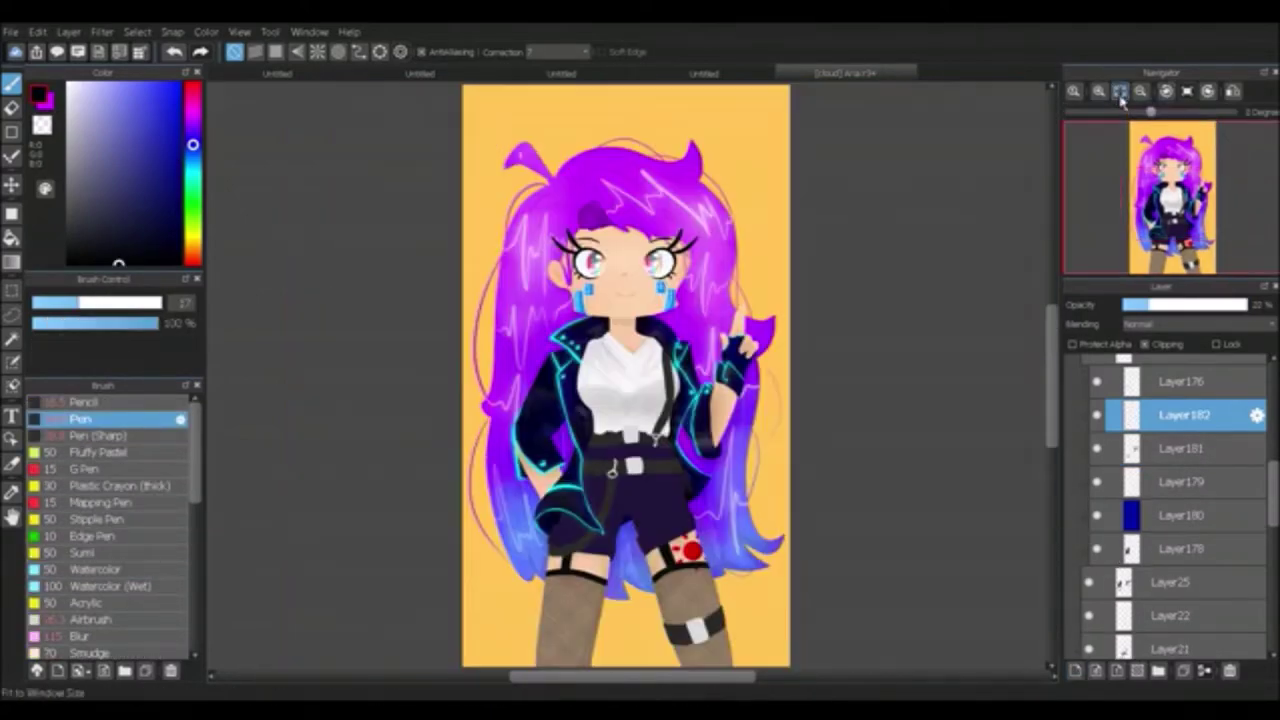
pyautogui.scroll(6, 860, 240)
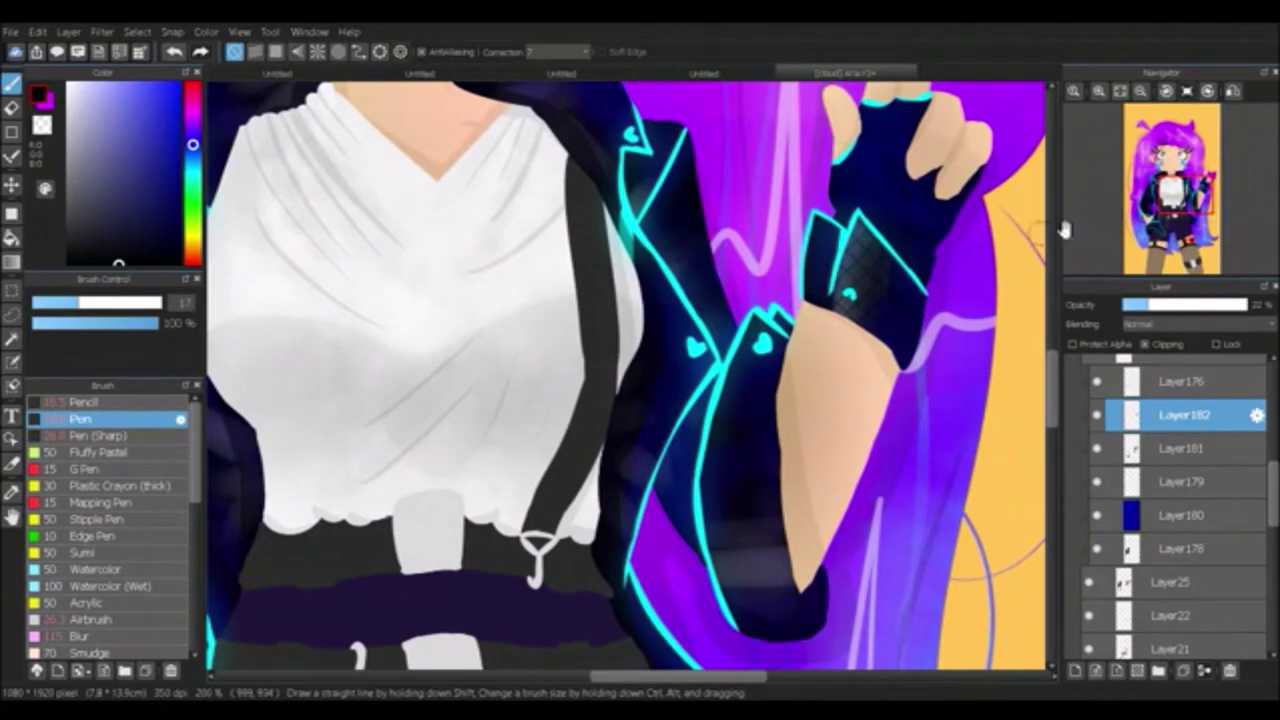
pyautogui.press('h')
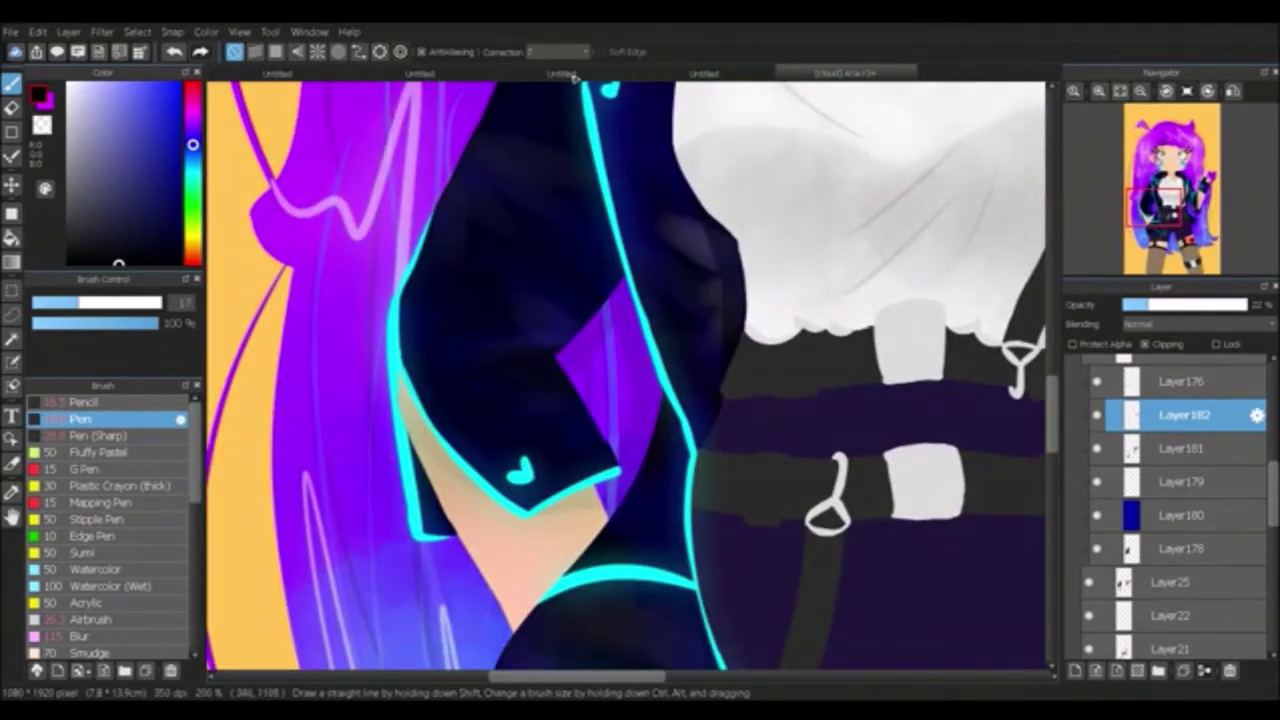
pyautogui.scroll(5, 594, 191)
pyautogui.scroll(-5, 300, 600)
pyautogui.scroll(4, 300, 600)
pyautogui.scroll(-4, 591, 313)
pyautogui.scroll(3, 591, 313)
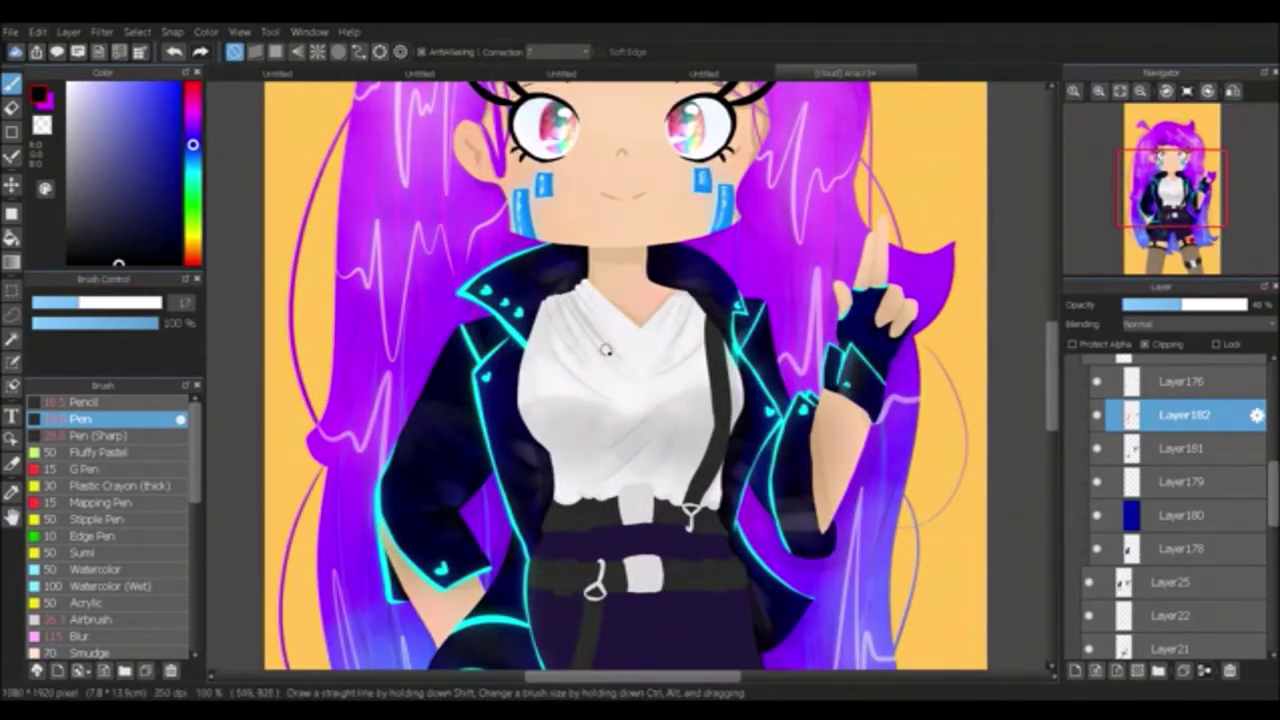
# Step: Add clipped Layer183 above Layer21 at 26% opacity and paint near-black Pen folds along the belts, suspender and hanging strap
pyautogui.scroll(-5, 591, 313)
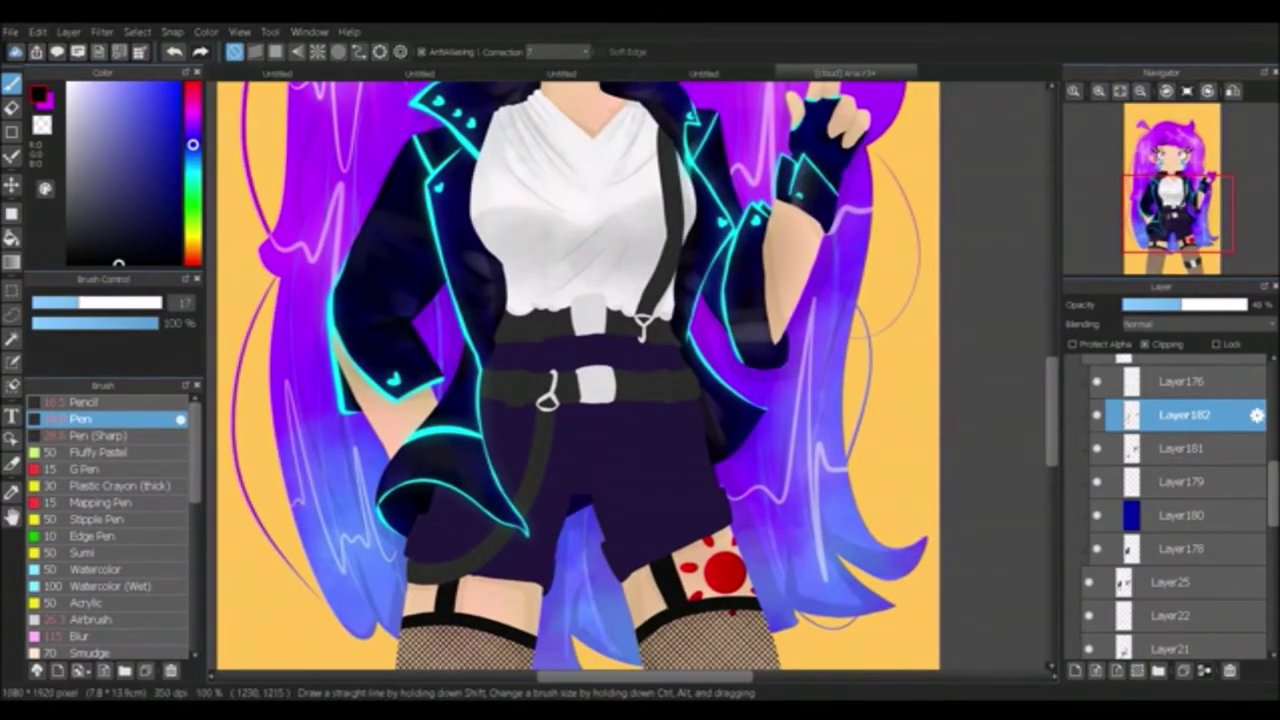
pyautogui.hotkey('ctrl', 'shift', 'n')
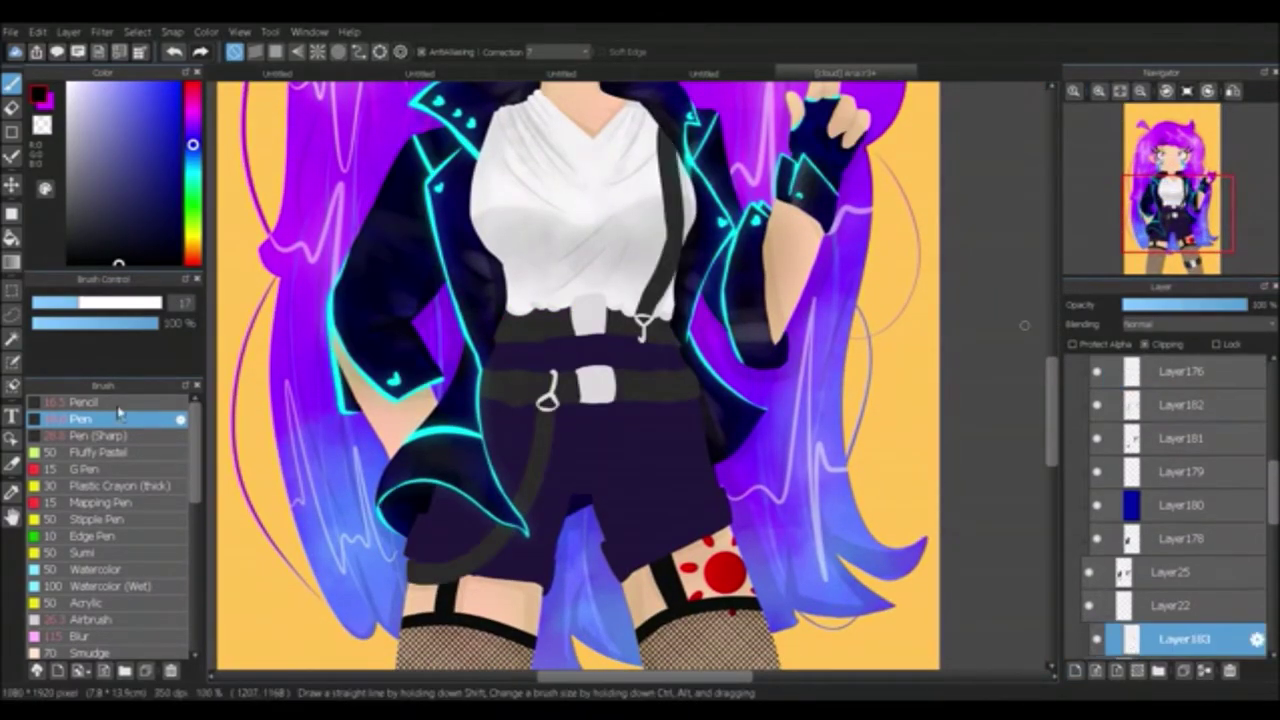
pyautogui.scroll(2, 626, 383)
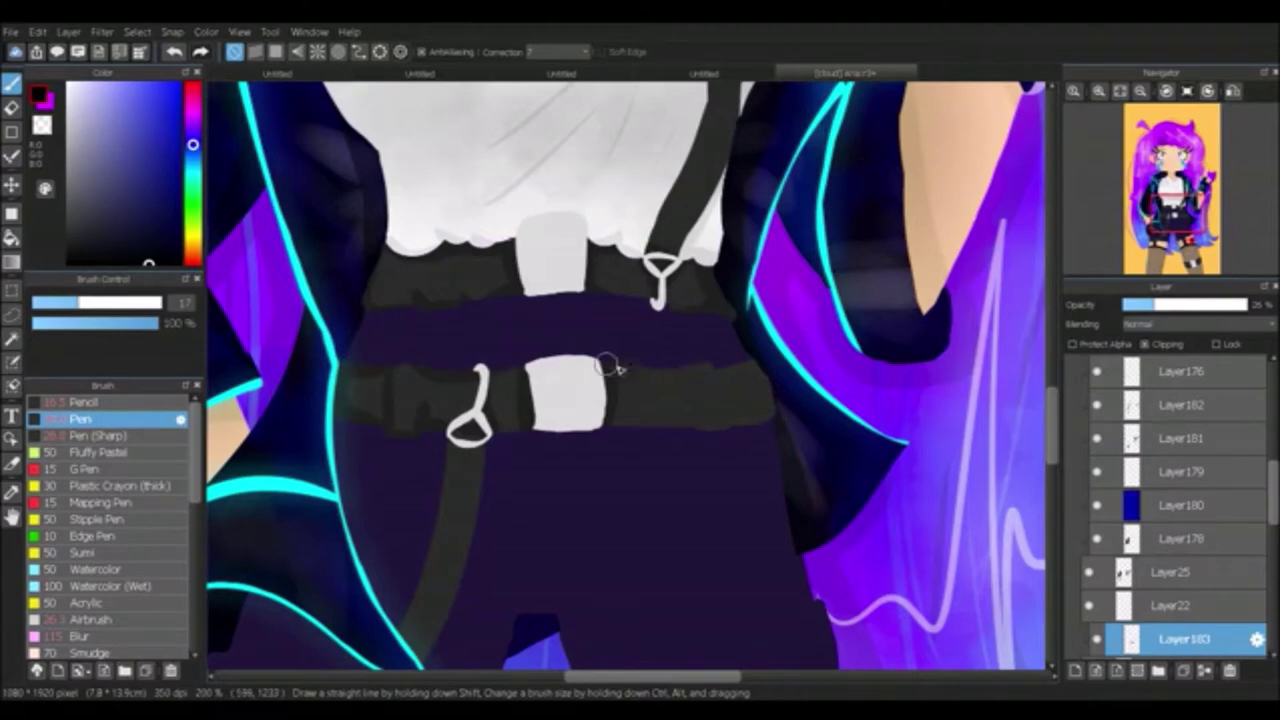
pyautogui.scroll(3, 638, 422)
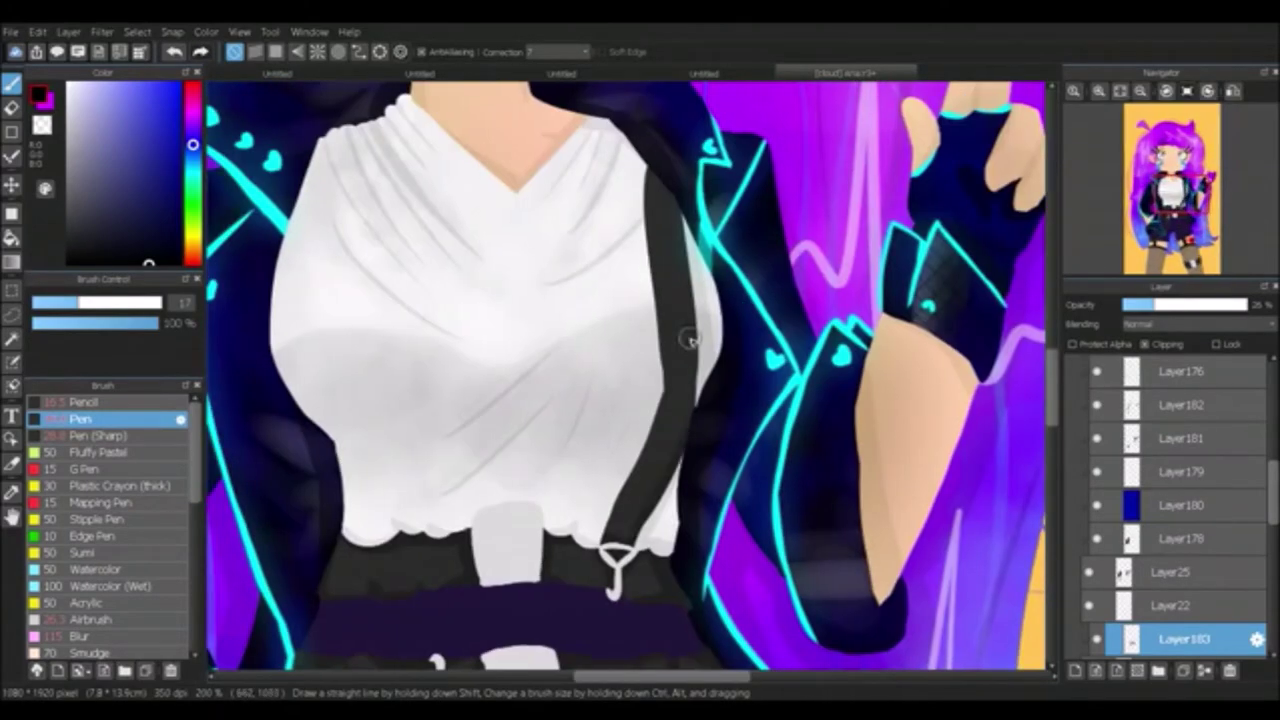
pyautogui.scroll(-4, 650, 190)
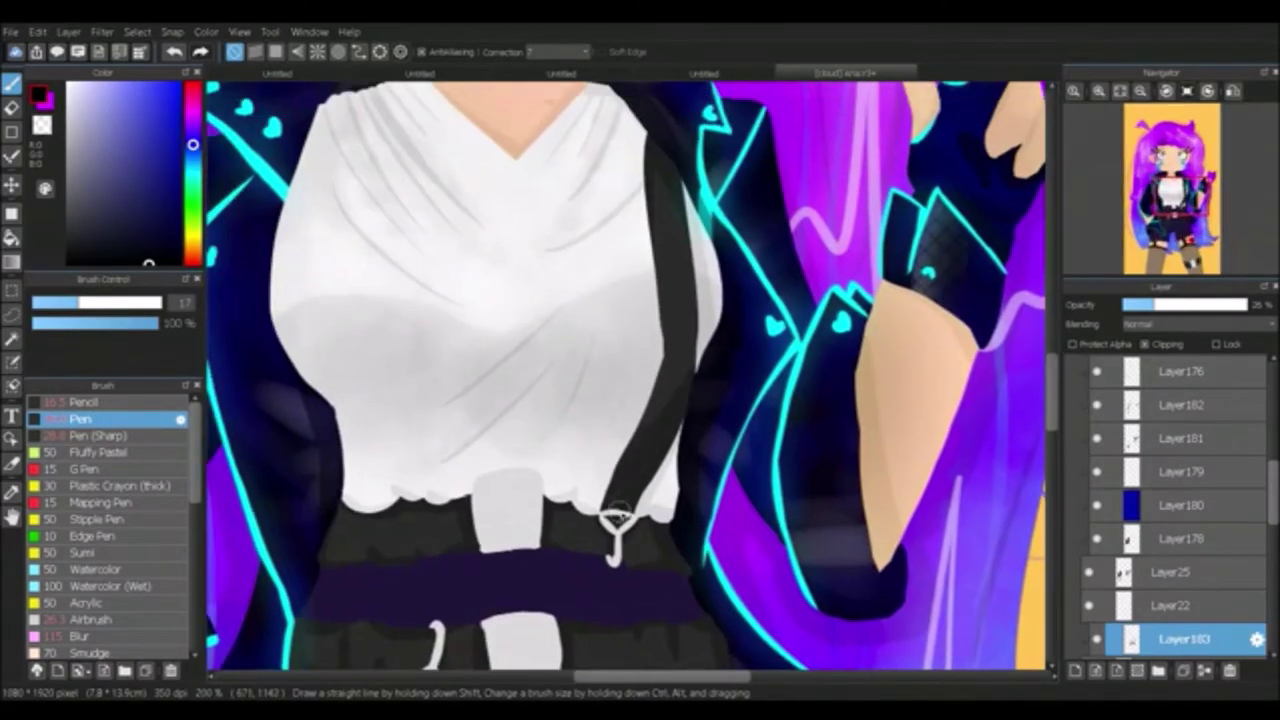
pyautogui.scroll(-3, 655, 306)
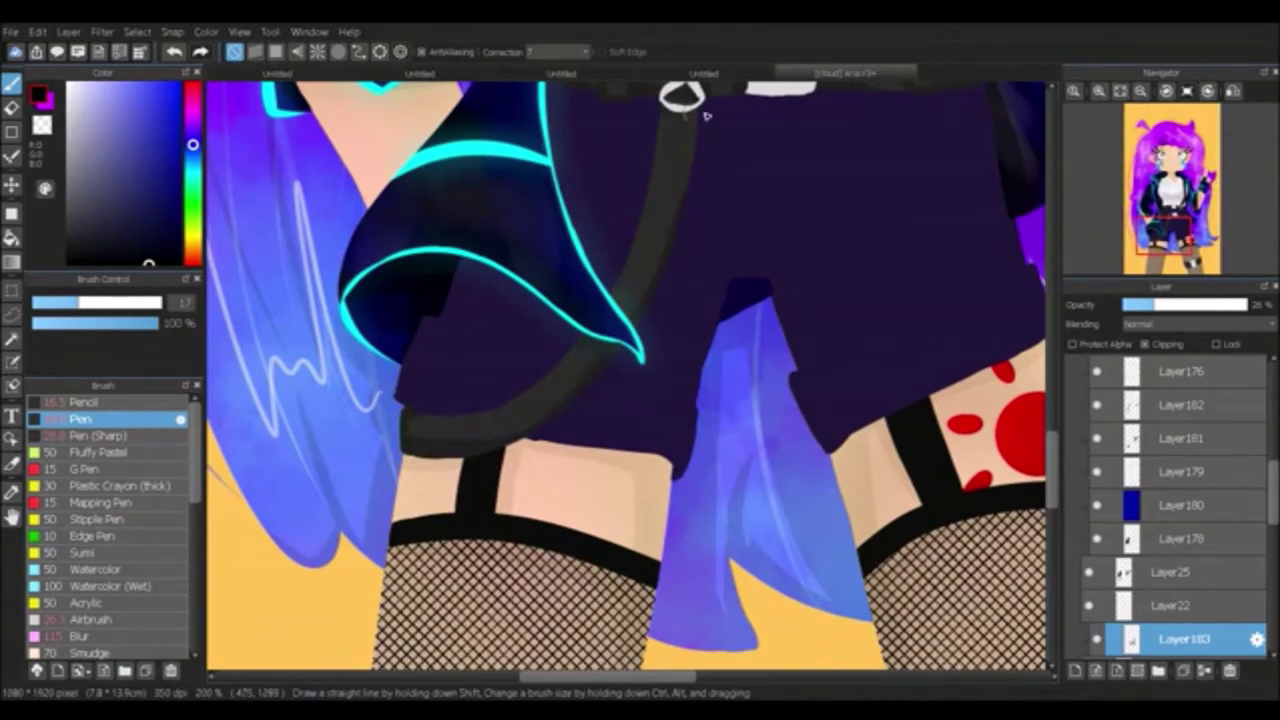
pyautogui.scroll(-3, 706, 116)
pyautogui.scroll(5, 706, 116)
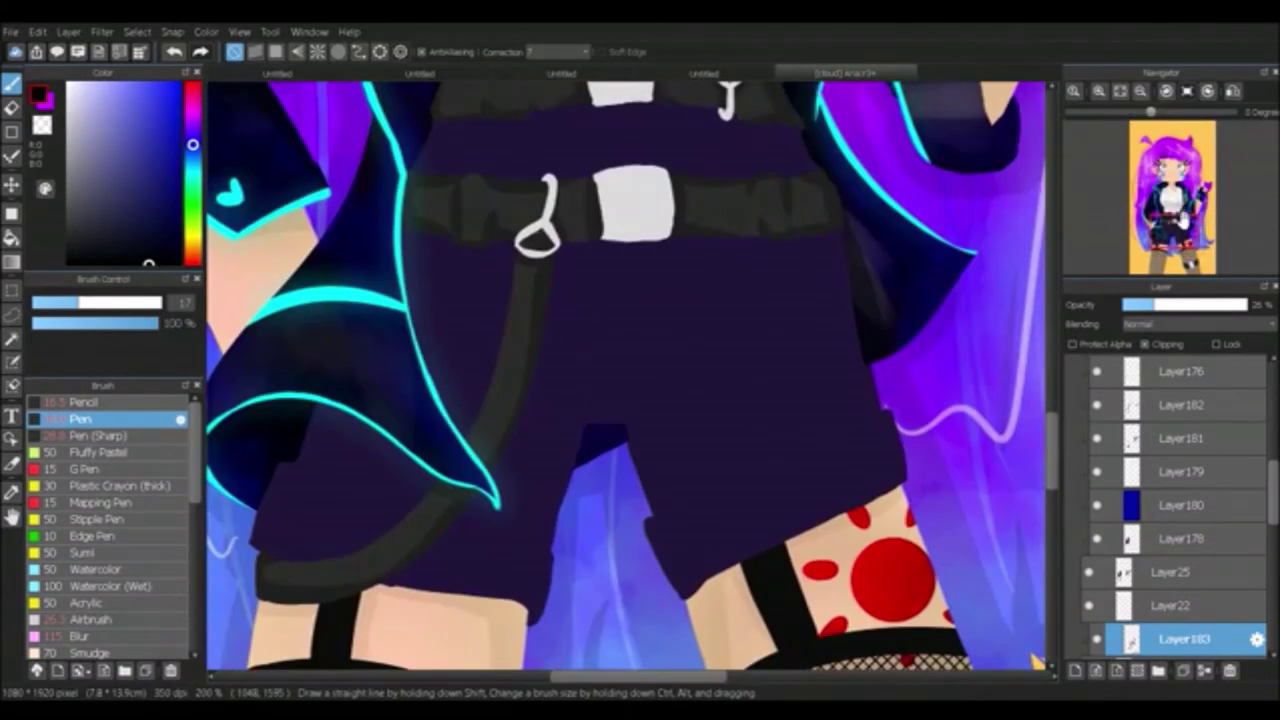
pyautogui.scroll(5, 371, 437)
pyautogui.scroll(-3, 371, 437)
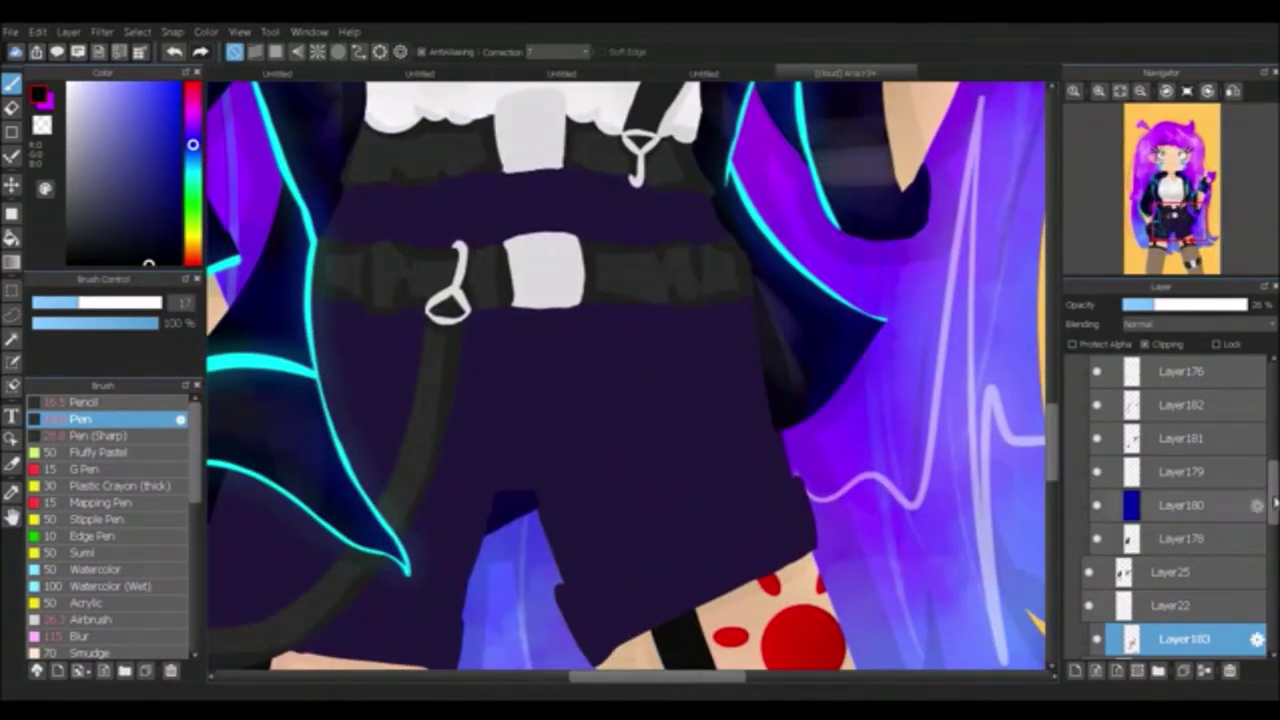
# Step: Add clipped Layer184 below Layer183 and paint grey Pen studs, RGB 123, 123, 123, along both belts, the hanging strap and the suspender
pyautogui.hotkey('ctrl', 'shift', 'n')
pyautogui.click(68, 177)
pyautogui.click(369, 157)
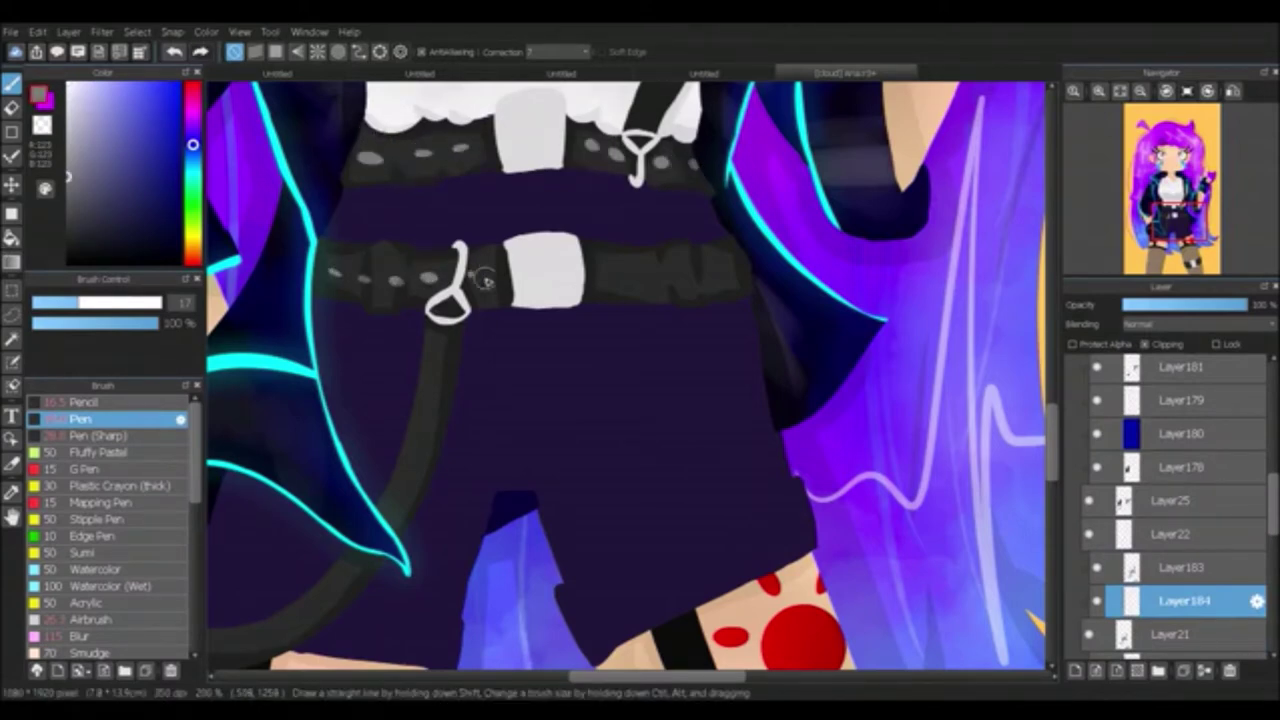
pyautogui.hscroll(-3, 330, 533)
pyautogui.hotkey('ctrl', 'z')
pyautogui.hotkey('ctrl', 'z')
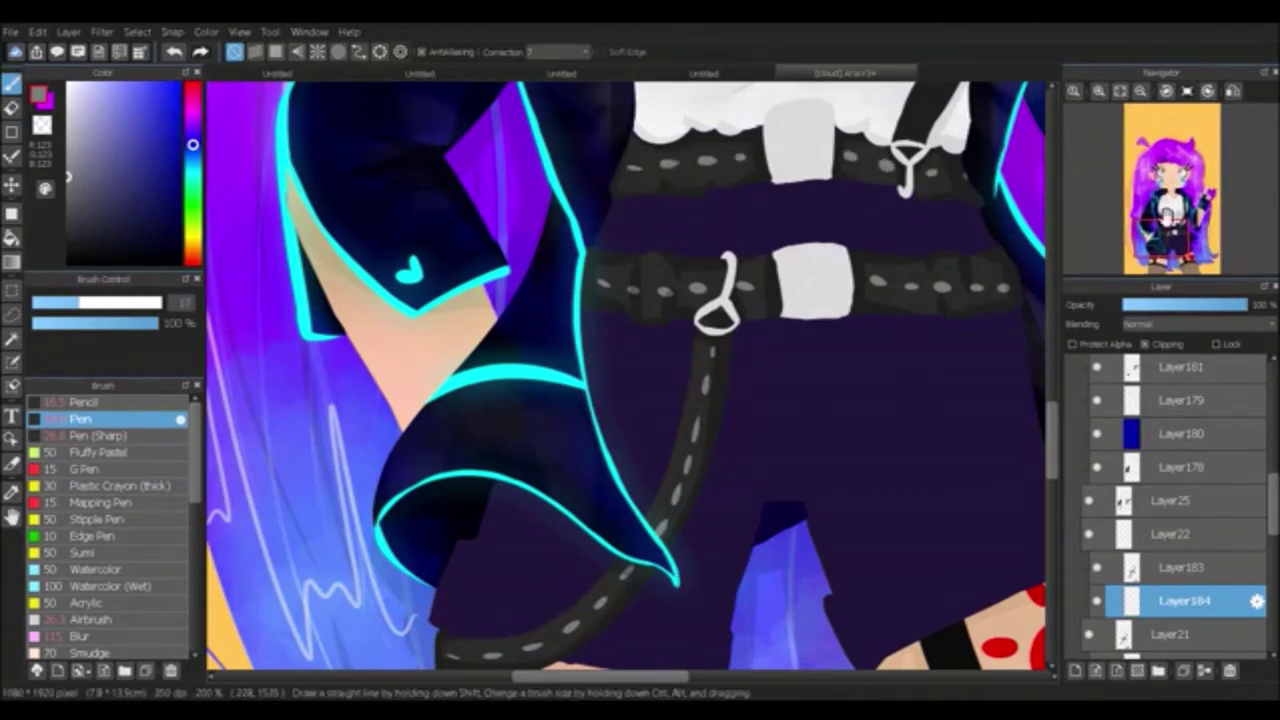
pyautogui.scroll(5, 852, 362)
pyautogui.moveTo(846, 319)
pyautogui.mouseDown()
pyautogui.moveTo(857, 509)
pyautogui.moveTo(810, 625)
pyautogui.mouseUp()
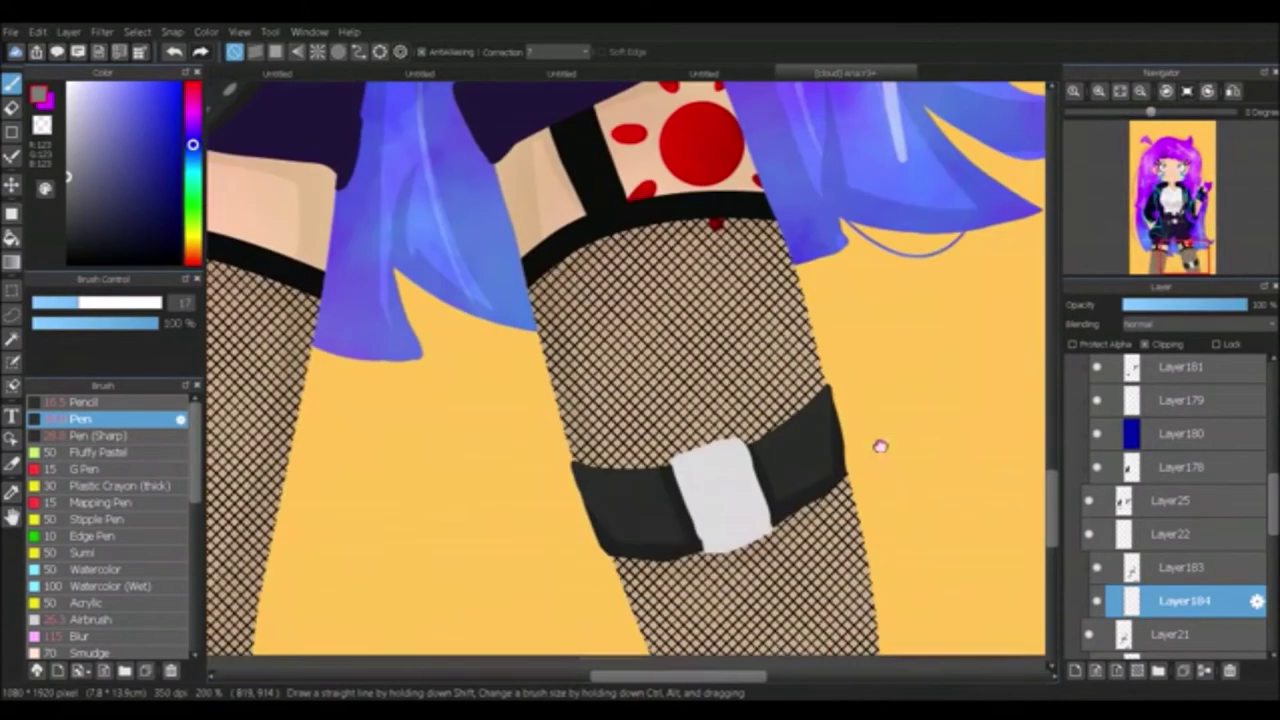
# Step: Paint grey Pen studs on the thigh strap on both sides of its white buckle
pyautogui.moveTo(601, 518); pyautogui.dragTo(625, 516)
pyautogui.moveTo(640, 517); pyautogui.dragTo(662, 515)
pyautogui.moveTo(779, 470); pyautogui.dragTo(798, 465)
pyautogui.moveTo(811, 454); pyautogui.dragTo(827, 448)
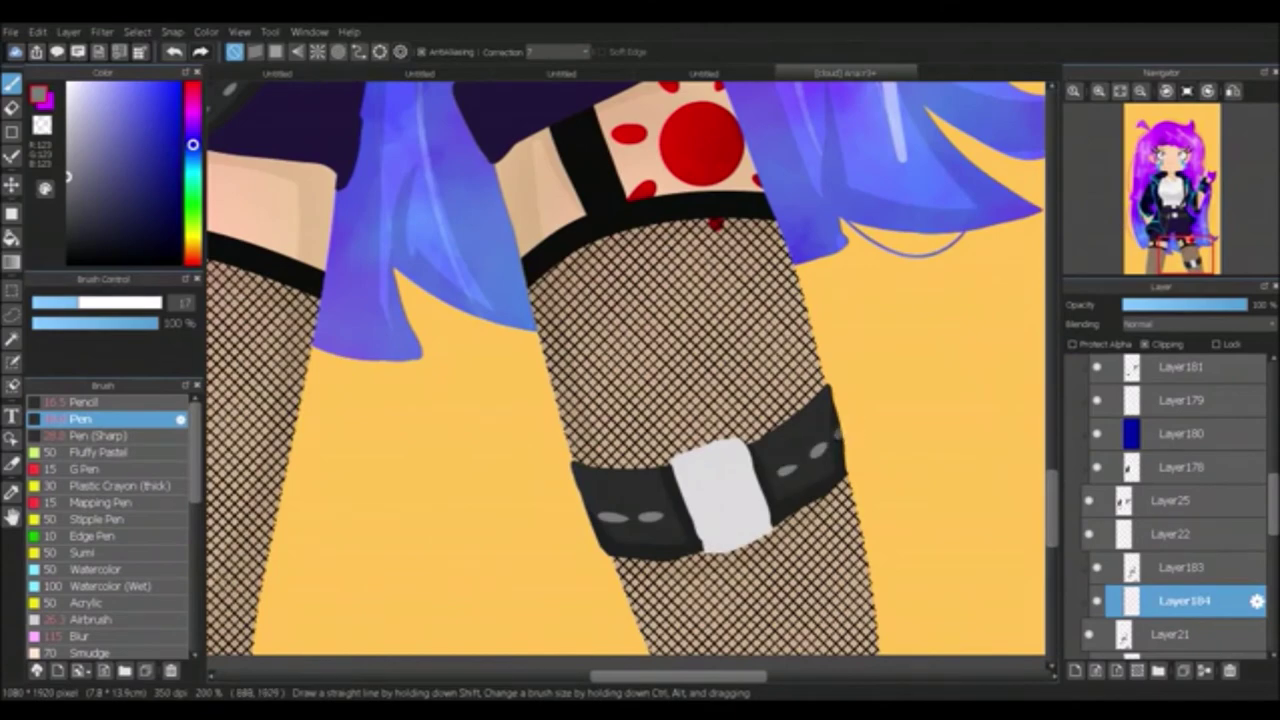
pyautogui.hotkey('ctrl', 'z')
pyautogui.hotkey('ctrl', 'z')
pyautogui.hotkey('ctrl', 'z')
# Step: Duplicate stud Layer184, add clipped Layer186 beneath both, and shade the belts and straps in near-black Fluffy Watercolor 3 at 31%
pyautogui.scroll(5, 600, 330)
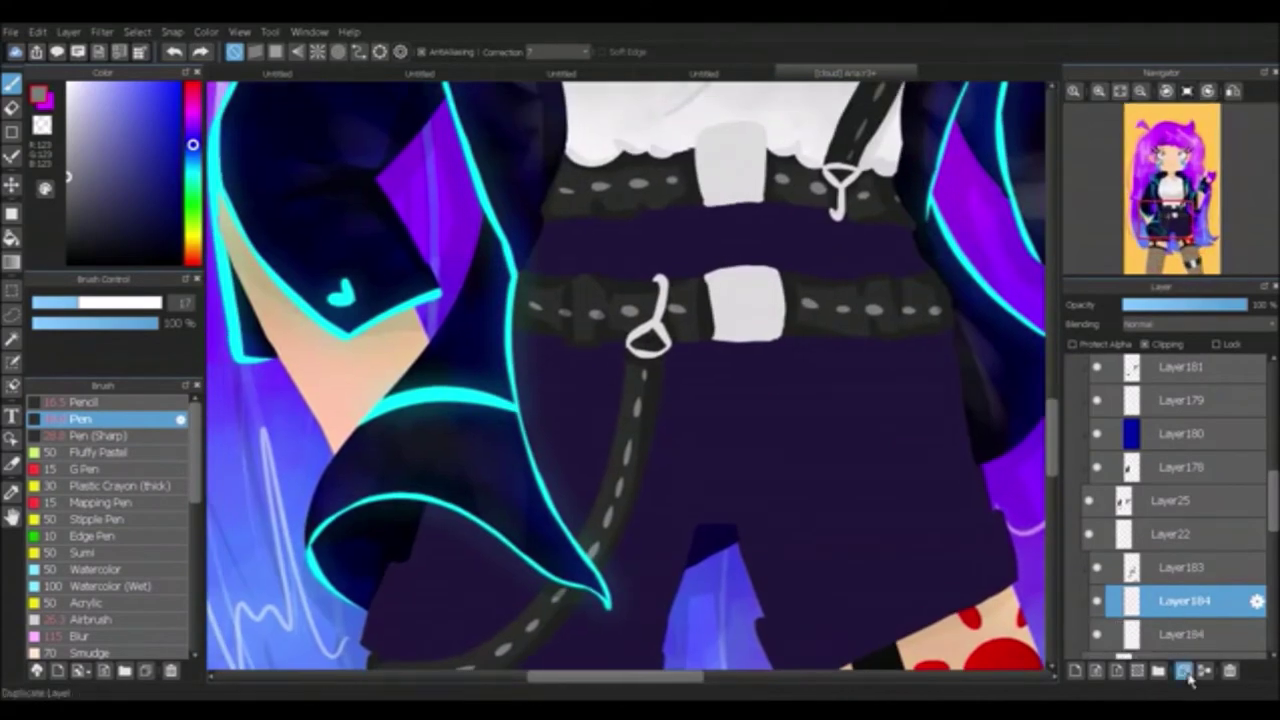
pyautogui.scroll(-2, 1180, 560)
pyautogui.click(1185, 585)
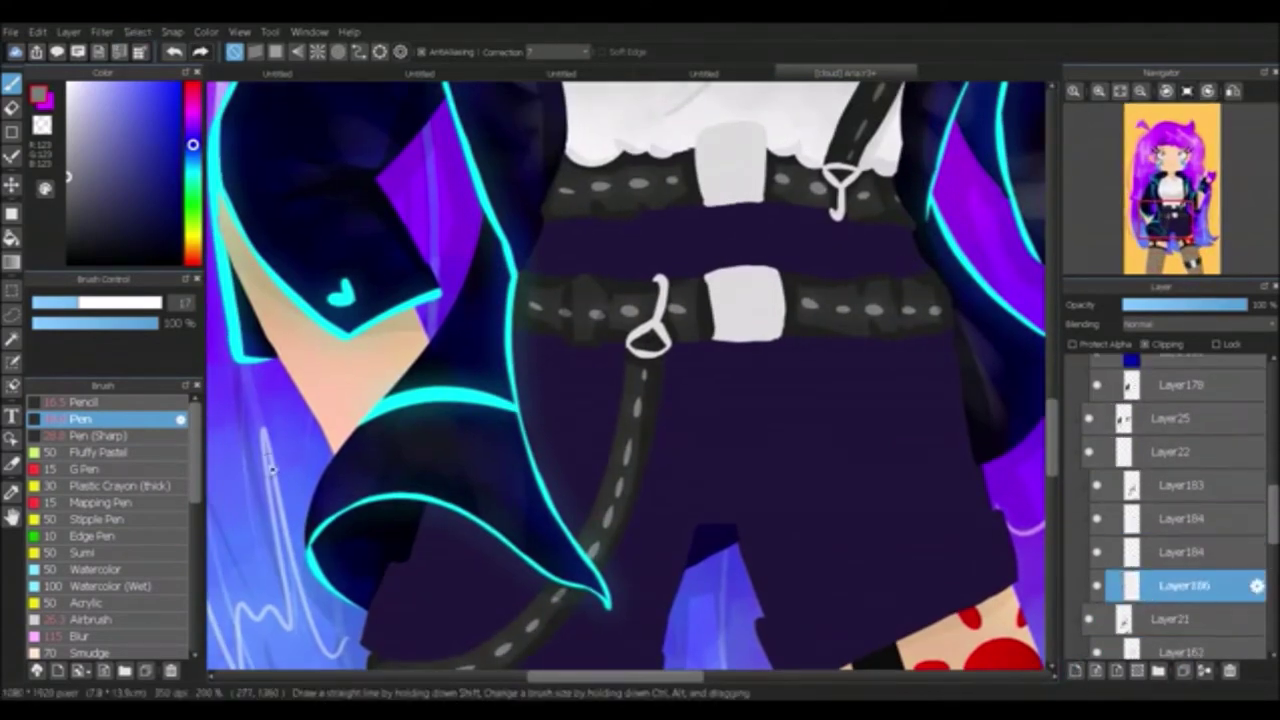
pyautogui.scroll(-5, 110, 520)
pyautogui.click(120, 524)
pyautogui.click(108, 262)
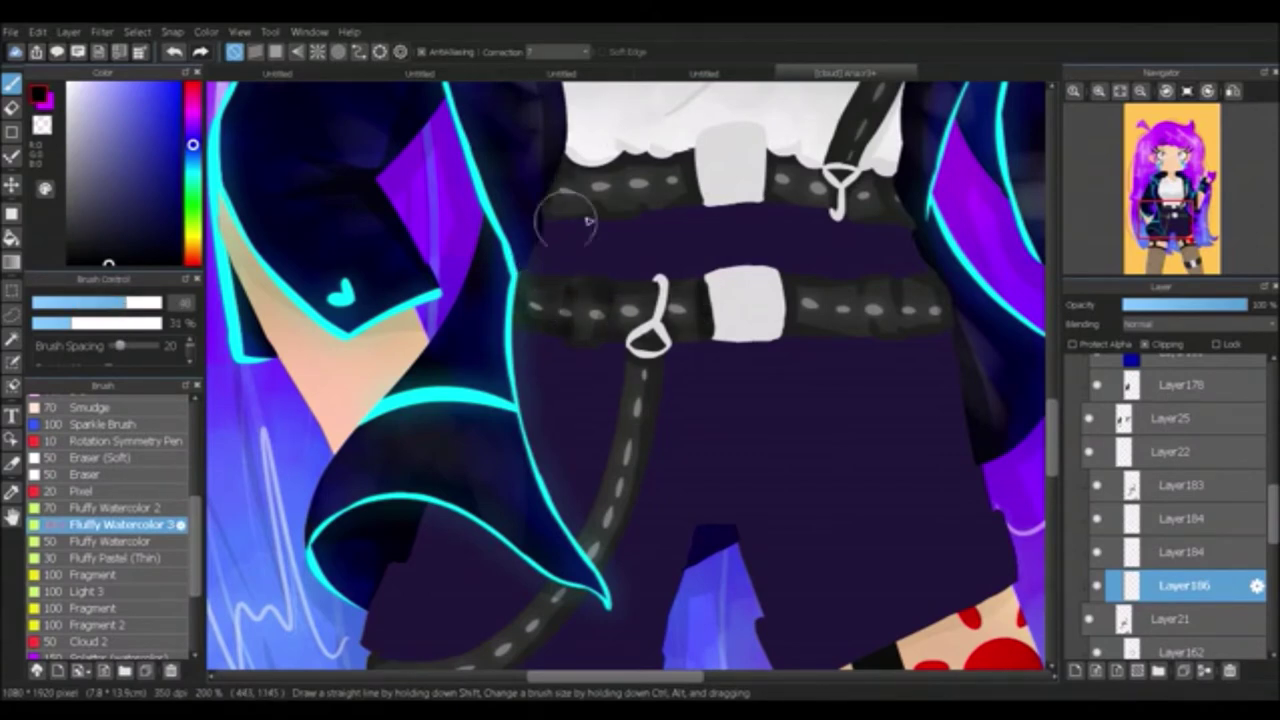
pyautogui.click(1141, 91)
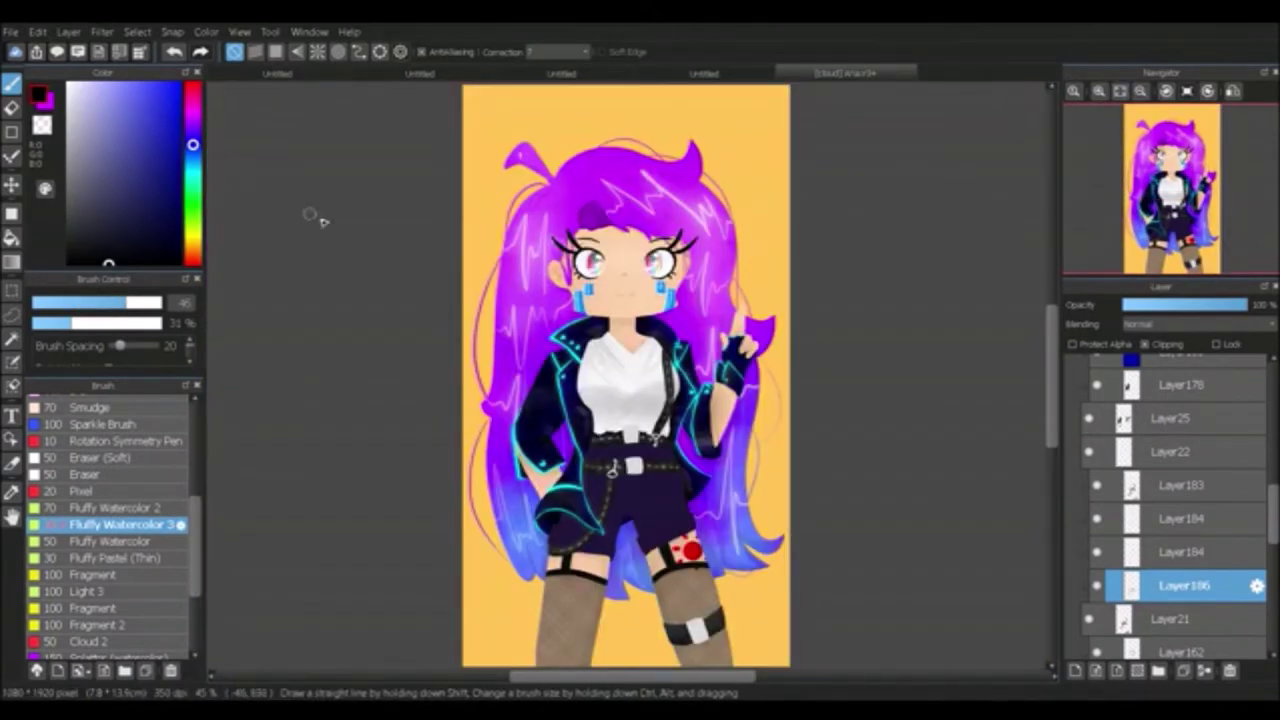
# Step: Add clipped Layer187 above Layer186 and paint white Fluffy Watercolor 3 highlights on the belts and straps
pyautogui.click(100, 72)
pyautogui.click(140, 76)
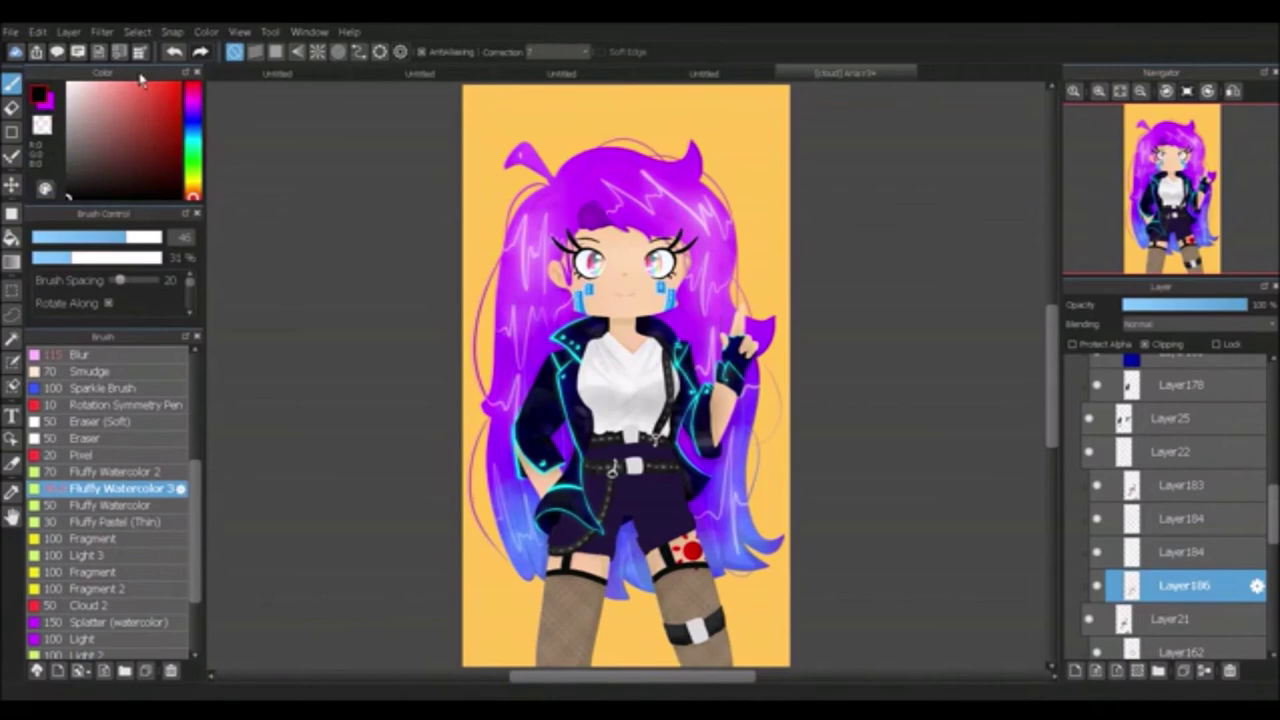
pyautogui.hotkey('ctrl', 'shift', 'n')
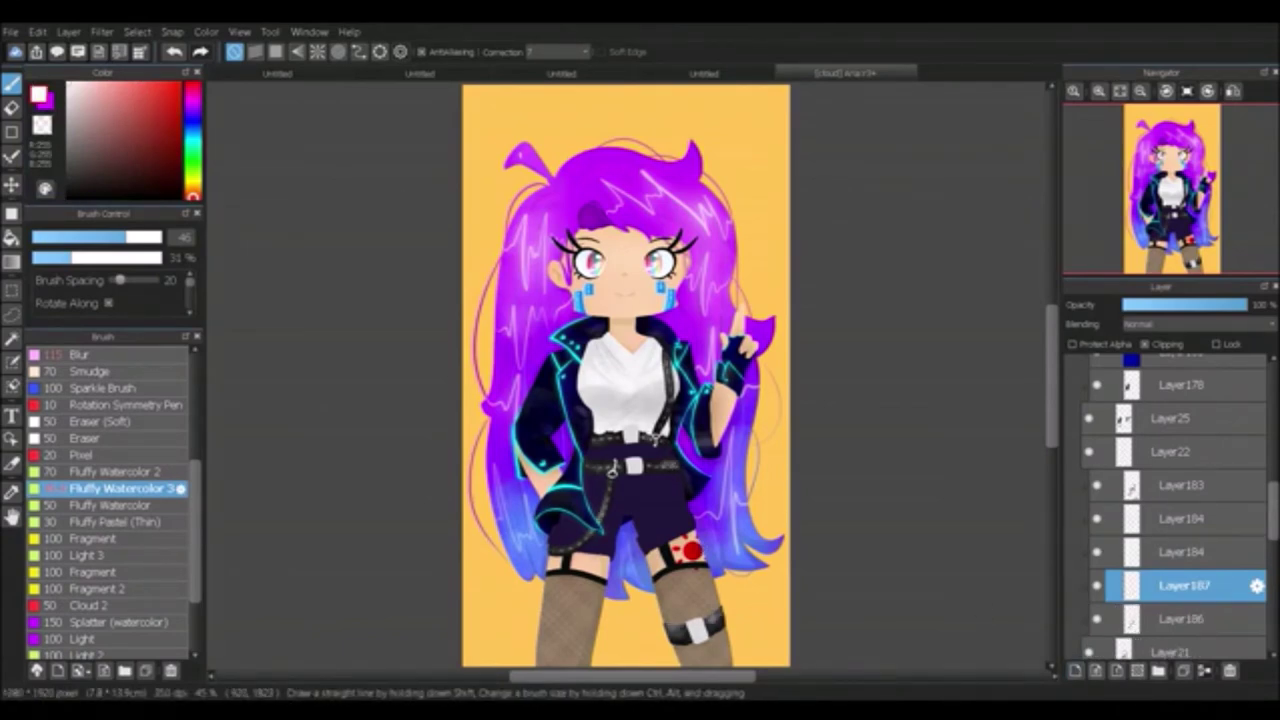
# Step: Add clipped Layer188 above Layer183 and draw cyan Pen loops, RGB 0, 244, 255, on the upper belt and the lower belt's right side
pyautogui.hotkey('ctrl', 'shift', 'n')
pyautogui.keyDown('alt'); pyautogui.click(575, 339); pyautogui.keyUp('alt')
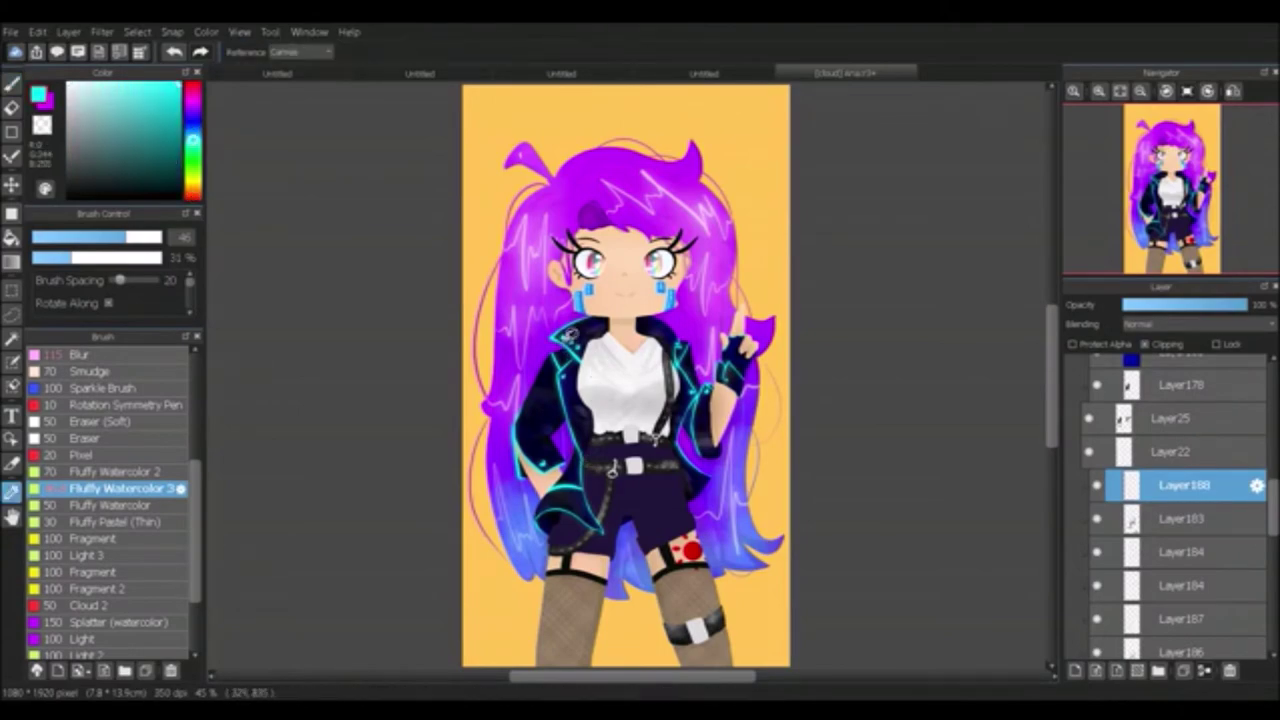
pyautogui.moveTo(195, 530); pyautogui.dragTo(193, 352)
pyautogui.click(80, 370)
pyautogui.scroll(5, 612, 478)
pyautogui.moveTo(556, 208); pyautogui.dragTo(561, 158)
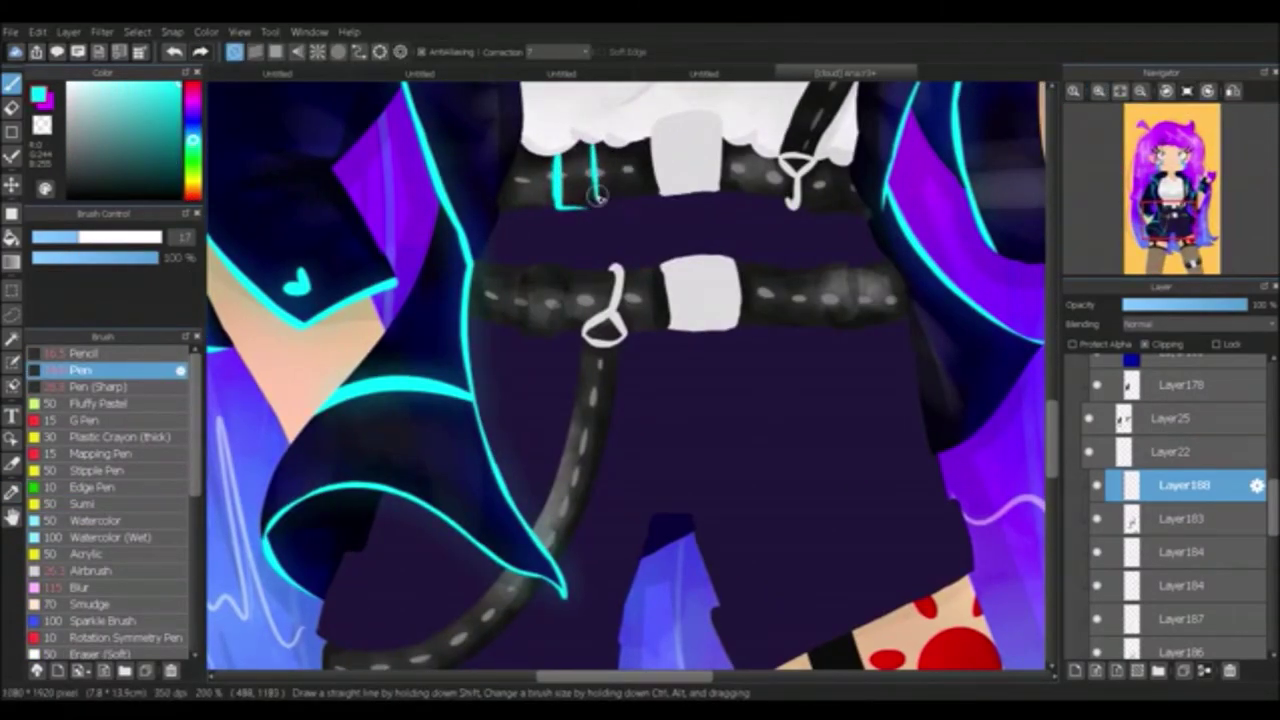
pyautogui.moveTo(580, 208); pyautogui.dragTo(590, 152)
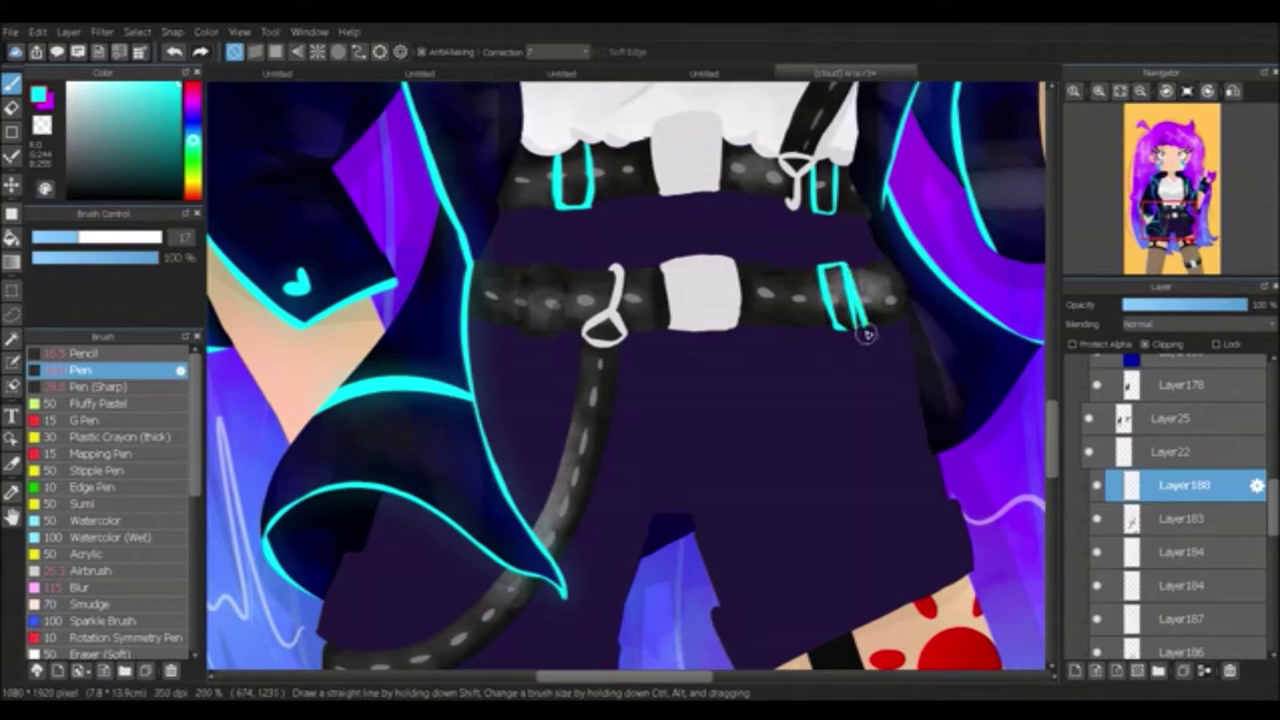
pyautogui.hotkey('ctrl', 'z')
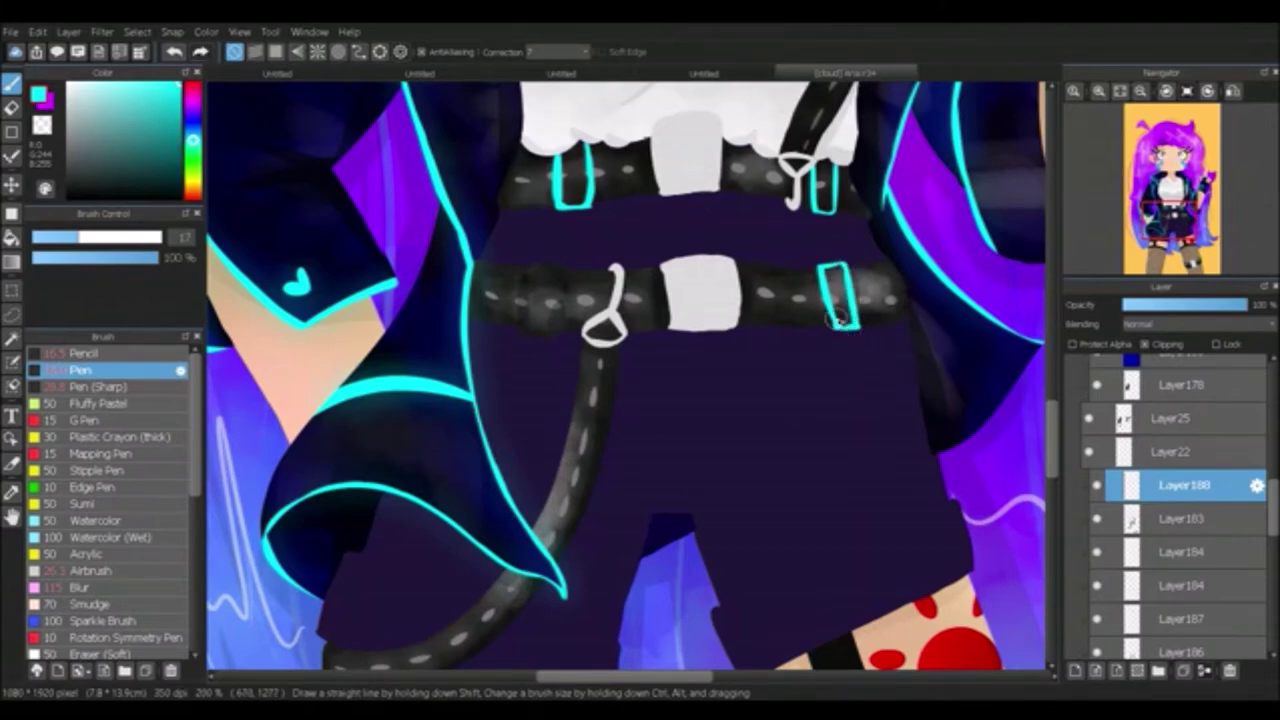
# Step: Draw the matching cyan loop on the left side of the lower belt and give all belt loops a soft glow
pyautogui.moveTo(527, 340)
pyautogui.mouseDown()
pyautogui.moveTo(562, 270)
pyautogui.moveTo(524, 305)
pyautogui.moveTo(564, 290)
pyautogui.moveTo(547, 262)
pyautogui.mouseUp()
pyautogui.hotkey('ctrl', 'z')
pyautogui.hotkey('ctrl', 'z')
pyautogui.moveTo(565, 268); pyautogui.dragTo(556, 312)
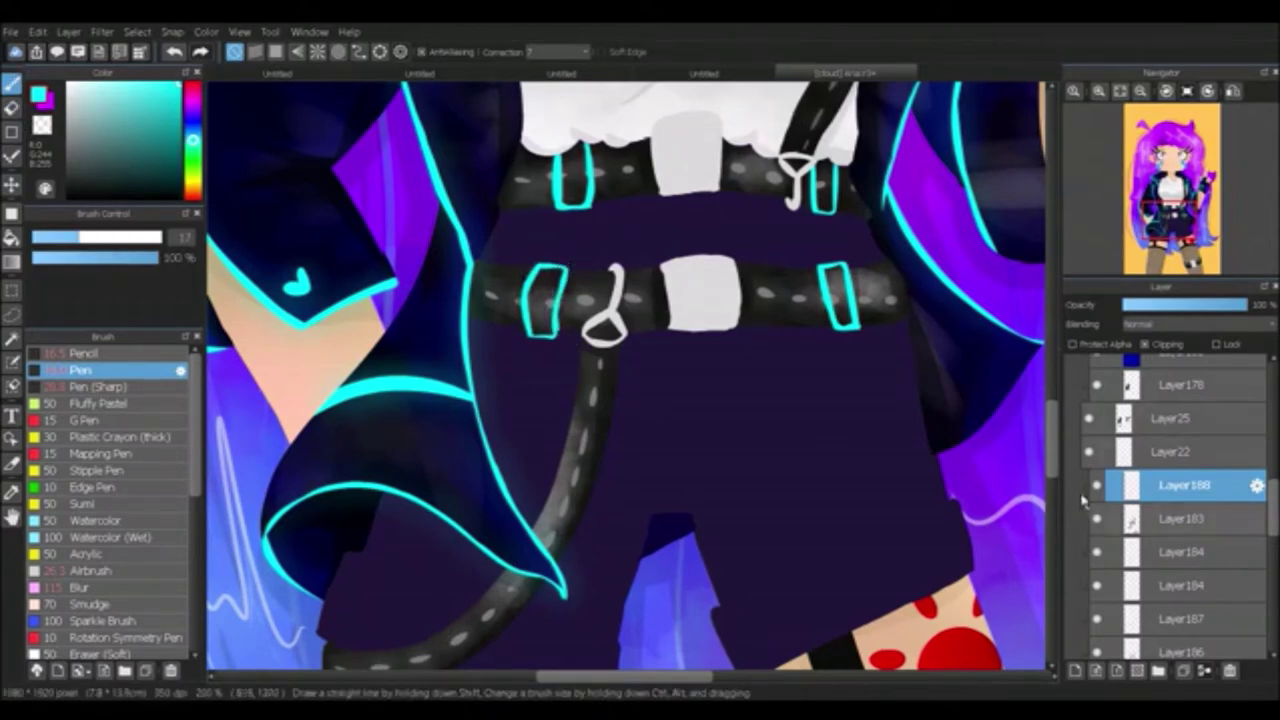
pyautogui.click(1203, 676)
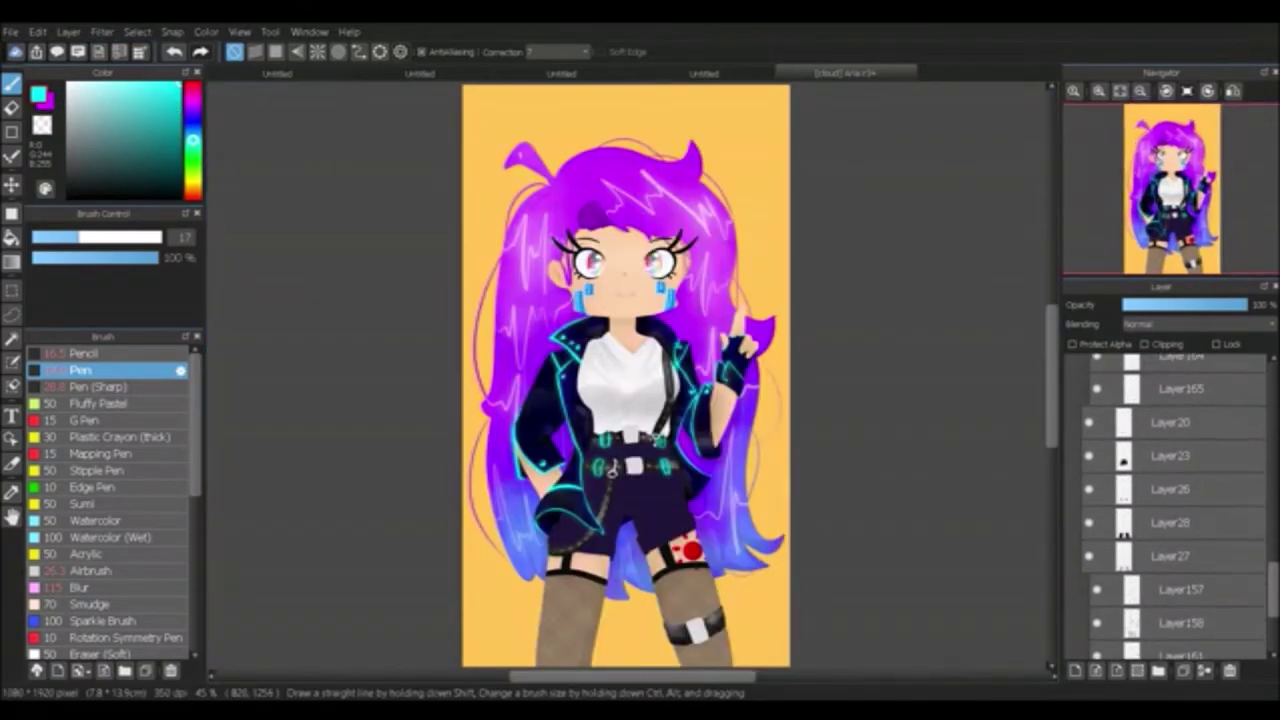
# Step: Select a rectangle around the thigh strap, delete the strap and its white buckle from their layers, and clear the selection
pyautogui.click(11, 290)
pyautogui.moveTo(626, 602); pyautogui.dragTo(768, 662)
pyautogui.moveTo(1272, 555); pyautogui.dragTo(1272, 505)
pyautogui.click(1180, 441)
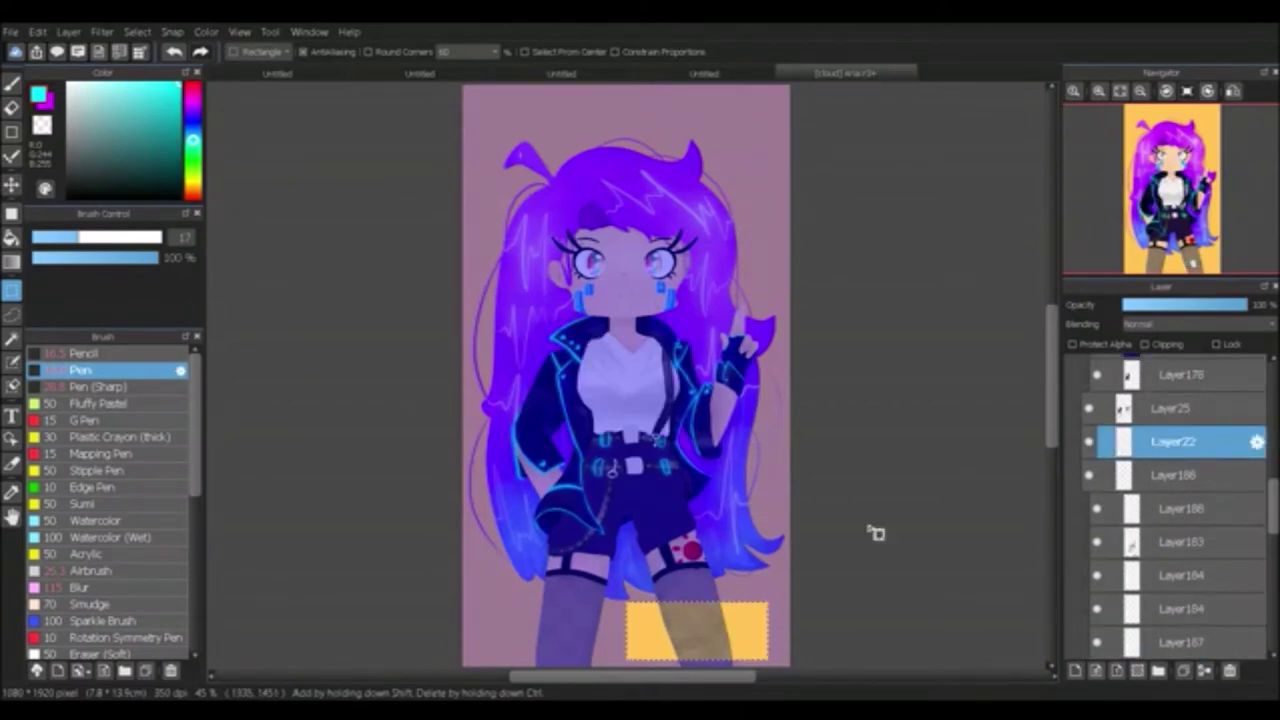
pyautogui.hotkey('ctrl', 'd')
# Step: Clear the leftover strap mark from the fishnet stocking, working on Layer158
pyautogui.press('e')
pyautogui.scroll(-5, 1236, 600)
pyautogui.click(1200, 575)
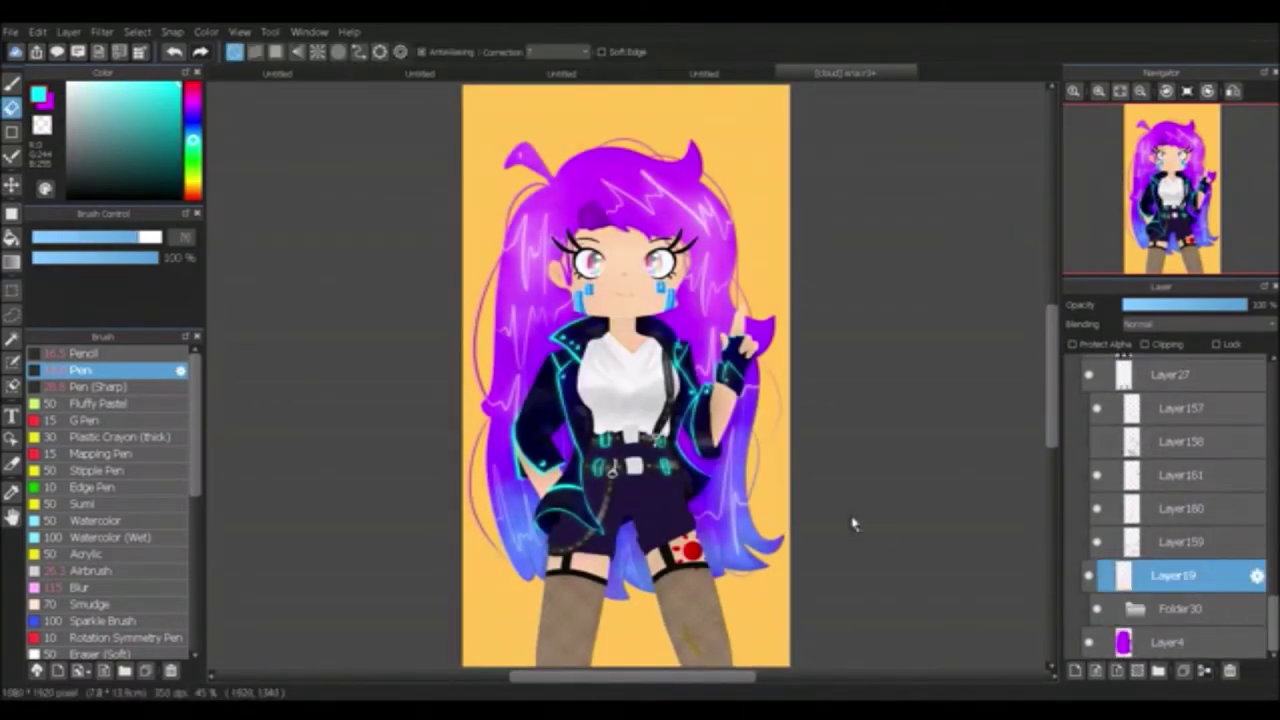
pyautogui.click(1097, 441)
pyautogui.click(1180, 441)
pyautogui.scroll(8, 1185, 496)
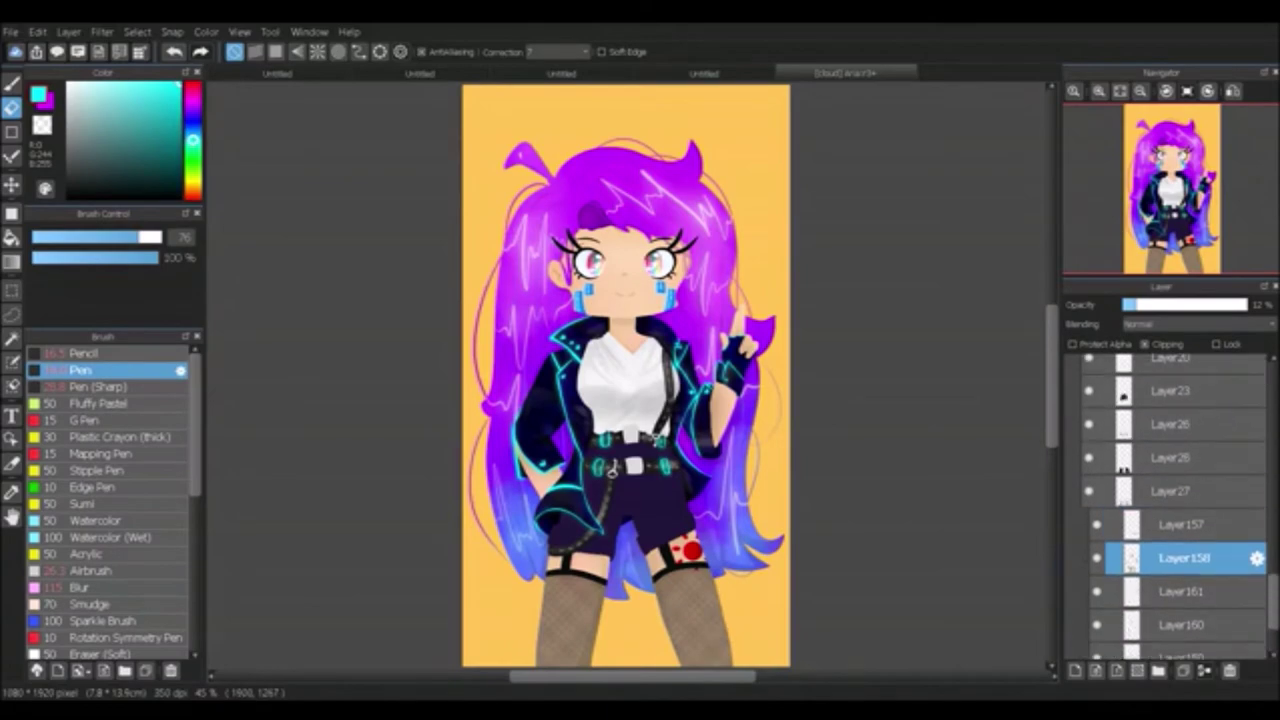
# Step: Add clipped Layer190 above buckle Layer22 and shade the white belt buckles in black Fluffy Watercolor 3 at 31%
pyautogui.click(1180, 455)
pyautogui.scroll(-1, 190, 459)
pyautogui.scroll(-5, 200, 459)
pyautogui.click(120, 521)
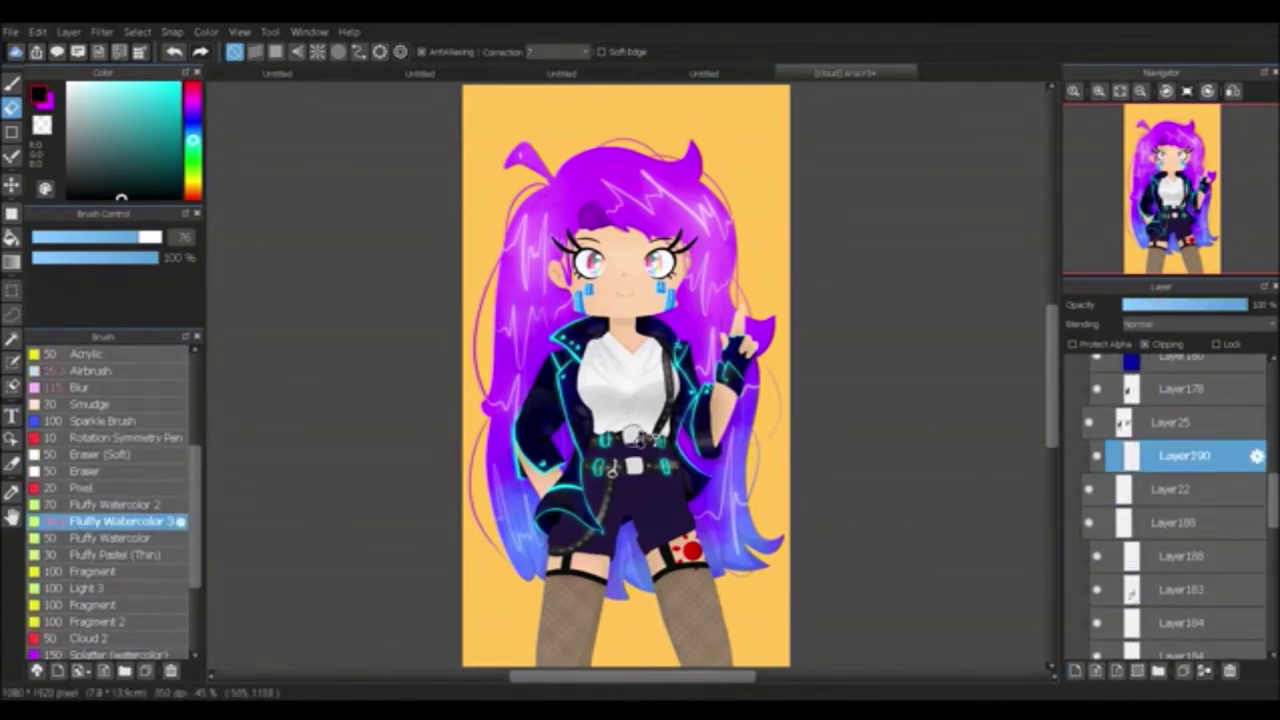
pyautogui.scroll(10, 630, 420)
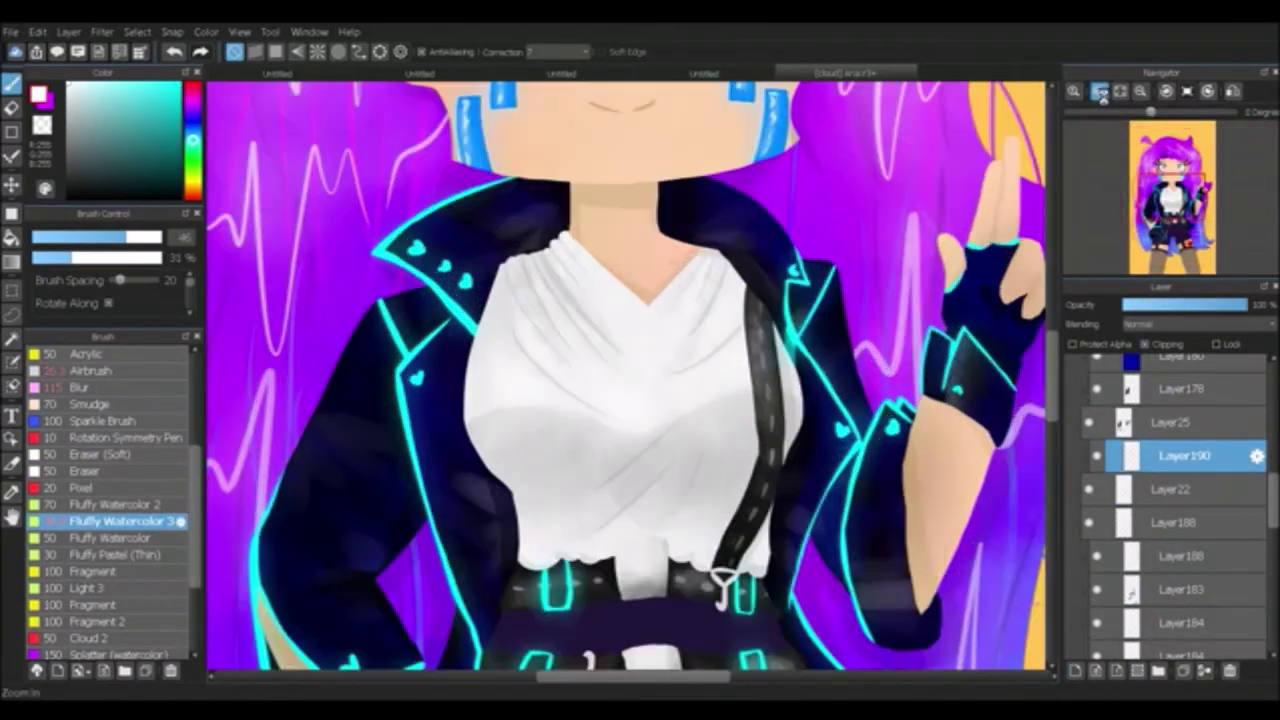
# Step: Add clipped Layer191 at 22% opacity and outline nested squares on both belt buckles with the black Pen
pyautogui.hotkey('ctrl', 'shift', 'n')
pyautogui.click(12, 131)
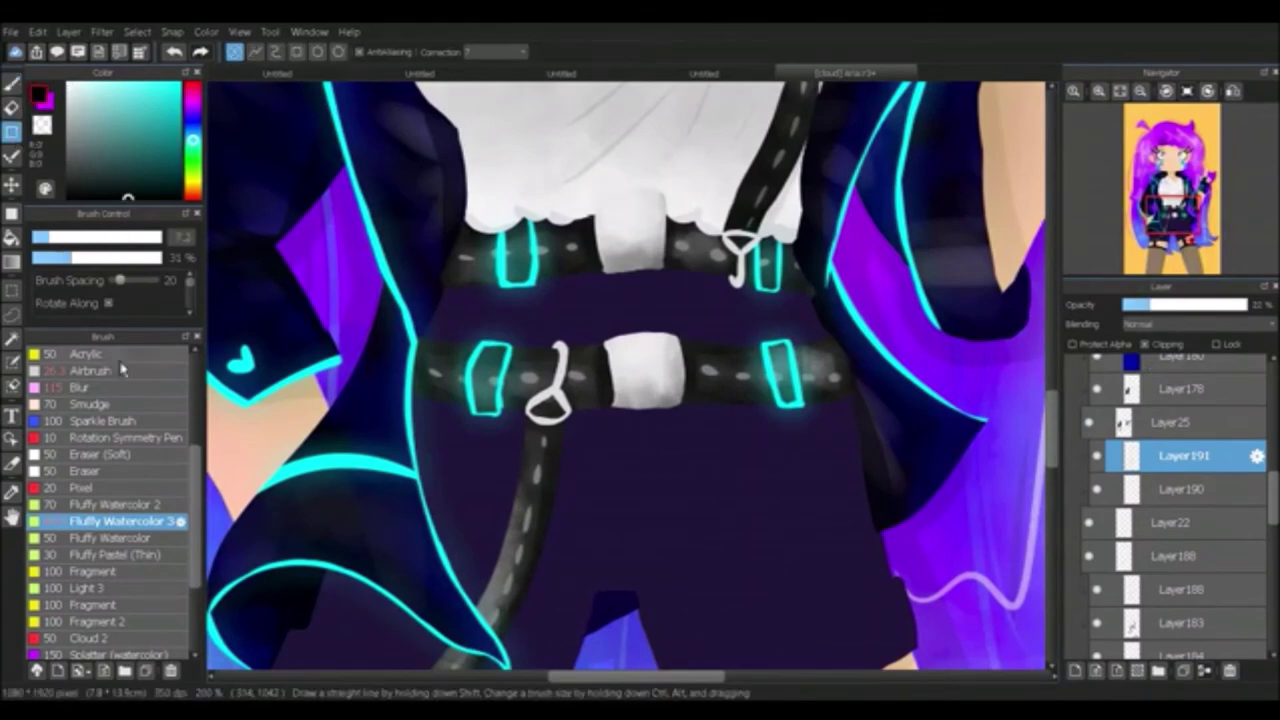
pyautogui.scroll(3, 100, 450)
pyautogui.click(80, 370)
pyautogui.hotkey('ctrl', 'd')
pyautogui.press('b')
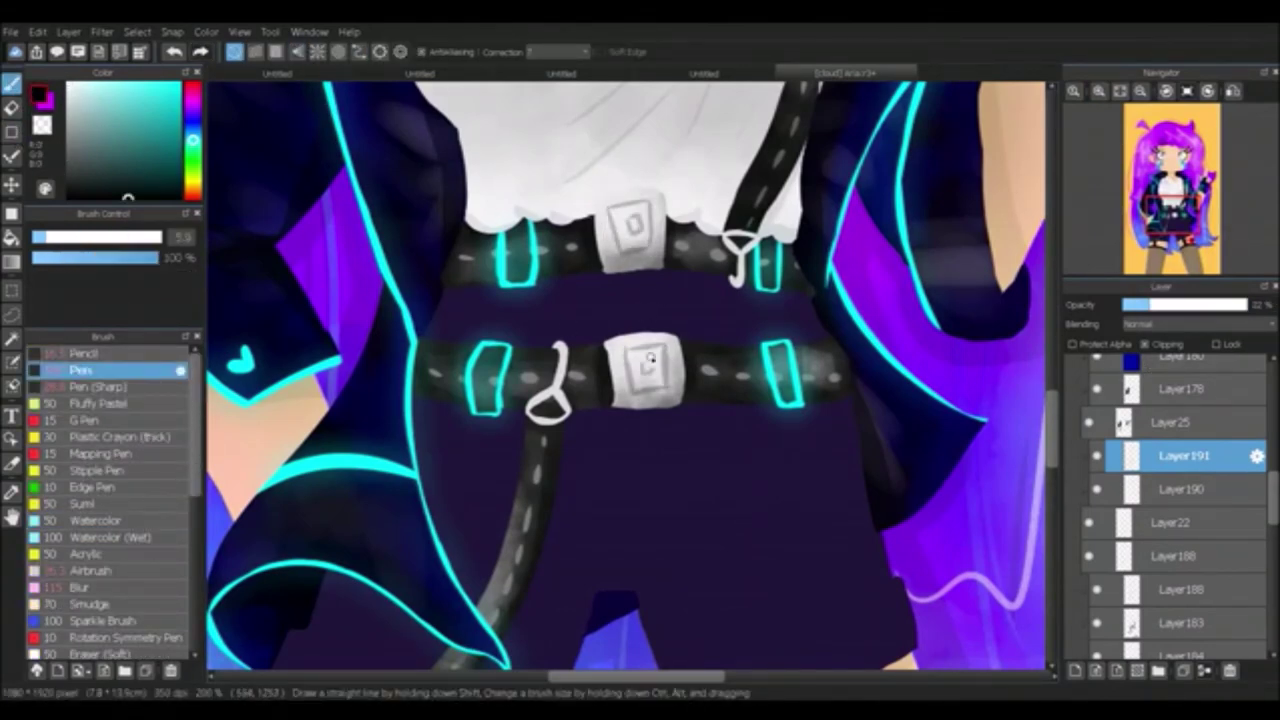
# Step: Add clipped Layer192, Layer193 and Layer194 and paint white buckle highlights with the Pen and Fluffy Watercolor 3 at 31%
pyautogui.hotkey('ctrl', 'shift', 'n')
pyautogui.hotkey('ctrl', 'shift', 'n')
pyautogui.keyDown('alt'); pyautogui.click(630, 220); pyautogui.keyUp('alt')
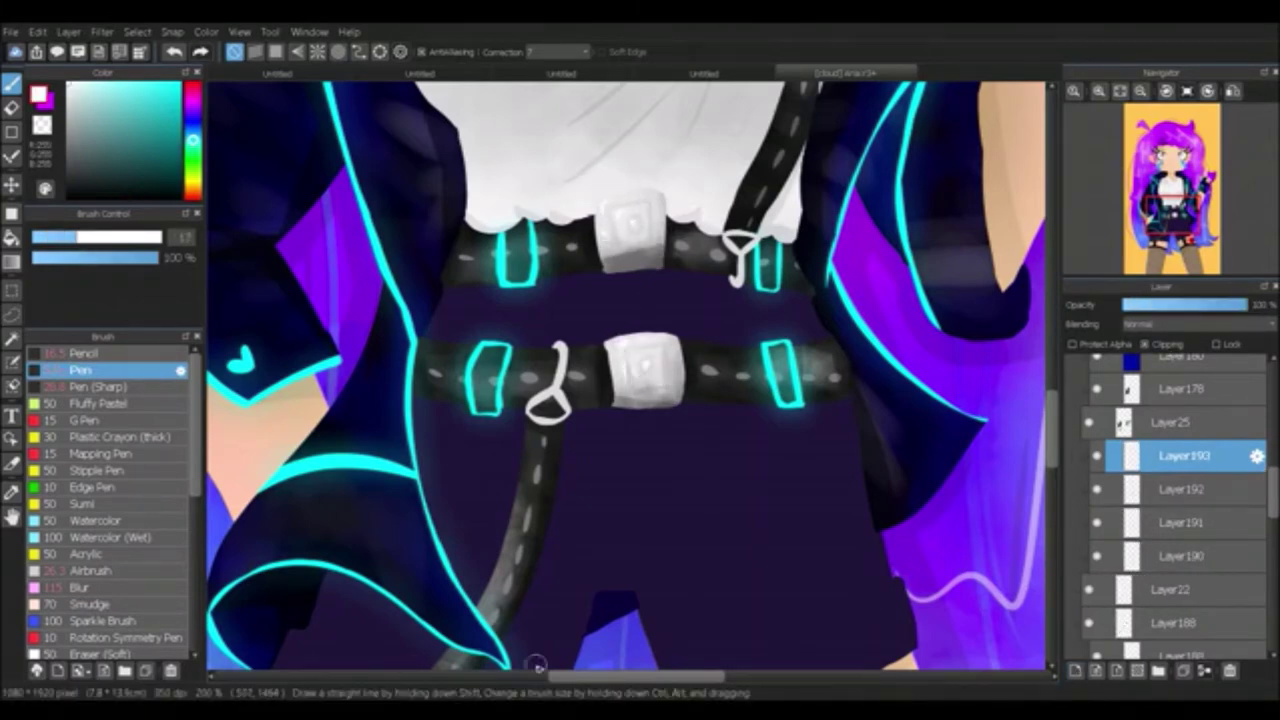
pyautogui.press('3')
pyautogui.hotkey('ctrl', 'shift', 'n')
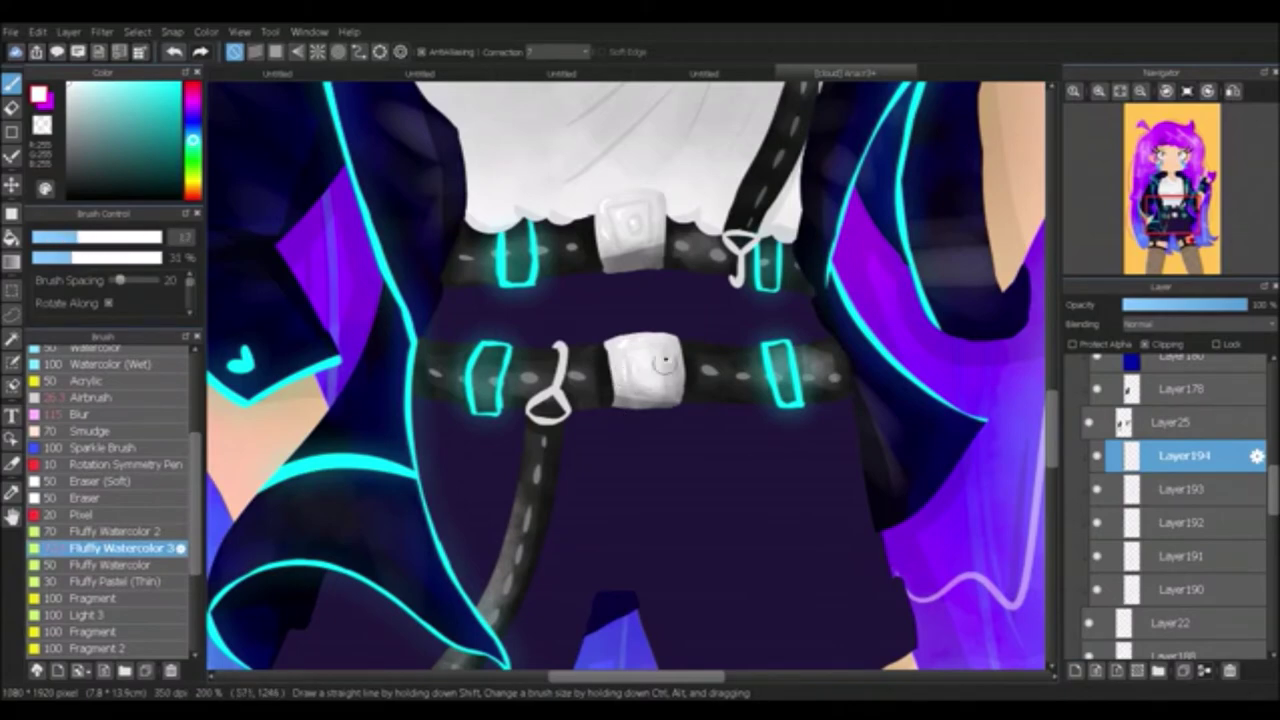
pyautogui.scroll(-3, 630, 343)
pyautogui.scroll(2, 630, 343)
pyautogui.scroll(5, 160, 386)
pyautogui.press('3')
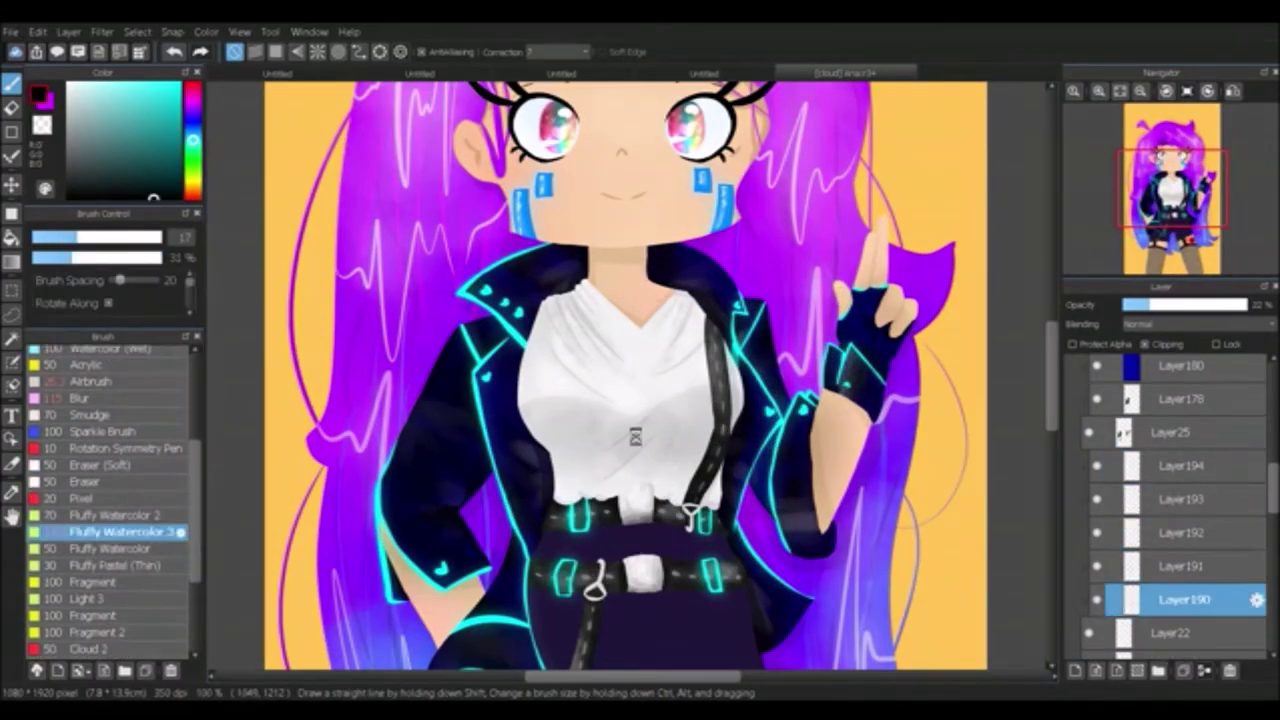
# Step: Add clipped Layer195 above shorts Layer23 and draw cyan Pen trim, RGB 0, 245, 255, along the left seam and both jagged hems
pyautogui.keyDown('ctrl'); pyautogui.click(645, 478); pyautogui.keyUp('ctrl')
pyautogui.scroll(-5, 668, 556)
pyautogui.keyDown('ctrl'); pyautogui.click(668, 556); pyautogui.keyUp('ctrl')
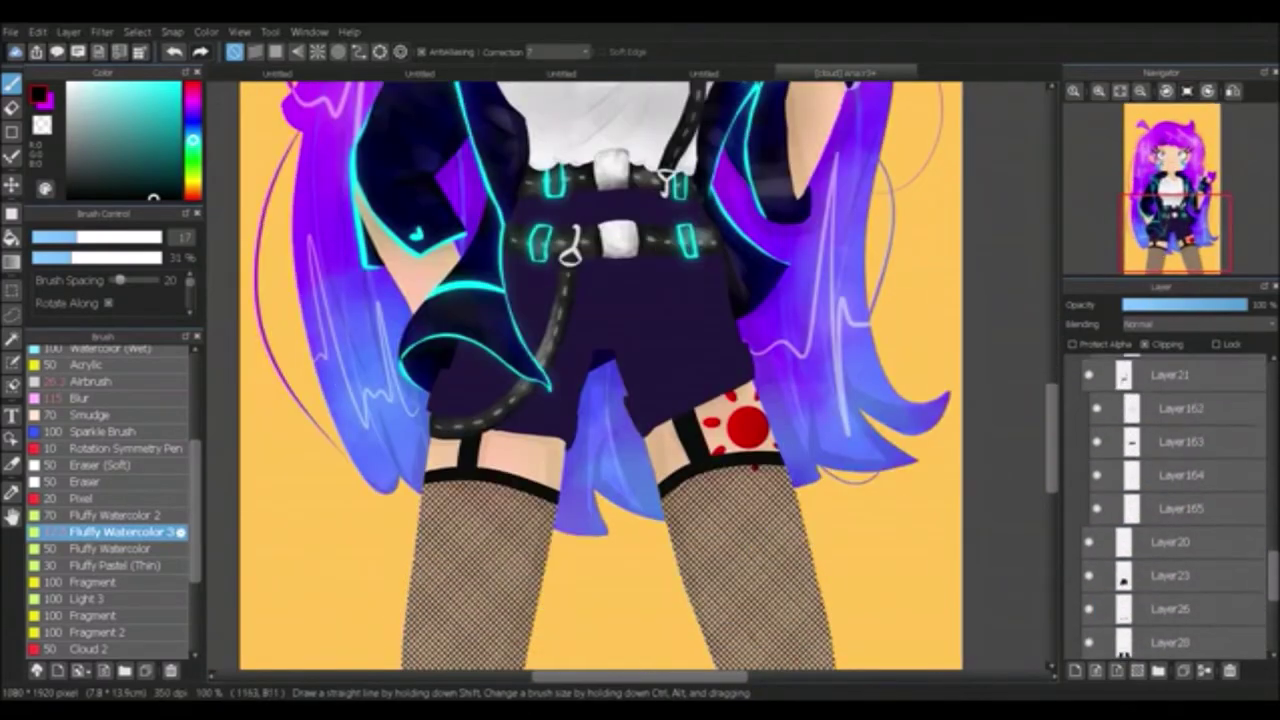
pyautogui.keyDown('alt'); pyautogui.click(548, 178); pyautogui.keyUp('alt')
pyautogui.press('1')
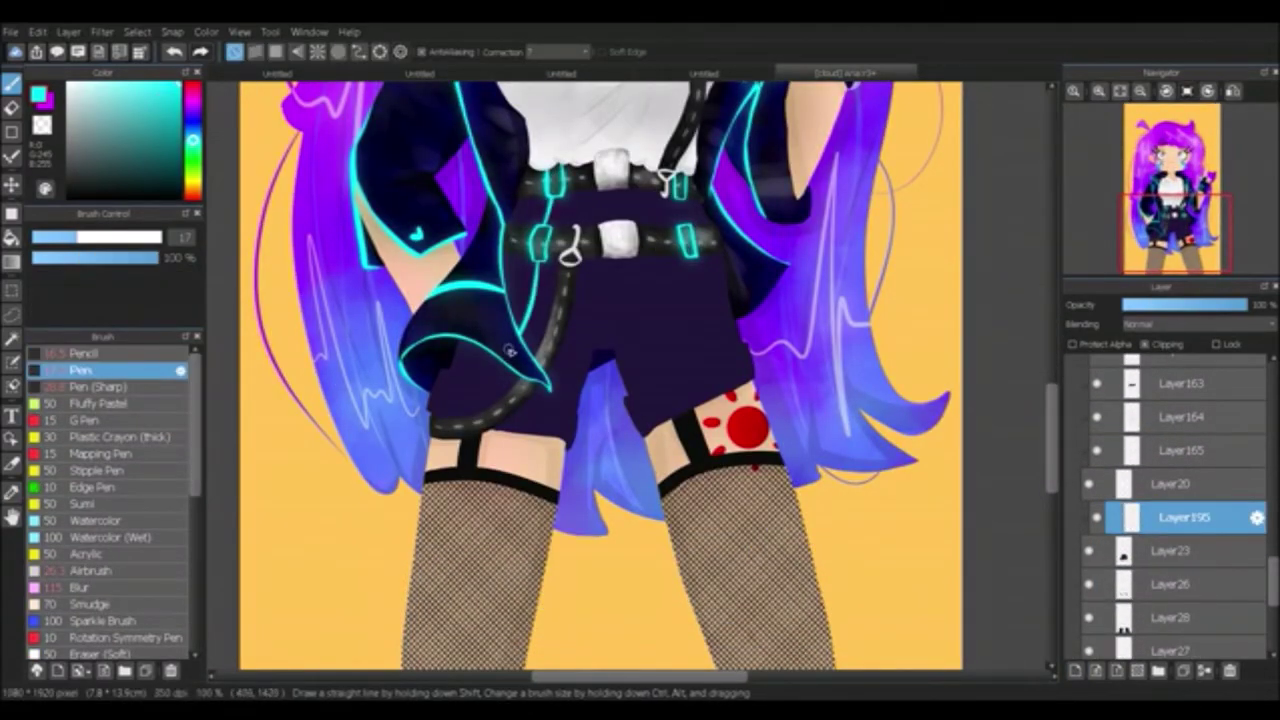
pyautogui.click(1075, 91)
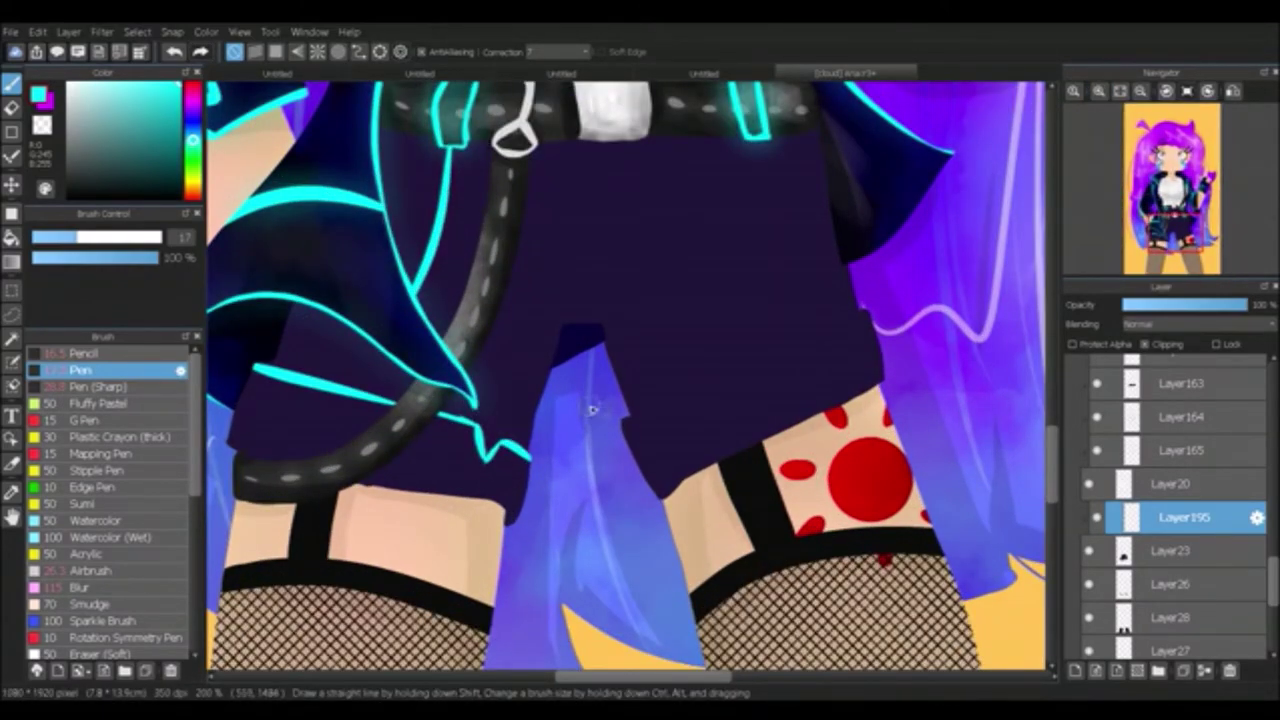
pyautogui.moveTo(748, 386); pyautogui.dragTo(624, 422)
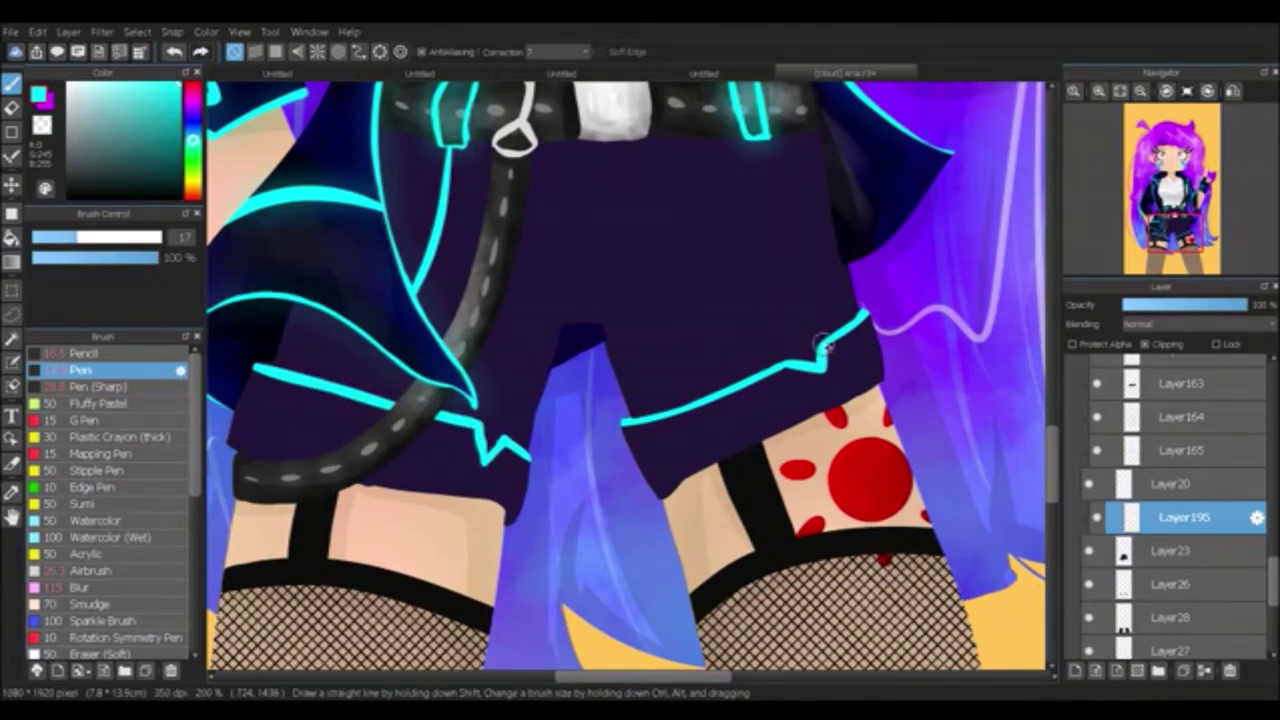
# Step: Draw cyan lines linking the upper and lower belt loops and continue the right seam down to the shorts' hem
pyautogui.scroll(4, 623, 386)
pyautogui.scroll(-2, 623, 386)
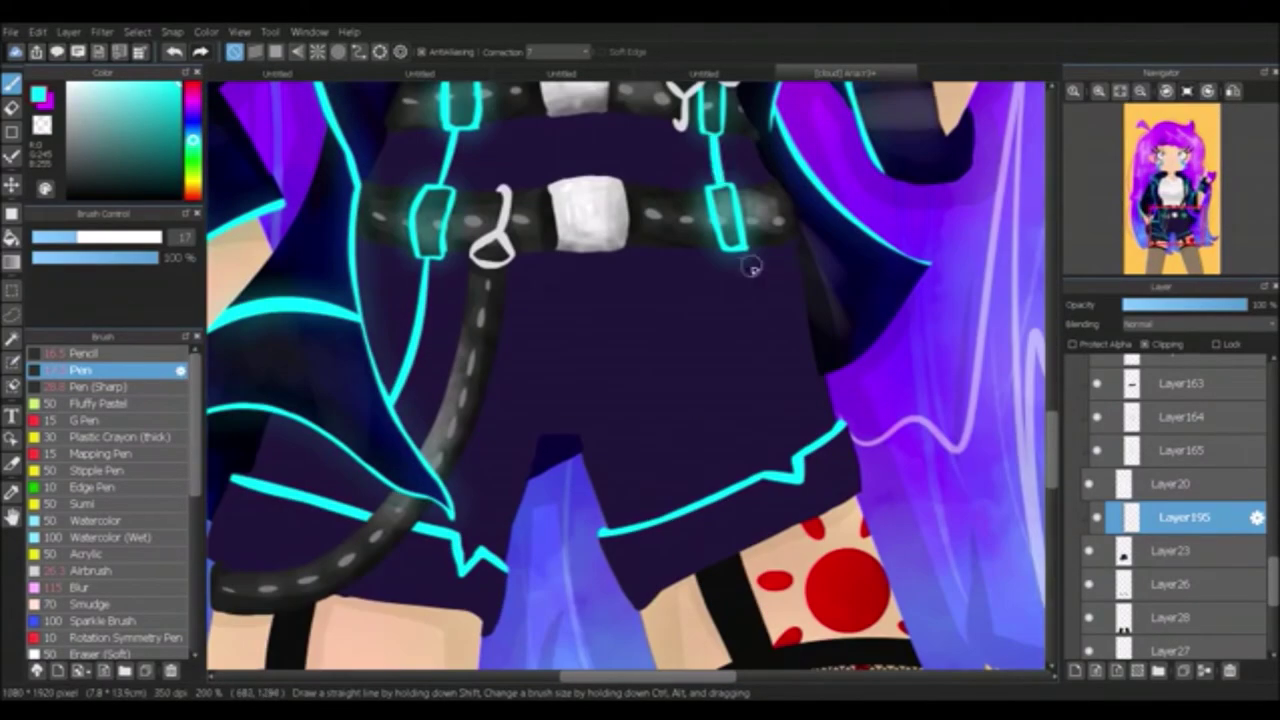
pyautogui.moveTo(729, 242); pyautogui.dragTo(815, 432)
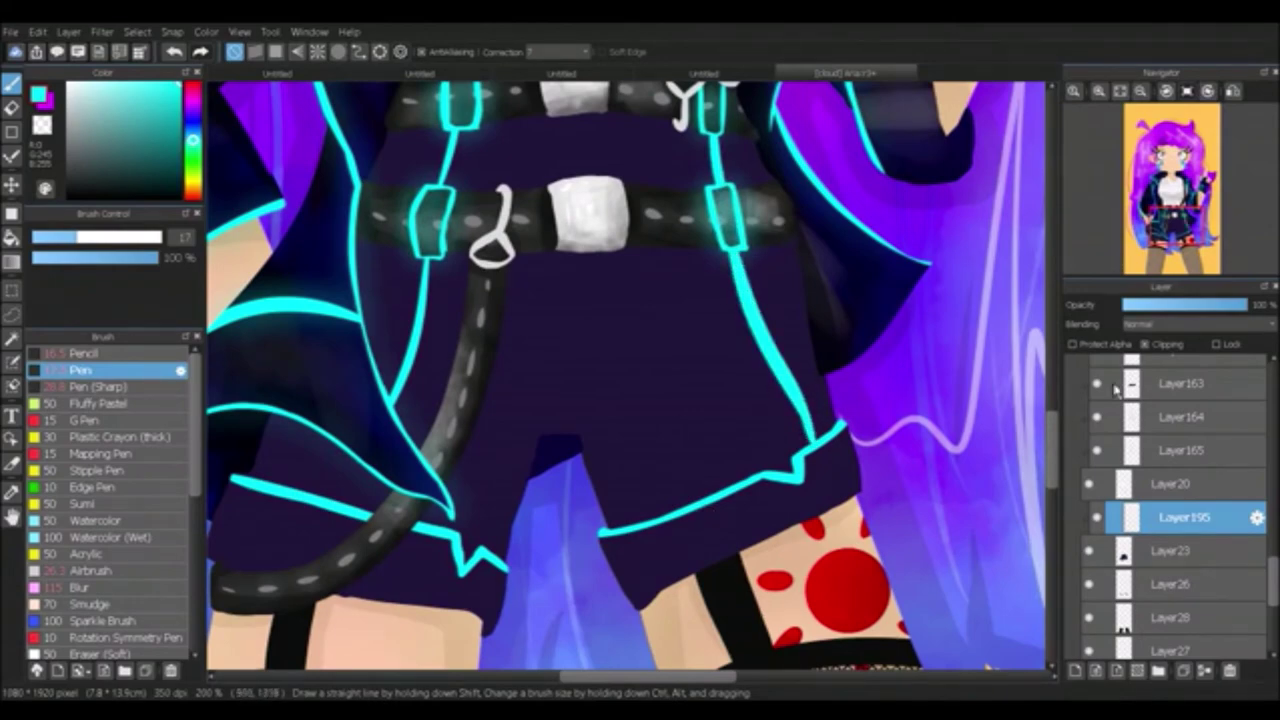
# Step: Redraw the jagged notch in the right leg's cyan hem line and select the shorts' area from Layer23
pyautogui.scroll(-5, 548, 290)
pyautogui.scroll(5, 548, 290)
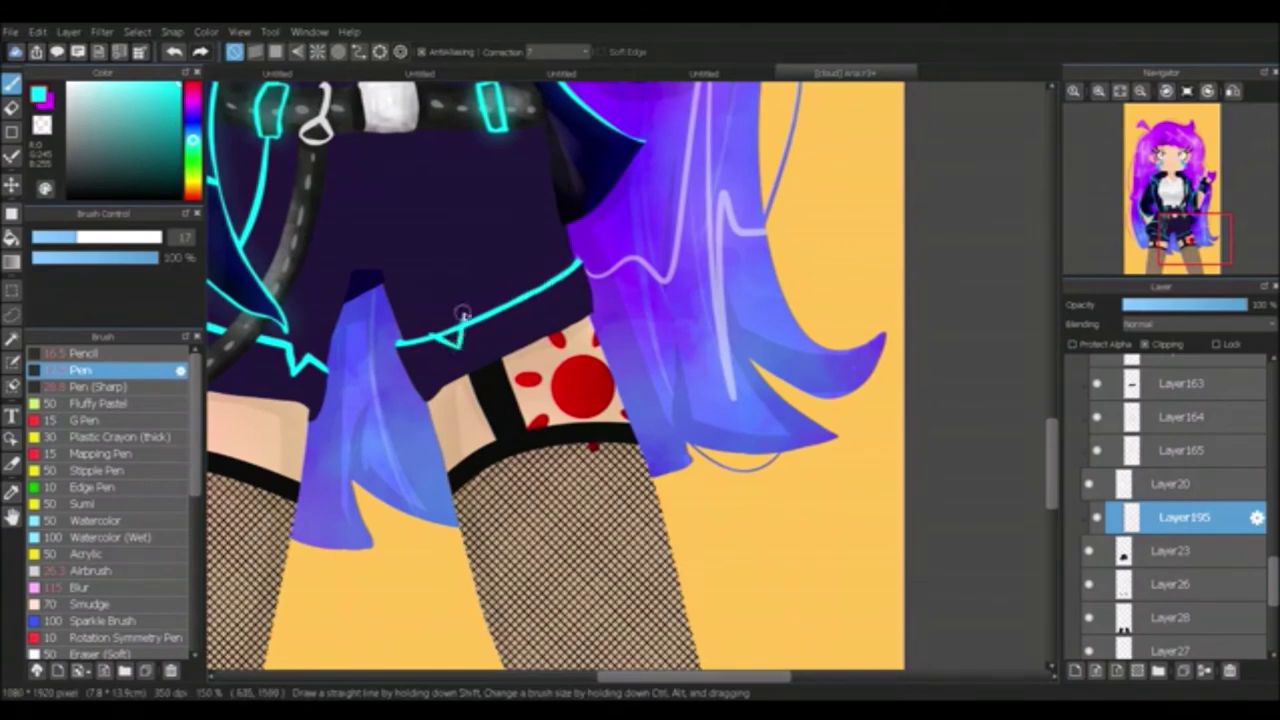
pyautogui.press('e')
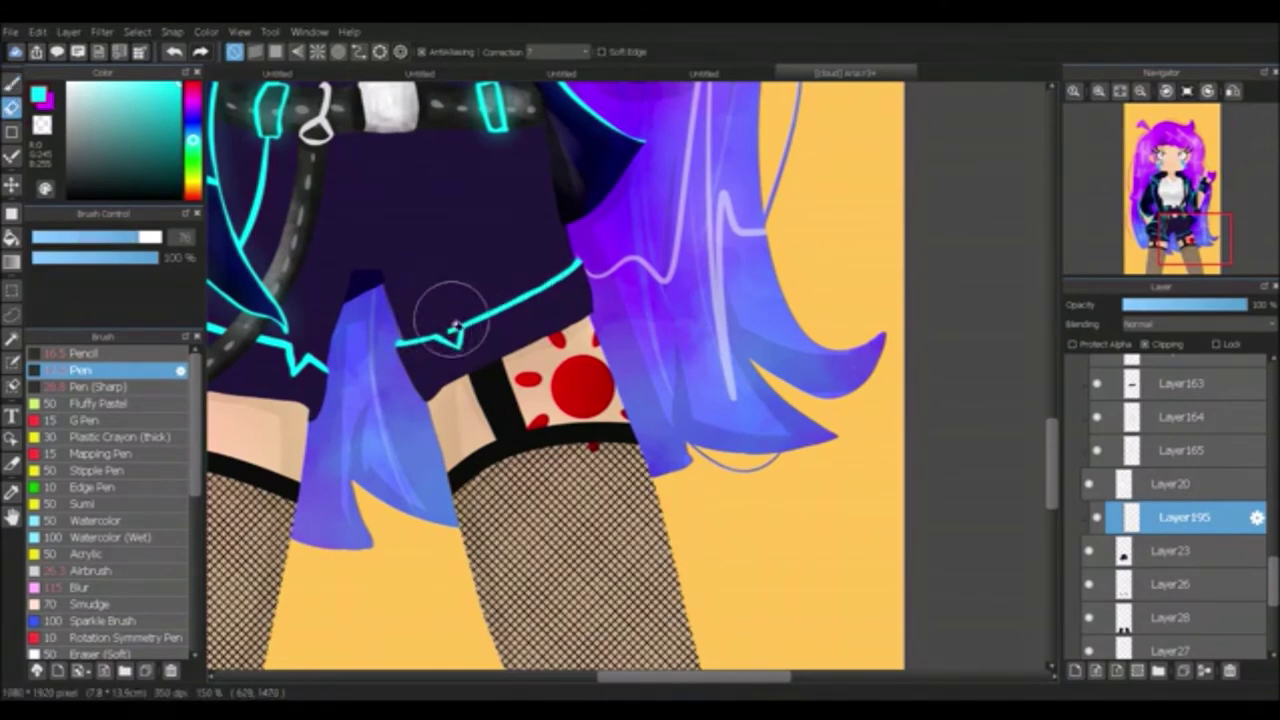
pyautogui.scroll(-5, 445, 318)
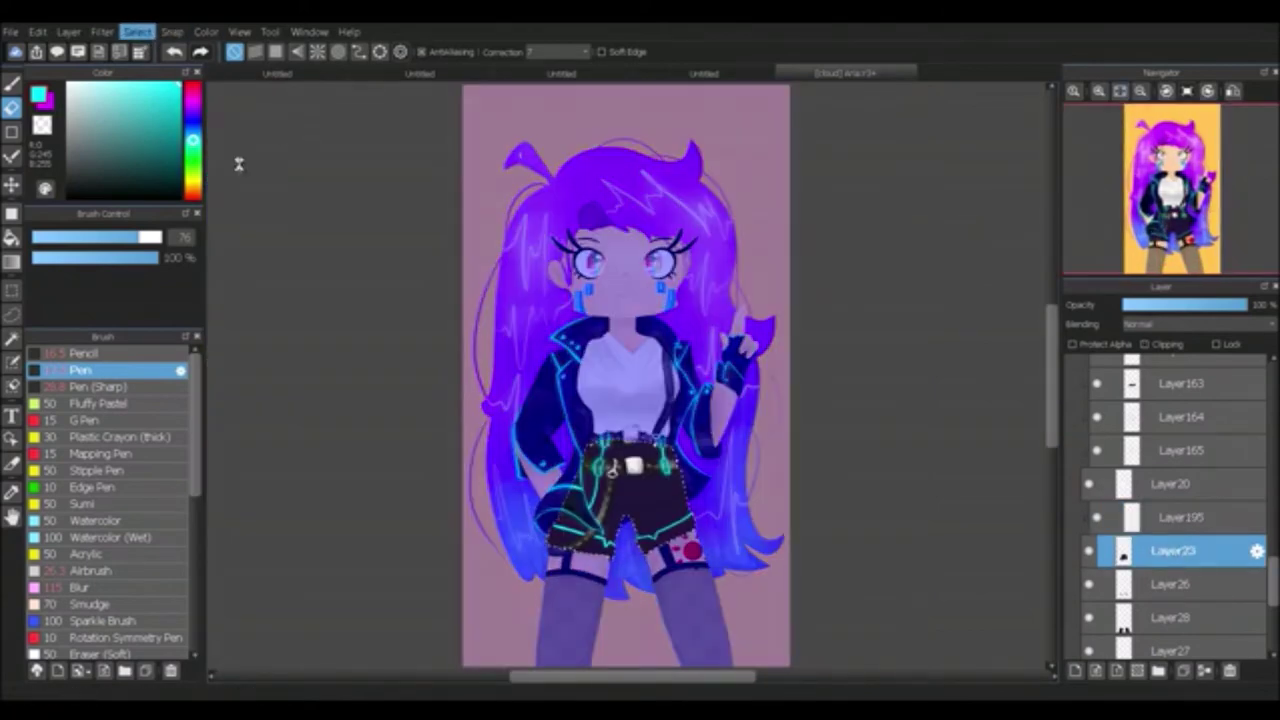
pyautogui.click(1146, 344)
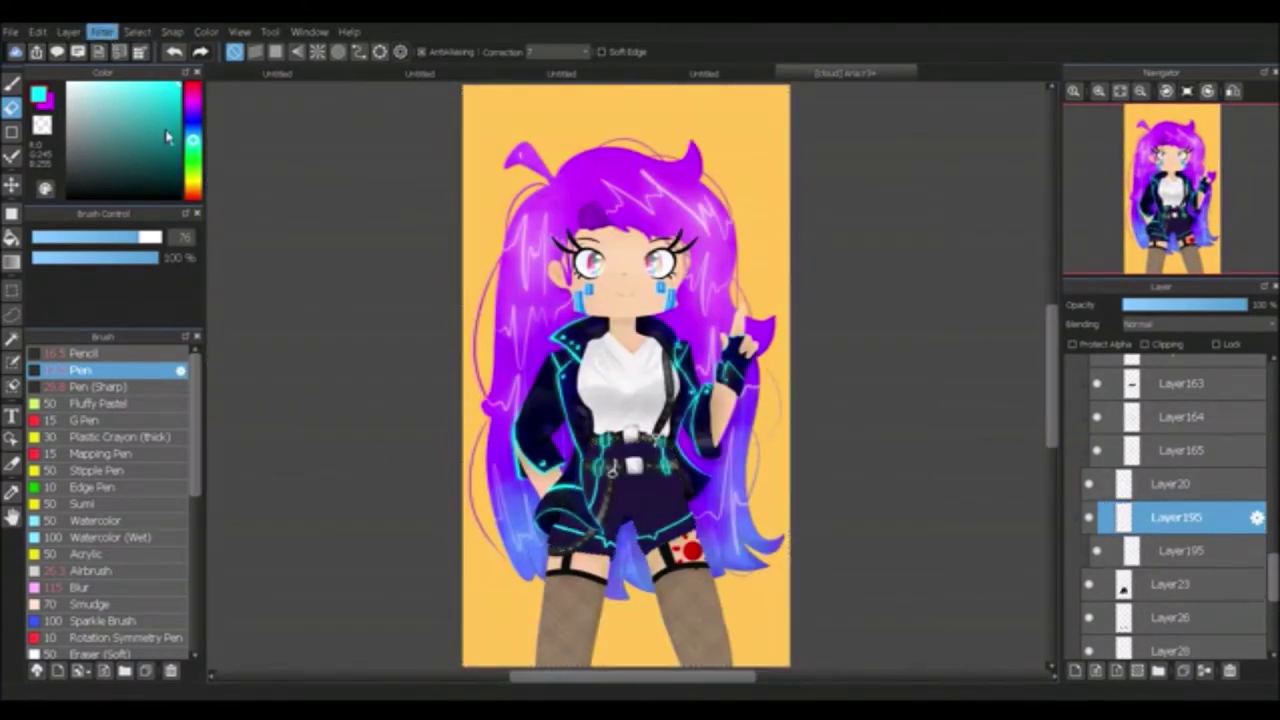
pyautogui.hotkey('ctrl', 'z')
pyautogui.hotkey('ctrl', 'z')
pyautogui.hotkey('ctrl', 'z')
# Step: Clean up the right cyan seam with the Pen and Eraser and draw a slanted pocket line on each side of the shorts
pyautogui.press('p')
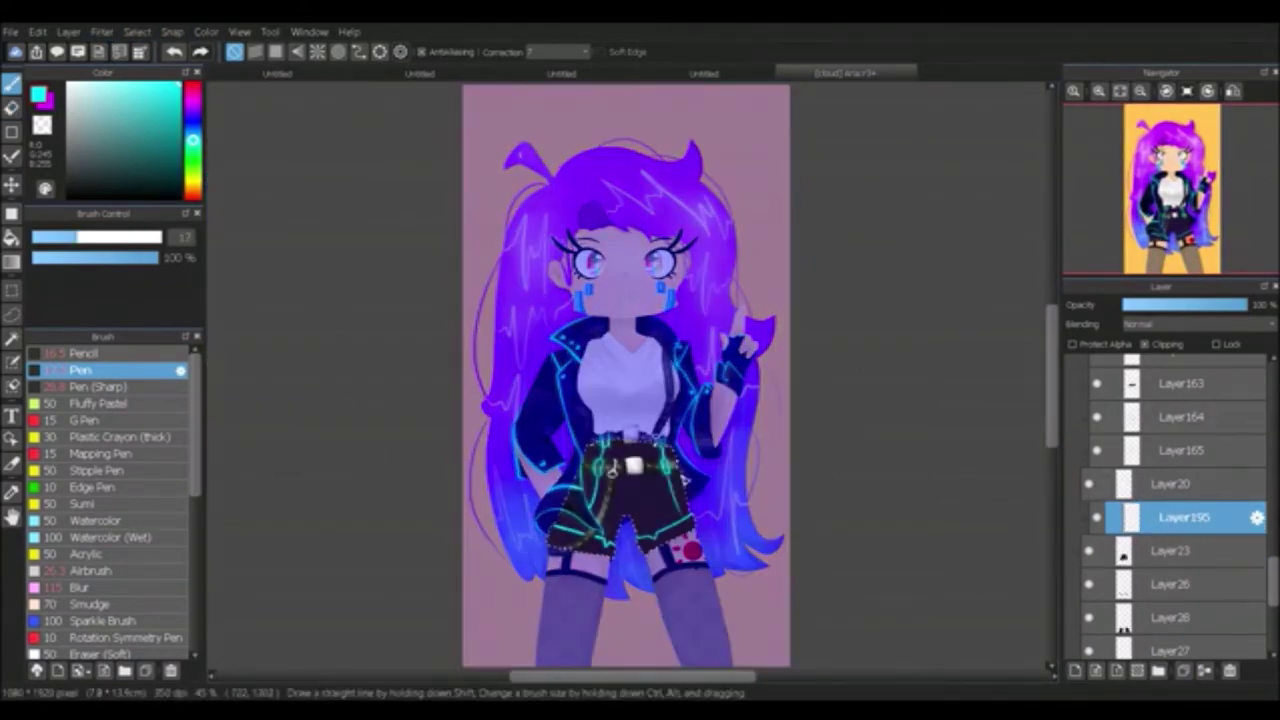
pyautogui.scroll(3, 780, 400)
pyautogui.scroll(4, 615, 478)
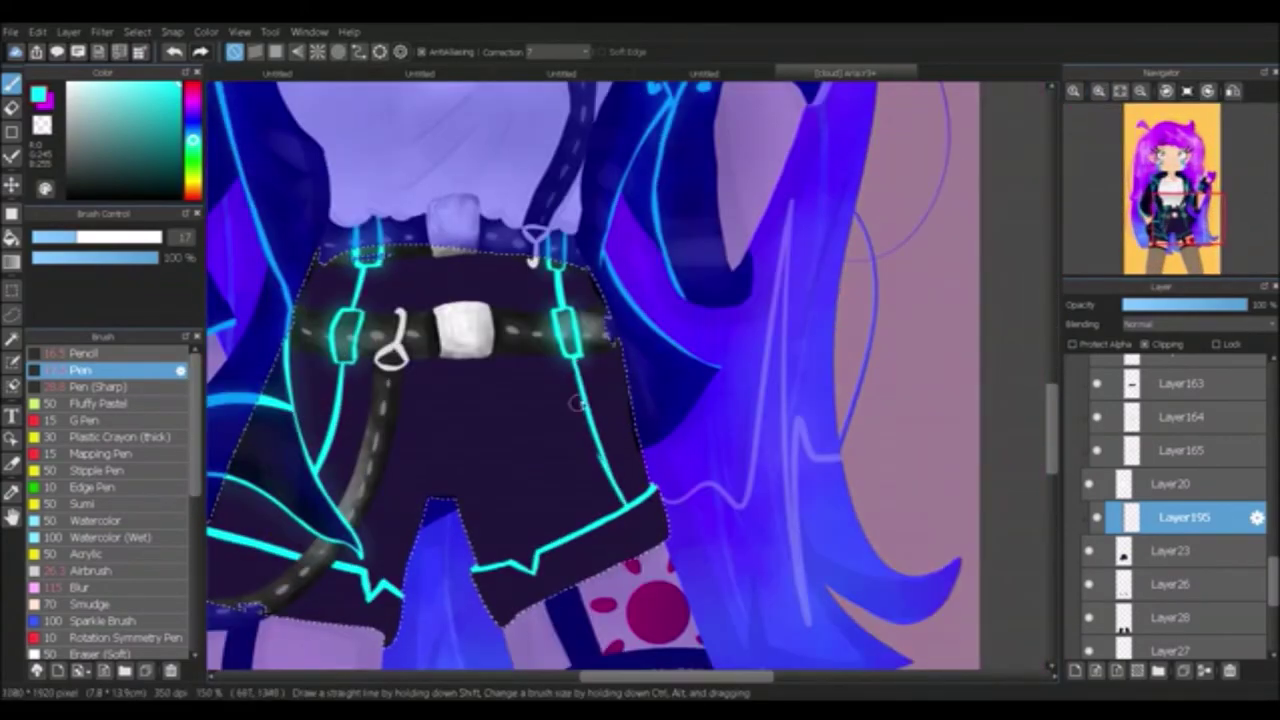
pyautogui.press('e')
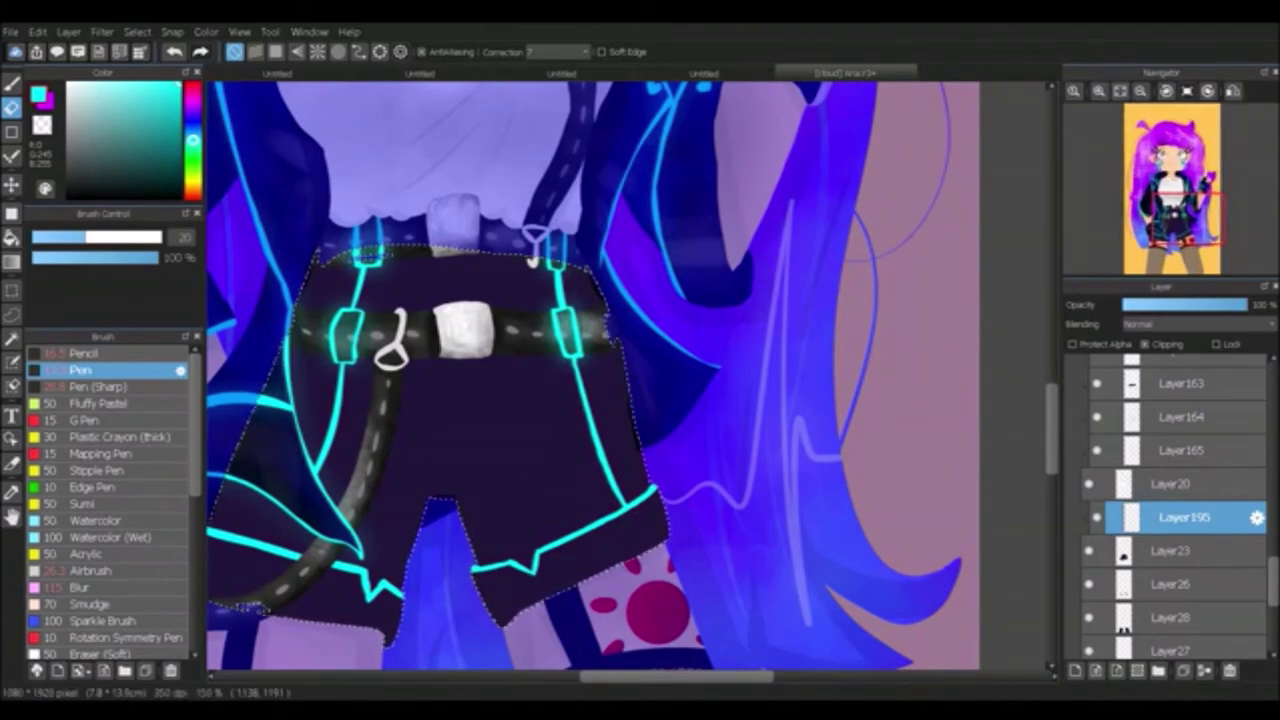
pyautogui.press('p')
pyautogui.moveTo(628, 404); pyautogui.dragTo(590, 414)
pyautogui.hotkey('ctrl', 'z')
pyautogui.moveTo(292, 370); pyautogui.dragTo(332, 420)
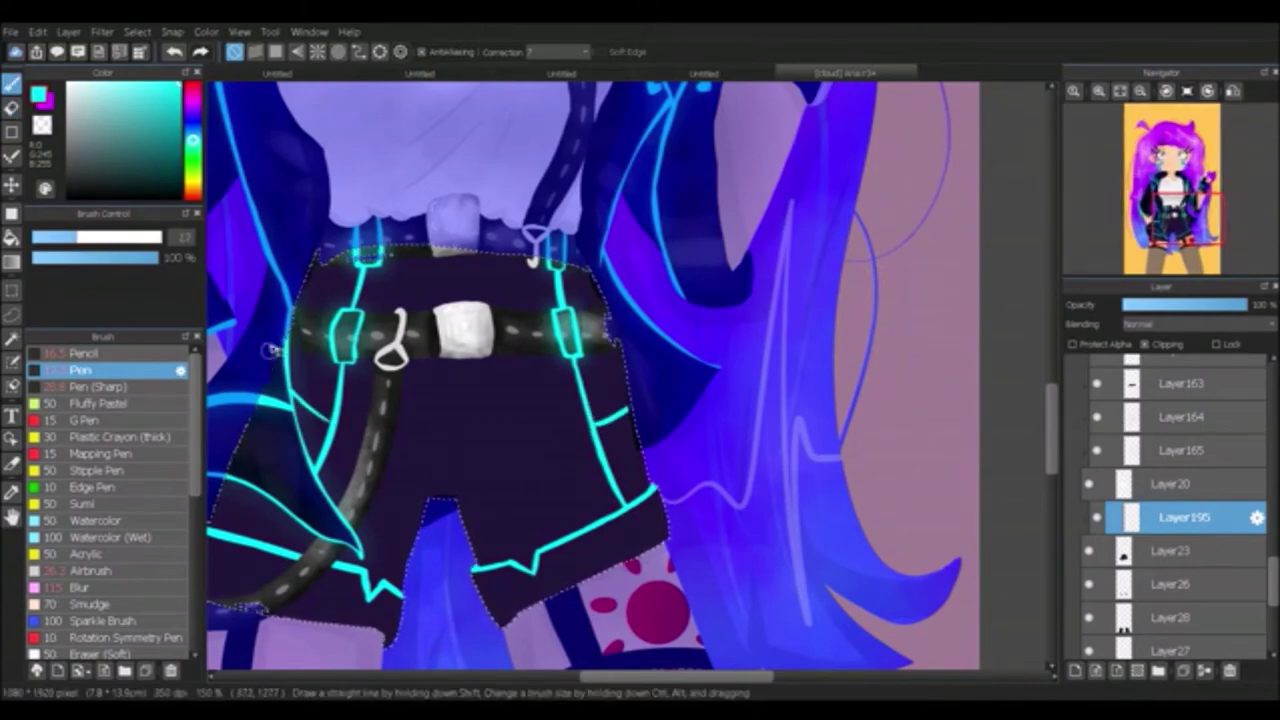
# Step: Duplicate the shorts' trim Layer195 as an unclipped glow layer and clear the selection
pyautogui.hotkey('ctrl', 'c')
pyautogui.hotkey('ctrl', 'v')
pyautogui.hotkey('ctrl', 'd')
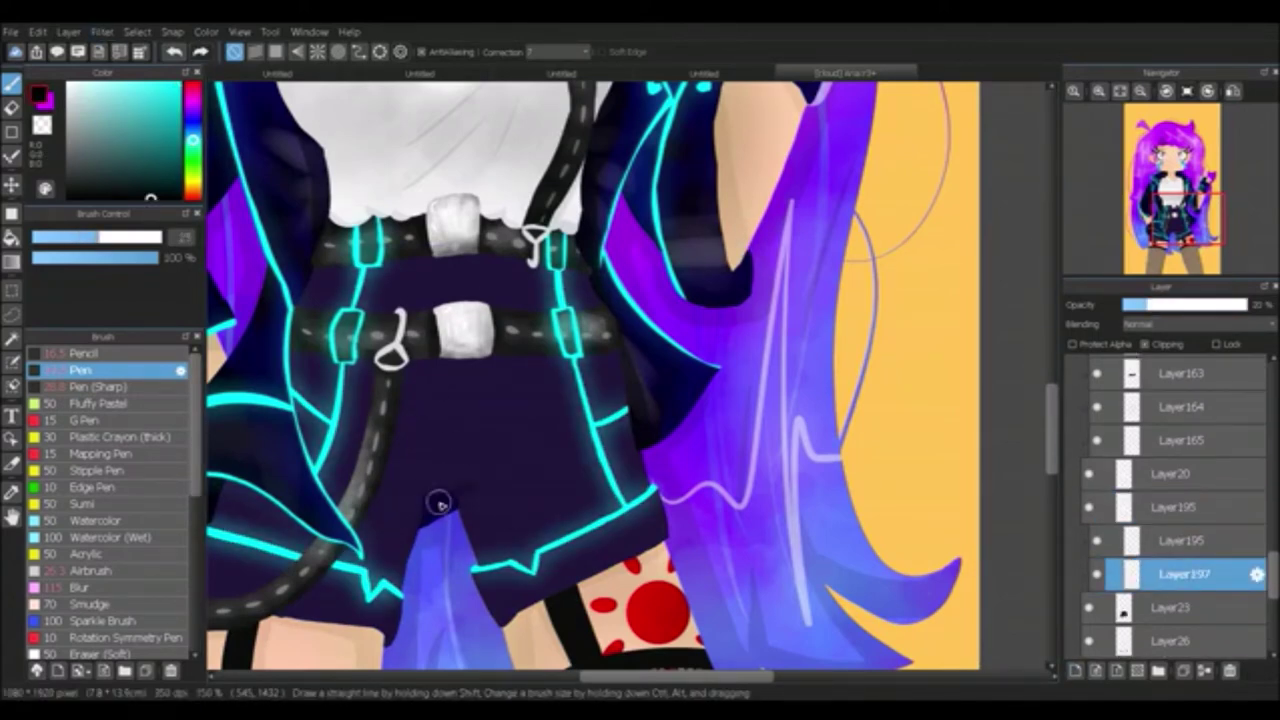
# Step: Shade the crotch folds and strap shadow on the shorts with the Pen and add another clipped shading layer at 37% opacity
pyautogui.moveTo(248, 520)
pyautogui.mouseDown()
pyautogui.moveTo(645, 623)
pyautogui.moveTo(597, 472)
pyautogui.mouseUp()
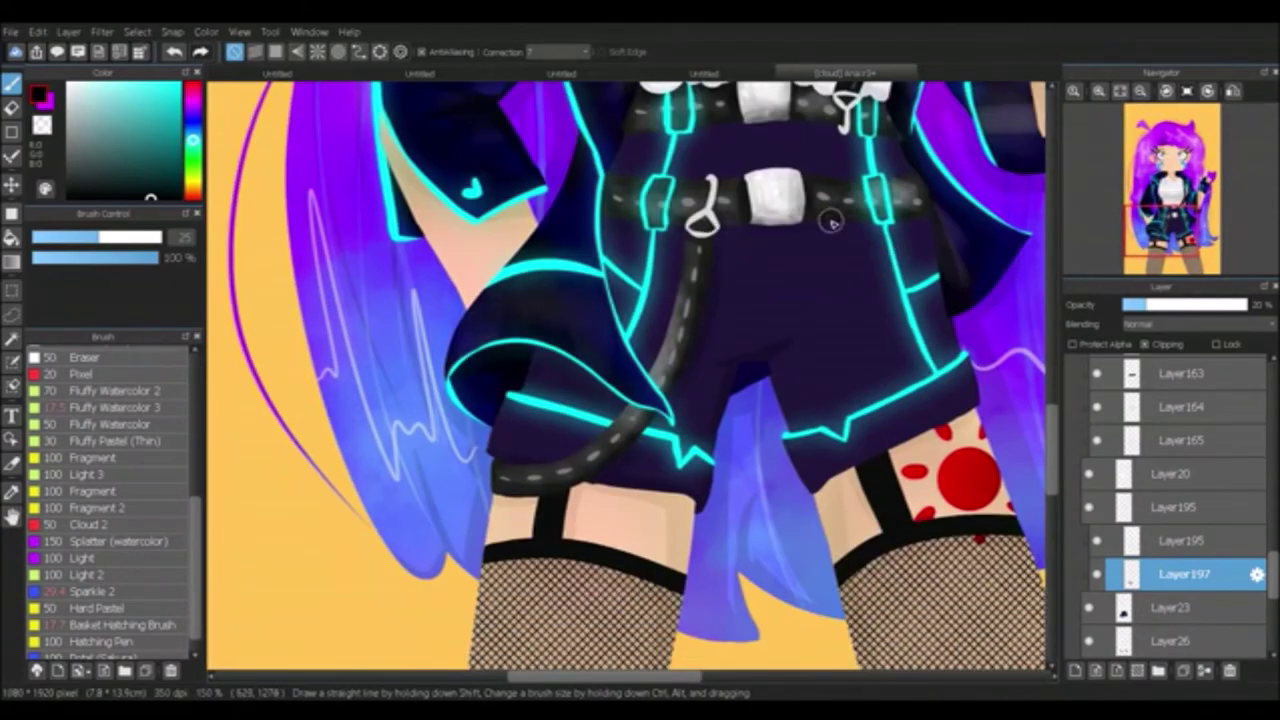
pyautogui.moveTo(622, 135); pyautogui.dragTo(594, 320)
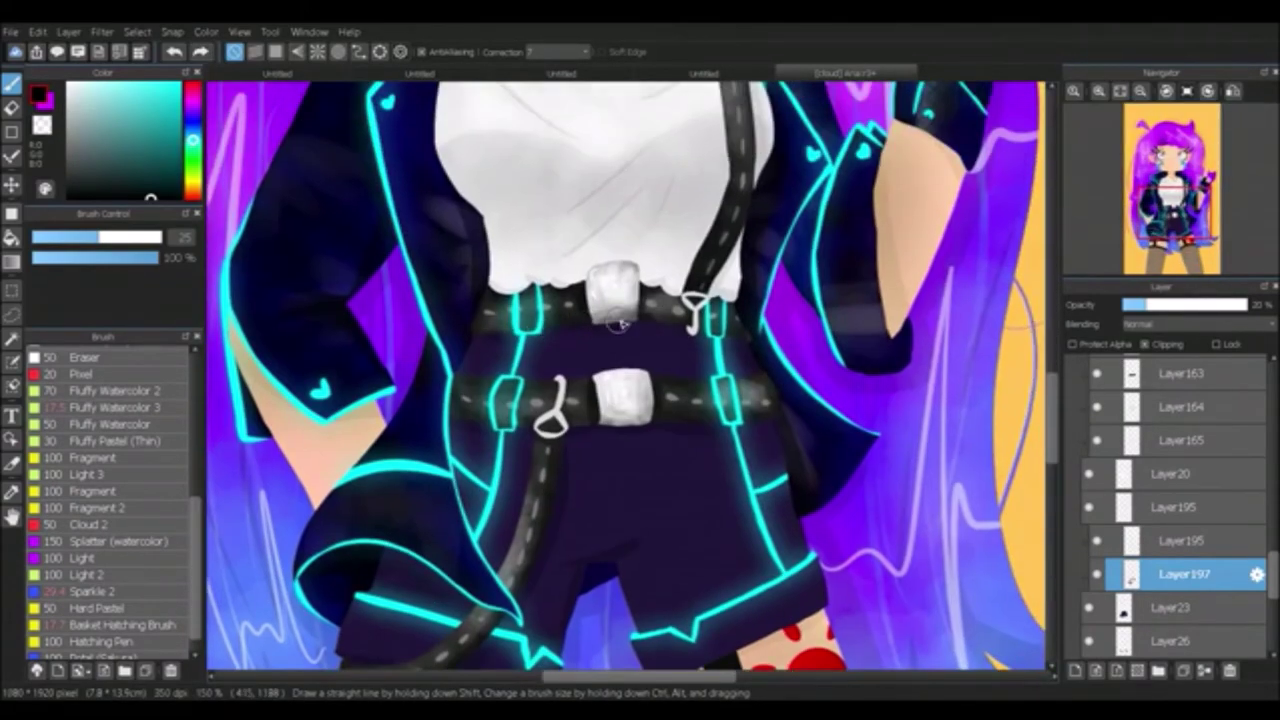
pyautogui.hotkey('ctrl', 'shift', 'n')
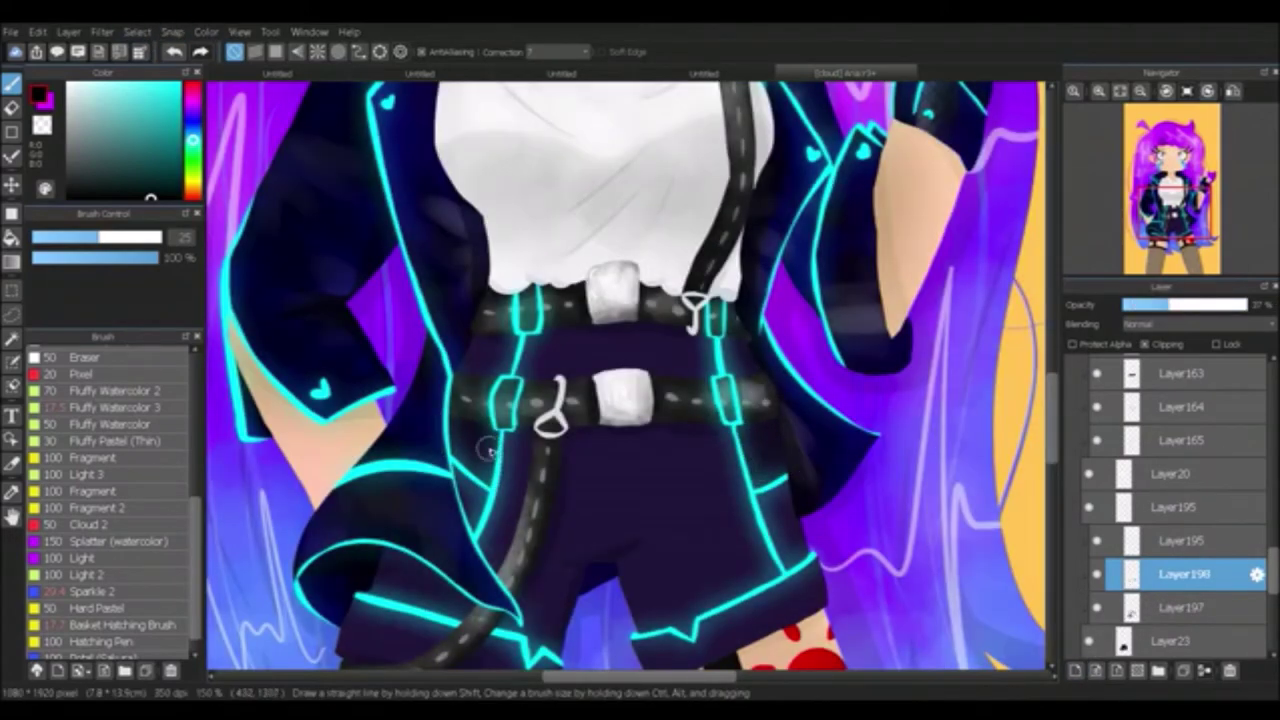
# Step: Add a clipped layer for shading the pocket area on each side of the shorts
pyautogui.hotkey('ctrl', 'shift', 'n')
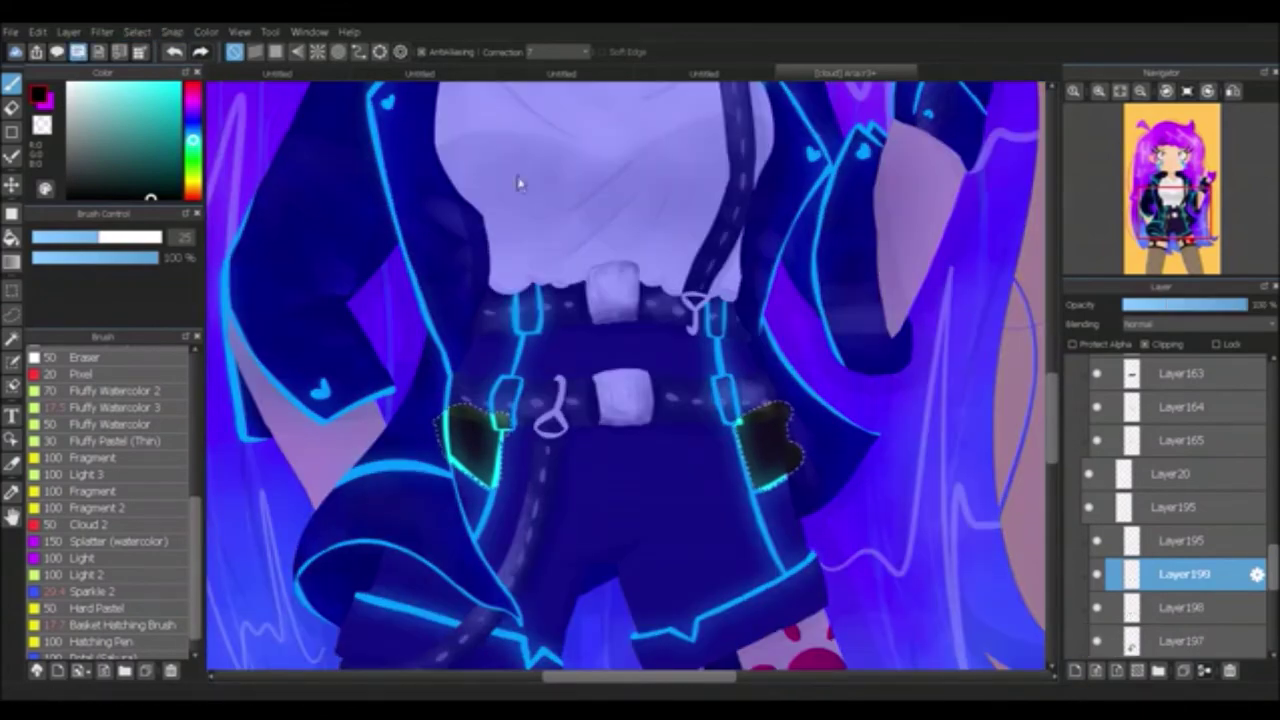
pyautogui.click(57, 55)
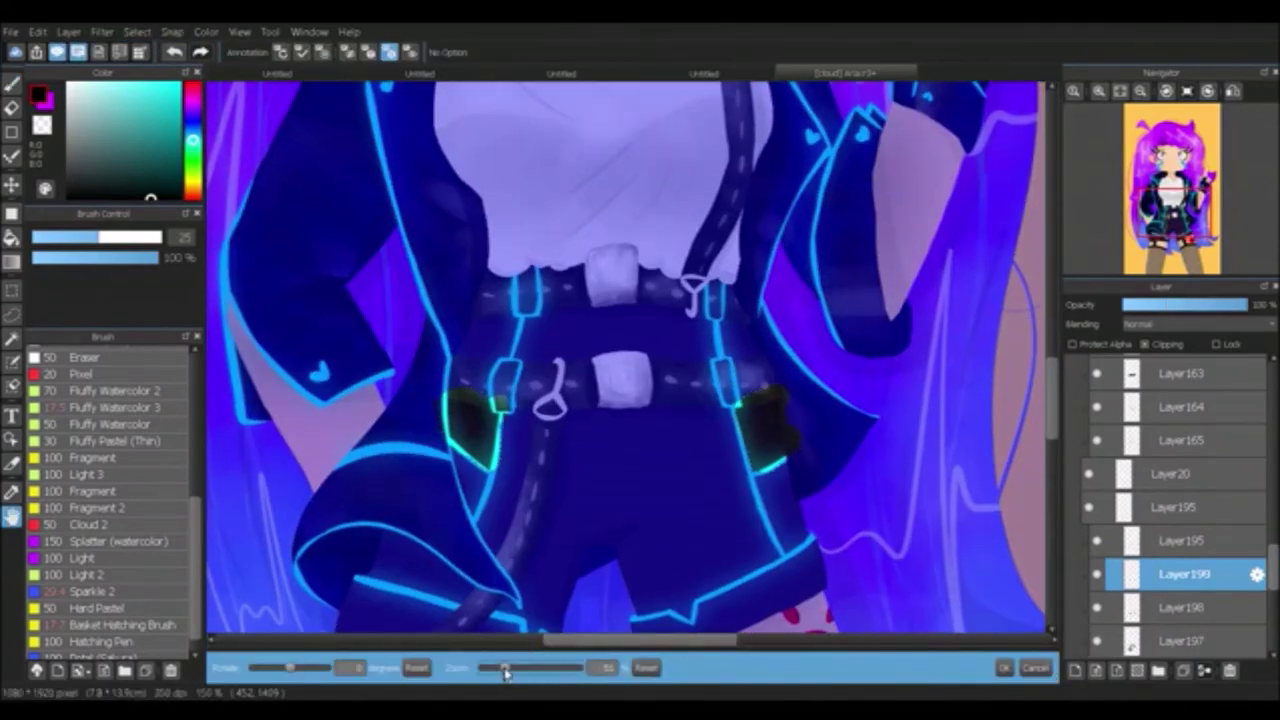
pyautogui.click(1008, 667)
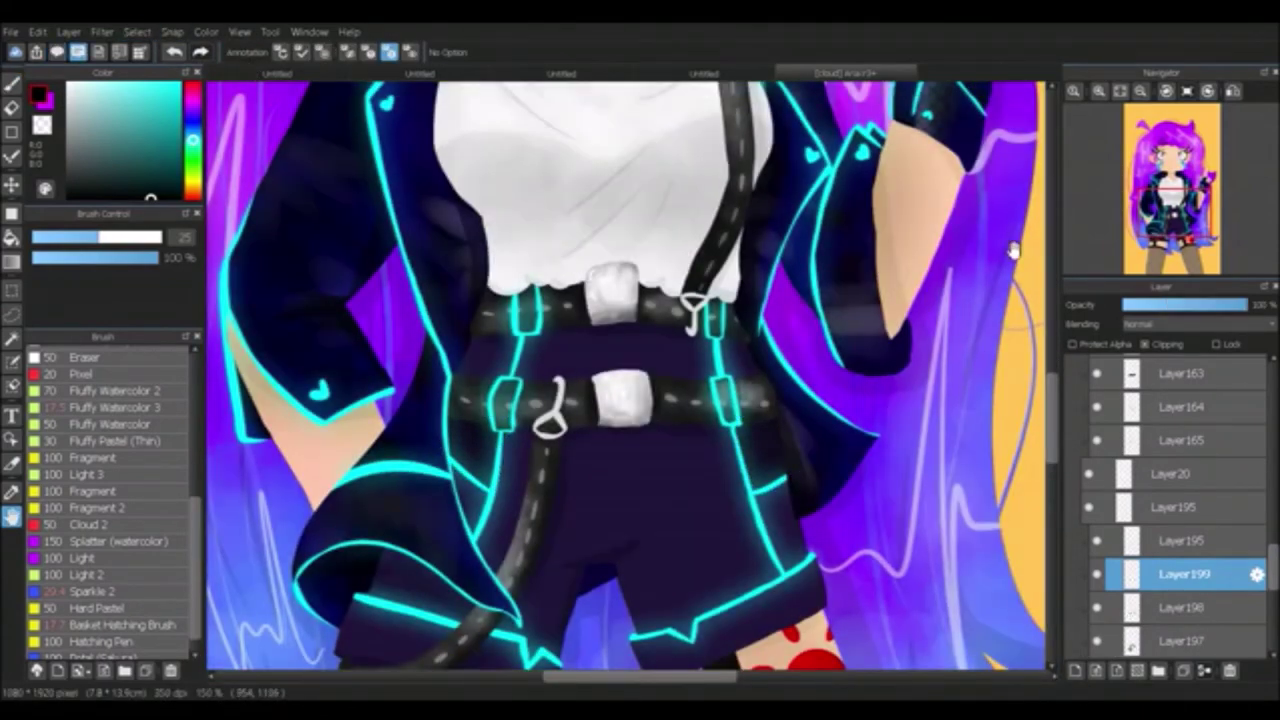
# Step: Paint dark blue shading across the shorts with a large Fluffy Watercolor 3 brush on a new clipped layer directly above the shorts' base
pyautogui.moveTo(1012, 250); pyautogui.dragTo(942, 70)
pyautogui.hotkey('ctrl', 'shift', 'n')
pyautogui.moveTo(1180, 443); pyautogui.dragTo(1180, 540)
pyautogui.scroll(-1, 110, 500)
pyautogui.click(120, 389)
pyautogui.click(193, 120)
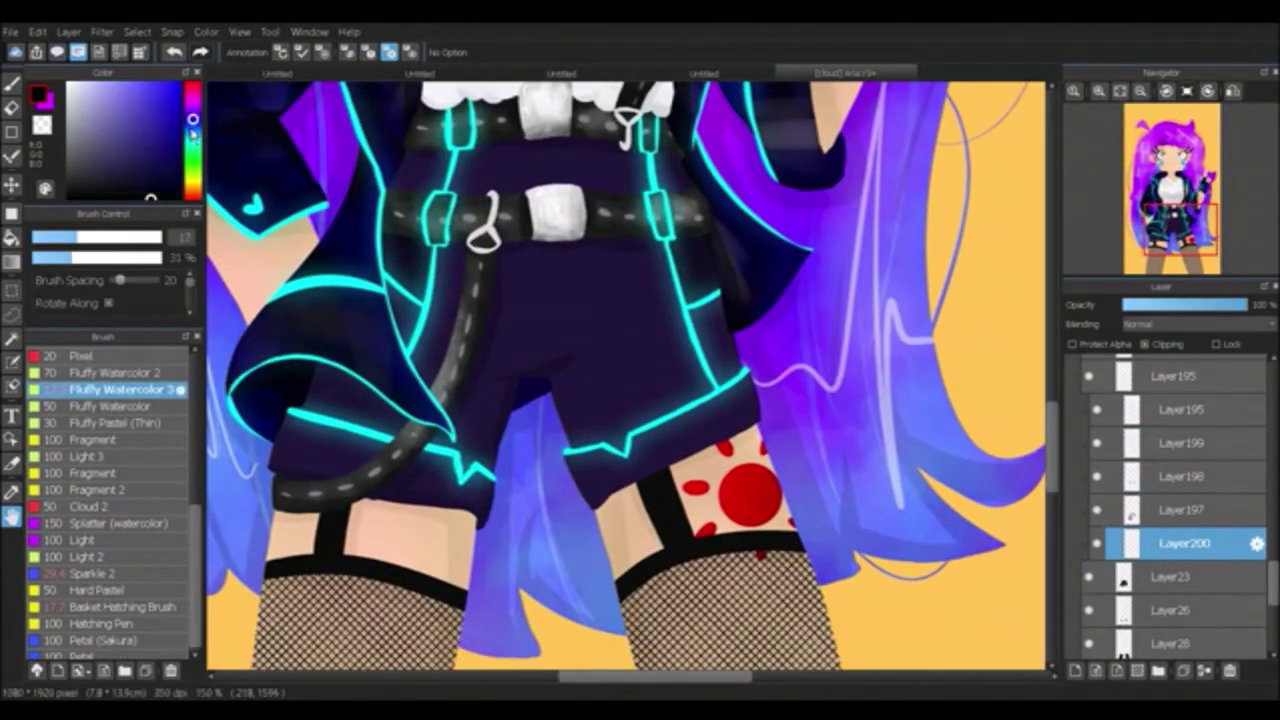
pyautogui.press('b')
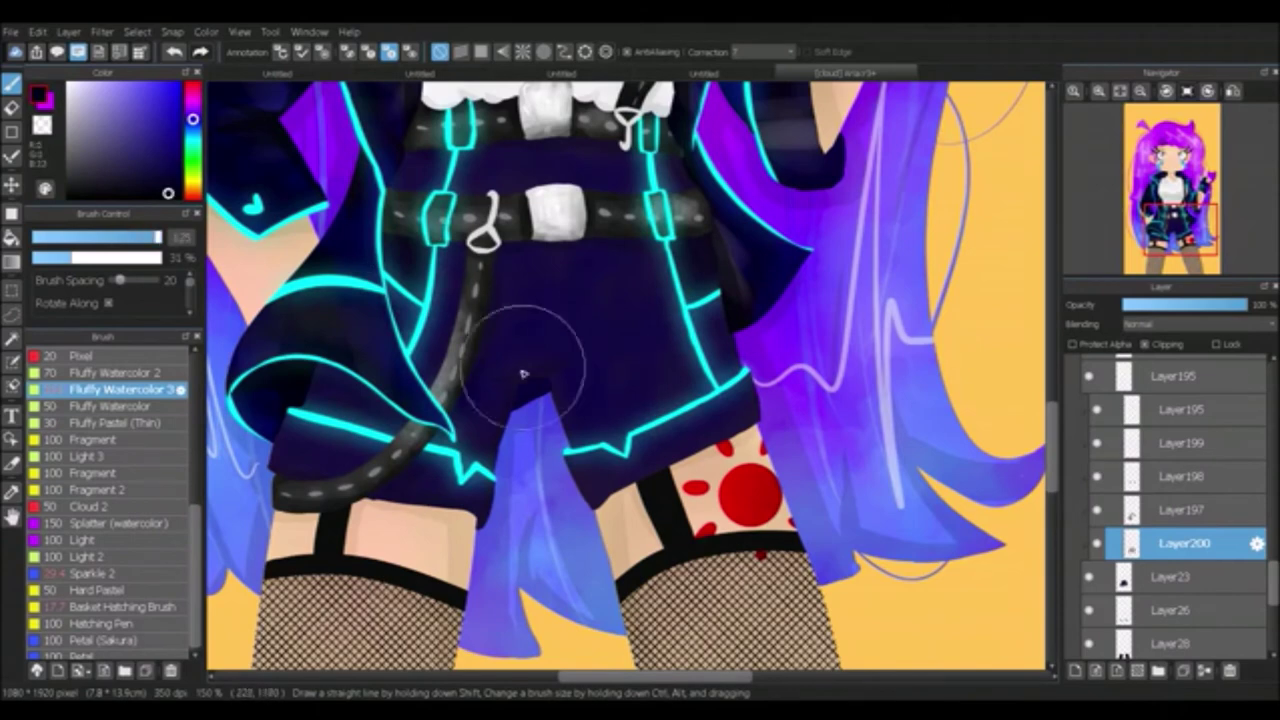
# Step: Add a white Cloud 2 texture over the shorts on a new clipped layer and lower its opacity to 13%
pyautogui.keyDown('alt'); pyautogui.click(570, 203); pyautogui.keyUp('alt')
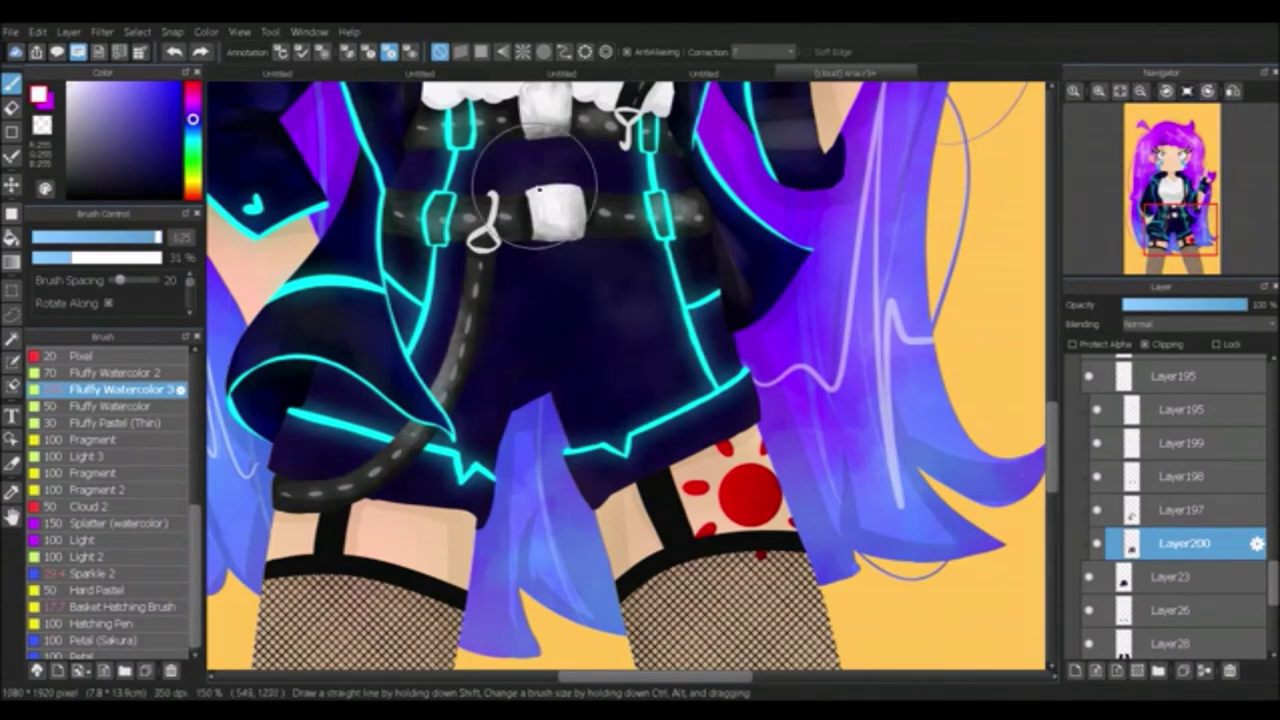
pyautogui.scroll(1, 100, 500)
pyautogui.click(90, 546)
pyautogui.click(1075, 670)
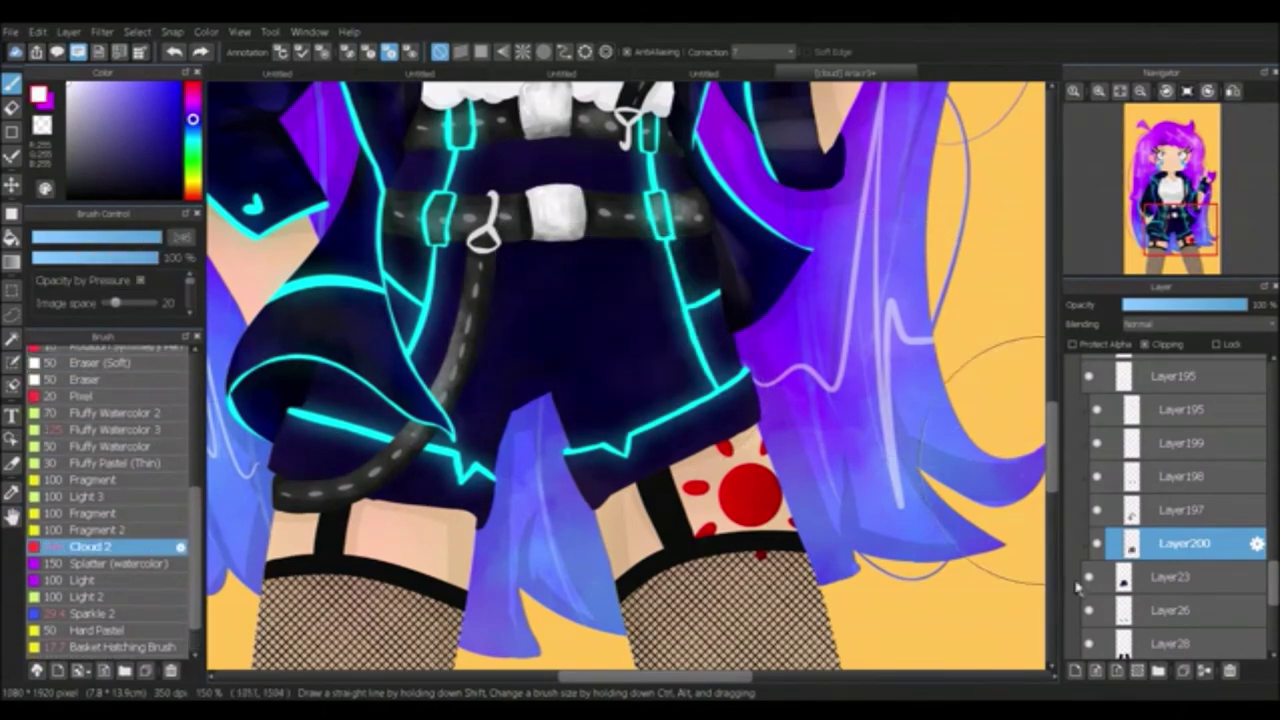
pyautogui.moveTo(623, 291); pyautogui.dragTo(480, 310)
pyautogui.click(1135, 305)
pyautogui.moveTo(1135, 305); pyautogui.dragTo(1128, 305)
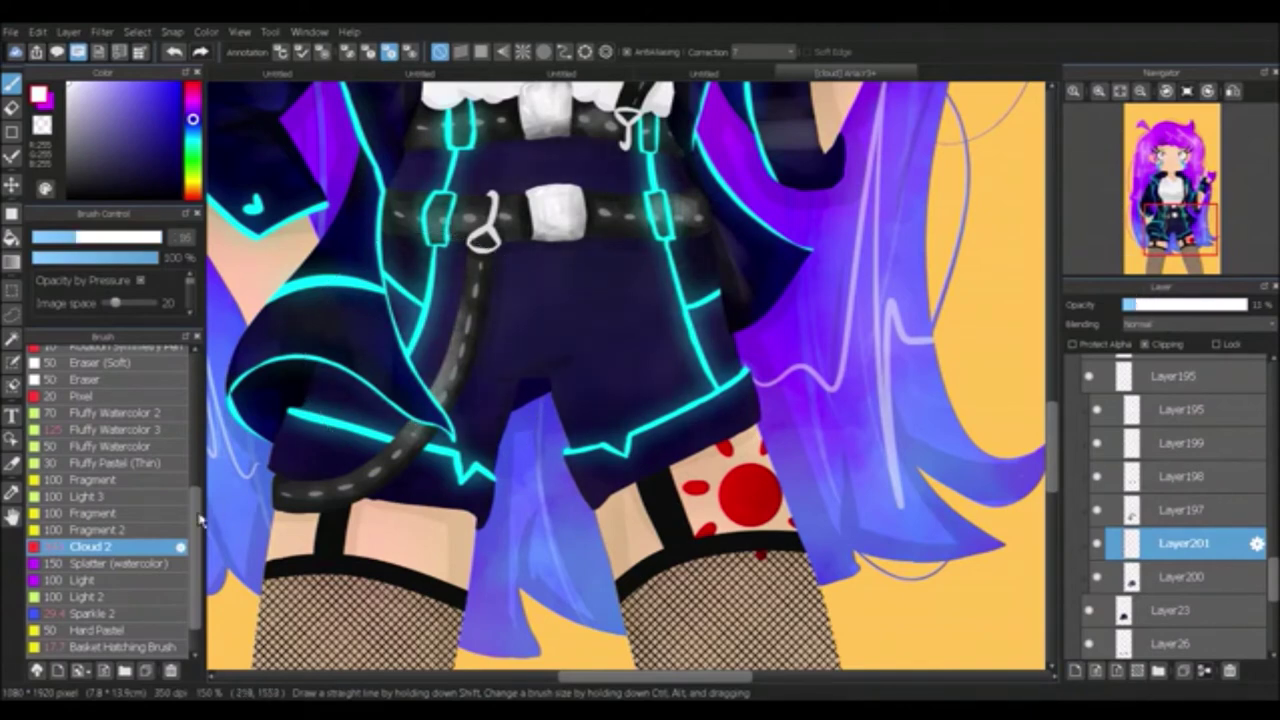
# Step: Brush soft white Watercolor strokes over the shorts on a new clipped layer and reduce its opacity
pyautogui.scroll(3, 100, 500)
pyautogui.click(100, 475)
pyautogui.click(1075, 670)
pyautogui.moveTo(580, 340); pyautogui.dragTo(640, 290)
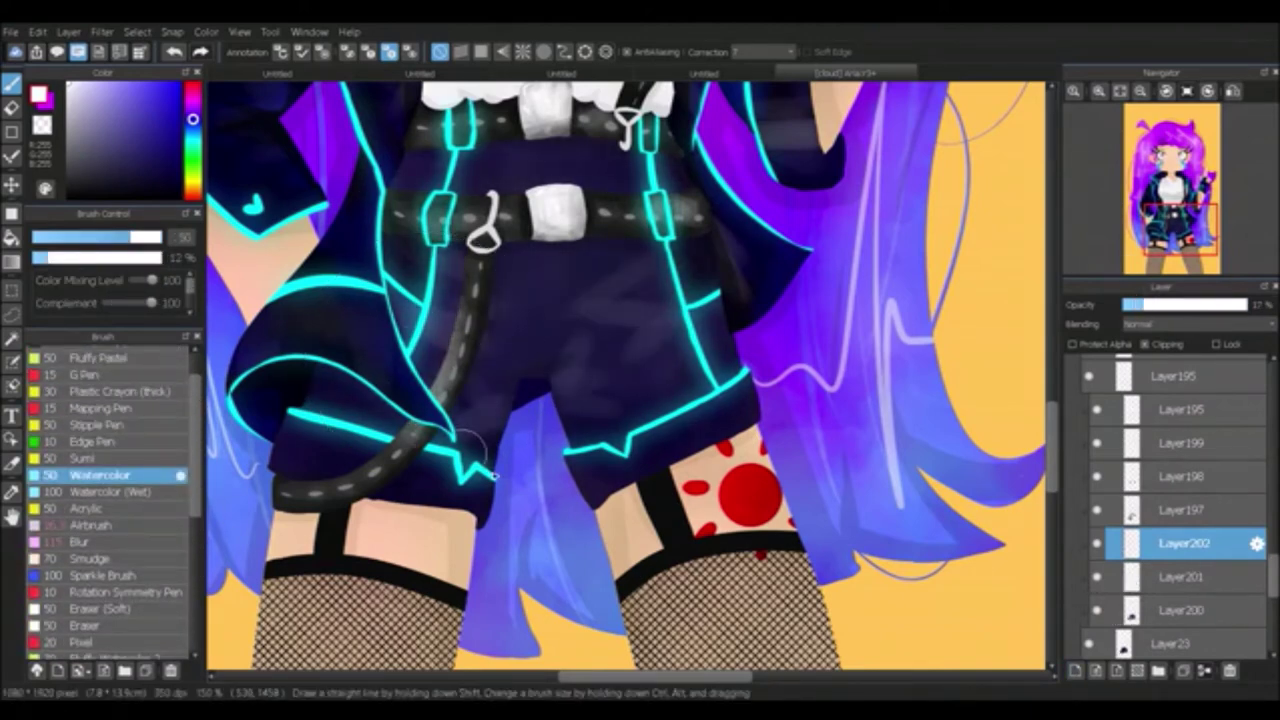
pyautogui.click(1128, 305)
# Step: Paint black Pen shading along both leg hems of the shorts on a new clipped layer at 35% opacity
pyautogui.click(1117, 670)
pyautogui.scroll(1, 100, 420)
pyautogui.click(90, 370)
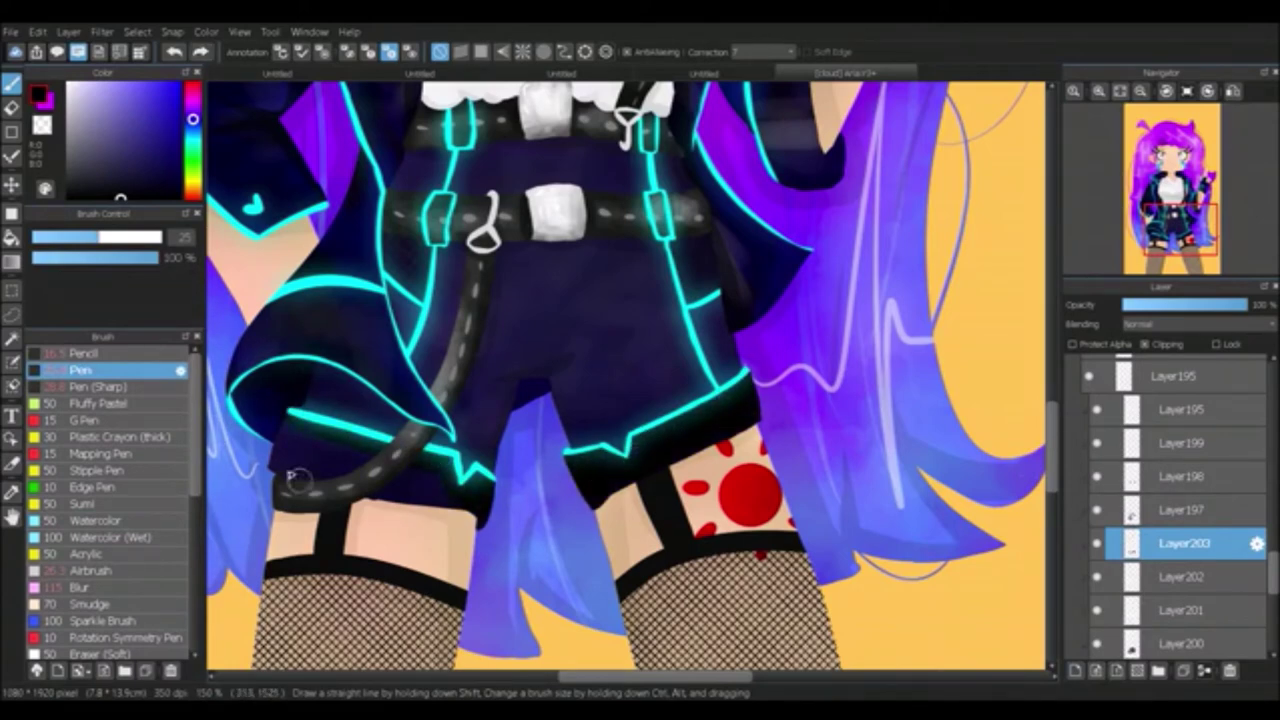
pyautogui.click(1140, 305)
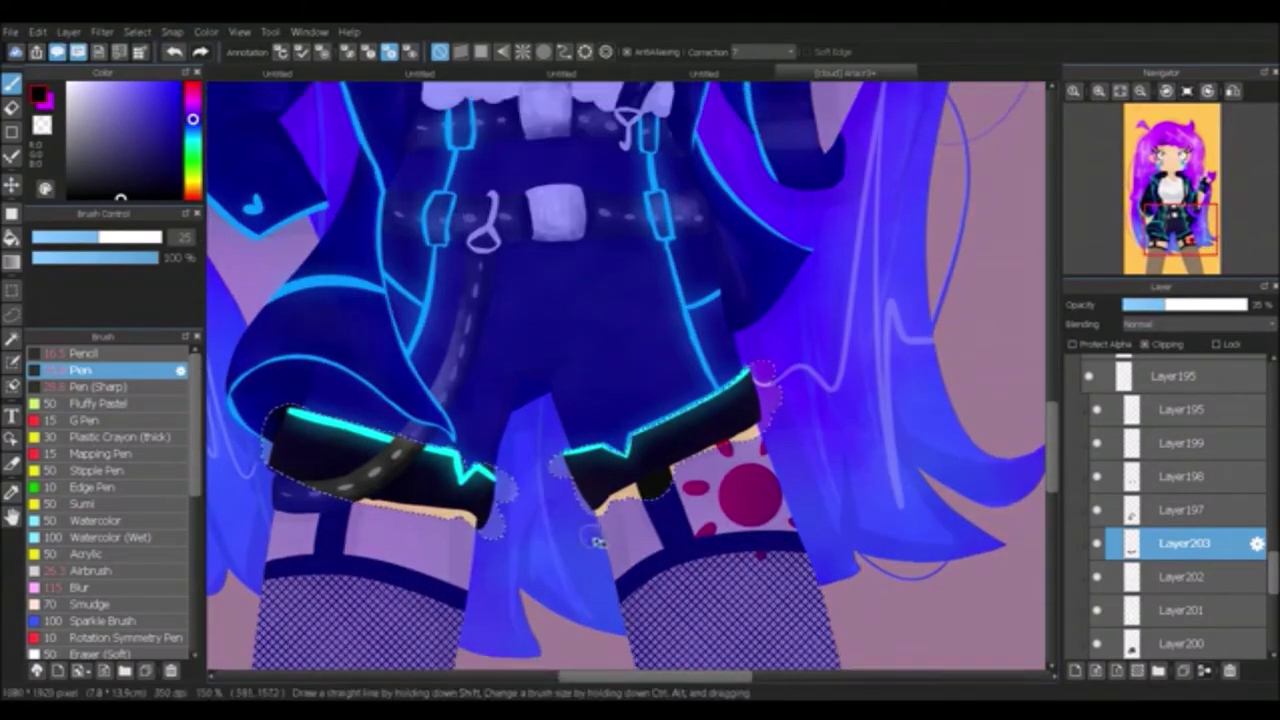
# Step: Add a clipped shading layer above the hem shadow and switch to the cyan trim layer with the Eraser
pyautogui.hotkey('ctrl', 'shift', 'n')
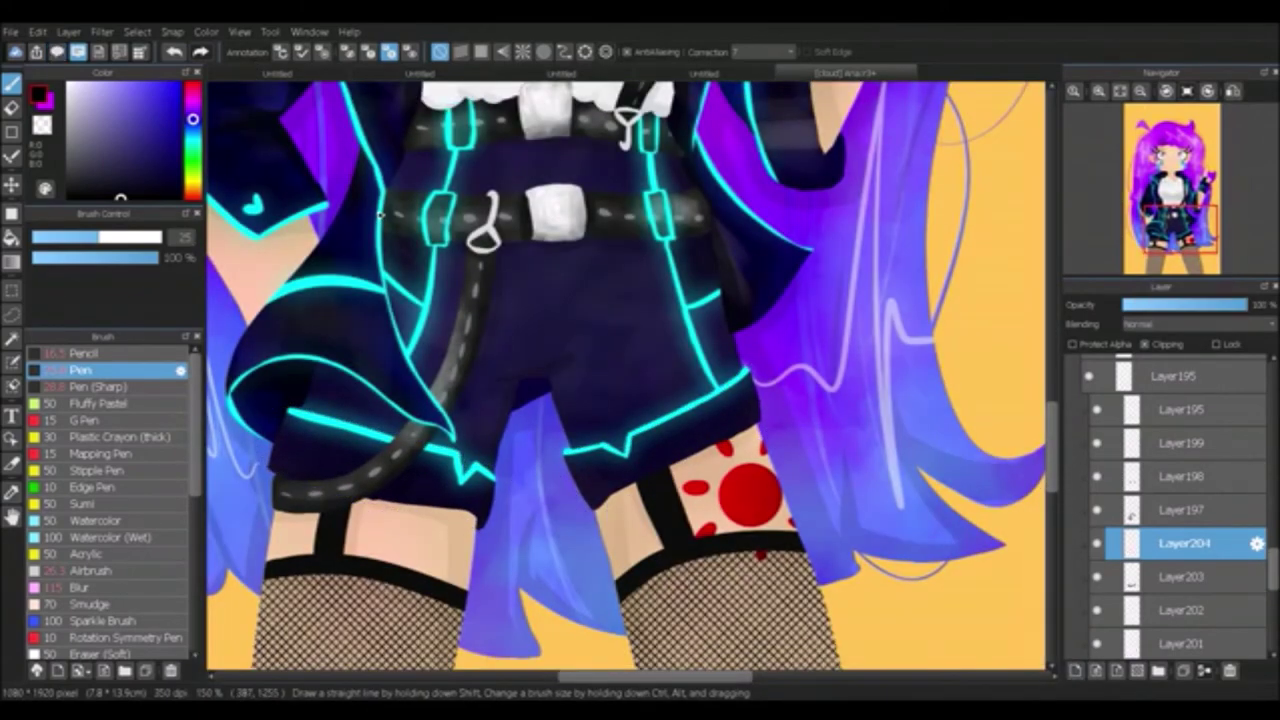
pyautogui.click(1197, 304)
pyautogui.click(1180, 409)
pyautogui.press('e')
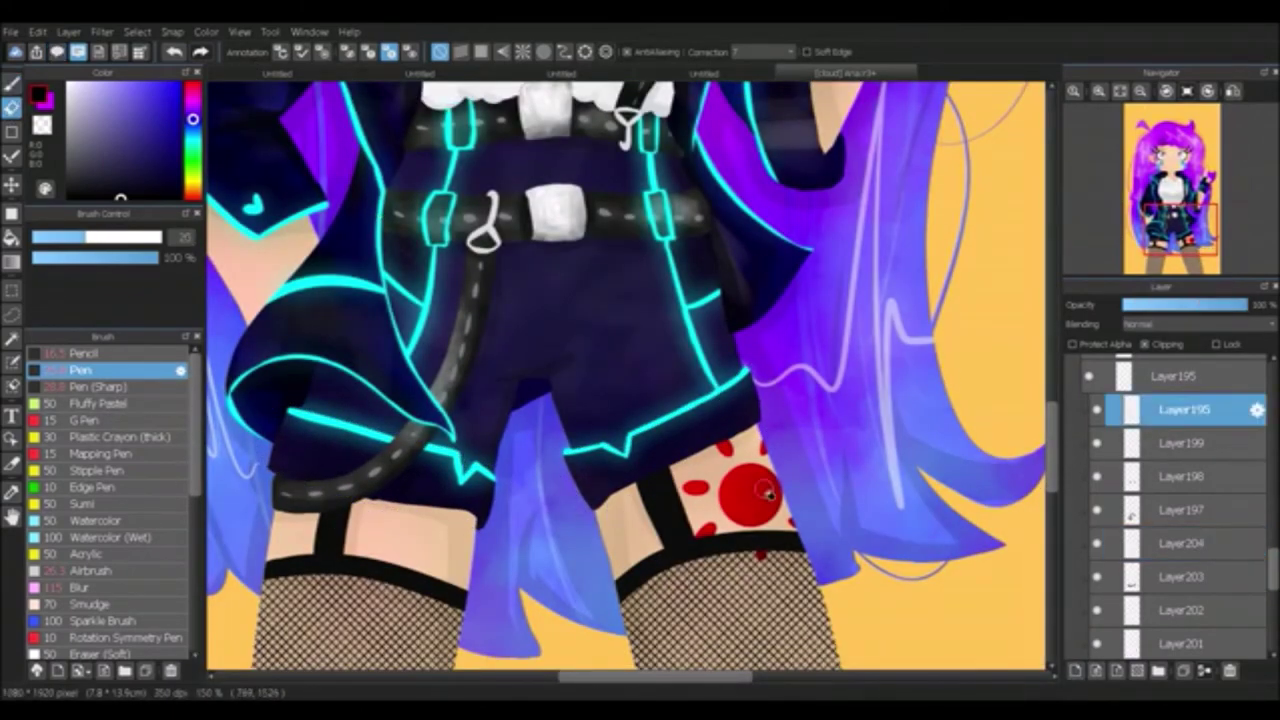
# Step: Airbrush a soft blue glow over the shorts on a new clipped layer at reduced opacity
pyautogui.click(1185, 540)
pyautogui.click(1077, 671)
pyautogui.click(93, 570)
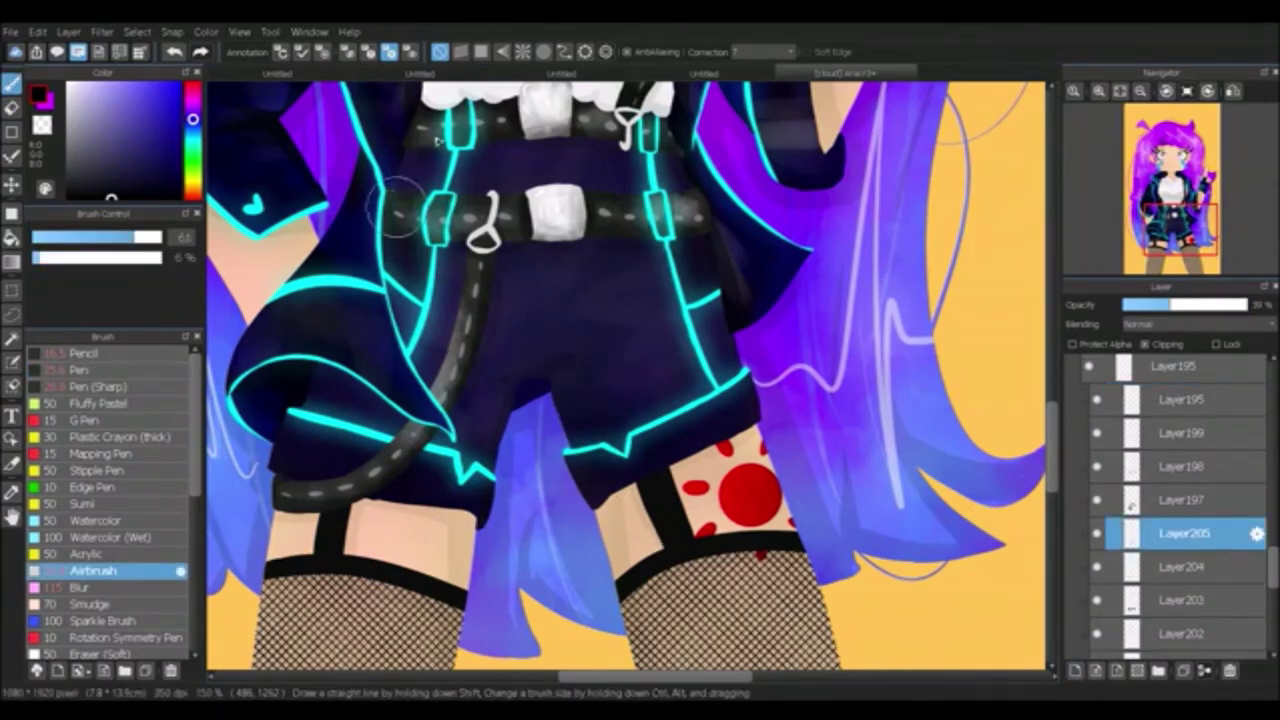
pyautogui.keyDown('alt'); pyautogui.click(606, 349); pyautogui.keyUp('alt')
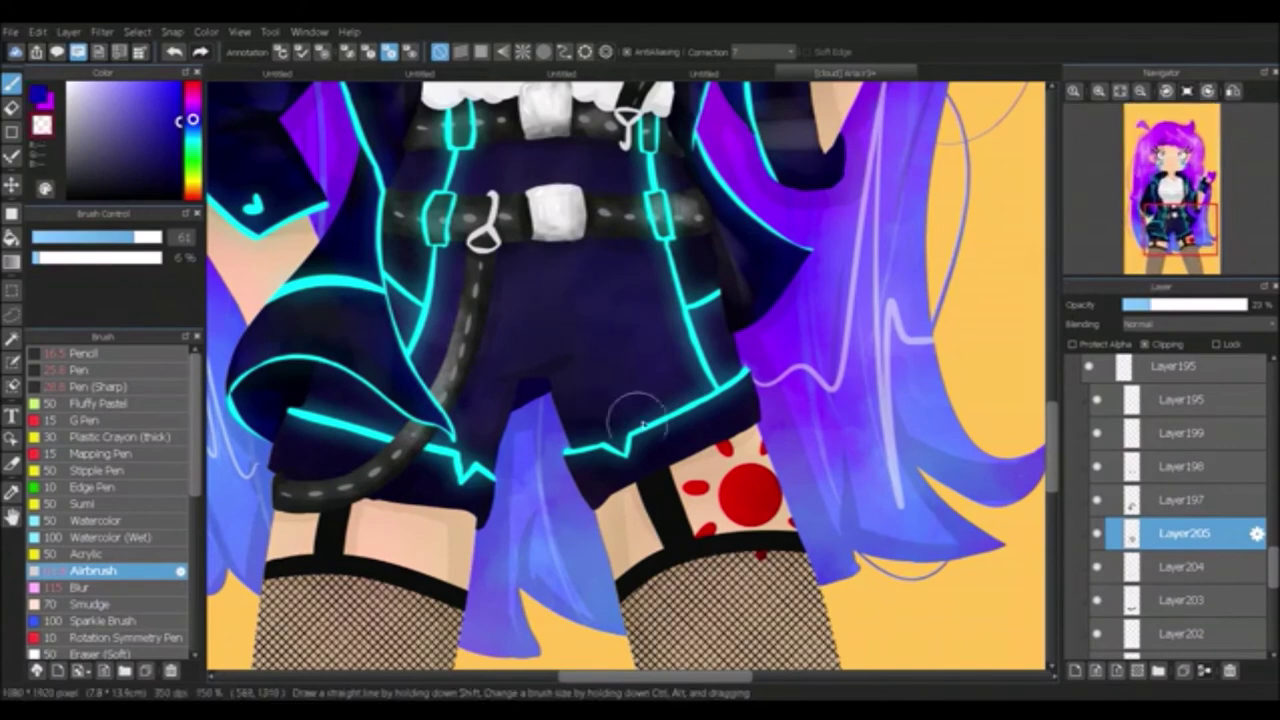
pyautogui.hotkey('ctrl', '0')
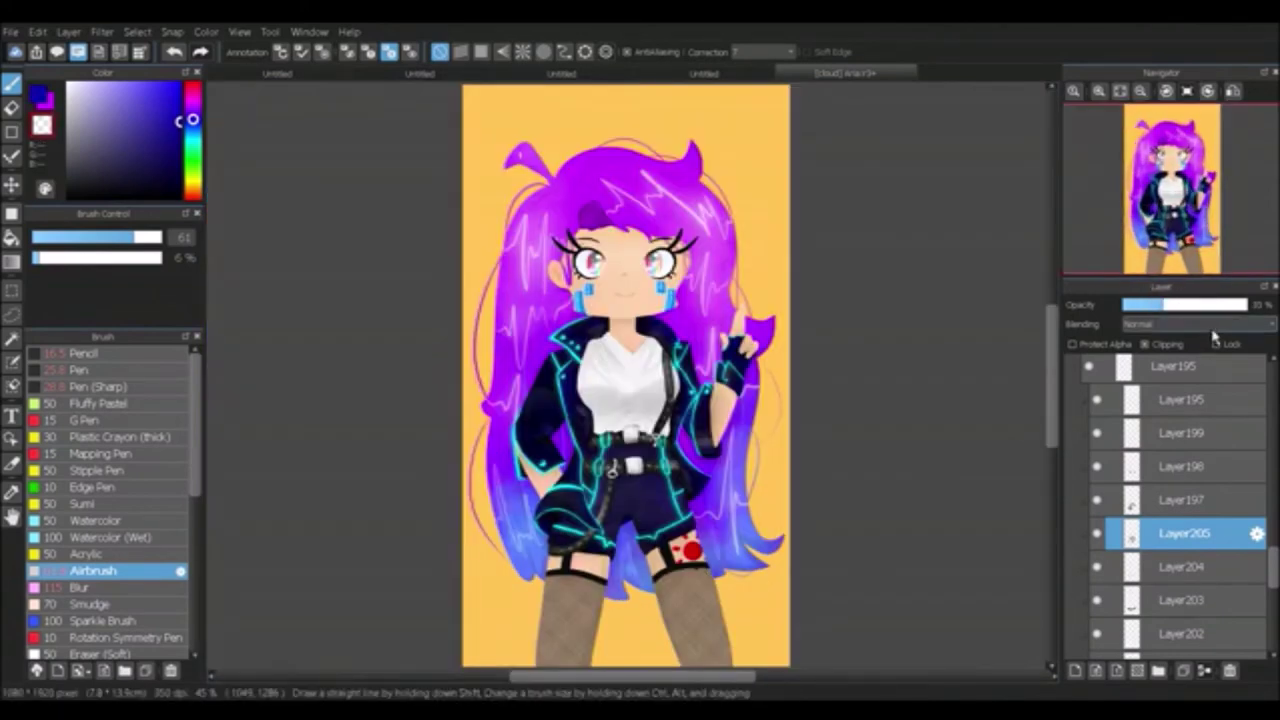
# Step: Draw and fill three yellow rounded shapes above the raised fingers with the Pen on a new top layer
pyautogui.click(1075, 670)
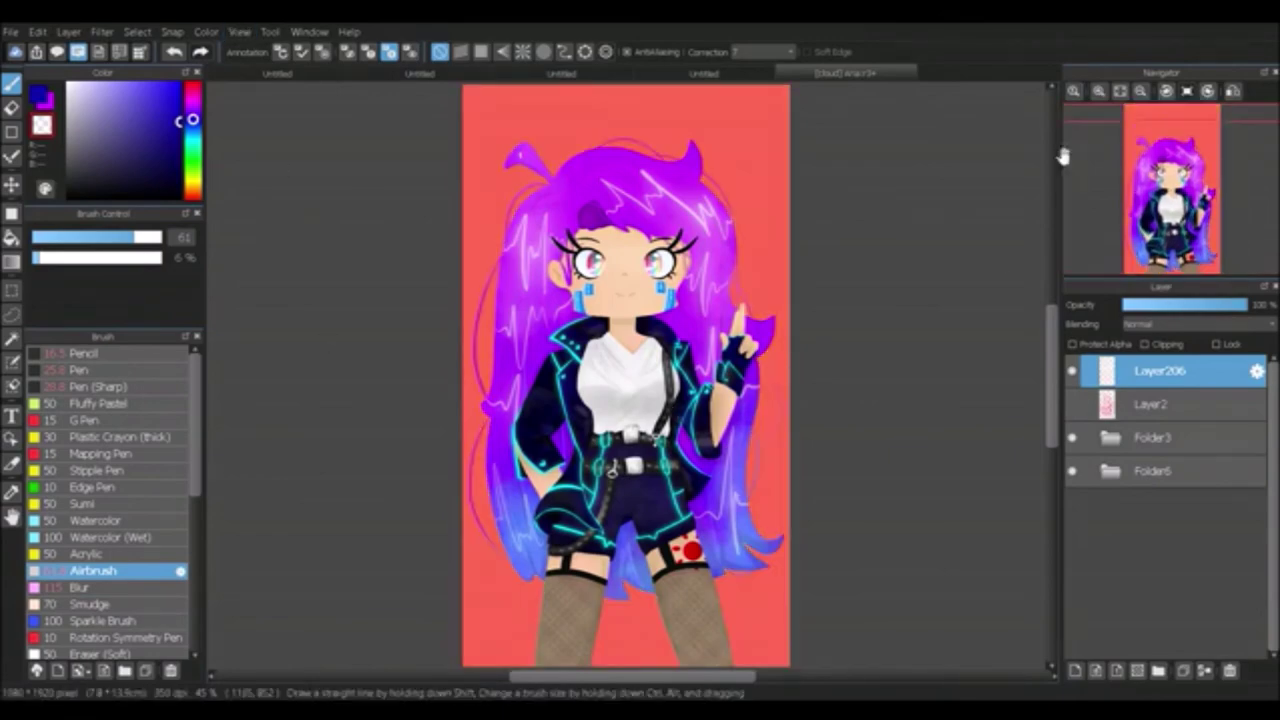
pyautogui.scroll(5, 668, 405)
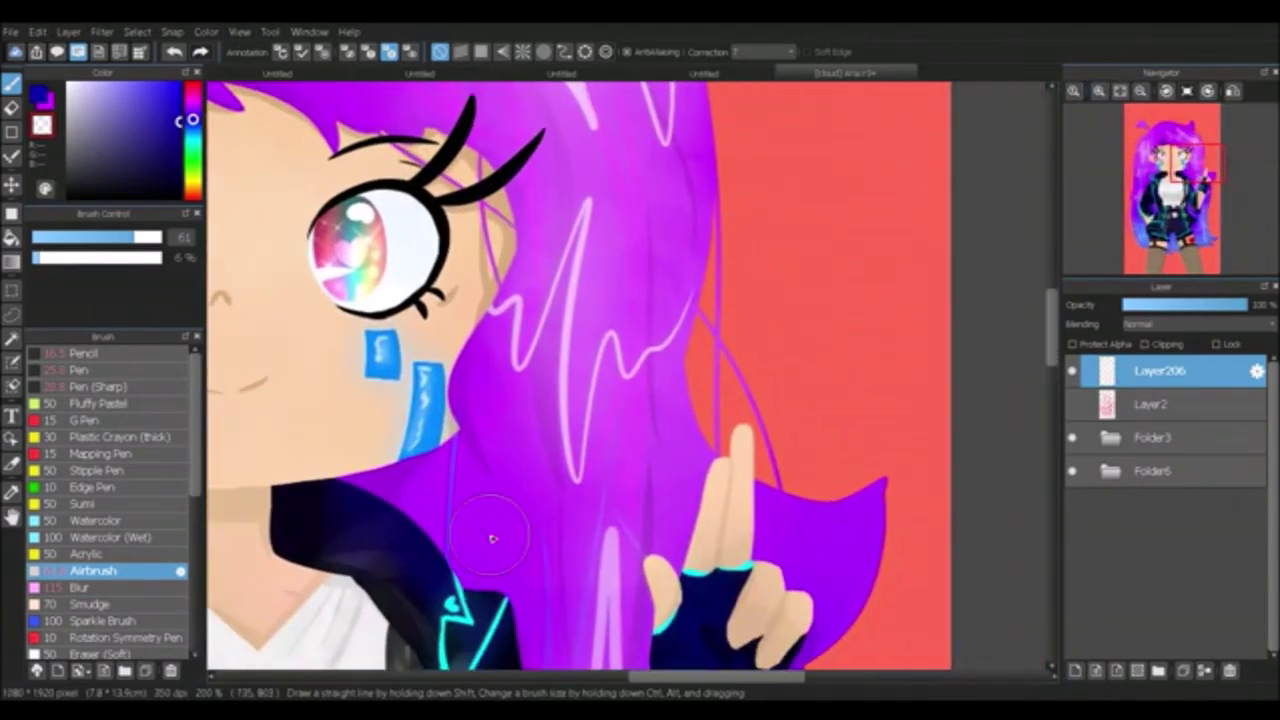
pyautogui.click(192, 180)
pyautogui.click(180, 84)
pyautogui.click(85, 370)
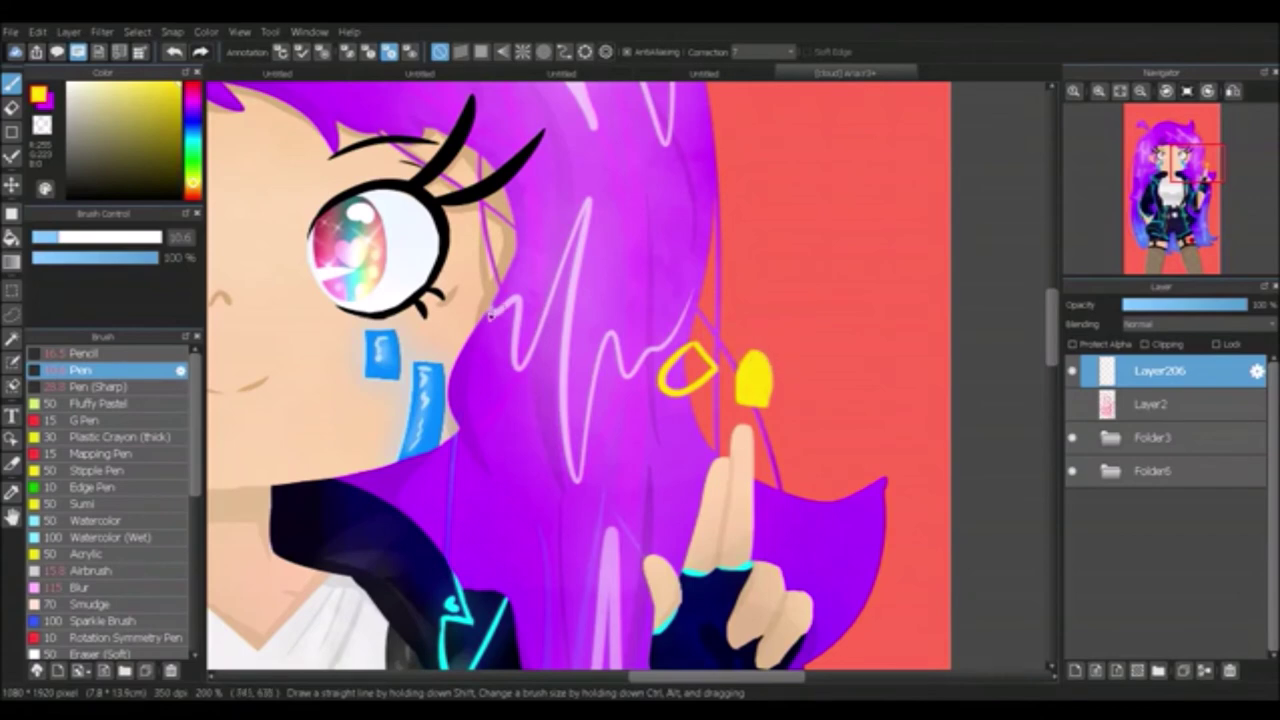
pyautogui.moveTo(697, 350); pyautogui.dragTo(685, 378)
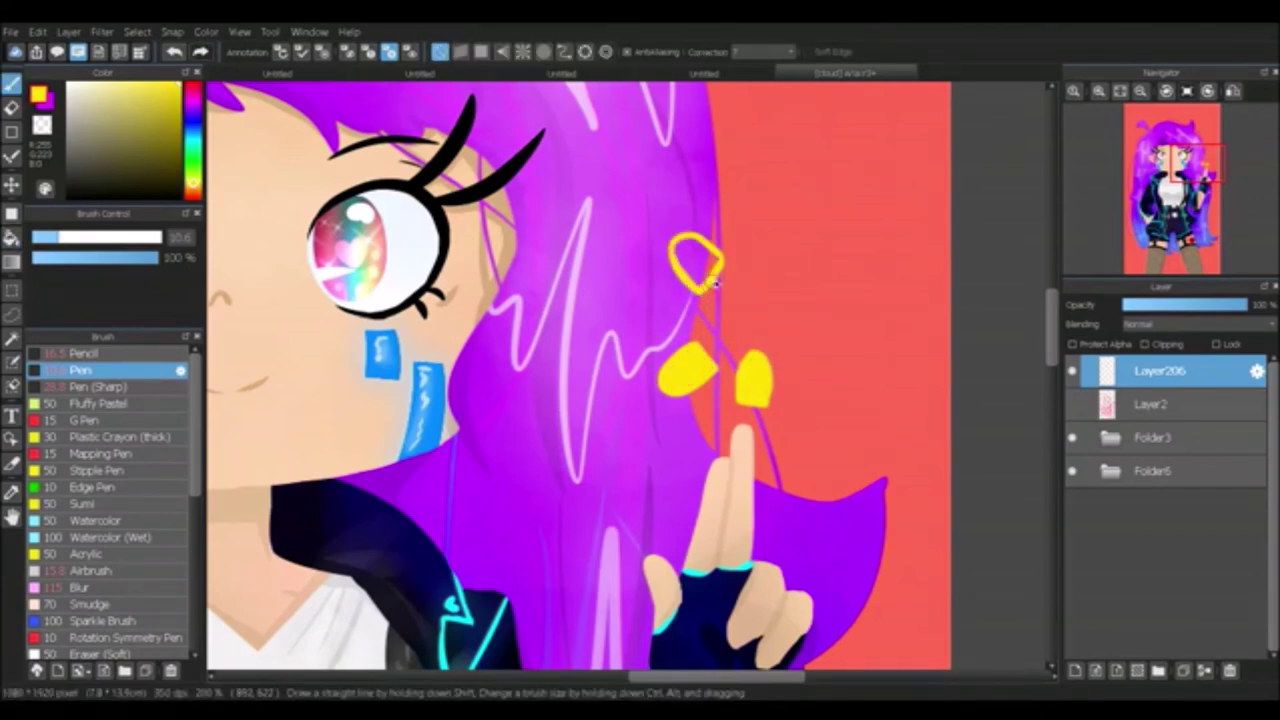
pyautogui.click(695, 262)
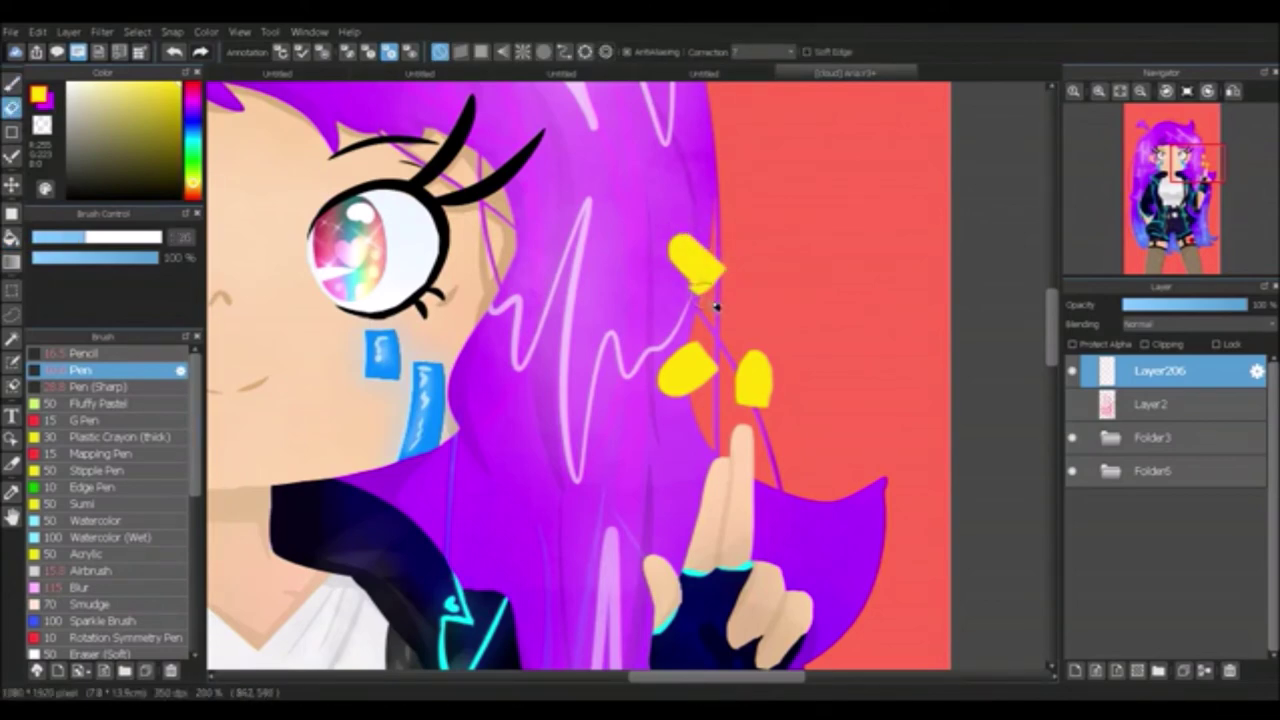
pyautogui.press('b')
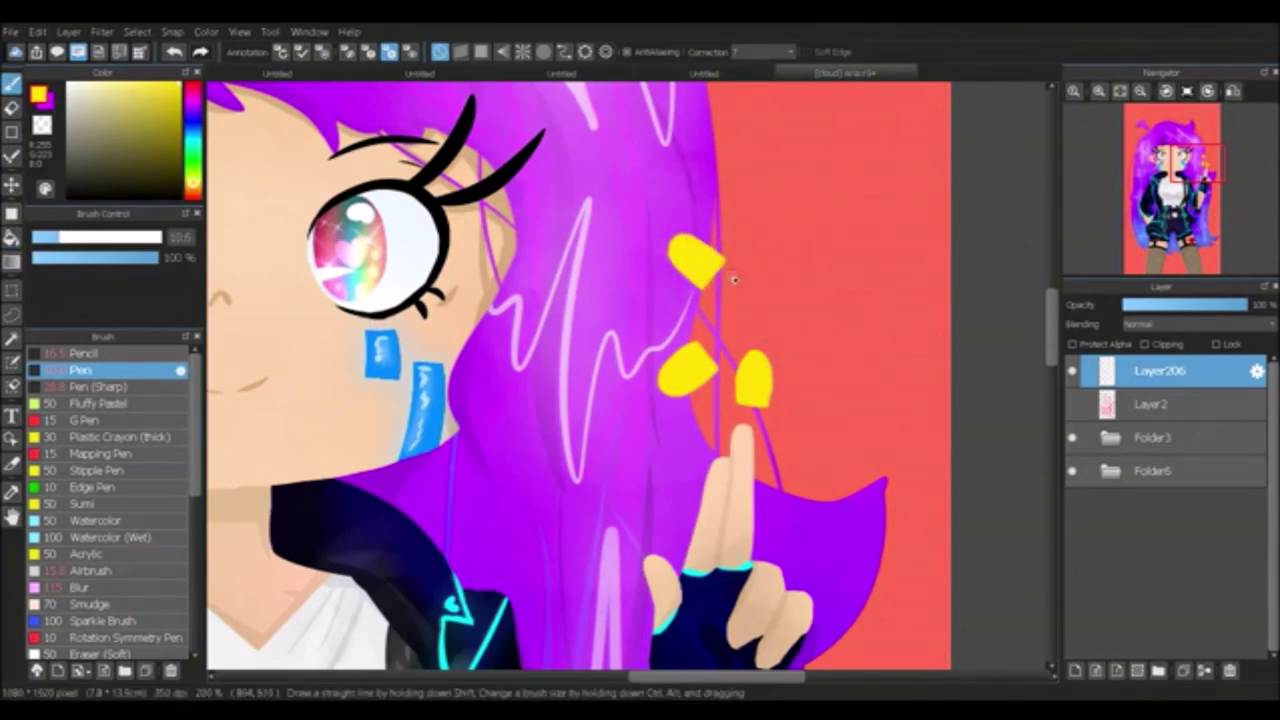
# Step: Add dark yellow band lines to the three shapes and shade their edges on a second clipped layer at 23% opacity
pyautogui.hotkey('ctrl', 'shift', 'n')
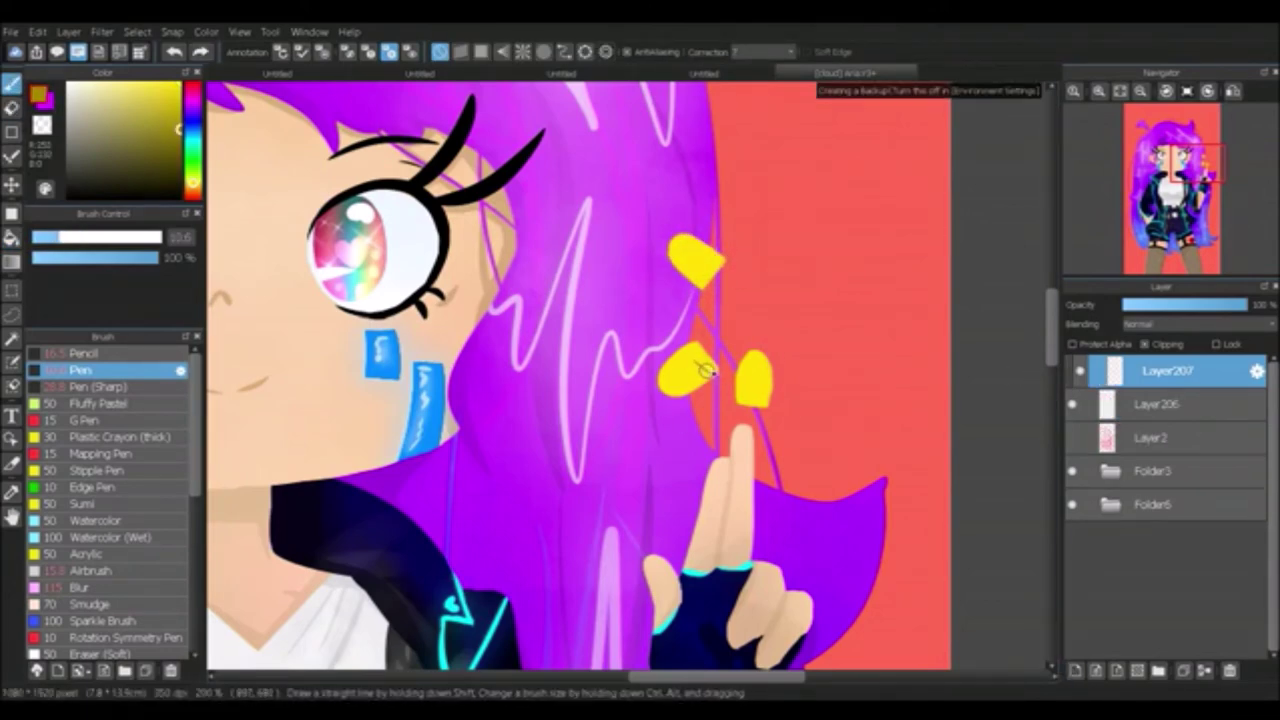
pyautogui.scroll(3, 897, 378)
pyautogui.moveTo(1162, 96); pyautogui.dragTo(1170, 120)
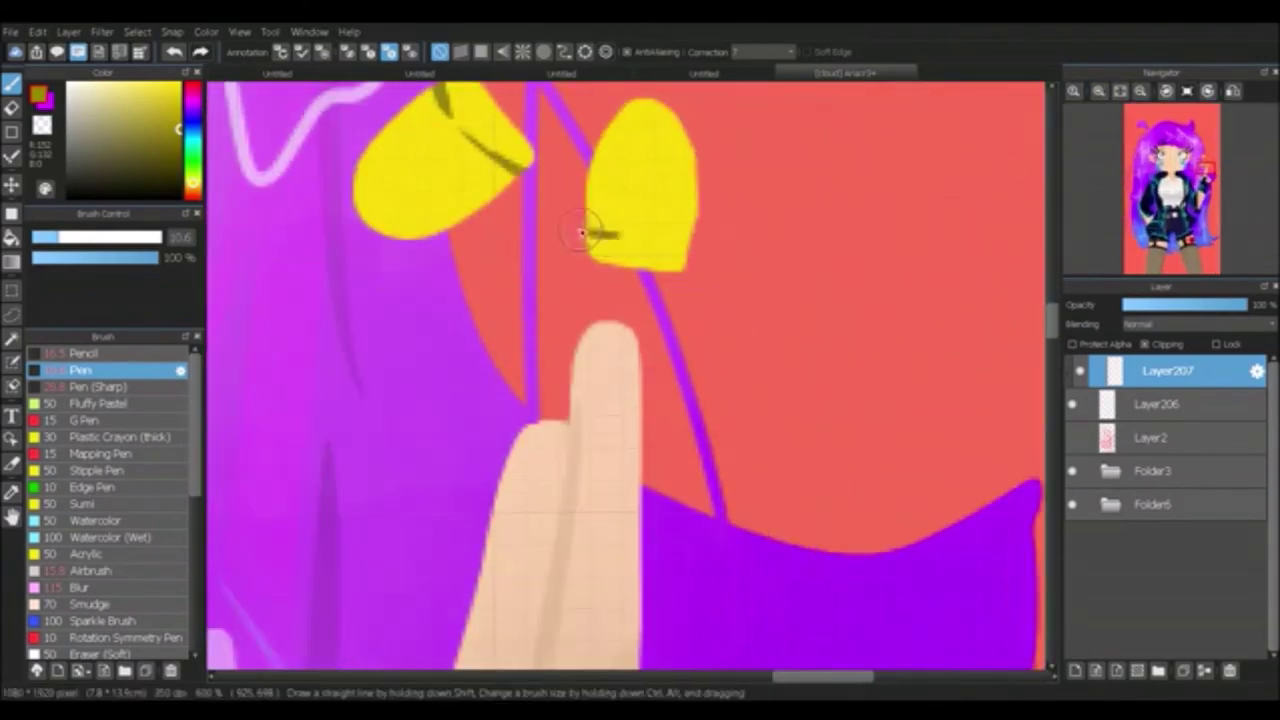
pyautogui.moveTo(470, 150); pyautogui.dragTo(634, 289)
pyautogui.hotkey('ctrl', 'shift', 'n')
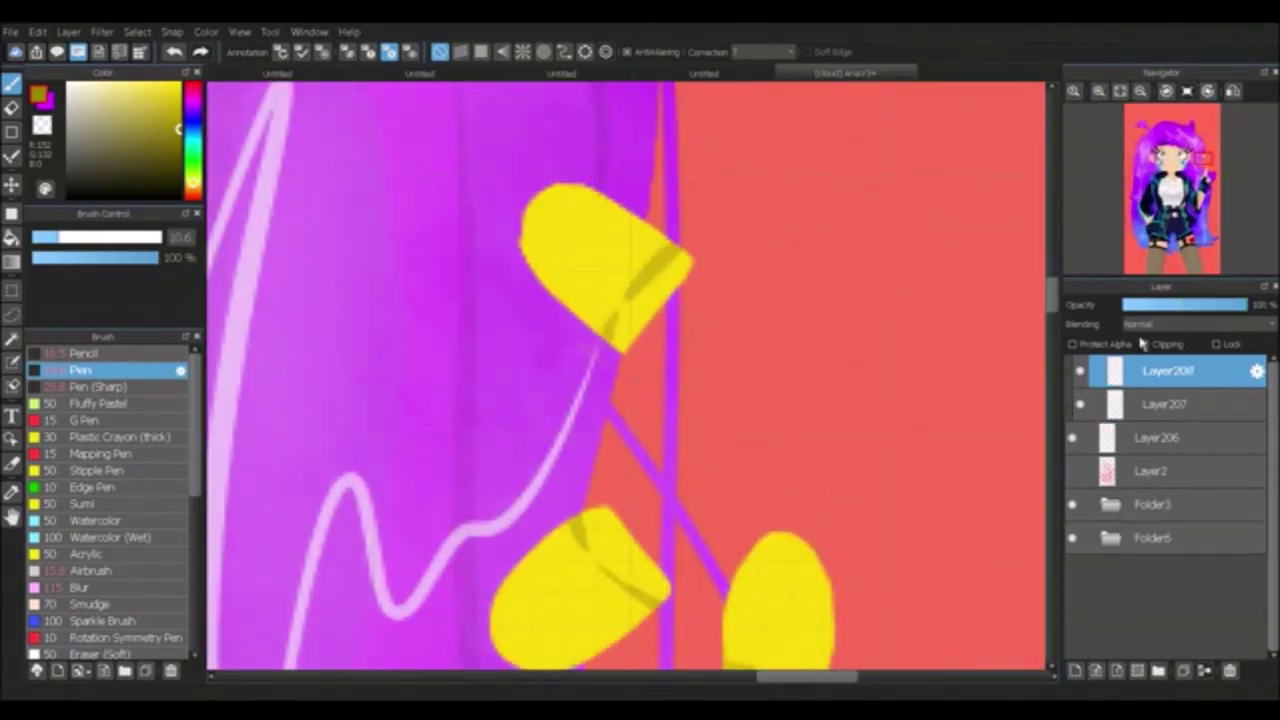
pyautogui.moveTo(1200, 158); pyautogui.dragTo(1205, 172)
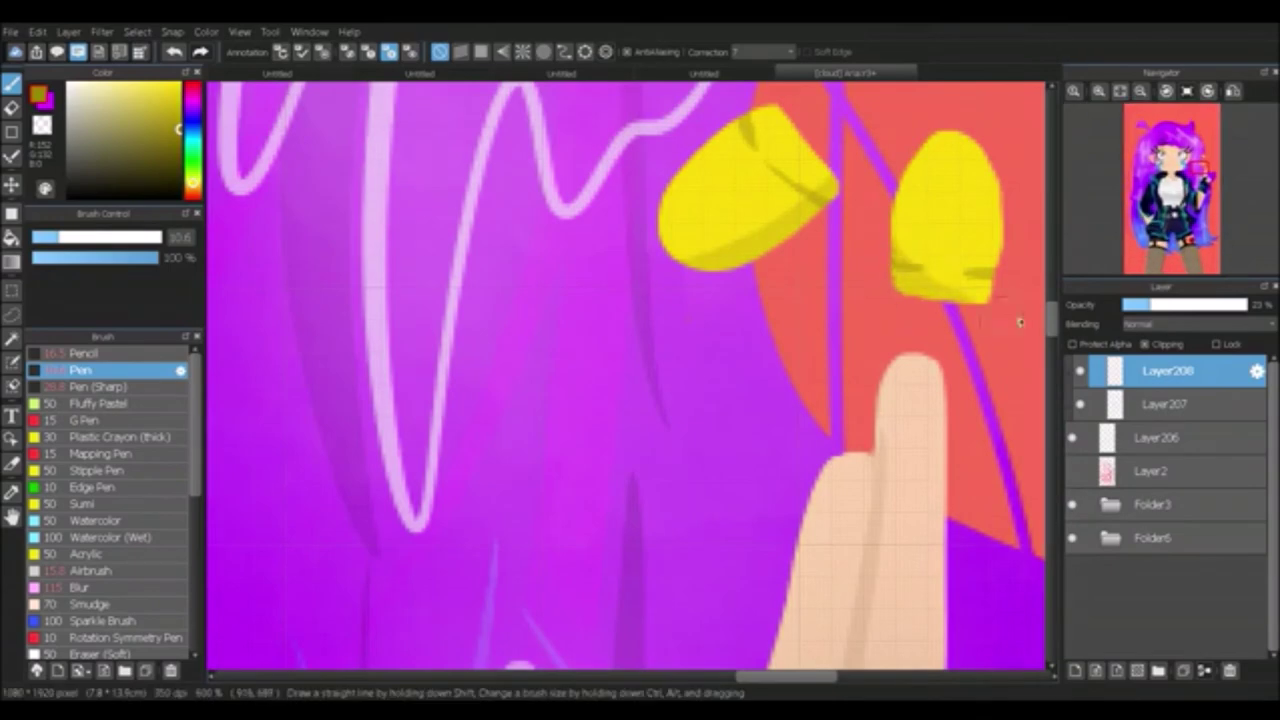
# Step: Dot white highlights onto the three yellow shapes on a new clipped layer at 56% opacity
pyautogui.hotkey('ctrl', 'shift', 'n')
pyautogui.moveTo(682, 206); pyautogui.dragTo(447, 441)
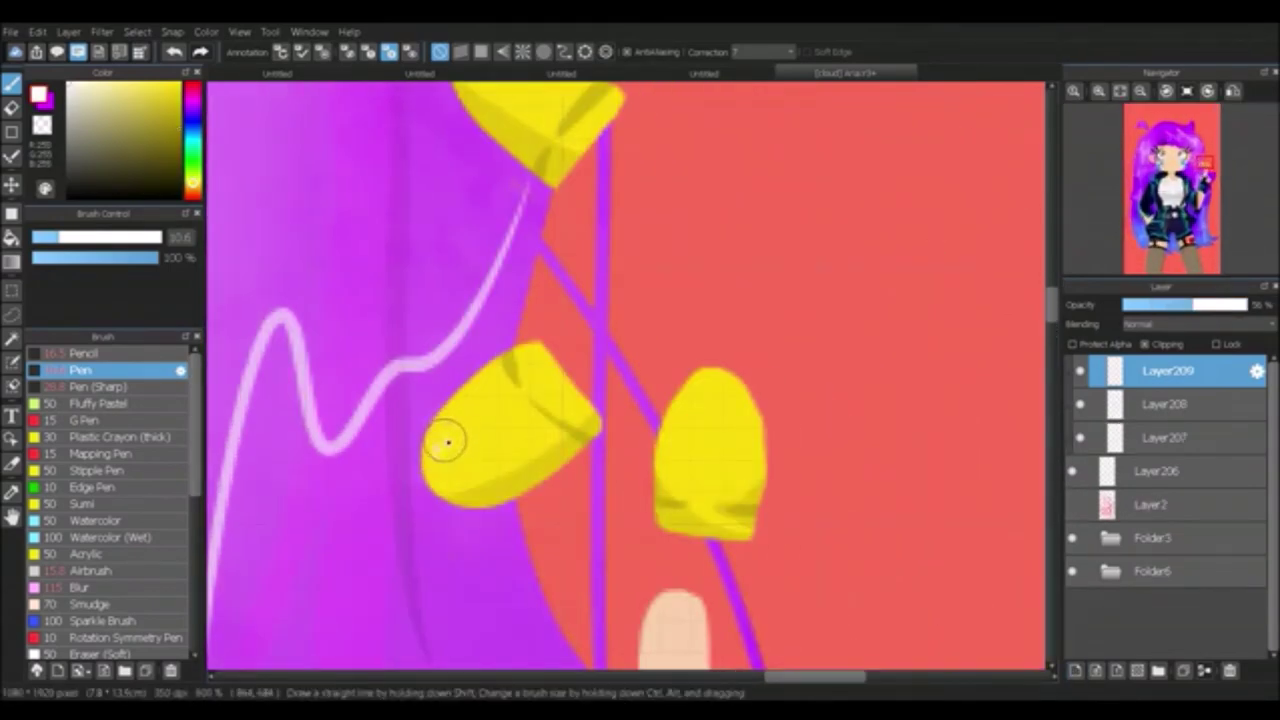
pyautogui.moveTo(690, 408); pyautogui.dragTo(466, 270)
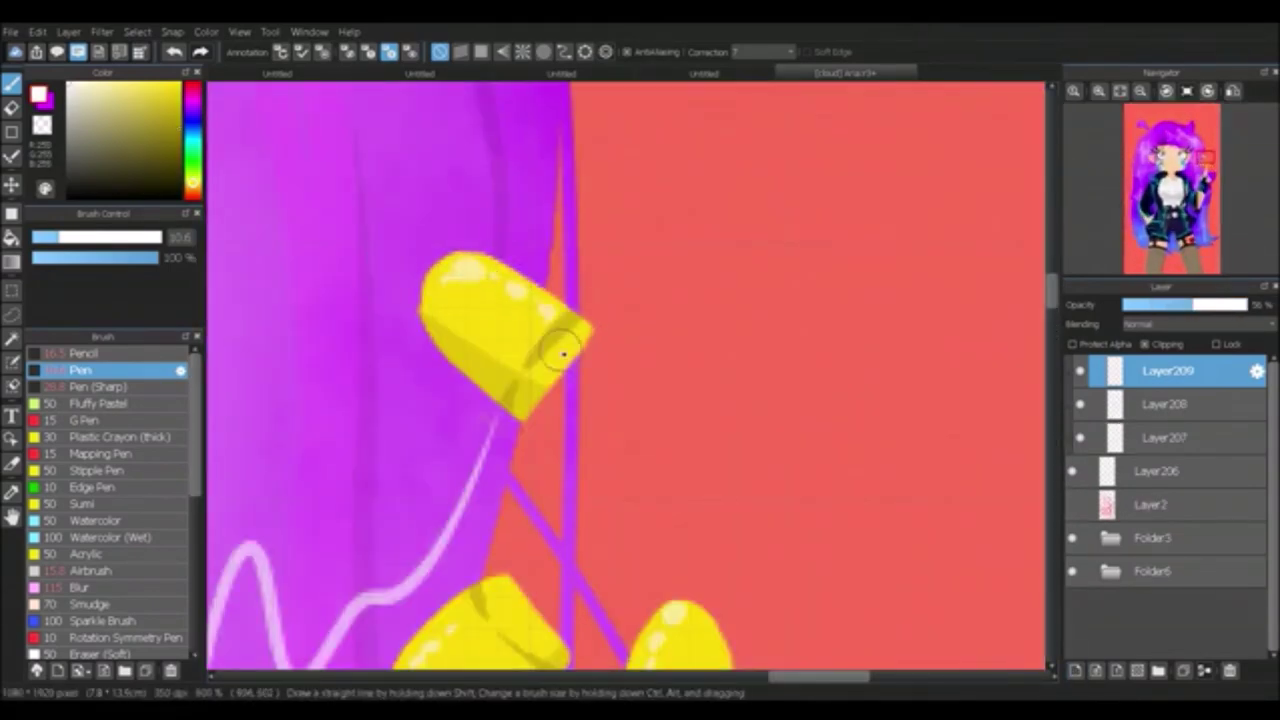
# Step: Duplicate the yellow shapes' layer three times and scatter the copies around the raised fingers, using Add blending
pyautogui.click(1120, 91)
pyautogui.click(1165, 437)
pyautogui.hotkey('ctrl', 'd')
pyautogui.click(1163, 349)
pyautogui.press('v')
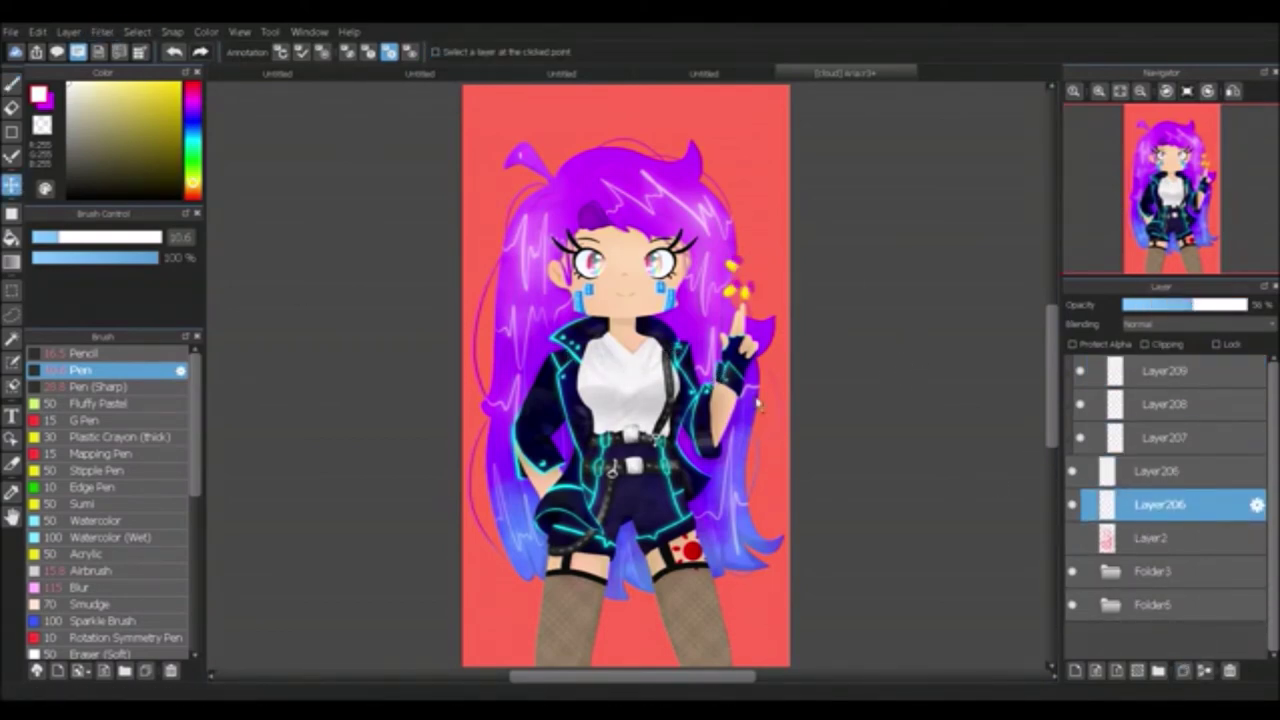
pyautogui.hotkey('ctrl', 'd')
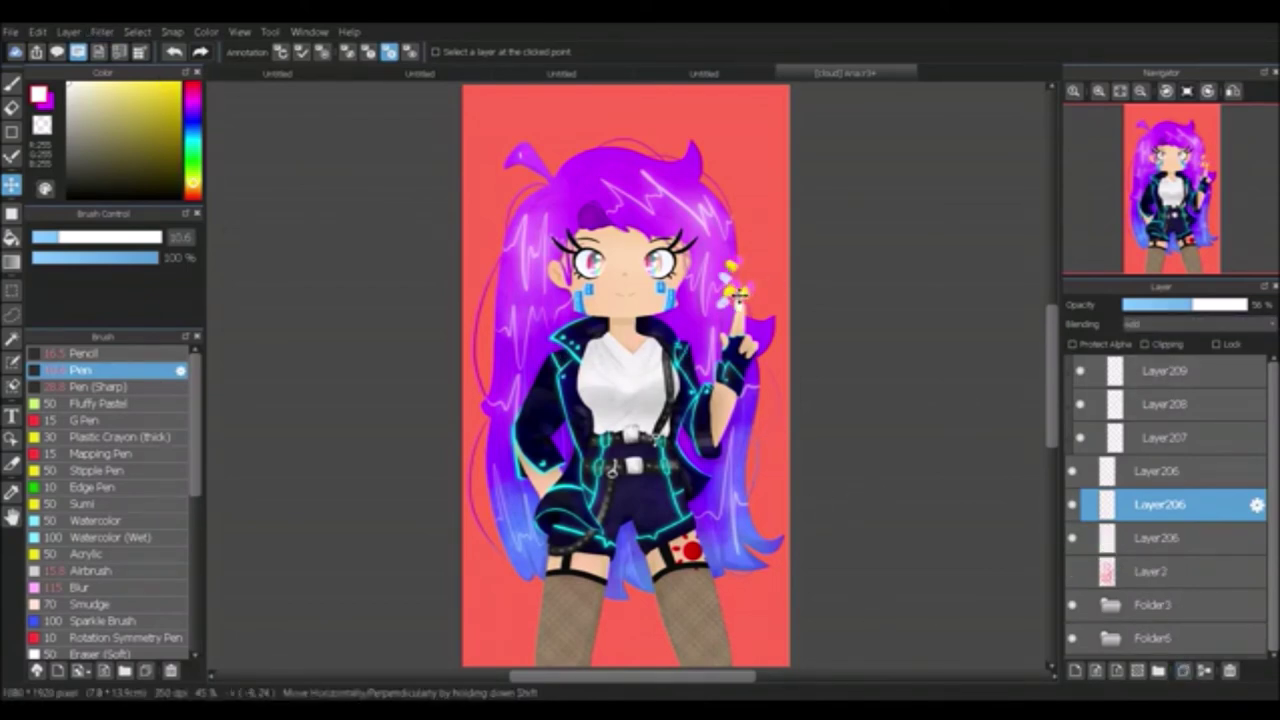
pyautogui.hotkey('ctrl', 'd')
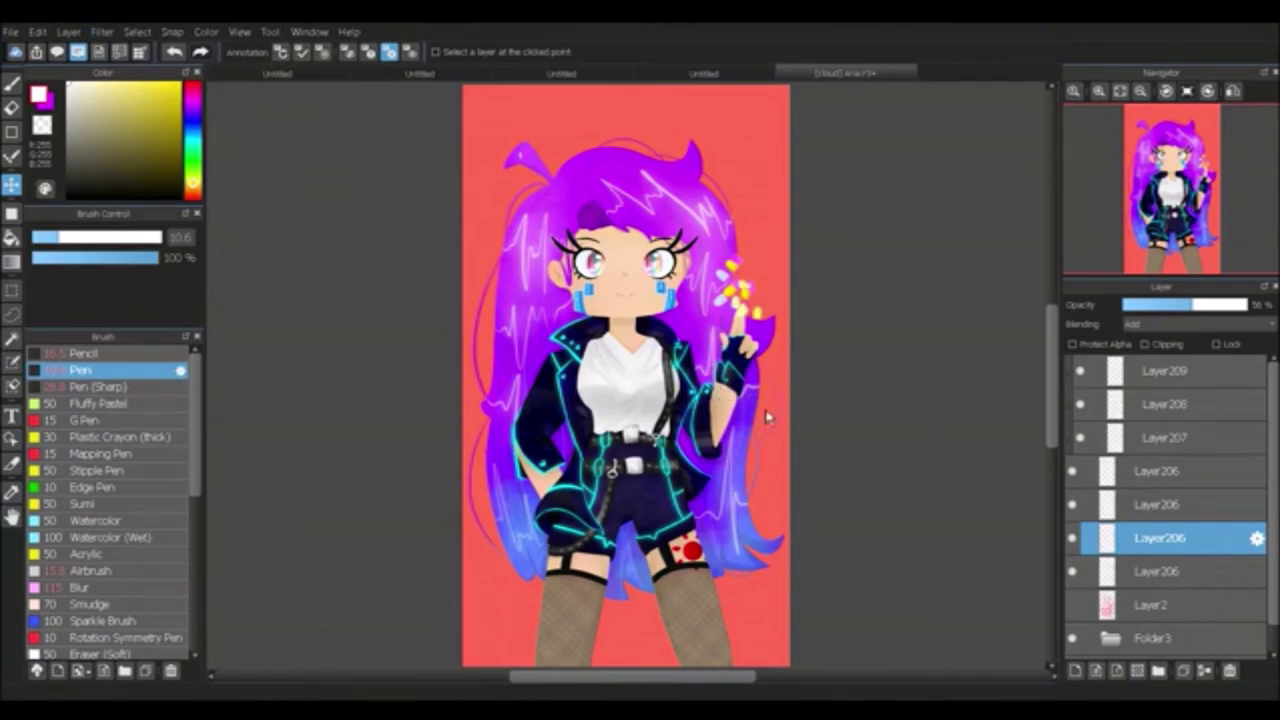
# Step: Tidy the layer stack, merging the clipped shading and highlights into the yellow shapes' layer
pyautogui.click(1098, 91)
pyautogui.click(1192, 500)
pyautogui.moveTo(1195, 493); pyautogui.dragTo(1180, 470)
pyautogui.scroll(-2, 1178, 605)
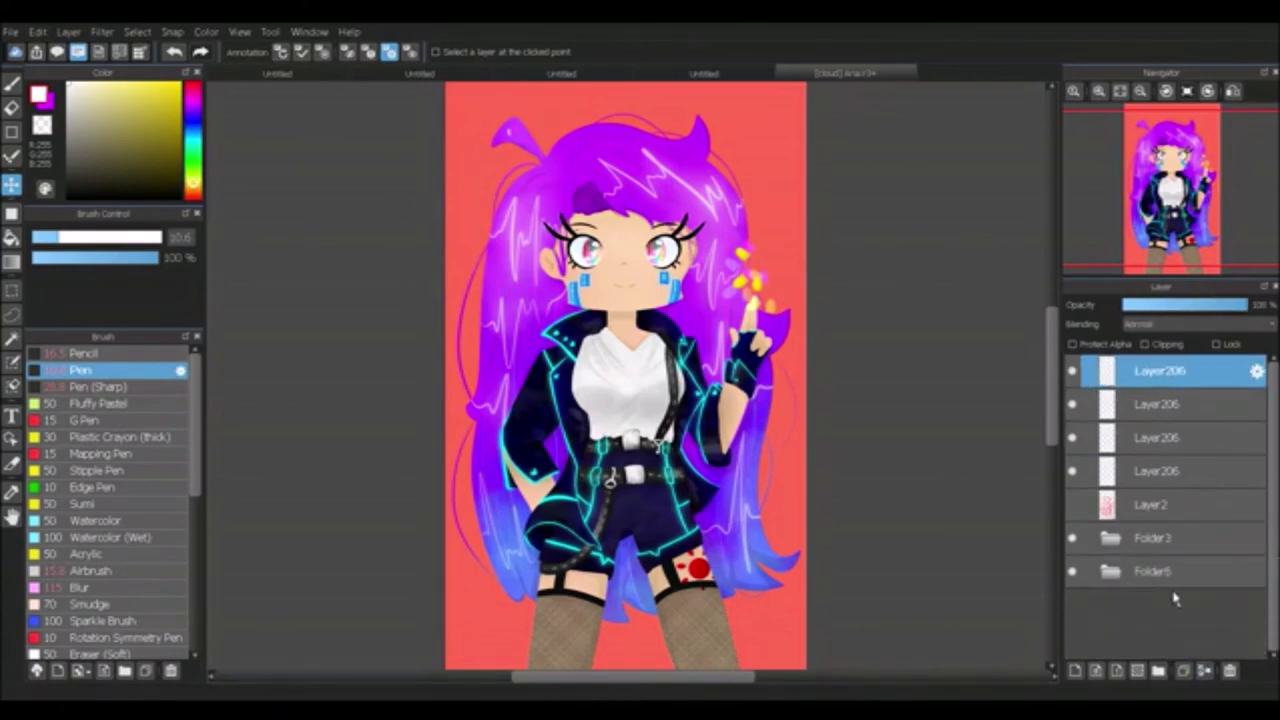
# Step: Try cyan size 20 Pixel brush strokes around the raised fingers on a new layer, testing Burn and Overlay blending
pyautogui.scroll(3, 700, 270)
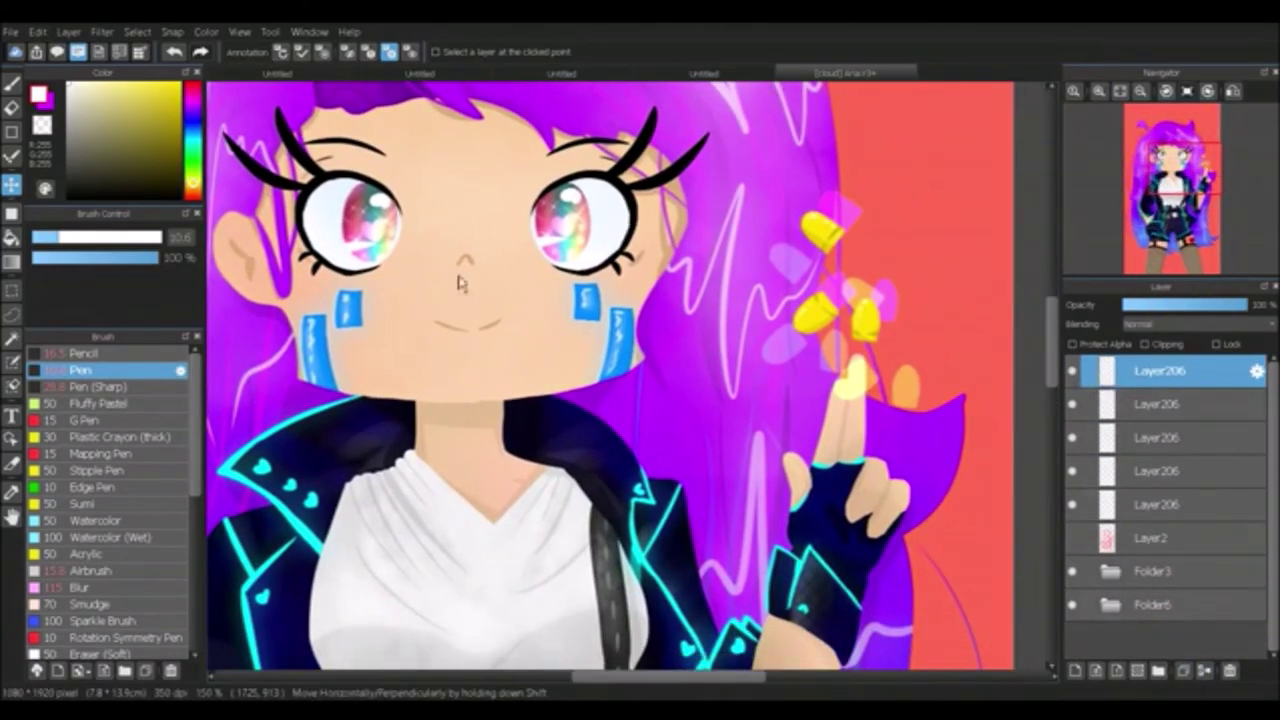
pyautogui.scroll(-5, 133, 443)
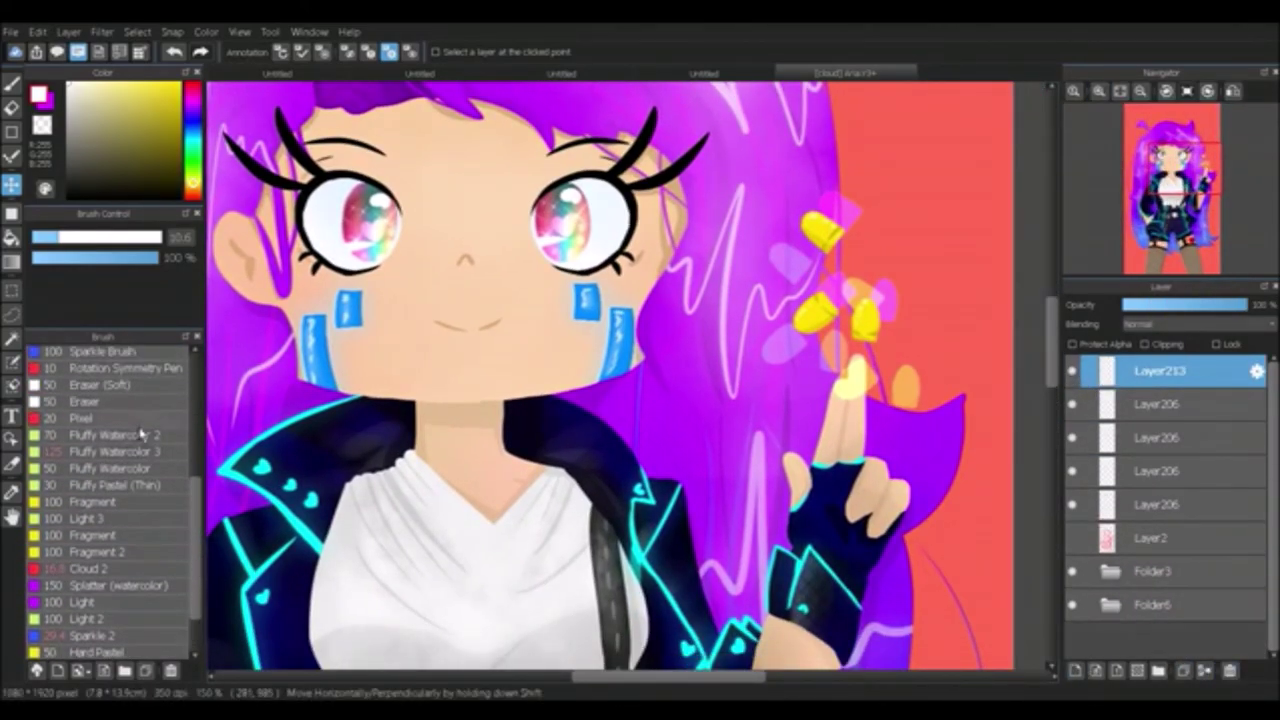
pyautogui.click(117, 436)
pyautogui.click(84, 418)
pyautogui.moveTo(775, 302); pyautogui.dragTo(810, 306)
pyautogui.moveTo(875, 343); pyautogui.dragTo(910, 345)
pyautogui.scroll(-10, 1180, 324)
pyautogui.scroll(-3, 1180, 324)
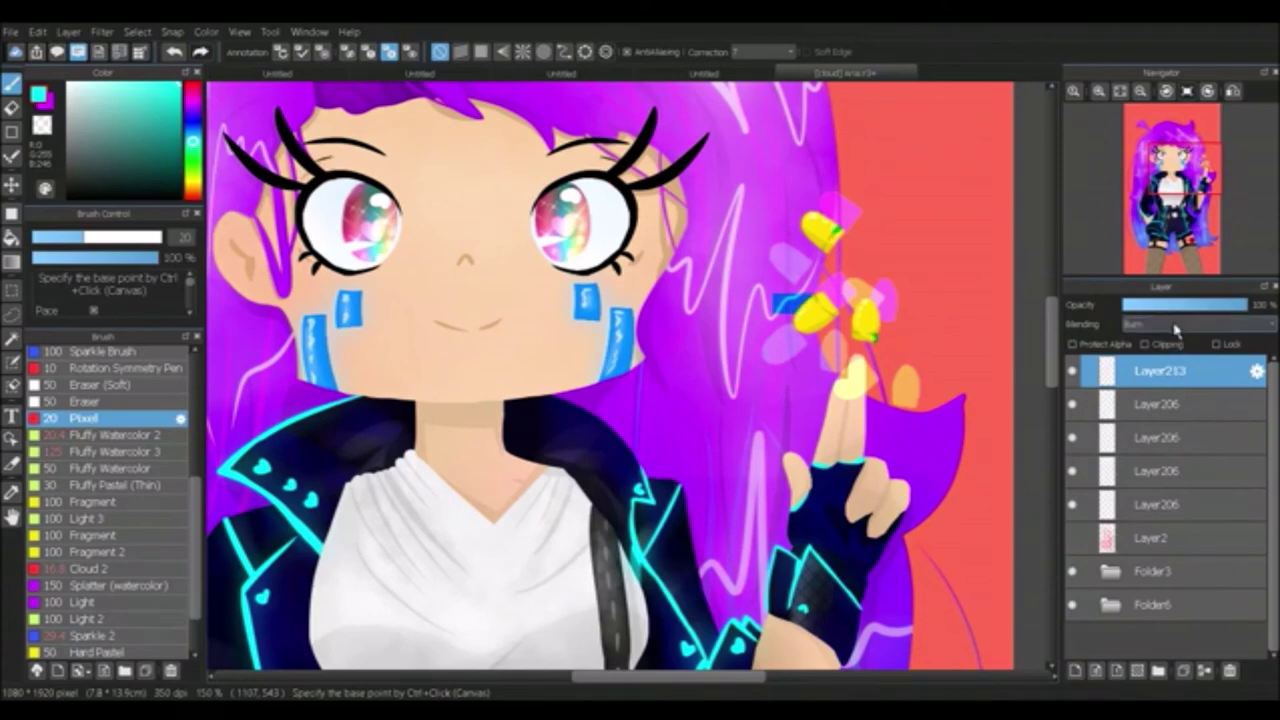
# Step: Hide the three scattered copies of the yellow shapes and delete the trial cyan pixel layer
pyautogui.click(1204, 669)
pyautogui.hotkey('ctrl', '0')
pyautogui.click(1230, 669)
pyautogui.moveTo(1073, 504); pyautogui.dragTo(1082, 448)
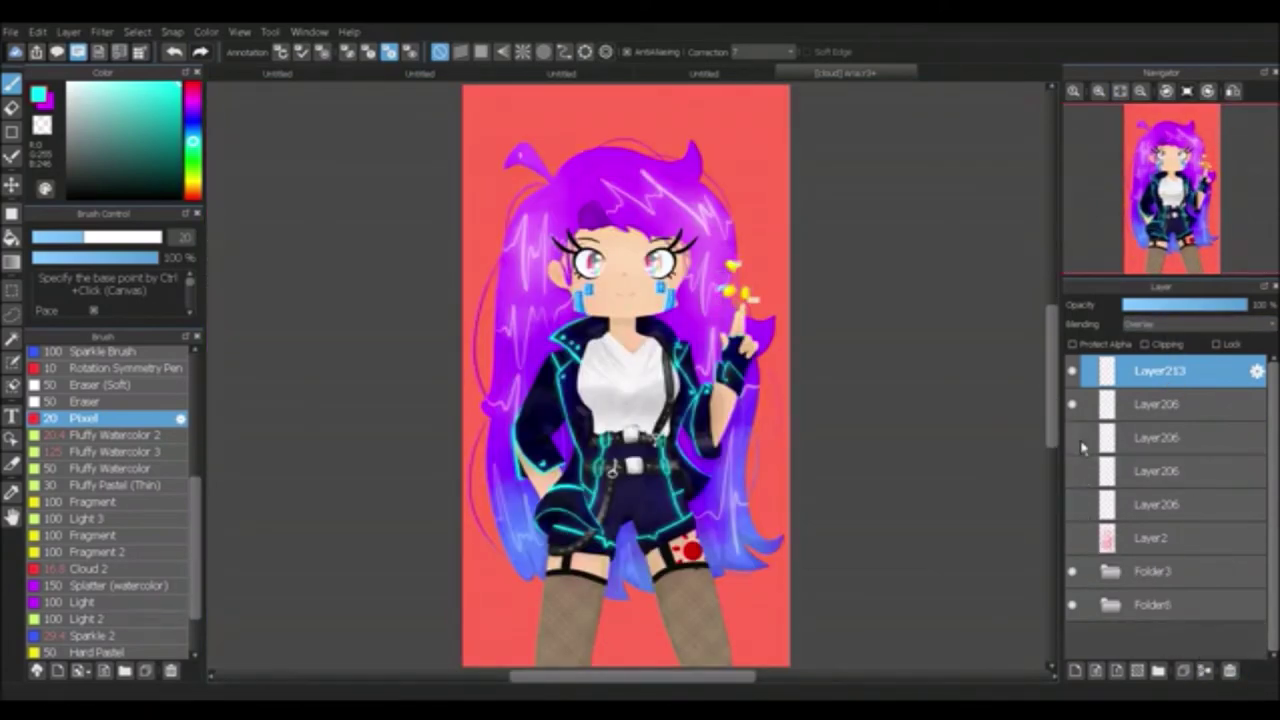
pyautogui.click(1230, 669)
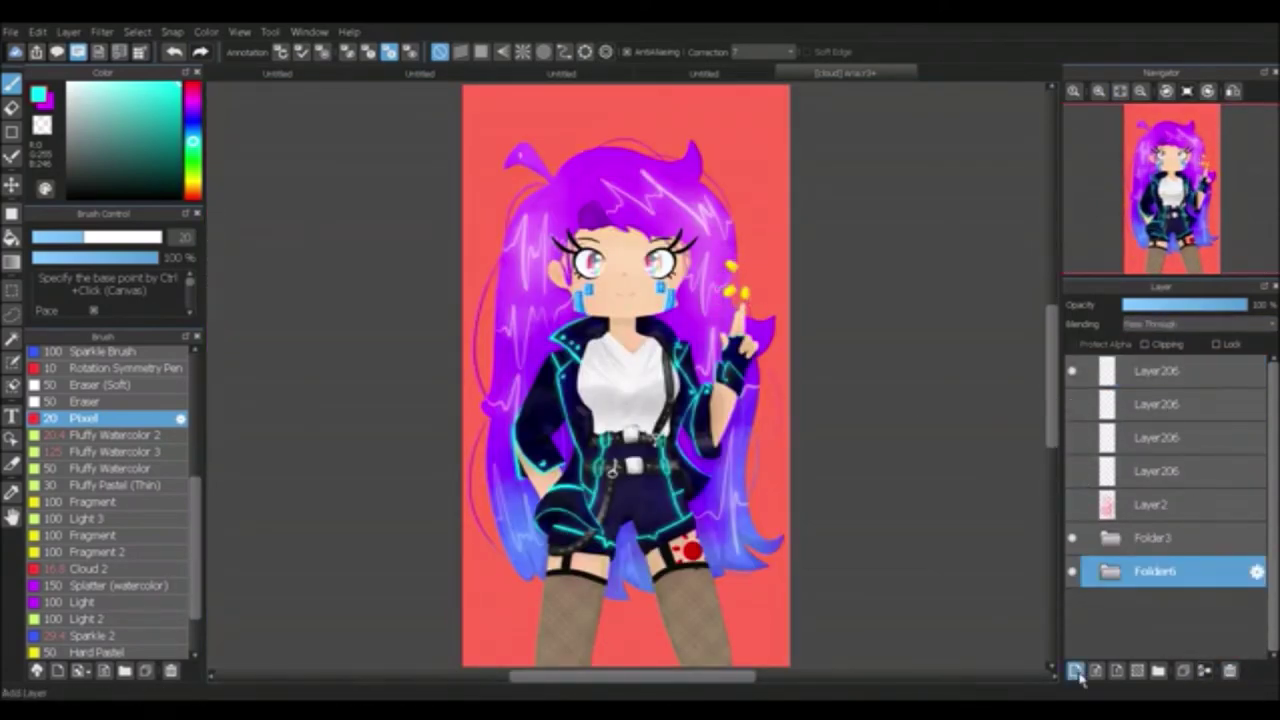
# Step: Paint cyan glitch blocks with the size 30 Pixel brush on a new layer along the hair, hips and raised fingers
pyautogui.click(1075, 669)
pyautogui.moveTo(515, 296); pyautogui.dragTo(525, 414)
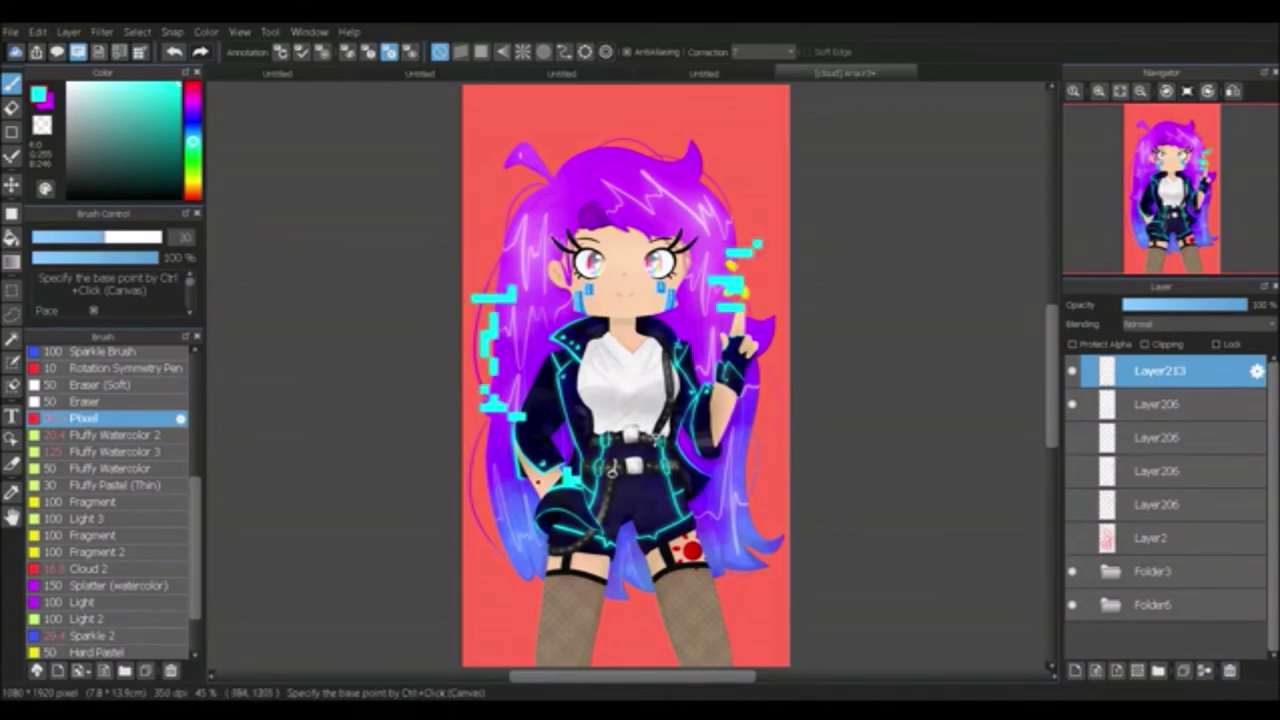
pyautogui.moveTo(662, 488); pyautogui.dragTo(775, 520)
pyautogui.moveTo(520, 184); pyautogui.dragTo(580, 190)
pyautogui.moveTo(742, 378); pyautogui.dragTo(780, 384)
# Step: Set the glitch block layer to Overlay blending, duplicate it and lower the copy's opacity
pyautogui.click(1197, 324)
pyautogui.click(1168, 358)
pyautogui.click(1197, 324)
pyautogui.click(1168, 374)
pyautogui.click(1183, 669)
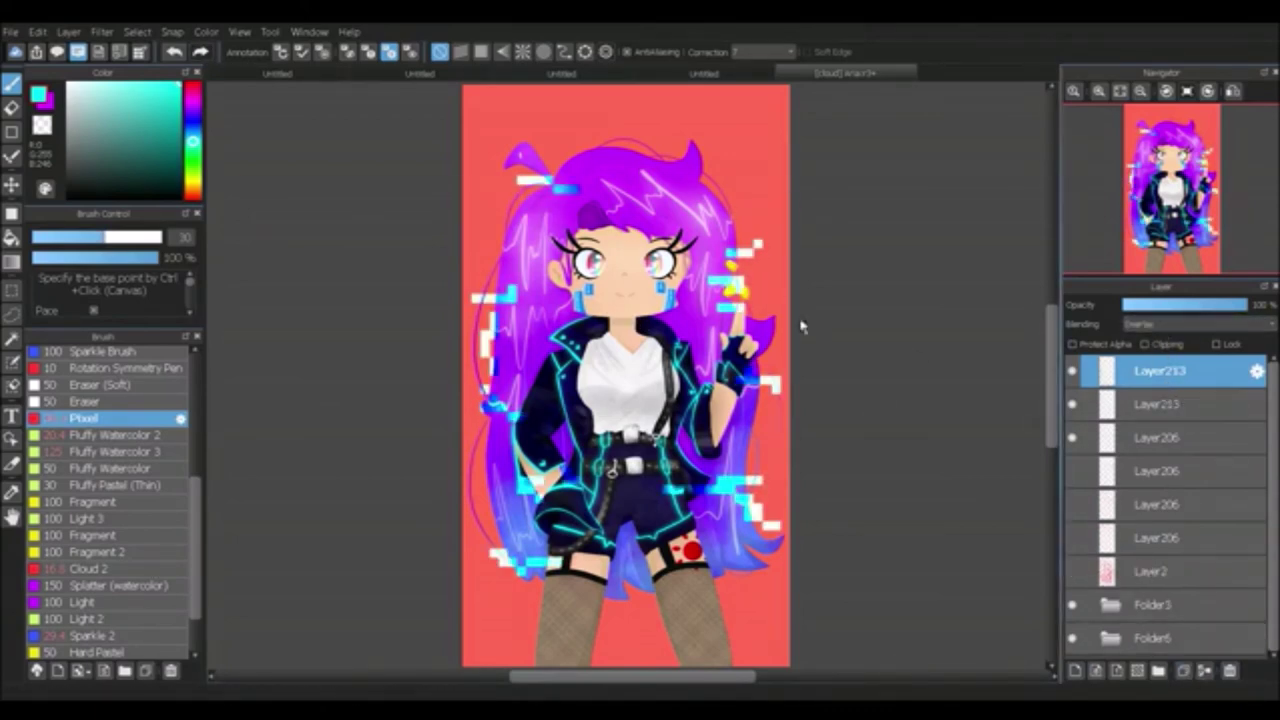
pyautogui.press('v')
pyautogui.click(1205, 306)
# Step: Duplicate the visible yellow shapes' layer twice near the raised fingers, using Overlay blending for the copies
pyautogui.click(1150, 437)
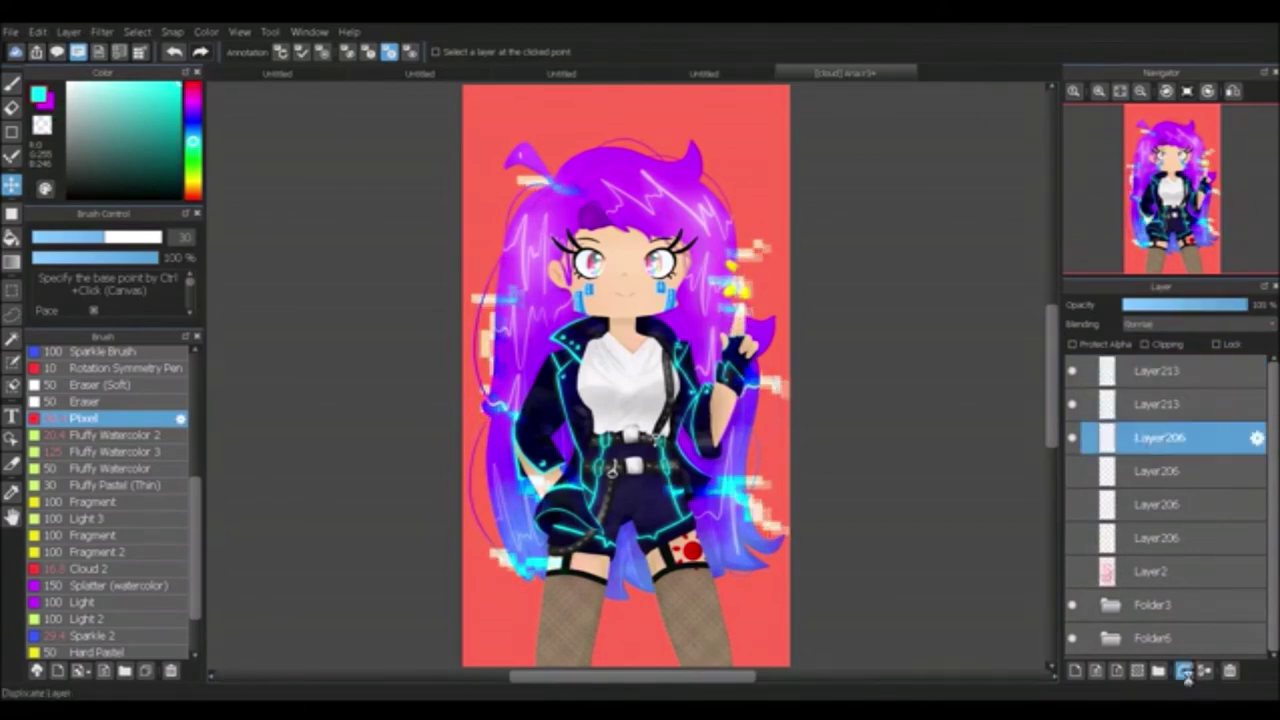
pyautogui.click(1183, 670)
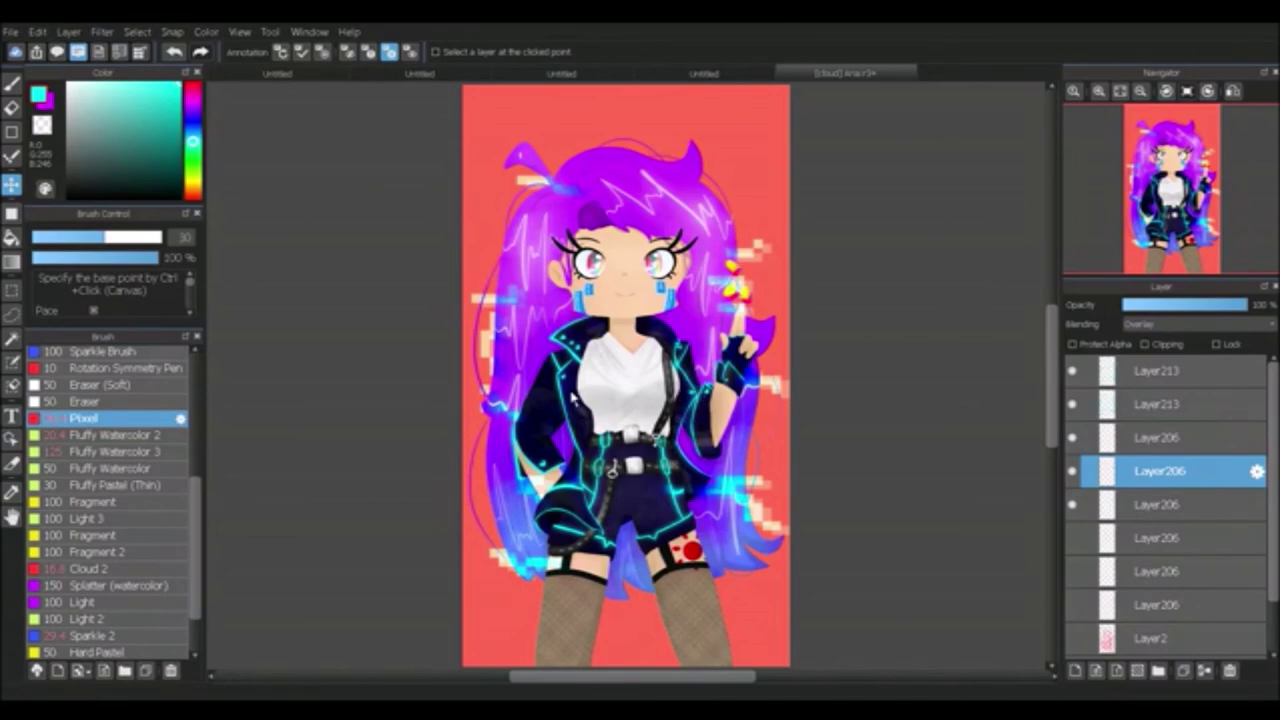
pyautogui.click(1165, 343)
pyautogui.click(11, 237)
pyautogui.click(193, 122)
pyautogui.hotkey('ctrl', 'z')
pyautogui.press('v')
pyautogui.hotkey('ctrl', 'z')
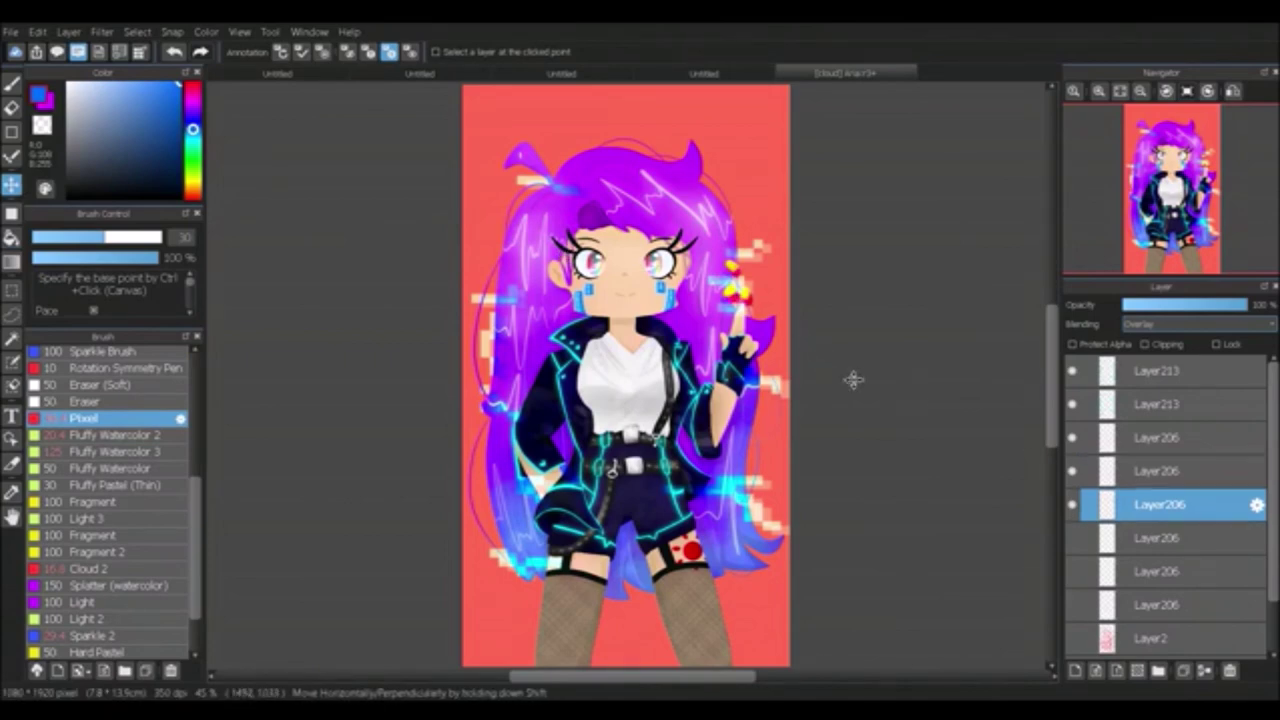
# Step: Fade the fishnet mesh on the stockings on Layer27 with a transparent Airbrush at 6% opacity, enlarging the brush to 243
pyautogui.click(1160, 437)
pyautogui.hotkey('ctrl', '+')
pyautogui.scroll(-3, 626, 375)
pyautogui.hotkey('ctrl', '-')
pyautogui.click(1160, 637)
pyautogui.click(1180, 541)
pyautogui.click(1172, 375)
pyautogui.scroll(5, 100, 500)
pyautogui.click(93, 530)
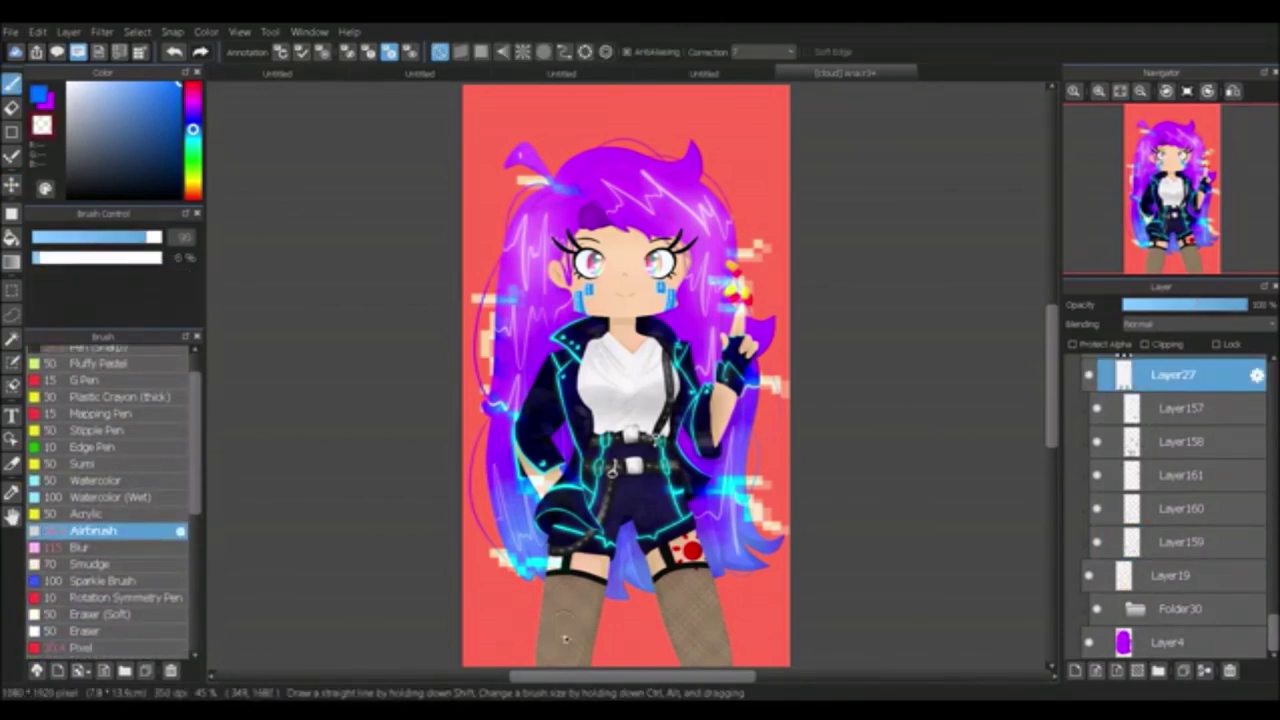
pyautogui.moveTo(572, 622); pyautogui.dragTo(690, 618)
pyautogui.click(161, 240)
pyautogui.moveTo(690, 540)
pyautogui.mouseDown()
pyautogui.moveTo(690, 600)
pyautogui.moveTo(690, 560)
pyautogui.moveTo(680, 580)
pyautogui.moveTo(815, 570)
pyautogui.mouseUp()
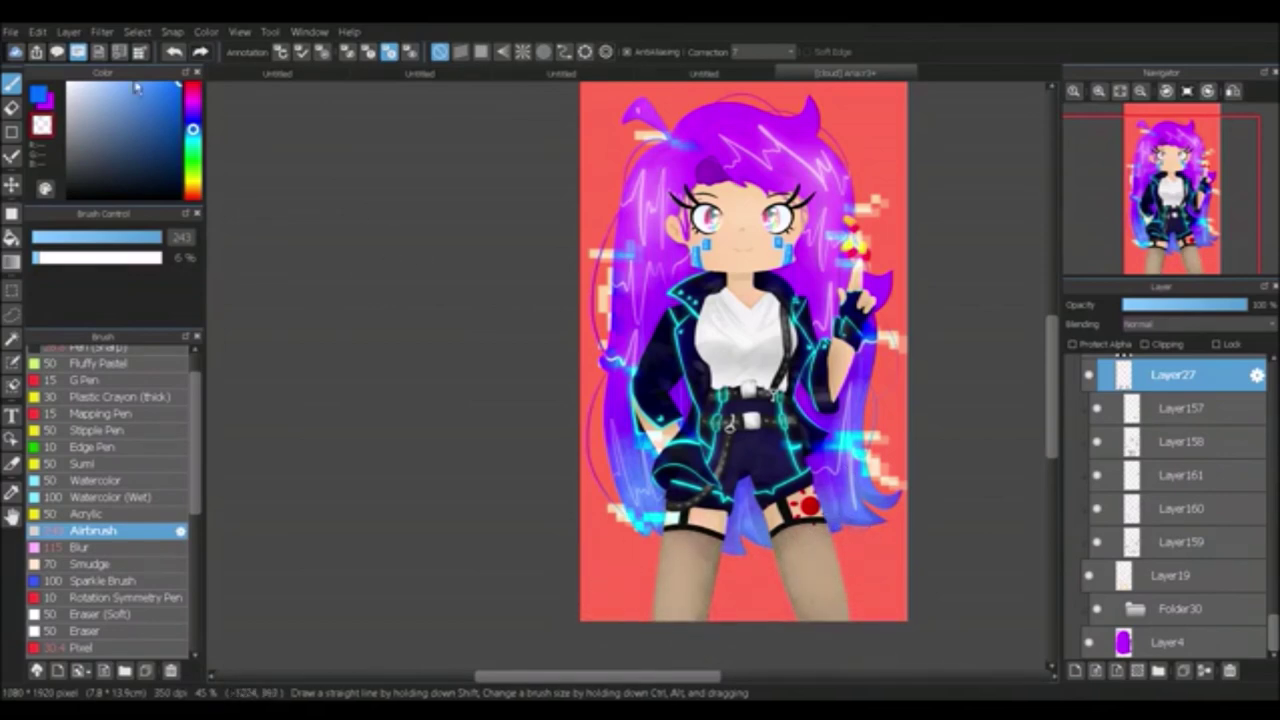
# Step: Place a new layer beneath Folder6 and try an argyle pattern over the coral background
pyautogui.scroll(-10, 1150, 500)
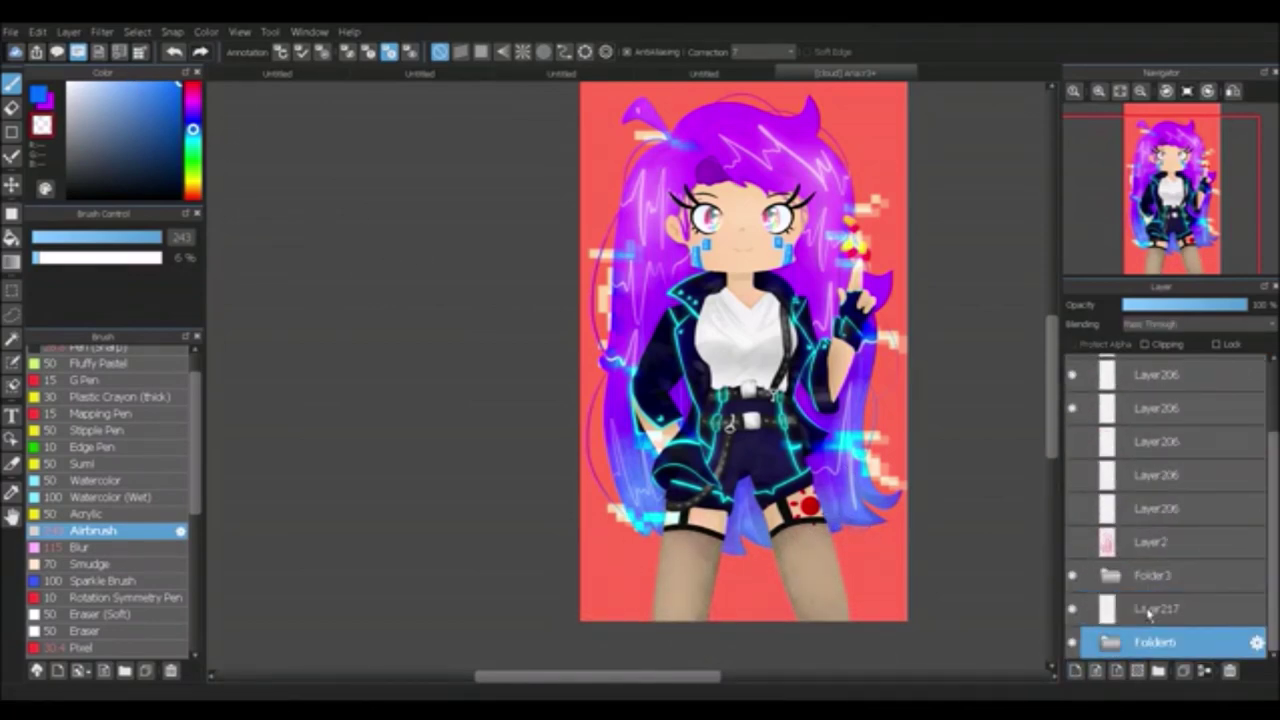
pyautogui.click(1155, 608)
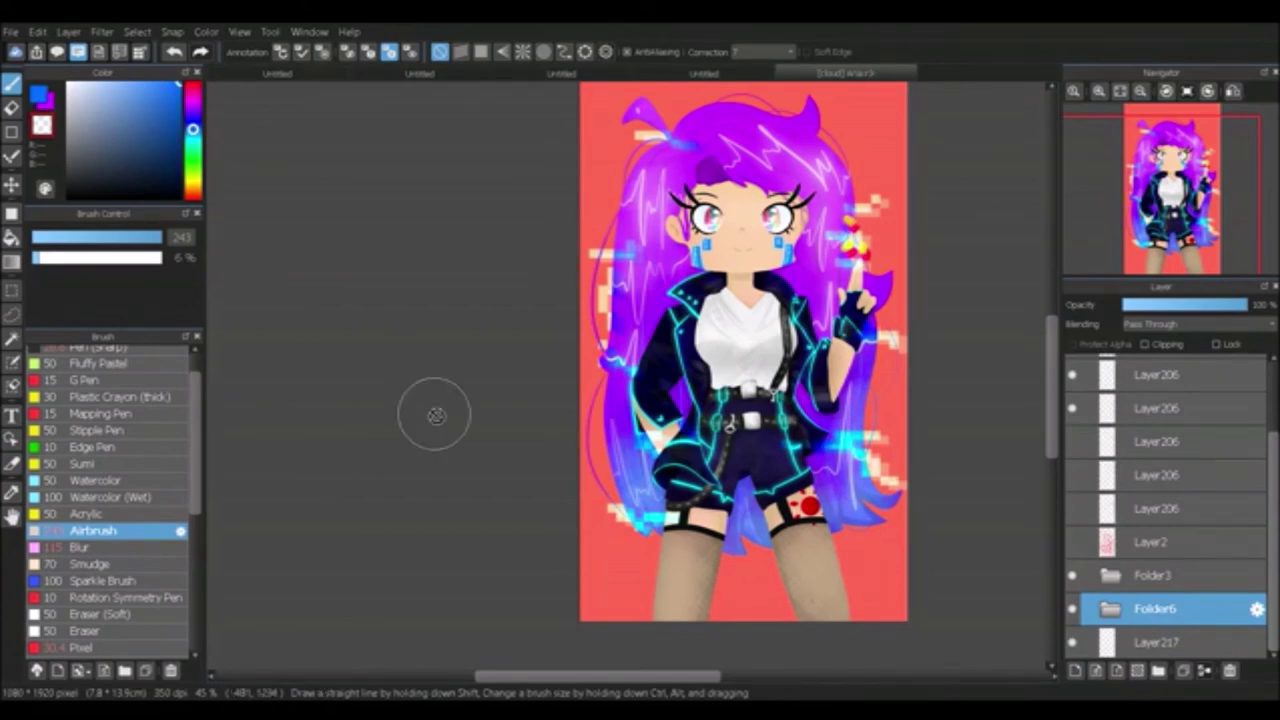
pyautogui.press('Down')
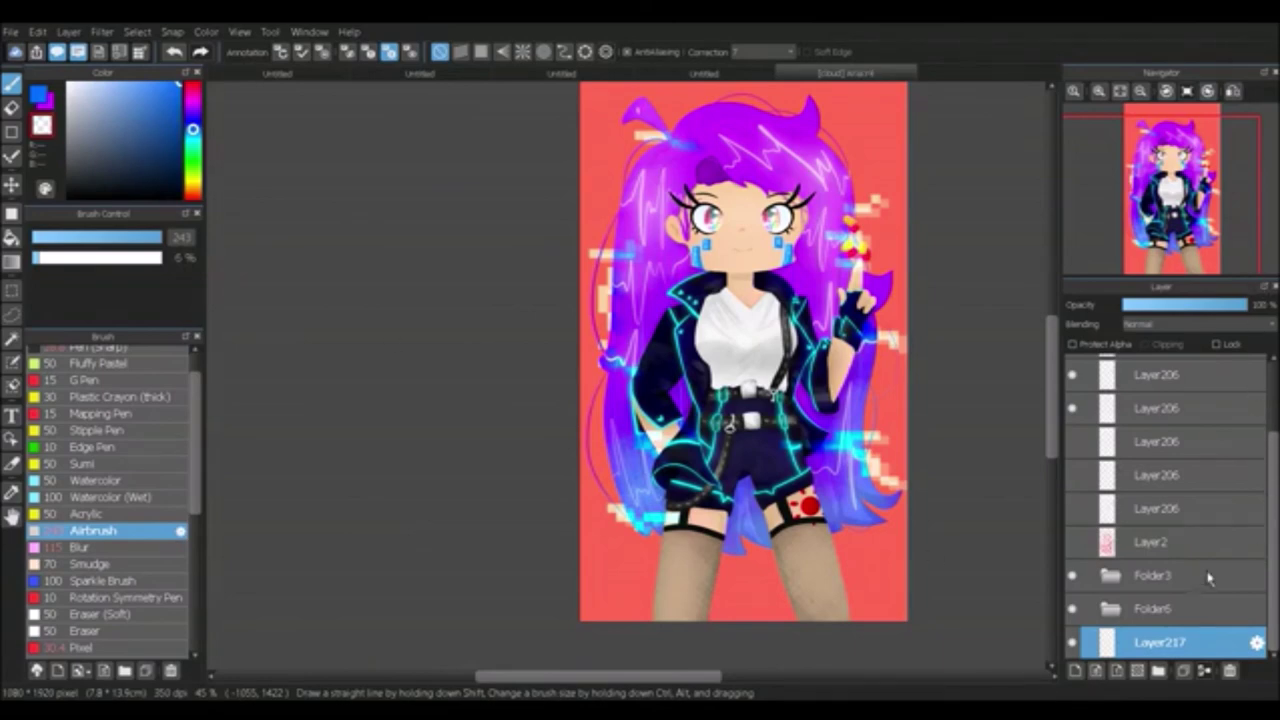
pyautogui.hotkey('ctrl', 'v')
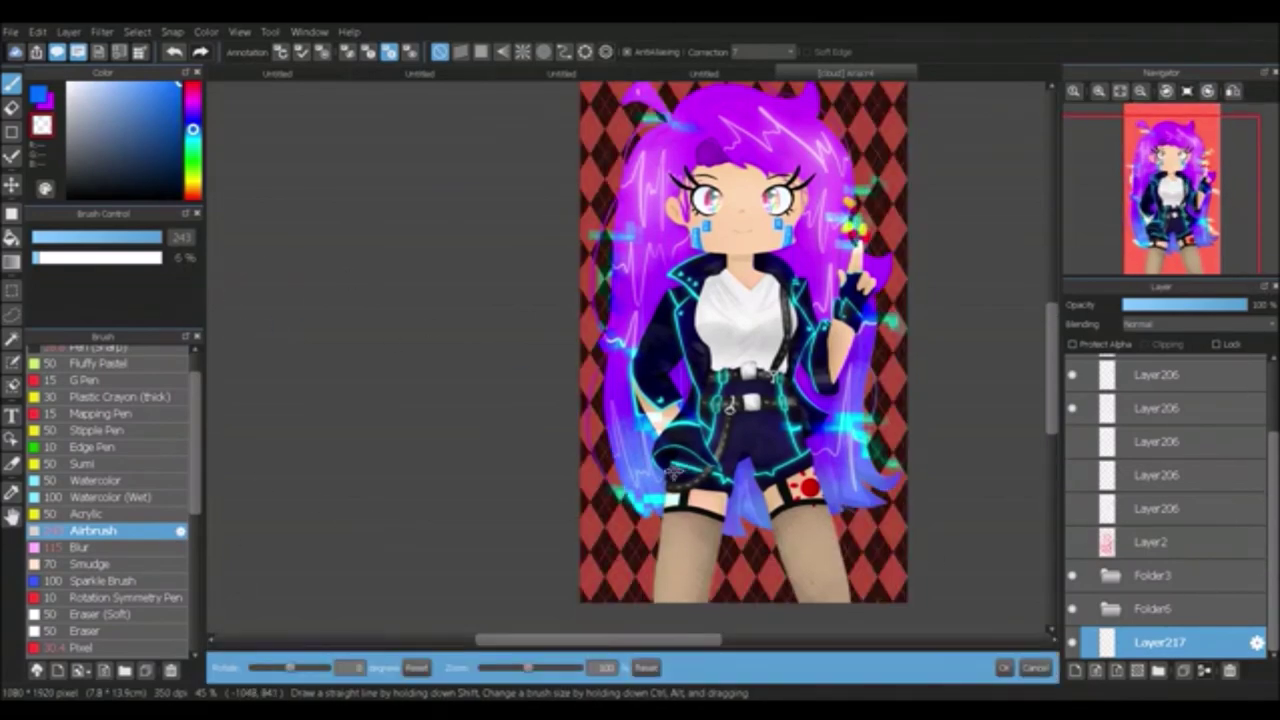
pyautogui.press('Escape')
# Step: Fill the background white and add a grey and black argyle pattern layer, hiding the white layer above it
pyautogui.press('g')
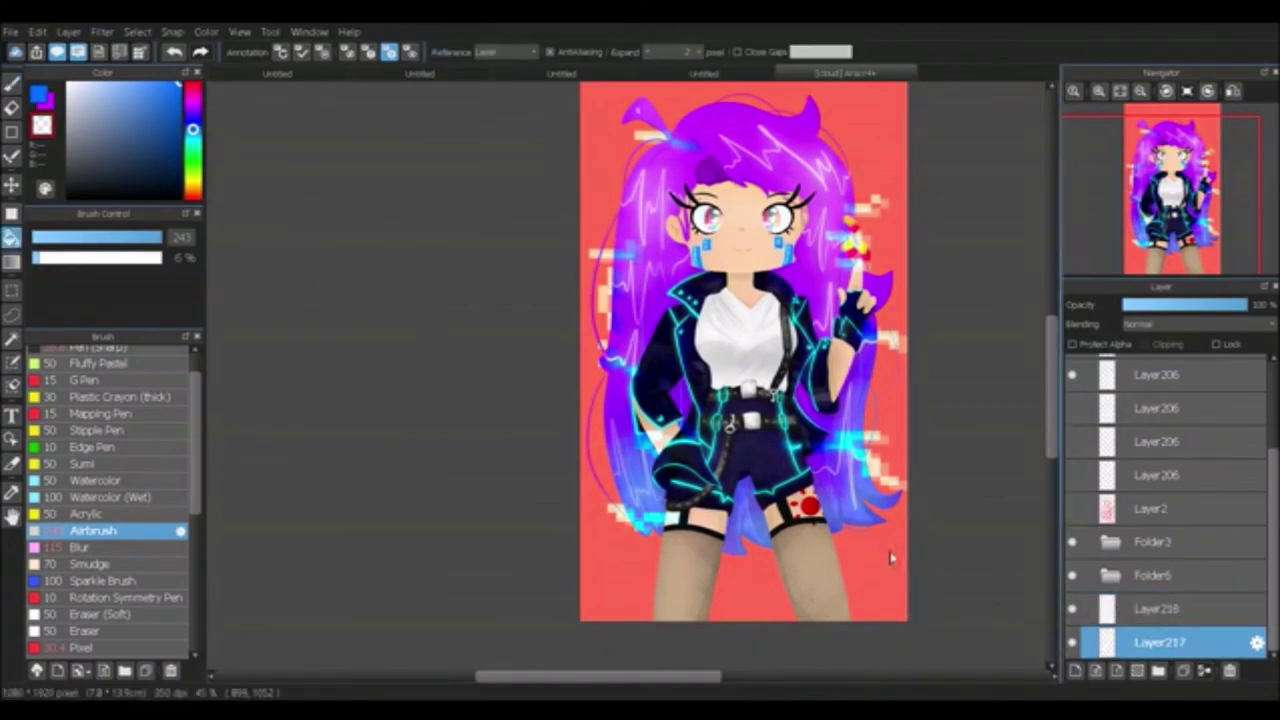
pyautogui.click(888, 457)
pyautogui.hotkey('ctrl', 'v')
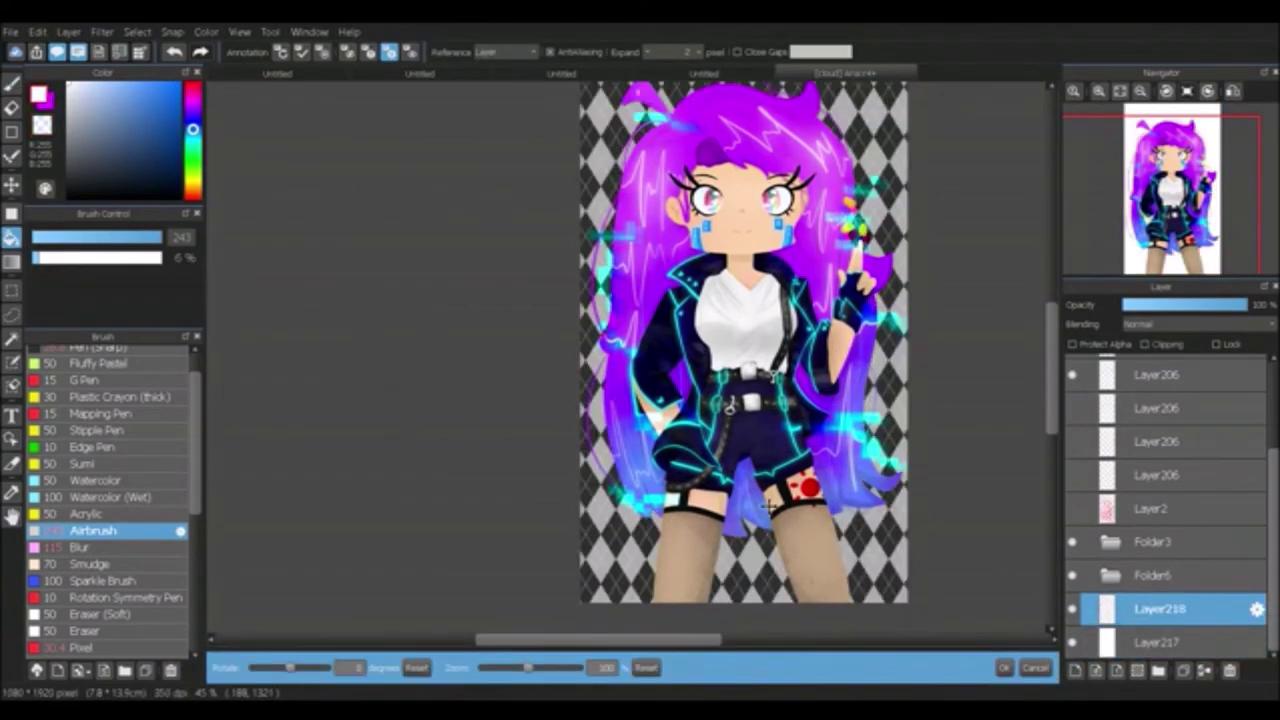
pyautogui.click(1035, 668)
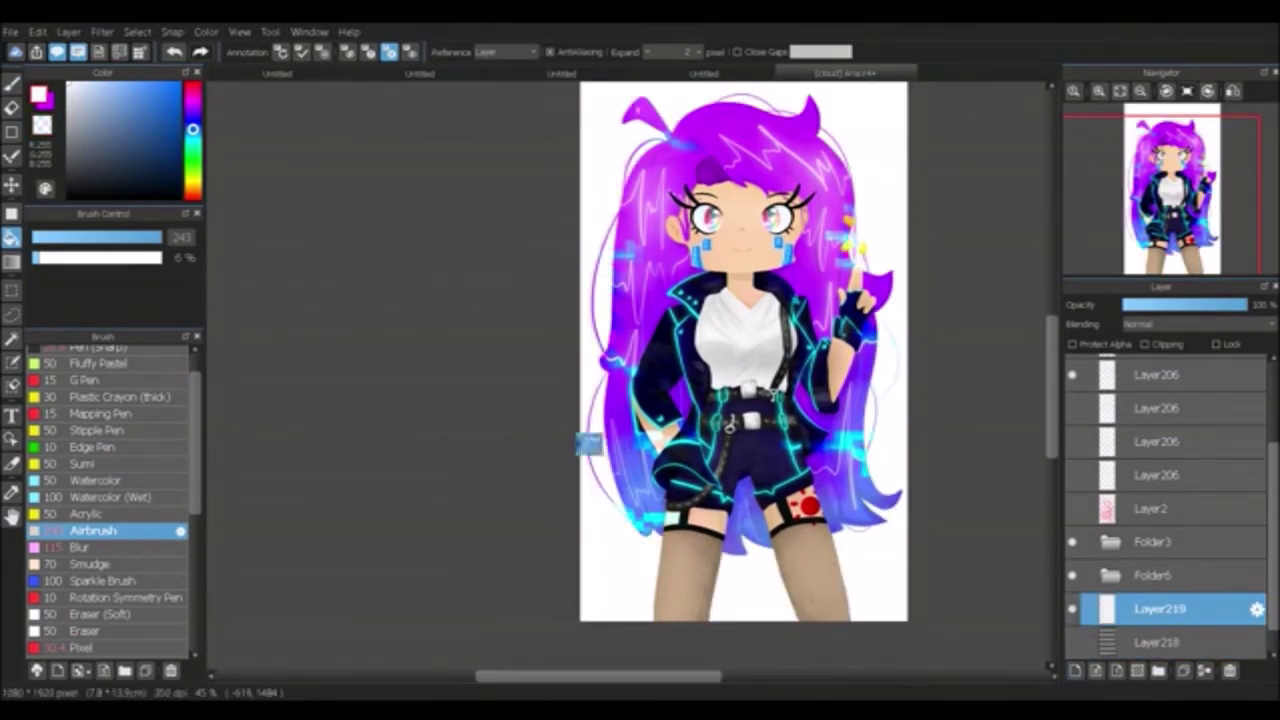
pyautogui.click(1076, 643)
pyautogui.click(1158, 642)
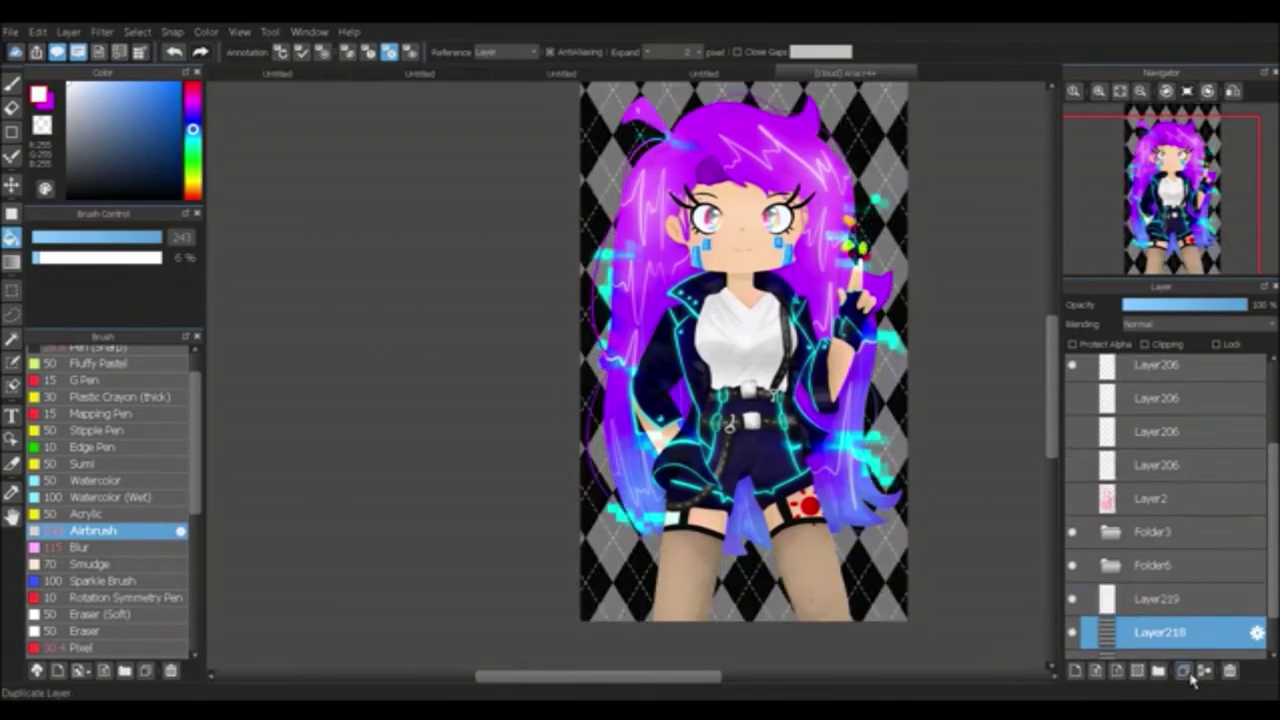